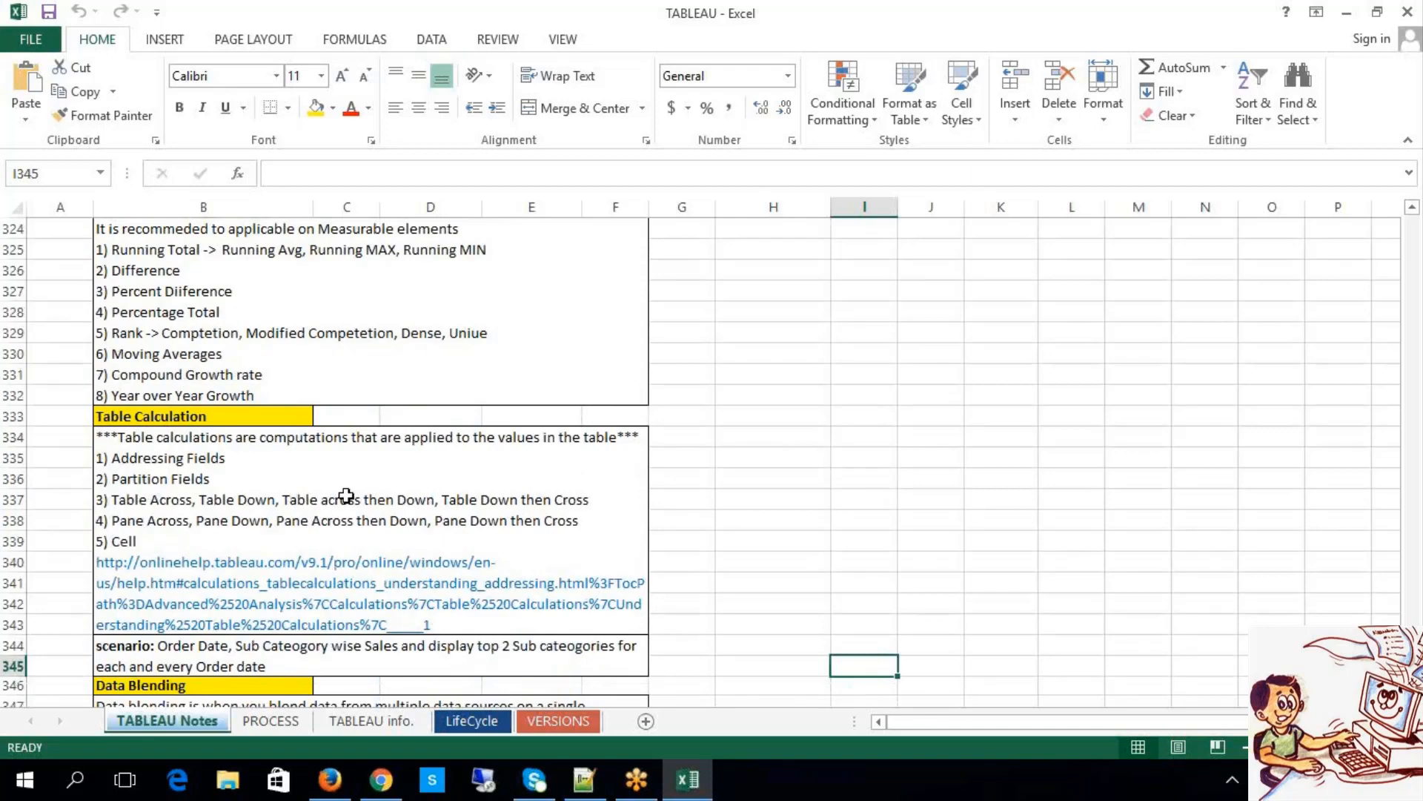
# Step: Read through the Table Calculation notes in the TABLEAU Notes sheet
pyautogui.scroll(1, 359, 496)
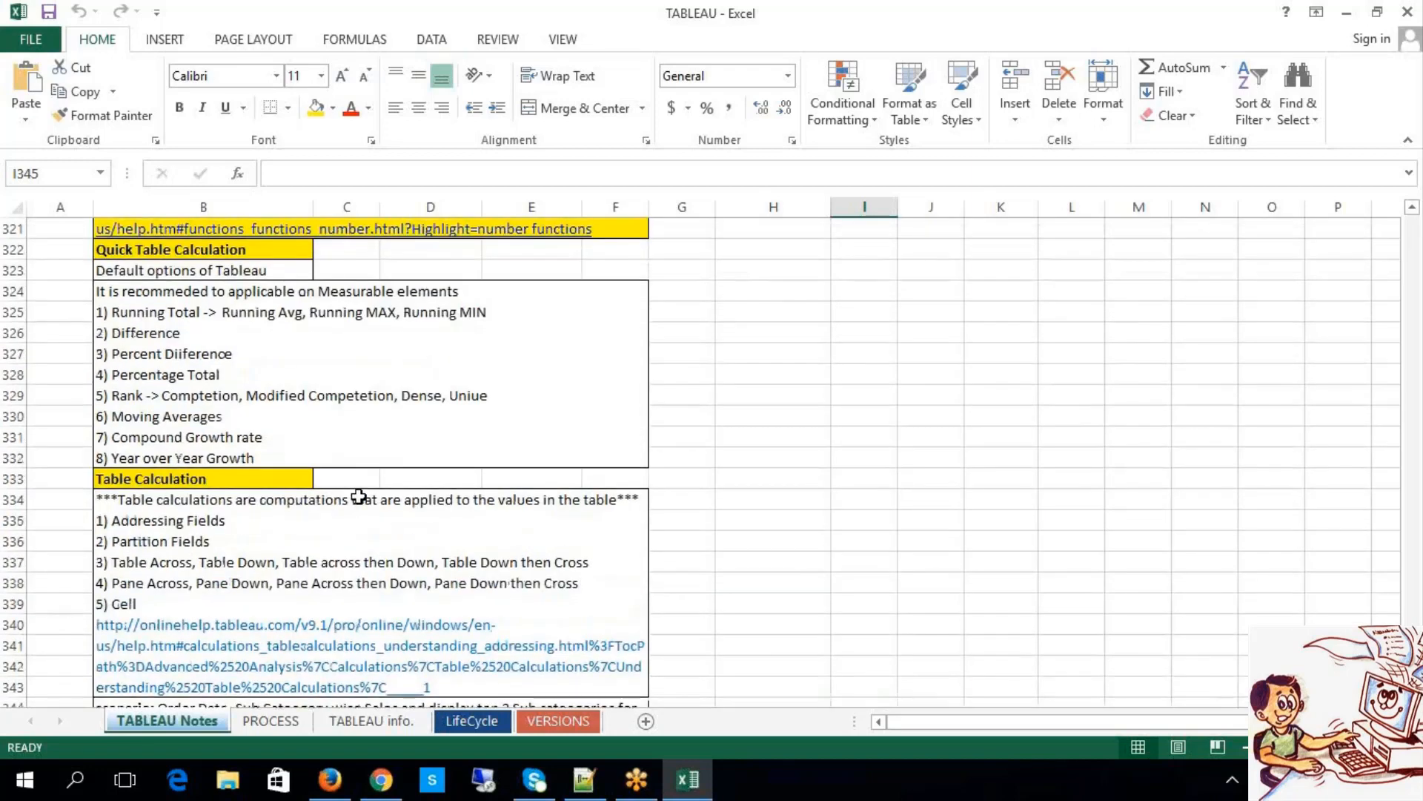
pyautogui.scroll(-3, 359, 496)
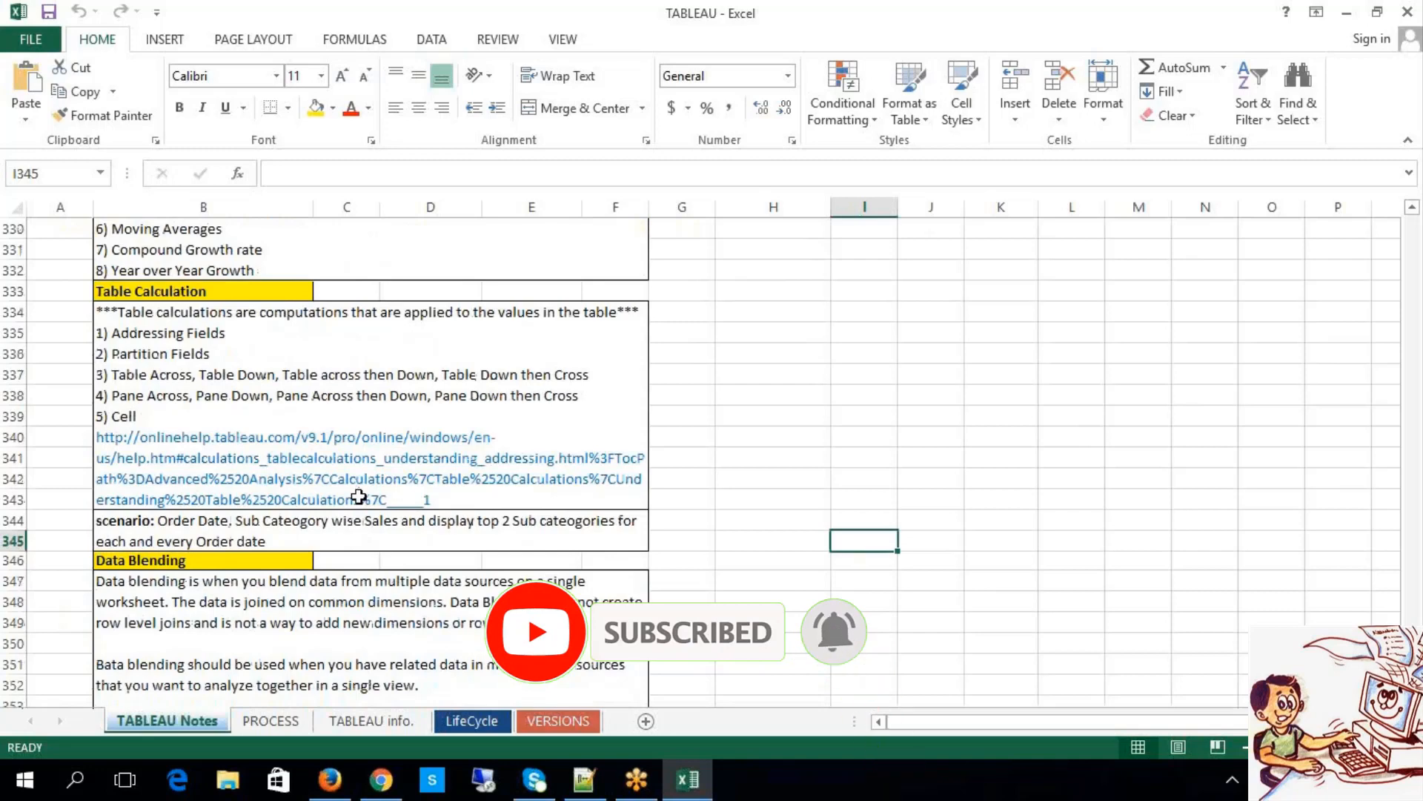
pyautogui.scroll(-1, 359, 497)
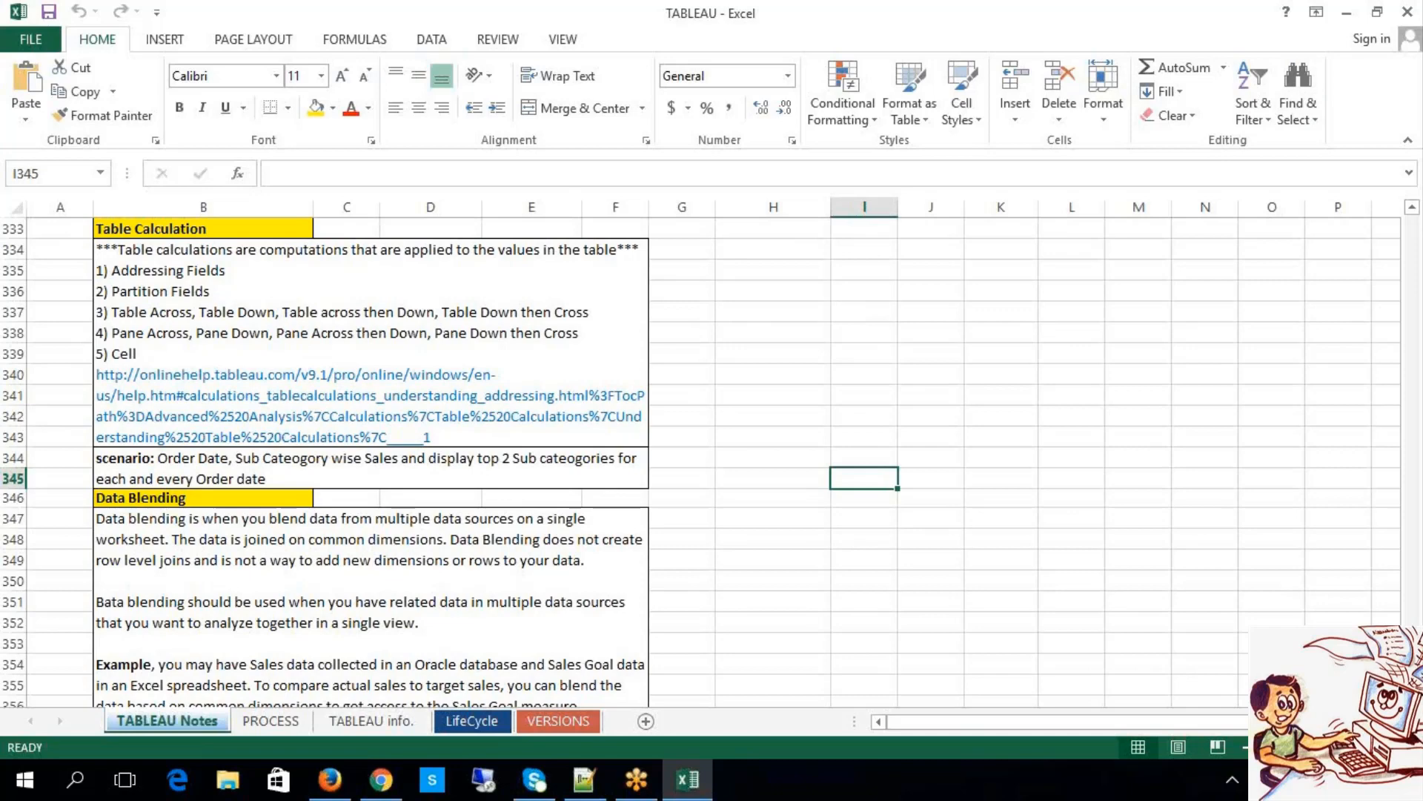
# Step: Launch Tableau 9.1, open the workbook 11142015 and add a new blank worksheet
pyautogui.click(1421, 786)
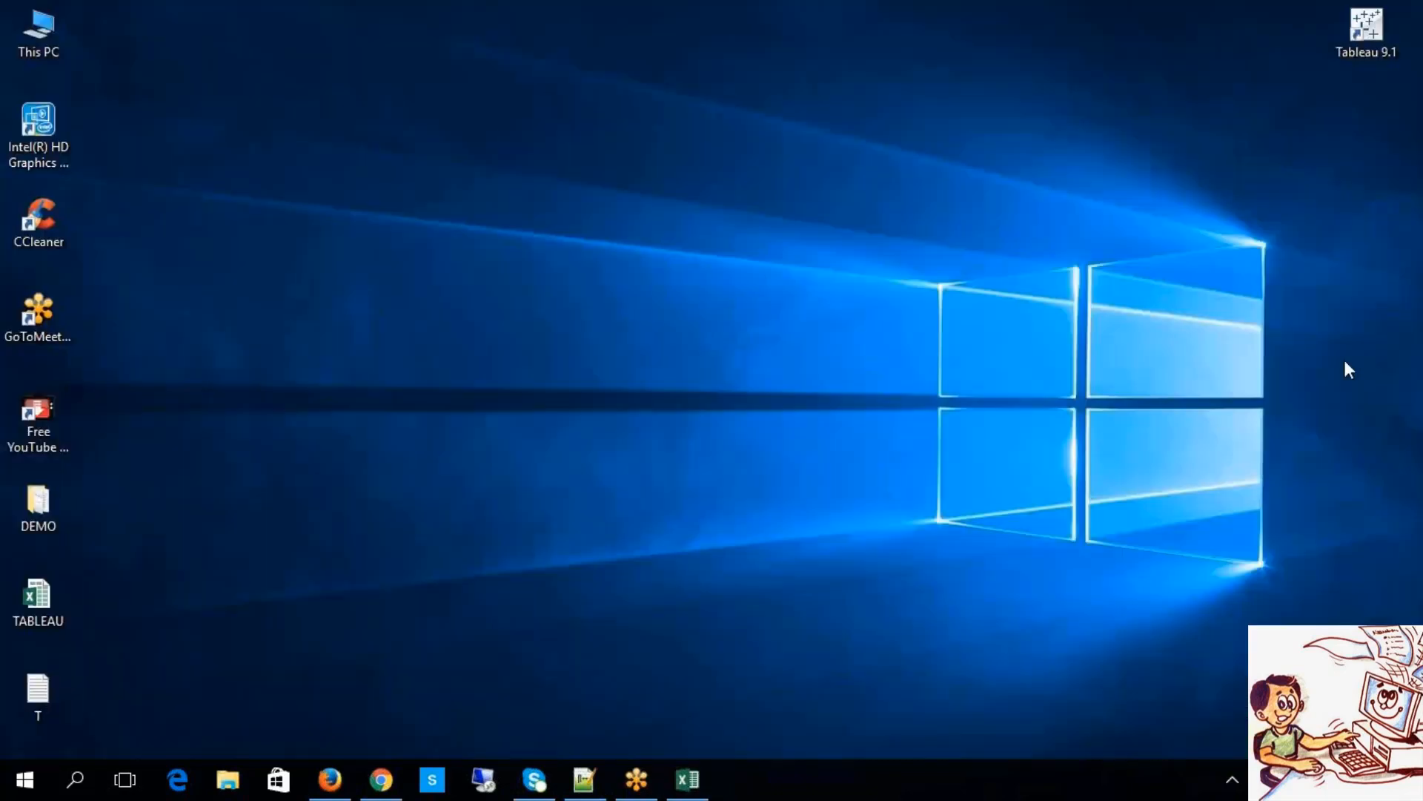
pyautogui.doubleClick(1387, 33)
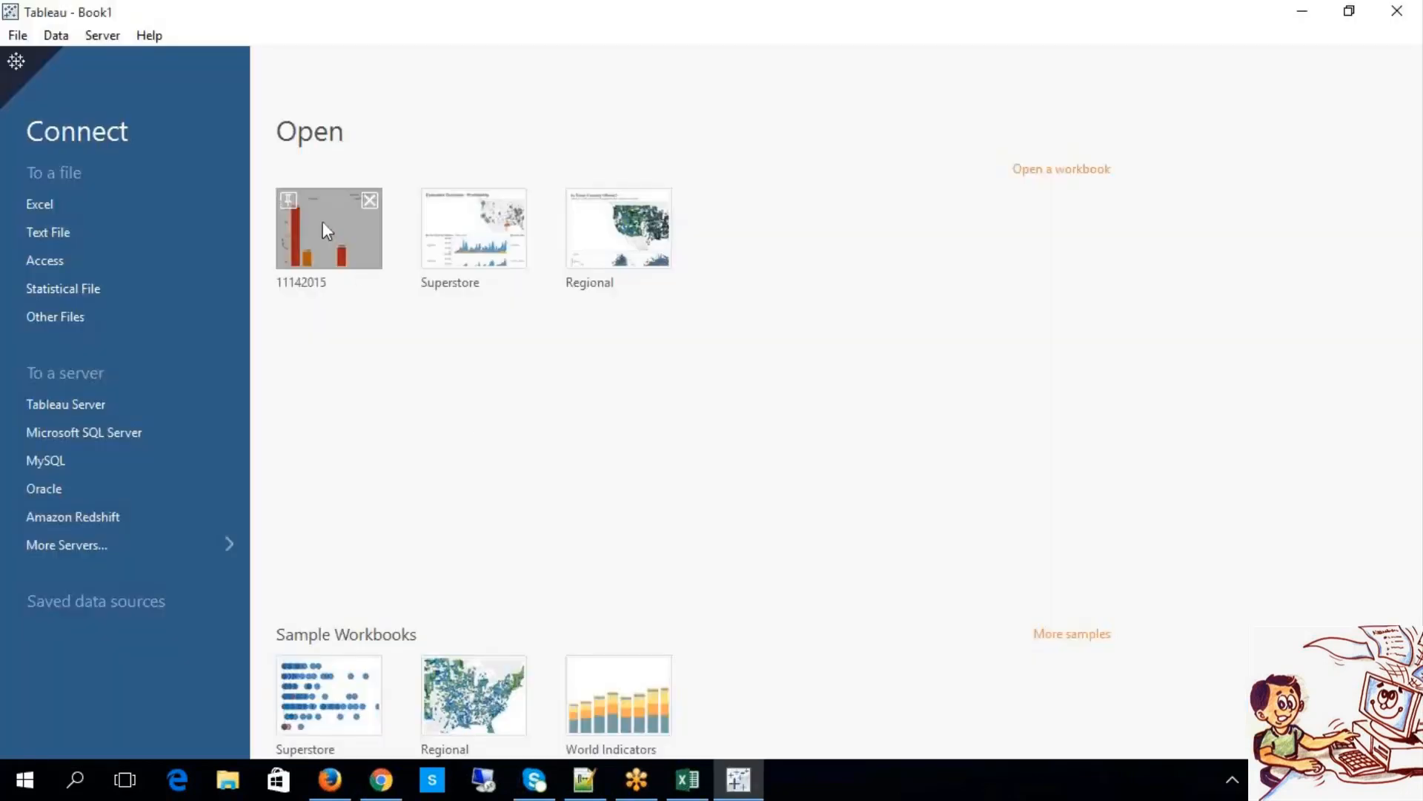
pyautogui.click(323, 221)
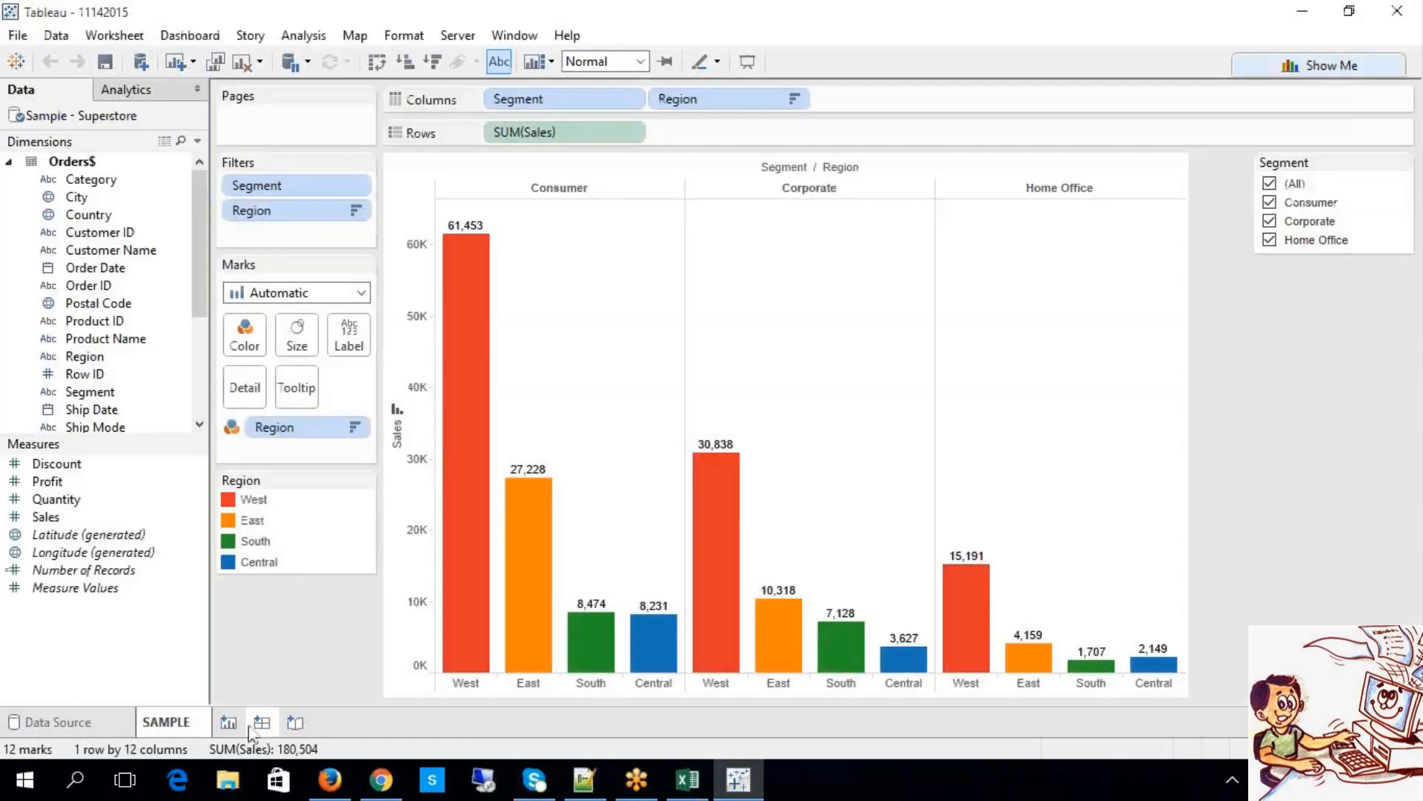
pyautogui.click(229, 723)
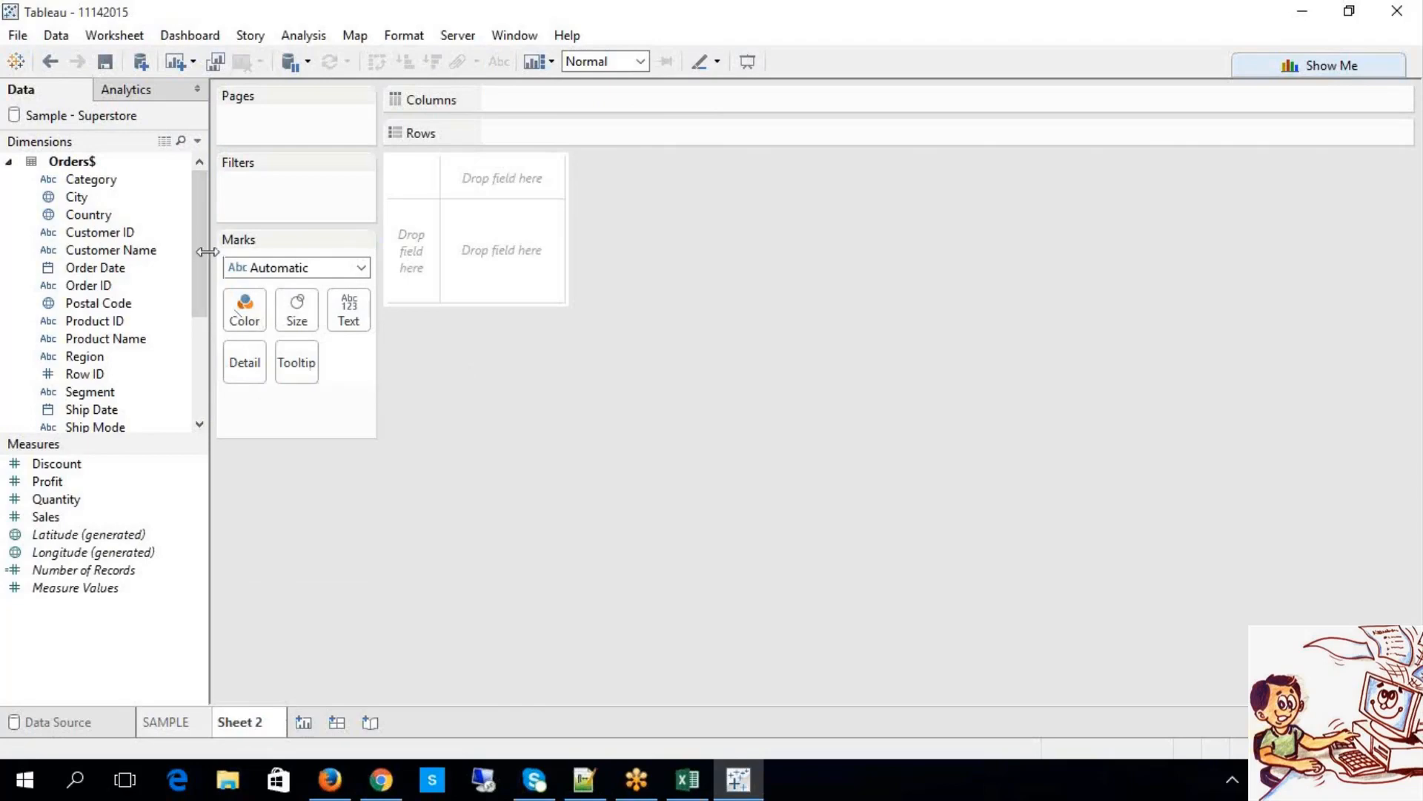
# Step: Build a crosstab with Category and Region as columns, Order Date year and quarter as rows, and Sales as the text values
pyautogui.moveTo(135, 181); pyautogui.dragTo(511, 116)
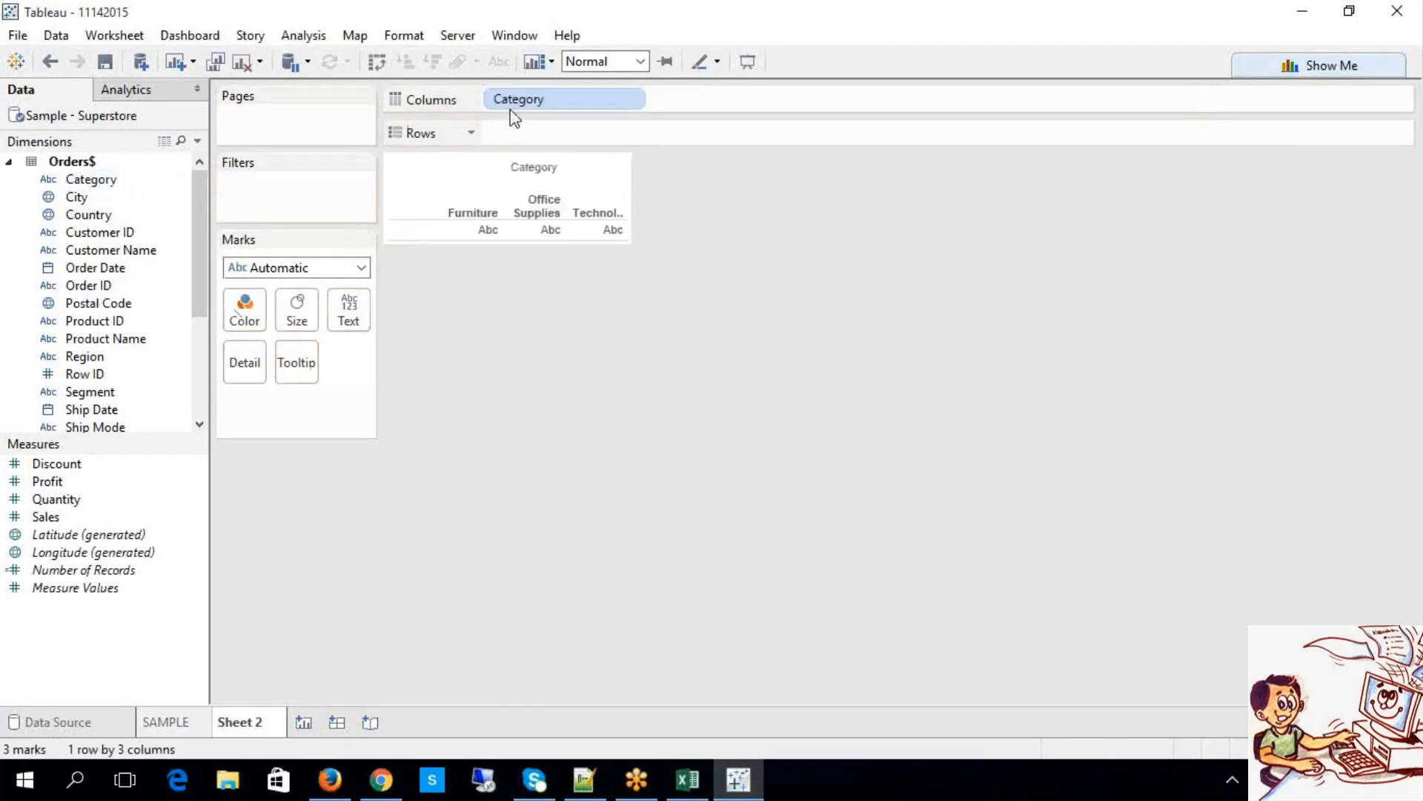
pyautogui.moveTo(96, 359); pyautogui.dragTo(697, 106)
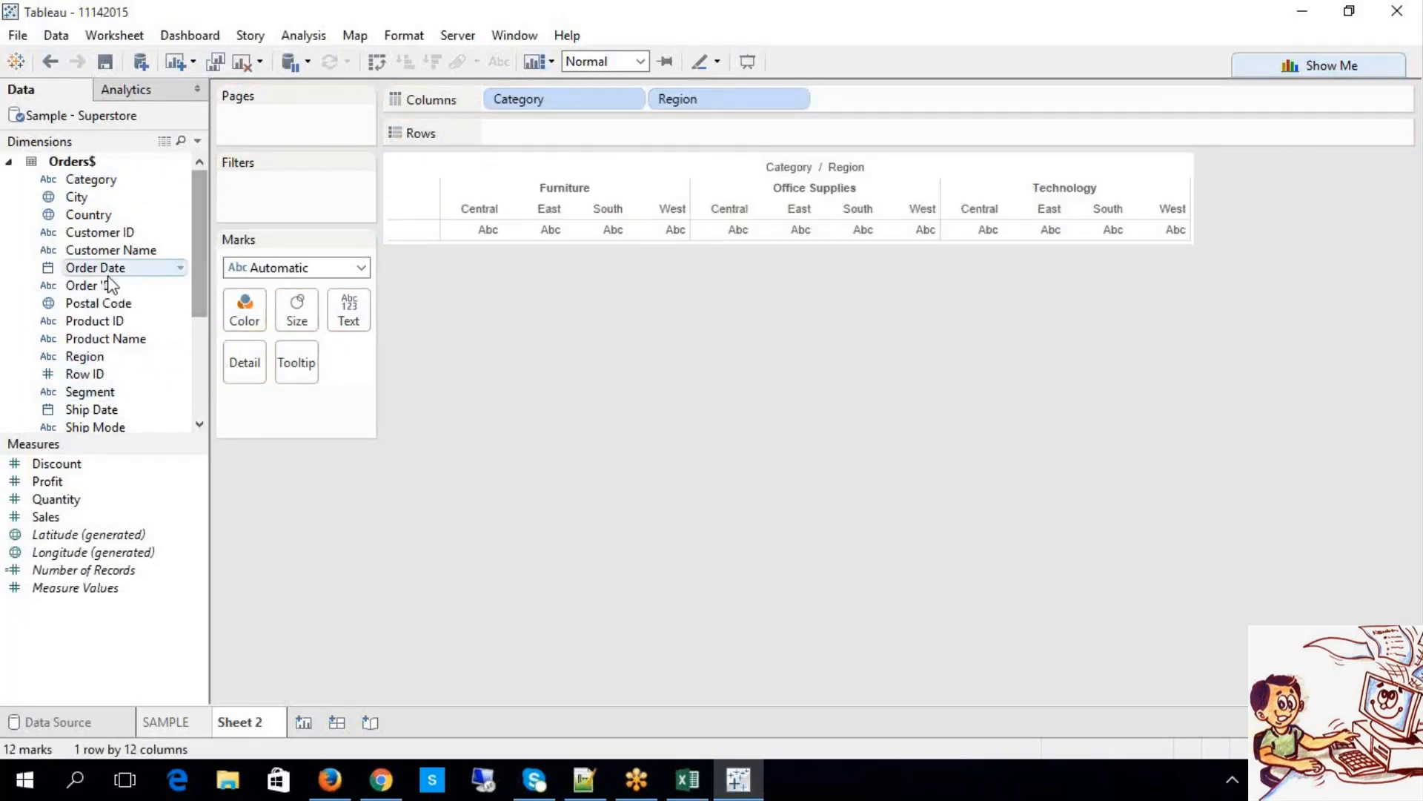
pyautogui.moveTo(108, 273); pyautogui.dragTo(499, 148)
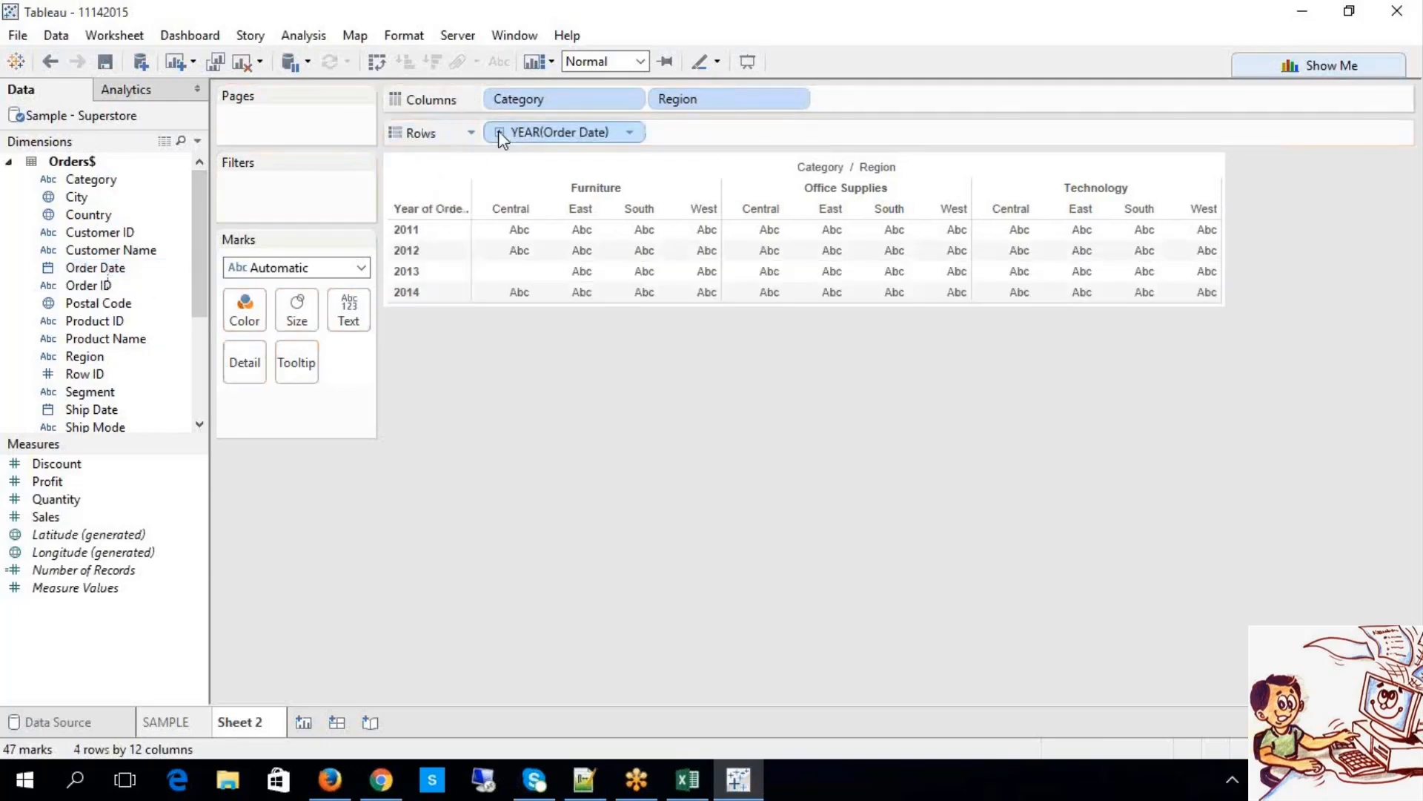
pyautogui.click(499, 133)
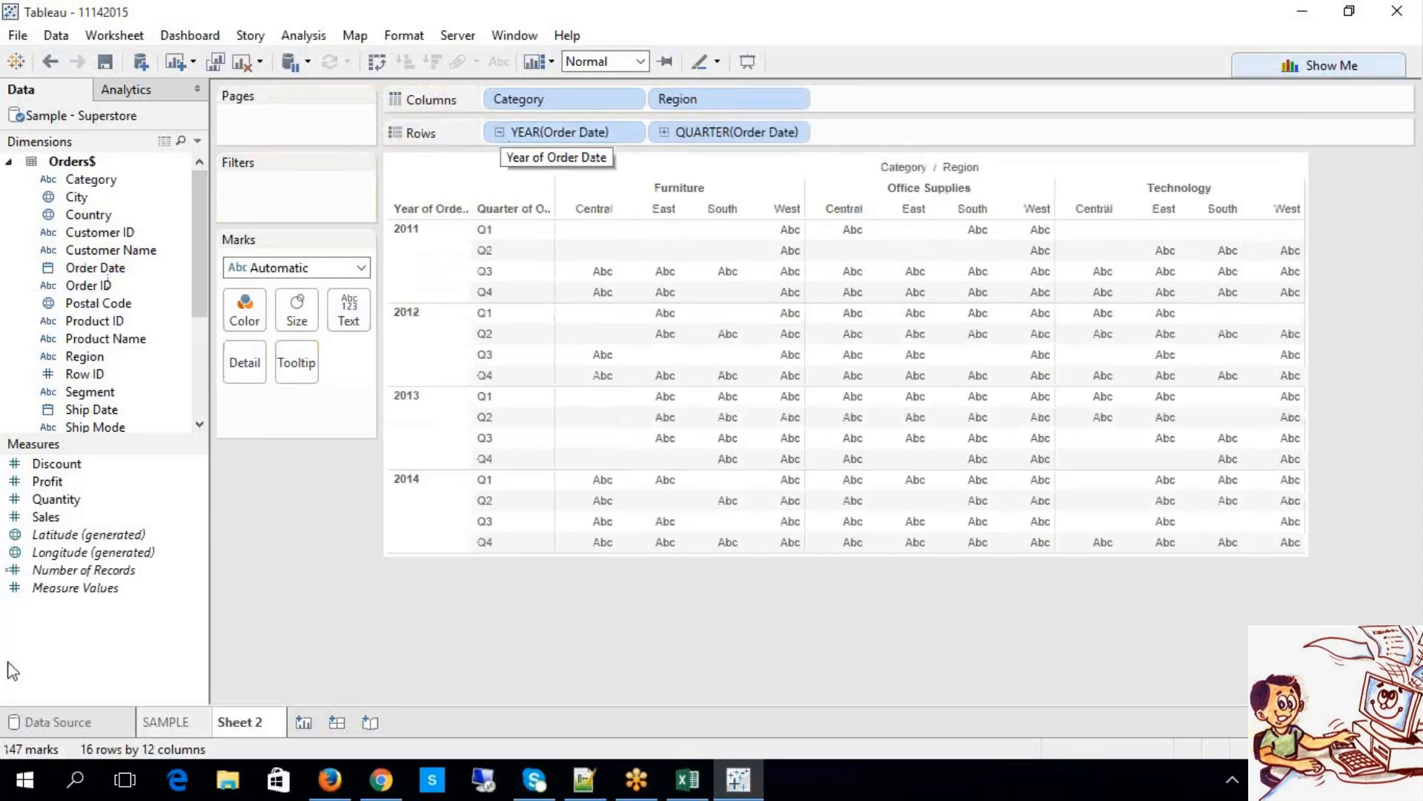
pyautogui.moveTo(126, 512); pyautogui.dragTo(354, 307)
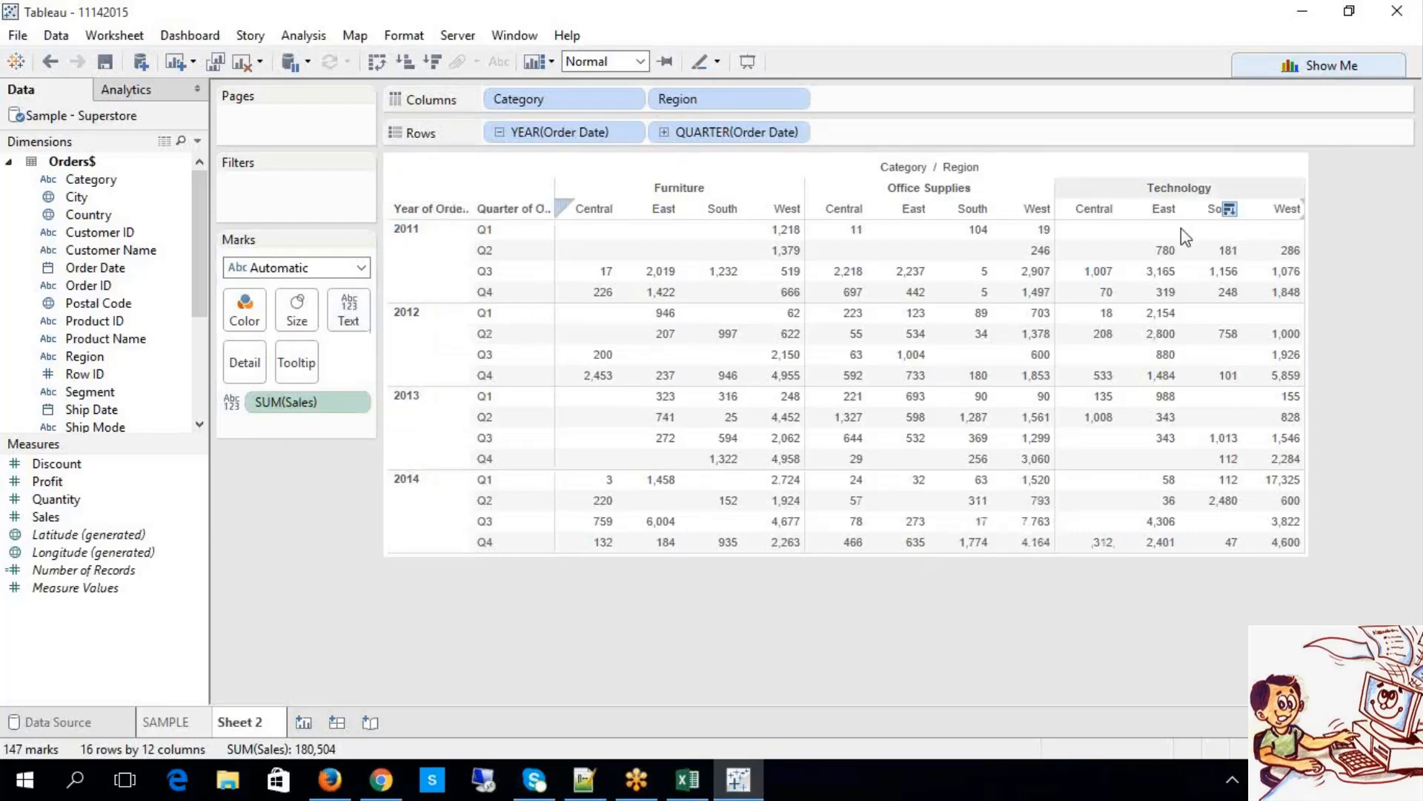
# Step: Open Paint with an empty canvas and paste in a screenshot of the Tableau worksheet
pyautogui.click(85, 792)
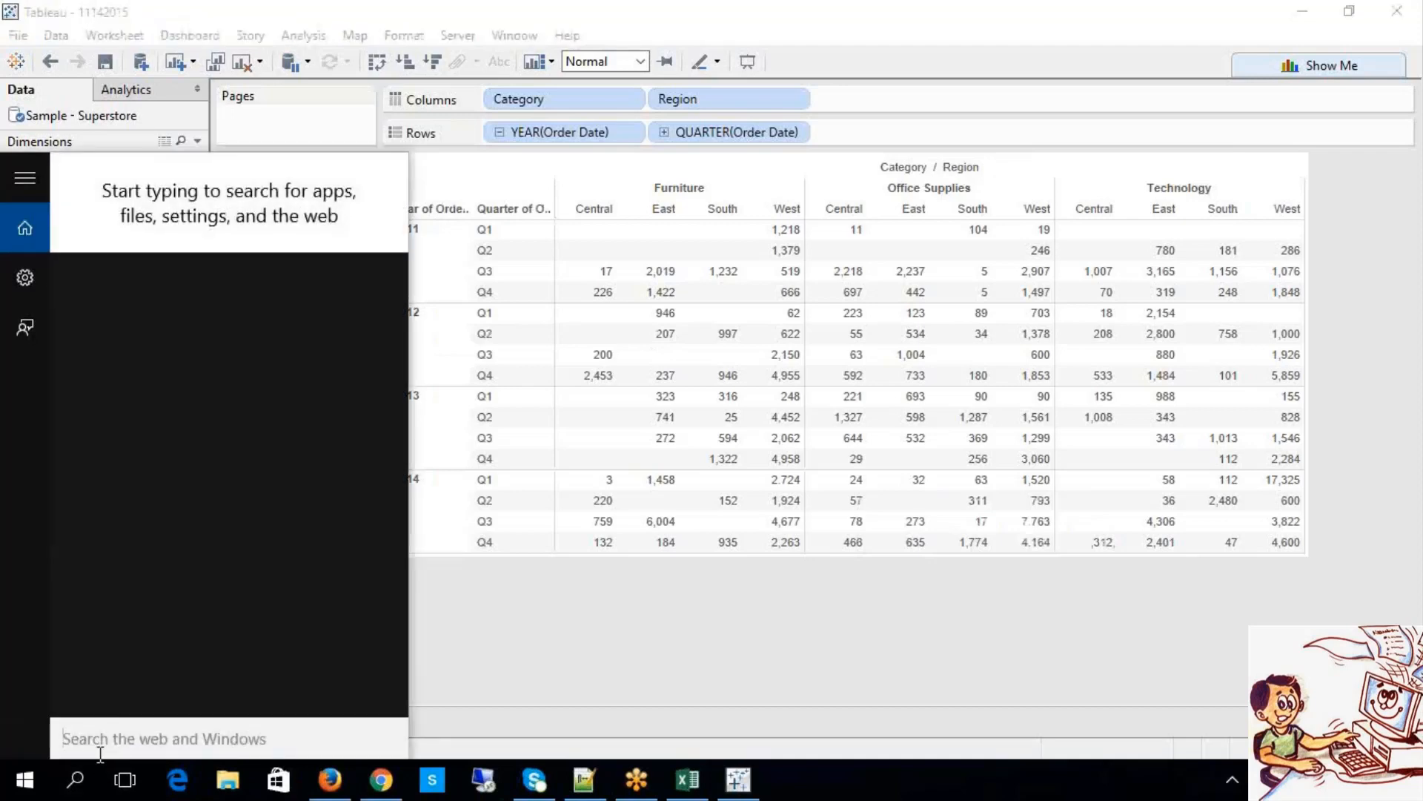
pyautogui.write('mspaint')
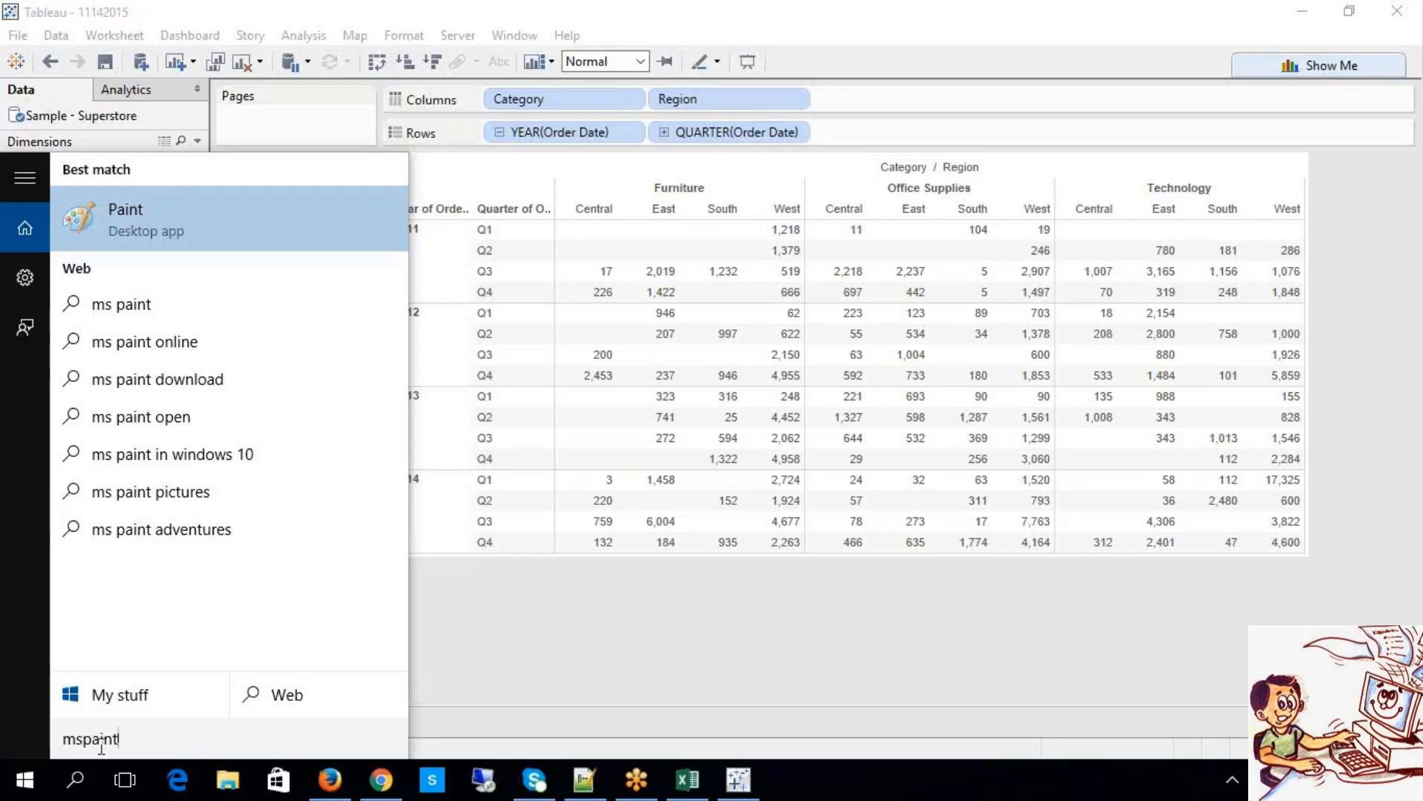
pyautogui.press('Return')
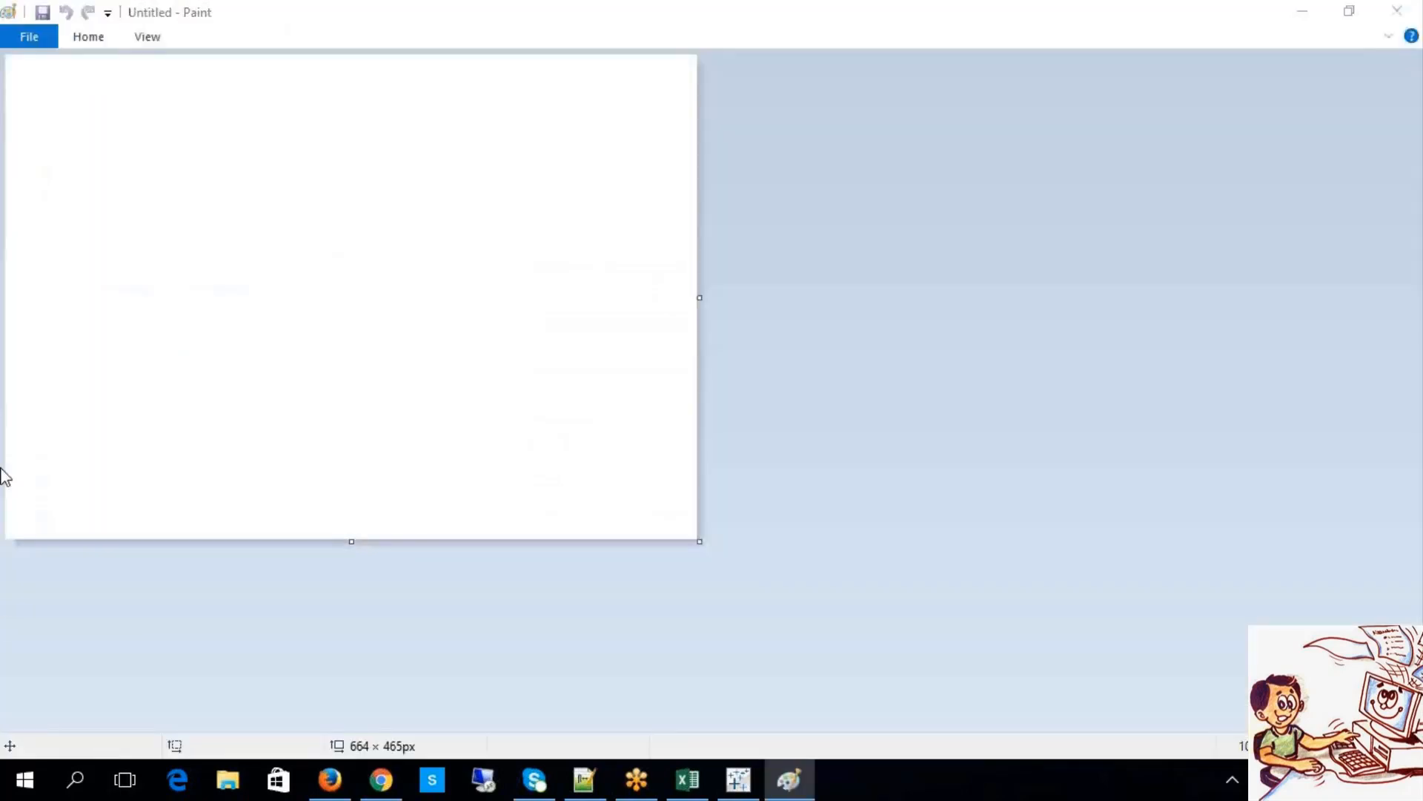
pyautogui.hotkey('alt', 'Tab')
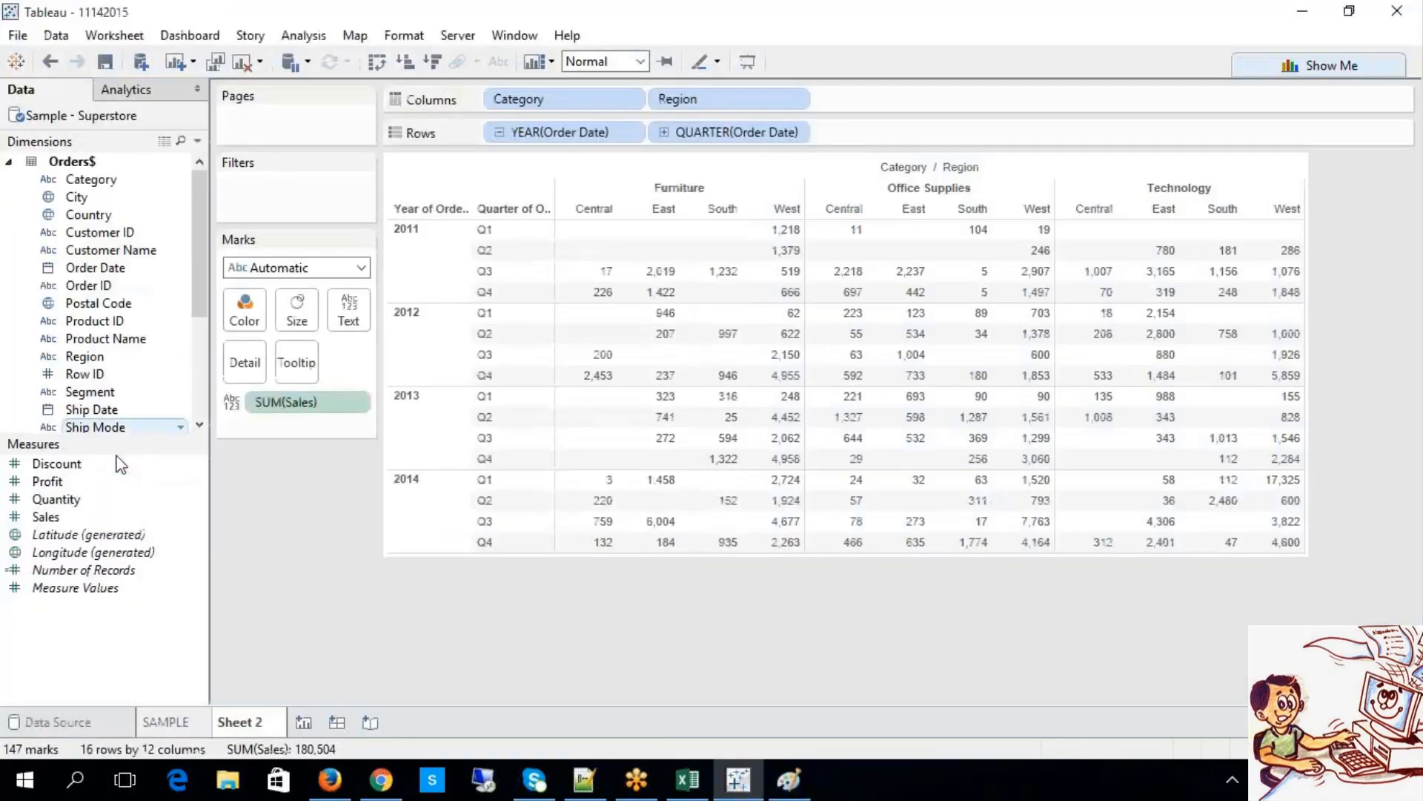
pyautogui.hotkey('alt', 'Tab')
pyautogui.hotkey('ctrl', 'v')
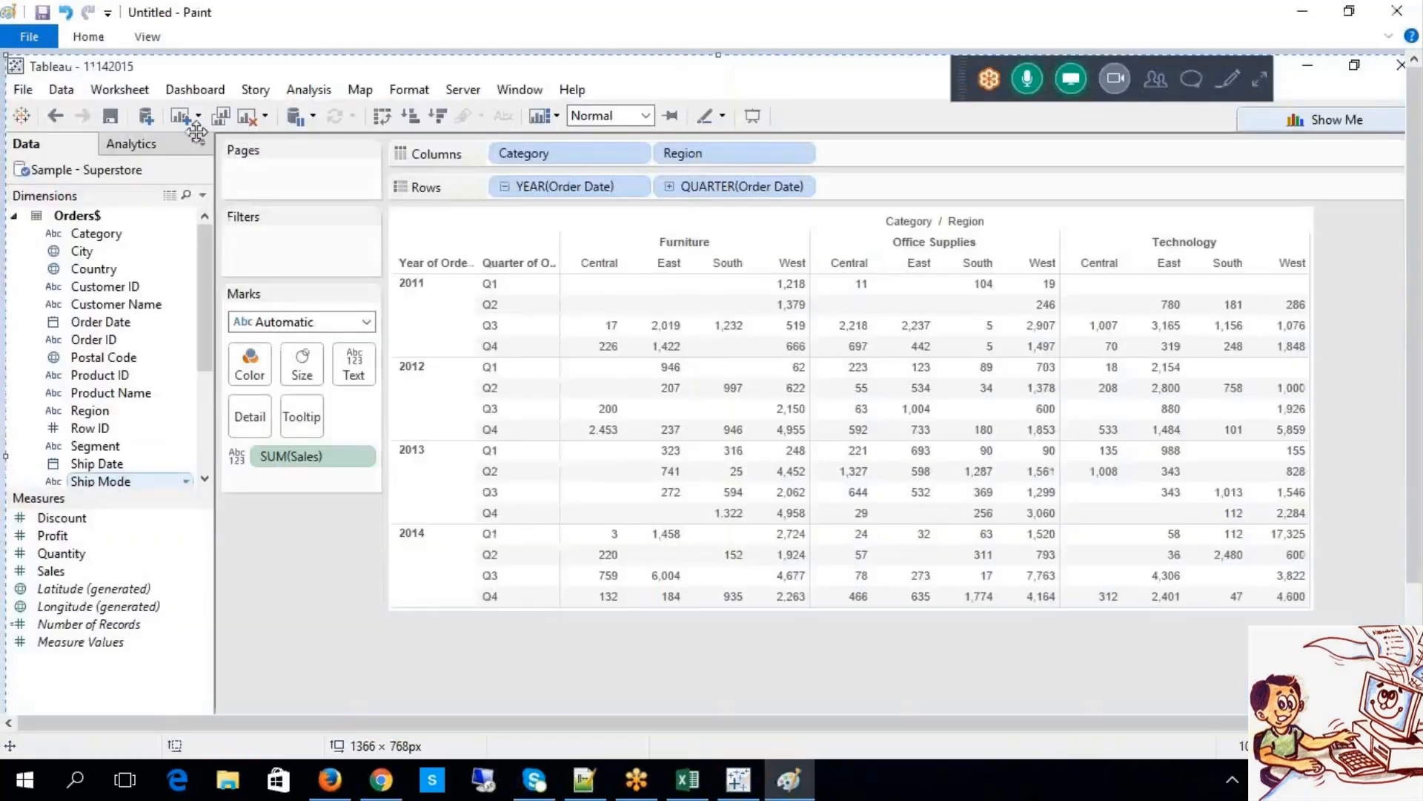
# Step: Cut the crosstab area out of the screenshot and paste it into a new image, discarding the old one without saving
pyautogui.click(104, 39)
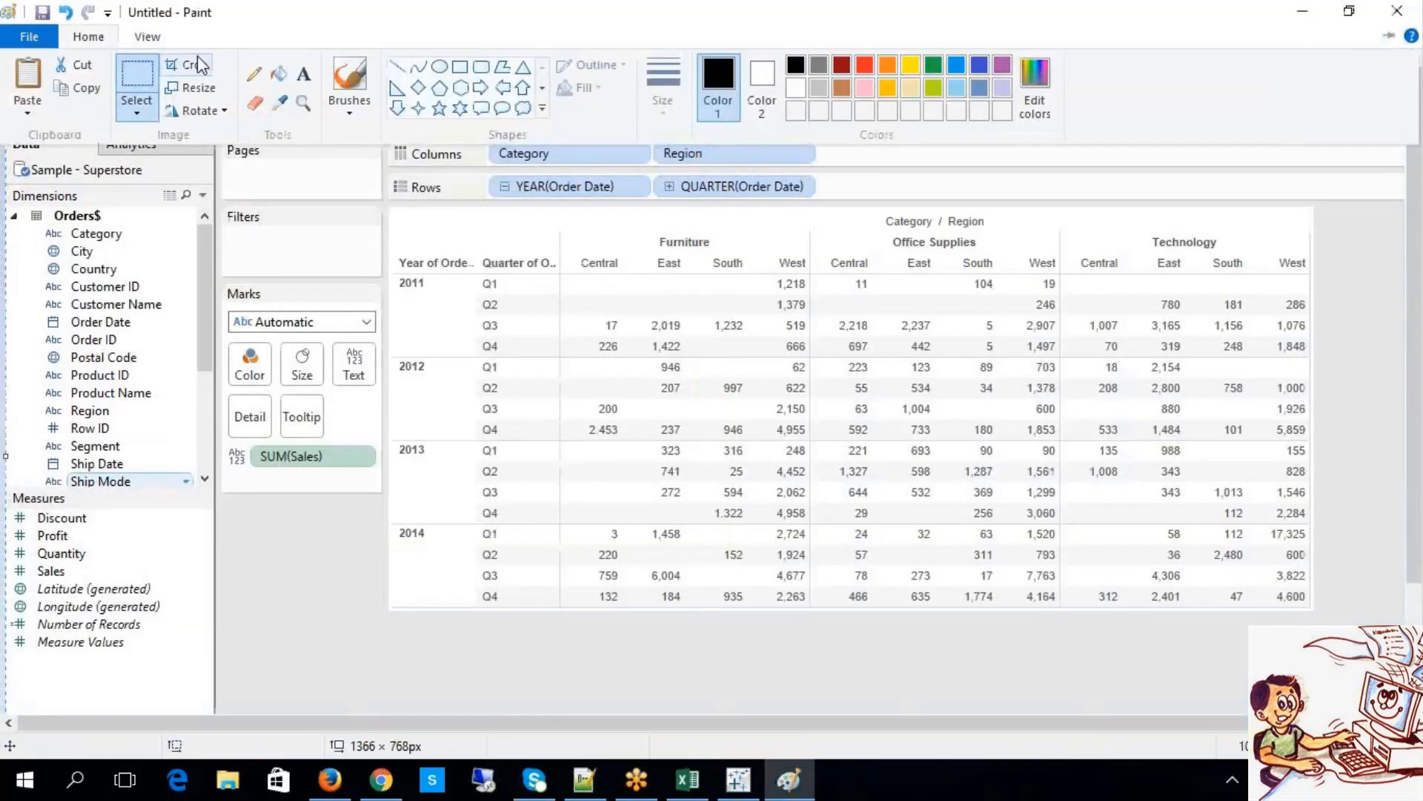
pyautogui.moveTo(389, 199)
pyautogui.mouseDown()
pyautogui.moveTo(445, 415)
pyautogui.moveTo(597, 588)
pyautogui.moveTo(1310, 608)
pyautogui.mouseUp()
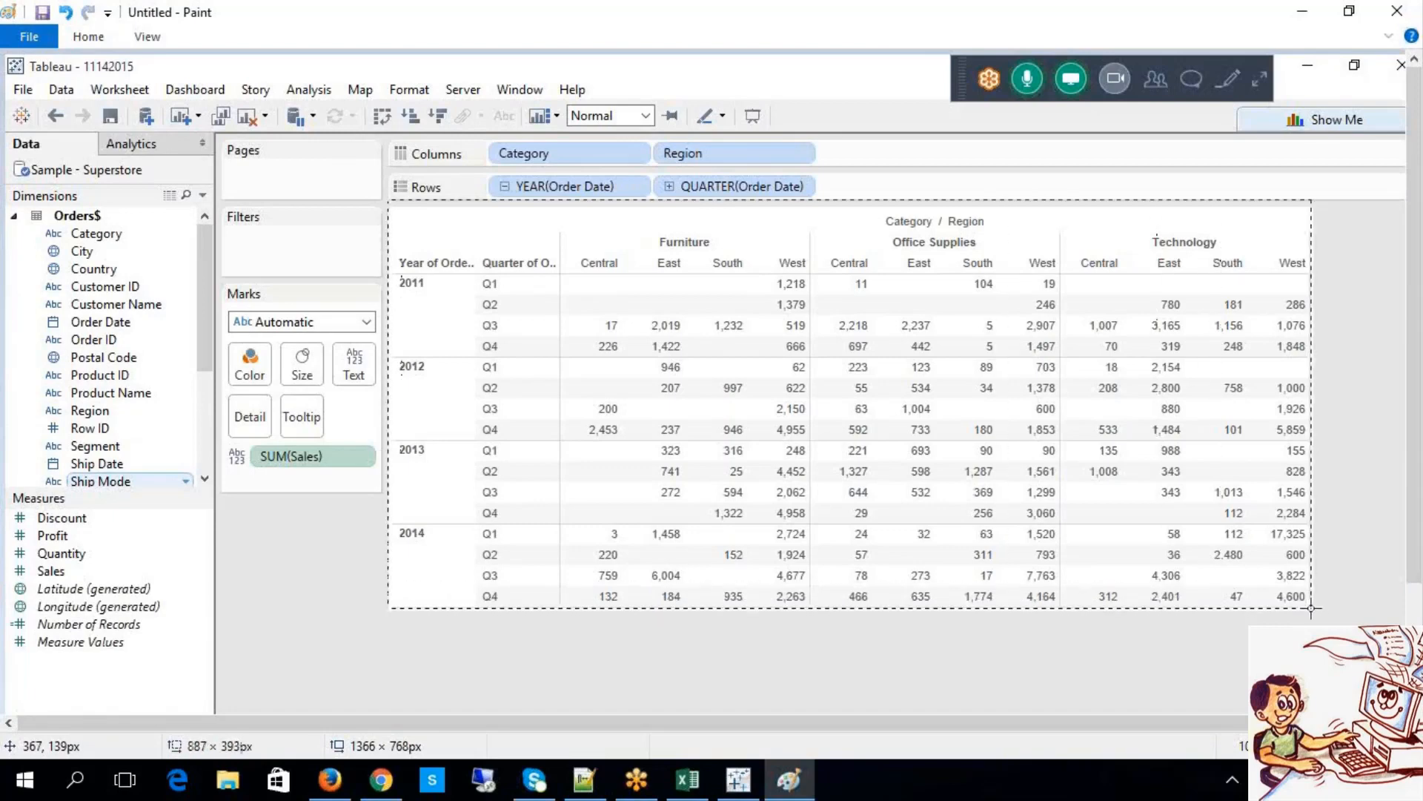
pyautogui.rightClick(952, 427)
pyautogui.click(993, 443)
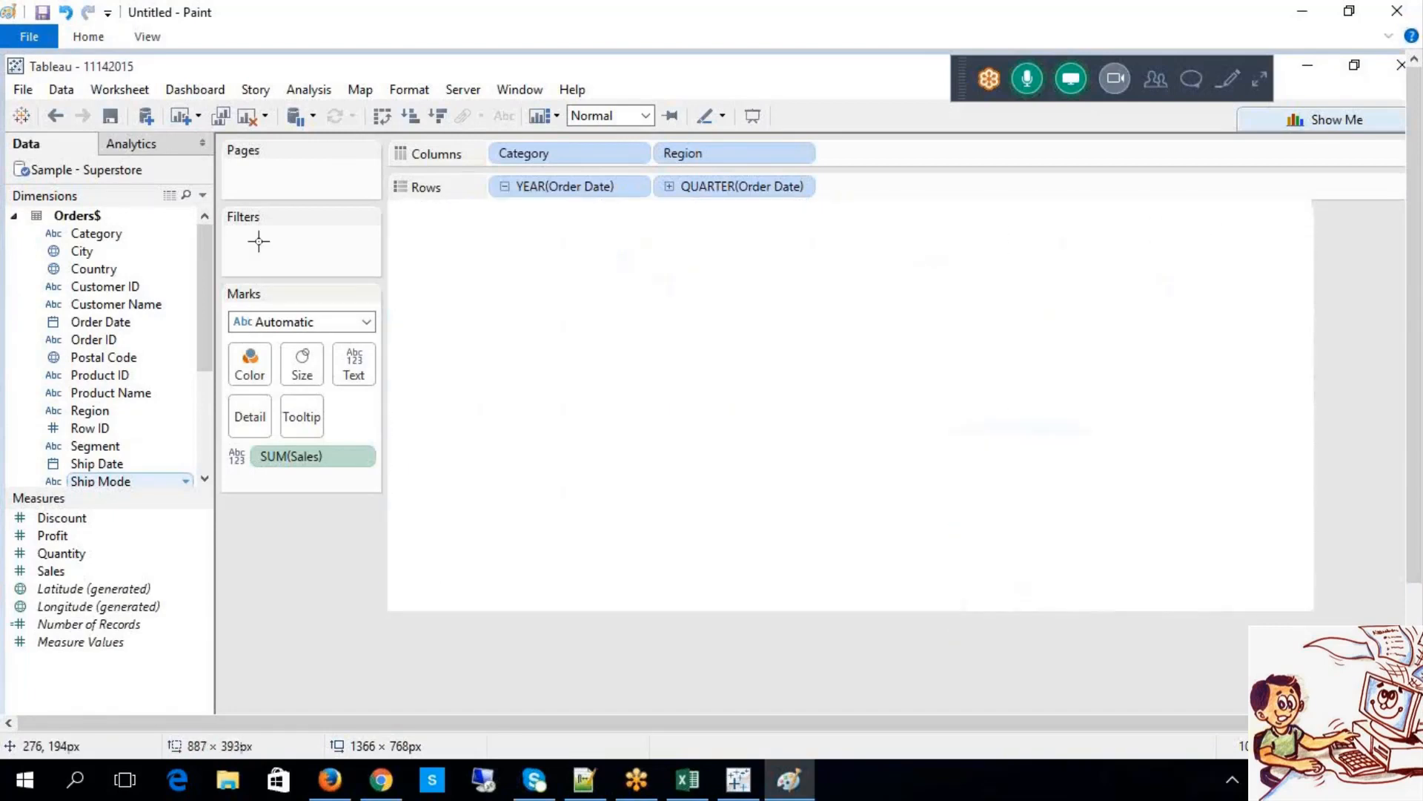
pyautogui.click(29, 36)
pyautogui.click(63, 65)
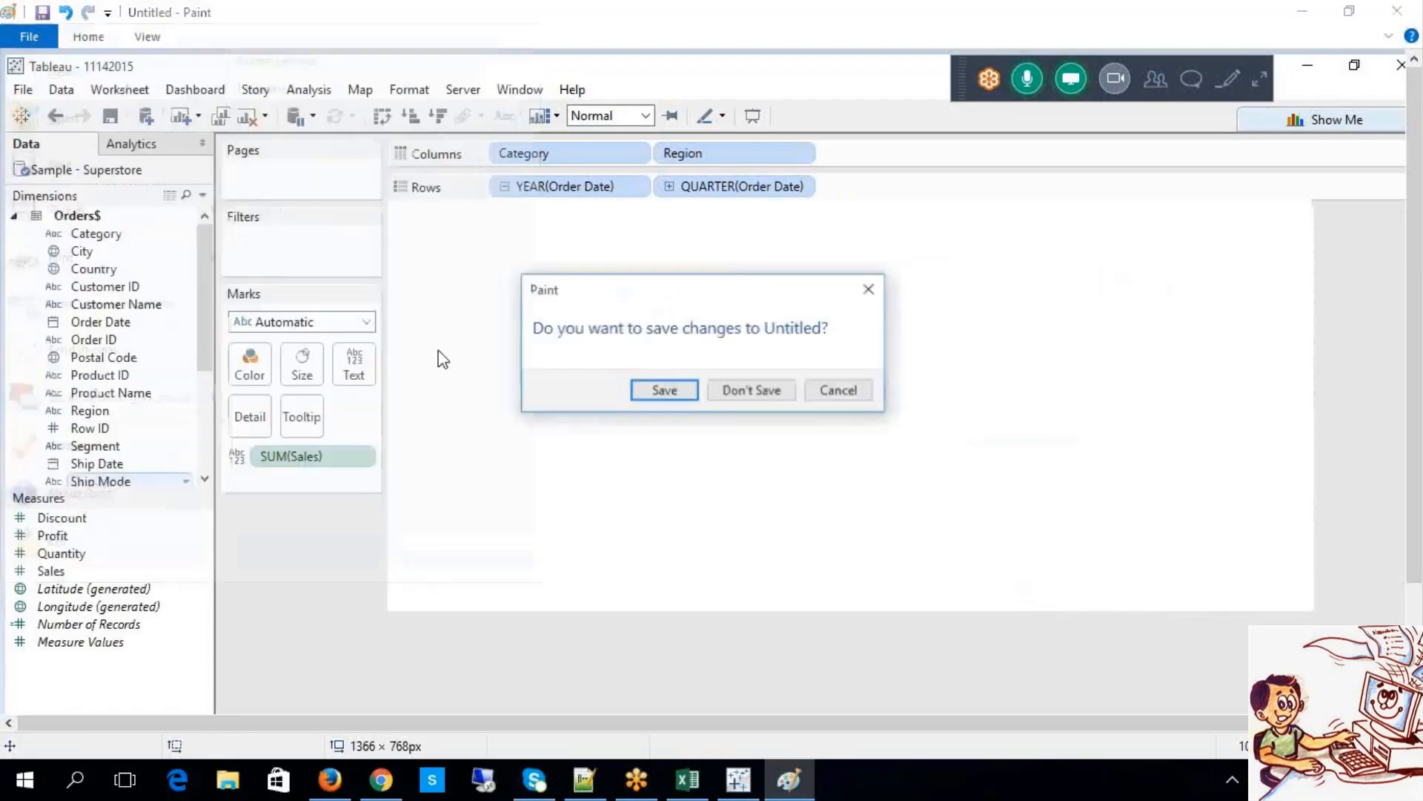
pyautogui.click(759, 393)
pyautogui.hotkey('ctrl', 'v')
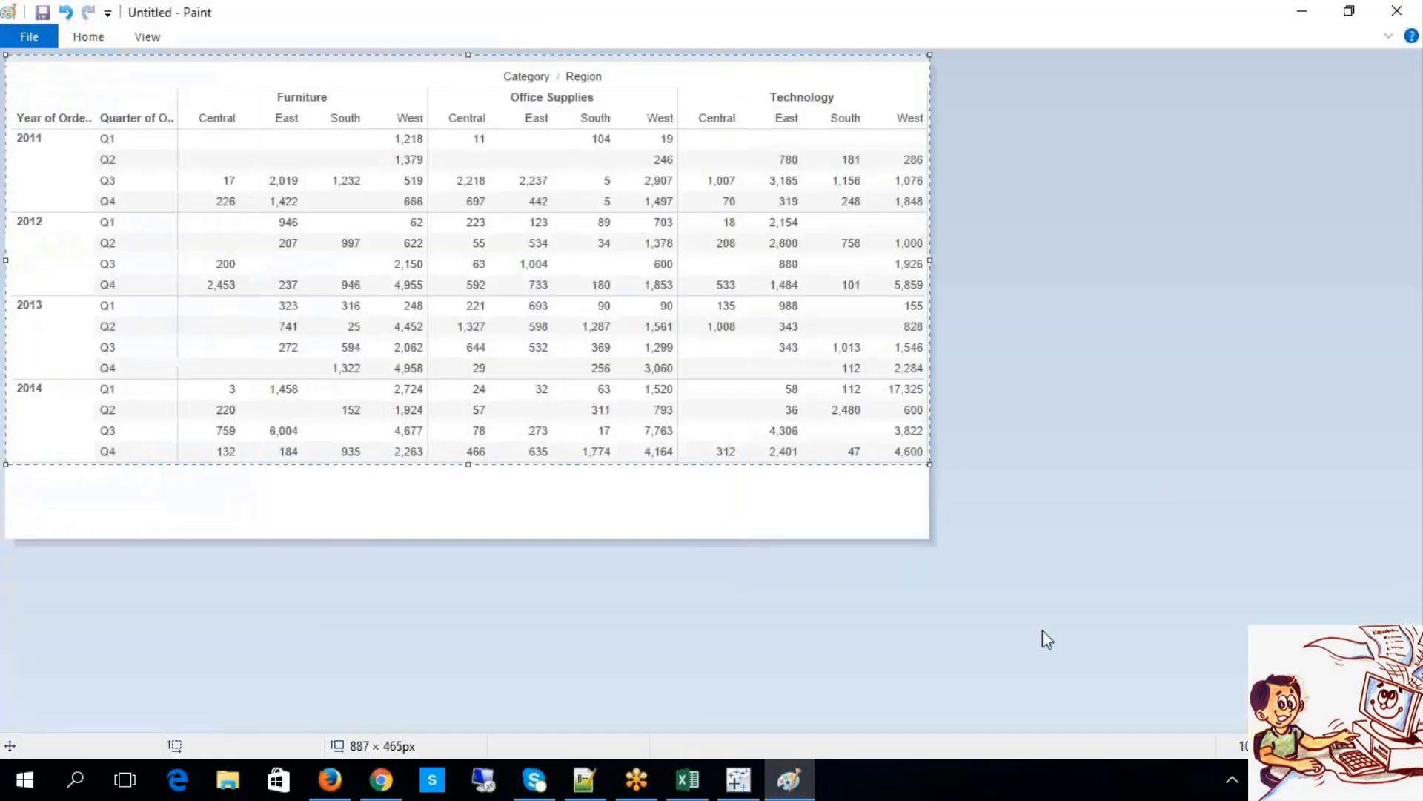
# Step: Shorten the canvas to 887 × 399 px to remove the empty area below the crosstab
pyautogui.click(923, 532)
pyautogui.moveTo(923, 532); pyautogui.dragTo(919, 492)
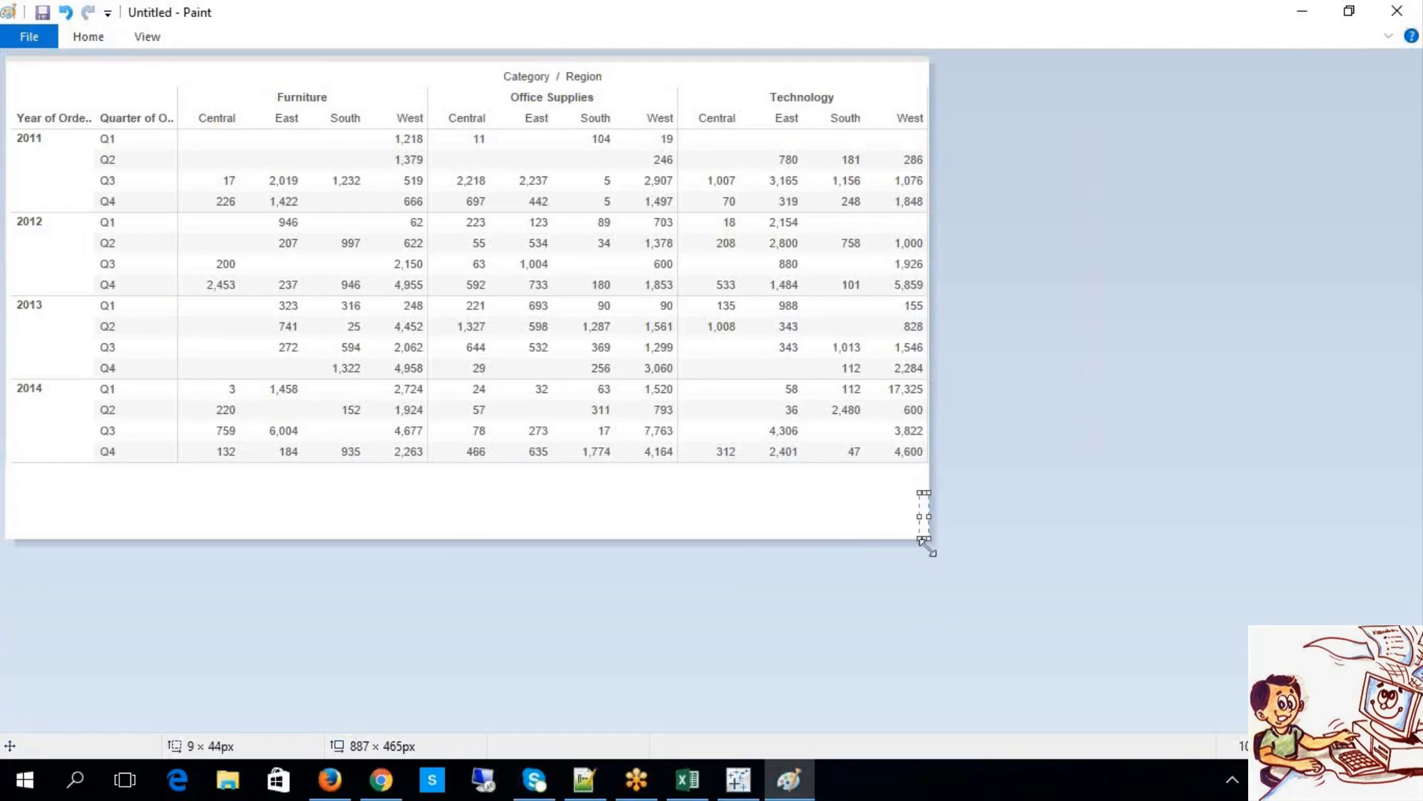
pyautogui.click(915, 486)
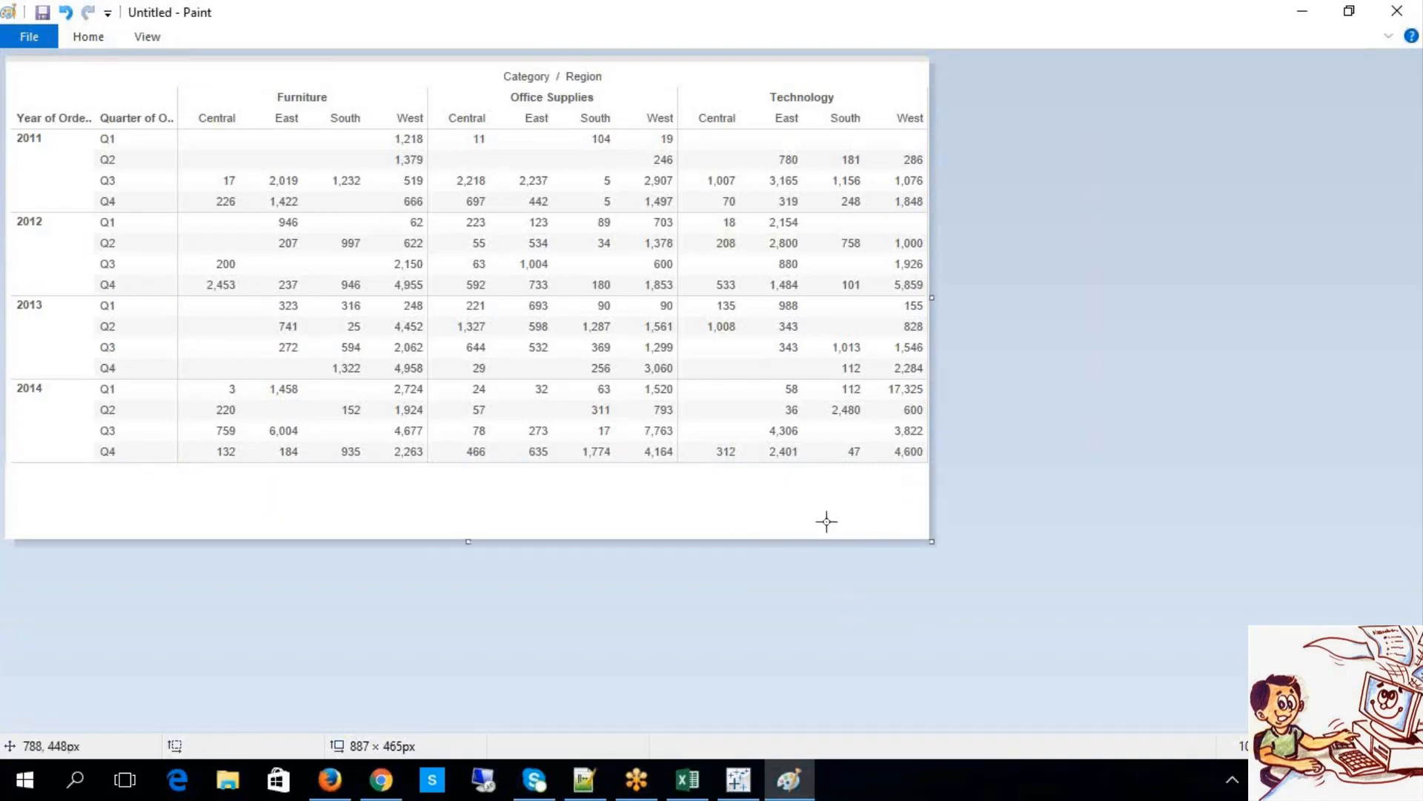
pyautogui.moveTo(469, 542); pyautogui.dragTo(469, 471)
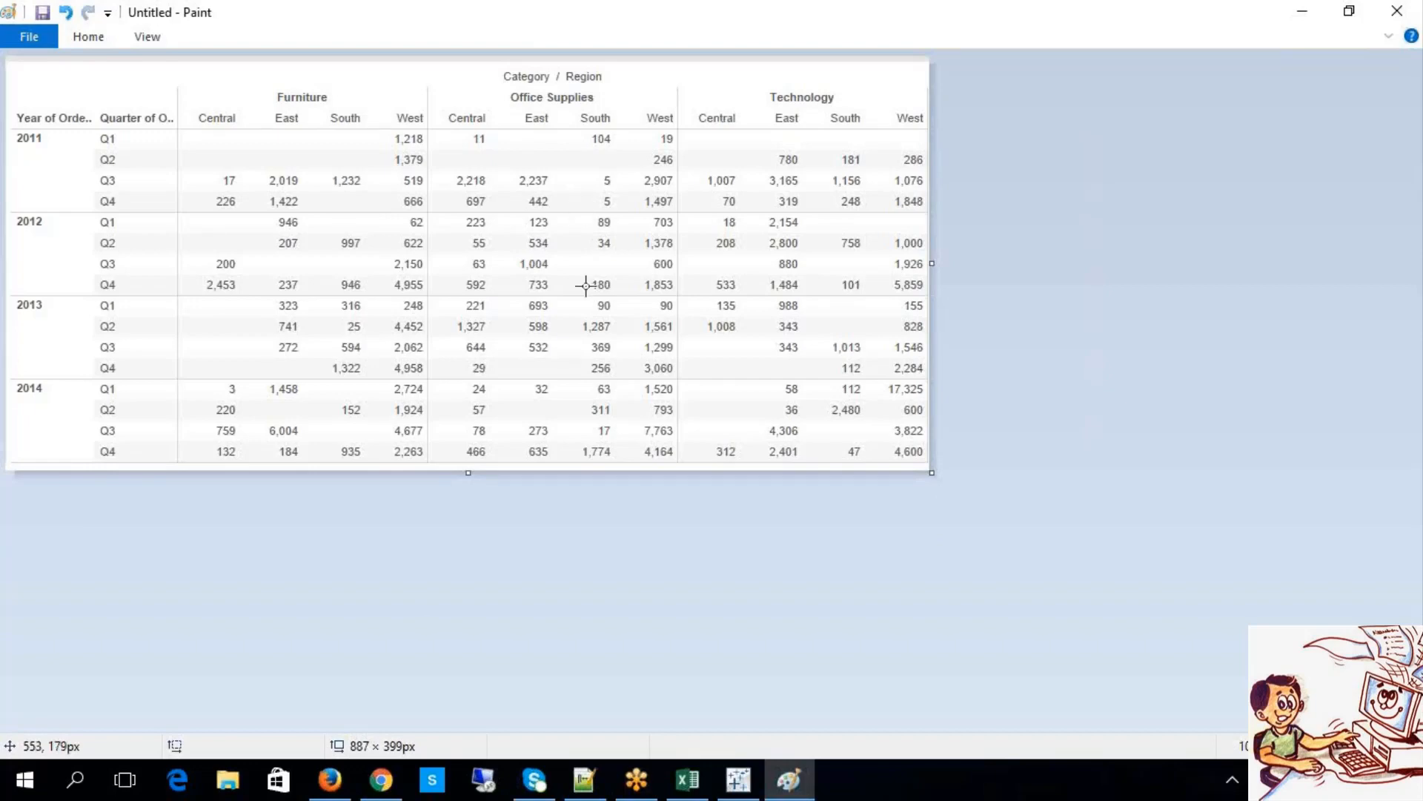
# Step: Switch to Excel and review the Table Calculation heading and its list of addressing, partition, table and pane options
pyautogui.click(689, 792)
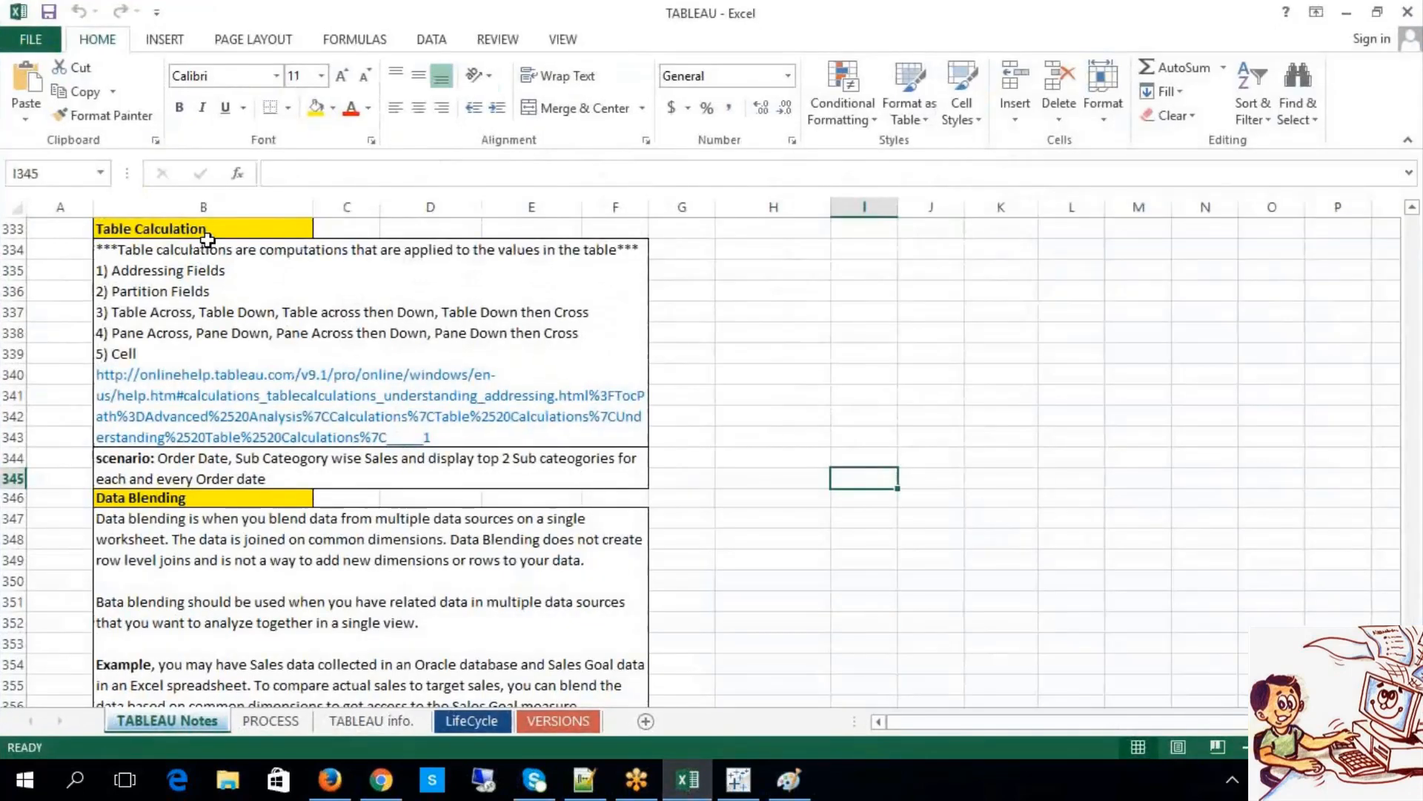
pyautogui.click(208, 231)
pyautogui.doubleClick(195, 228)
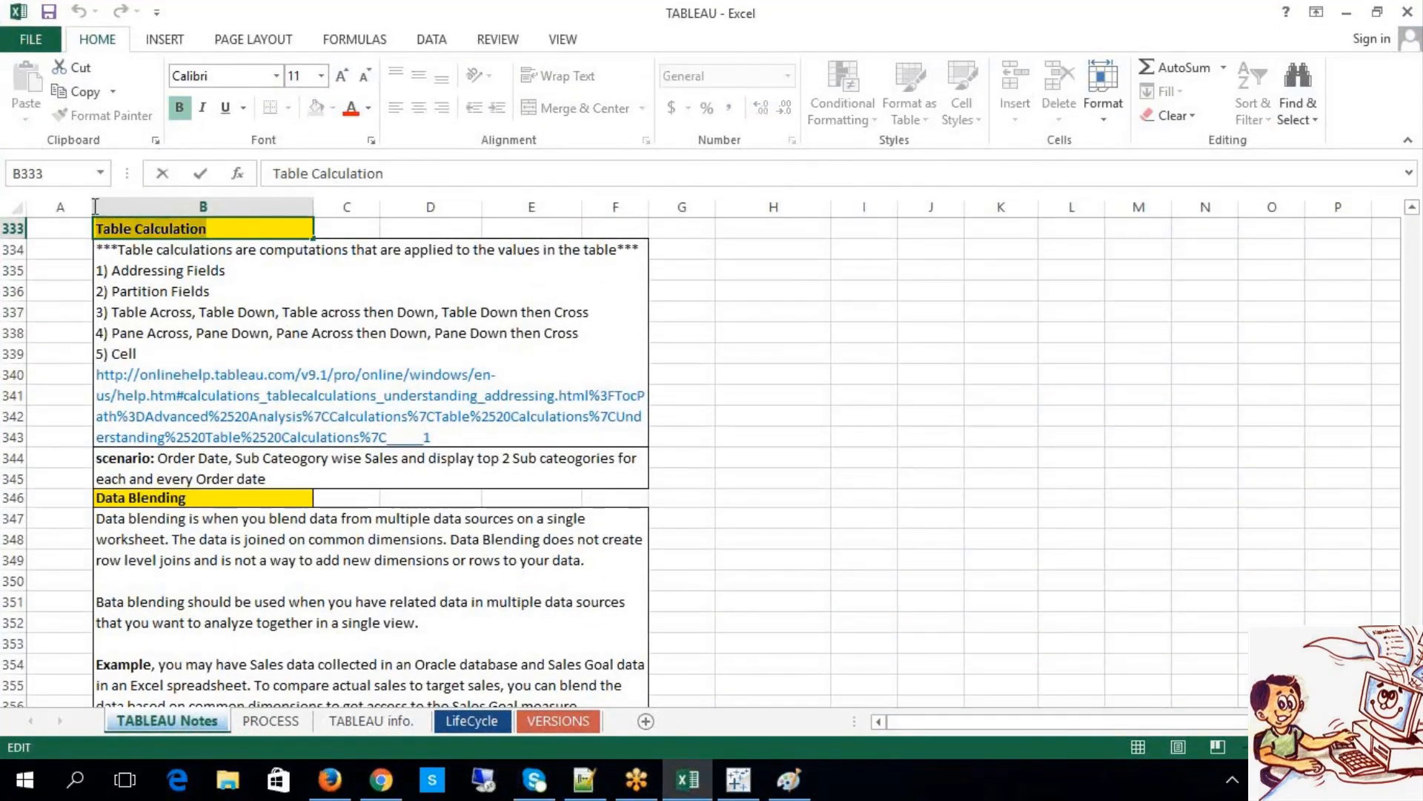
pyautogui.click(873, 337)
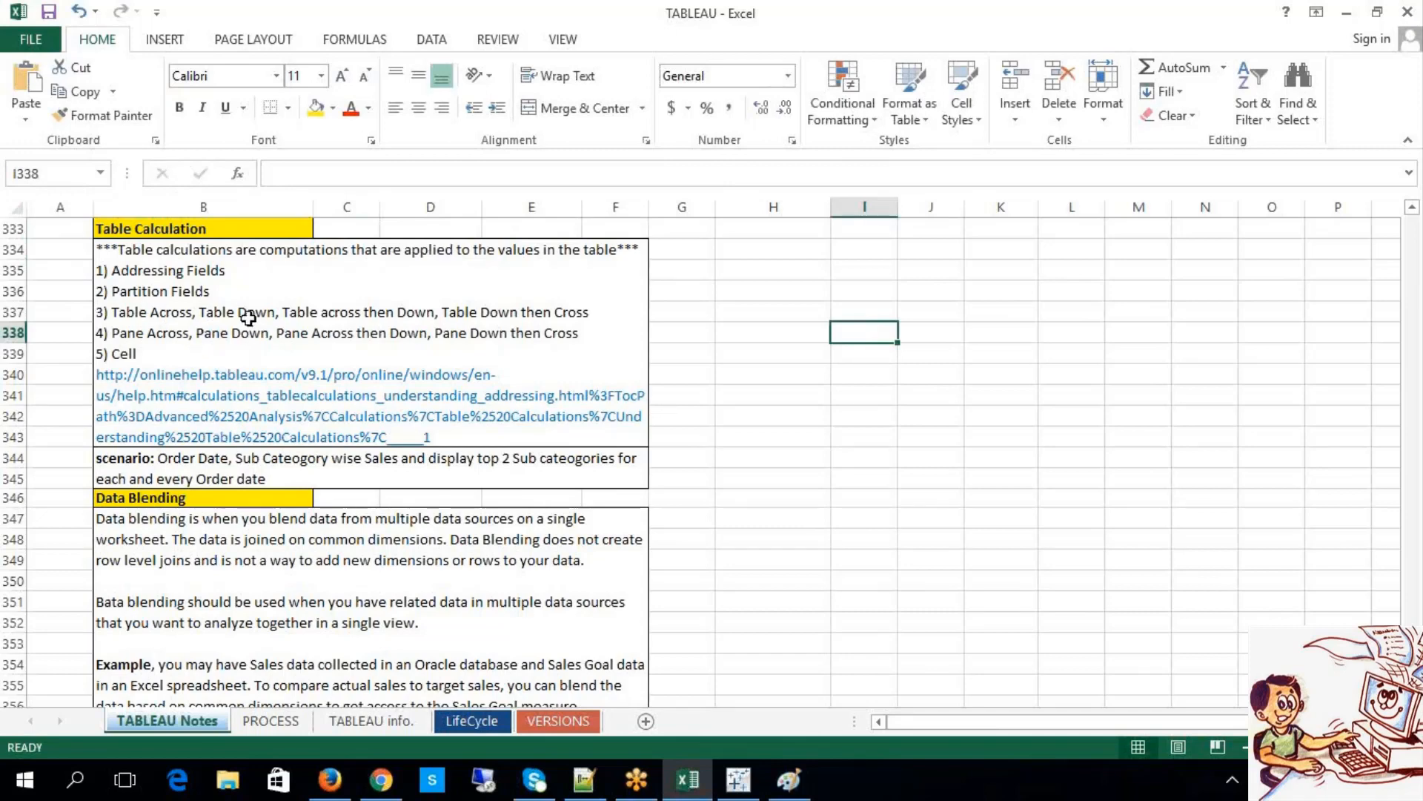
pyautogui.click(850, 493)
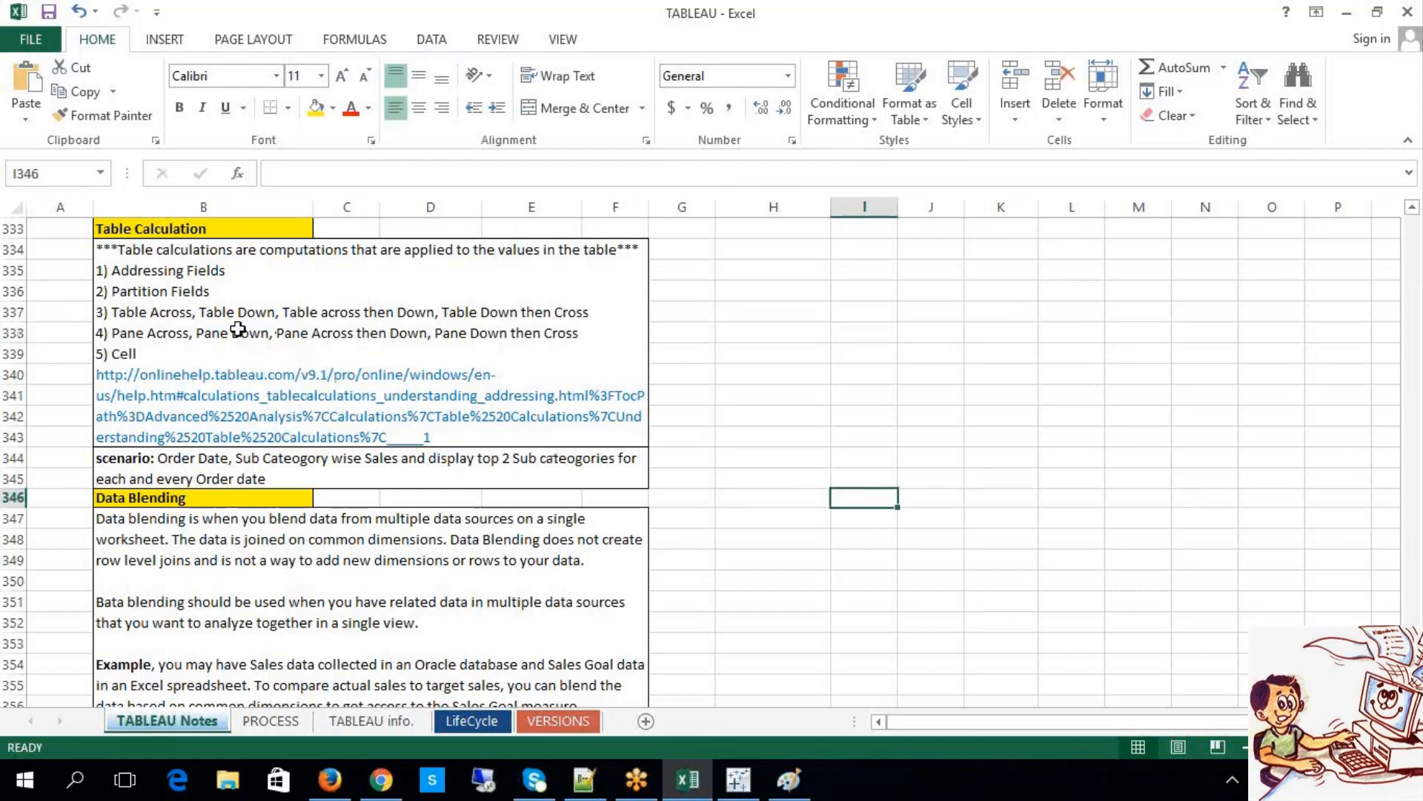
# Step: Switch back to the crosstab image in Paint and choose the straight Line tool
pyautogui.hotkey('alt', 'Tab')
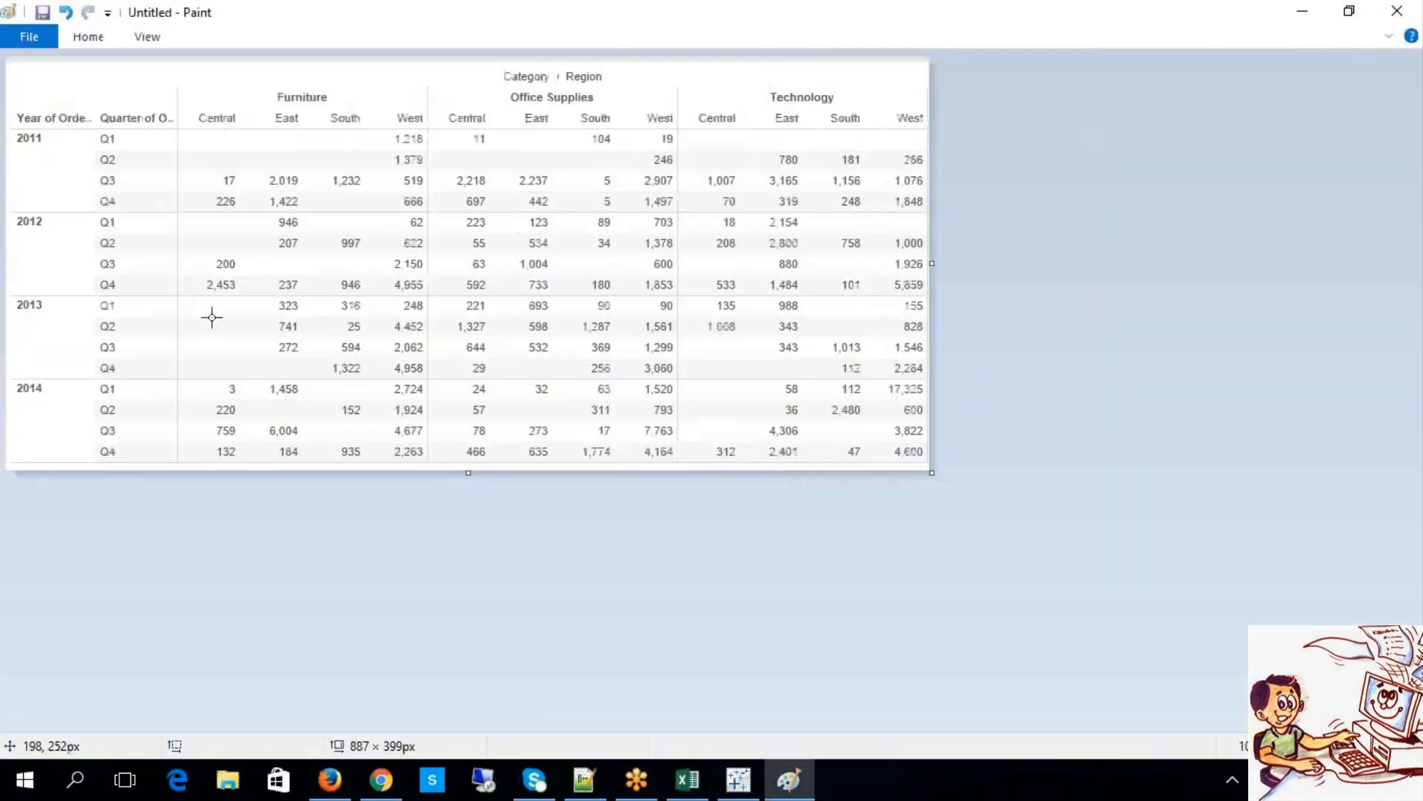
pyautogui.click(105, 38)
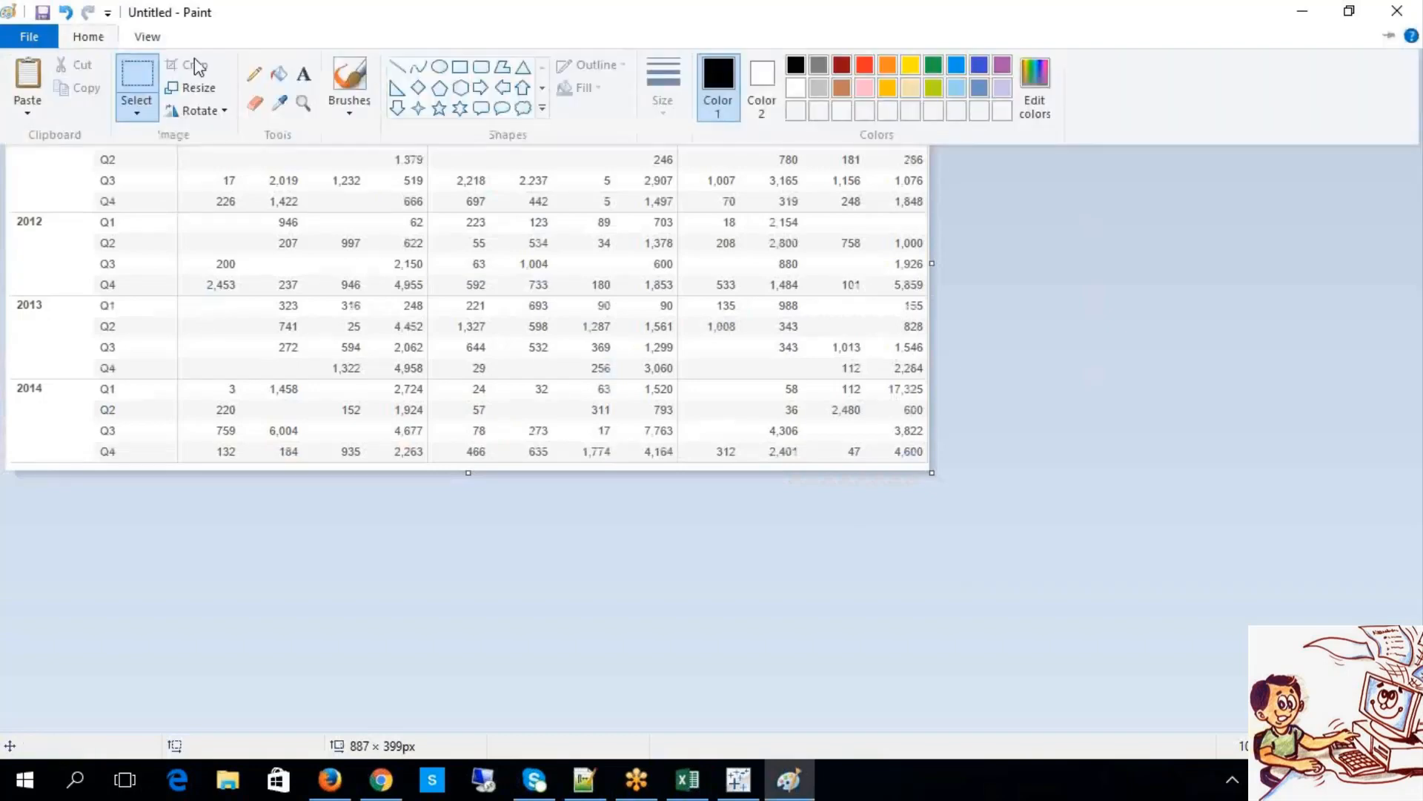
pyautogui.click(399, 66)
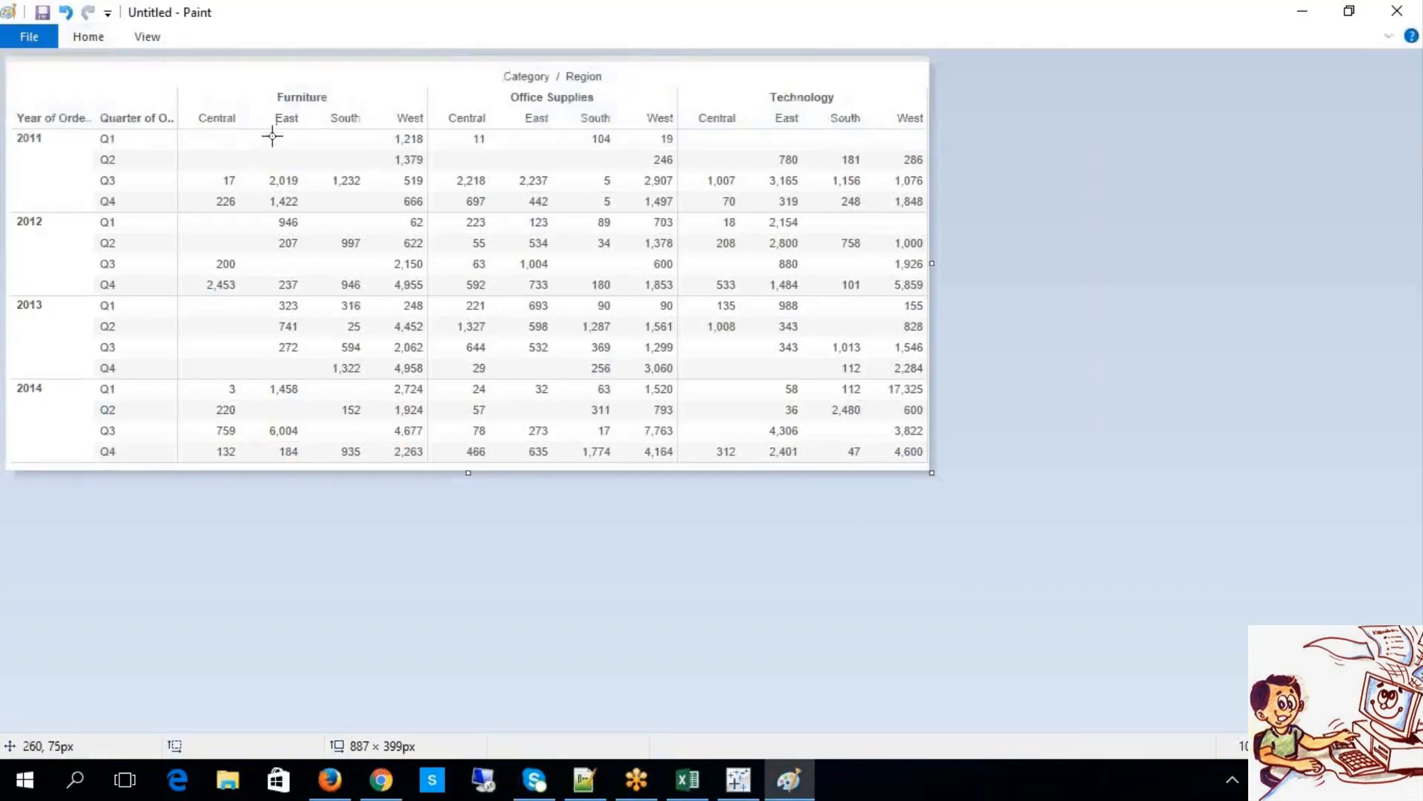
pyautogui.moveTo(191, 151); pyautogui.dragTo(334, 143)
pyautogui.hotkey('ctrl', 'z')
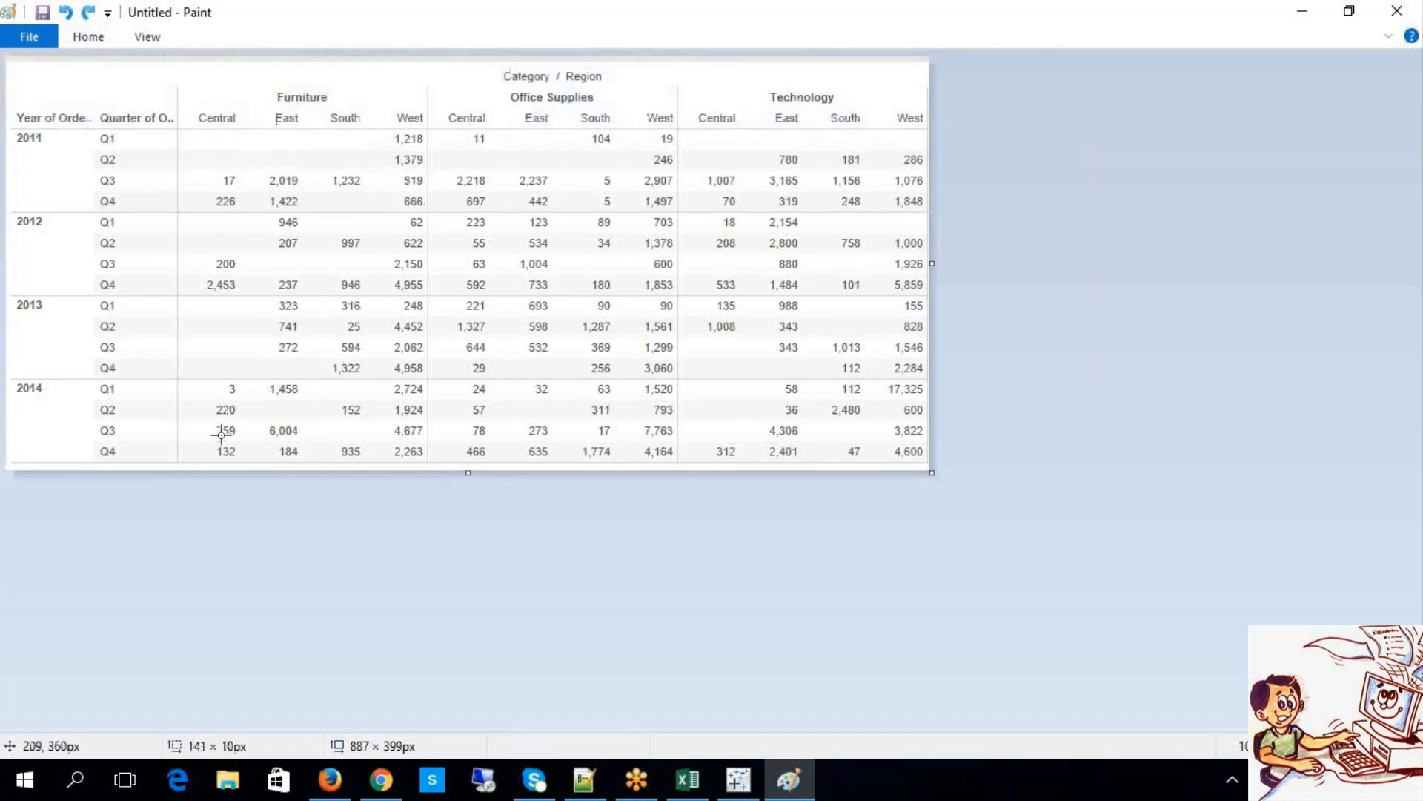
pyautogui.moveTo(190, 455)
pyautogui.mouseDown()
pyautogui.moveTo(245, 469)
pyautogui.moveTo(724, 448)
pyautogui.moveTo(931, 458)
pyautogui.mouseUp()
pyautogui.hotkey('ctrl', 'z')
# Step: Draw horizontal black lines under the 2014 Q4 and 2011 Q4 rows, about 695 px and 686 px long
pyautogui.moveTo(206, 466)
pyautogui.mouseDown()
pyautogui.moveTo(467, 525)
pyautogui.moveTo(810, 453)
pyautogui.moveTo(930, 464)
pyautogui.mouseUp()
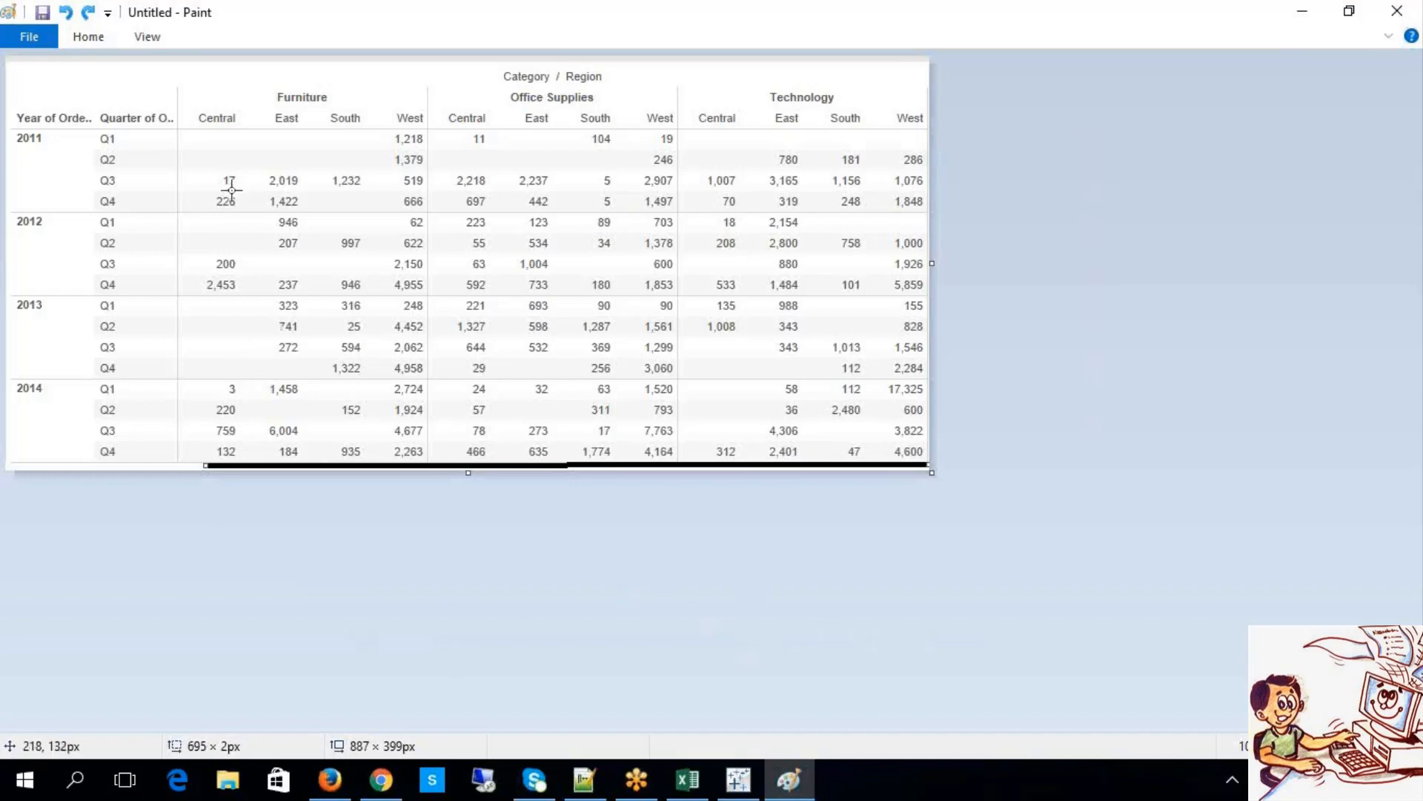
pyautogui.click(210, 208)
pyautogui.moveTo(210, 207)
pyautogui.mouseDown()
pyautogui.moveTo(808, 362)
pyautogui.moveTo(923, 285)
pyautogui.moveTo(923, 207)
pyautogui.mouseUp()
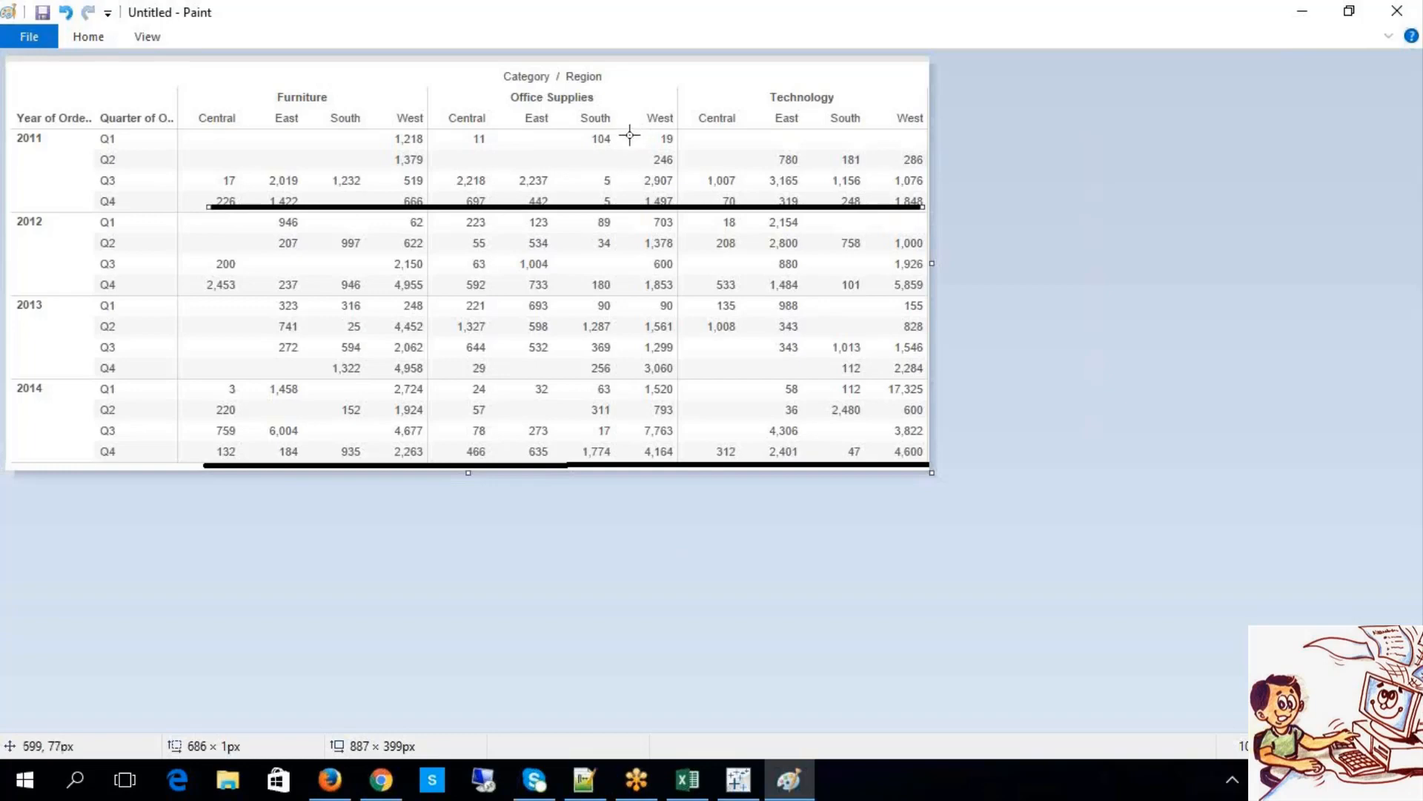
# Step: Draw vertical black lines just before the West columns of Office Supplies and Furniture, about 317 px and 319 px long
pyautogui.moveTo(630, 135)
pyautogui.mouseDown()
pyautogui.moveTo(614, 300)
pyautogui.moveTo(630, 465)
pyautogui.mouseUp()
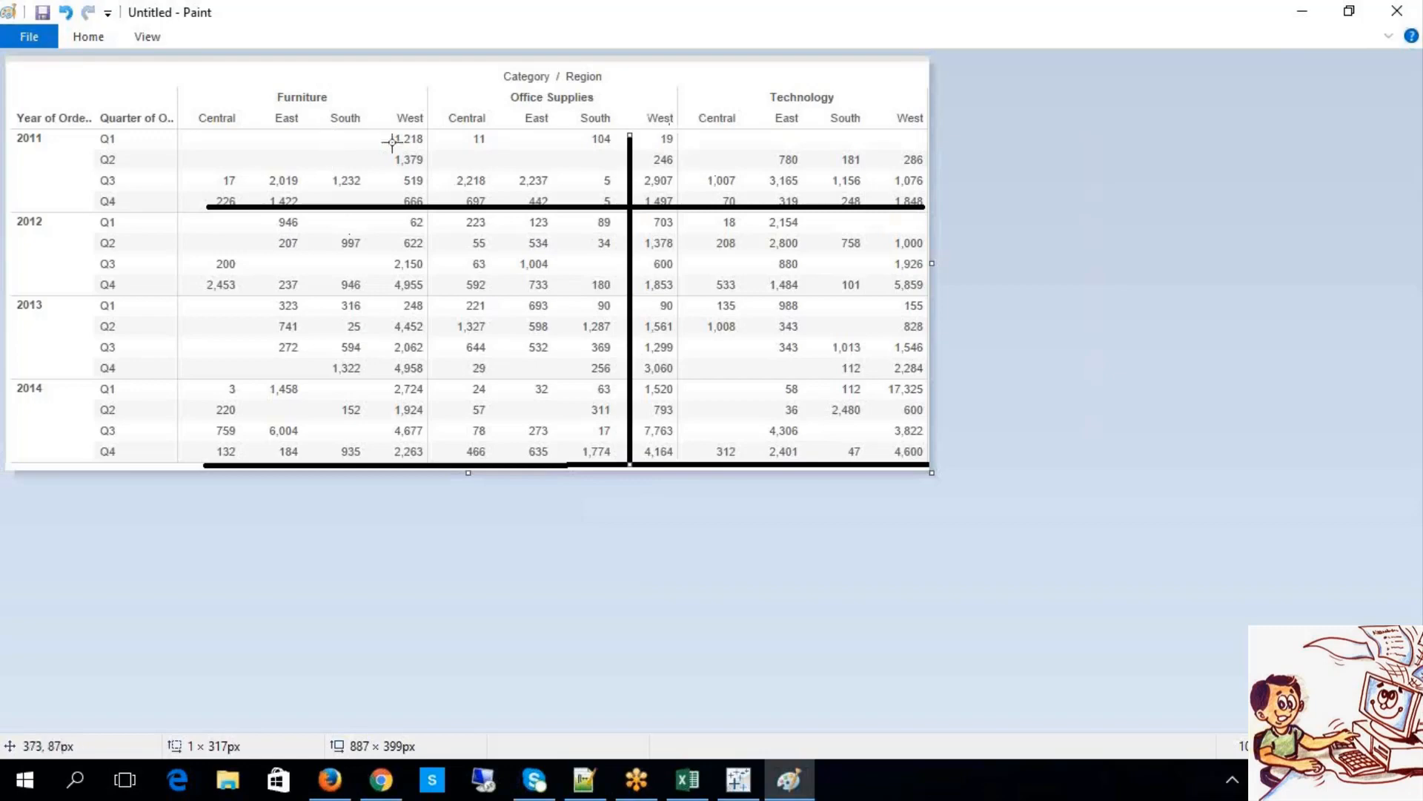
pyautogui.moveTo(382, 137); pyautogui.dragTo(382, 467)
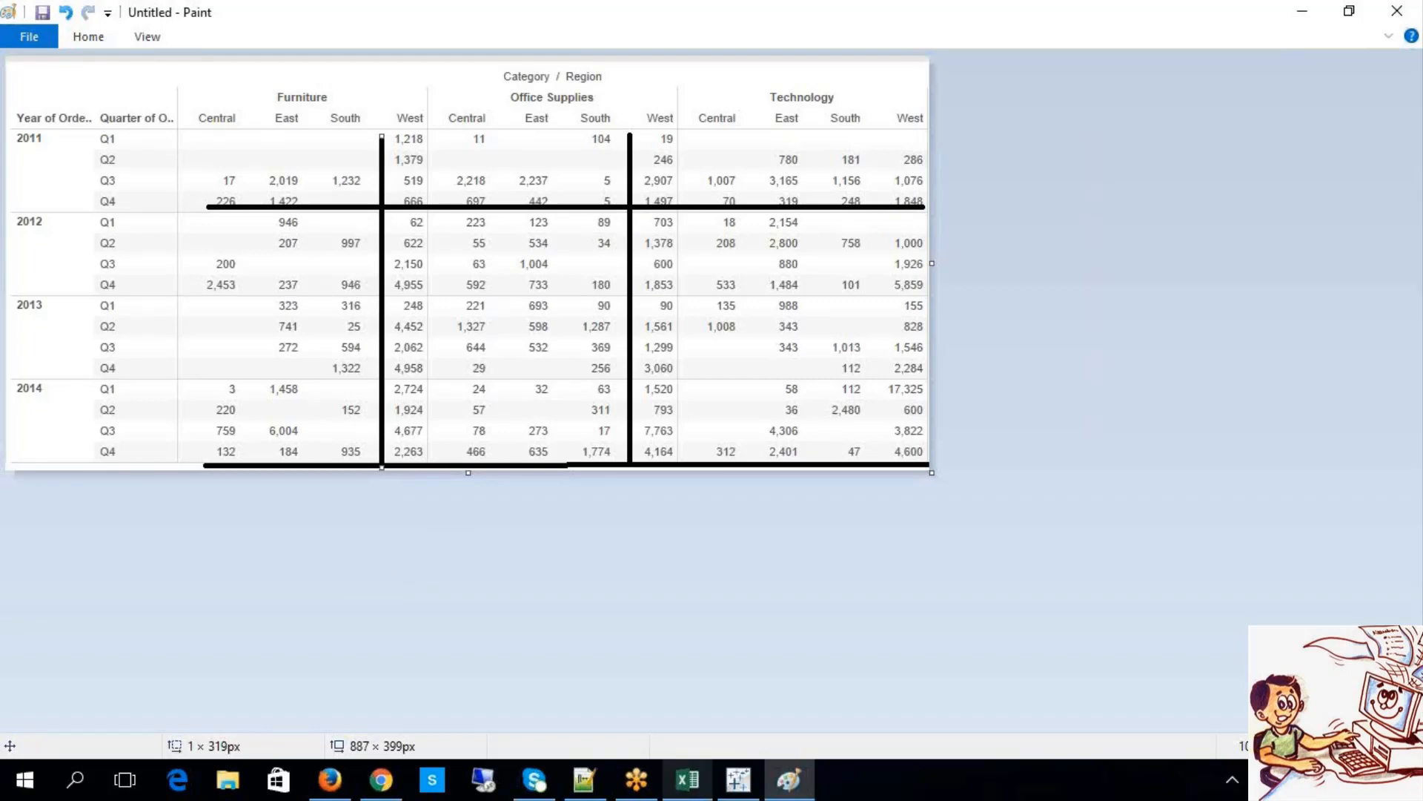
# Step: Switch to Excel and highlight the phrase "Table across then Down" in the Table Calculation notes
pyautogui.click(688, 779)
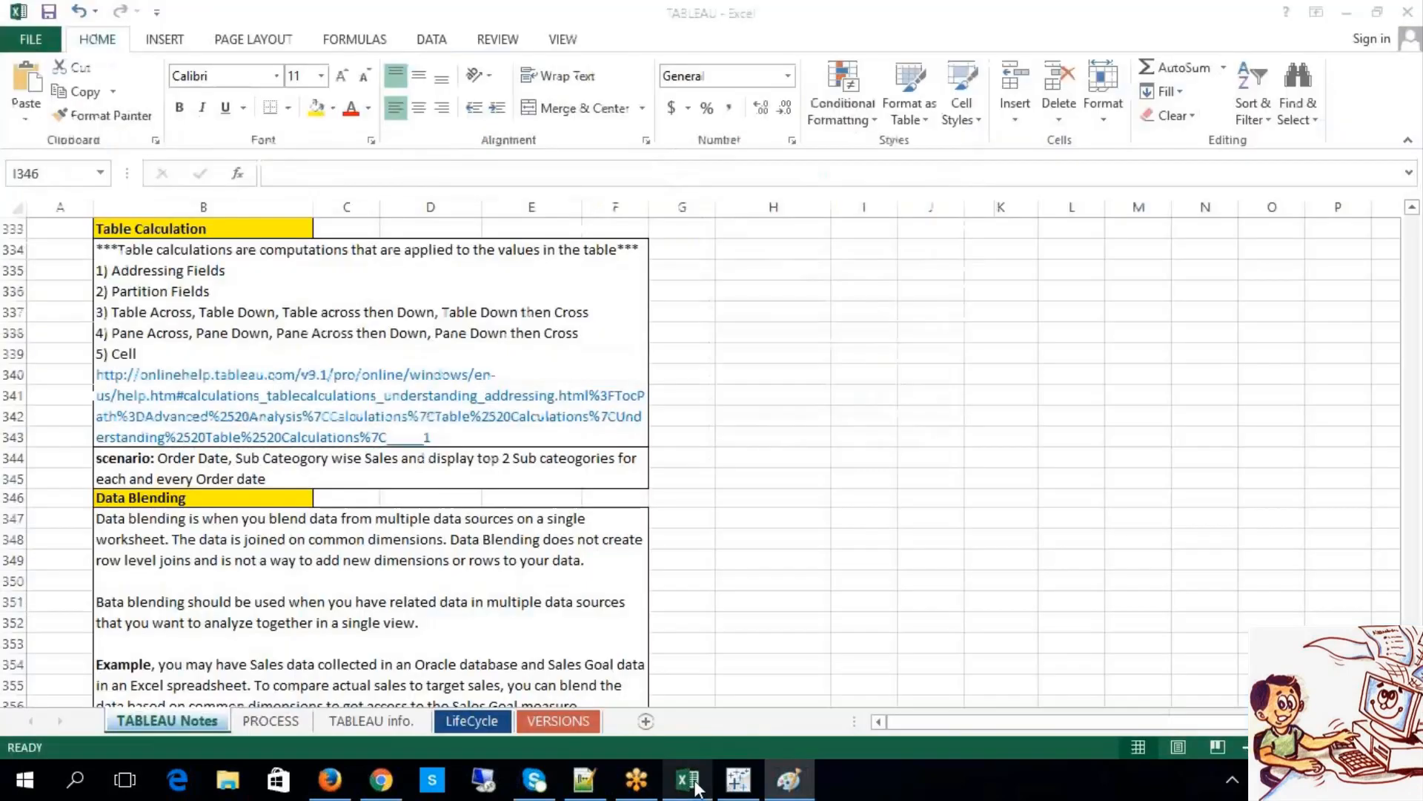
pyautogui.doubleClick(305, 311)
pyautogui.moveTo(282, 311); pyautogui.dragTo(429, 307)
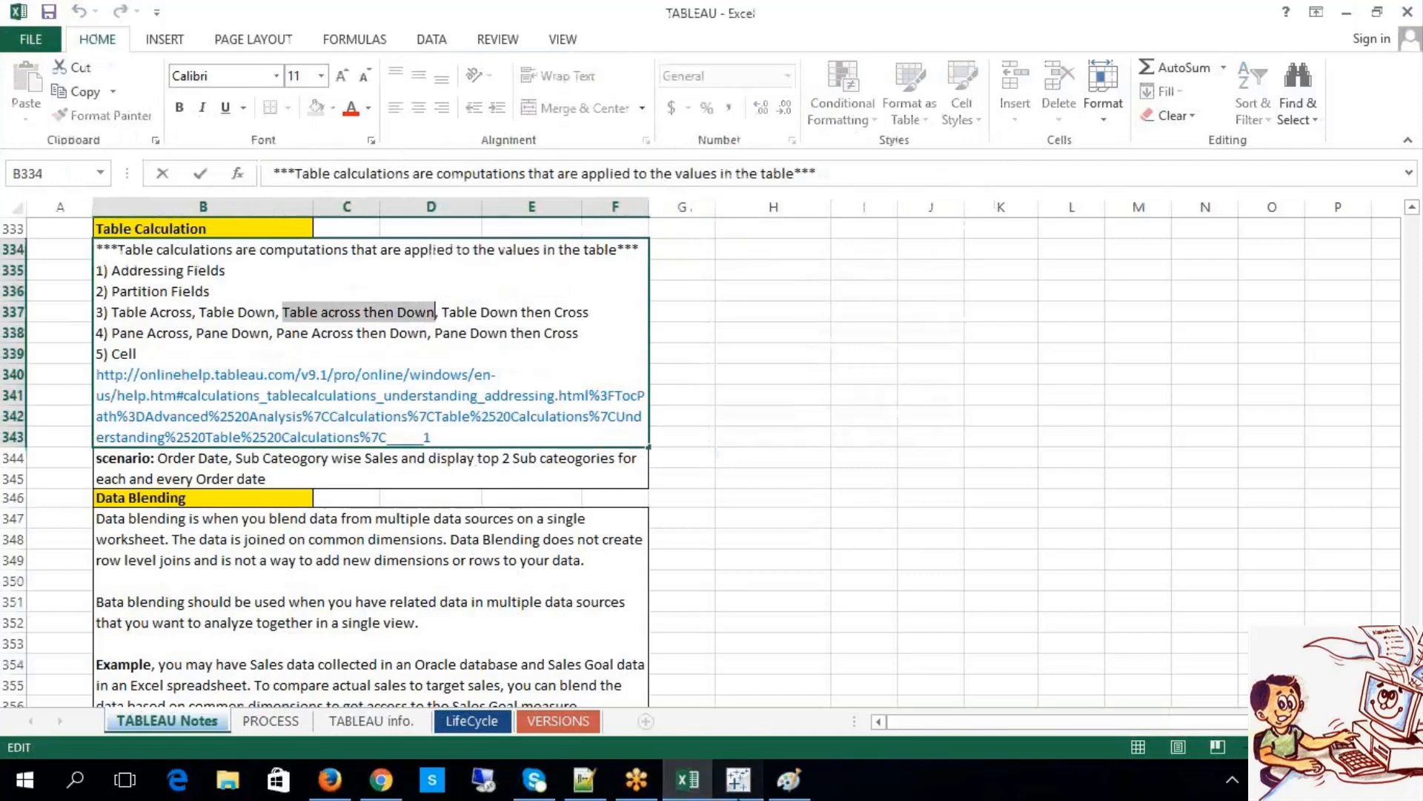
# Step: Switch back to Paint and draw a line under 2011 Q3 about 682 px long, plus a shallow diagonal about 692 × 21 px across Q4
pyautogui.click(739, 780)
pyautogui.click(788, 780)
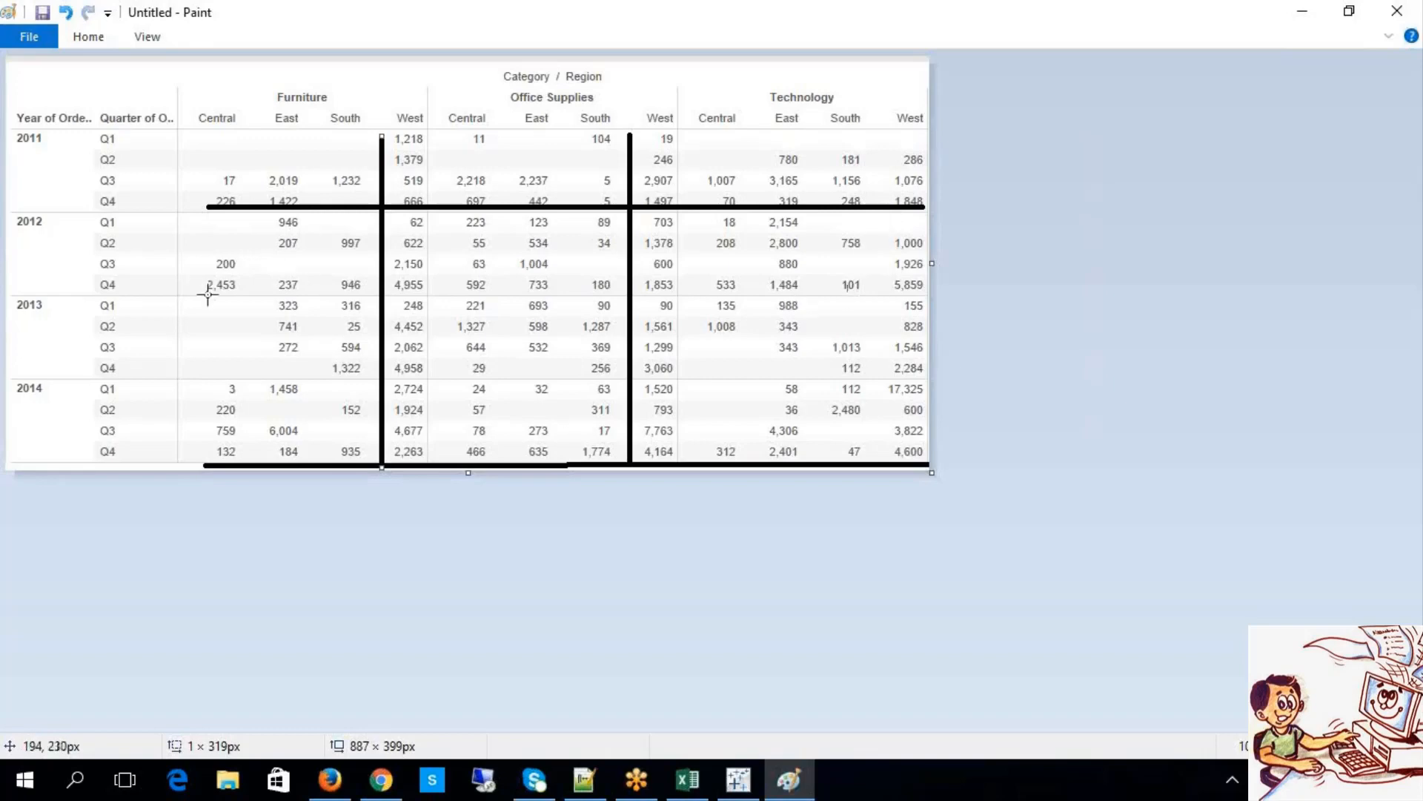
pyautogui.moveTo(205, 293)
pyautogui.mouseDown()
pyautogui.moveTo(630, 382)
pyautogui.moveTo(820, 292)
pyautogui.moveTo(922, 292)
pyautogui.mouseUp()
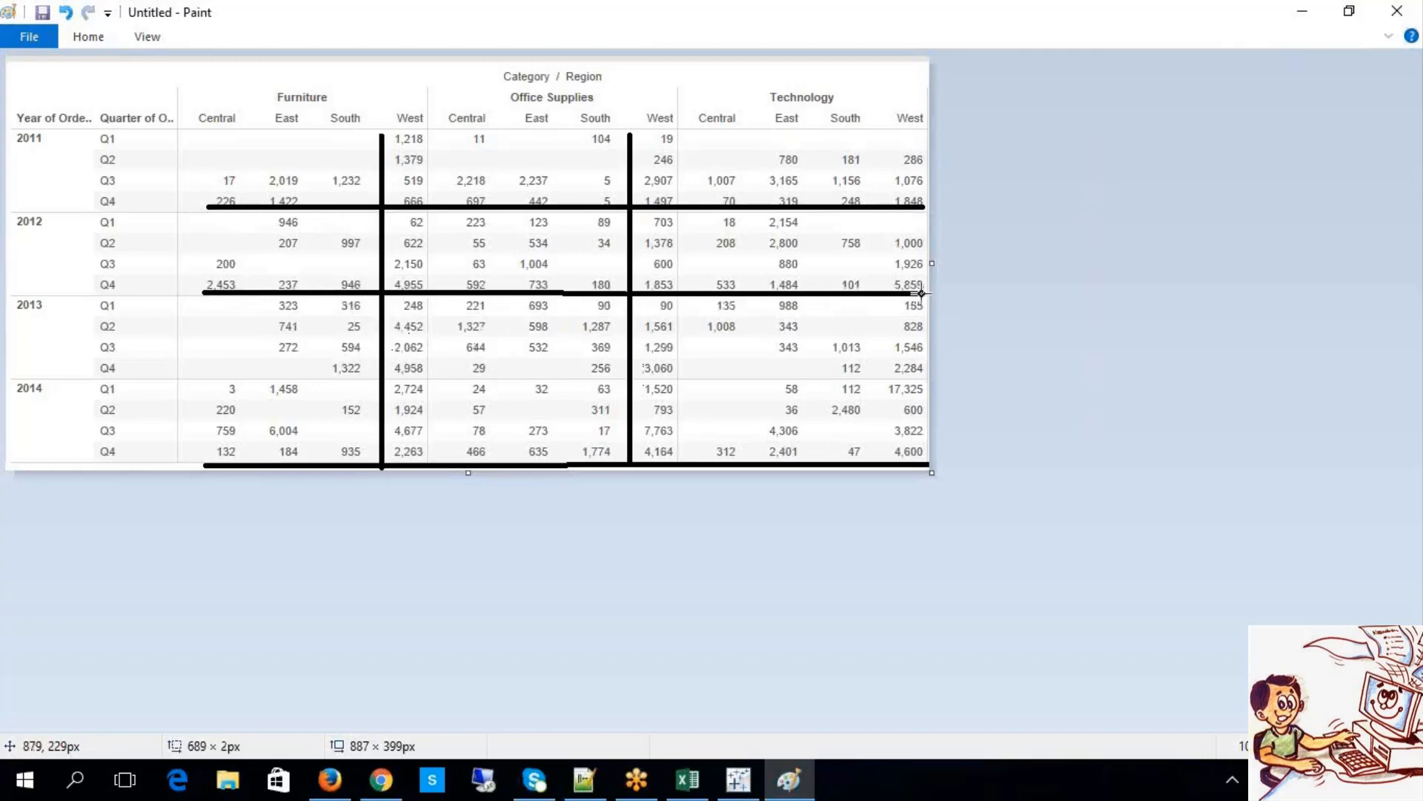
pyautogui.hotkey('ctrl', 'z')
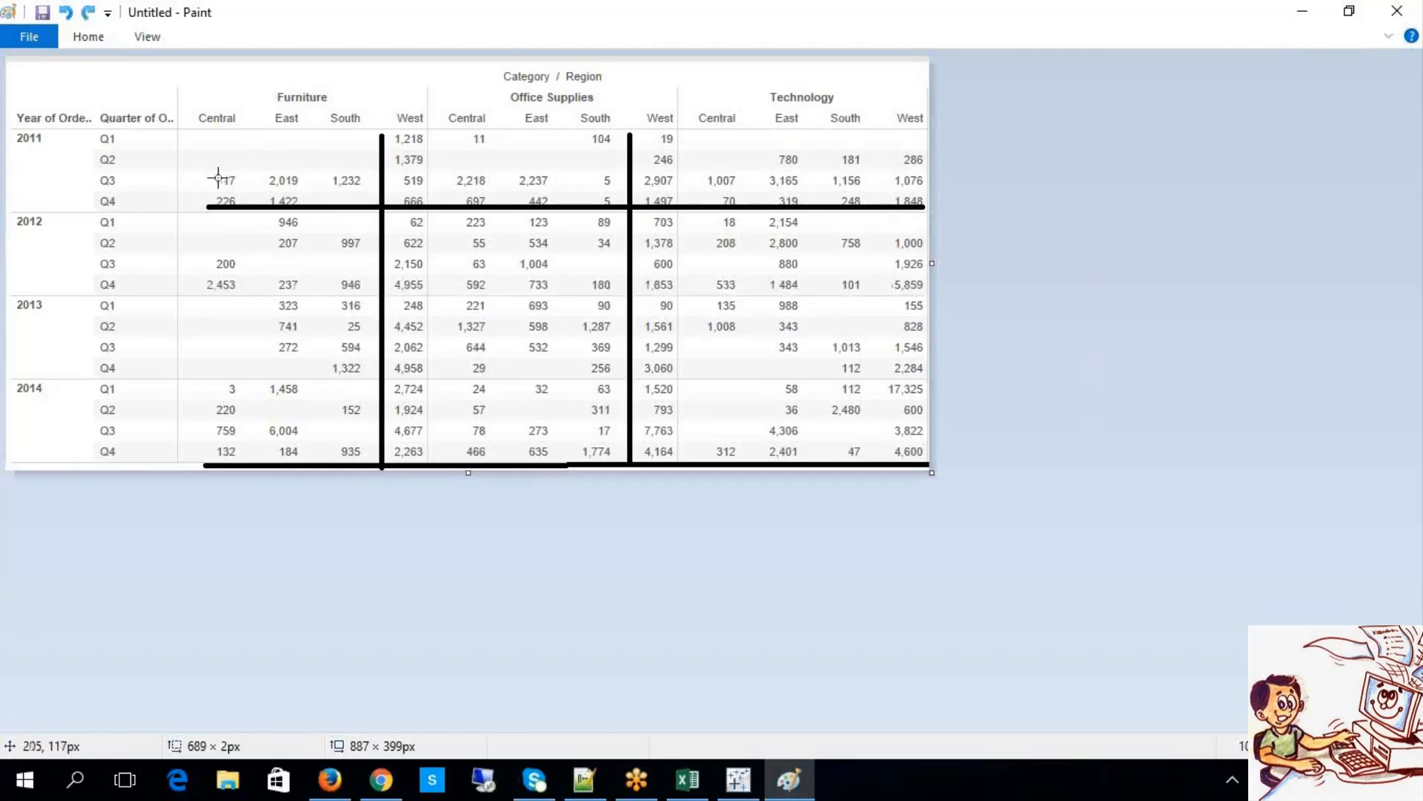
pyautogui.moveTo(211, 189); pyautogui.dragTo(920, 187)
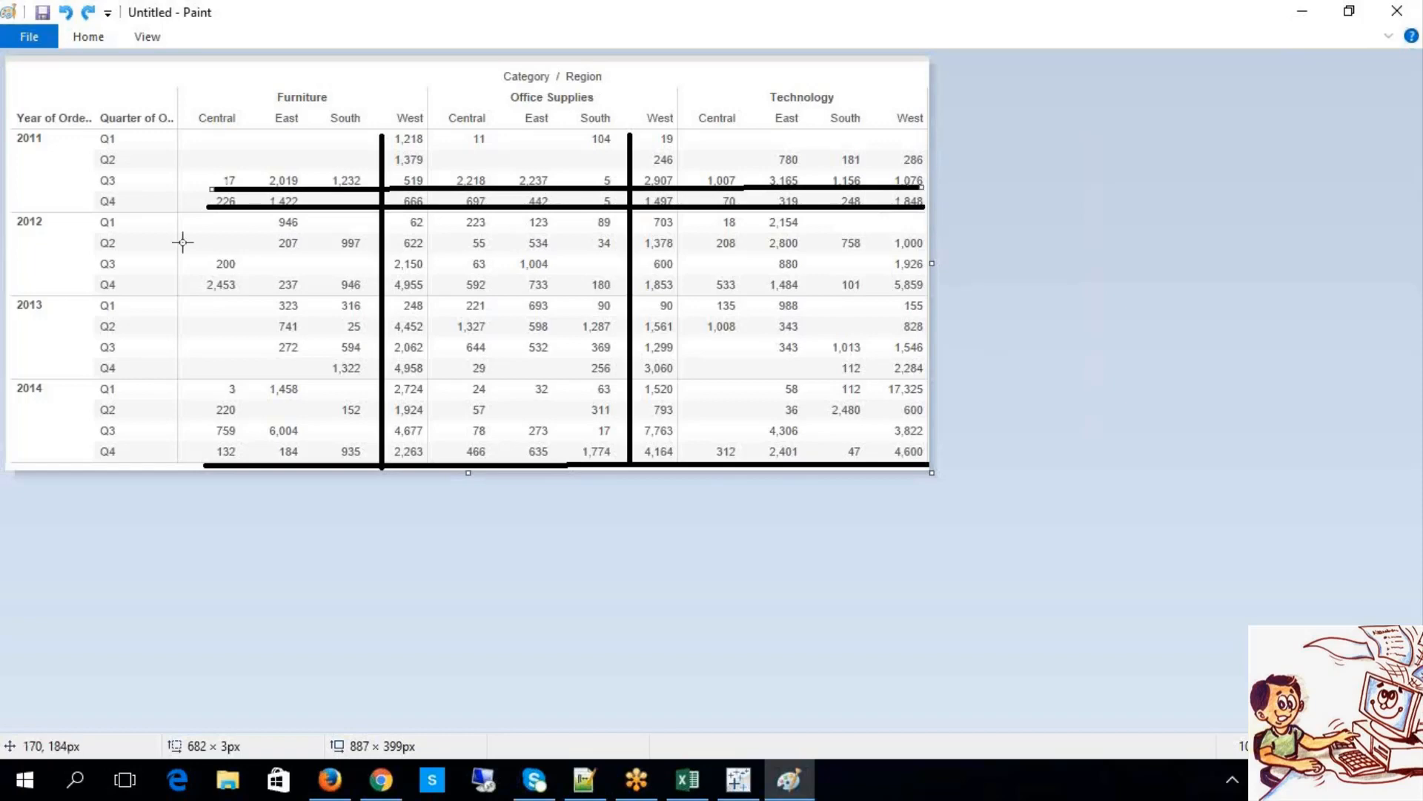
pyautogui.moveTo(203, 206)
pyautogui.mouseDown()
pyautogui.moveTo(458, 204)
pyautogui.moveTo(860, 169)
pyautogui.moveTo(923, 185)
pyautogui.mouseUp()
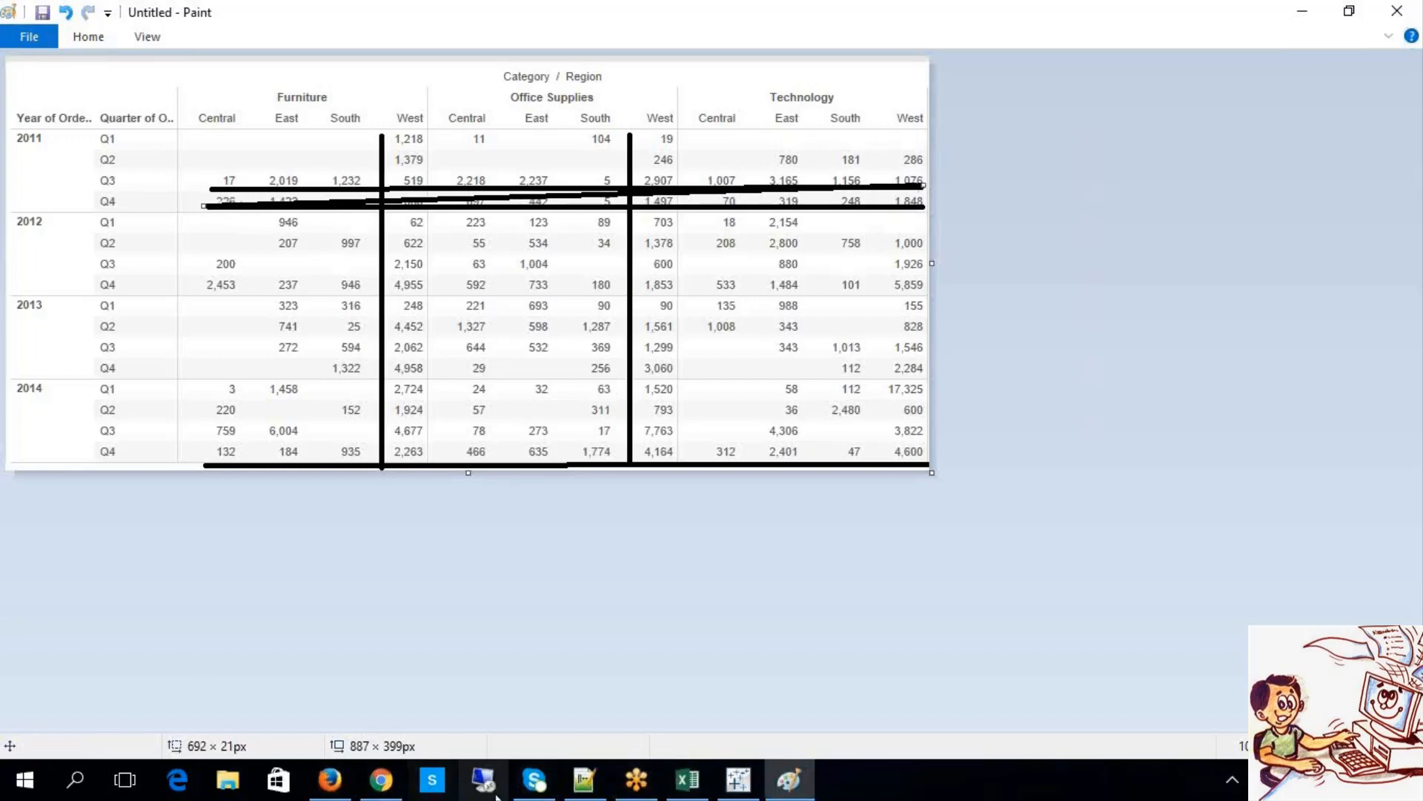
# Step: Switch to Excel and copy the onlinehelp.tableau.com link from the Table Calculation notes
pyautogui.click(688, 785)
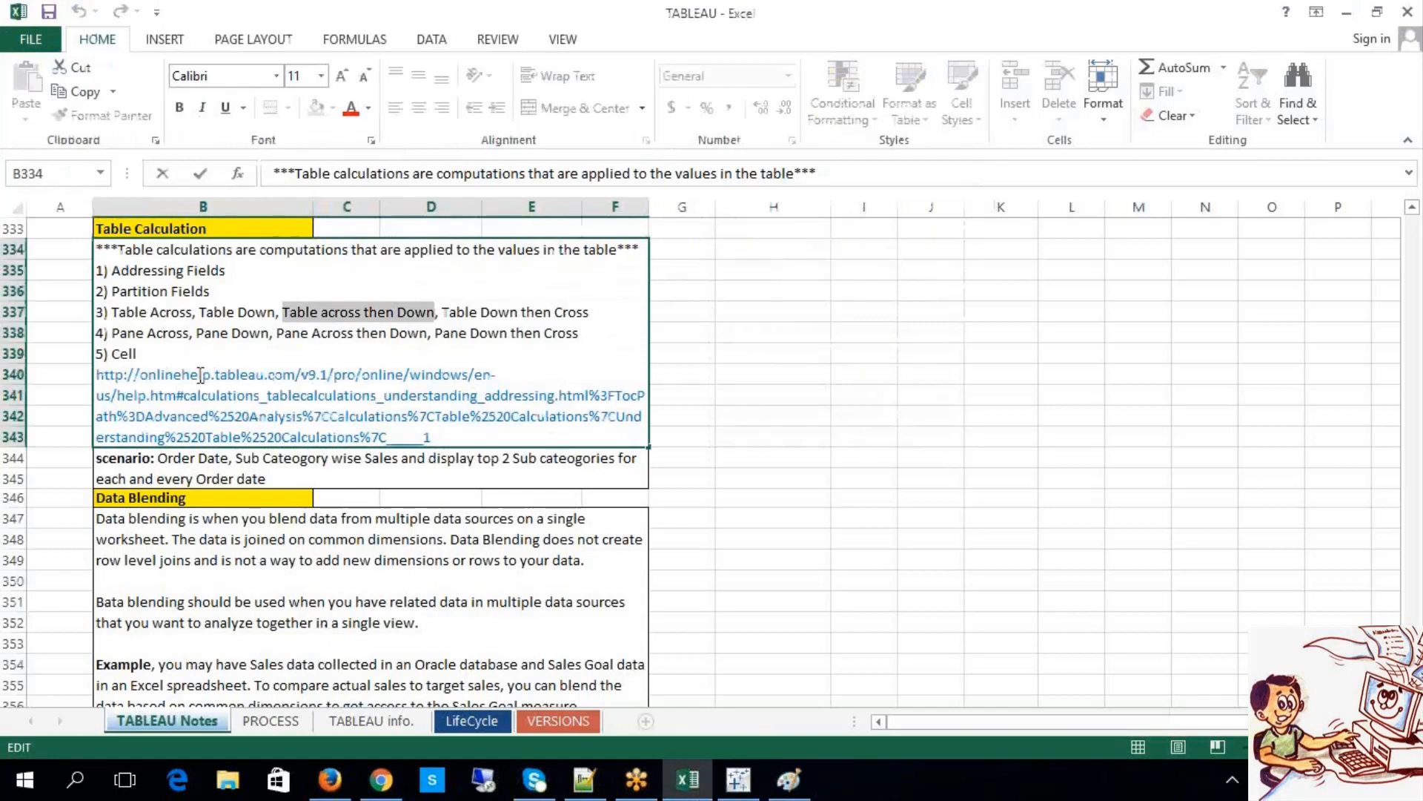
pyautogui.click(194, 357)
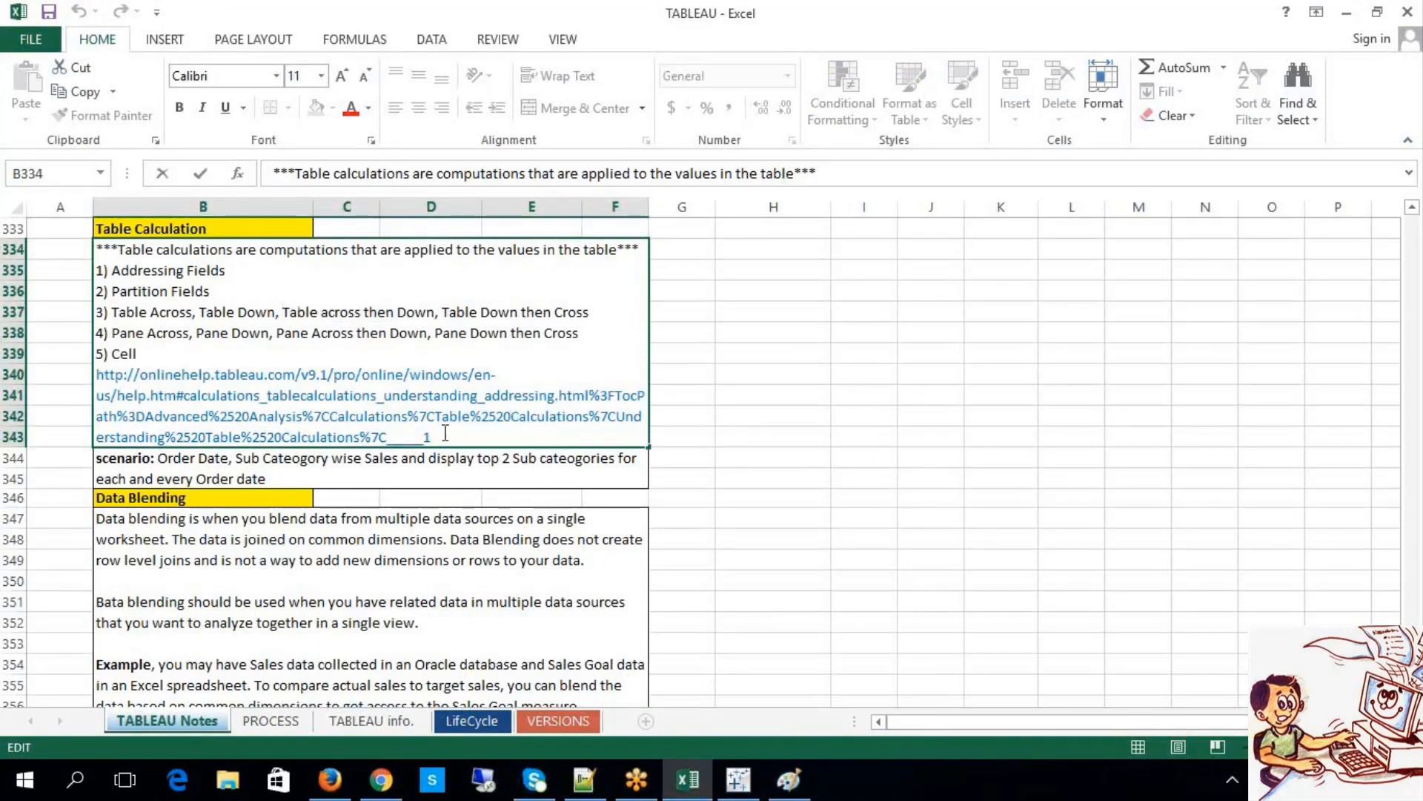
pyautogui.moveTo(465, 434); pyautogui.dragTo(89, 368)
pyautogui.hotkey('ctrl', 'c')
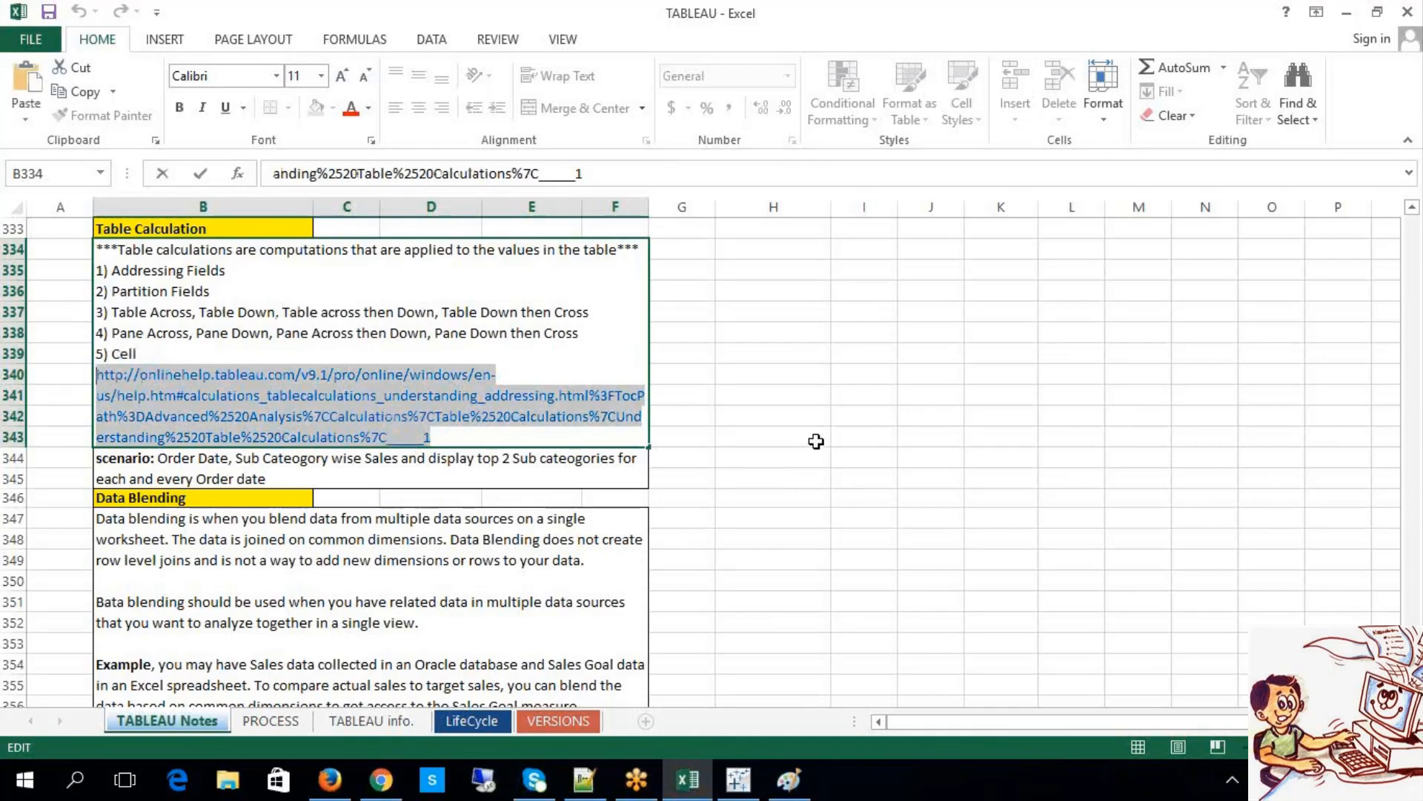
pyautogui.click(816, 439)
# Step: Switch to Chrome and open the copied Tableau help link in a new tab
pyautogui.click(394, 776)
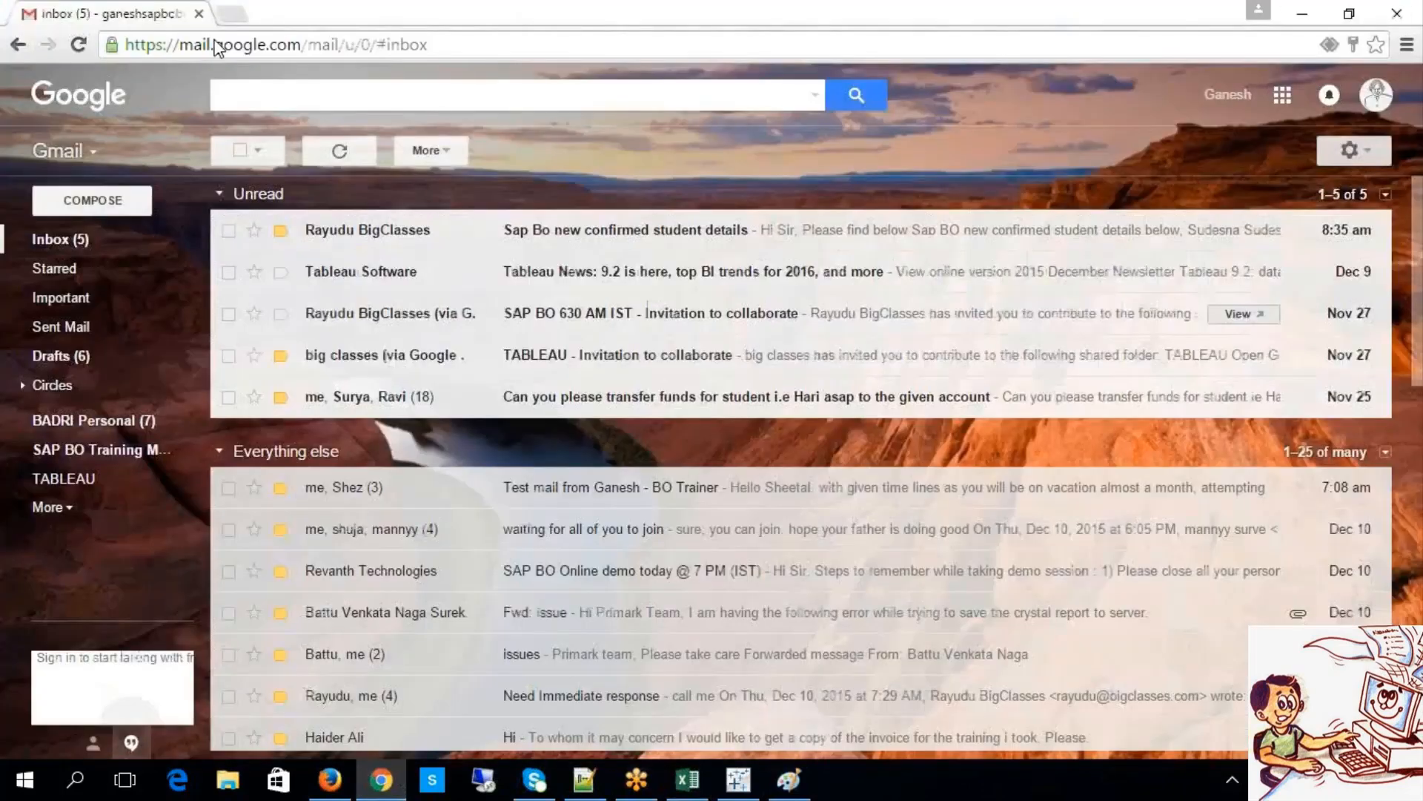
pyautogui.click(236, 14)
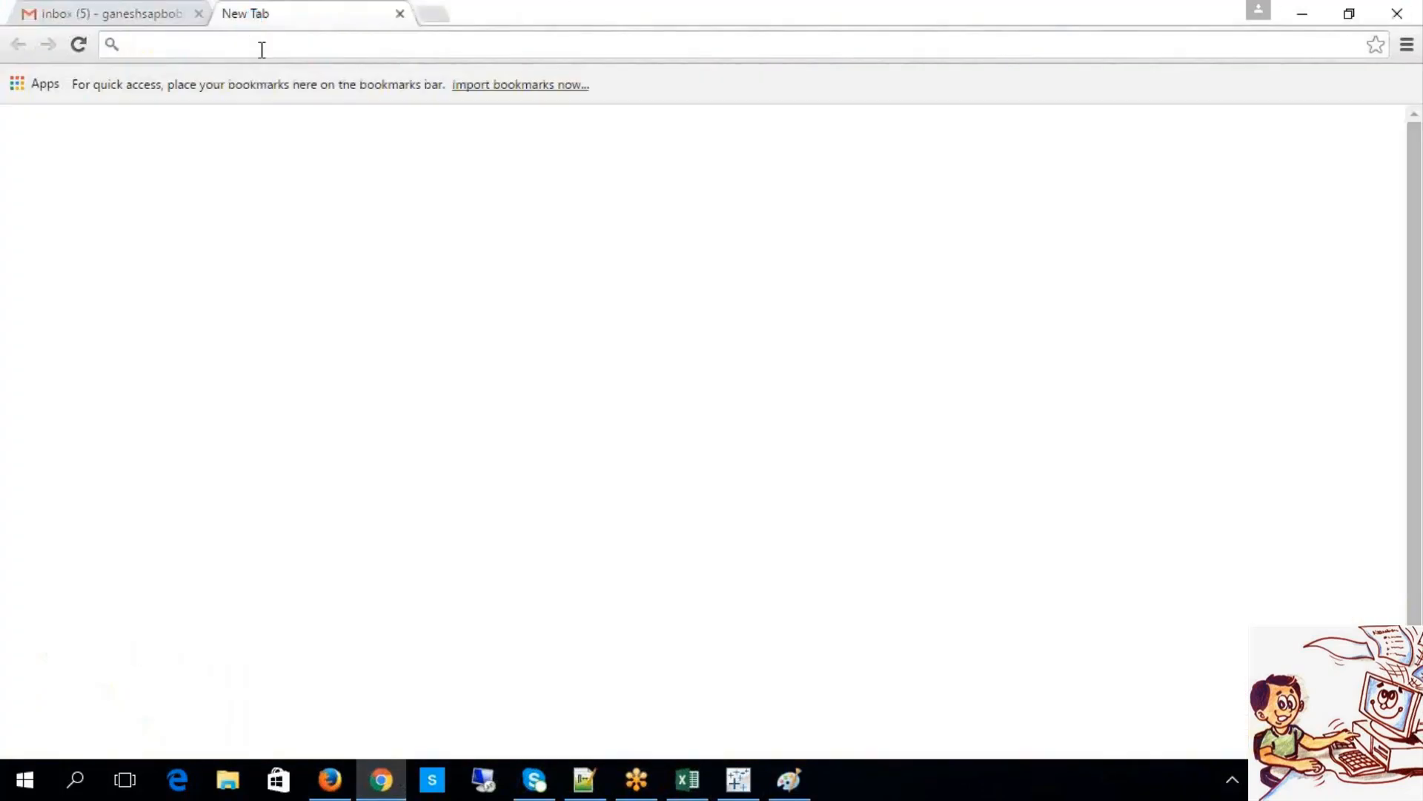
pyautogui.hotkey('ctrl', 'v')
pyautogui.press('Return')
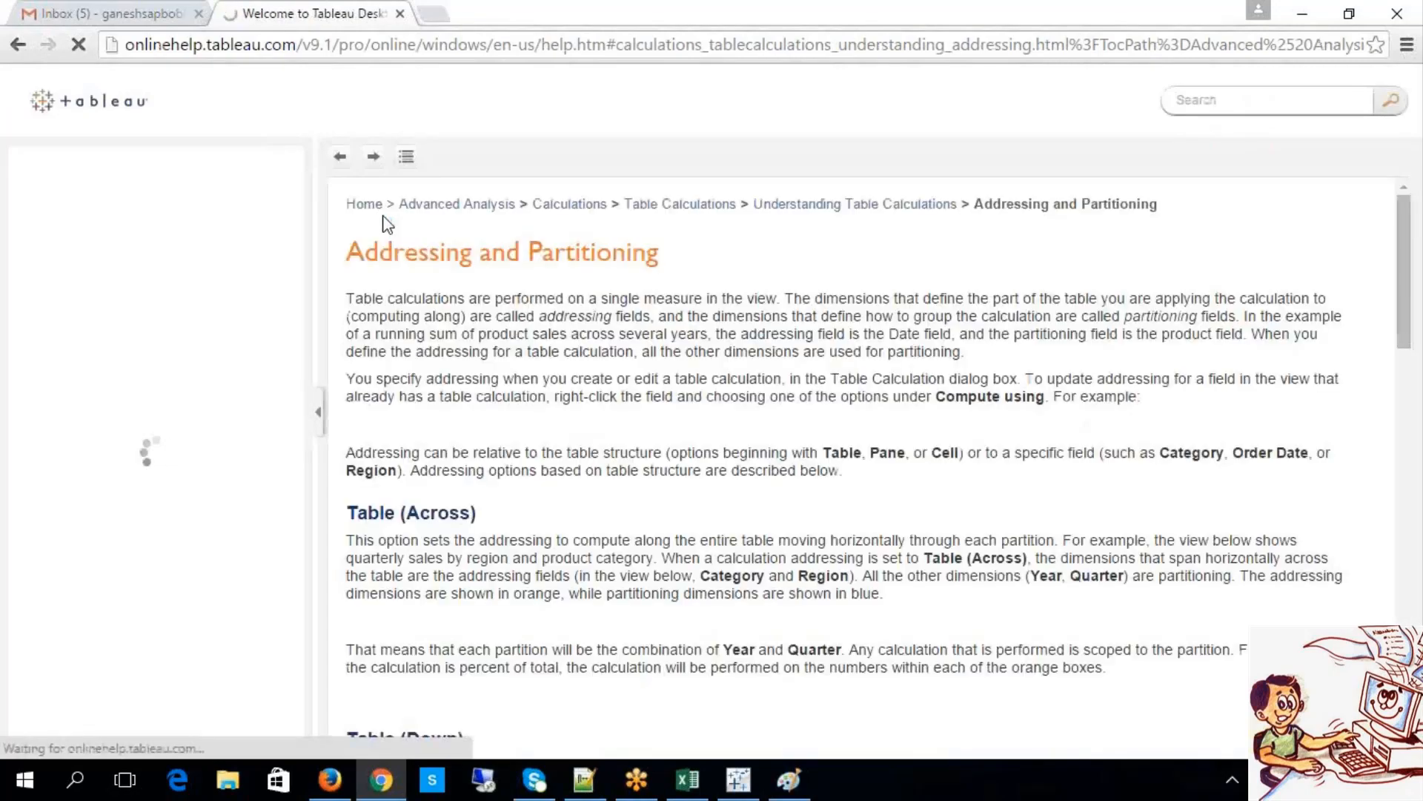
# Step: Examine the example tables in the Table (Across) section for addressing fields, partitioning fields and numbered partitions
pyautogui.scroll(-10, 741, 543)
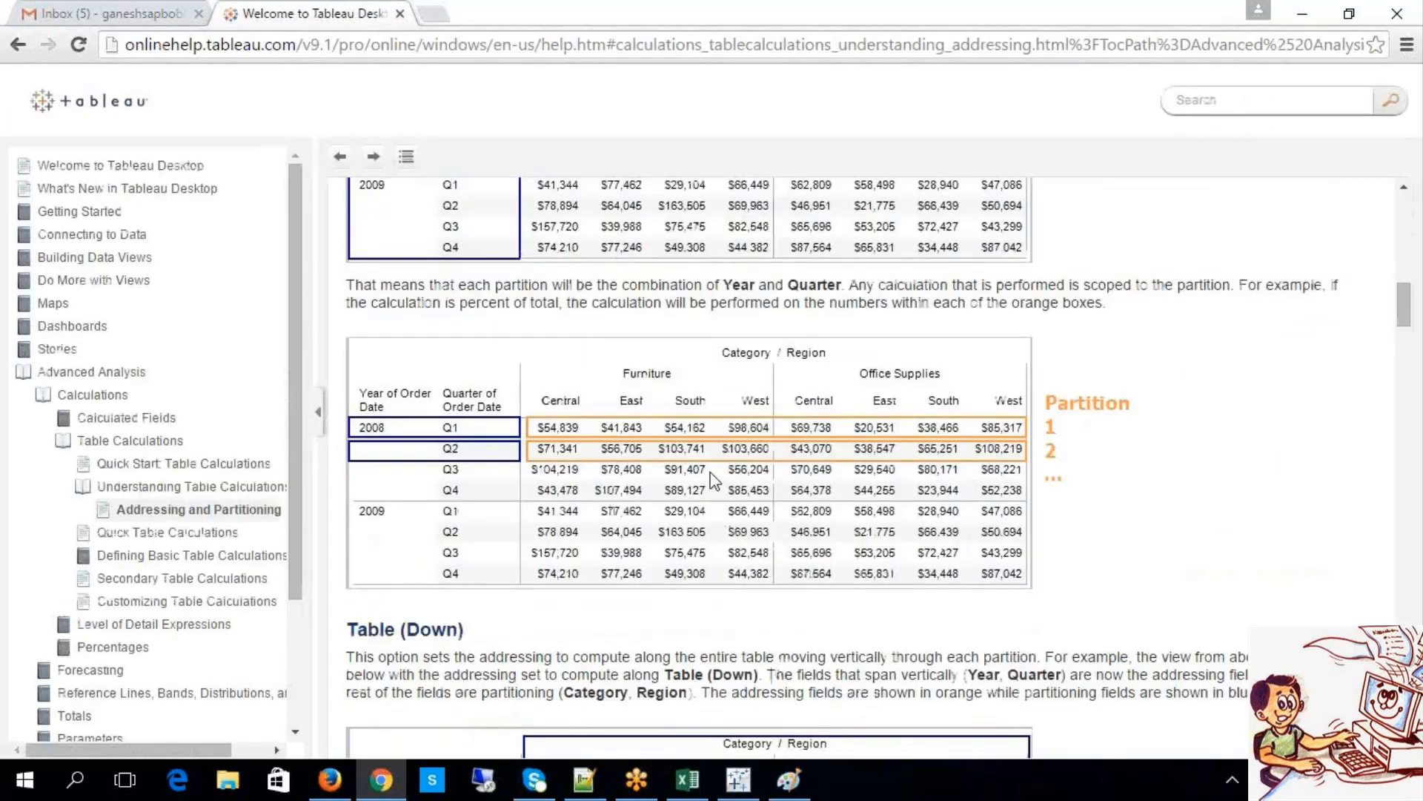
pyautogui.scroll(4, 712, 480)
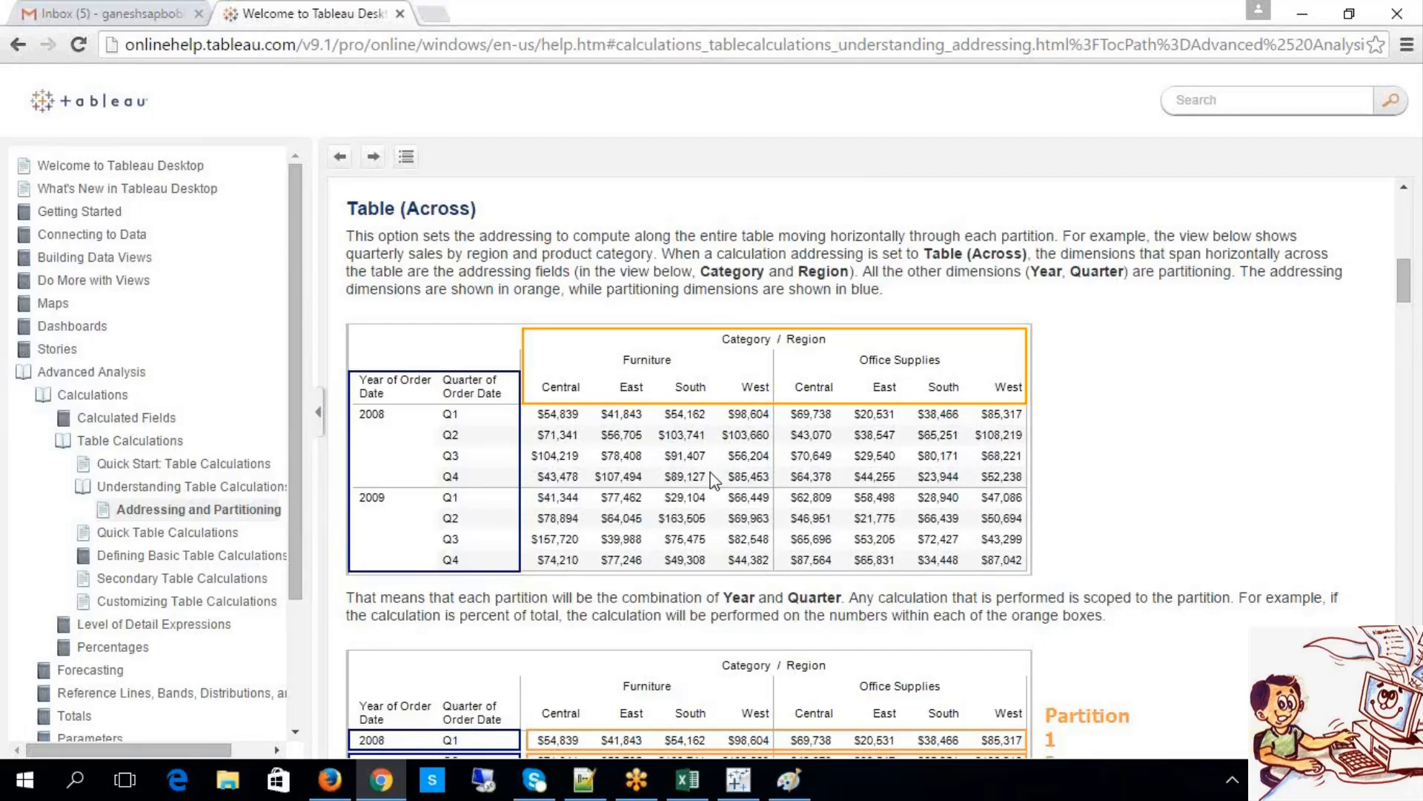
pyautogui.scroll(-1, 712, 480)
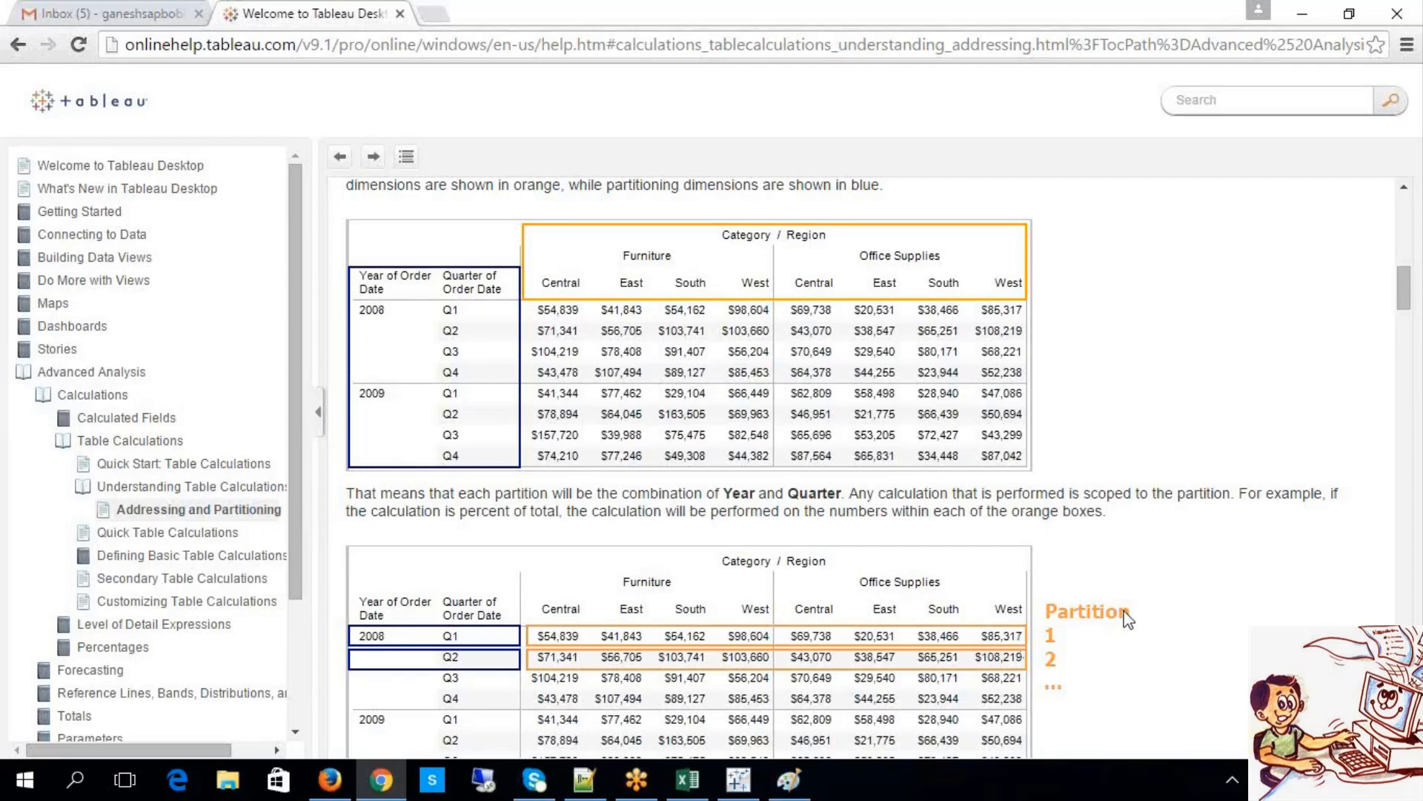
pyautogui.scroll(-1, 1127, 618)
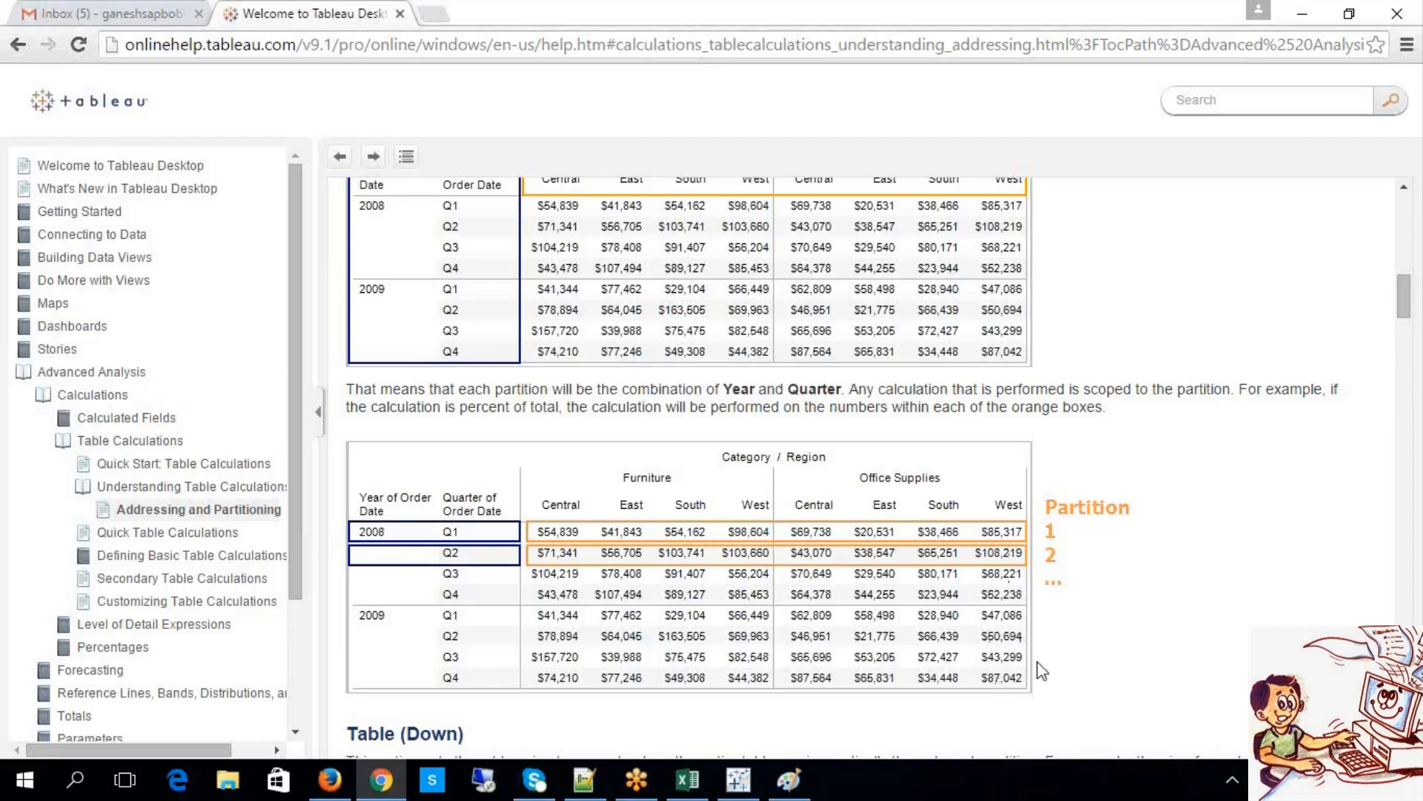
pyautogui.scroll(1, 1119, 579)
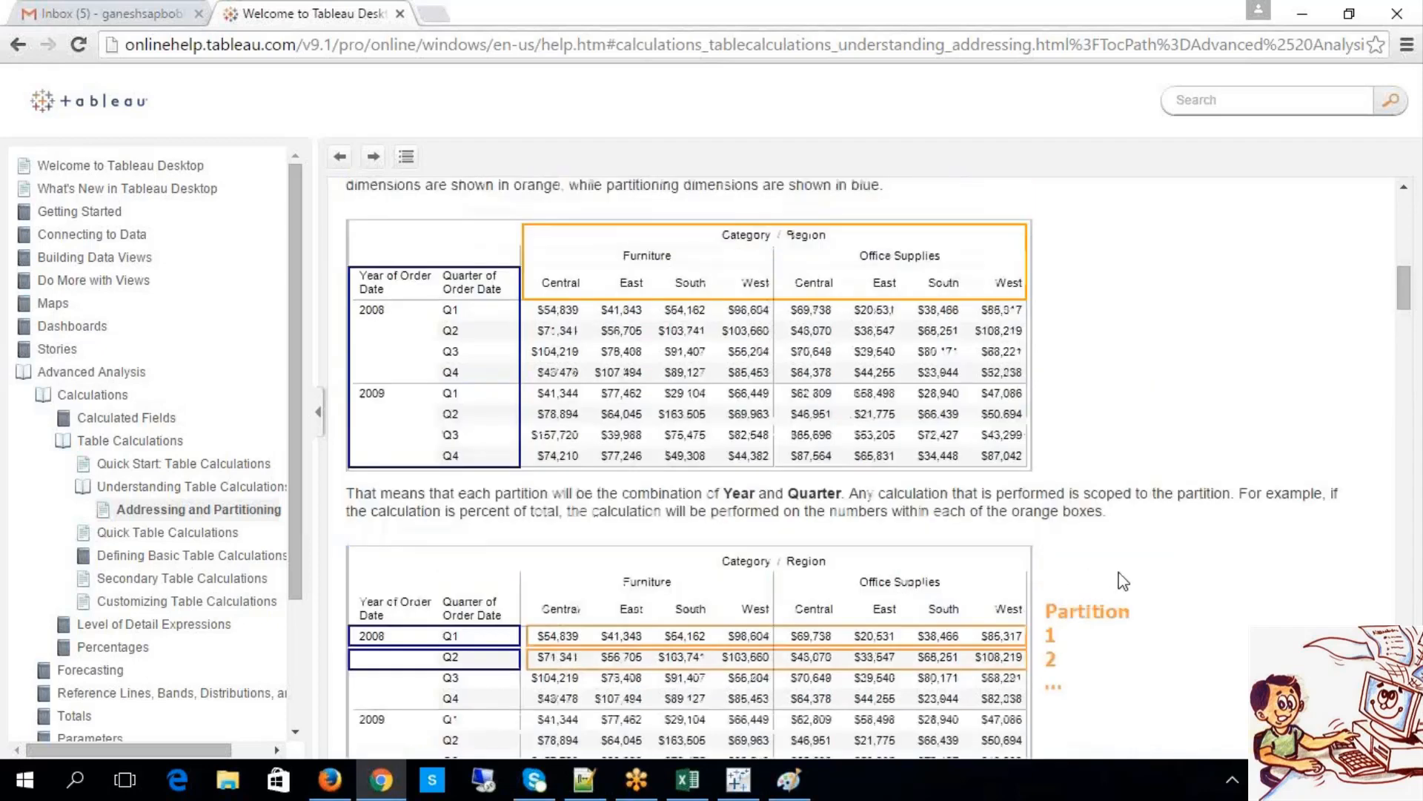
pyautogui.scroll(1, 1123, 580)
pyautogui.scroll(-2, 676, 438)
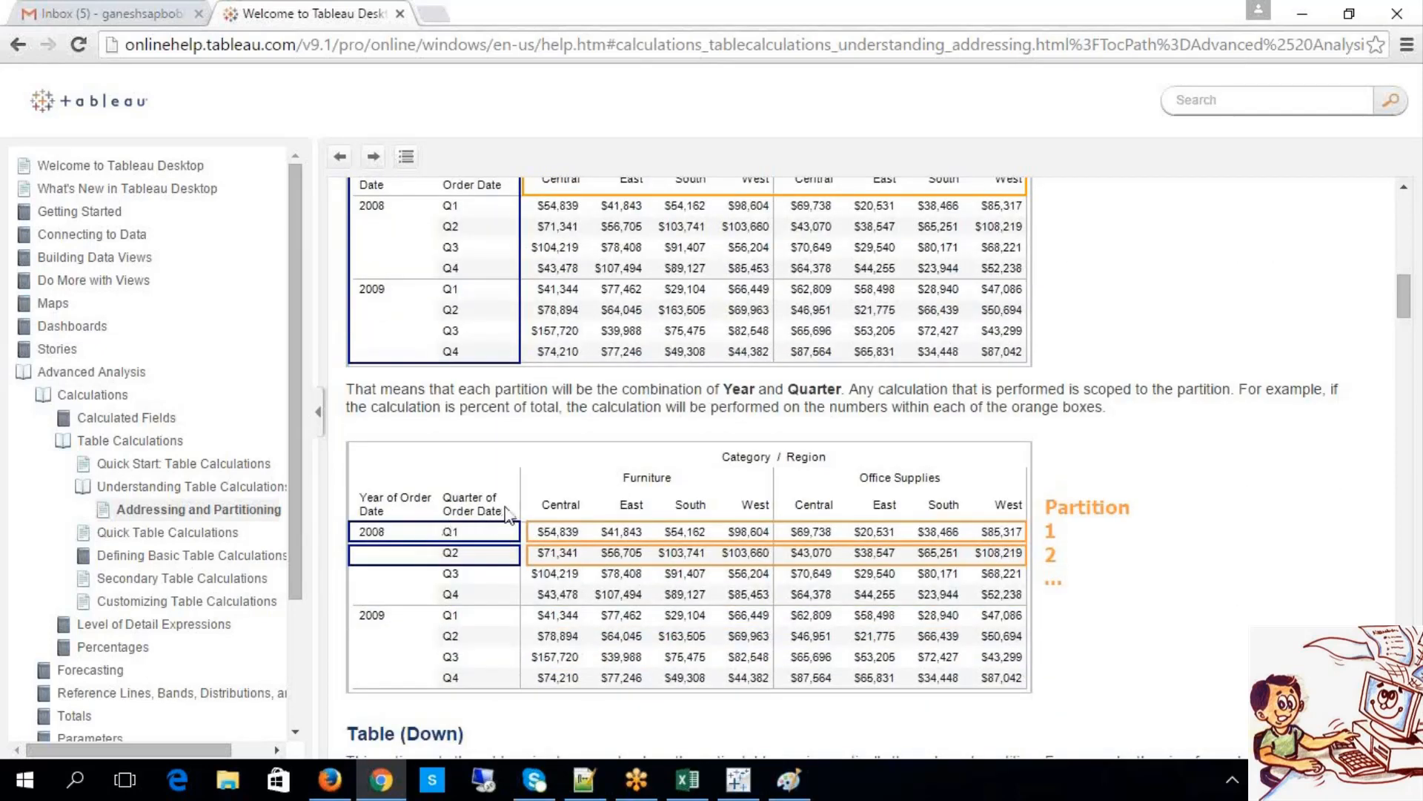
pyautogui.scroll(3, 480, 601)
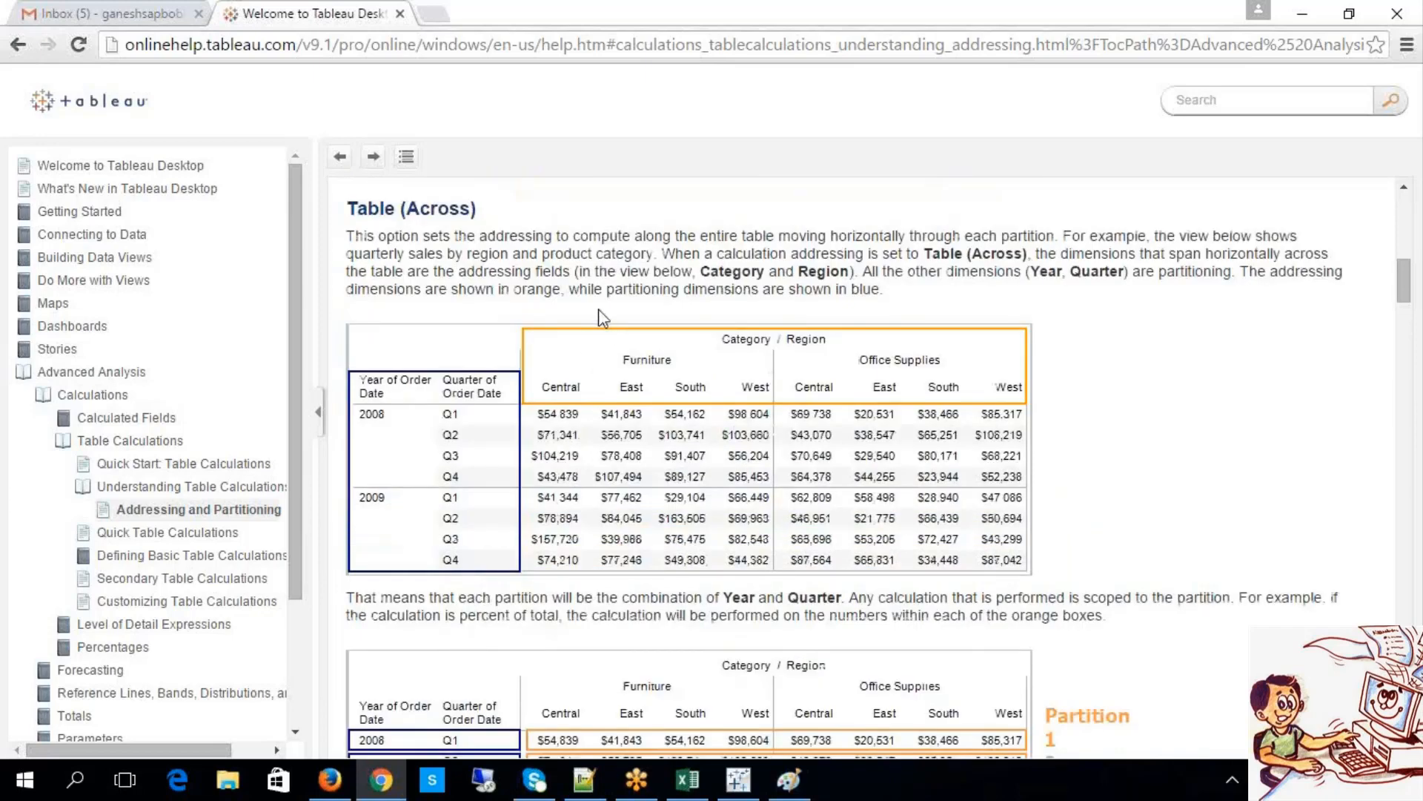
# Step: Highlight the Table (Across) phrases about partitioning dimensions shown in blue and about Year and Quarter being partitioning
pyautogui.moveTo(572, 289); pyautogui.dragTo(895, 296)
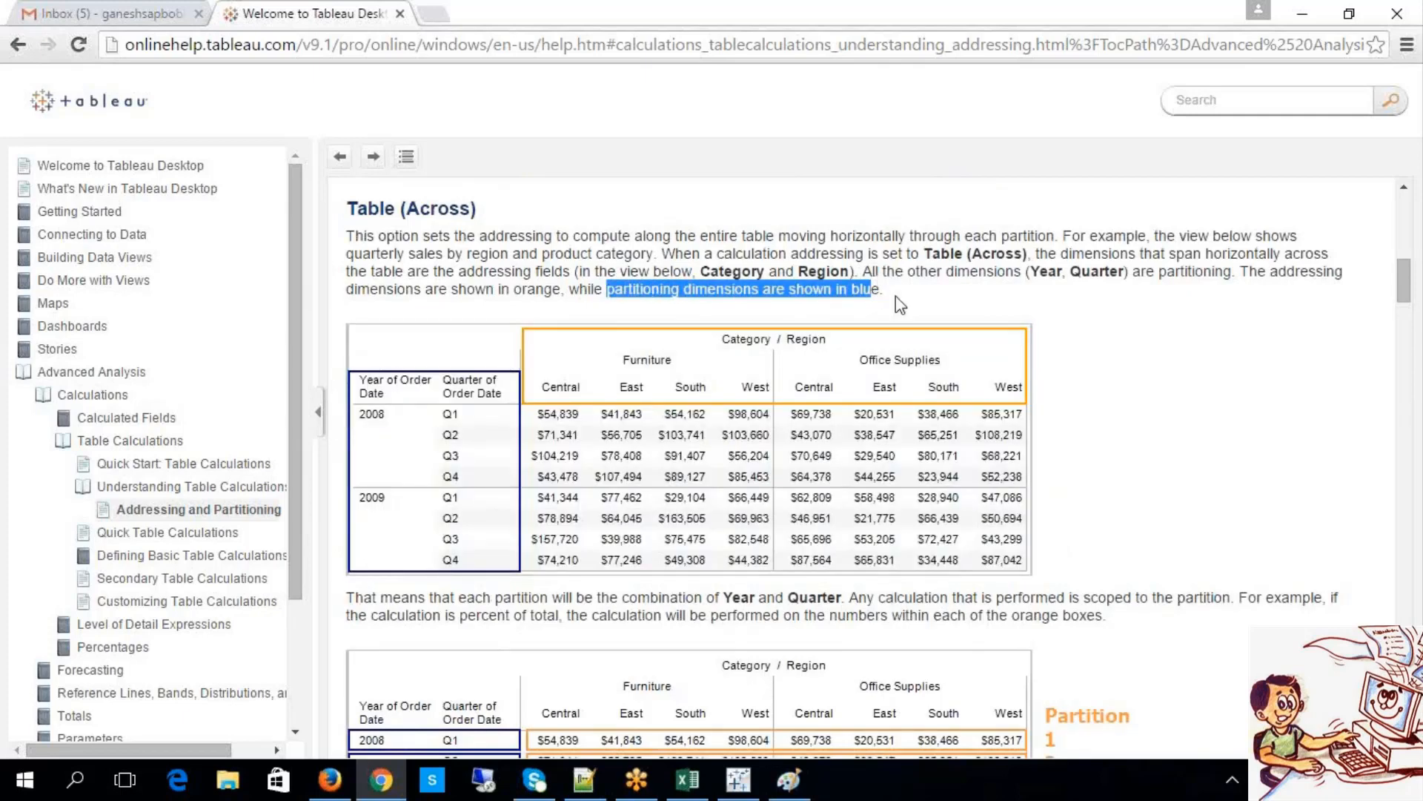
pyautogui.click(895, 295)
pyautogui.scroll(-1, 896, 296)
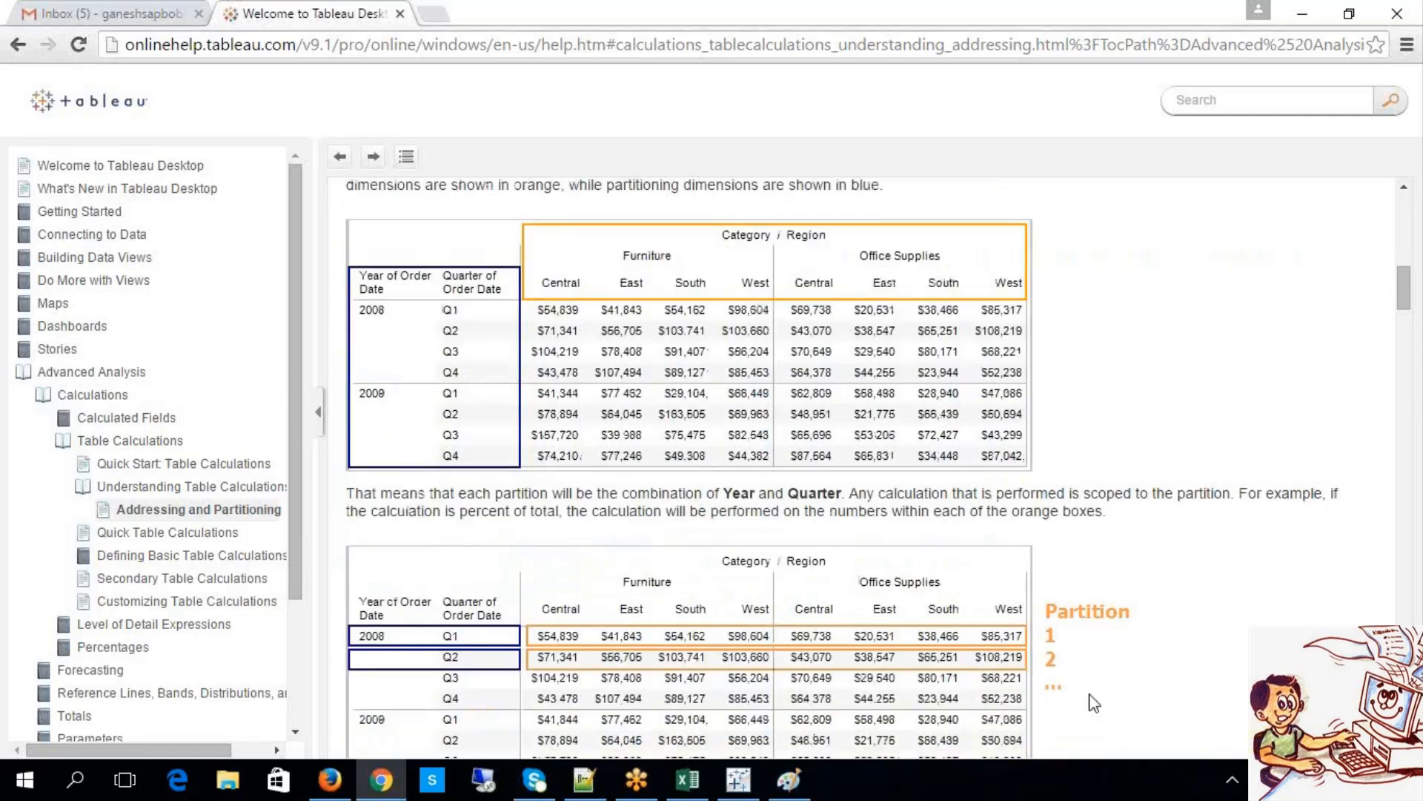
pyautogui.scroll(1, 1075, 624)
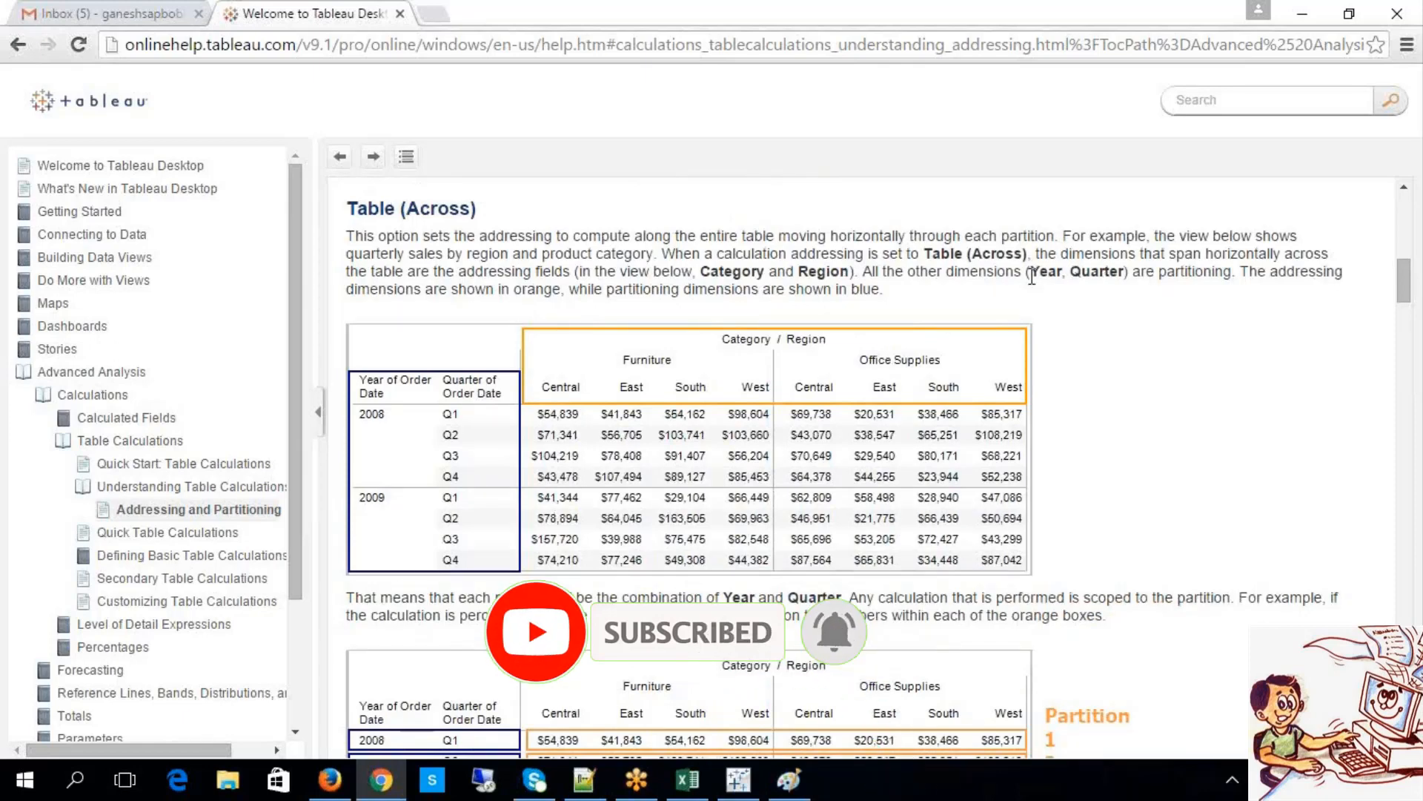
pyautogui.moveTo(1031, 276); pyautogui.dragTo(1218, 279)
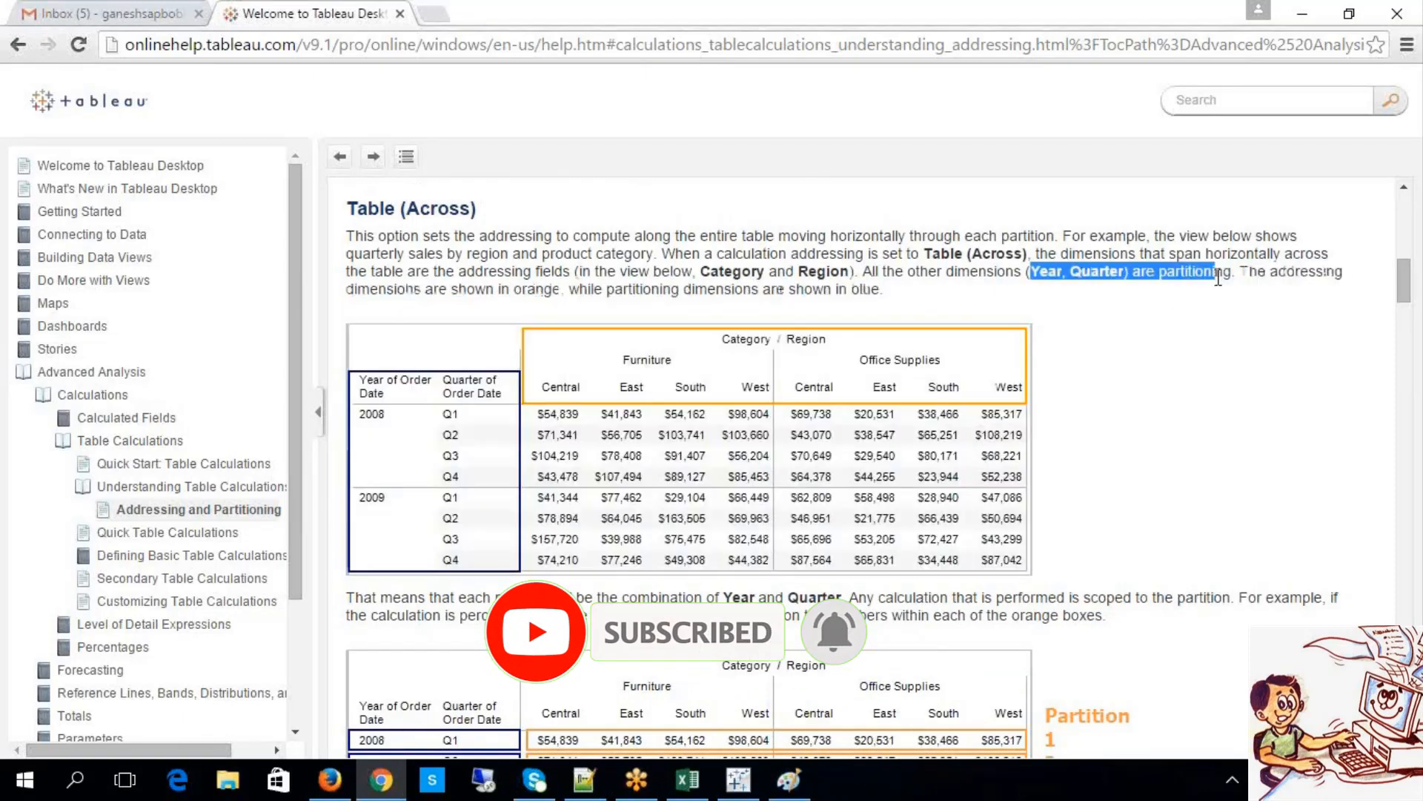
pyautogui.click(1224, 330)
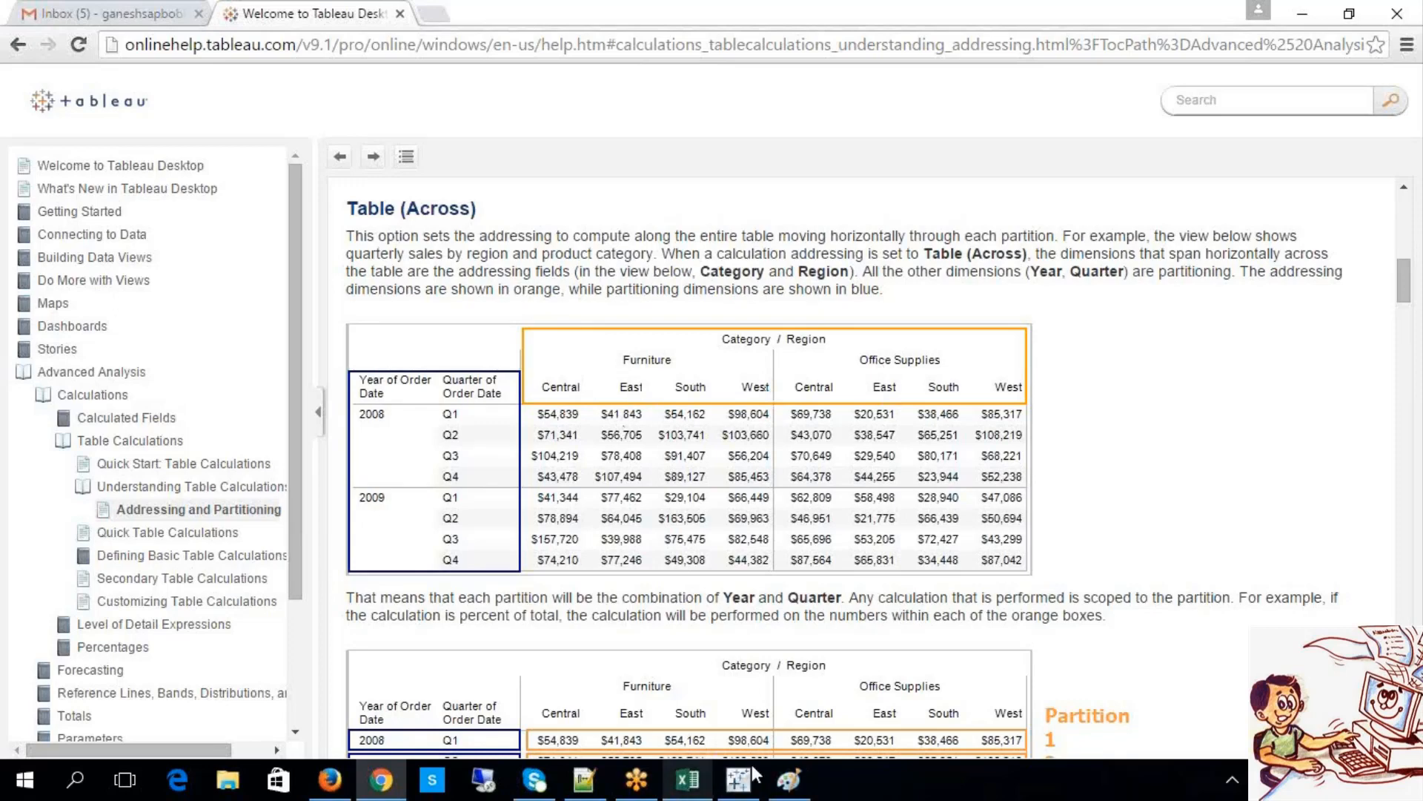
# Step: Switch to Tableau and highlight the Furniture, Office Supplies and Technology columns in turn, clearing the selection at the end
pyautogui.click(736, 783)
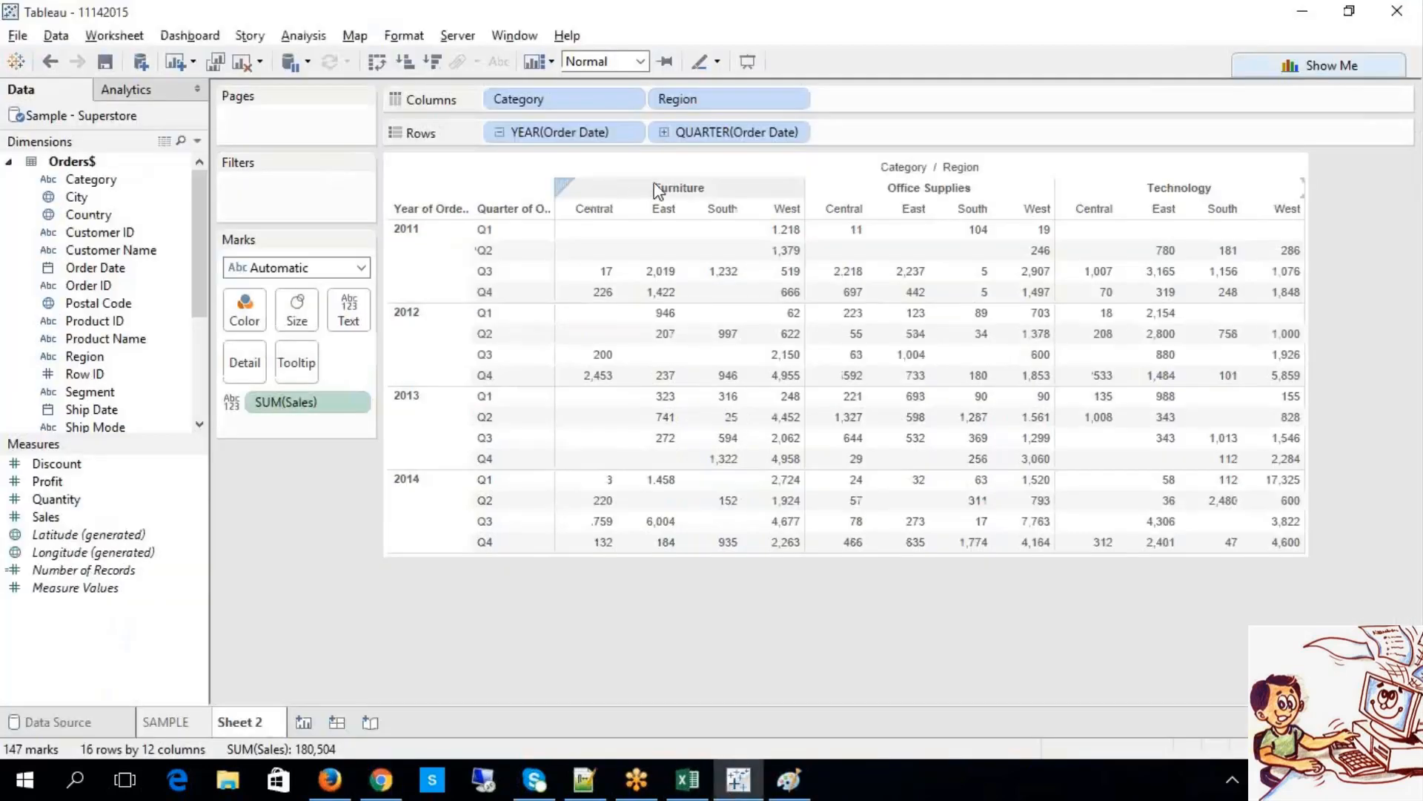
pyautogui.click(659, 189)
pyautogui.click(932, 185)
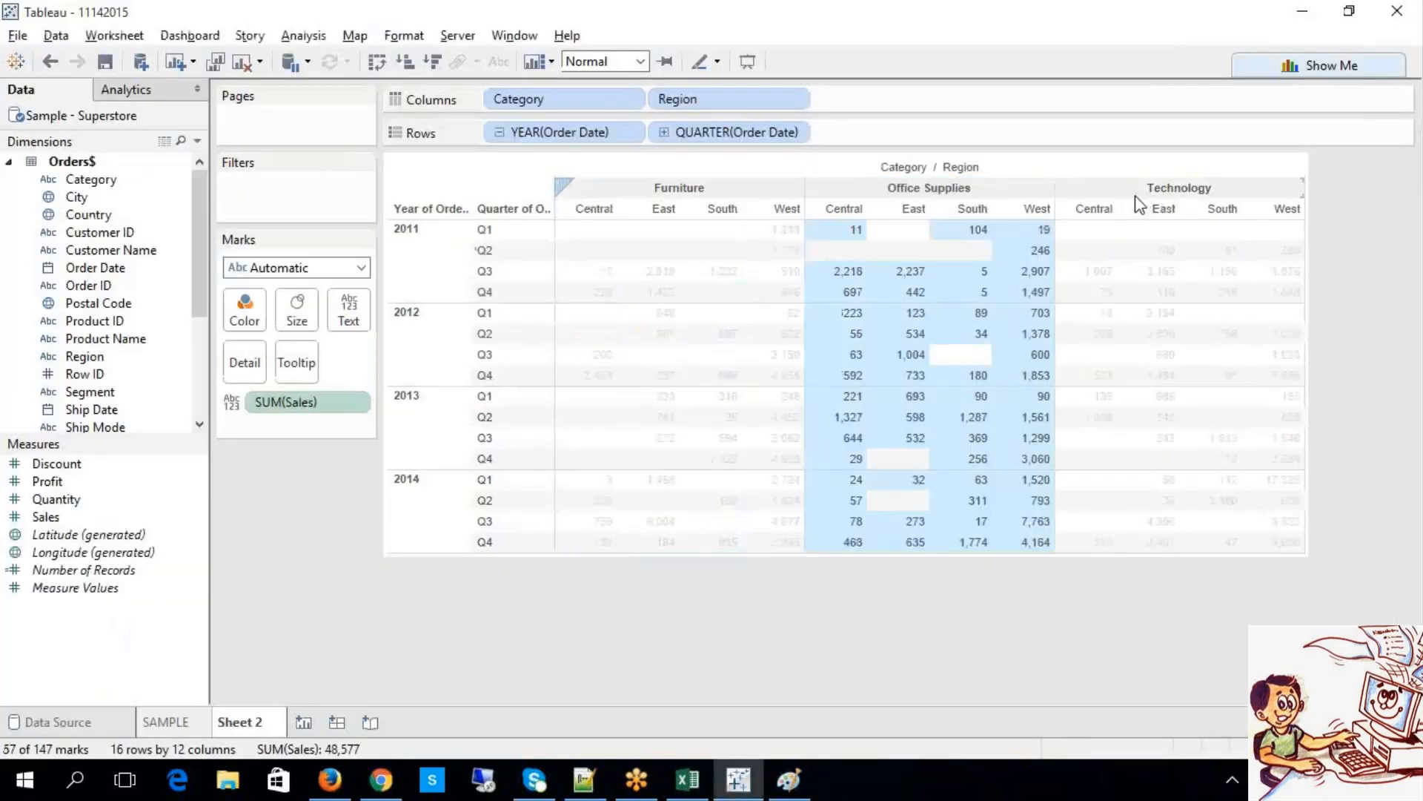
pyautogui.click(1138, 190)
pyautogui.click(937, 176)
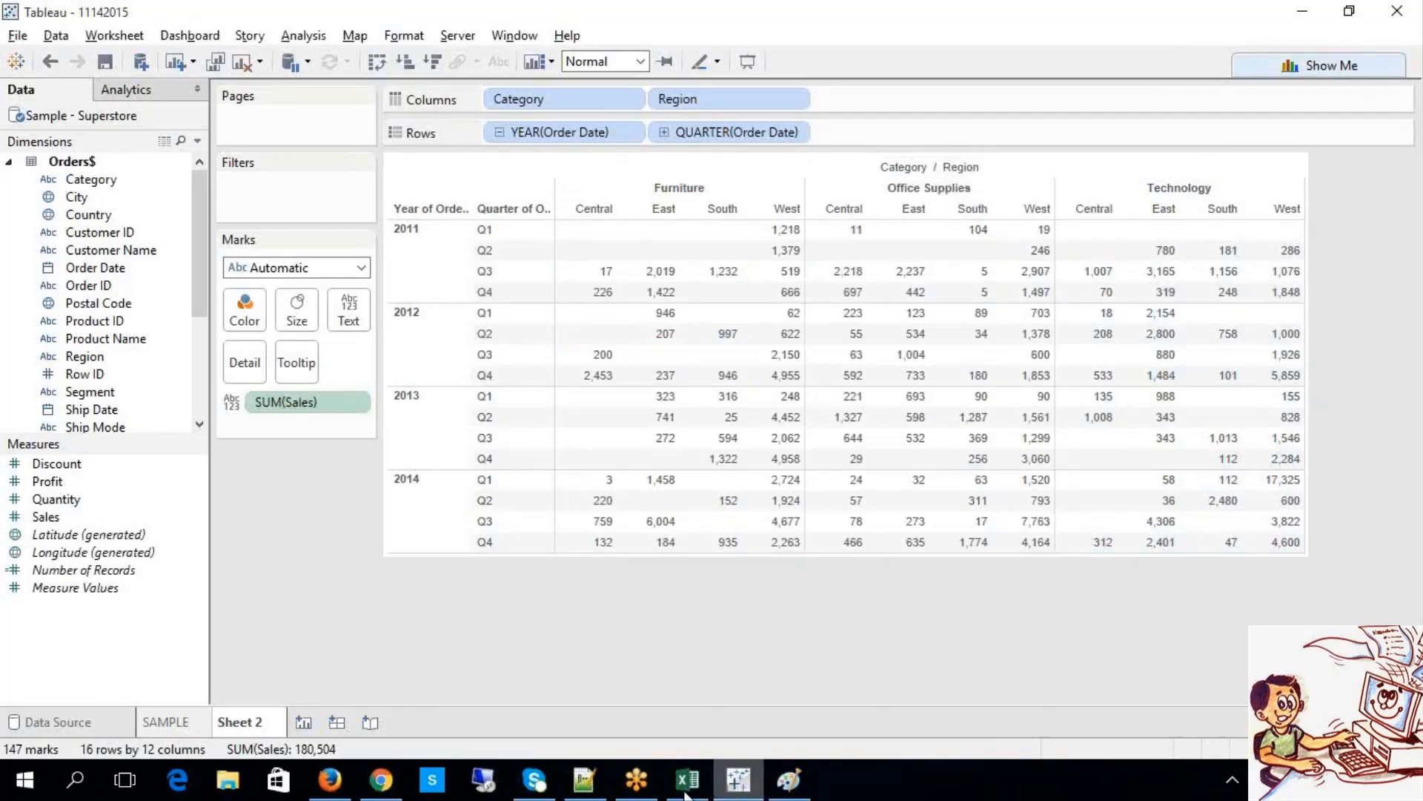
# Step: Check Table (Across) in the help page, and back in Tableau highlight the year rows and the 2011 Q2, 2013 Q3 and 2014 Q4 rows
pyautogui.click(381, 779)
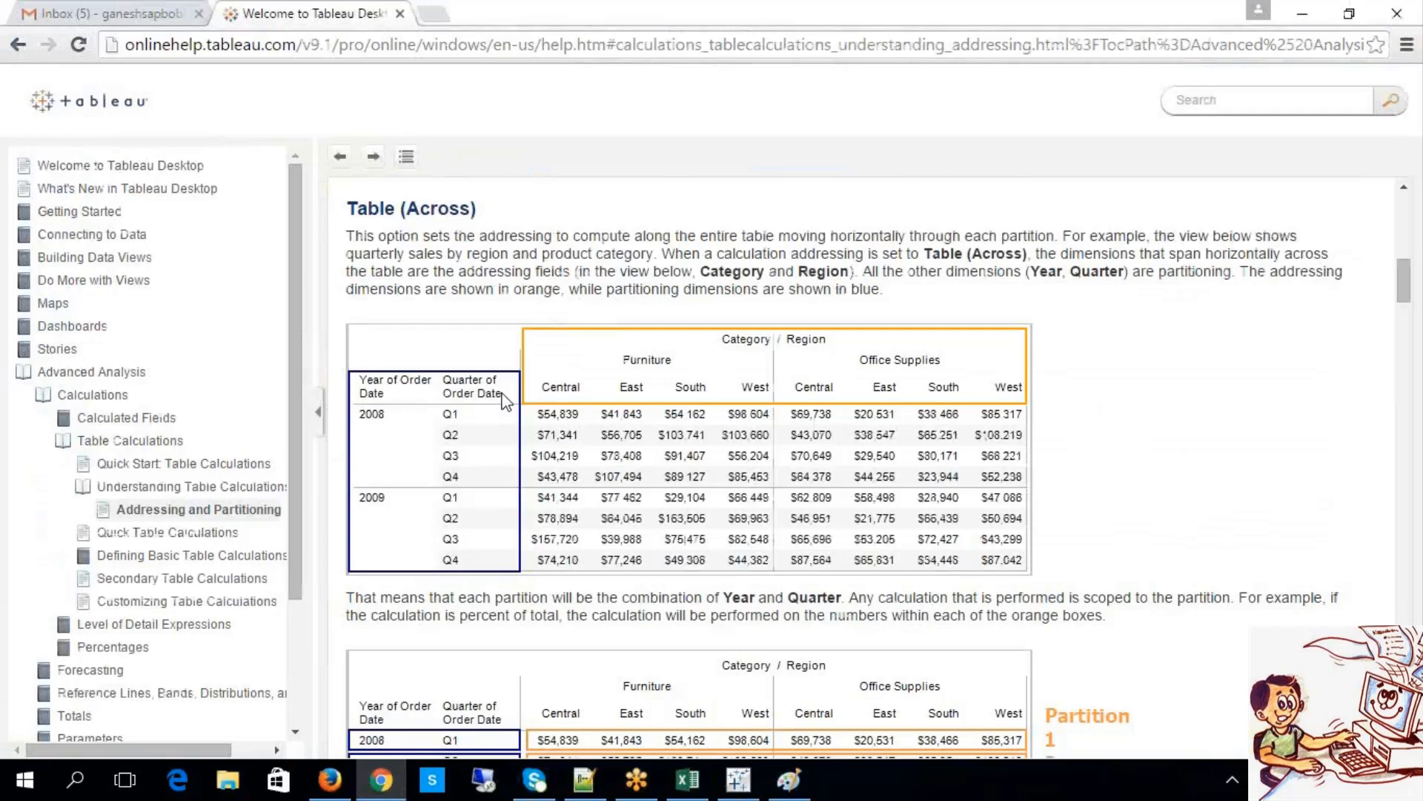
pyautogui.click(738, 779)
pyautogui.click(427, 253)
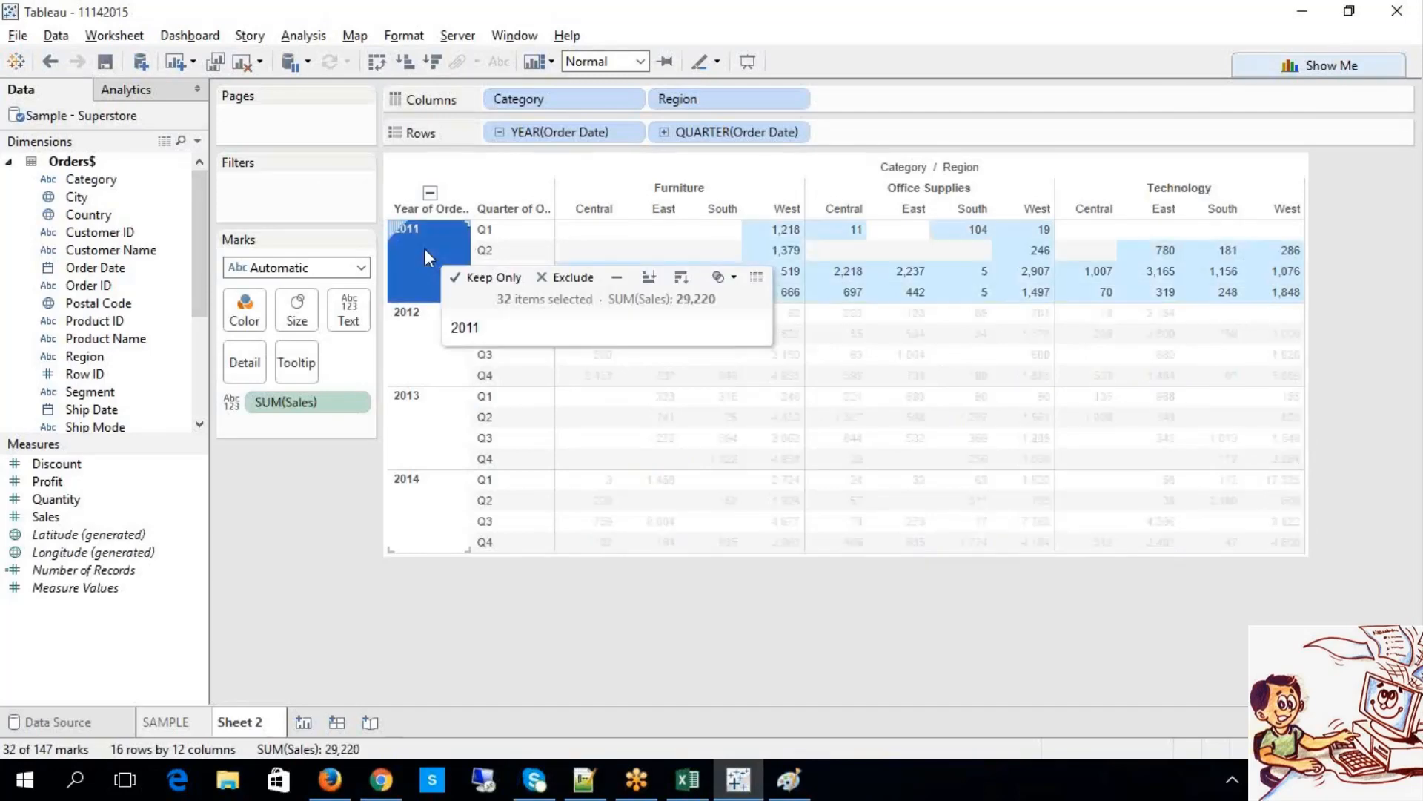
pyautogui.click(503, 250)
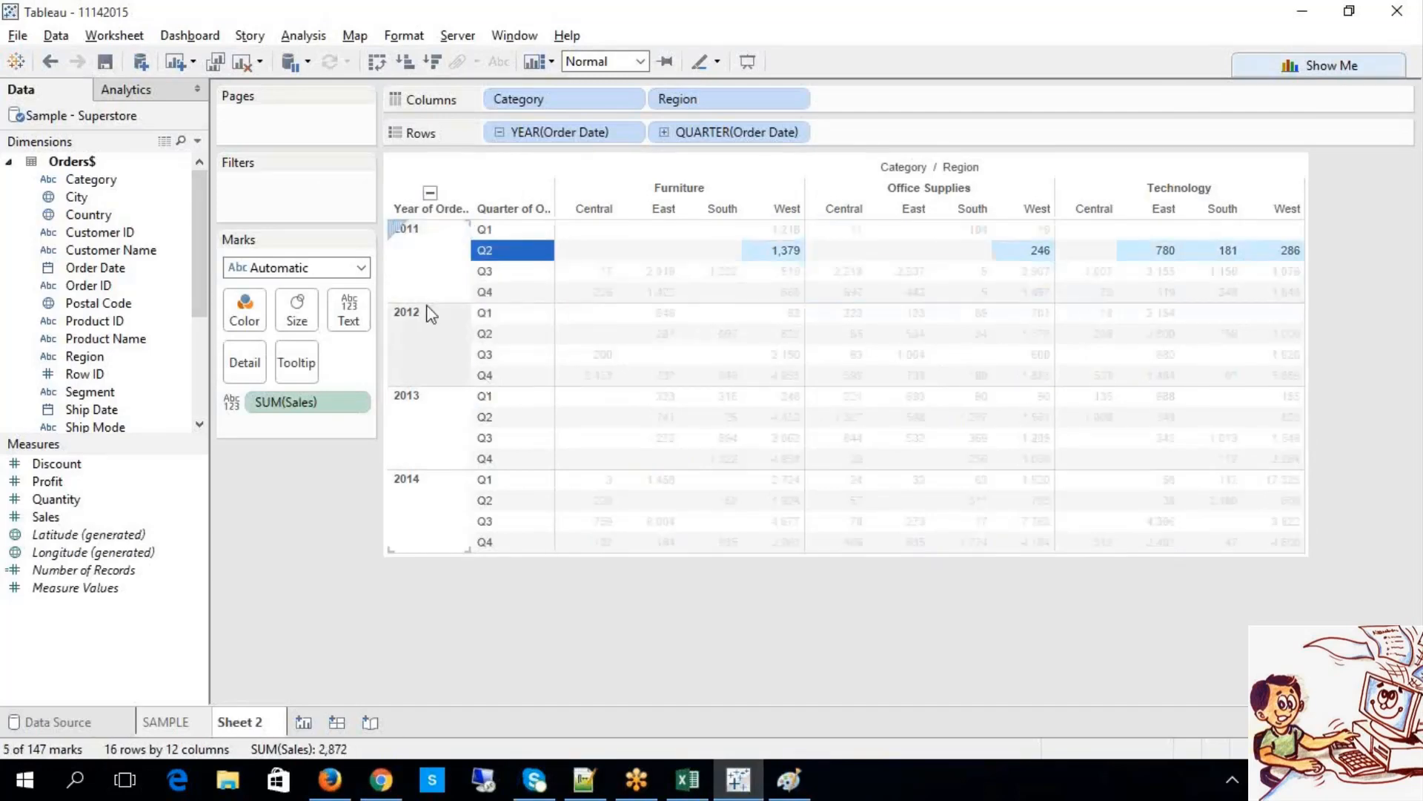
pyautogui.click(419, 370)
pyautogui.click(413, 483)
pyautogui.click(431, 445)
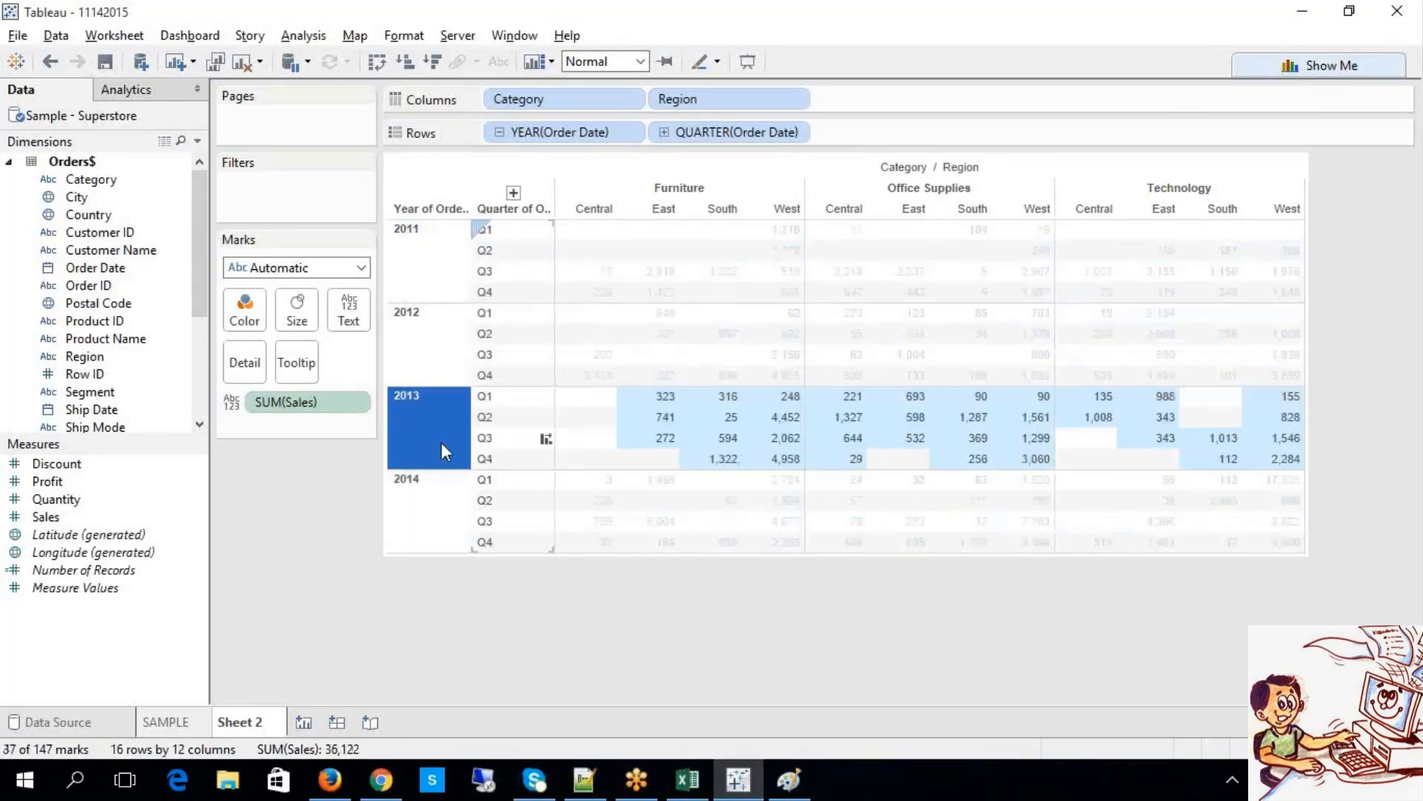
pyautogui.click(488, 438)
pyautogui.click(503, 547)
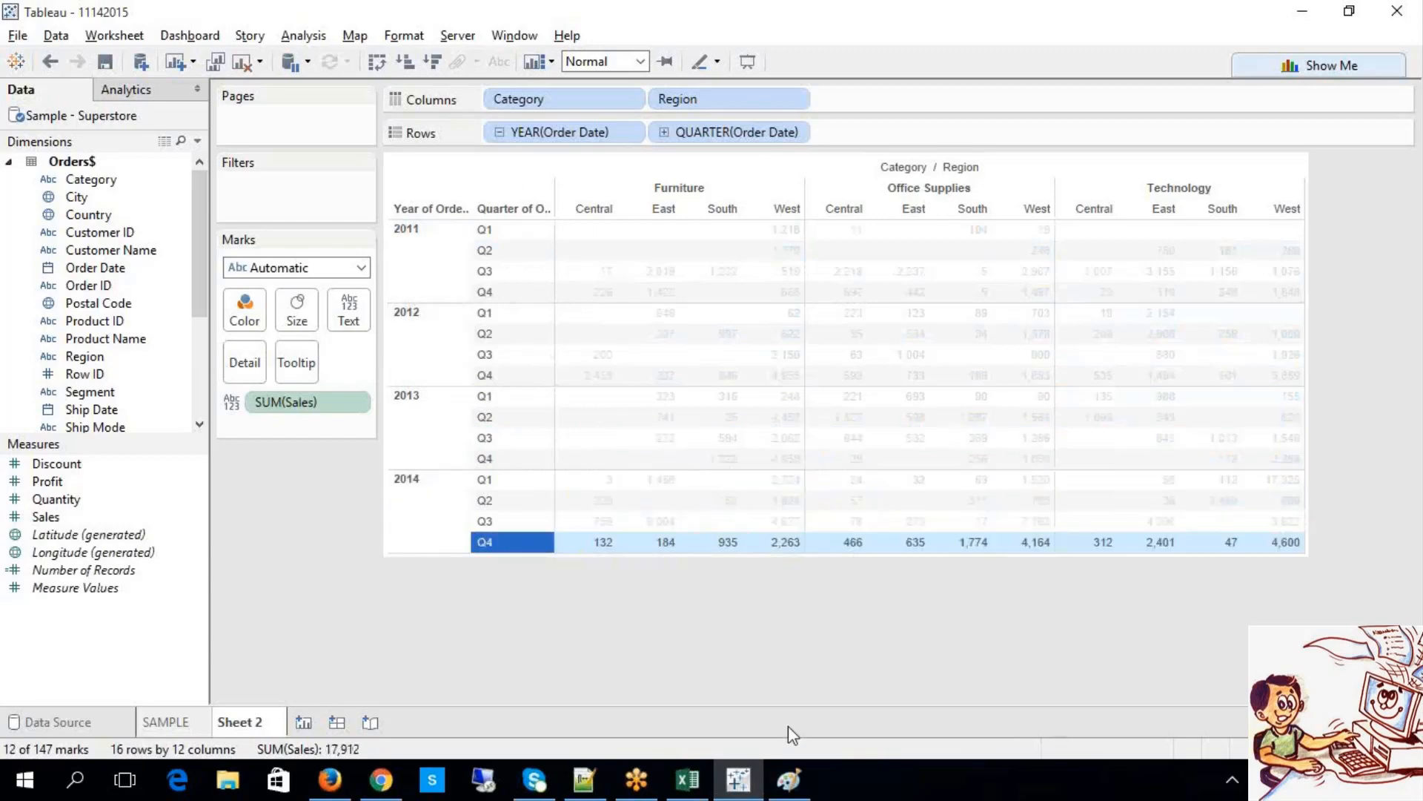
# Step: Check the Table (Across) partitions in the help page, and in Paint draw a horizontal line about 692 px long above the 2014 Q4 row
pyautogui.click(381, 779)
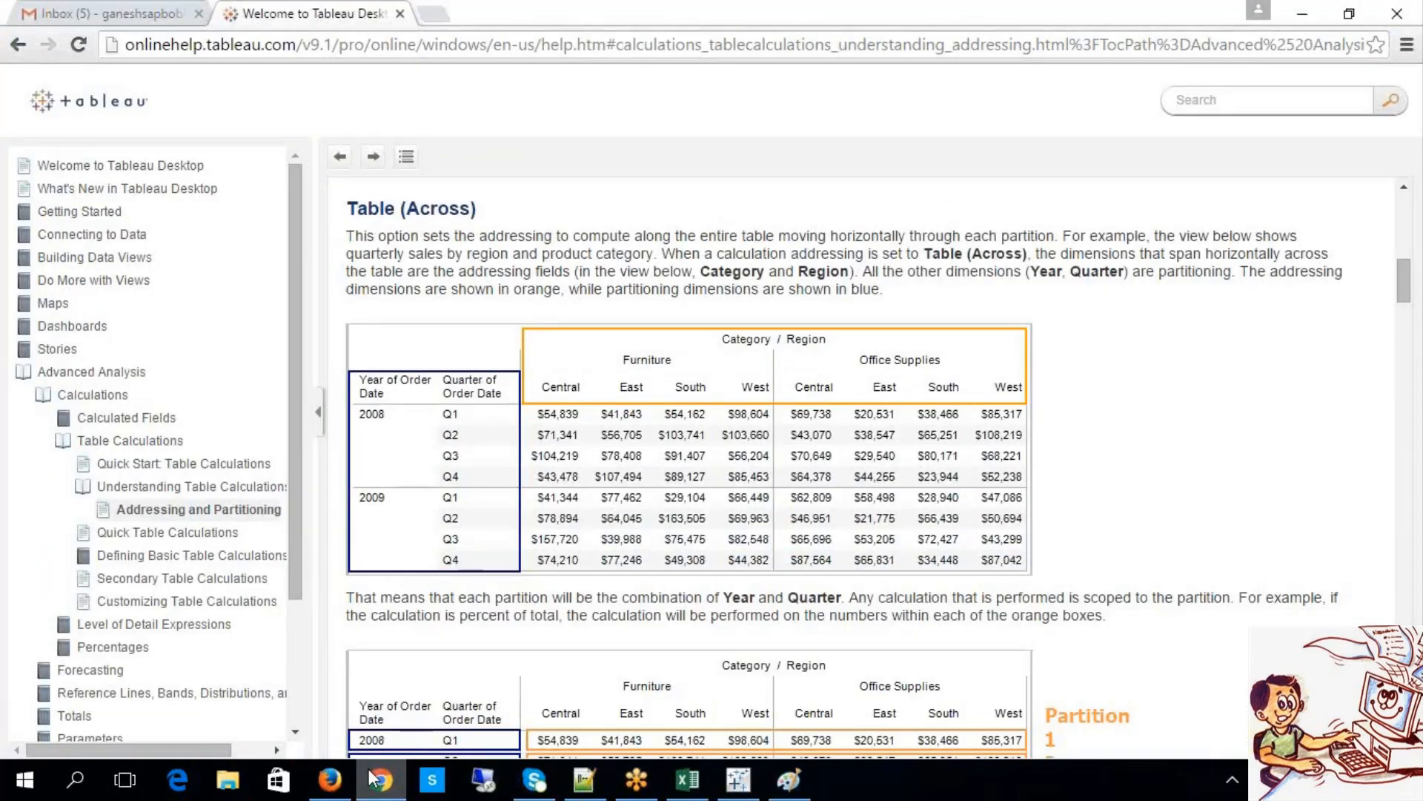
pyautogui.scroll(-3, 639, 615)
pyautogui.scroll(-2, 639, 615)
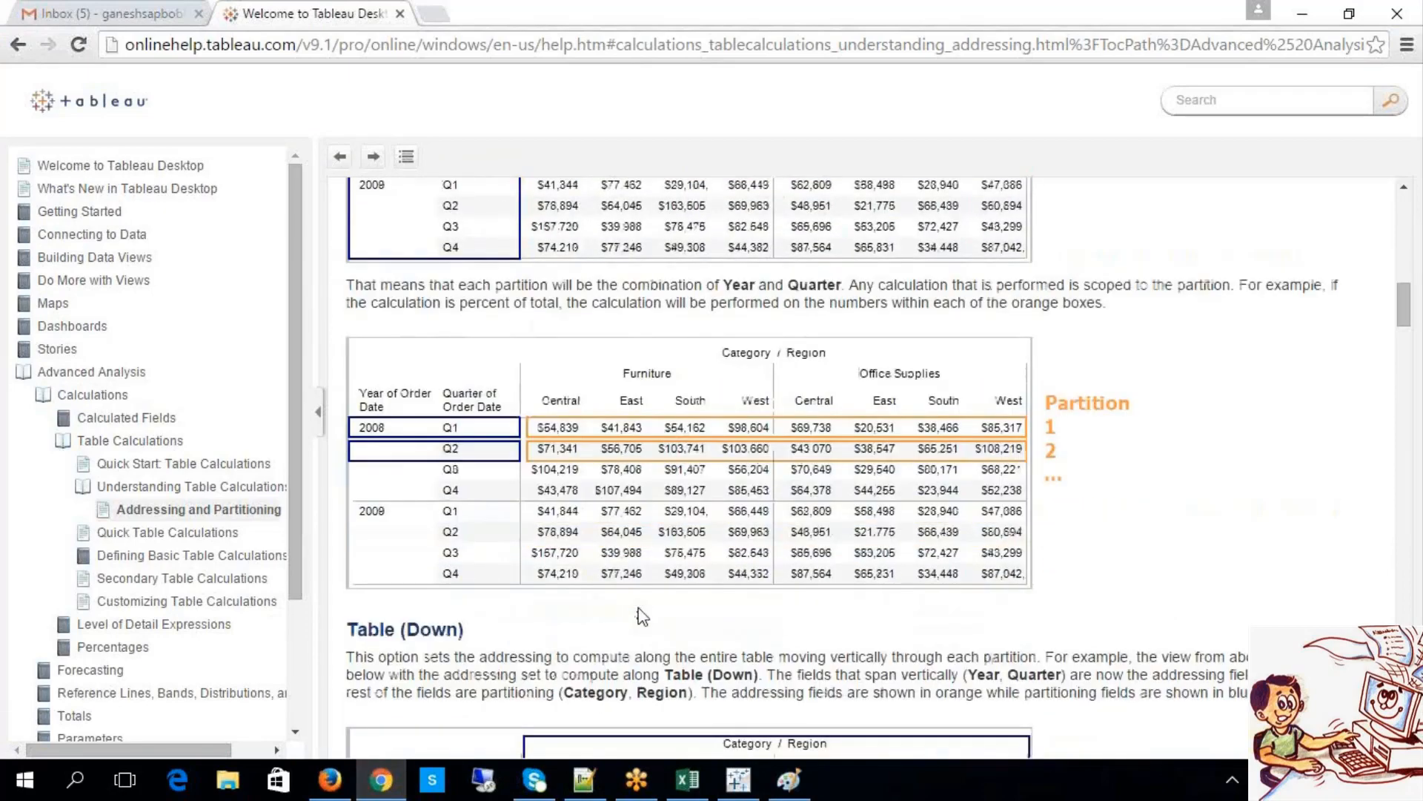
pyautogui.click(748, 791)
pyautogui.click(789, 777)
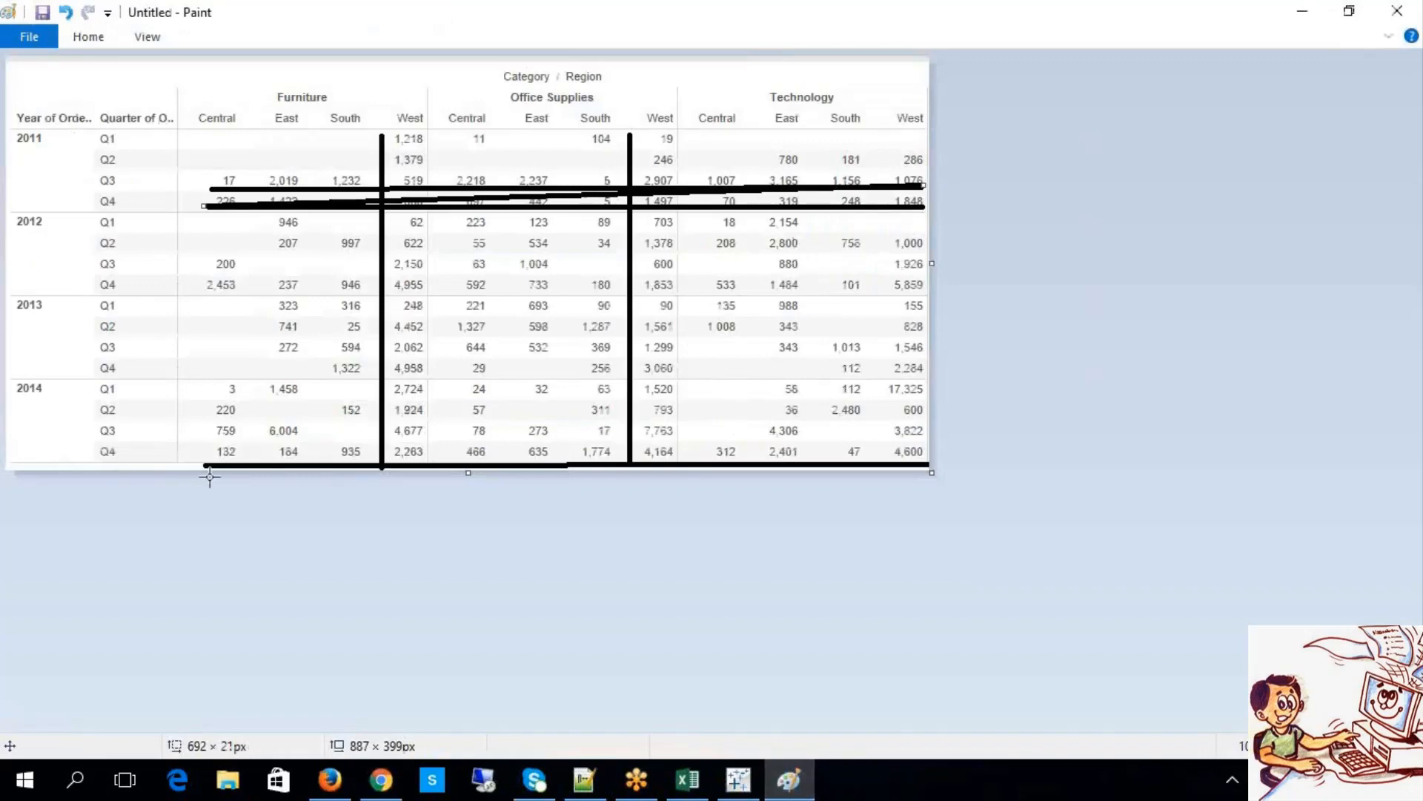
pyautogui.moveTo(208, 437)
pyautogui.mouseDown()
pyautogui.moveTo(791, 559)
pyautogui.moveTo(930, 439)
pyautogui.mouseUp()
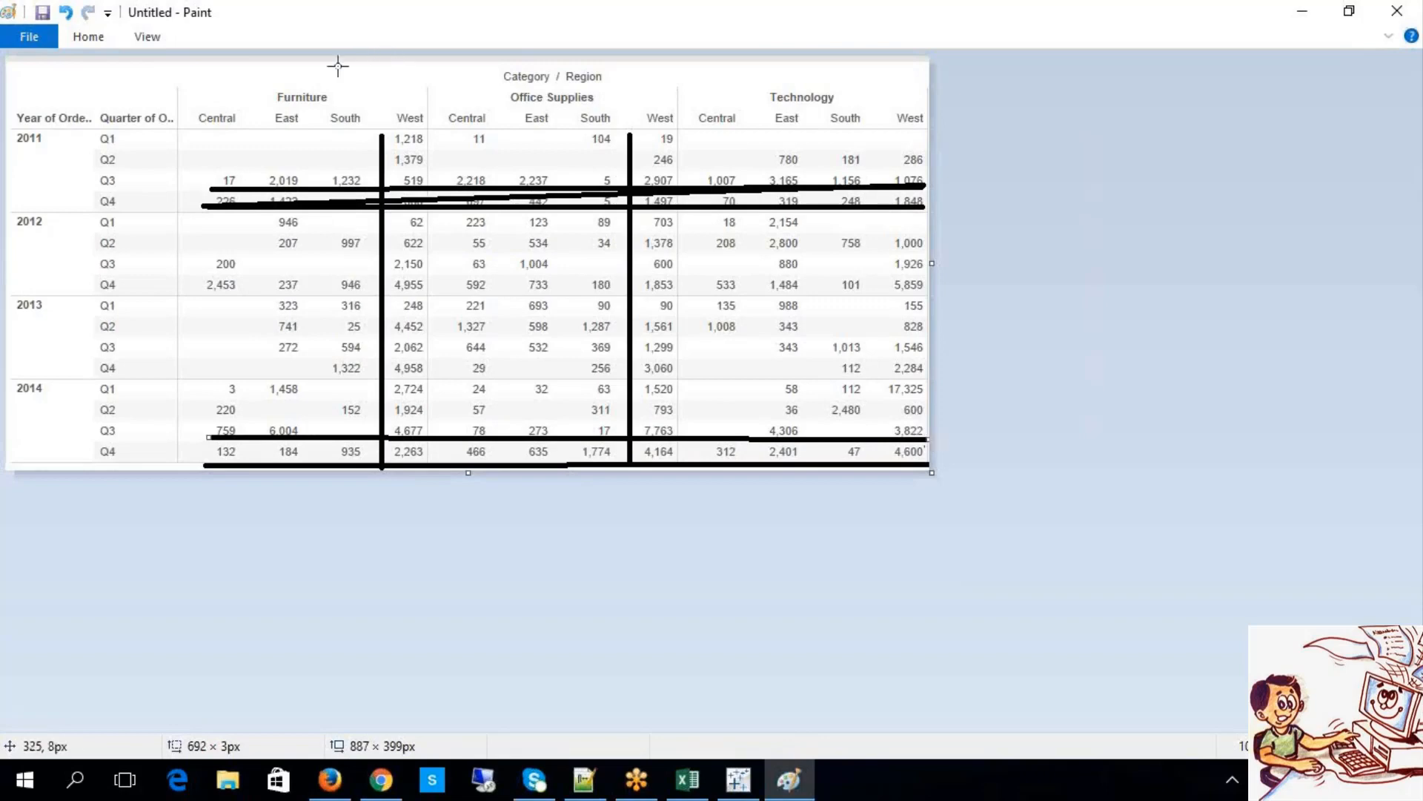
pyautogui.moveTo(254, 74)
pyautogui.mouseDown()
pyautogui.moveTo(384, 132)
pyautogui.moveTo(605, 164)
pyautogui.moveTo(305, 43)
pyautogui.moveTo(257, 74)
pyautogui.mouseUp()
# Step: Check the Table (Down) example in the help page, and in Paint draw a vertical line about 321 px long beside Office Supplies Central
pyautogui.hotkey('alt', 'Tab')
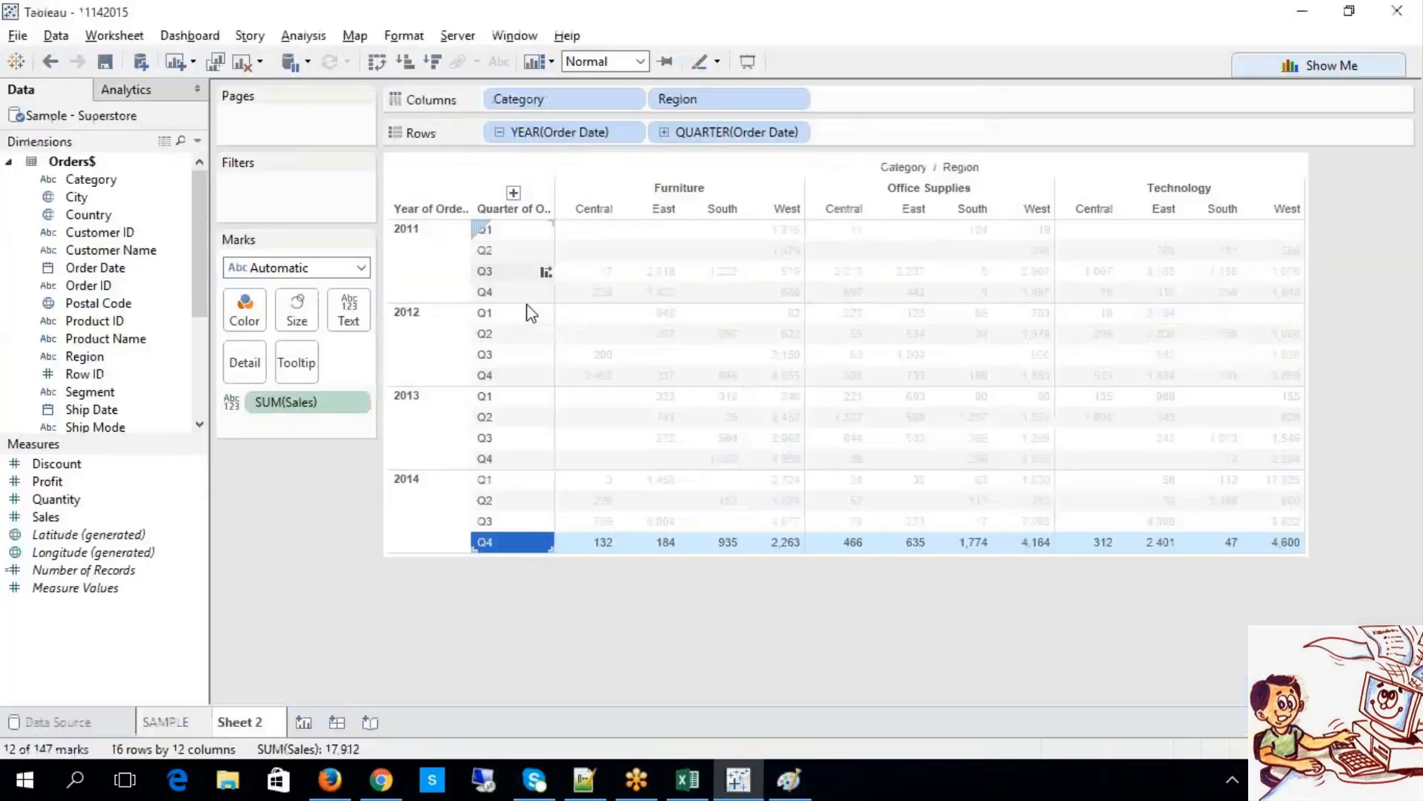
pyautogui.click(380, 782)
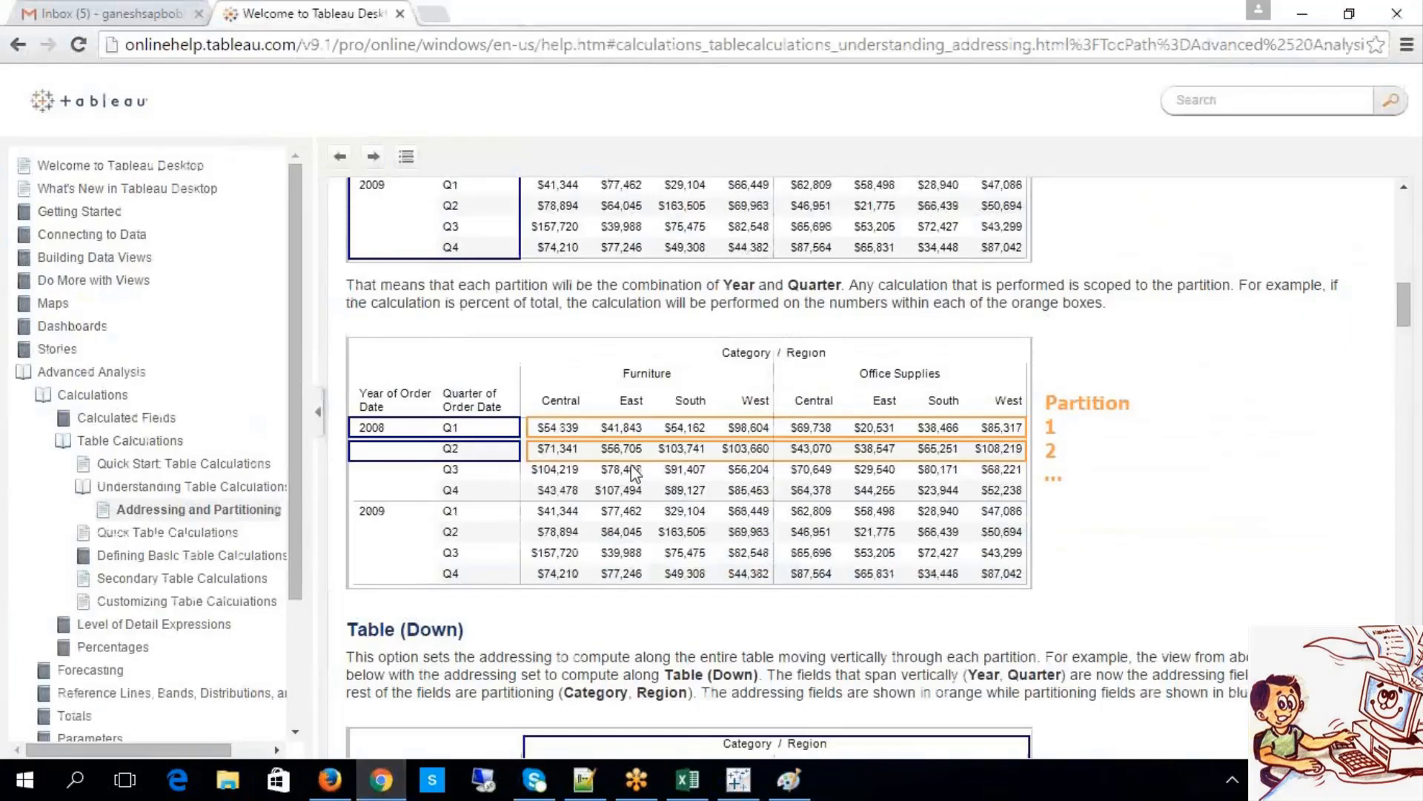
pyautogui.scroll(-7, 637, 475)
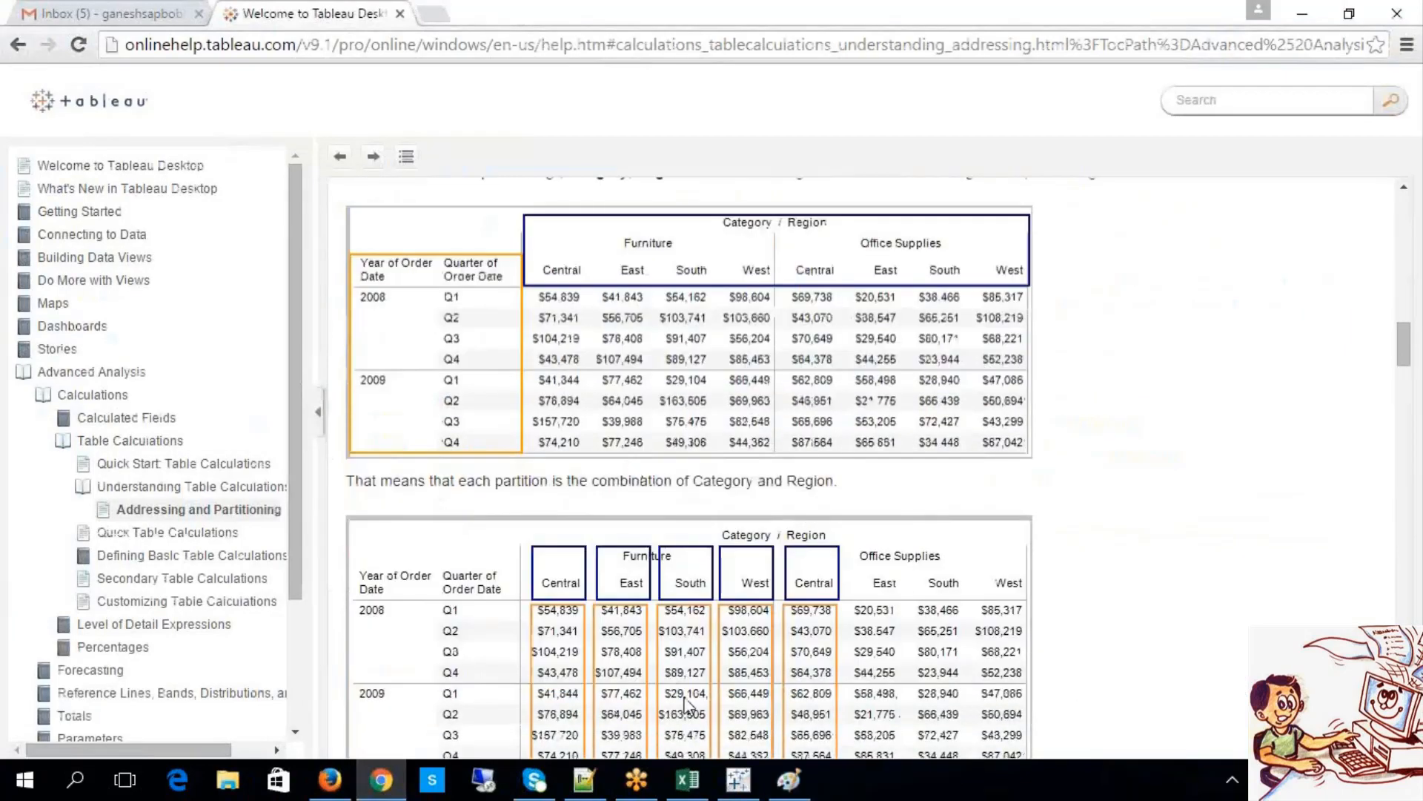
pyautogui.click(738, 780)
pyautogui.click(780, 790)
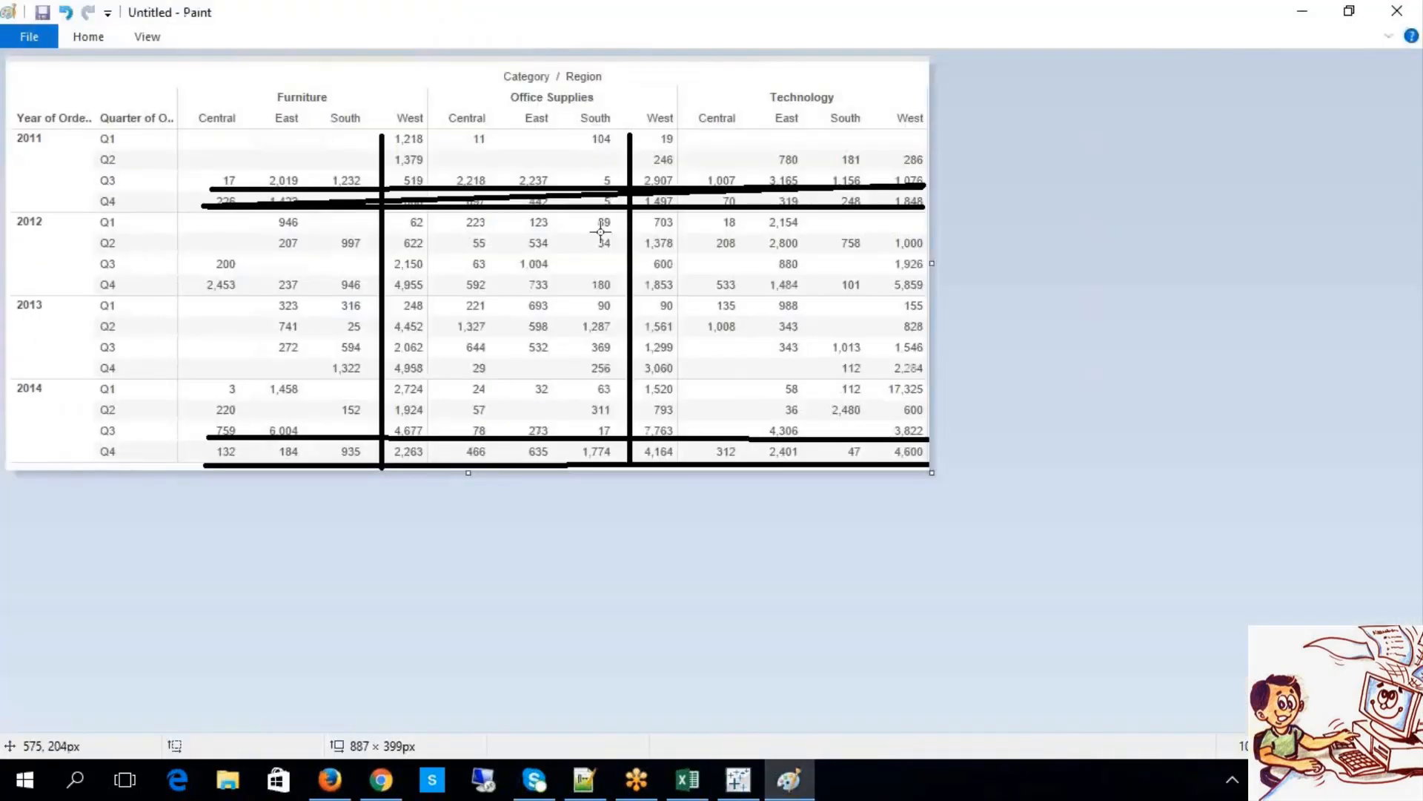
pyautogui.moveTo(453, 138)
pyautogui.mouseDown()
pyautogui.moveTo(475, 238)
pyautogui.moveTo(455, 469)
pyautogui.mouseUp()
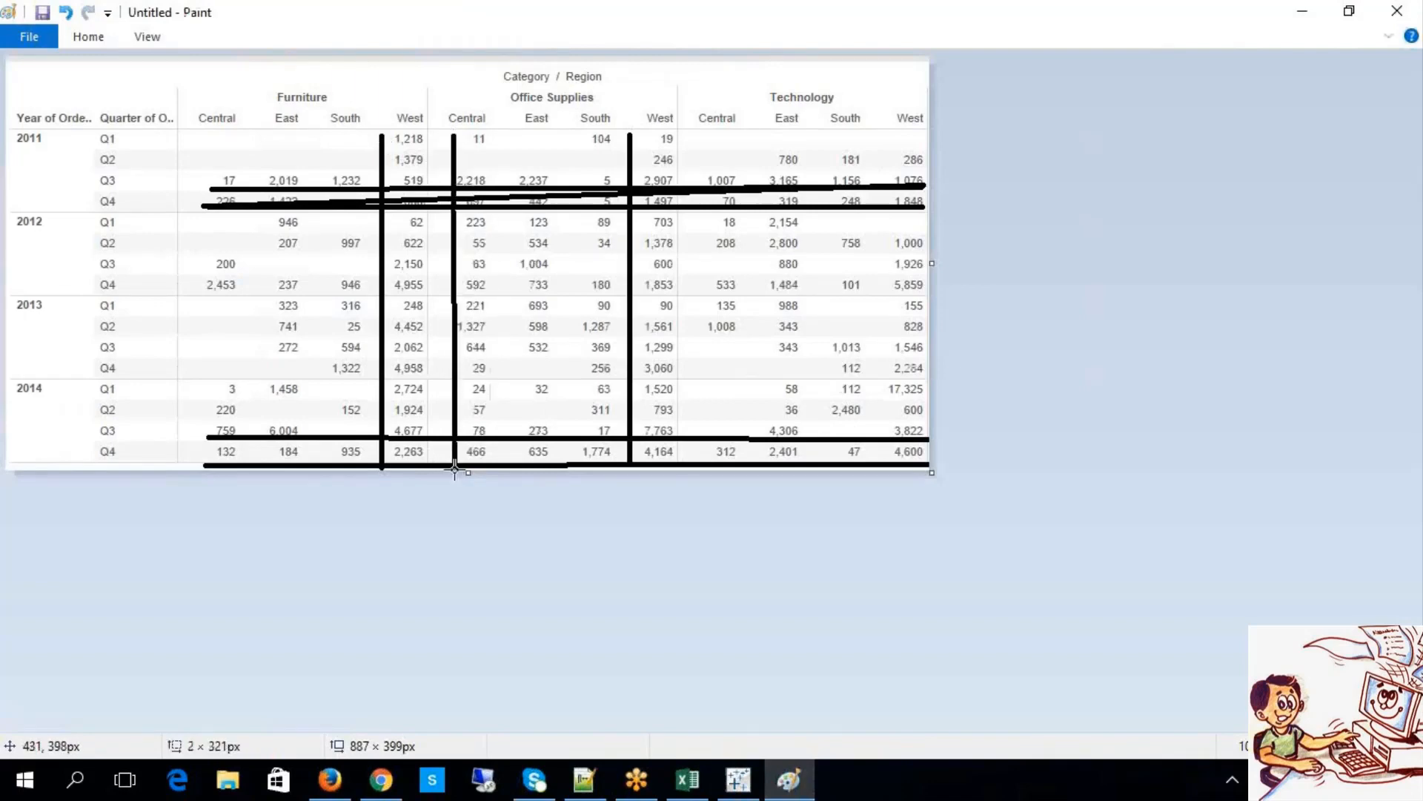
# Step: Switch to the help page, examine the Table (Down) partition example and highlight the word "partition" in the sentence above it
pyautogui.click(381, 780)
pyautogui.scroll(-3, 593, 576)
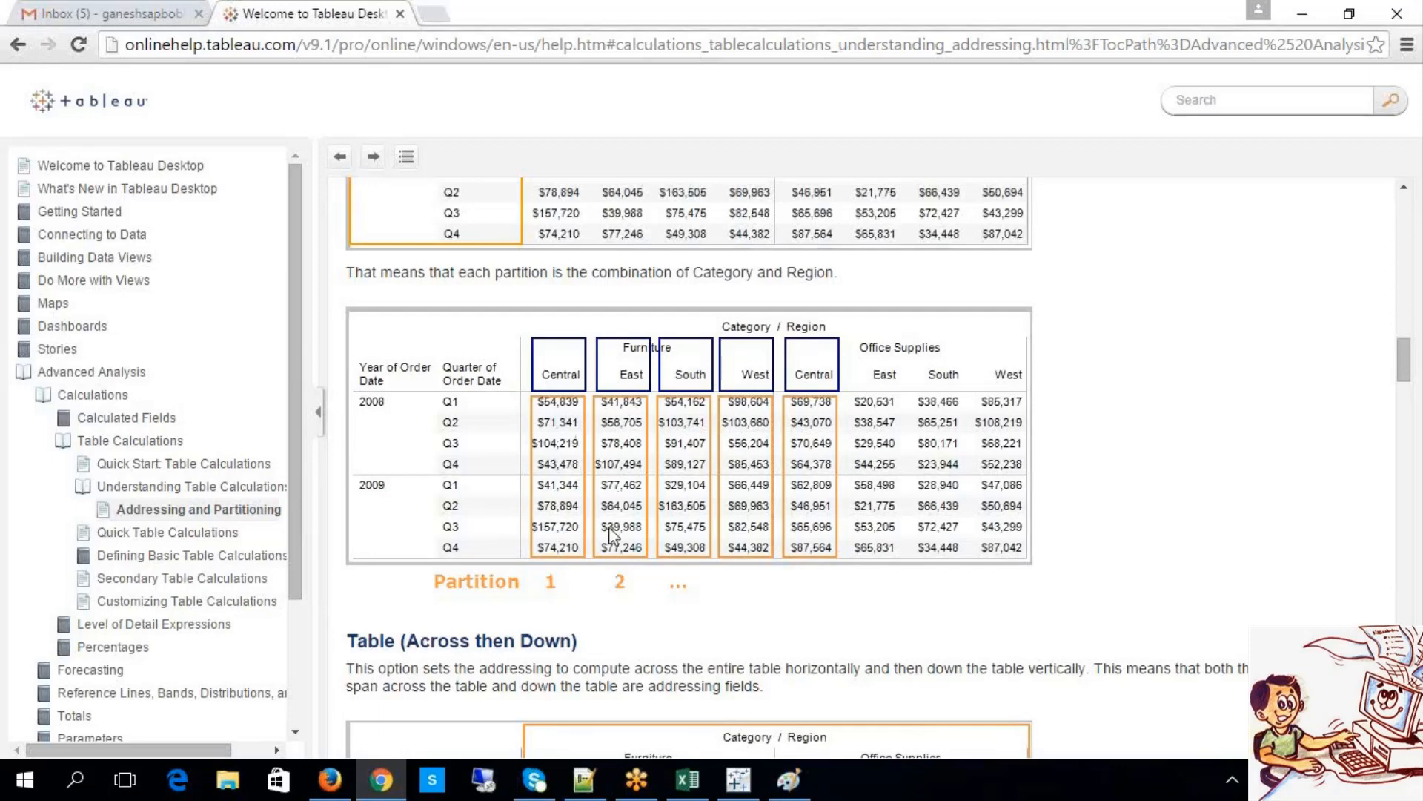
pyautogui.scroll(1, 610, 532)
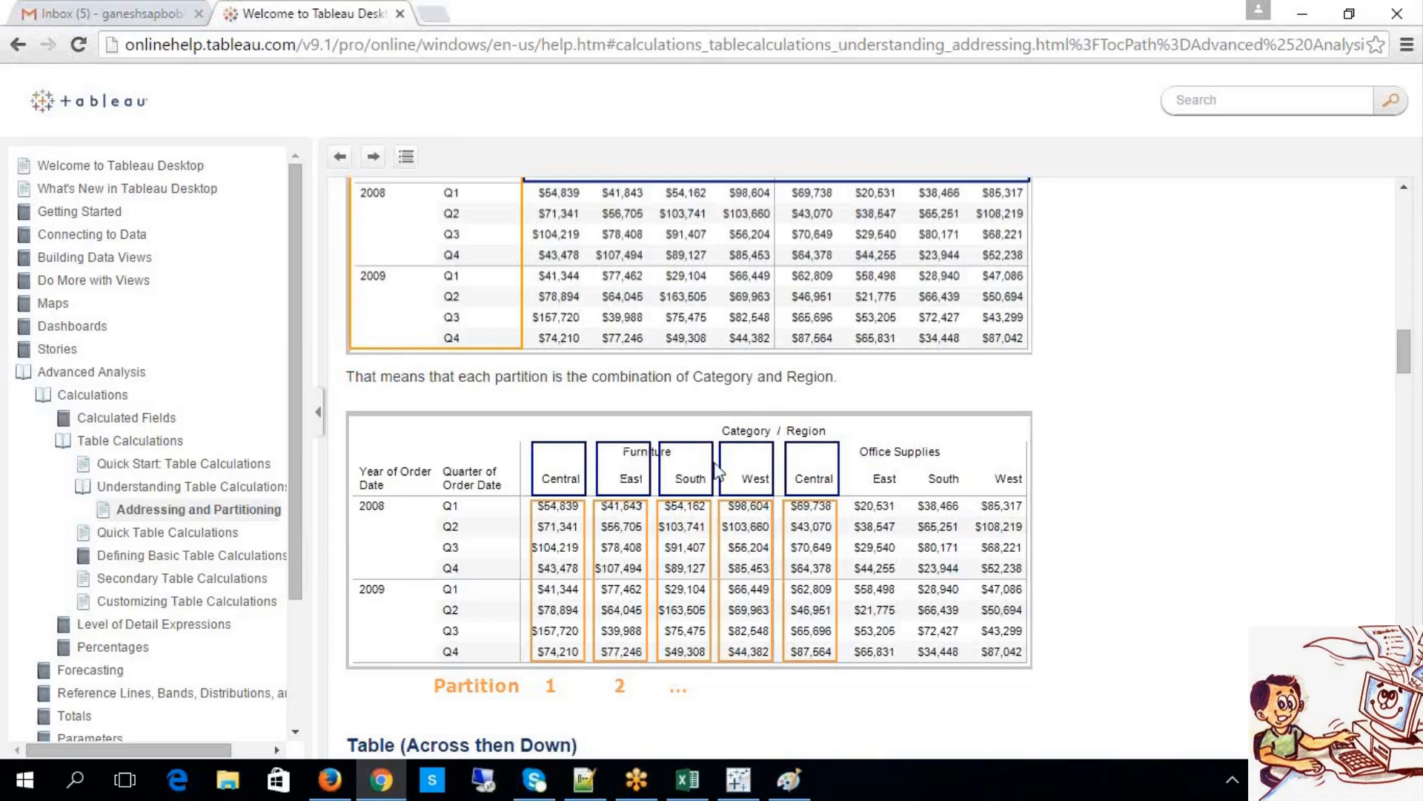
pyautogui.moveTo(549, 378); pyautogui.dragTo(496, 365)
pyautogui.scroll(-1, 531, 612)
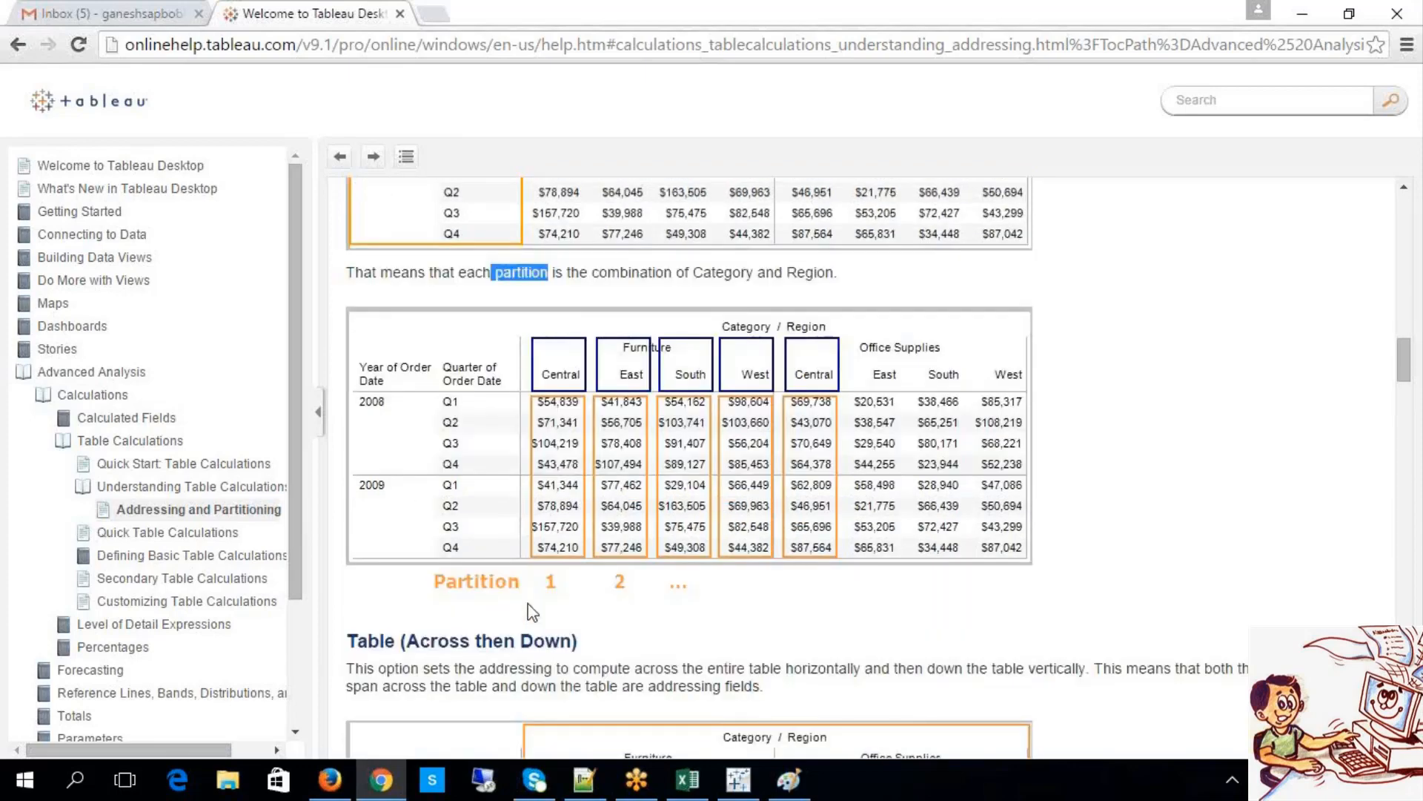
# Step: Check Table (Across then Down) in the help page, and in Paint draw a line along 2012 Q4 and three slanted lines across 2013 Q1 to Q3
pyautogui.scroll(-1, 531, 612)
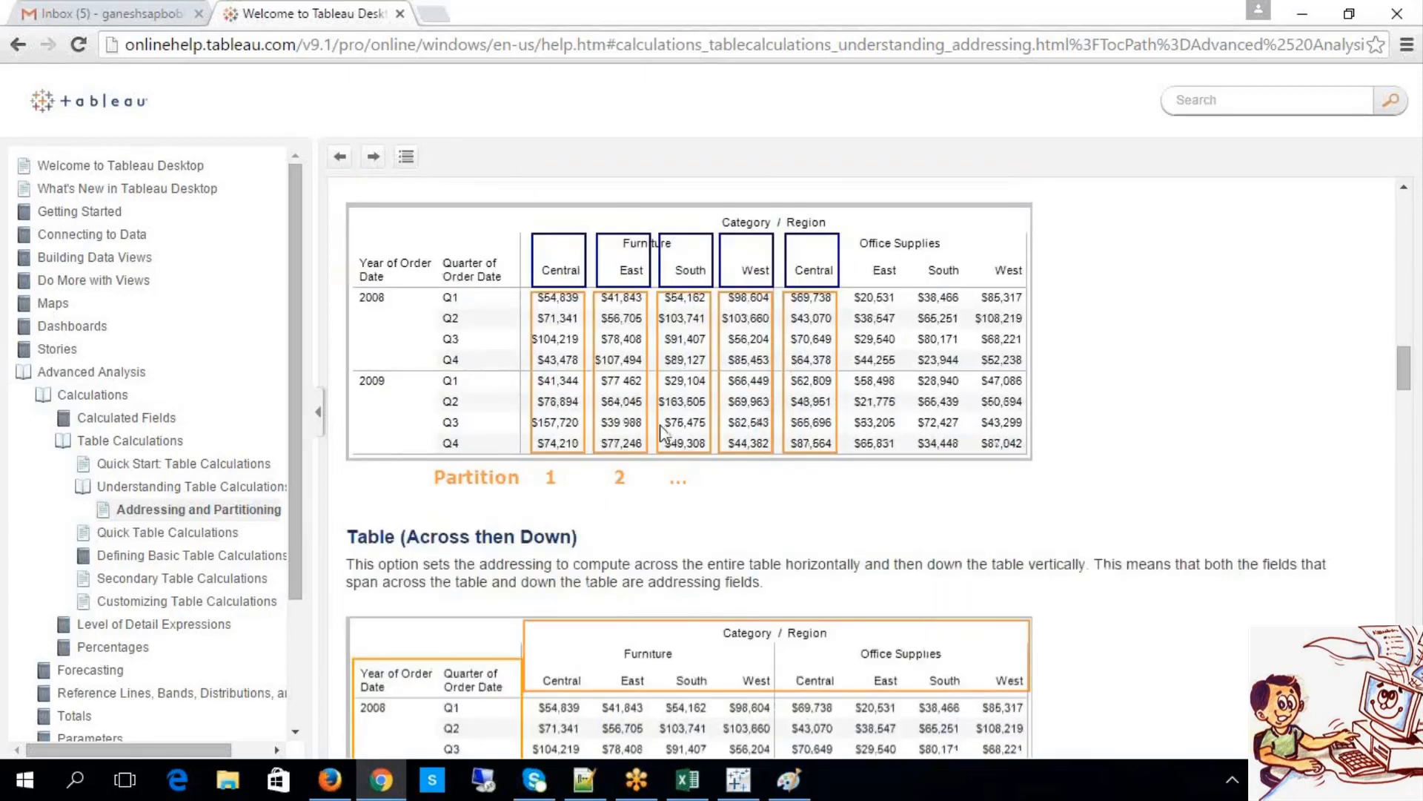
pyautogui.scroll(-2, 662, 433)
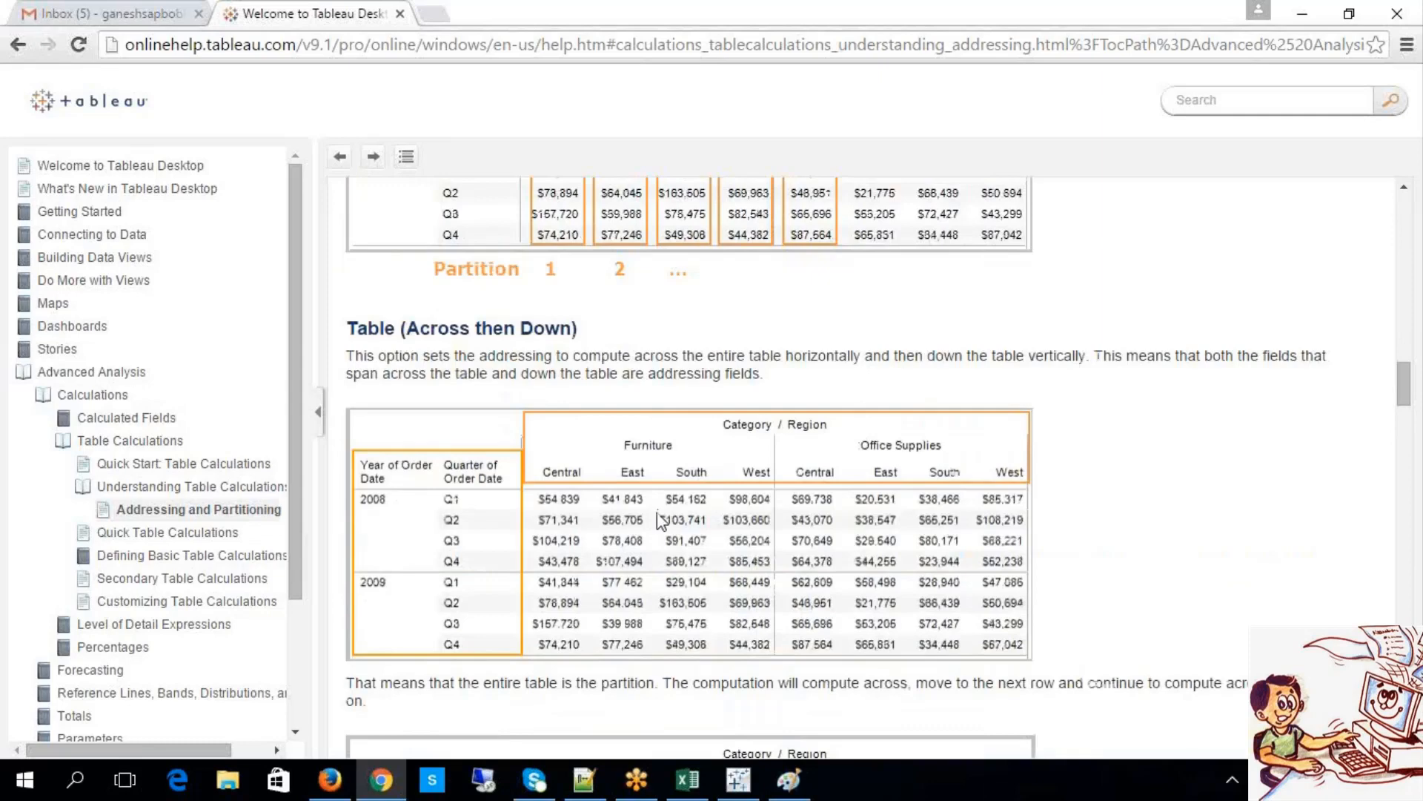
pyautogui.click(789, 780)
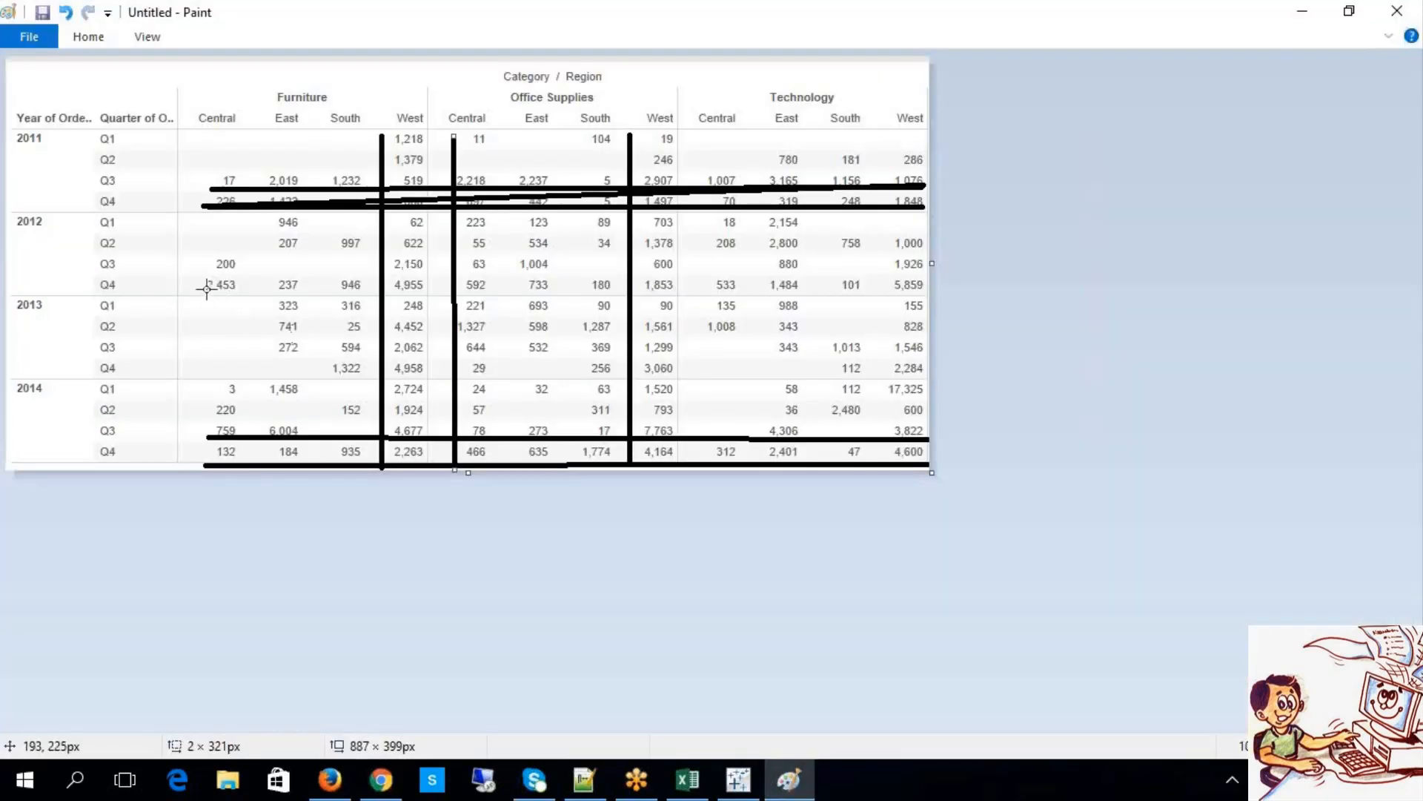
pyautogui.moveTo(206, 289); pyautogui.dragTo(927, 289)
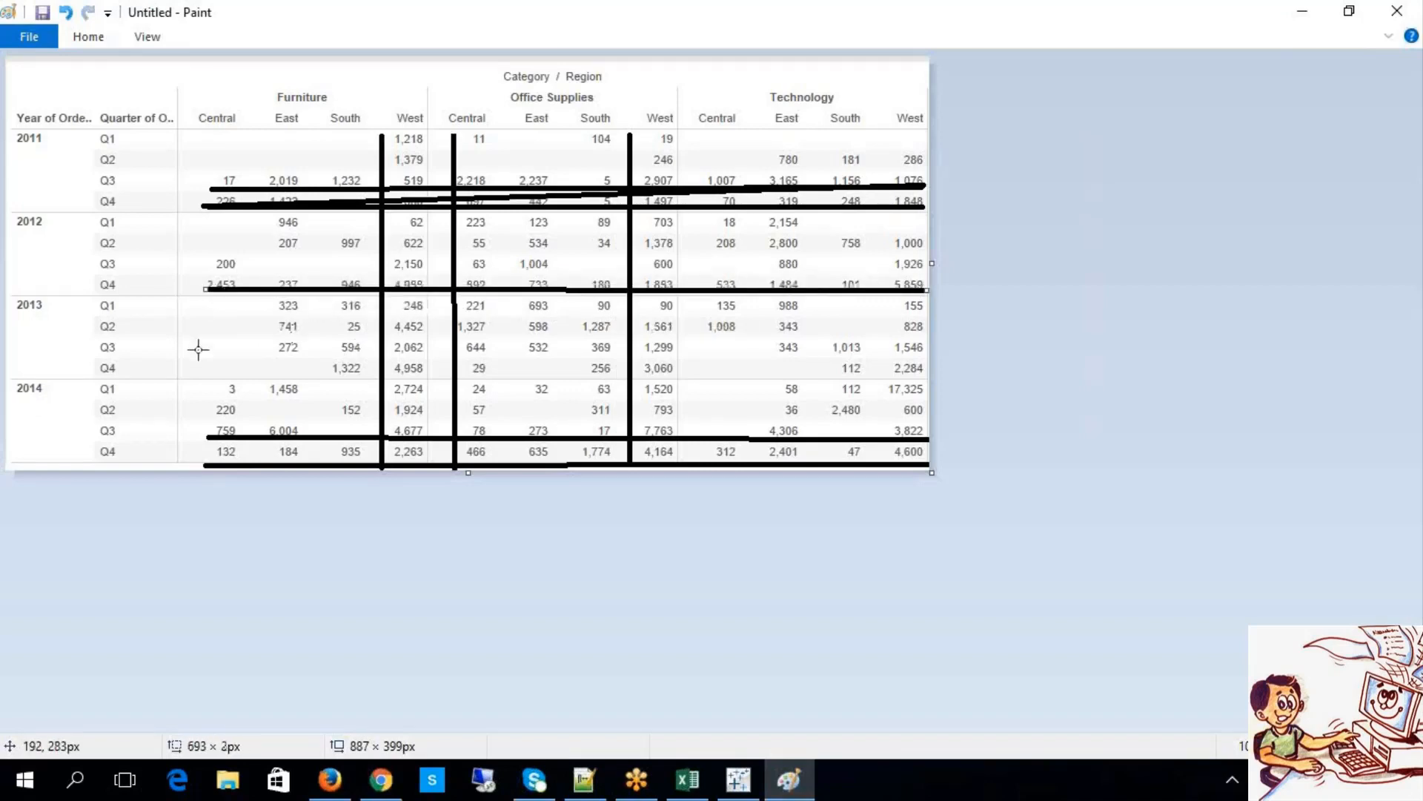
pyautogui.moveTo(209, 312); pyautogui.dragTo(930, 291)
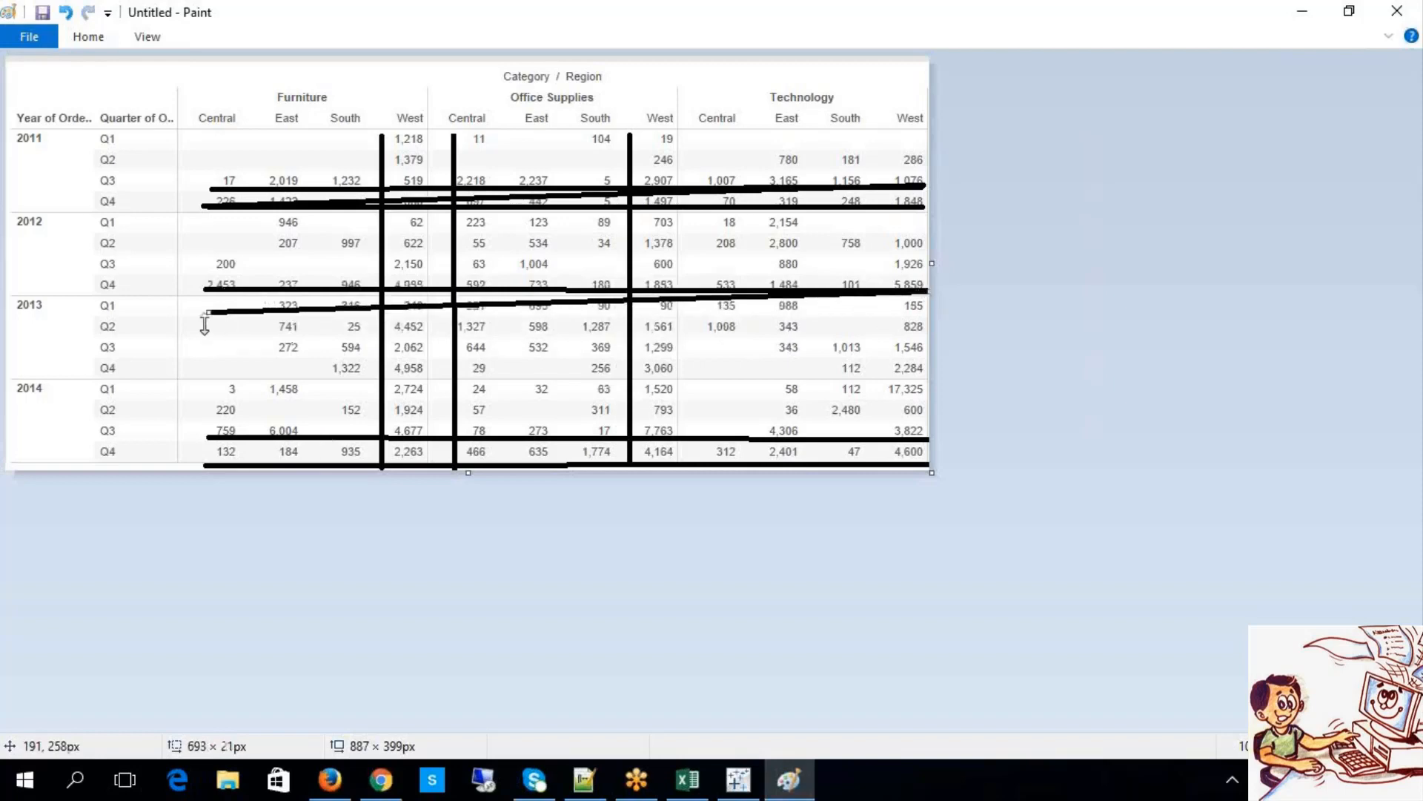
pyautogui.moveTo(211, 334); pyautogui.dragTo(917, 310)
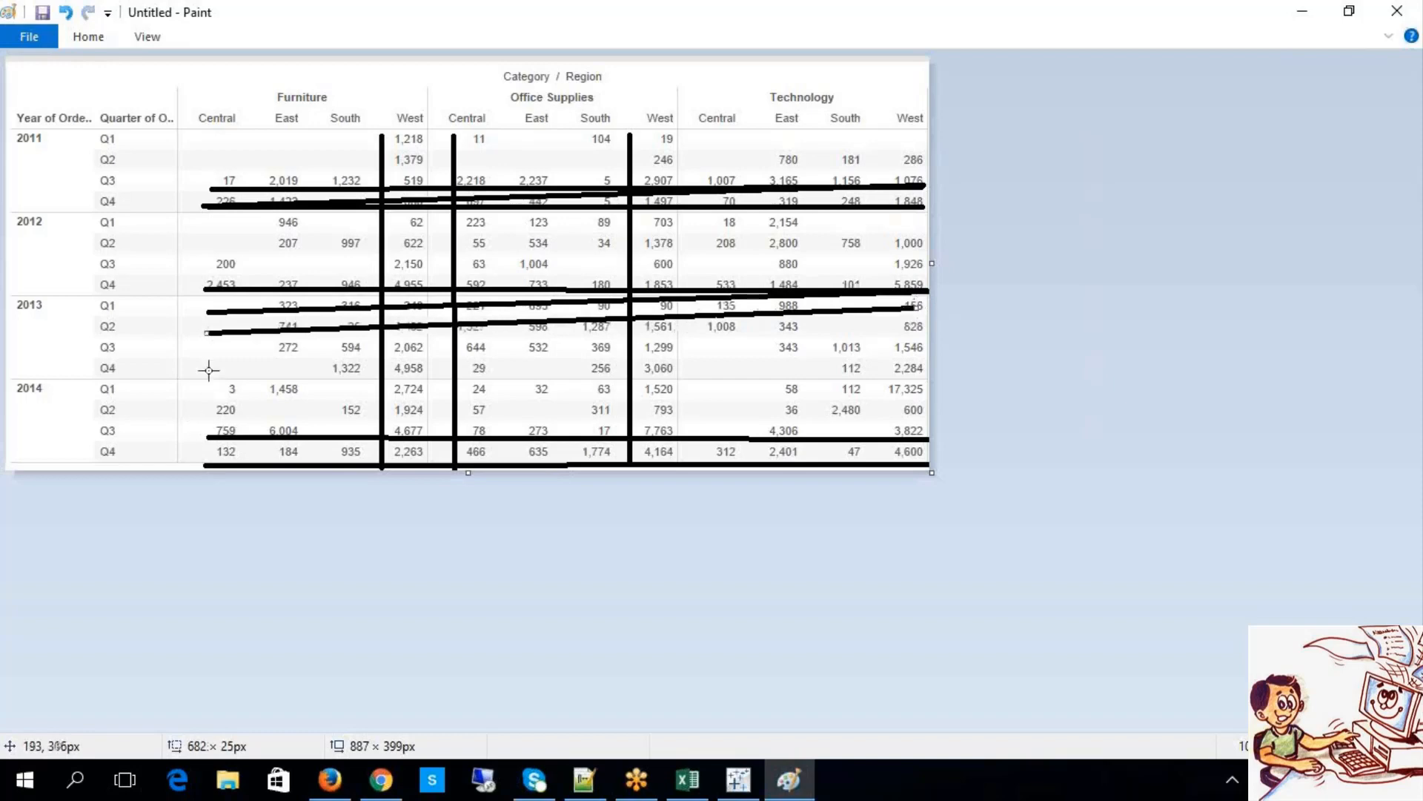
pyautogui.moveTo(210, 352); pyautogui.dragTo(918, 327)
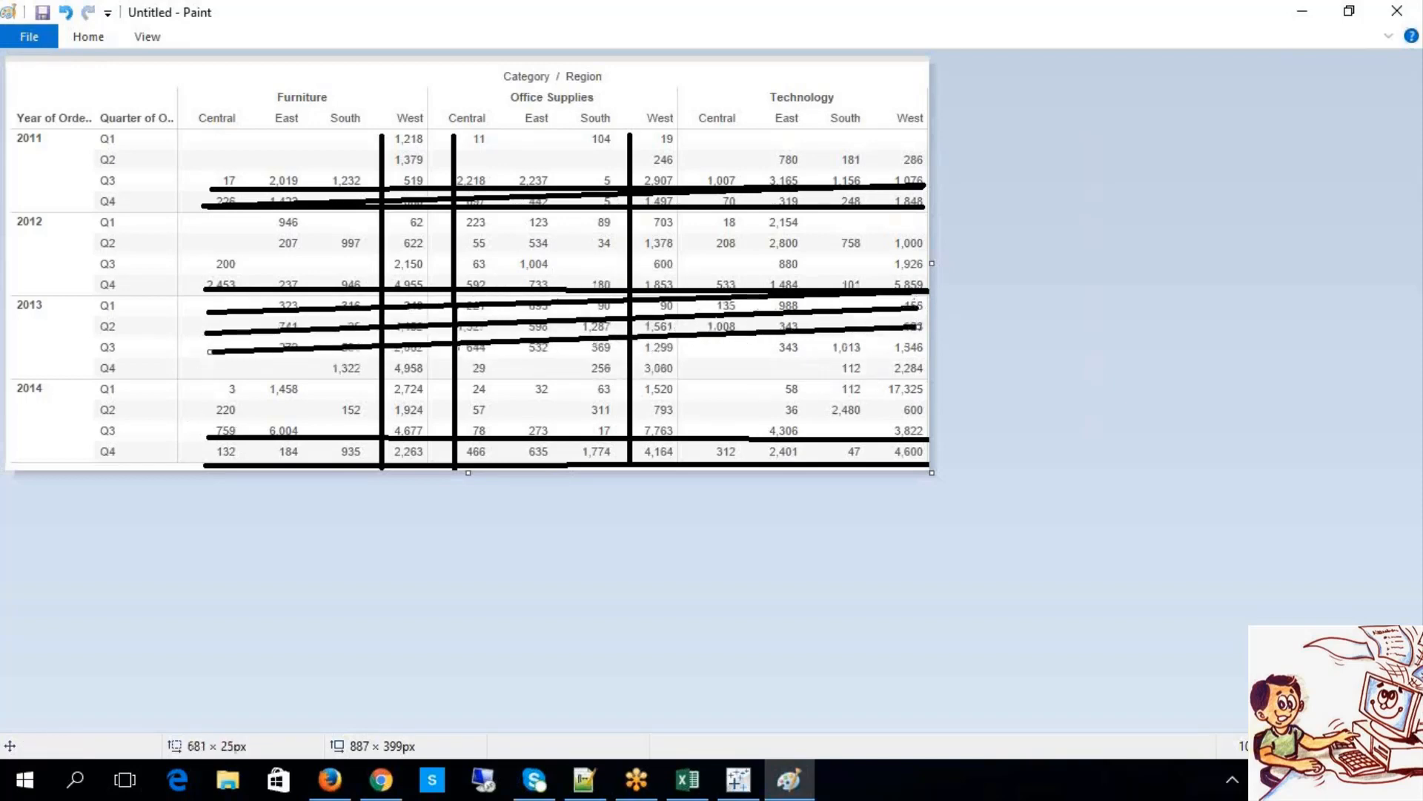
# Step: Return to the help page and examine the Table (Across then Down) example tables for addressing fields and computation direction
pyautogui.click(381, 779)
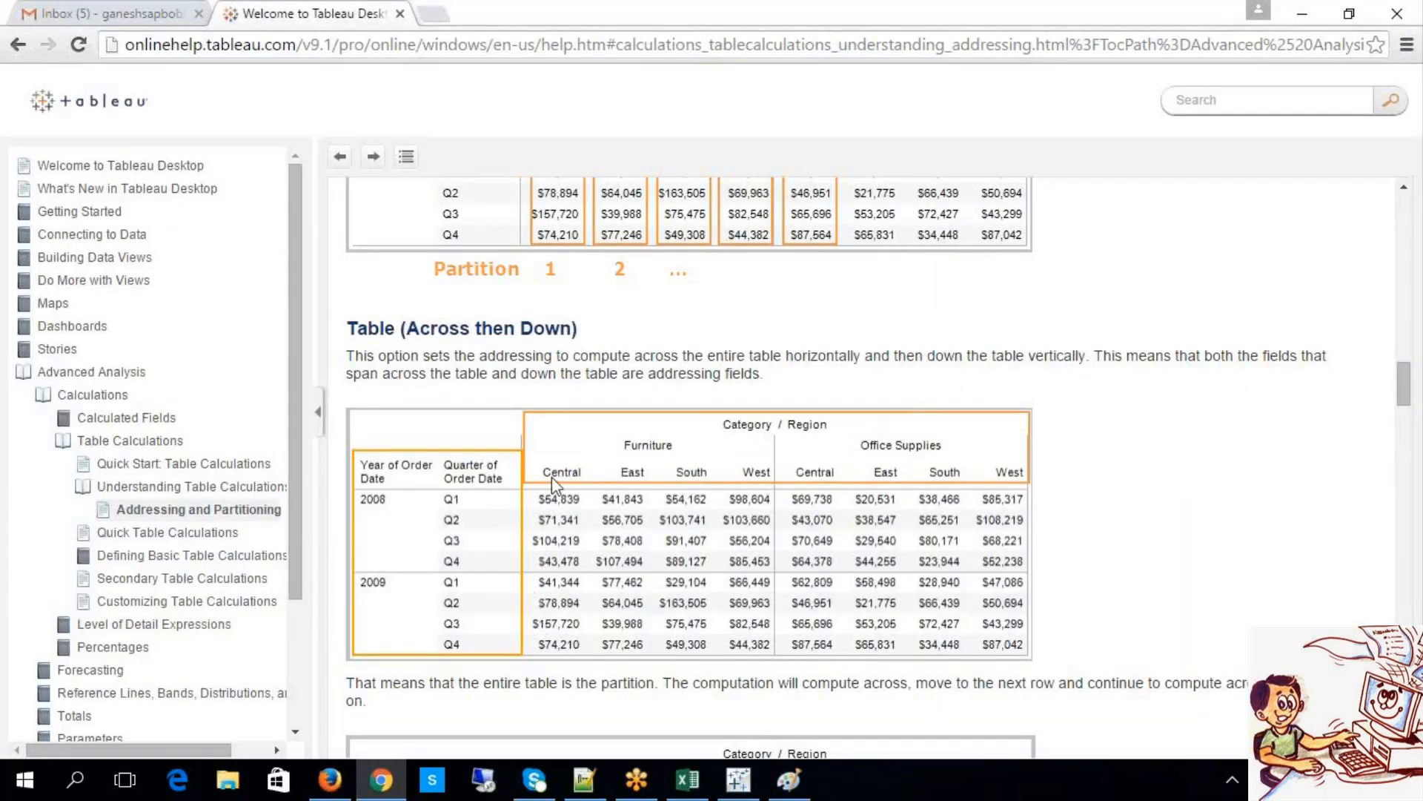
pyautogui.scroll(-3, 556, 481)
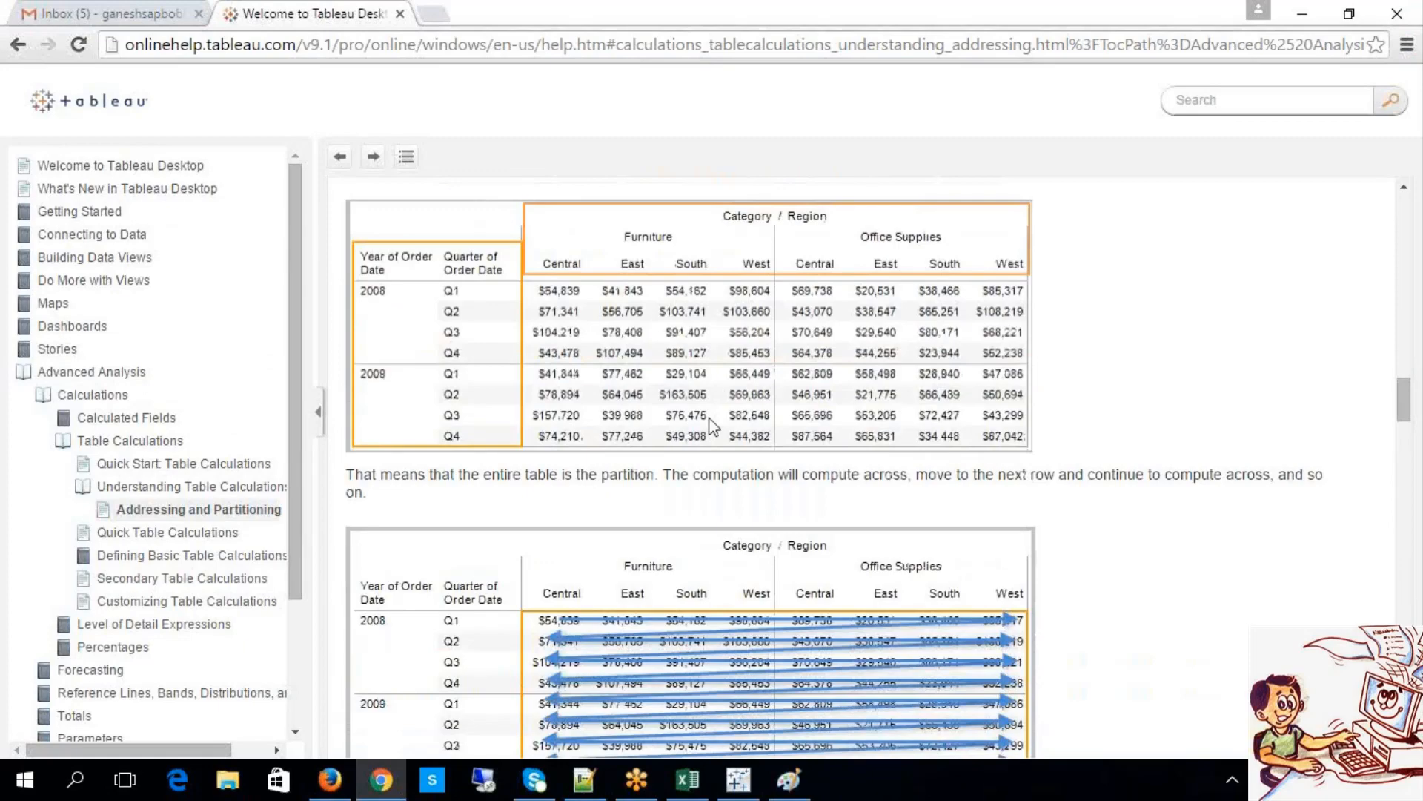
pyautogui.scroll(-3, 709, 423)
pyautogui.scroll(3, 693, 467)
pyautogui.scroll(-3, 671, 430)
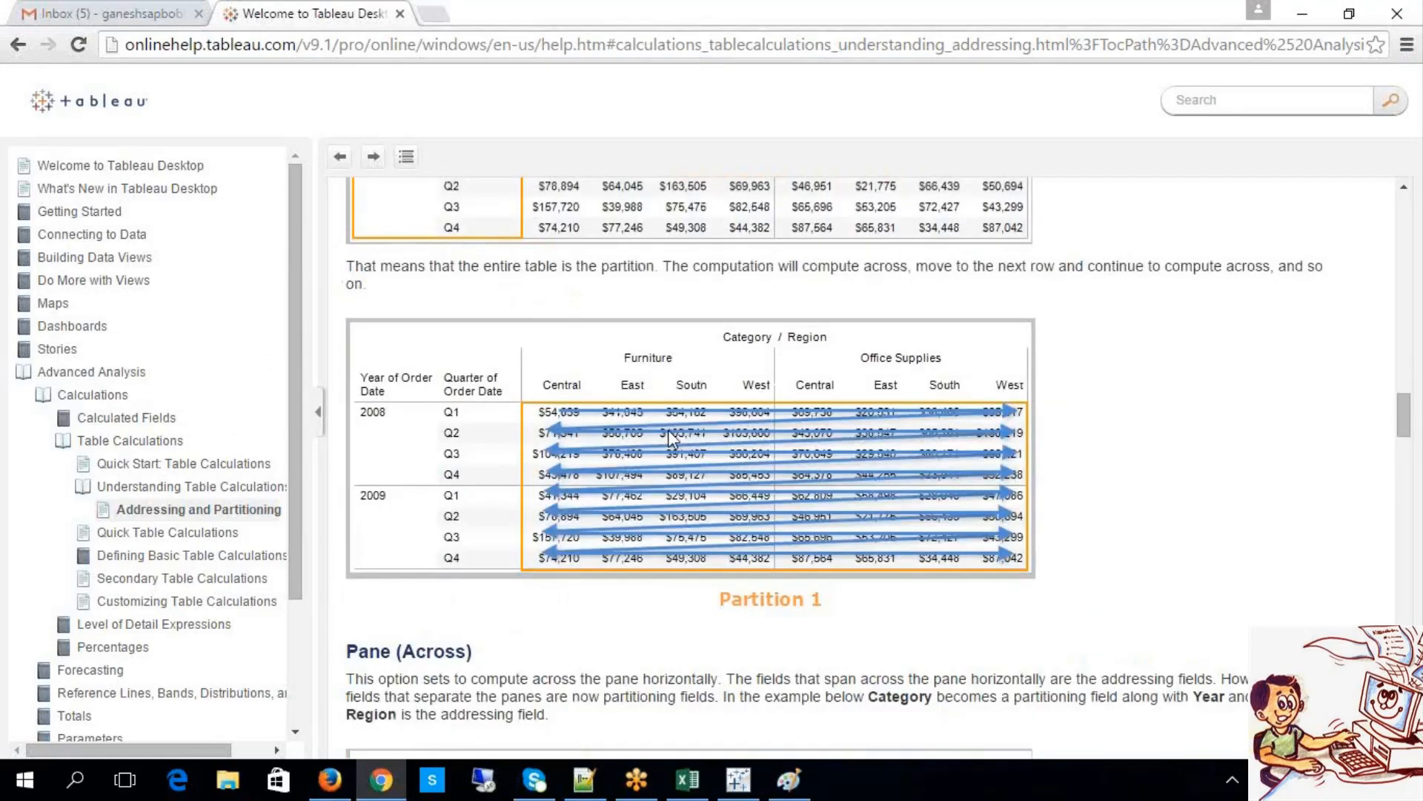
pyautogui.scroll(-2, 668, 430)
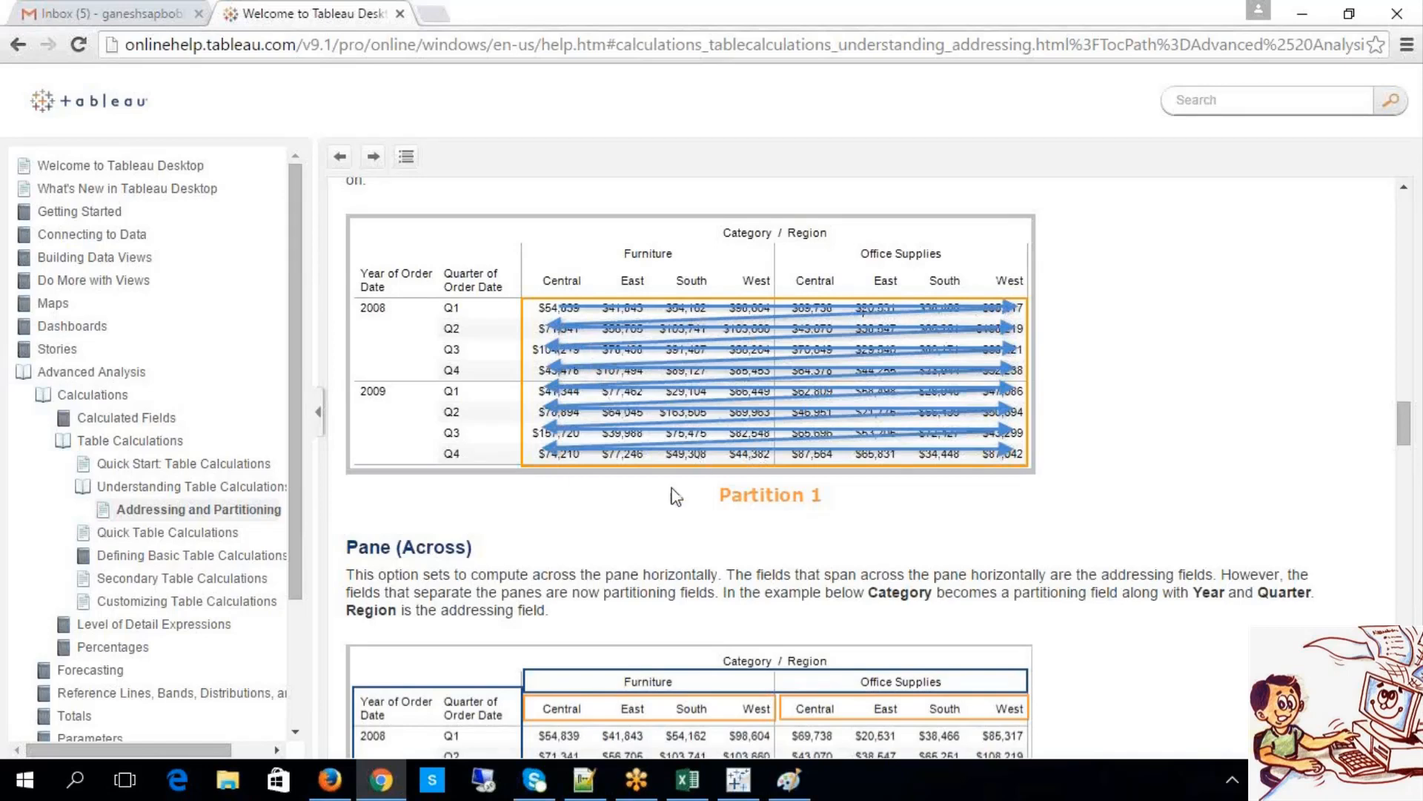
# Step: Highlight the Table (Across then Down) wording on addressing across horizontally and "then down the table vertically", clearing the selection at the end
pyautogui.scroll(5, 661, 486)
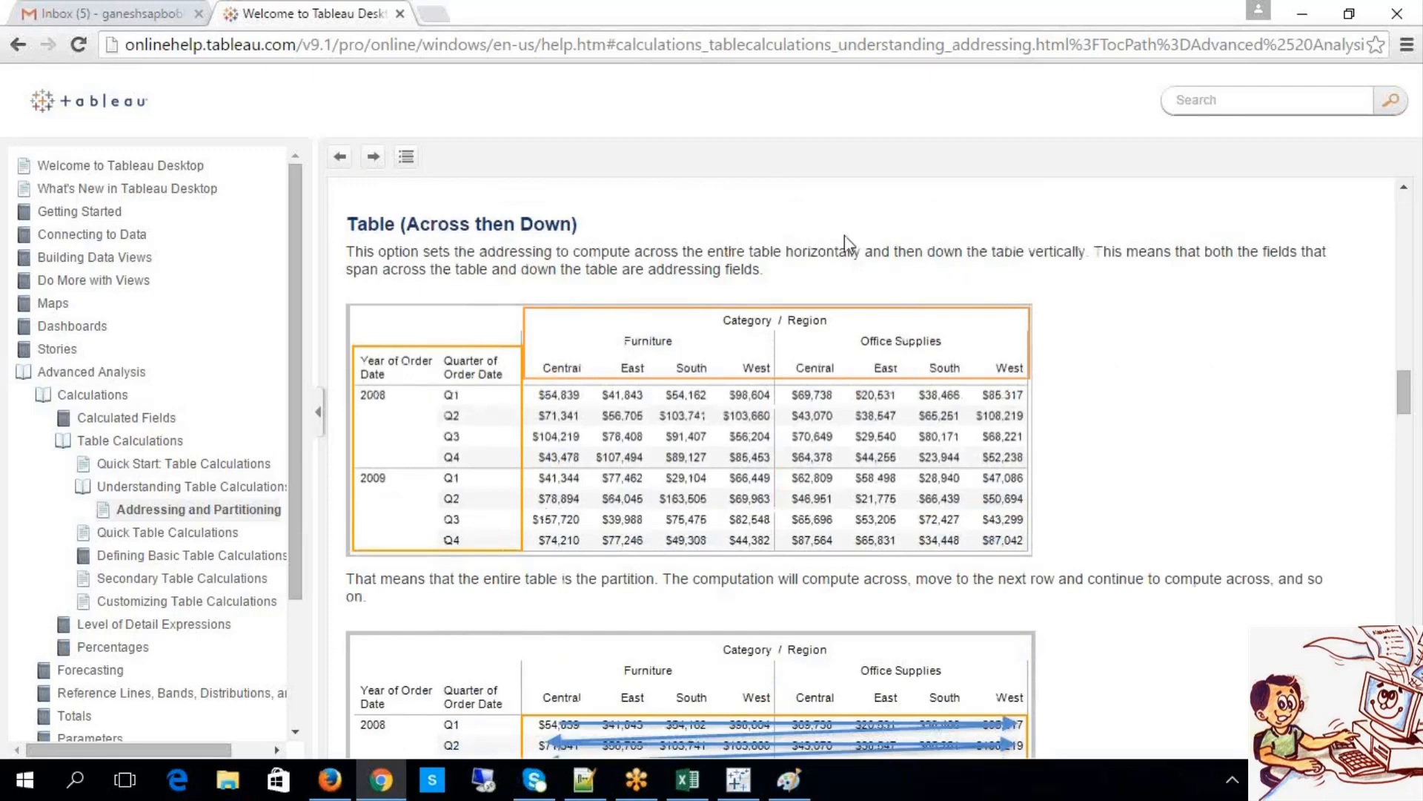
pyautogui.moveTo(1090, 252); pyautogui.dragTo(472, 257)
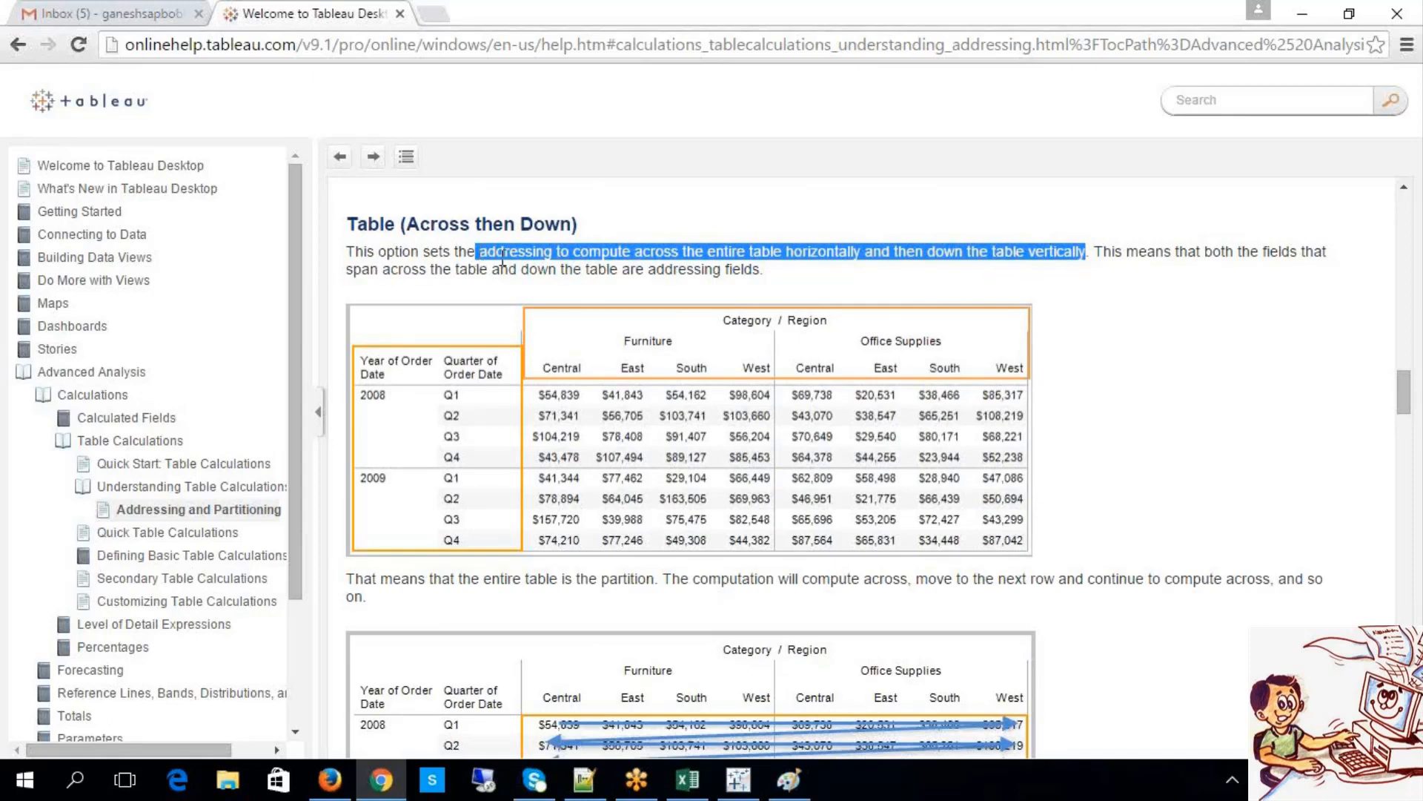
pyautogui.click(864, 260)
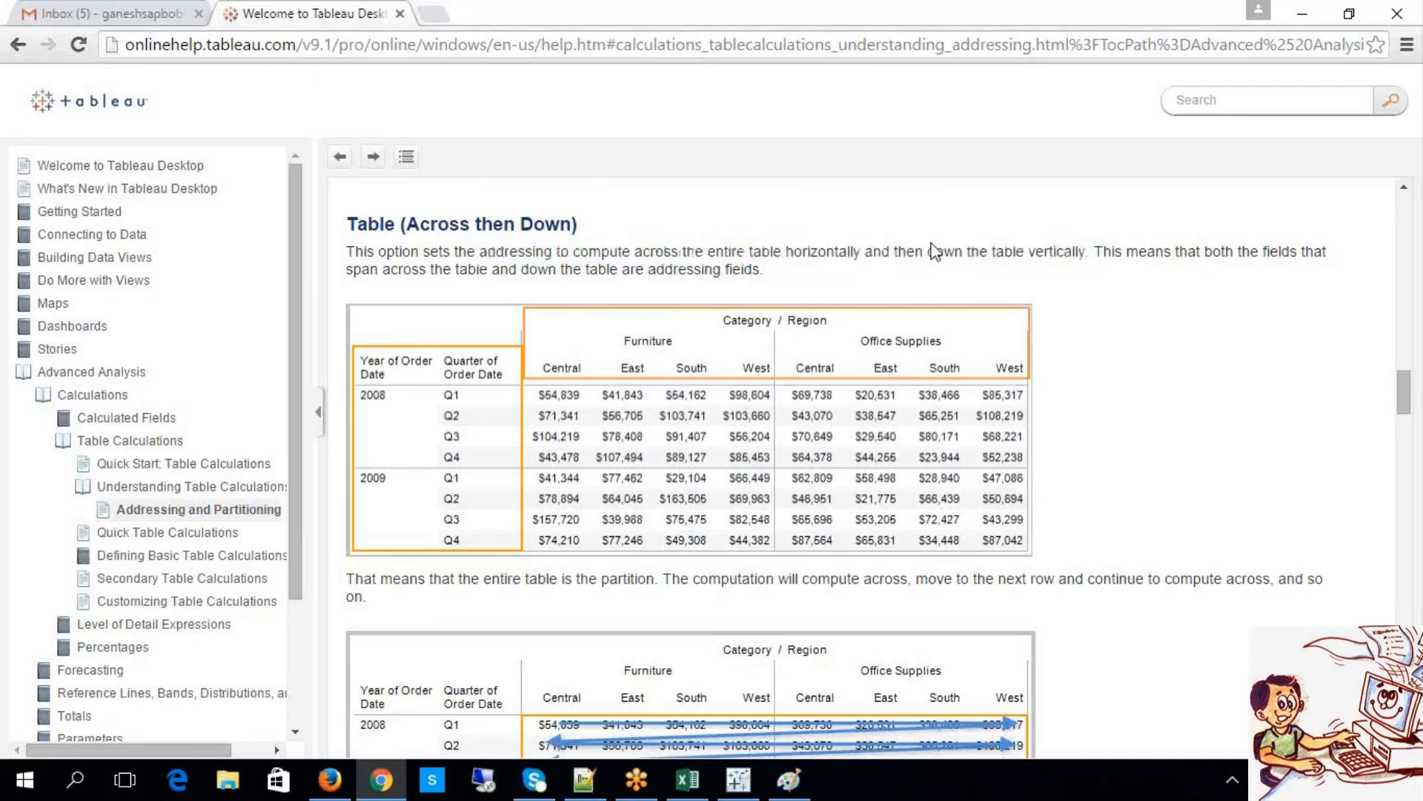
pyautogui.moveTo(896, 252); pyautogui.dragTo(1094, 247)
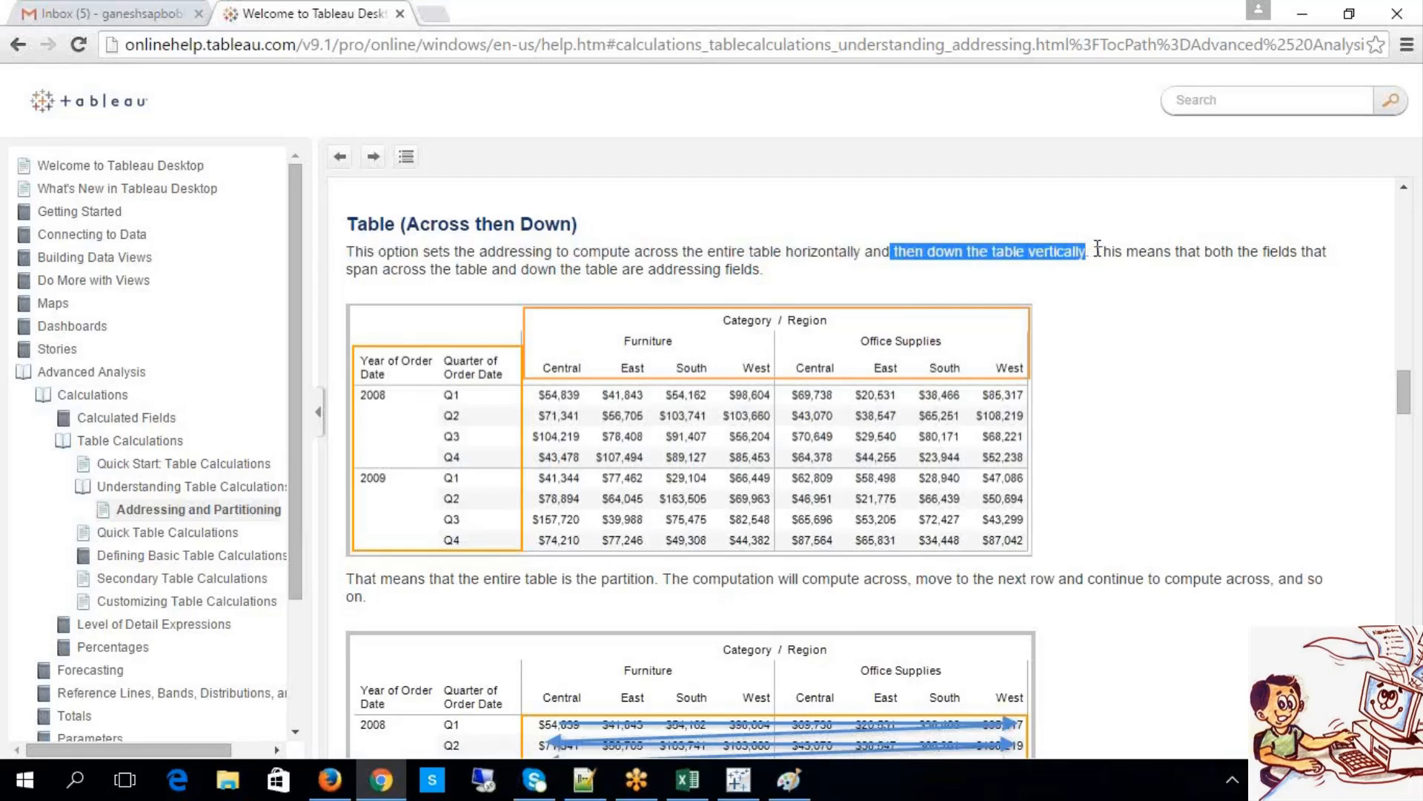
pyautogui.click(1098, 249)
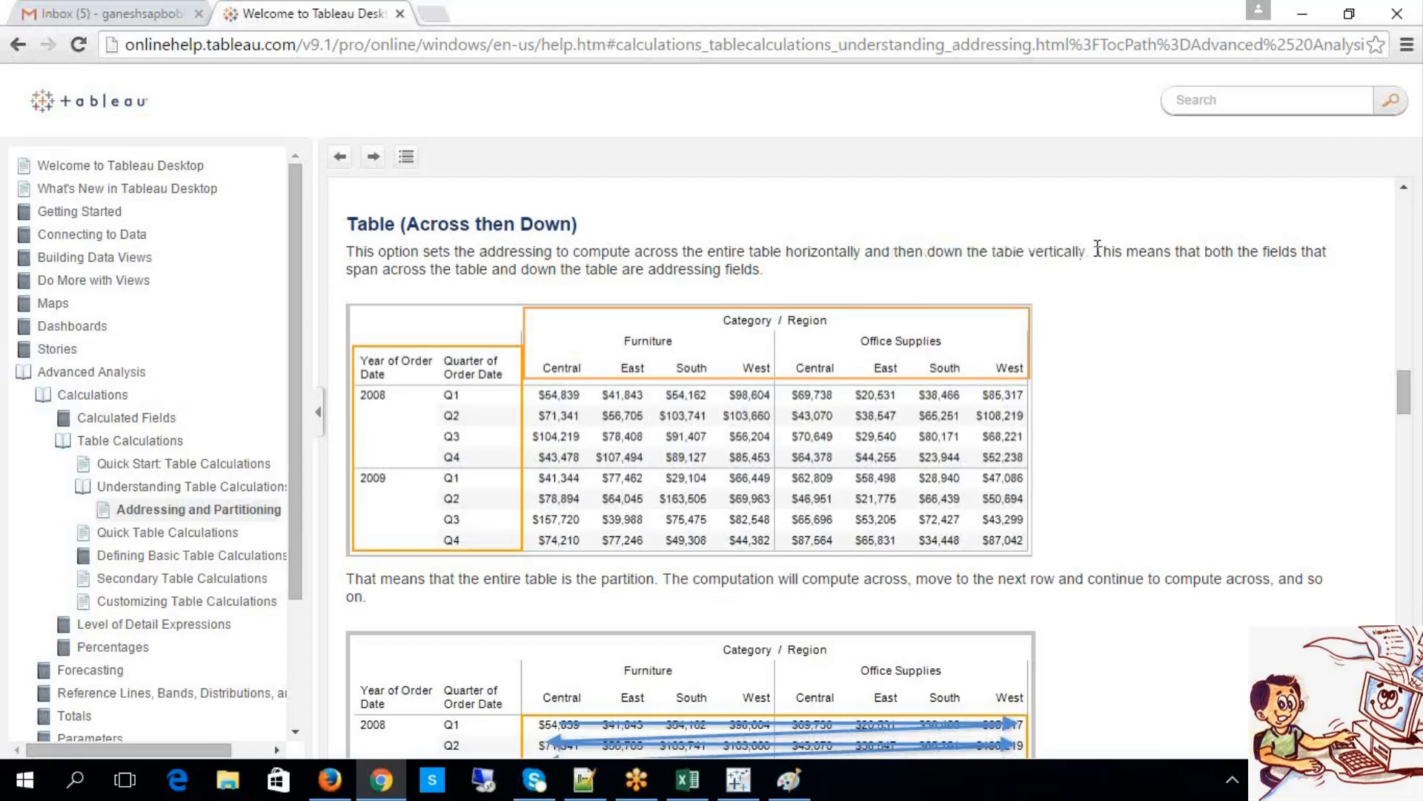
# Step: Highlight the statement that the entire table is the partition, the word "across", and the phrase "and continue to compute across, and so on"
pyautogui.scroll(-3, 1098, 249)
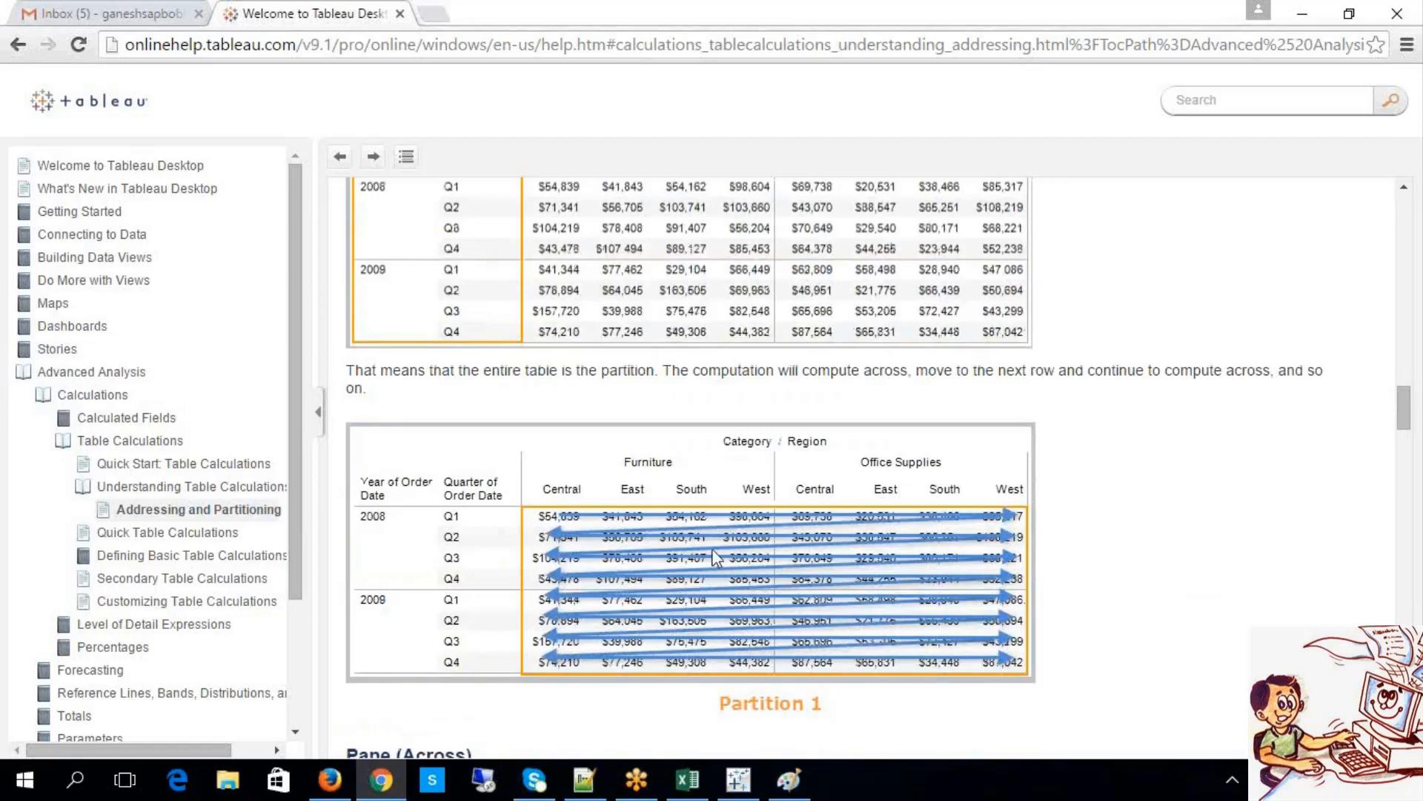
pyautogui.scroll(2, 625, 512)
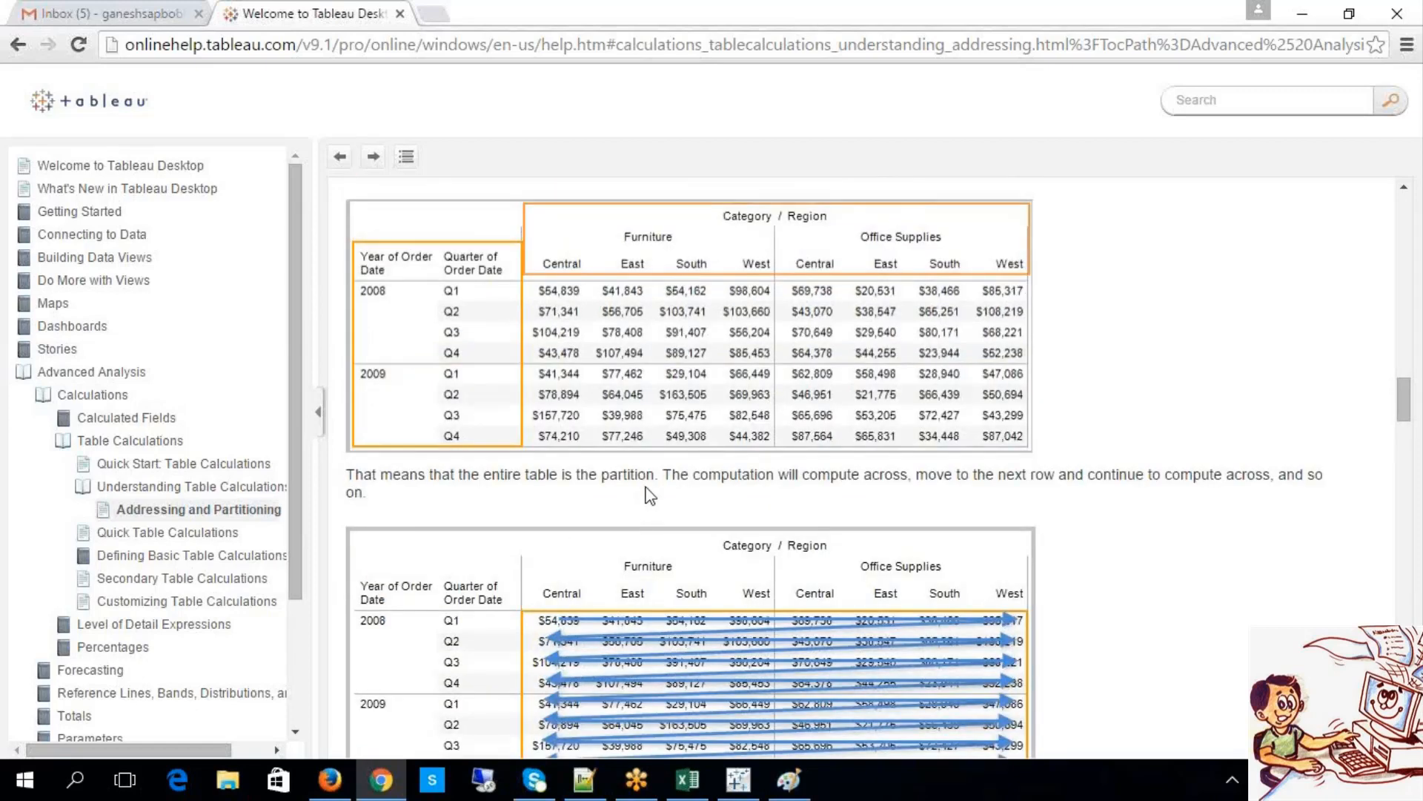
pyautogui.moveTo(660, 475); pyautogui.dragTo(349, 477)
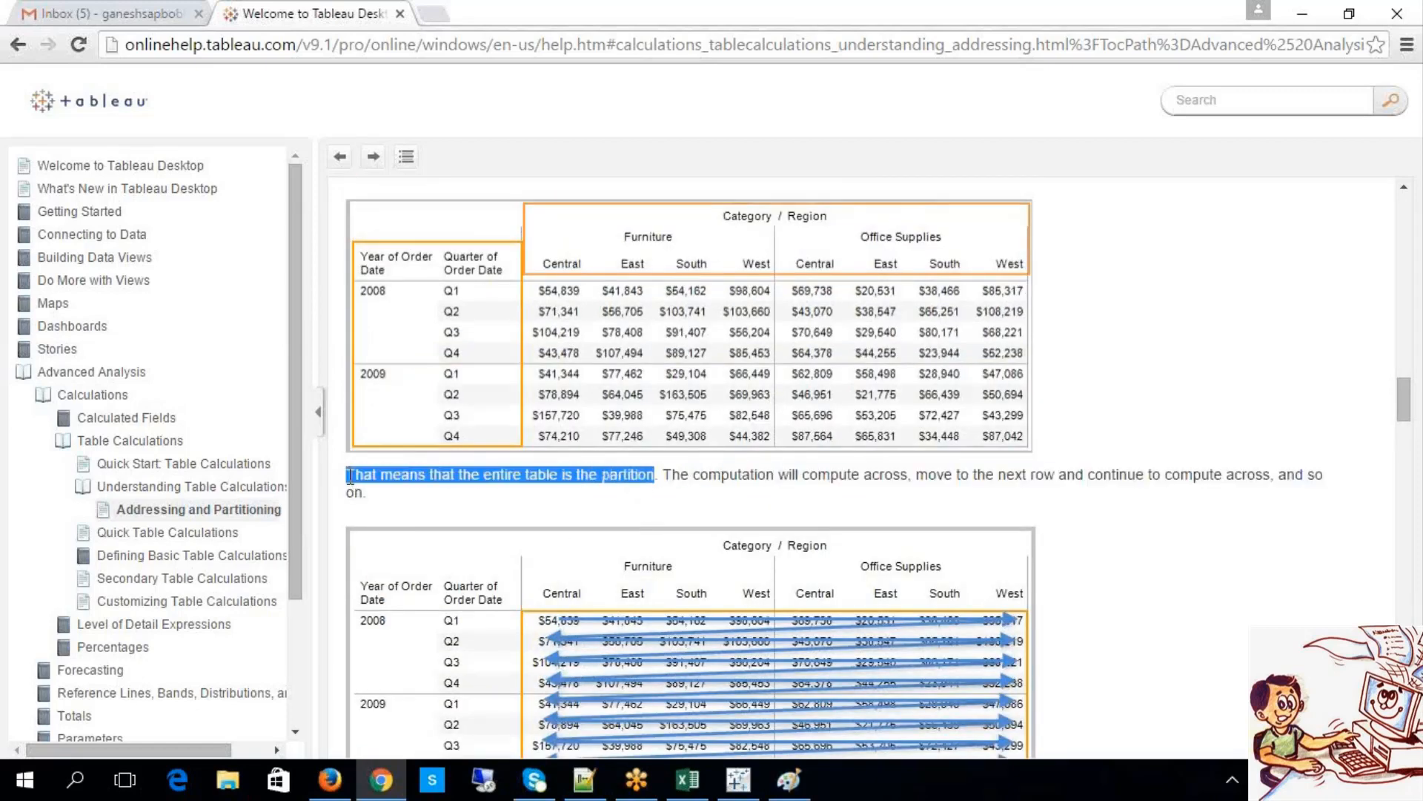
pyautogui.moveTo(899, 481); pyautogui.dragTo(860, 463)
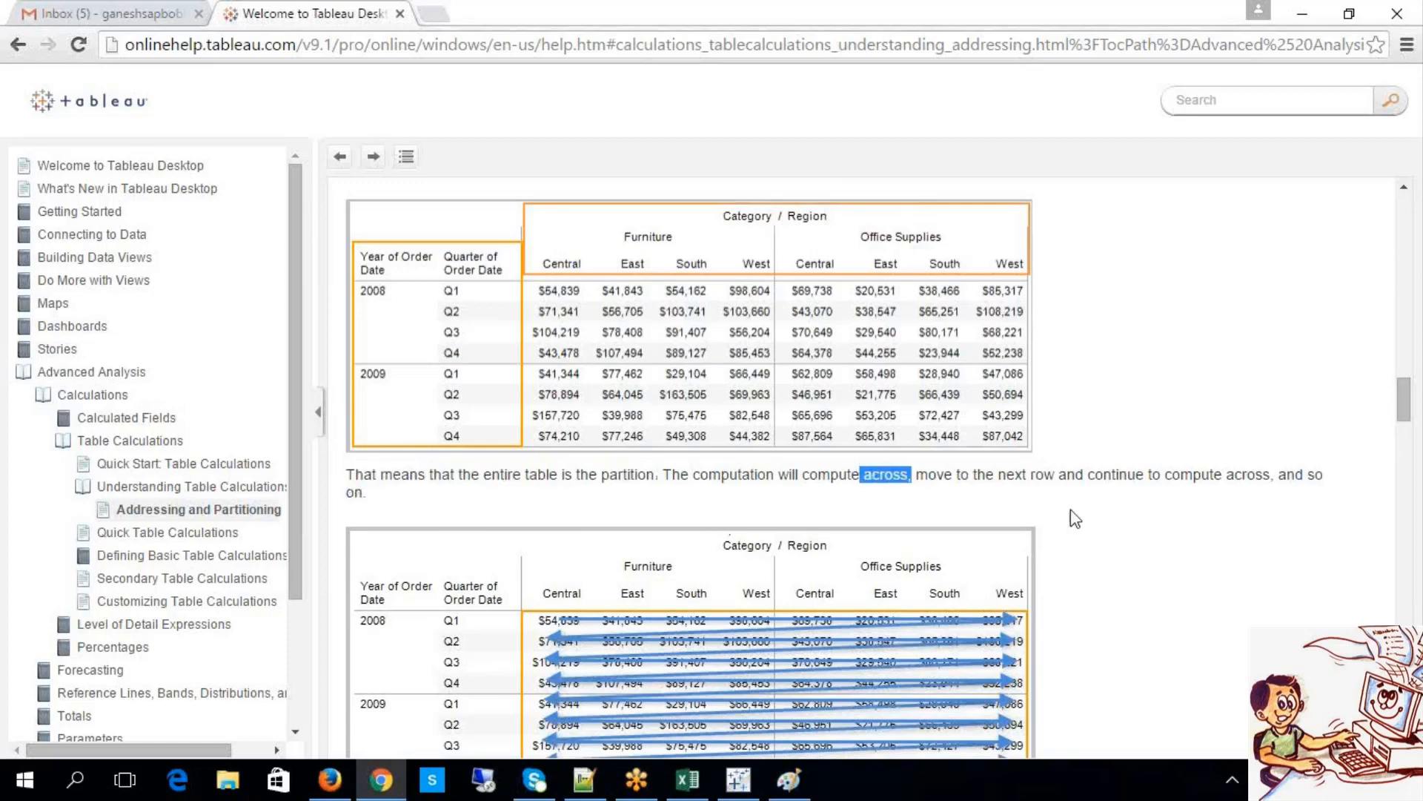
pyautogui.moveTo(1055, 476); pyautogui.dragTo(1133, 496)
# Step: Examine the Partition 1 arrow diagram in the help page and switch to the annotated crosstab in Paint
pyautogui.scroll(-3, 1016, 471)
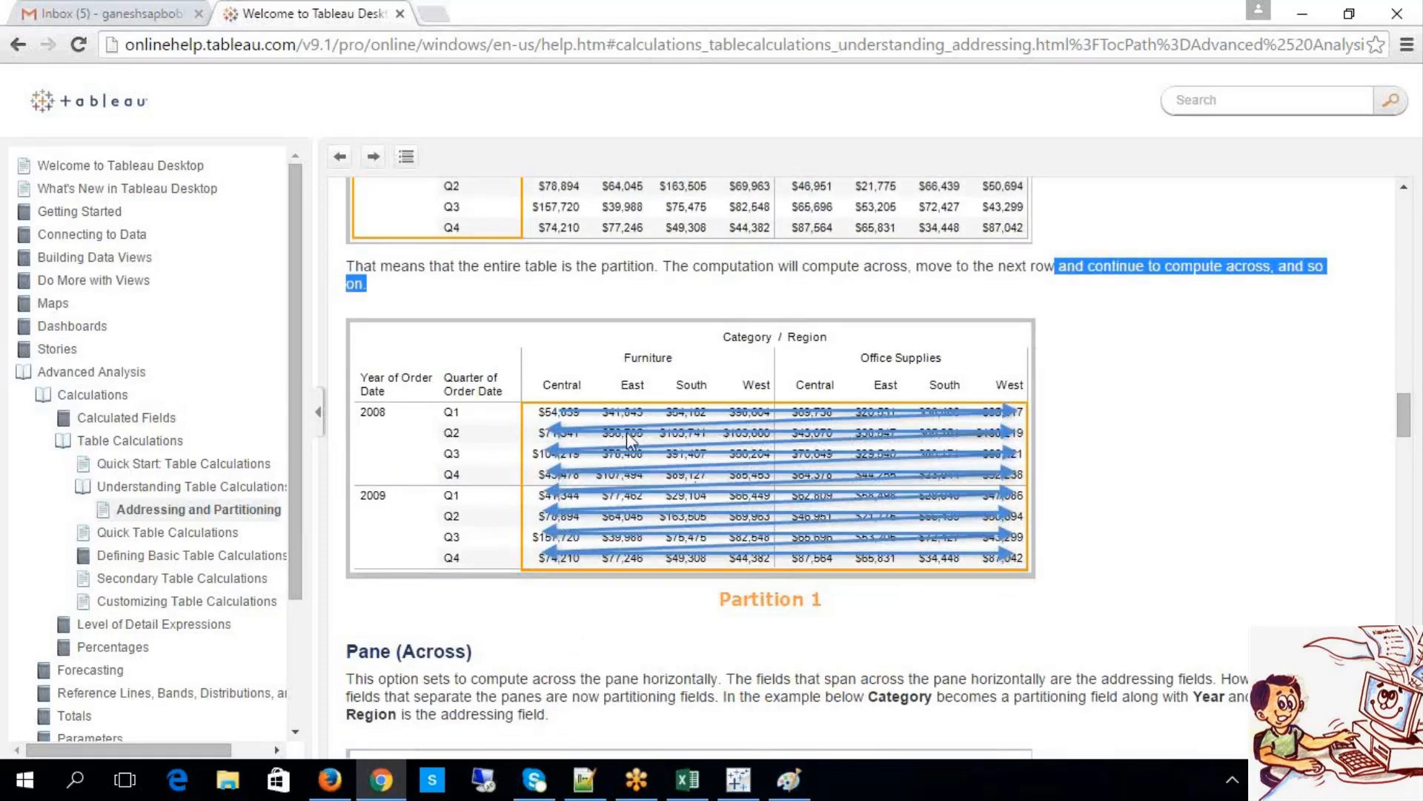
pyautogui.scroll(-1, 640, 567)
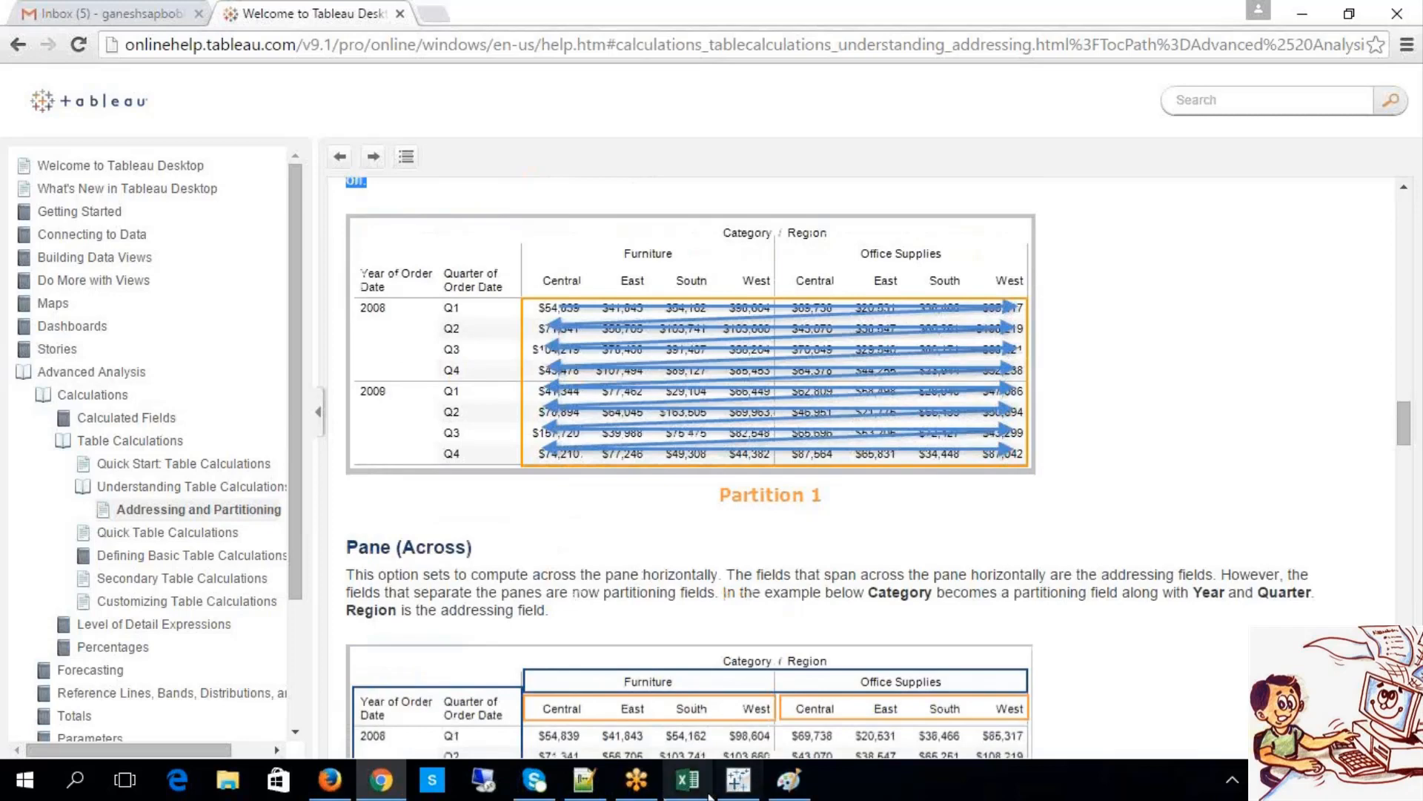
pyautogui.click(787, 781)
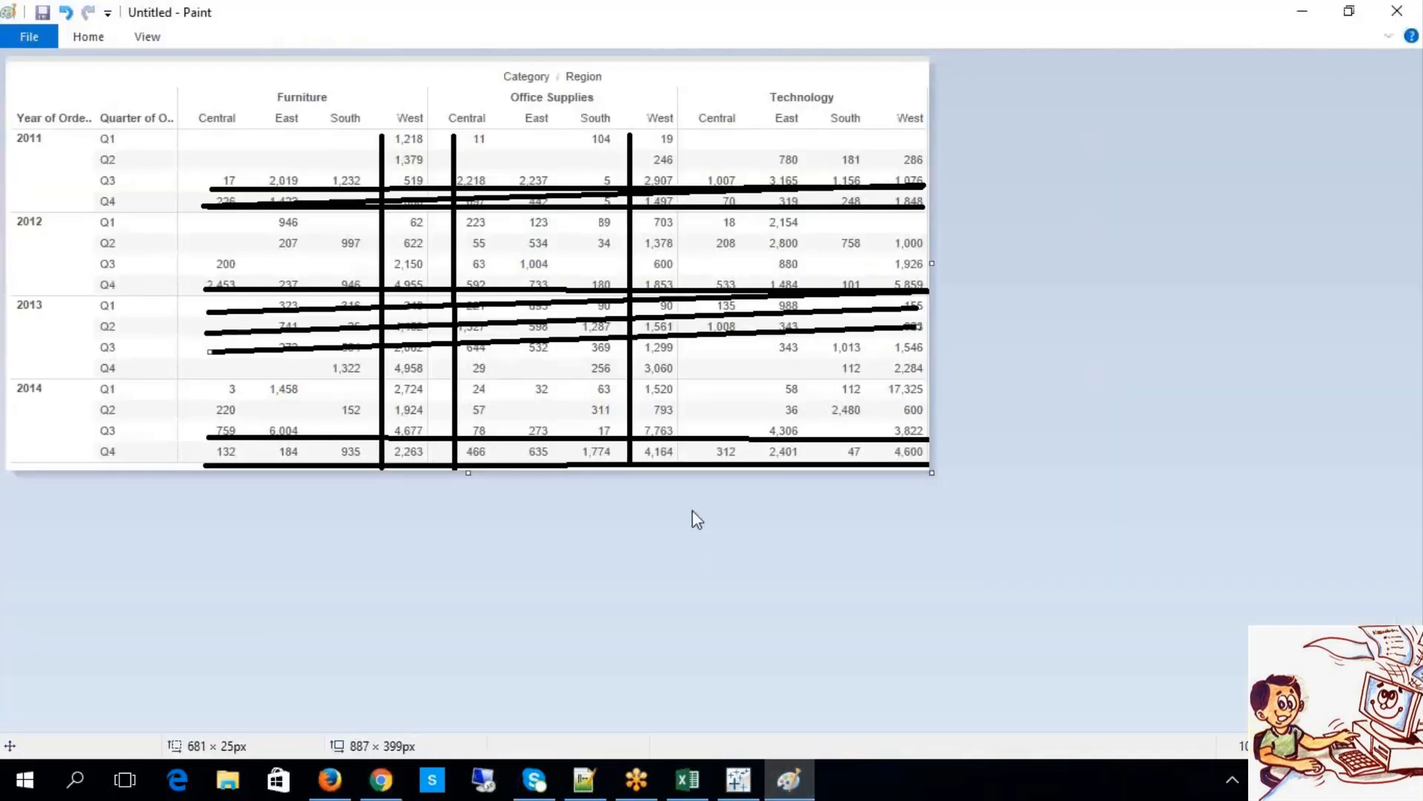
# Step: Undo all the black lines drawn over the crosstab
pyautogui.hotkey('ctrl', 'z')
pyautogui.hotkey('ctrl', 'z')
pyautogui.hotkey('ctrl', 'z')
pyautogui.hotkey('ctrl', 'z')
pyautogui.hotkey('ctrl', 'z')
pyautogui.hotkey('ctrl', 'z')
pyautogui.hotkey('ctrl', 'z')
pyautogui.hotkey('ctrl', 'z')
pyautogui.hotkey('ctrl', 'z')
pyautogui.hotkey('ctrl', 'z')
pyautogui.hotkey('ctrl', 'z')
pyautogui.hotkey('ctrl', 'z')
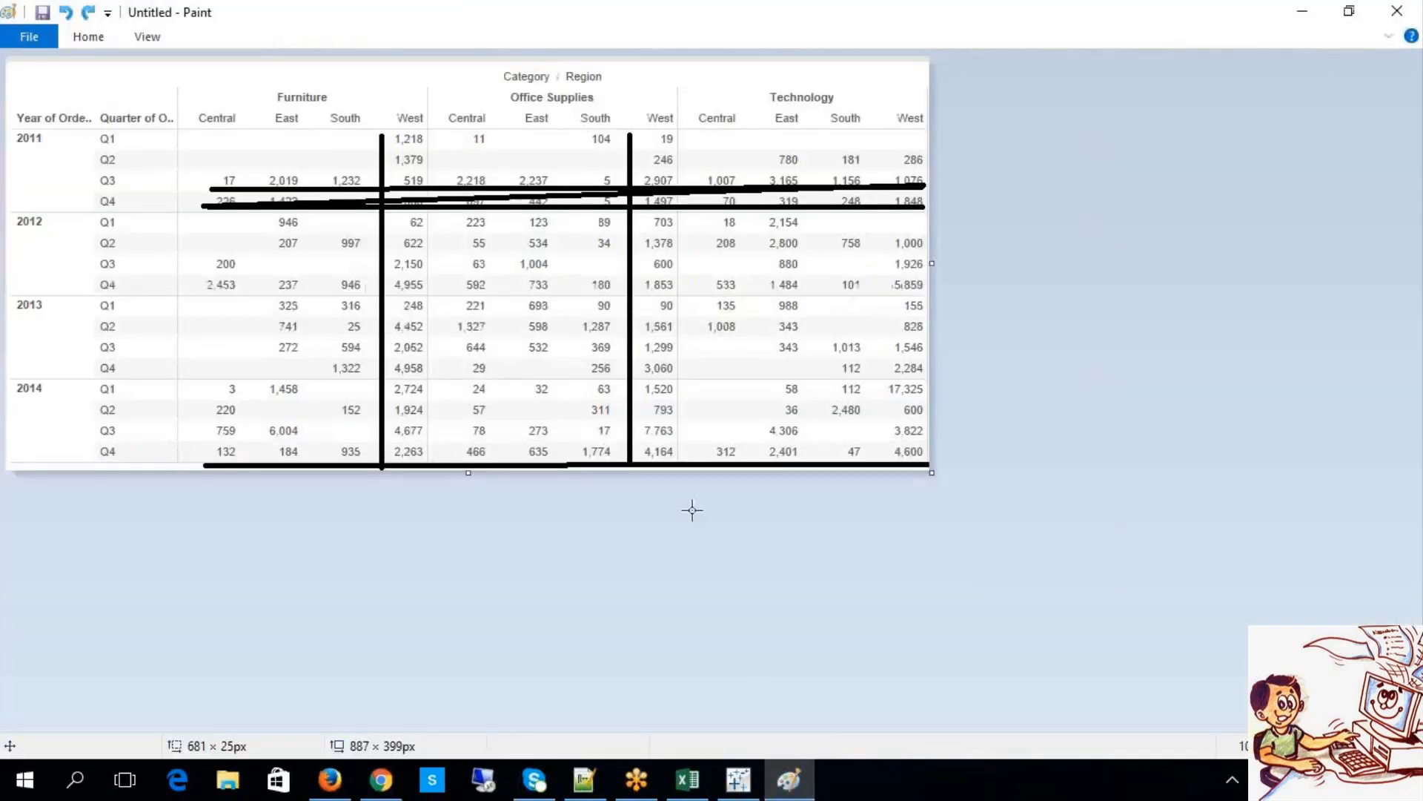
pyautogui.hotkey('ctrl', 'z')
pyautogui.hotkey('ctrl', 'z')
pyautogui.hotkey('ctrl', 'z')
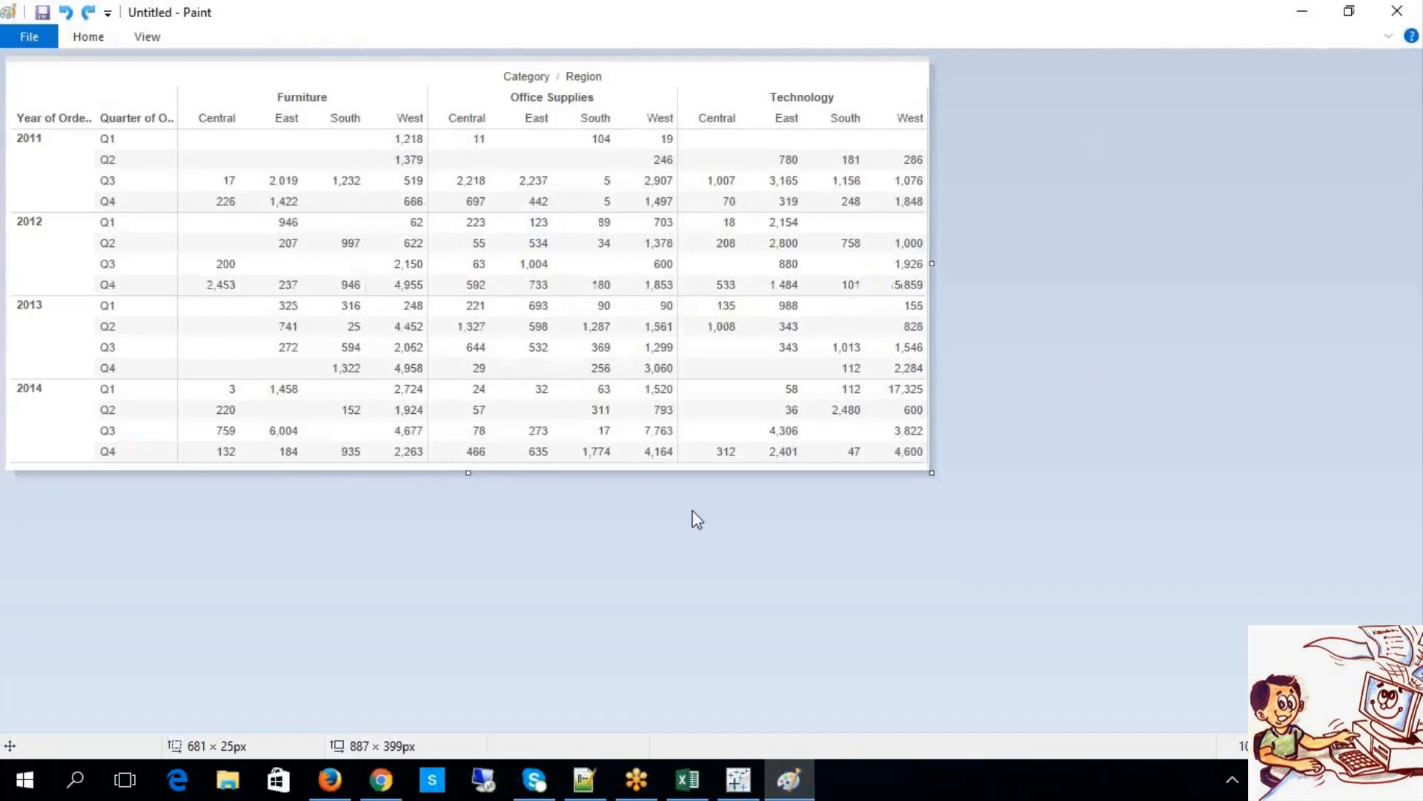
# Step: Draw a rectangle around each of the four Furniture panes for 2011, 2012, 2013 and 2014
pyautogui.click(88, 36)
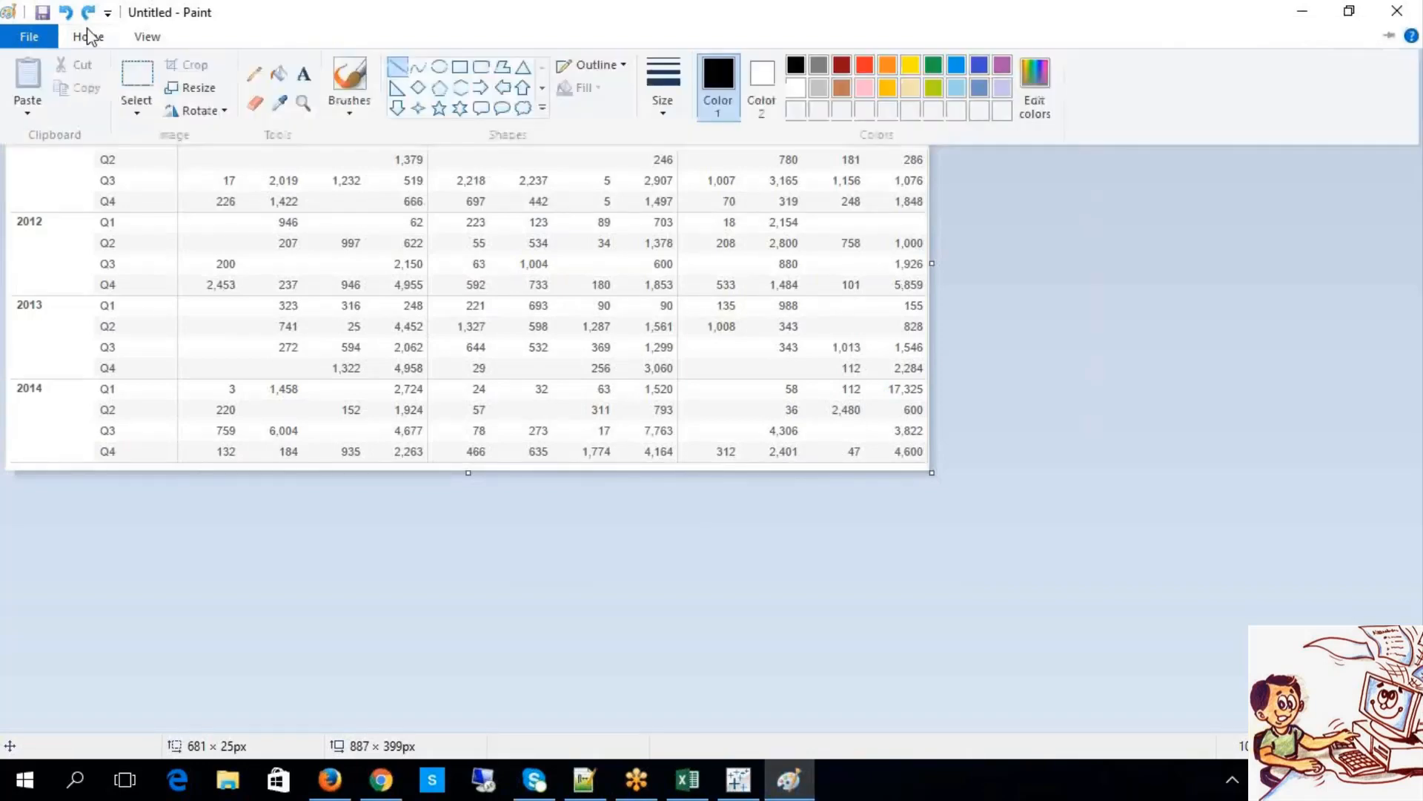
pyautogui.click(459, 66)
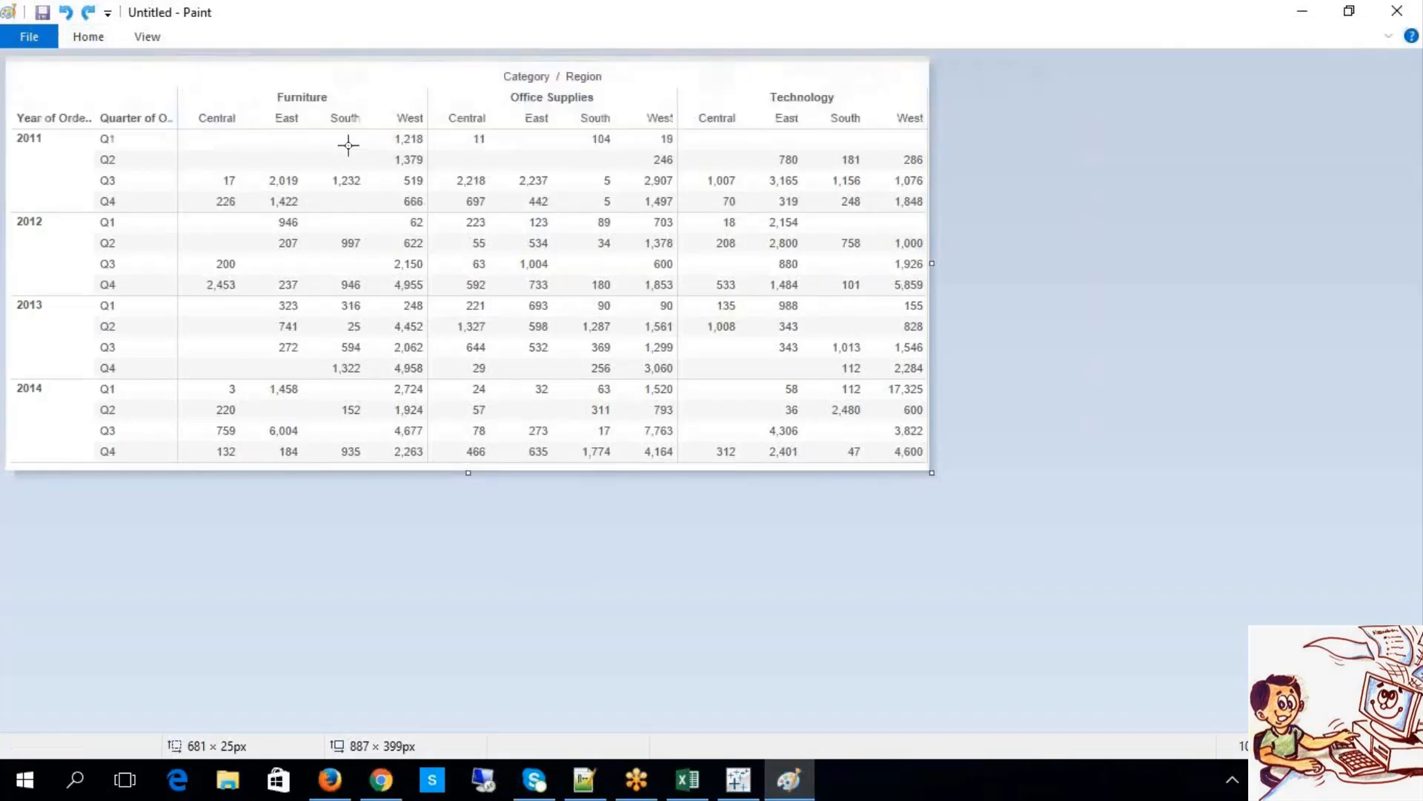
pyautogui.moveTo(173, 130); pyautogui.dragTo(428, 213)
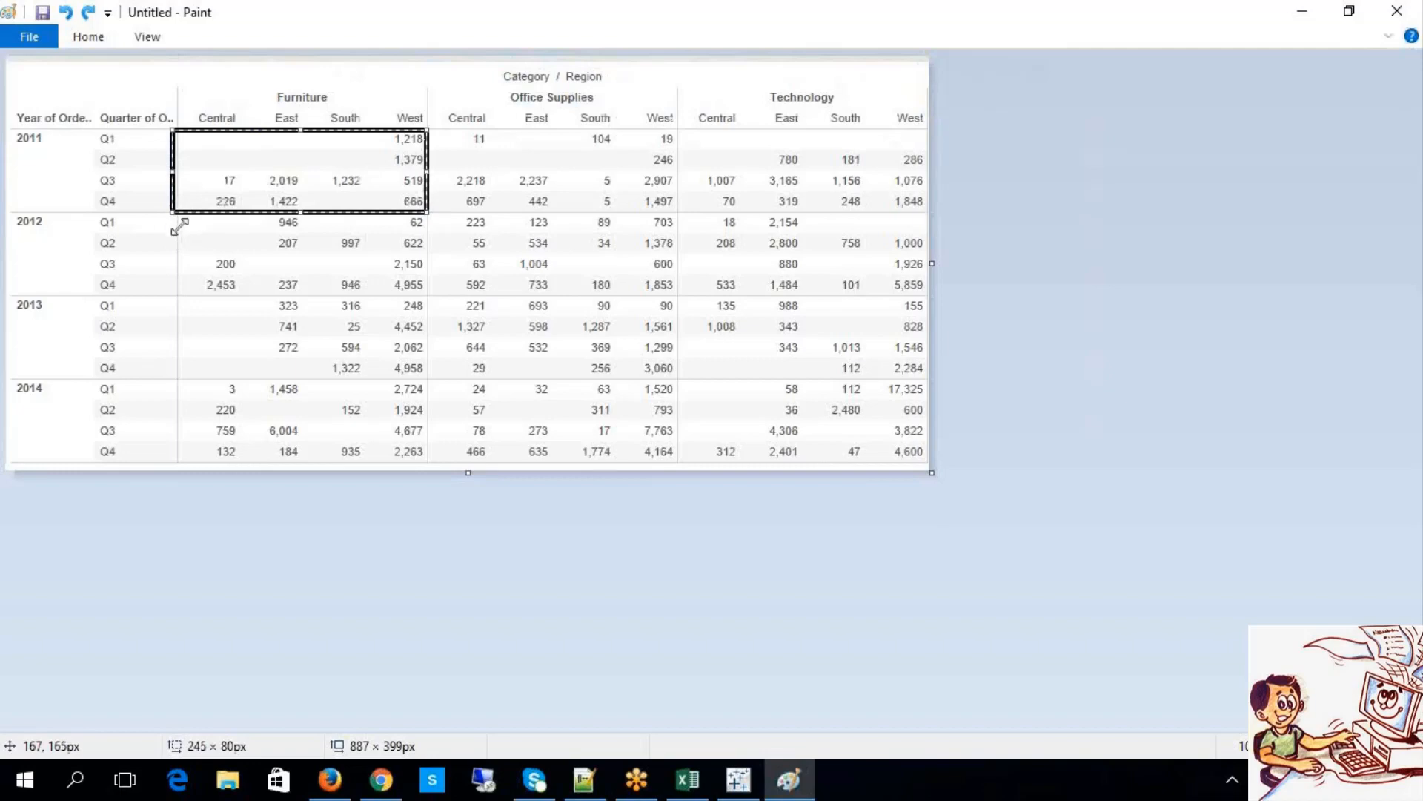
pyautogui.moveTo(426, 295); pyautogui.dragTo(173, 215)
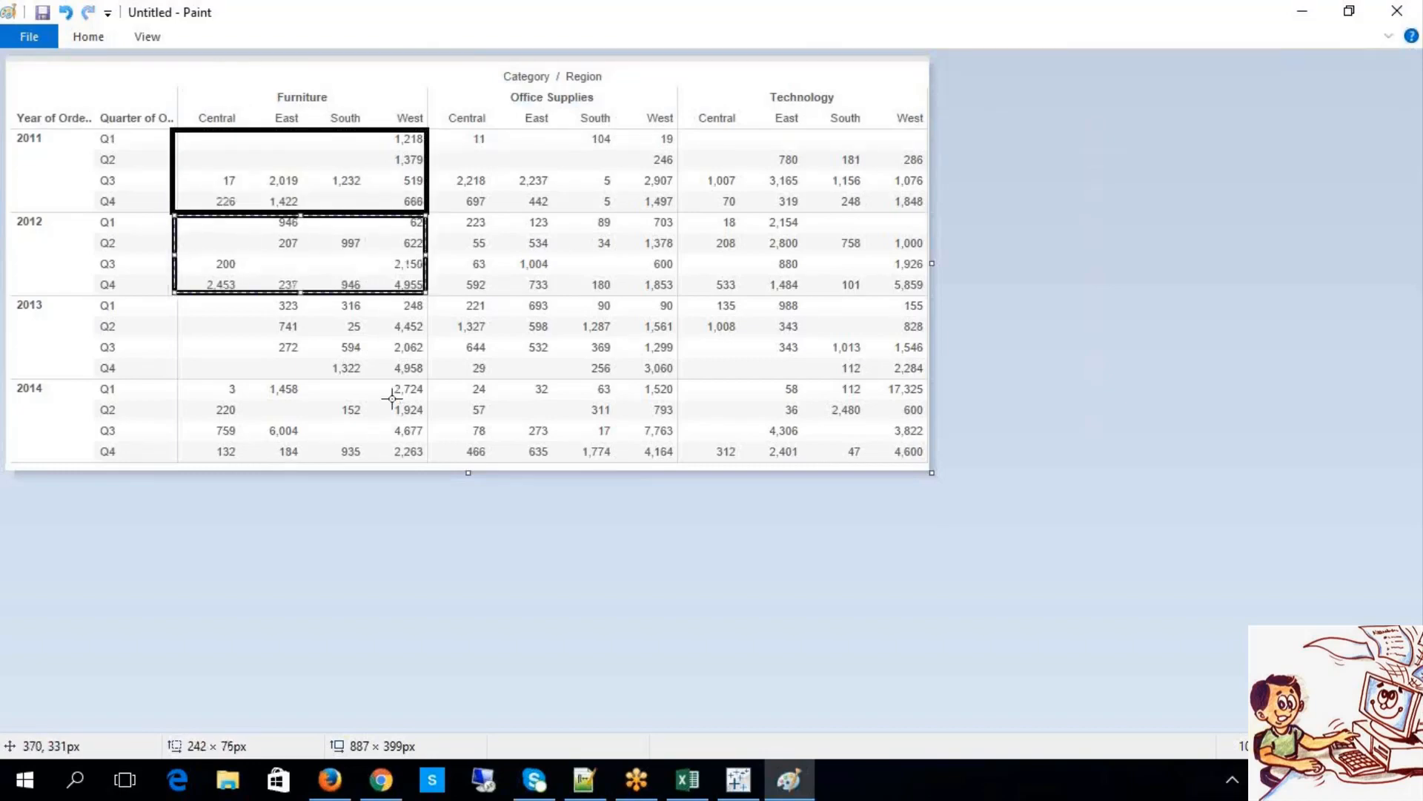
pyautogui.moveTo(429, 375); pyautogui.dragTo(175, 294)
pyautogui.moveTo(423, 461)
pyautogui.mouseDown()
pyautogui.moveTo(271, 371)
pyautogui.moveTo(173, 377)
pyautogui.mouseUp()
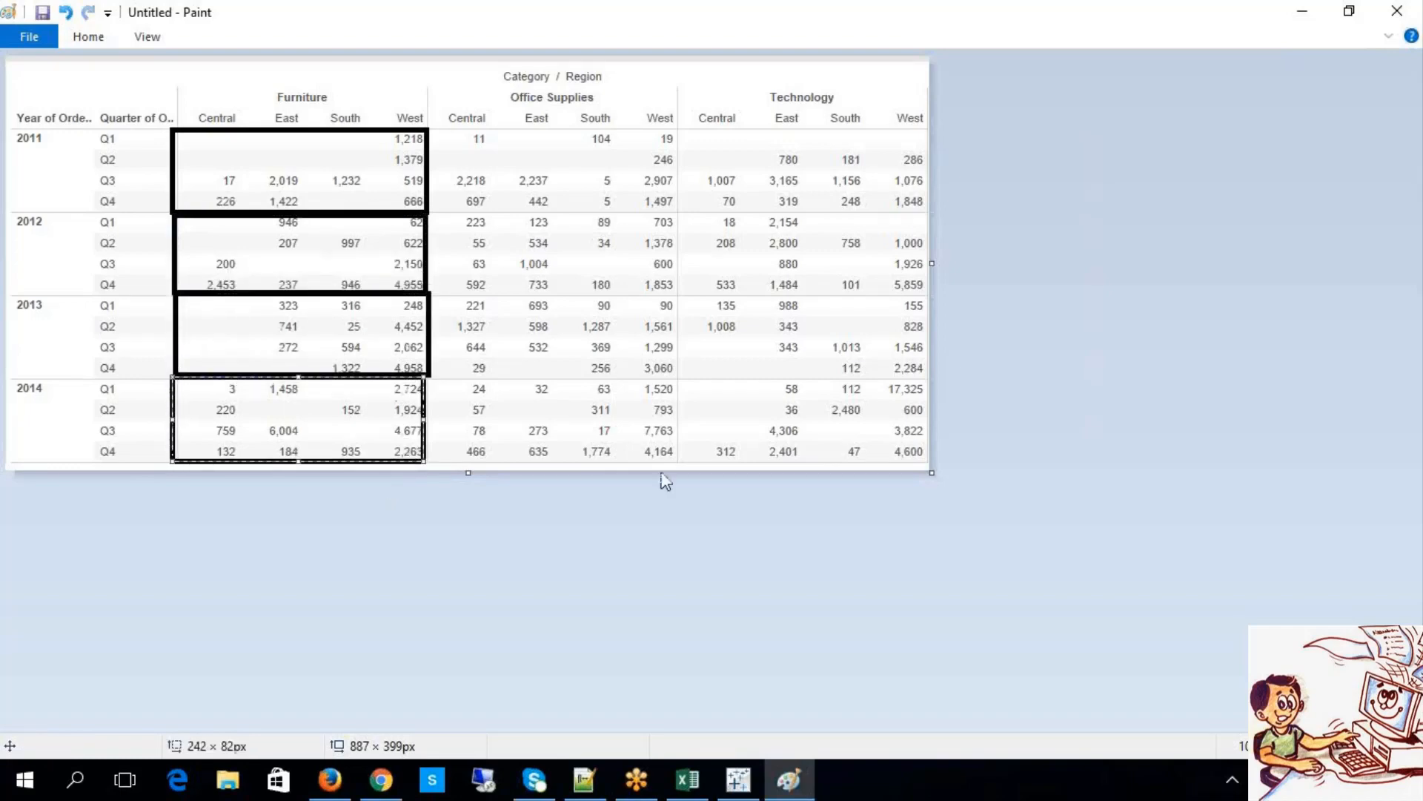
# Step: Draw rectangles around the Office Supplies 2013, Technology 2014 and Office Supplies 2012 panes and the single Technology cell 208
pyautogui.moveTo(676, 376)
pyautogui.mouseDown()
pyautogui.moveTo(543, 293)
pyautogui.moveTo(429, 297)
pyautogui.mouseUp()
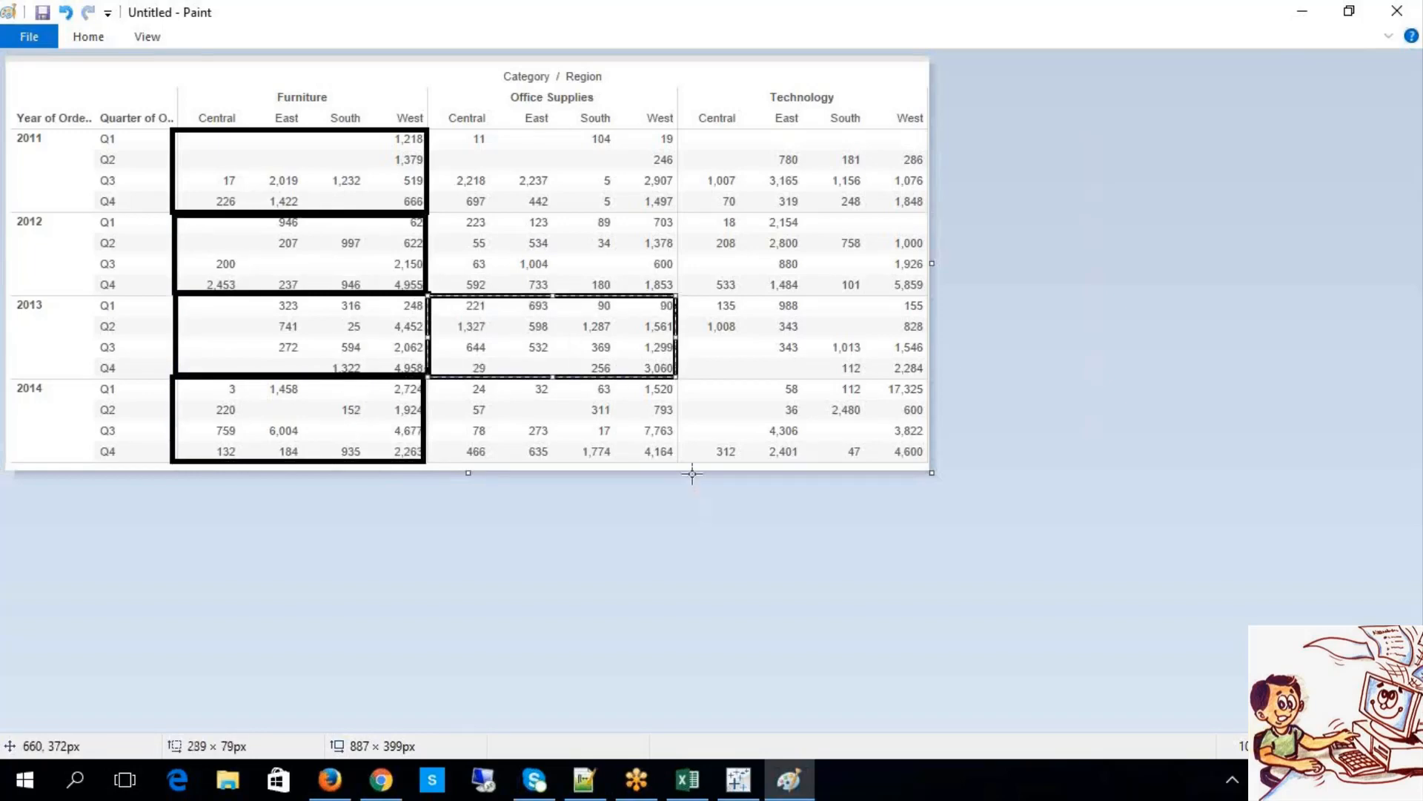
pyautogui.moveTo(691, 231); pyautogui.dragTo(754, 252)
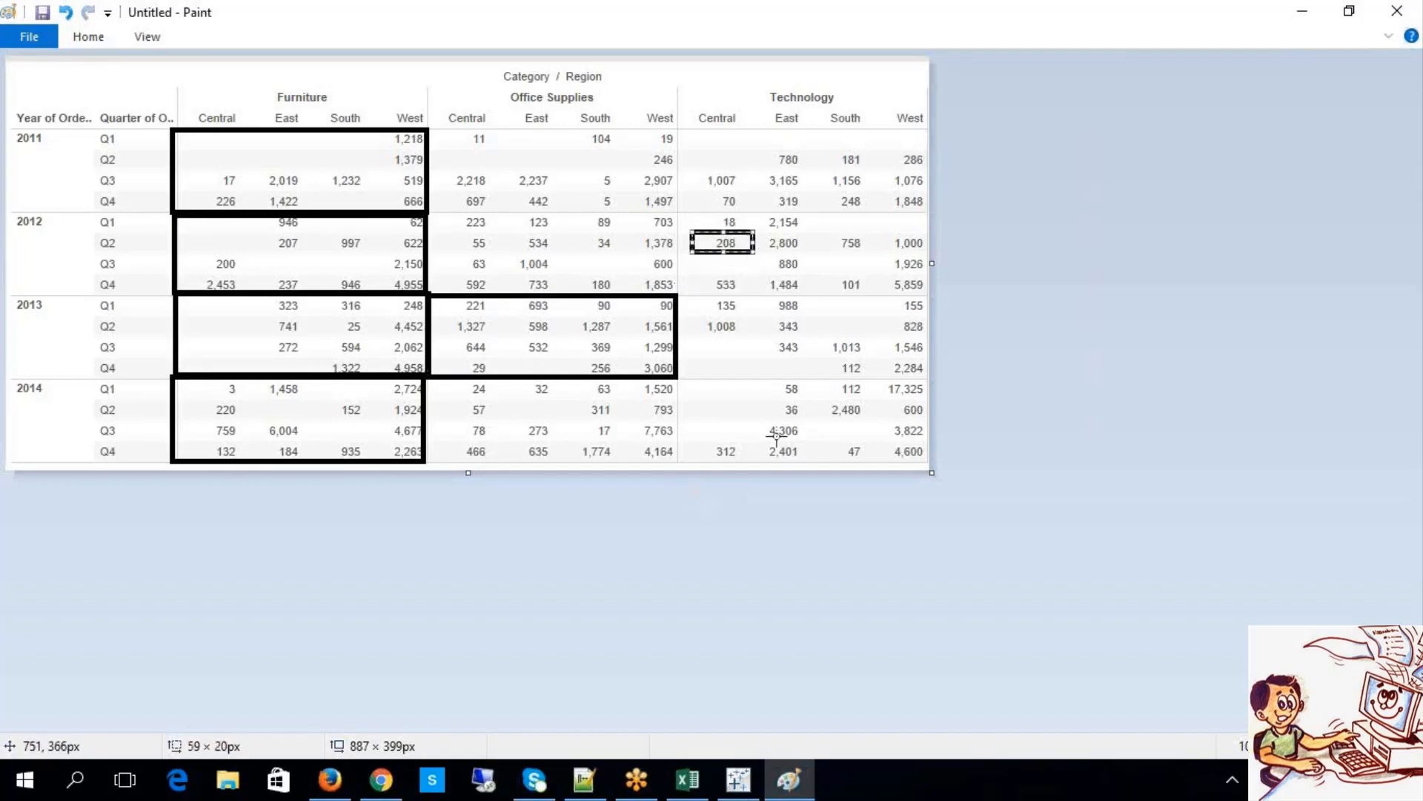
pyautogui.moveTo(676, 378); pyautogui.dragTo(927, 467)
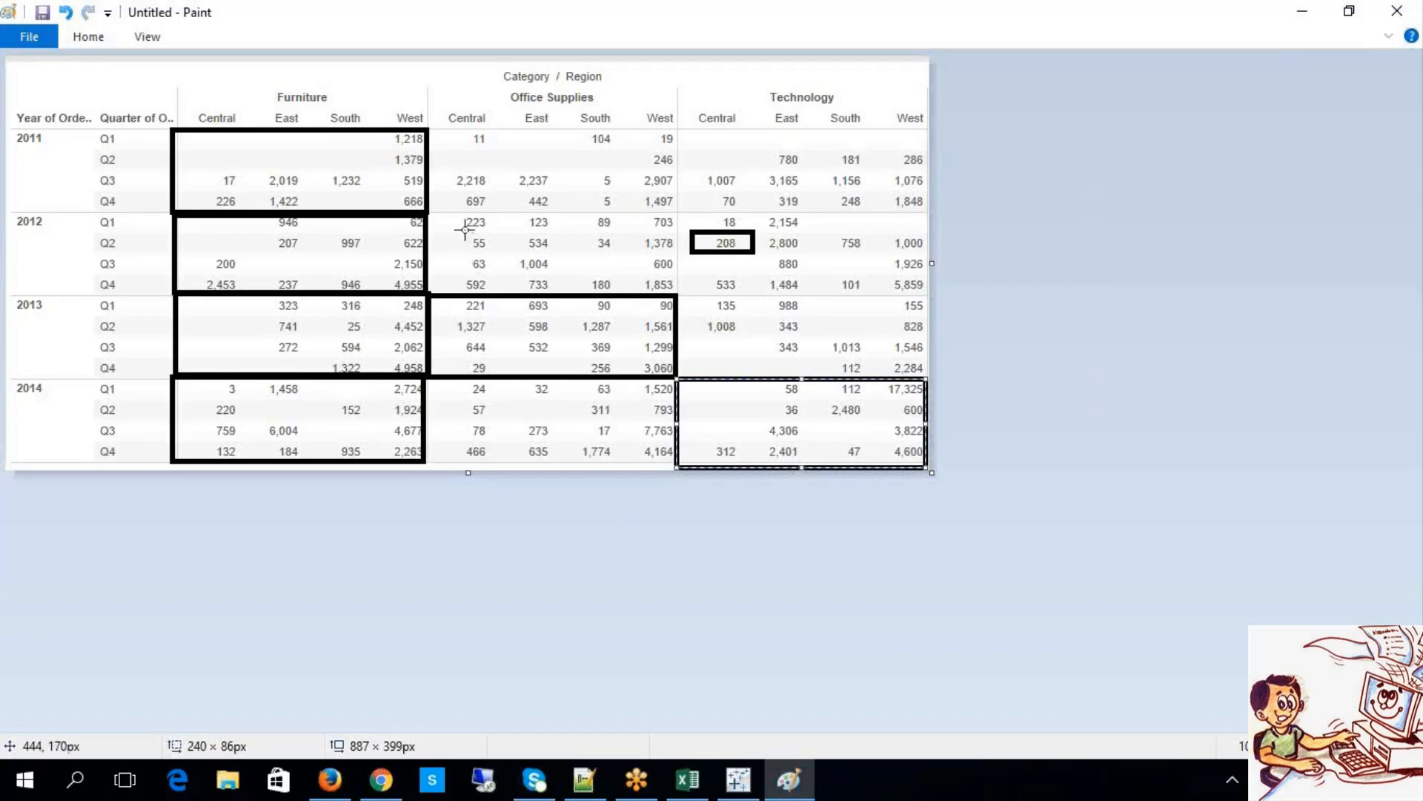
pyautogui.moveTo(432, 212); pyautogui.dragTo(677, 294)
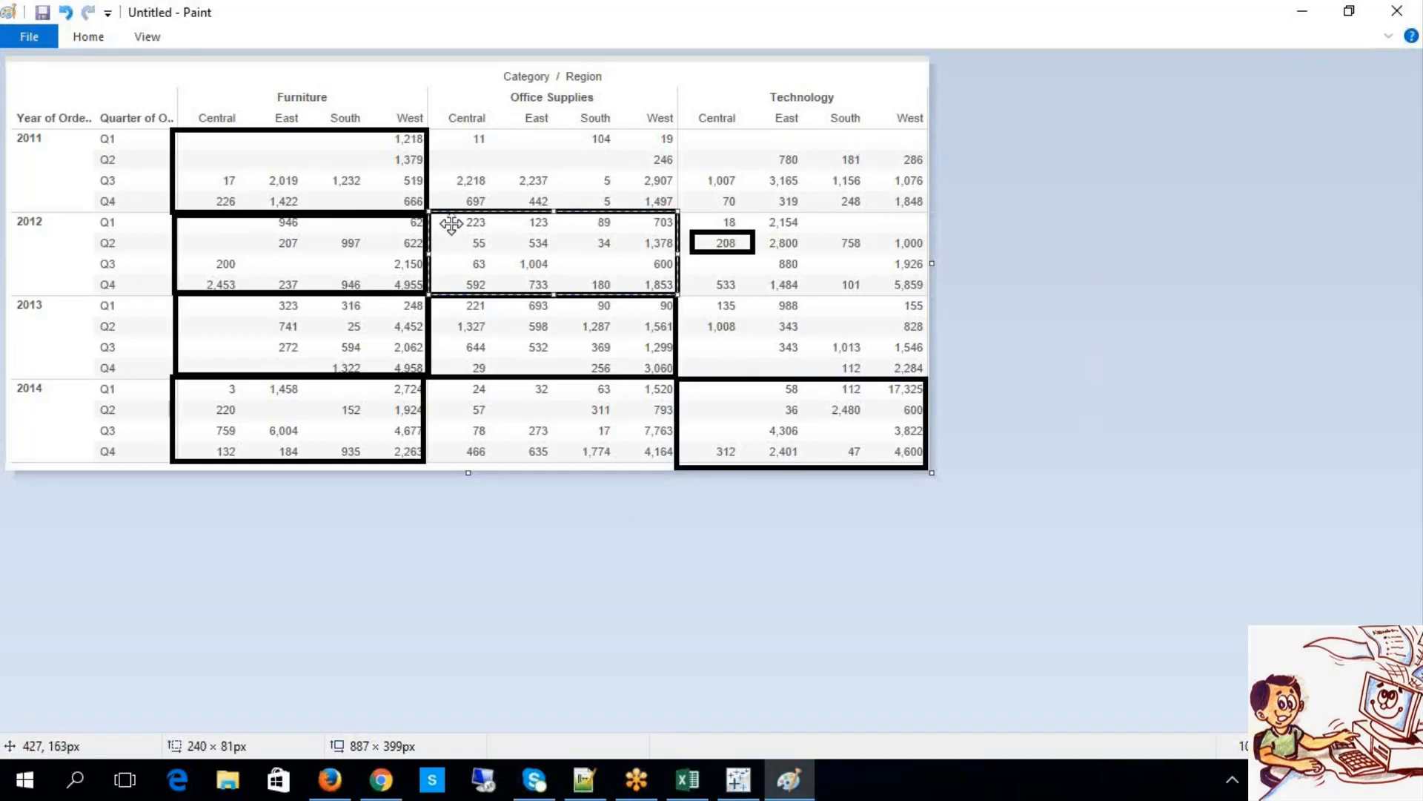
# Step: Inside the Office Supplies 2012 pane, draw a horizontal line under Q1 and a vertical line after the Central column
pyautogui.click(88, 36)
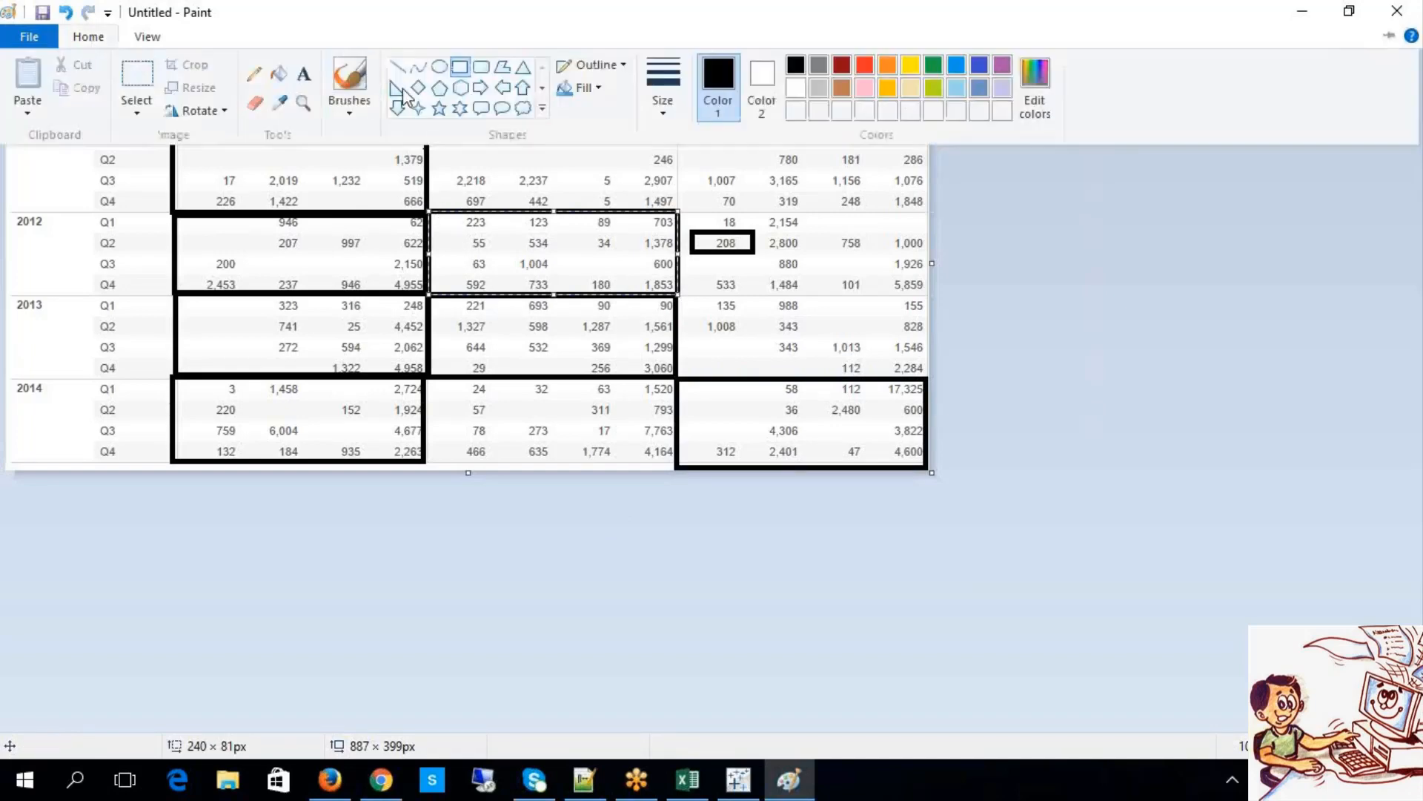
pyautogui.click(437, 206)
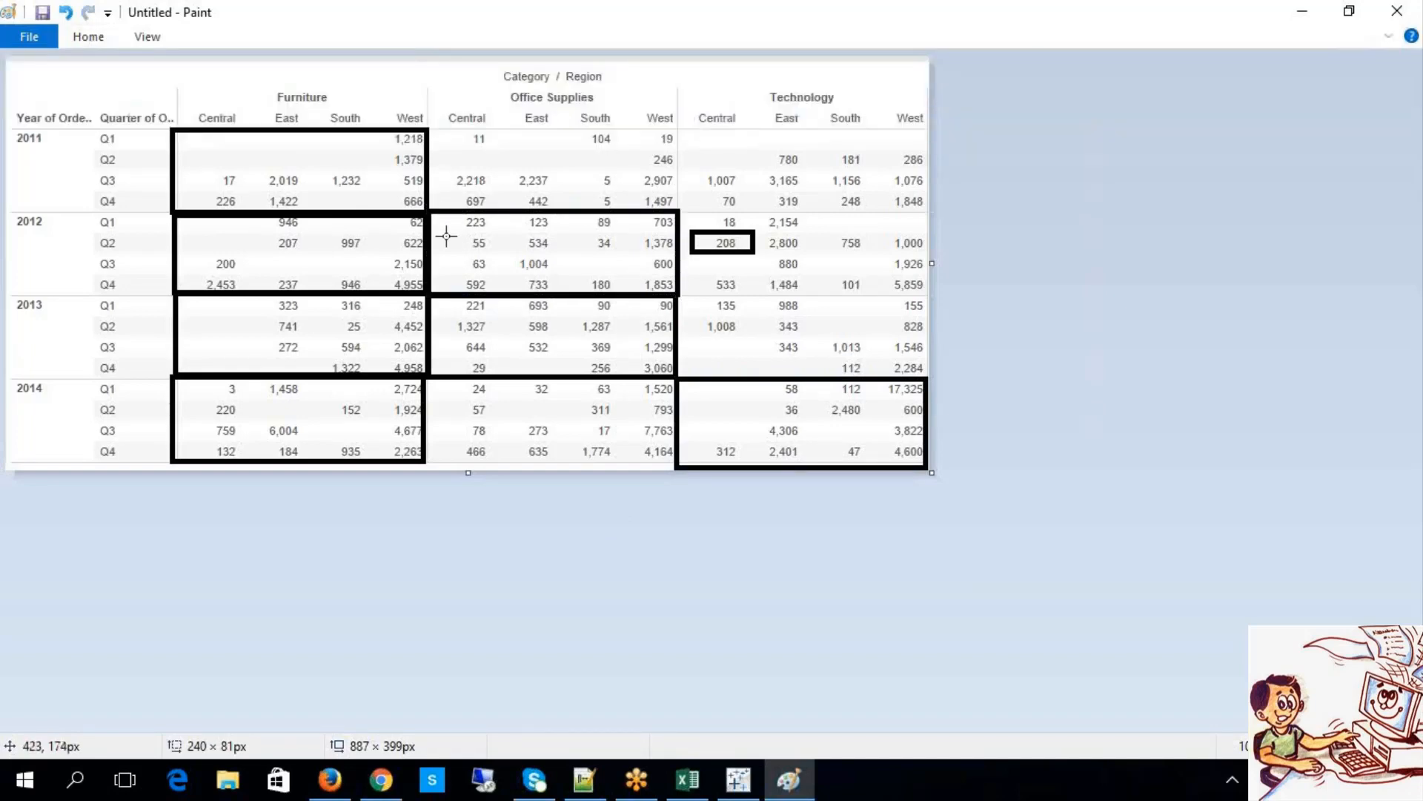
pyautogui.moveTo(442, 233)
pyautogui.mouseDown()
pyautogui.moveTo(572, 259)
pyautogui.moveTo(686, 229)
pyautogui.moveTo(674, 229)
pyautogui.mouseUp()
pyautogui.moveTo(494, 216)
pyautogui.mouseDown()
pyautogui.moveTo(512, 263)
pyautogui.moveTo(492, 293)
pyautogui.mouseUp()
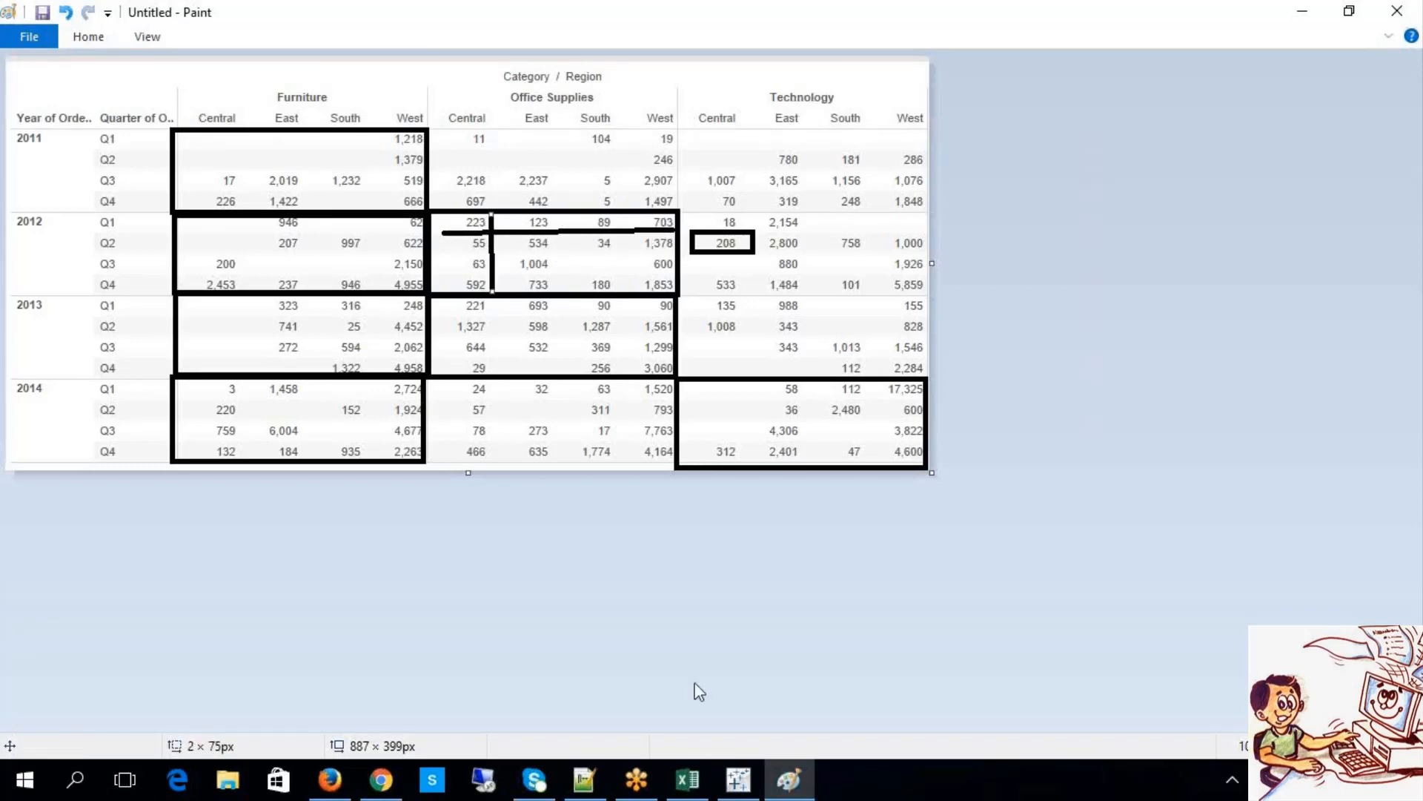
# Step: Switch to the Tableau help page and examine the Pane options through Pane (Across then Down) and the Cell section
pyautogui.click(391, 783)
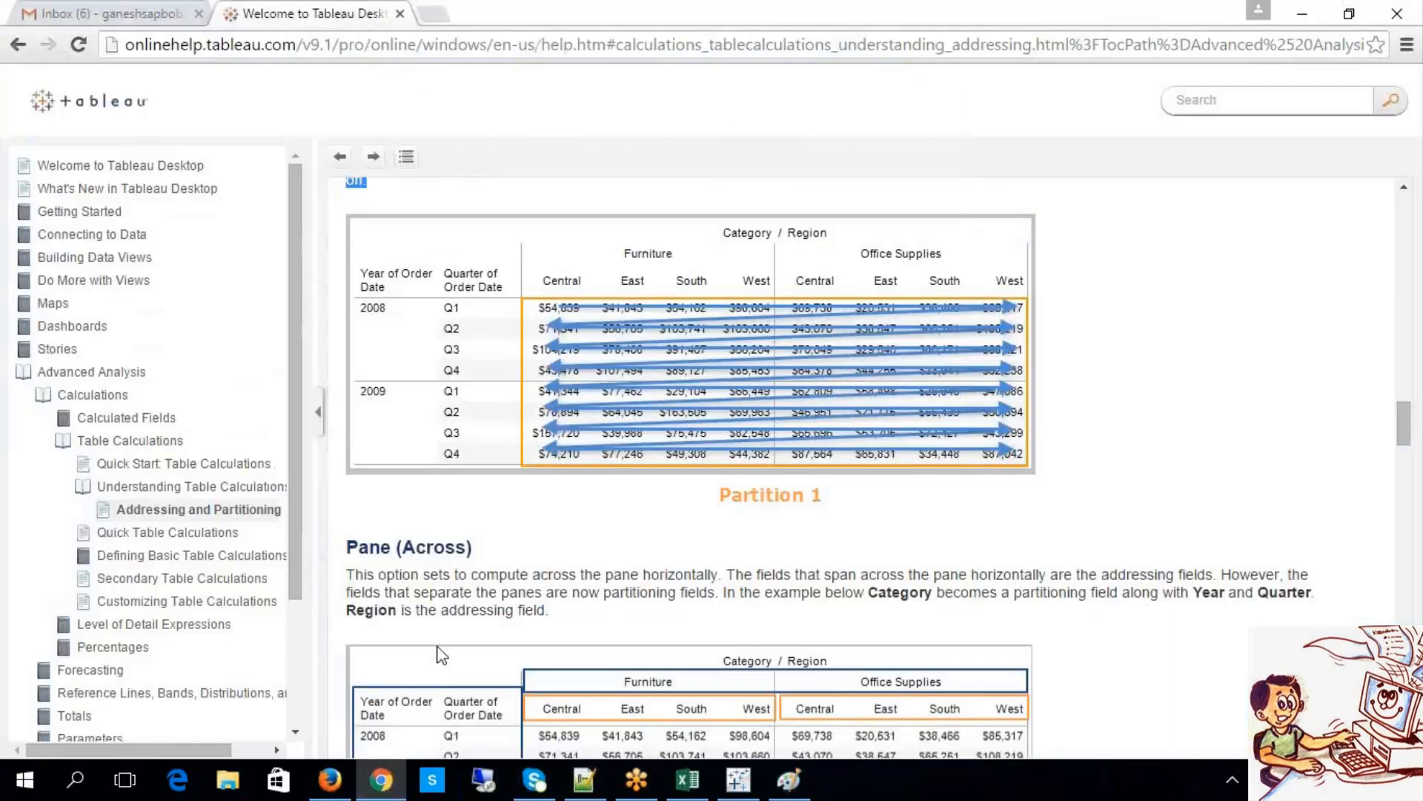
pyautogui.scroll(-15, 644, 334)
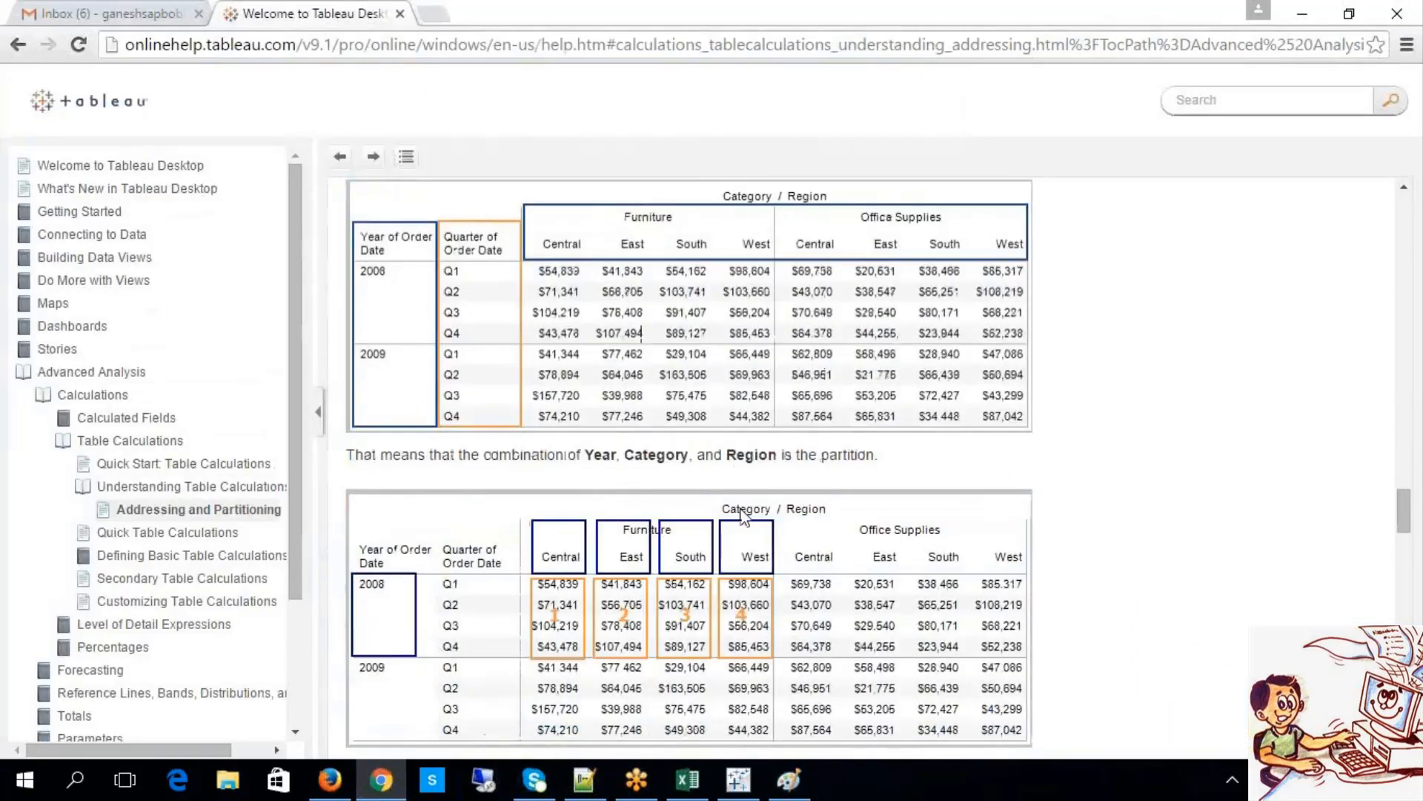
pyautogui.scroll(-4, 743, 515)
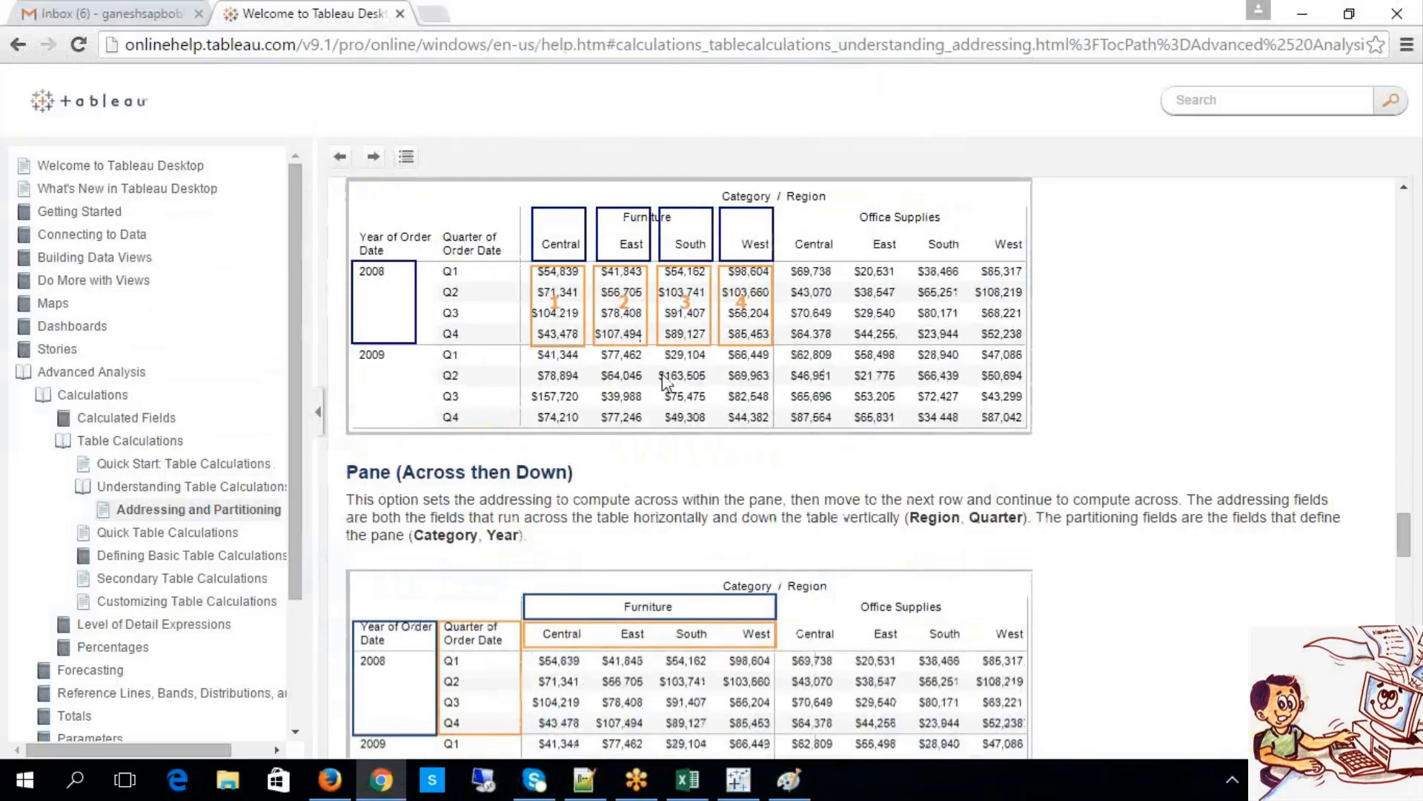
pyautogui.scroll(-6, 662, 380)
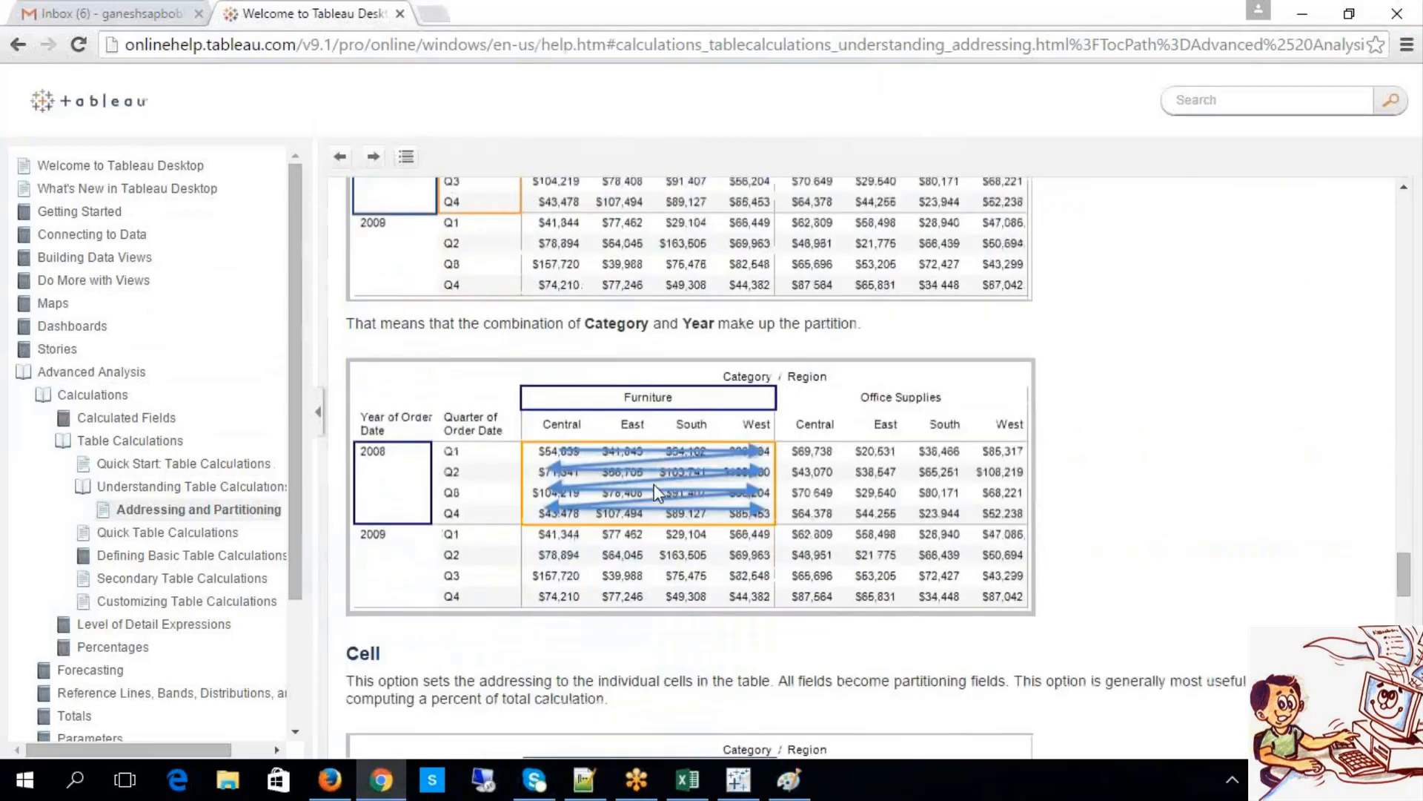
pyautogui.scroll(3, 655, 489)
pyautogui.scroll(-3, 679, 558)
pyautogui.scroll(-1, 678, 557)
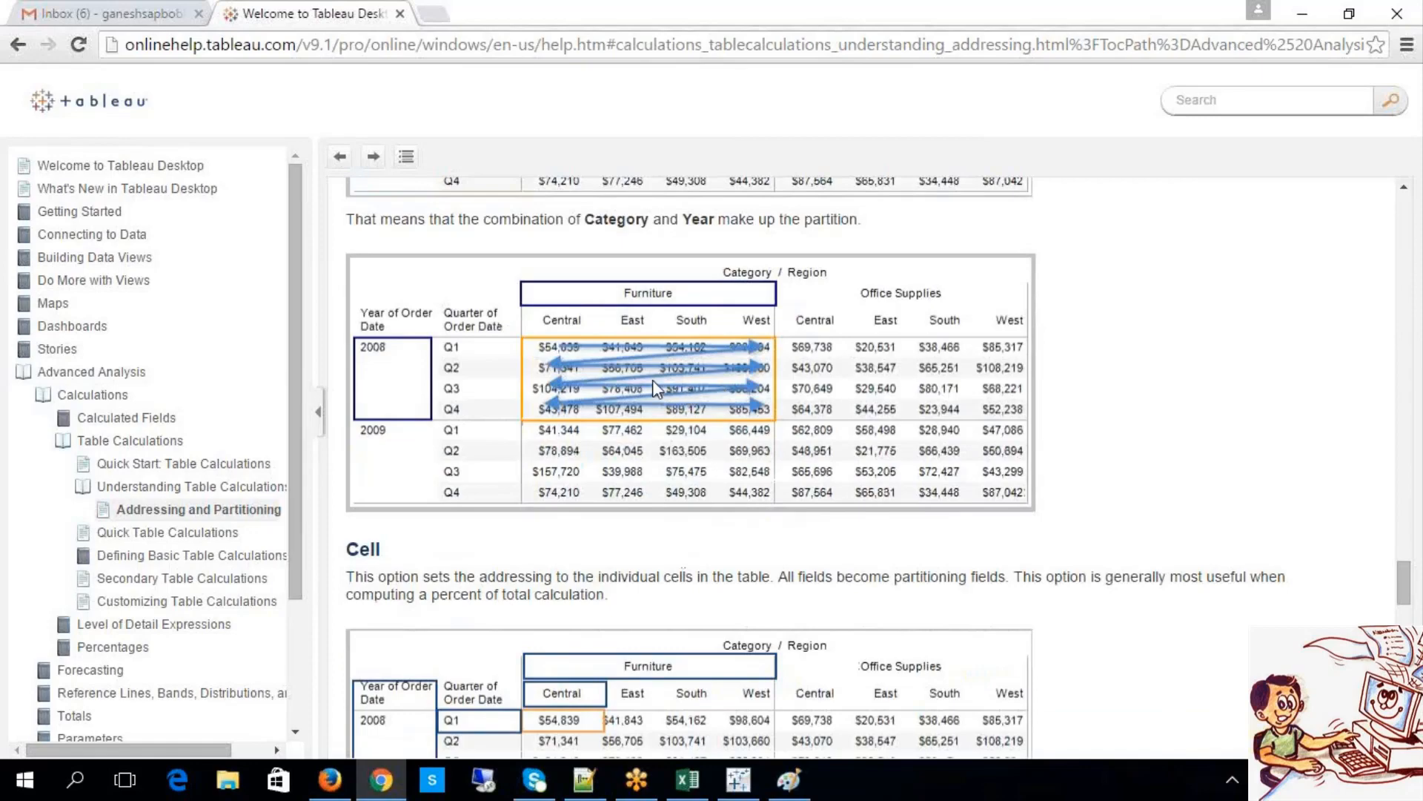
pyautogui.scroll(-1, 675, 387)
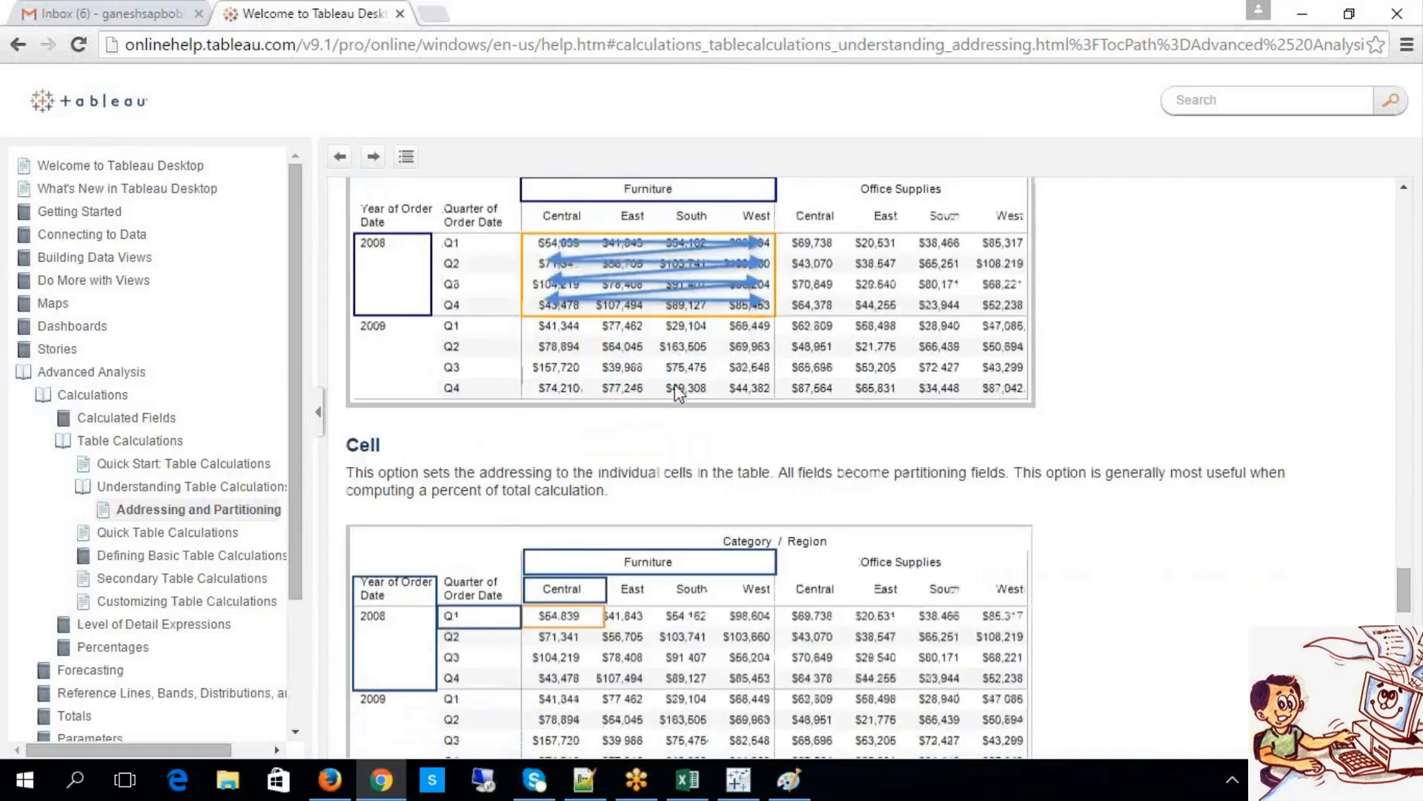
pyautogui.scroll(4, 678, 393)
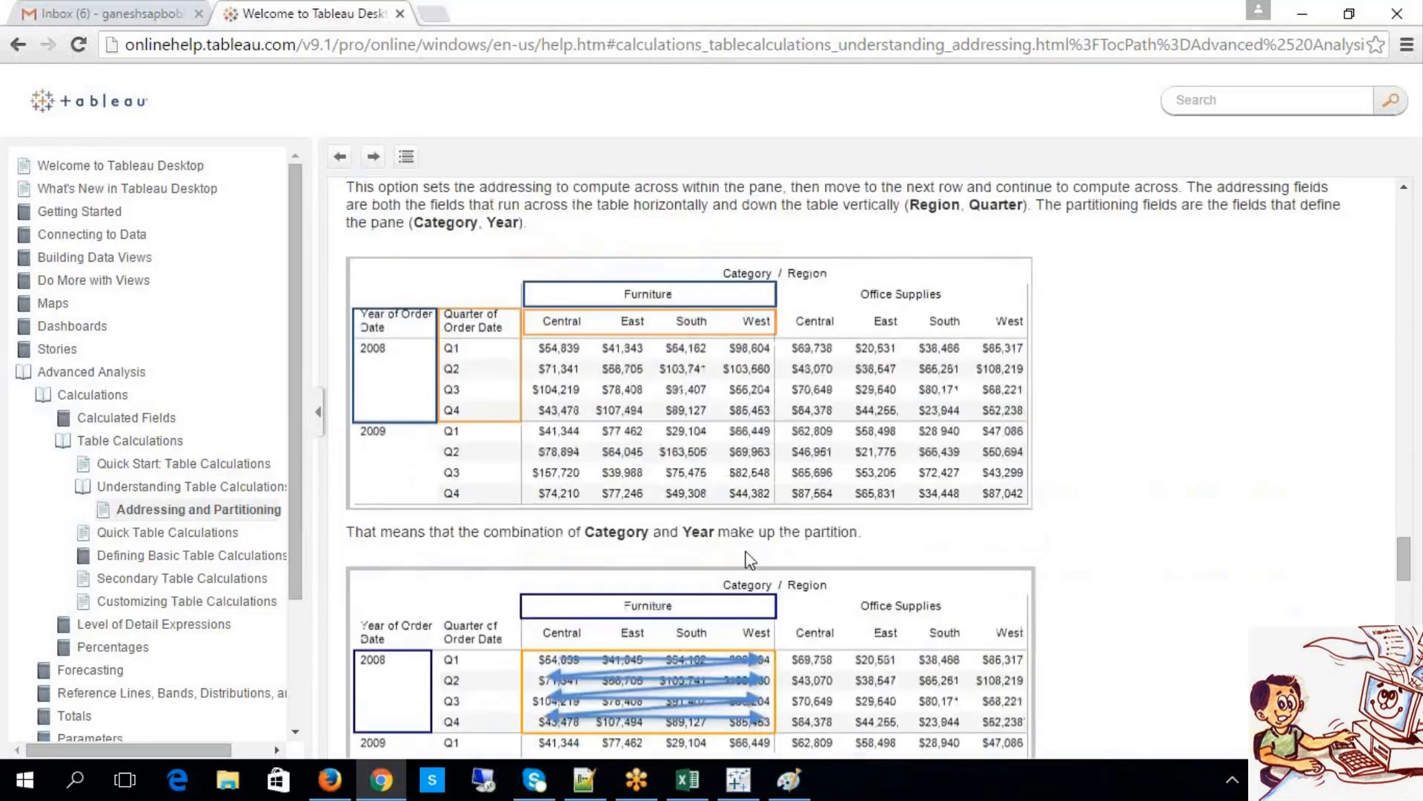
# Step: Switch to the Excel notes and highlight the Table and Pane option lines 3 and 4 under Table Calculation, leaving the text unchanged
pyautogui.click(687, 780)
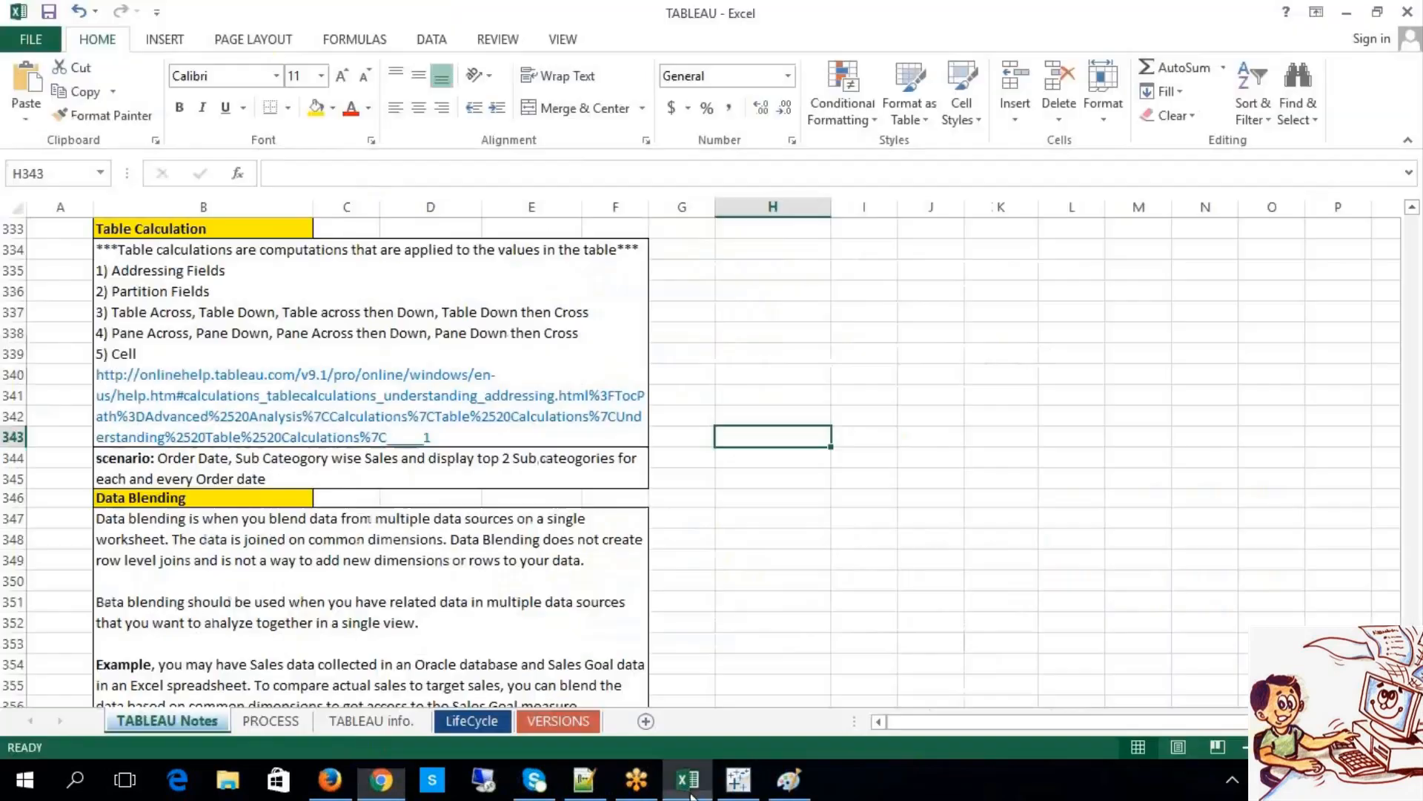
pyautogui.doubleClick(295, 334)
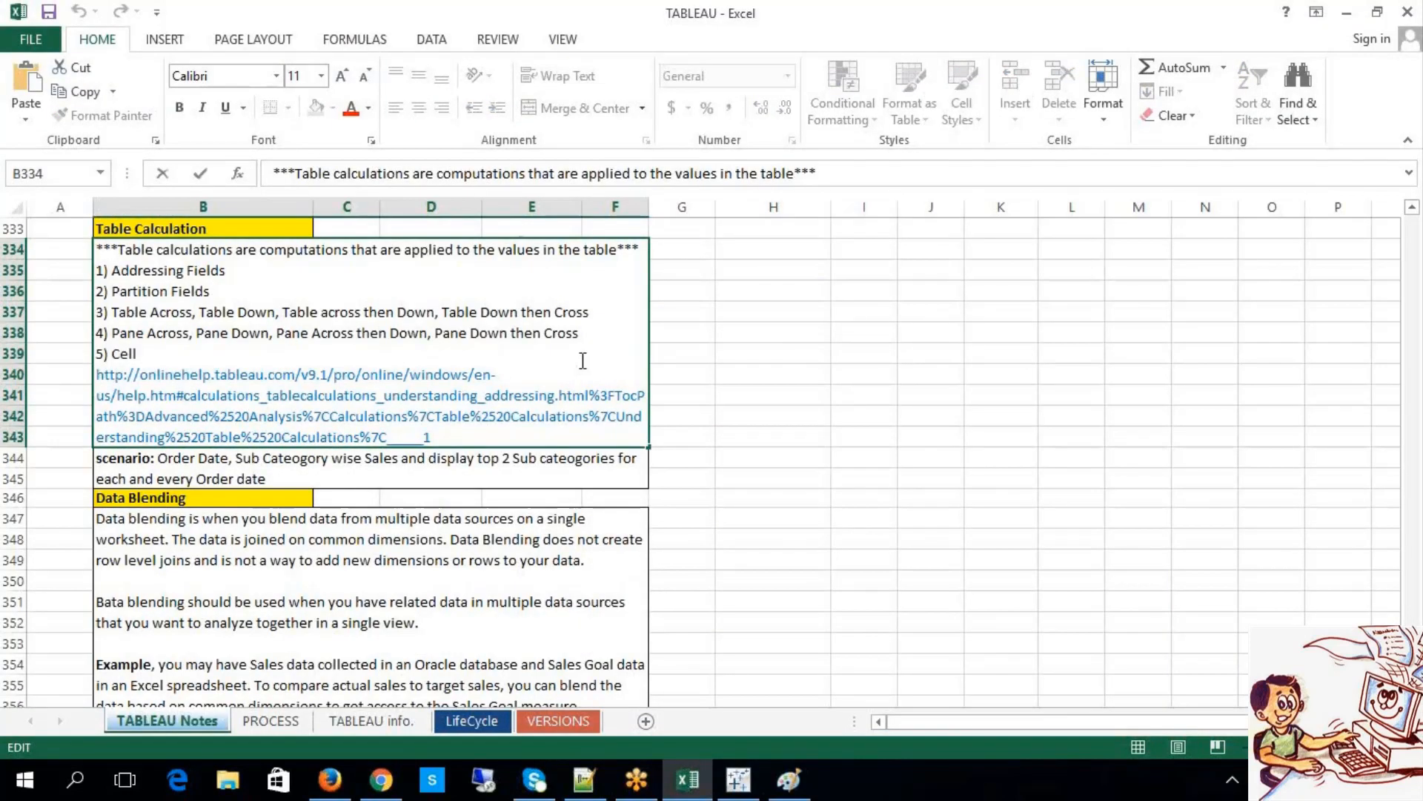
pyautogui.moveTo(577, 333); pyautogui.dragTo(96, 311)
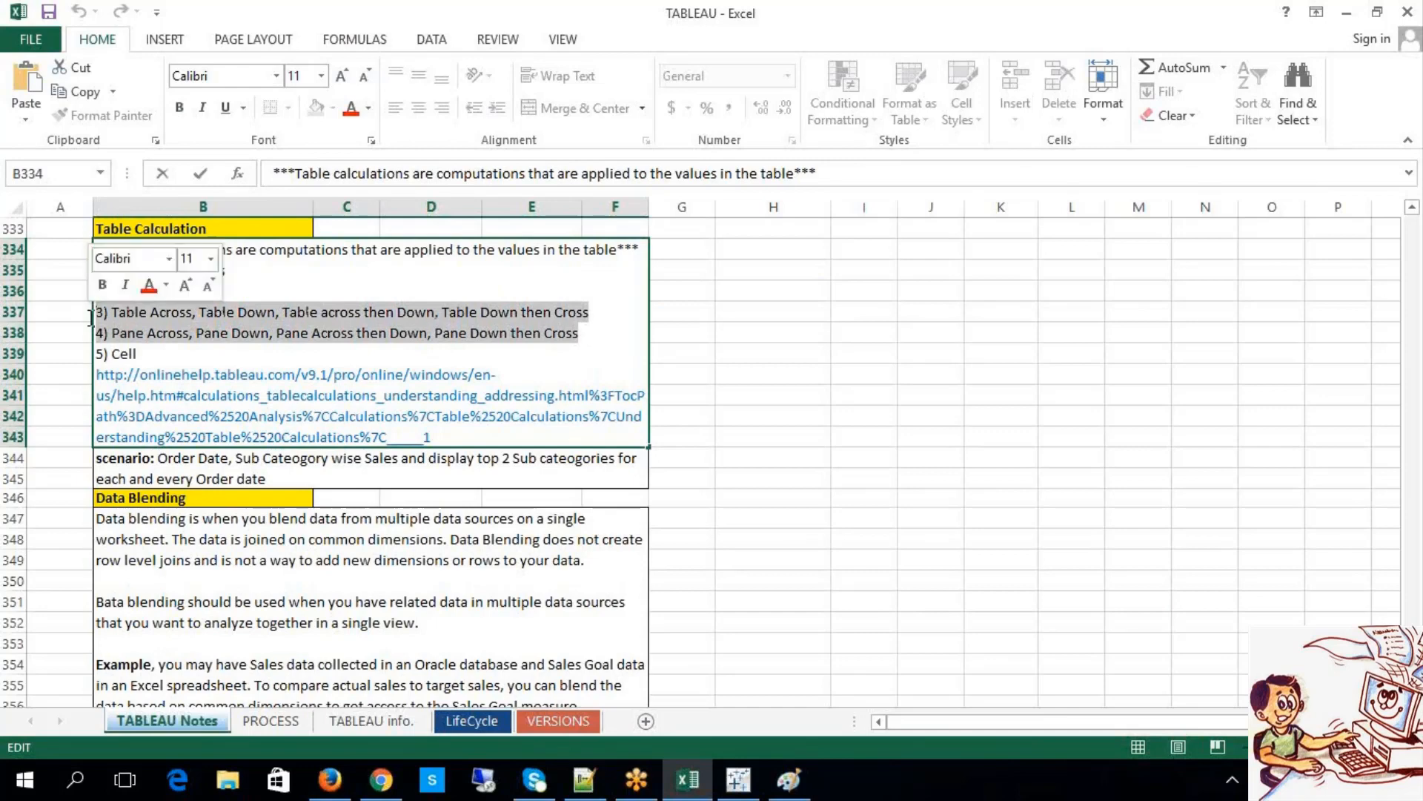
pyautogui.click(836, 539)
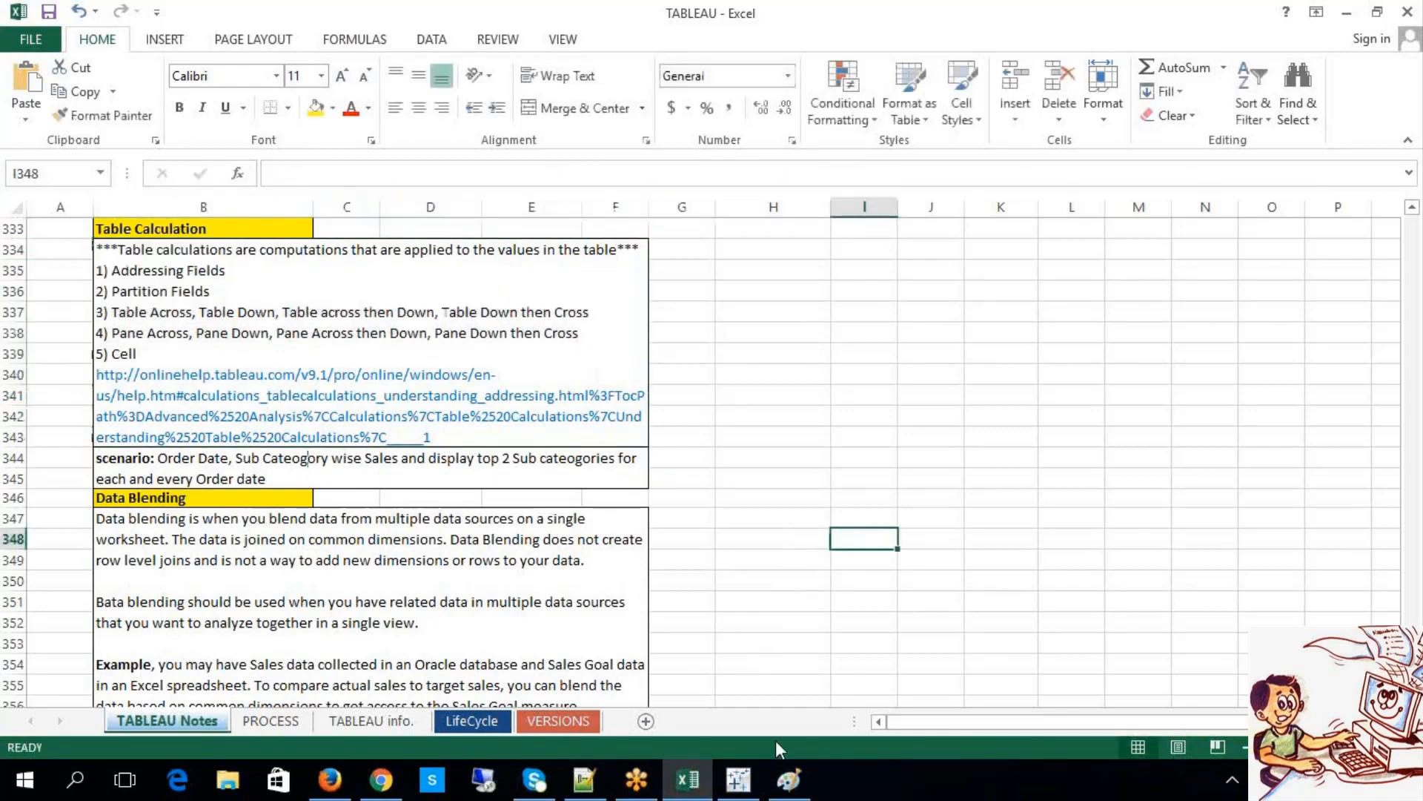
# Step: Switch to Tableau, clear the crosstab selection and filter Region to East and South
pyautogui.click(741, 778)
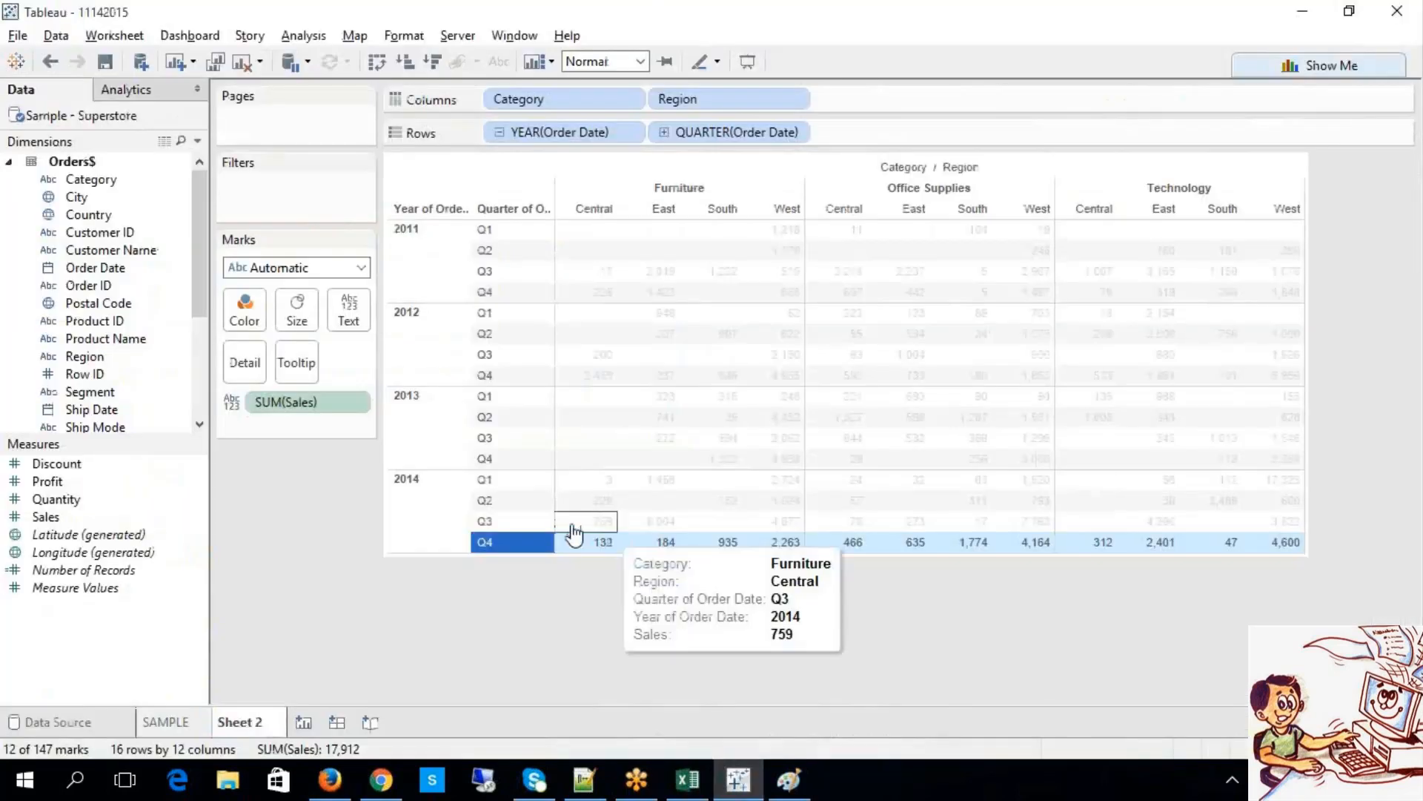
pyautogui.click(639, 680)
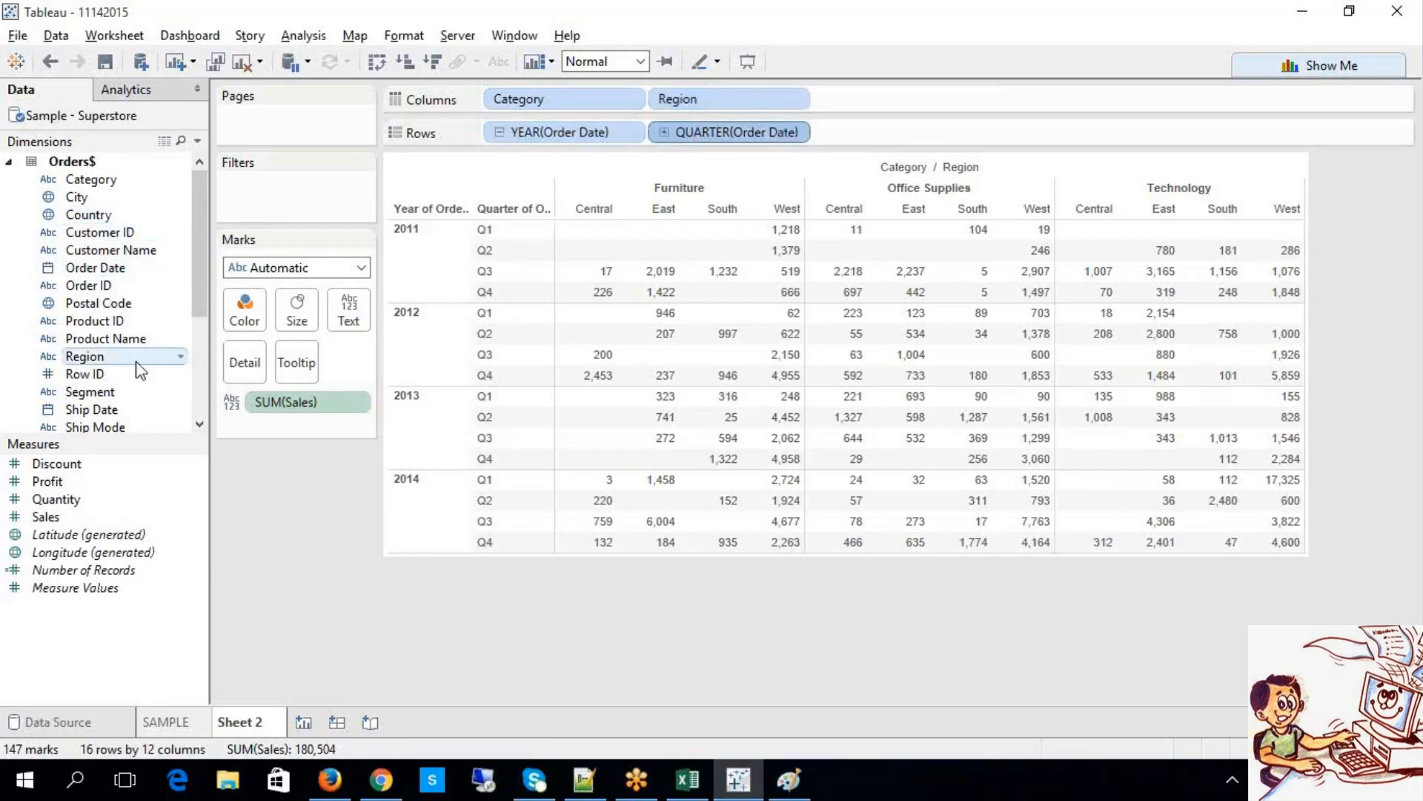
pyautogui.moveTo(83, 357); pyautogui.dragTo(247, 200)
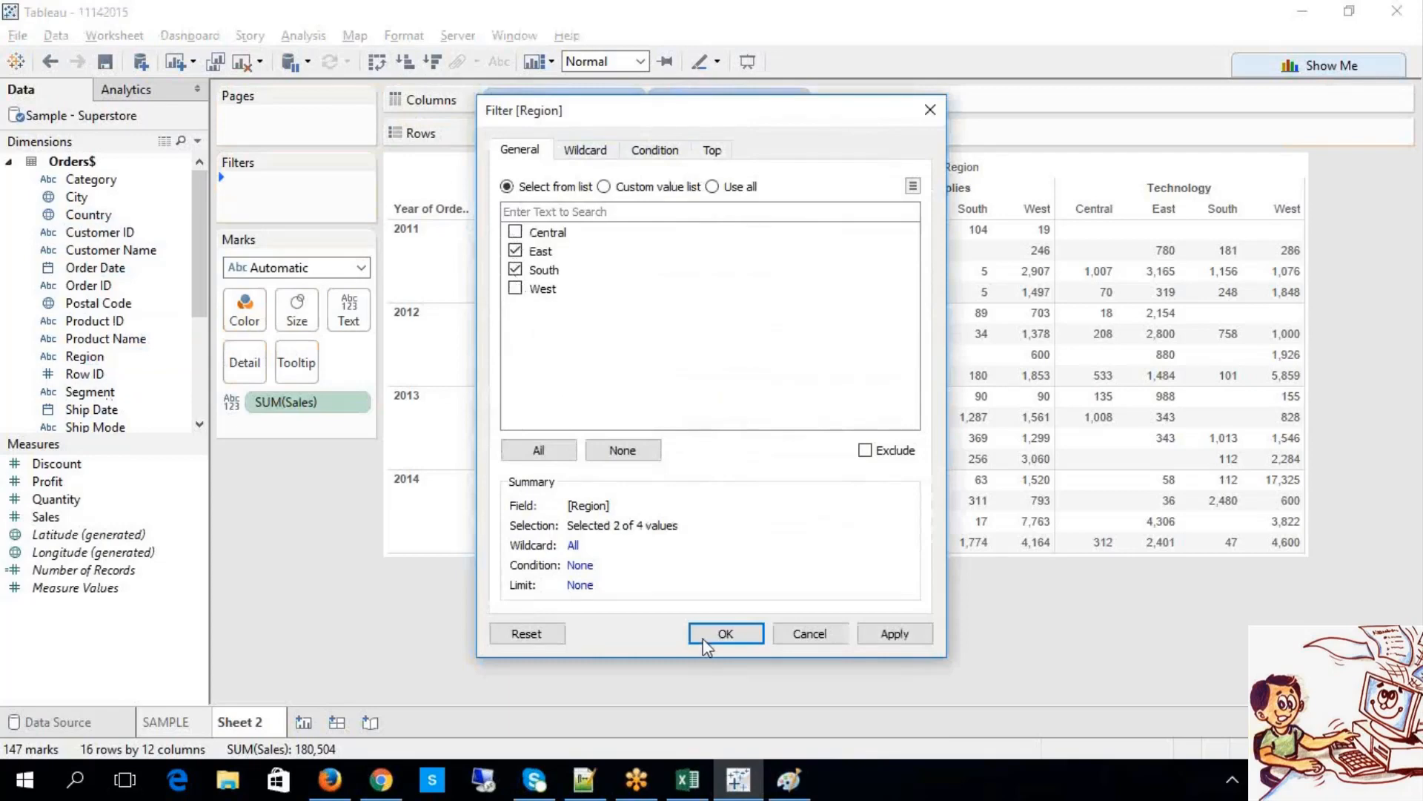
pyautogui.click(725, 633)
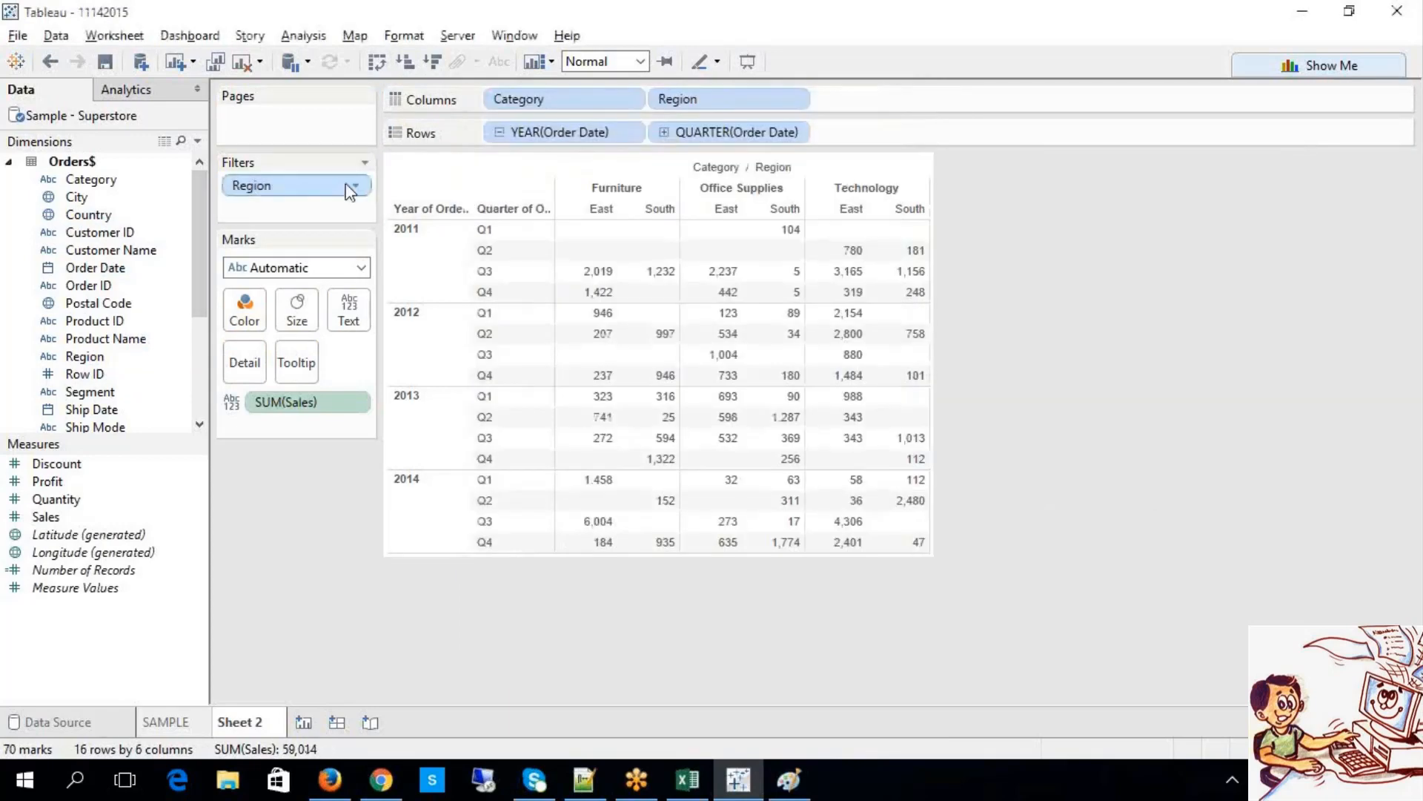
# Step: Edit the Region filter to include West as well
pyautogui.click(355, 185)
pyautogui.click(378, 210)
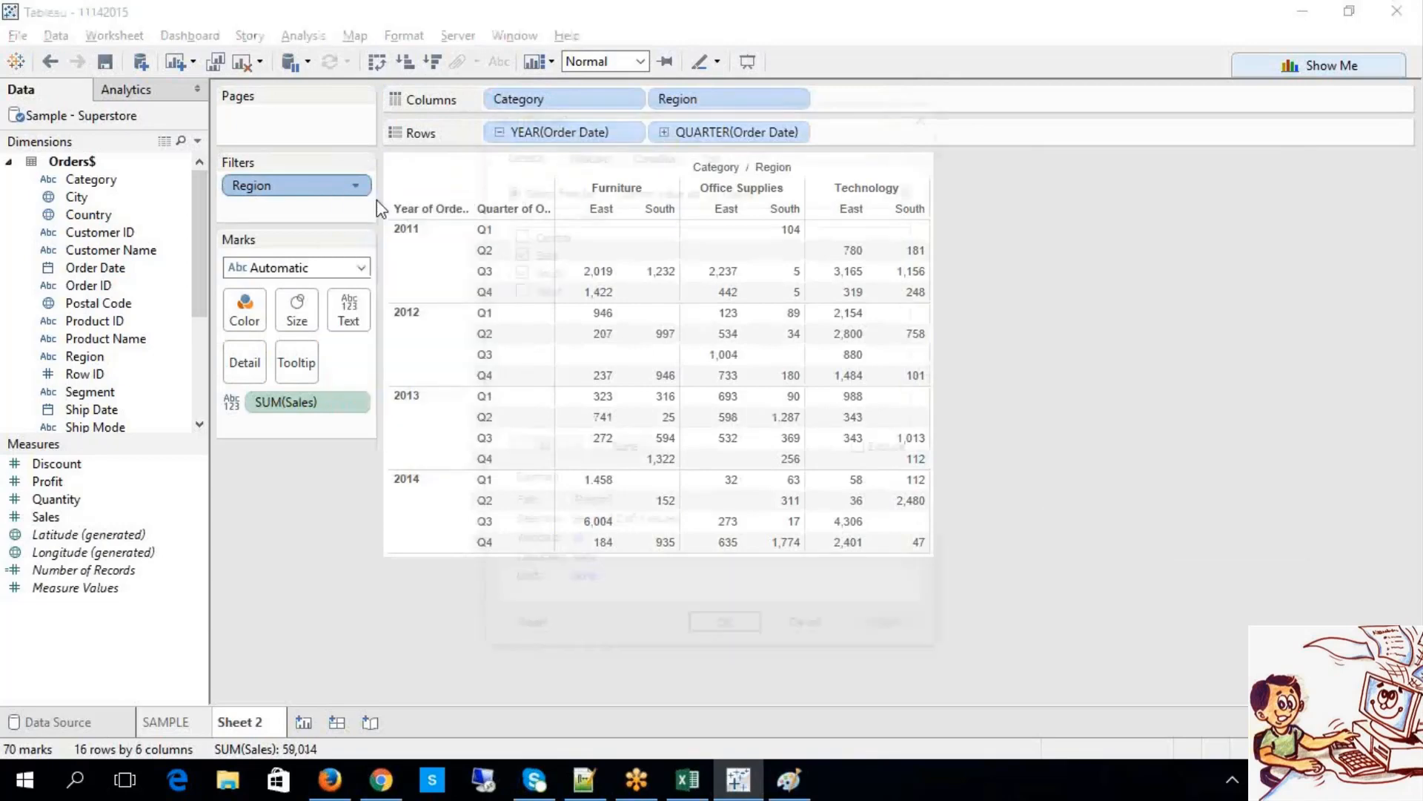
pyautogui.click(516, 288)
pyautogui.click(748, 635)
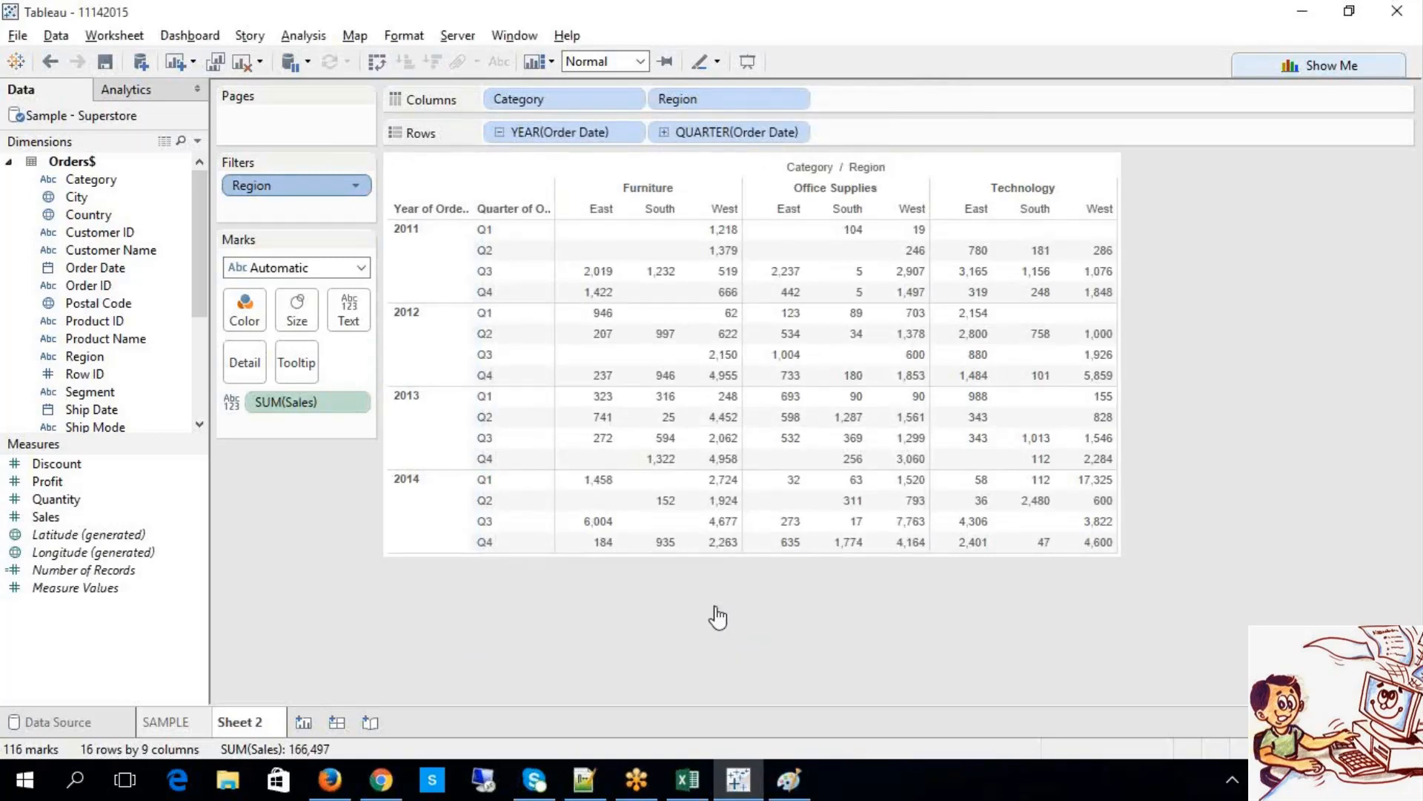
# Step: Edit the Region filter to add Central and exclude East
pyautogui.rightClick(251, 195)
pyautogui.click(295, 212)
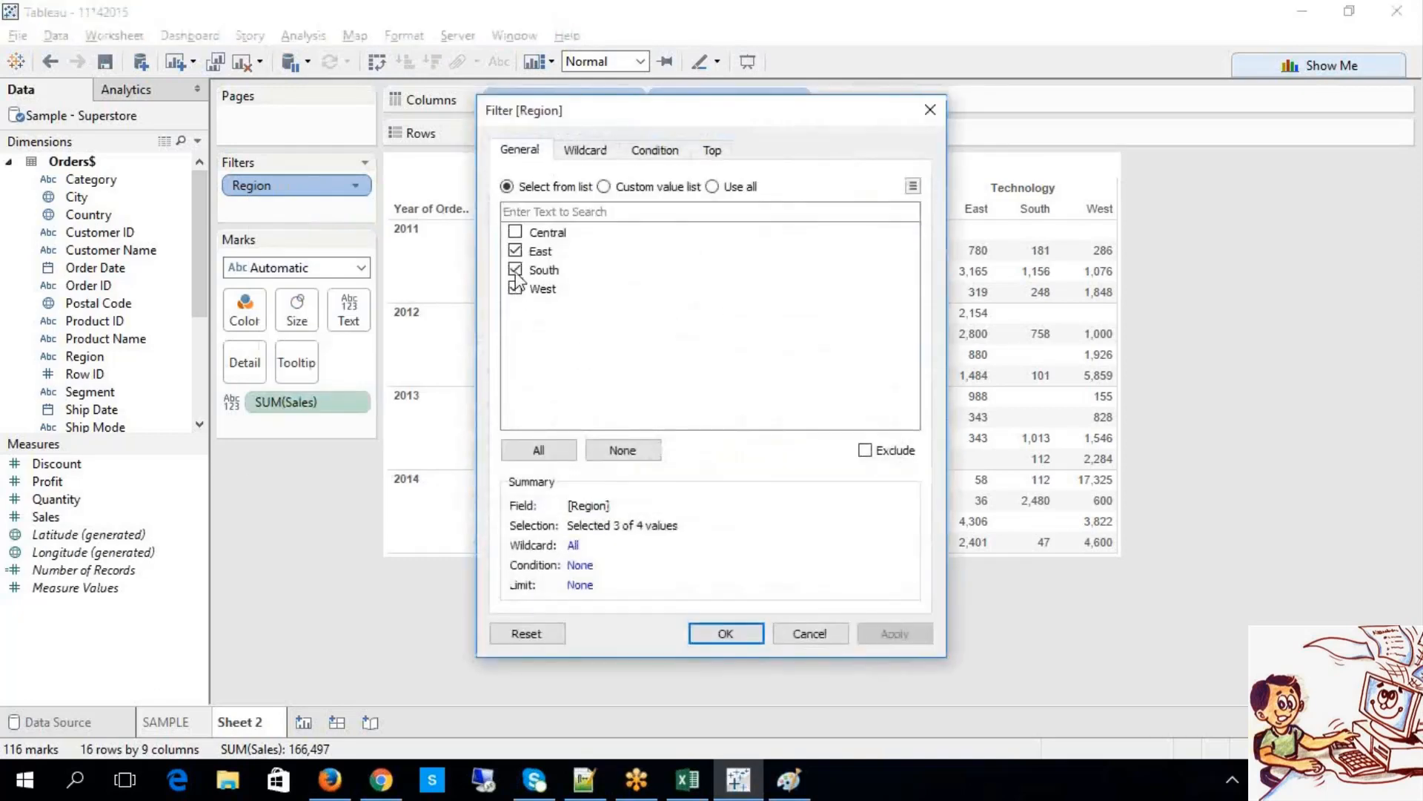
pyautogui.click(516, 250)
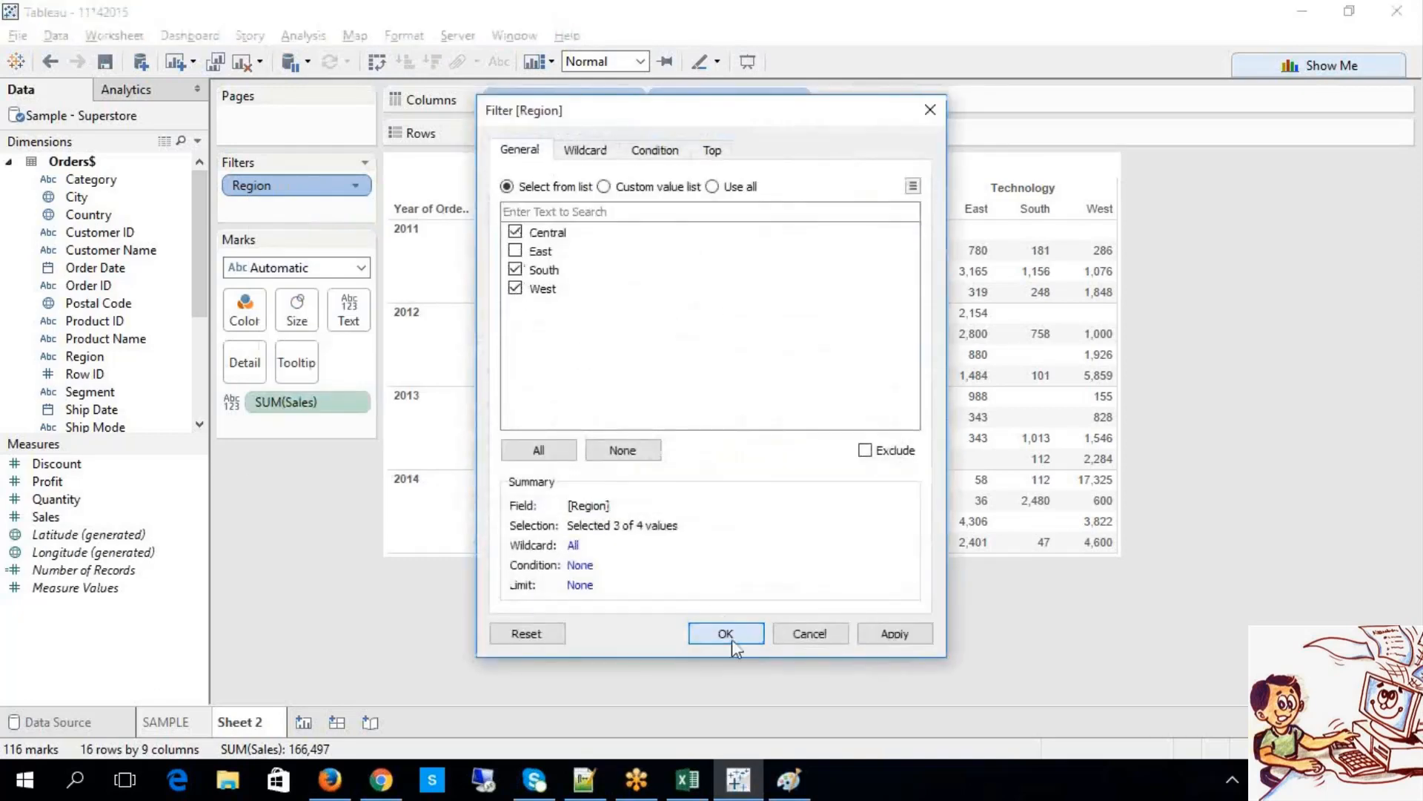
pyautogui.click(731, 642)
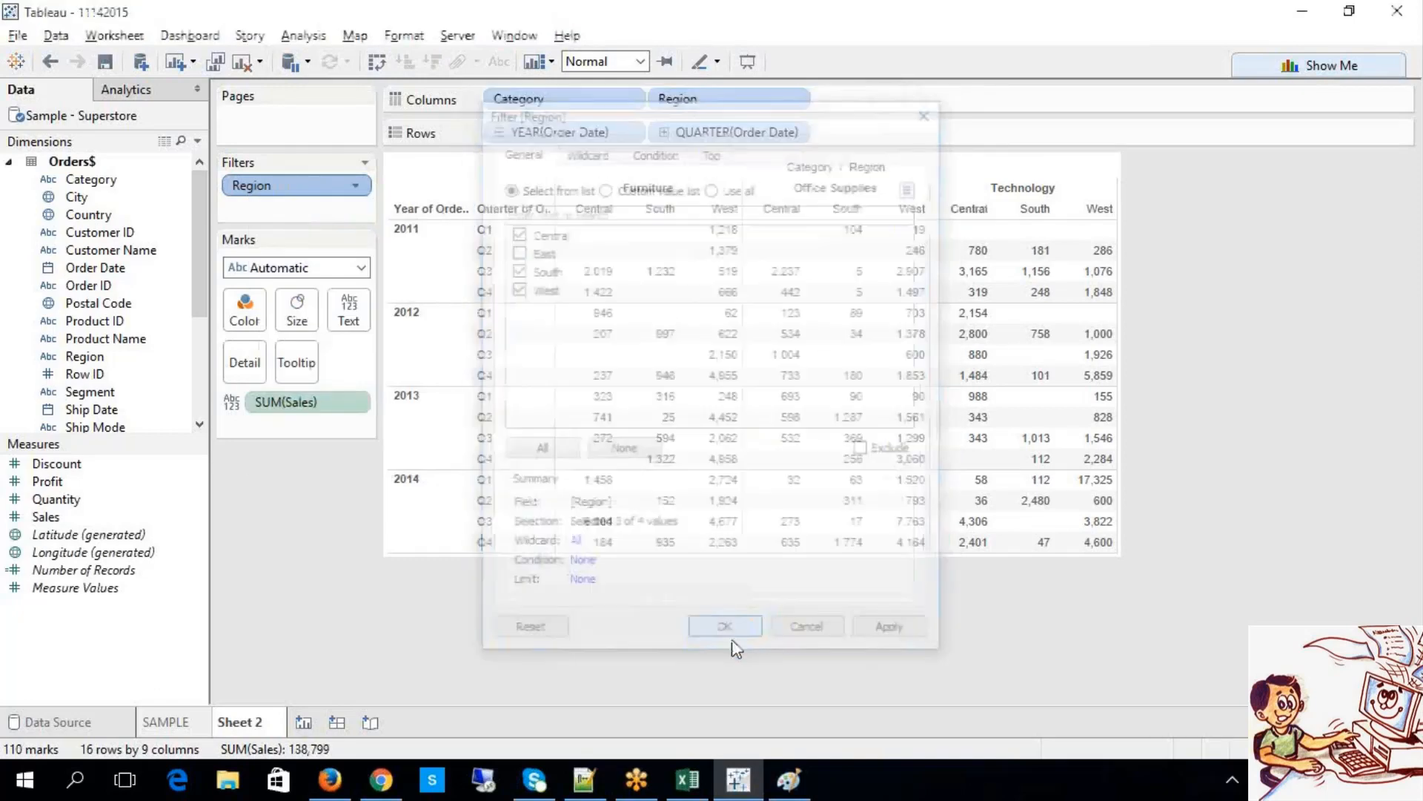
# Step: Edit the Region filter to include East again, so that Central, East, South and West are all selected
pyautogui.rightClick(326, 195)
pyautogui.click(367, 228)
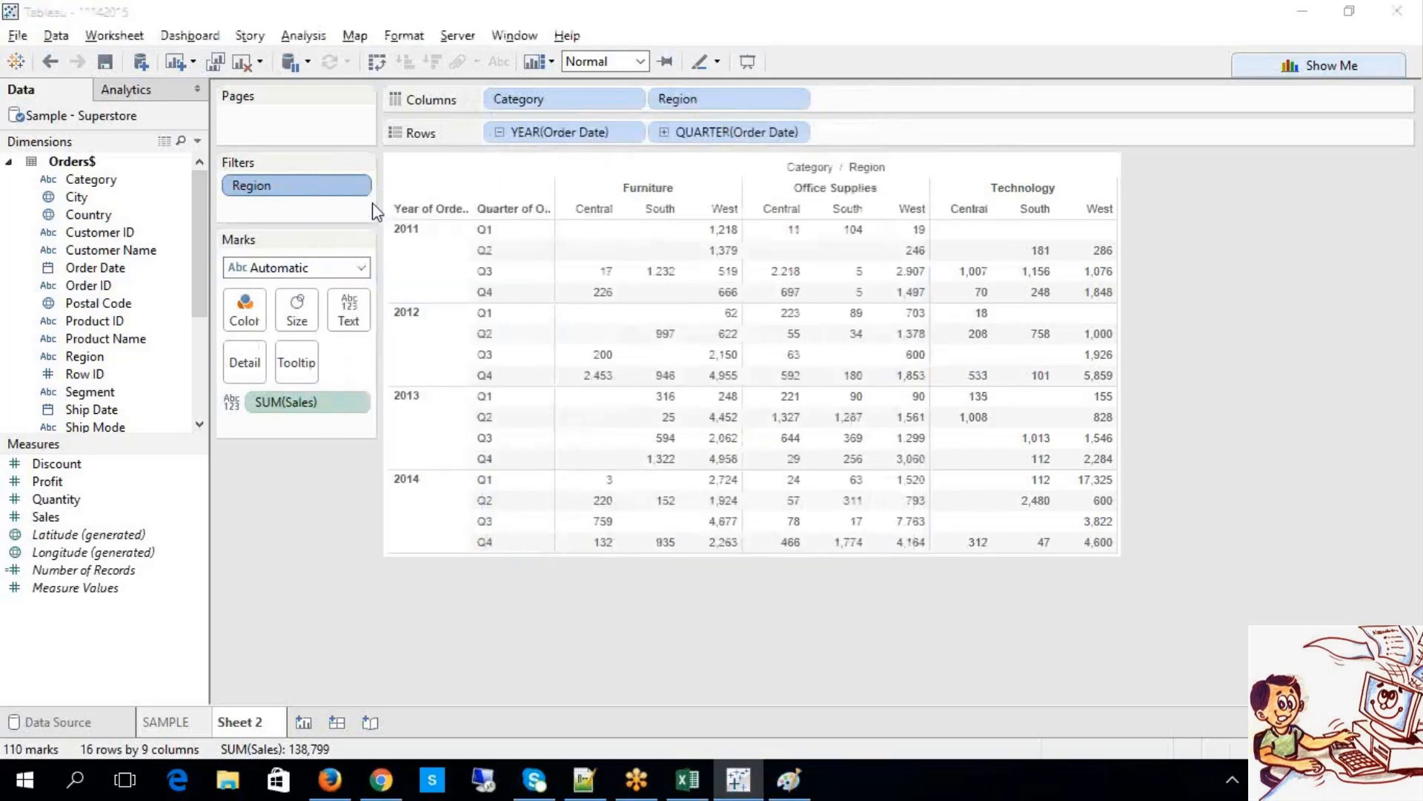
pyautogui.click(515, 251)
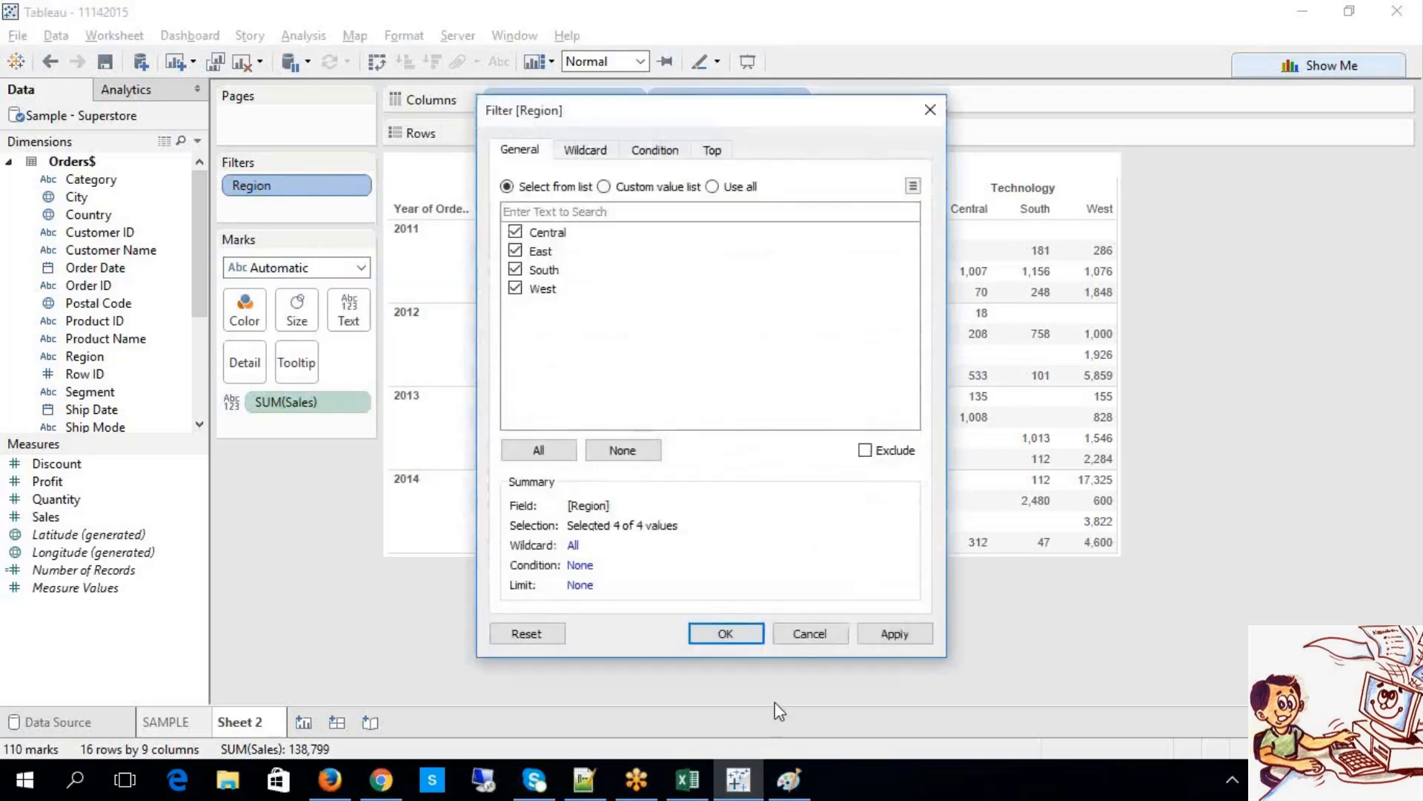
pyautogui.click(884, 643)
pyautogui.click(747, 627)
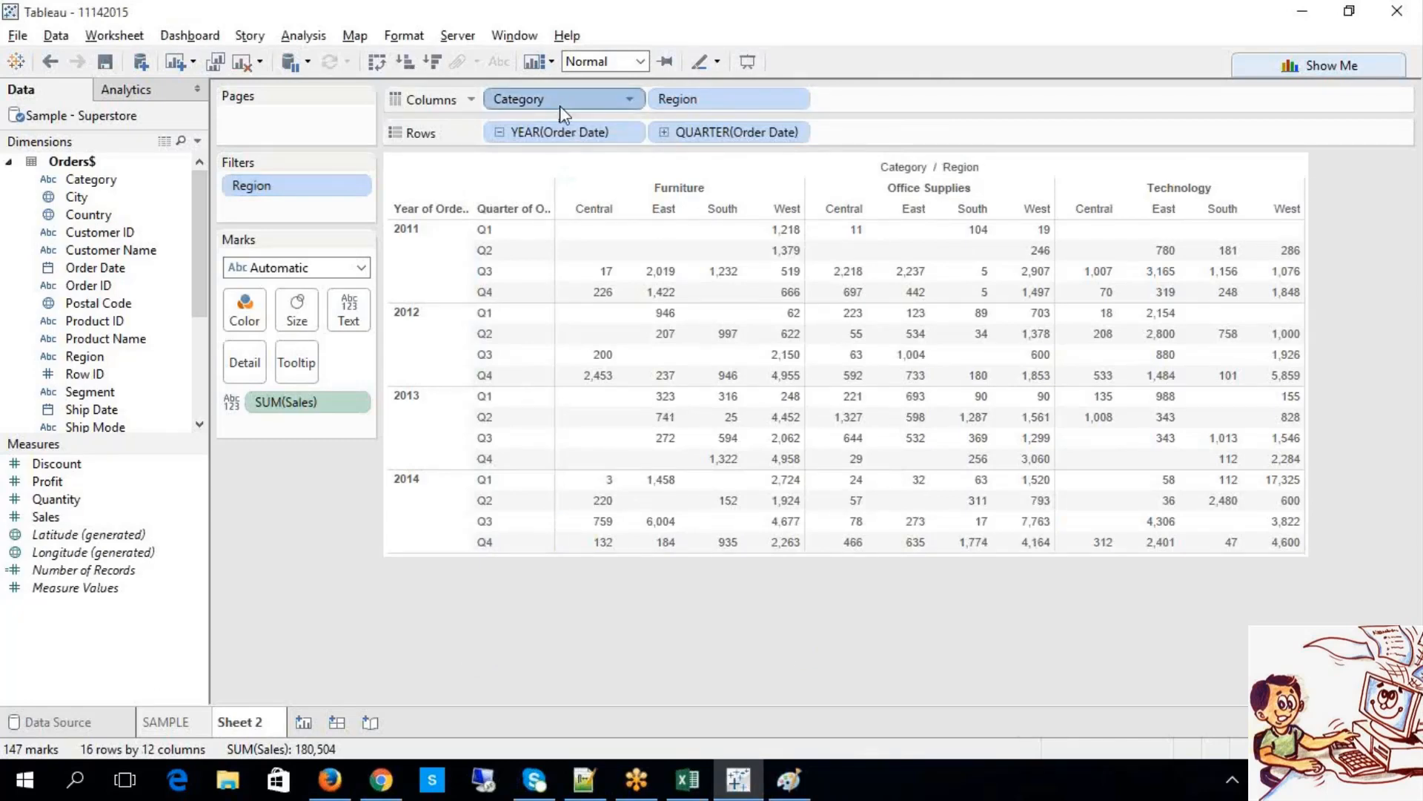
# Step: Remove Category from the Columns shelf
pyautogui.press('Delete')
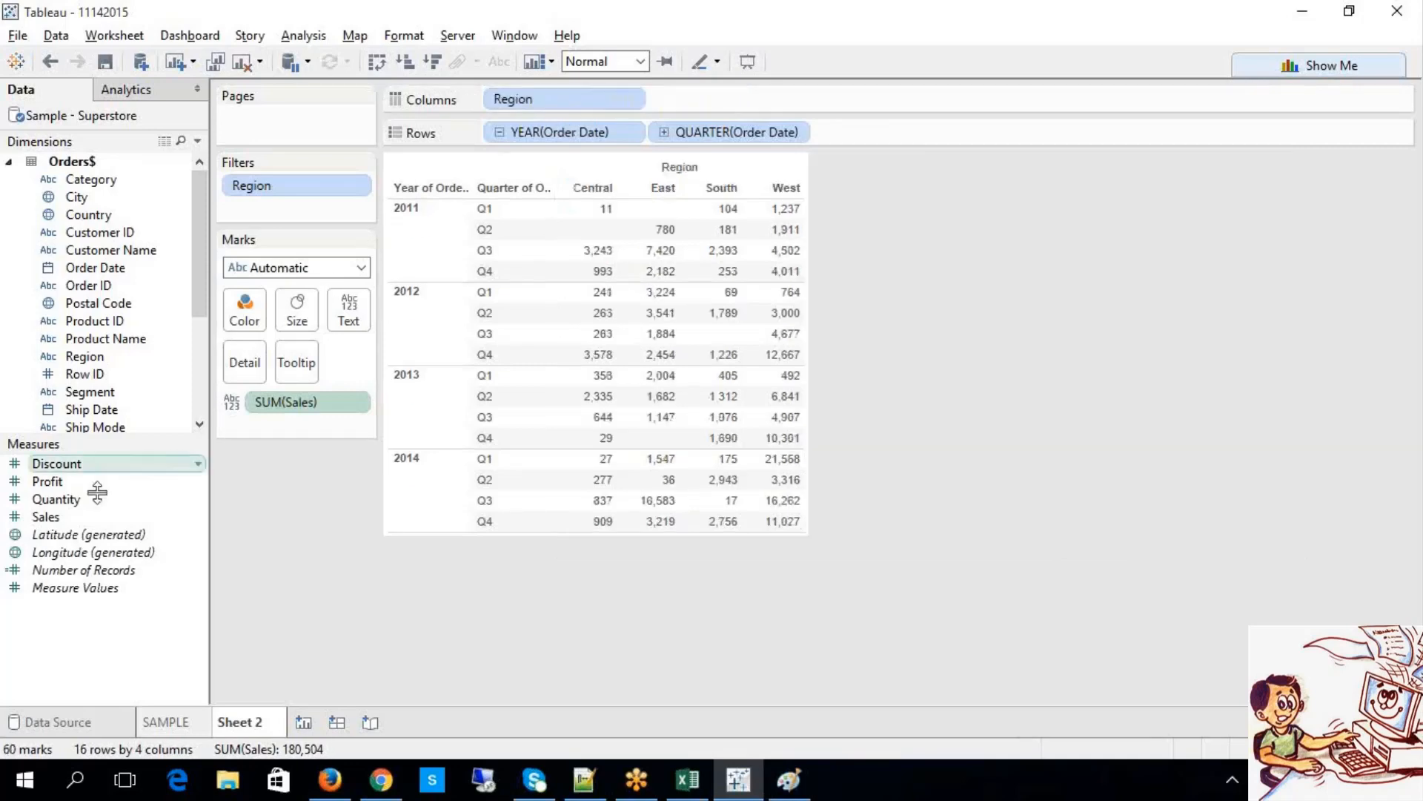
# Step: Try Segment after Region on the Columns shelf and remove it again
pyautogui.click(197, 404)
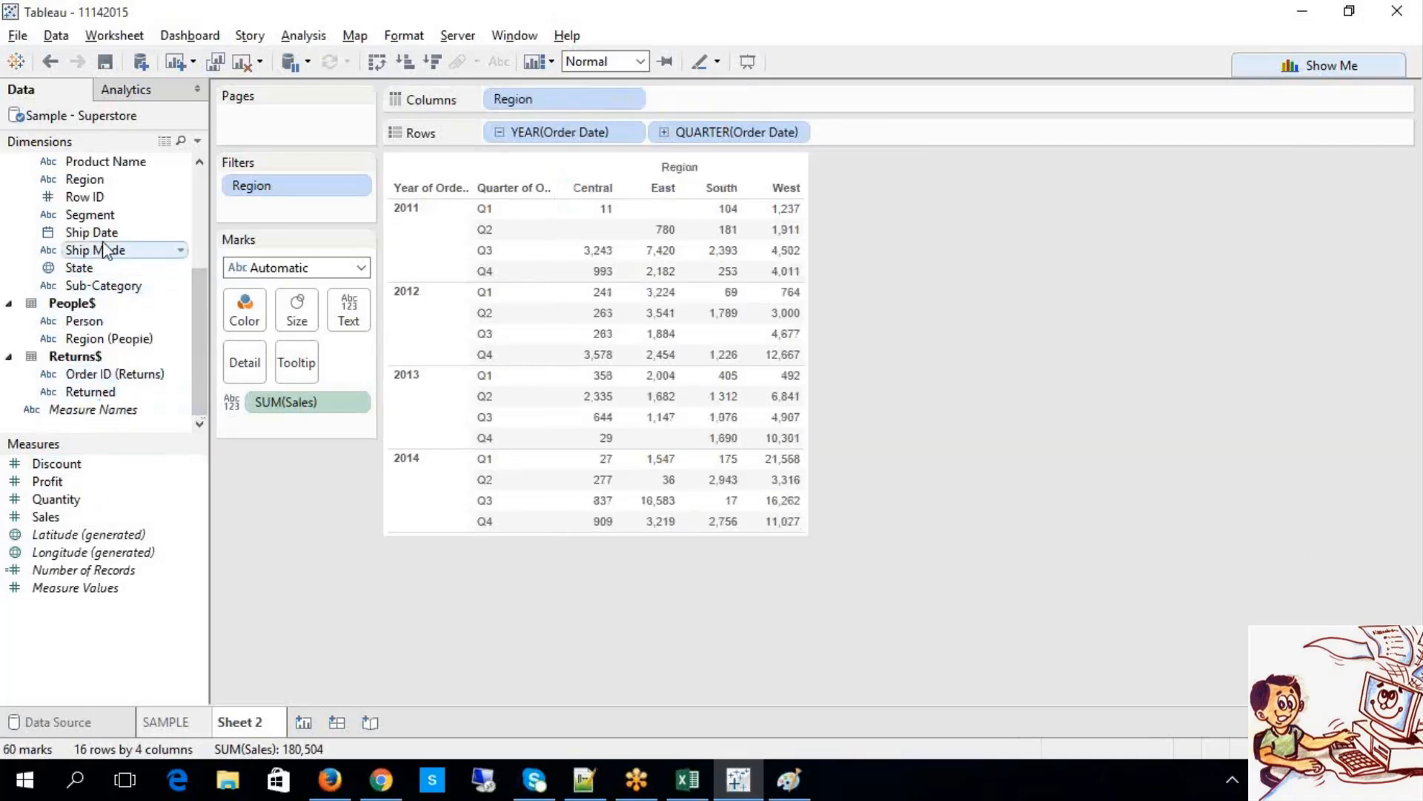
pyautogui.moveTo(96, 216); pyautogui.dragTo(763, 109)
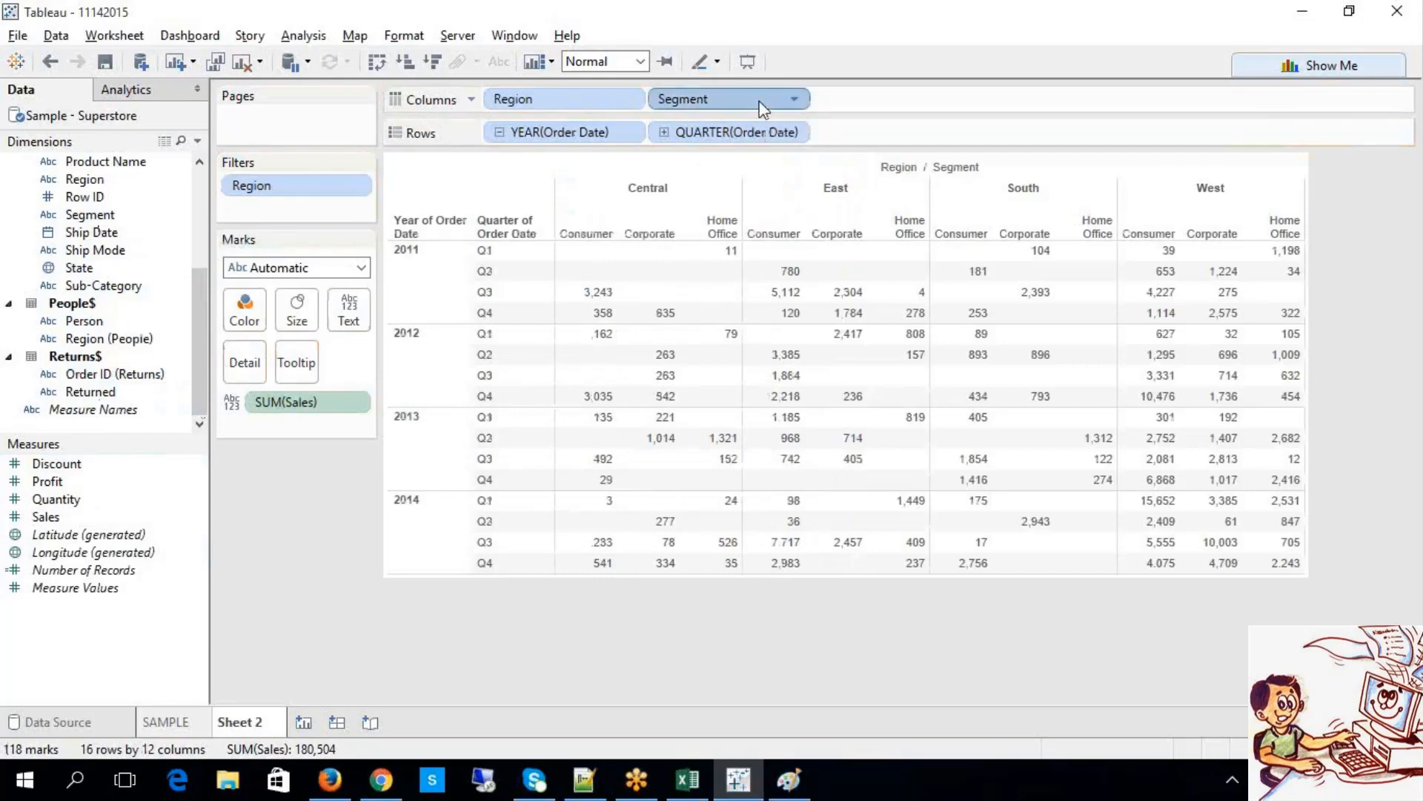
pyautogui.moveTo(761, 109); pyautogui.dragTo(96, 410)
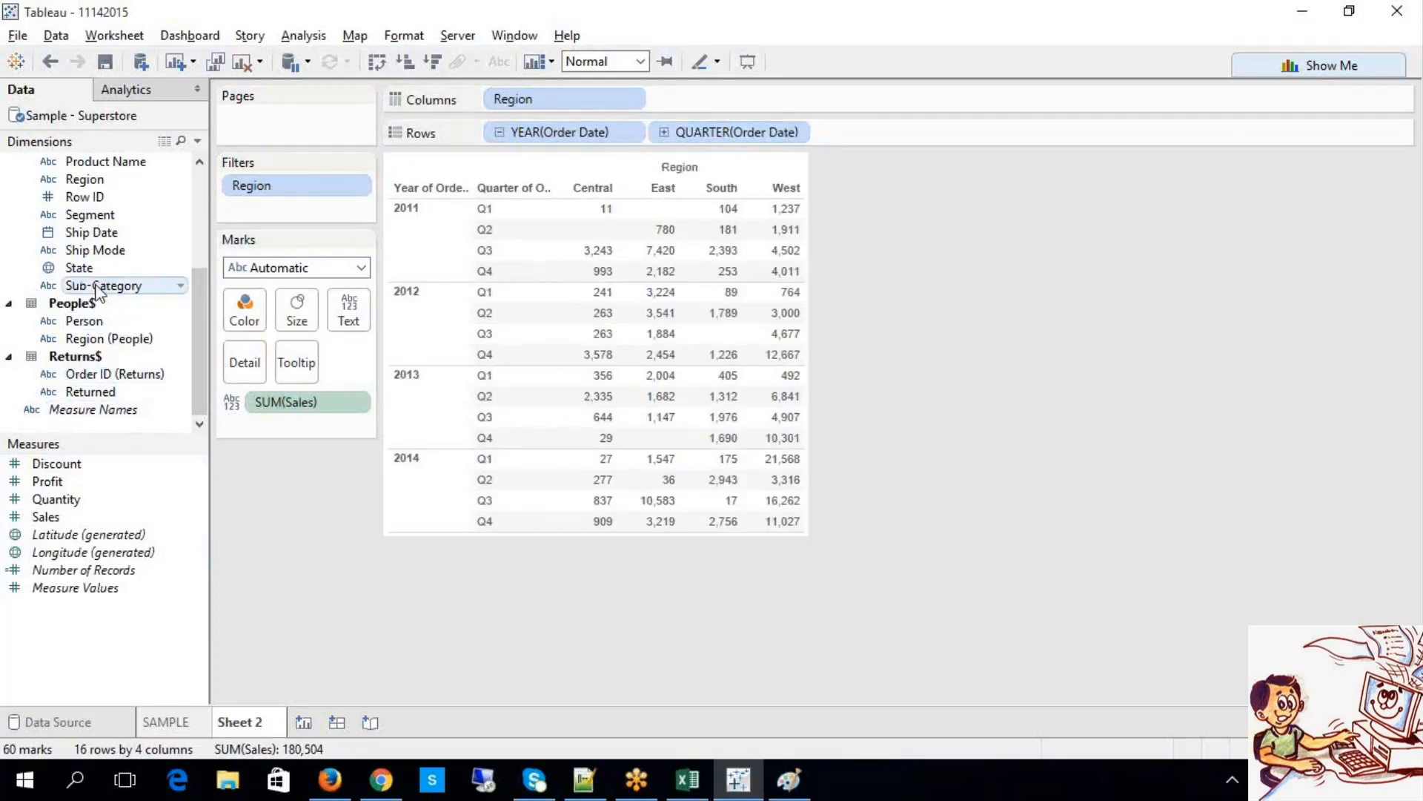
pyautogui.moveTo(92, 286); pyautogui.dragTo(317, 197)
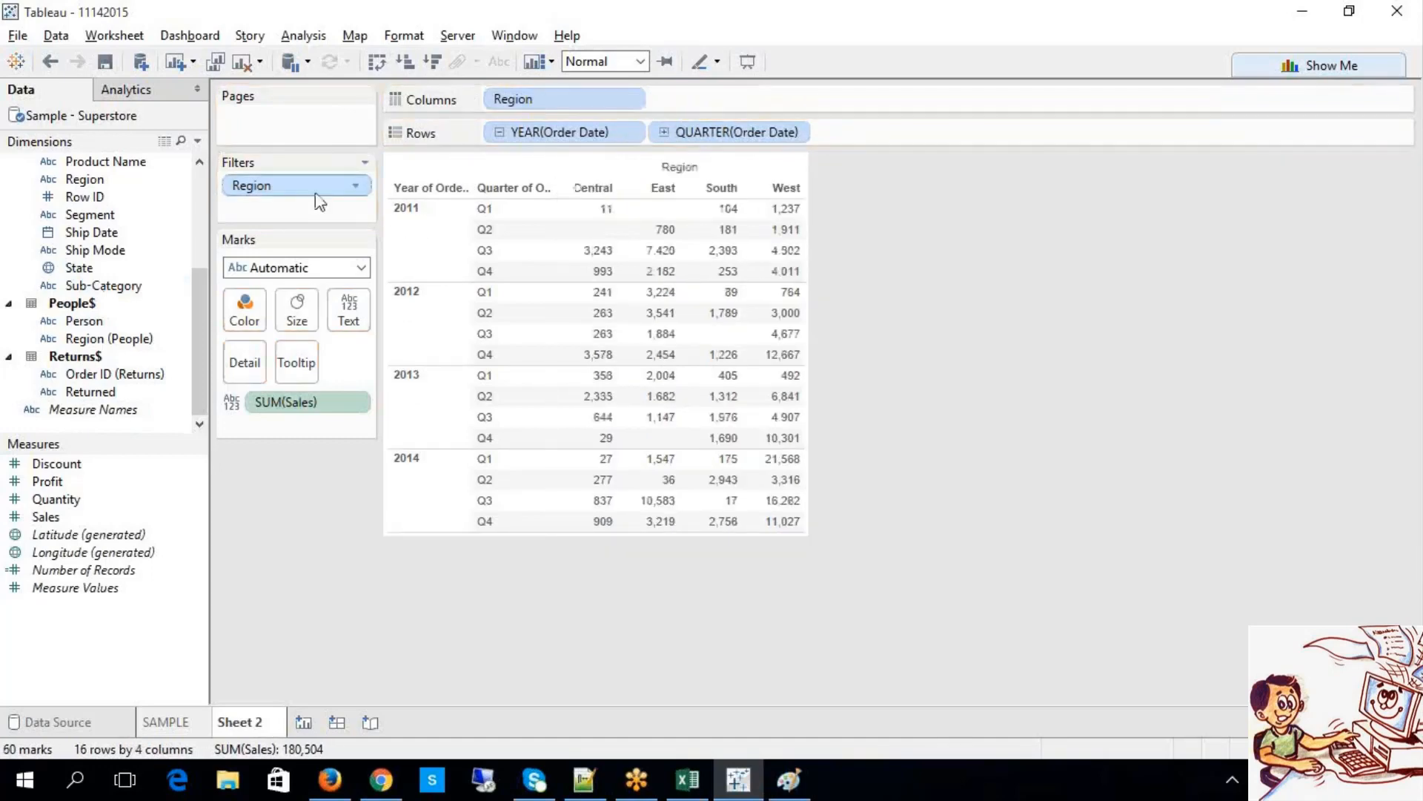
# Step: Add Category to the Columns shelf after Region
pyautogui.scroll(5, 214, 186)
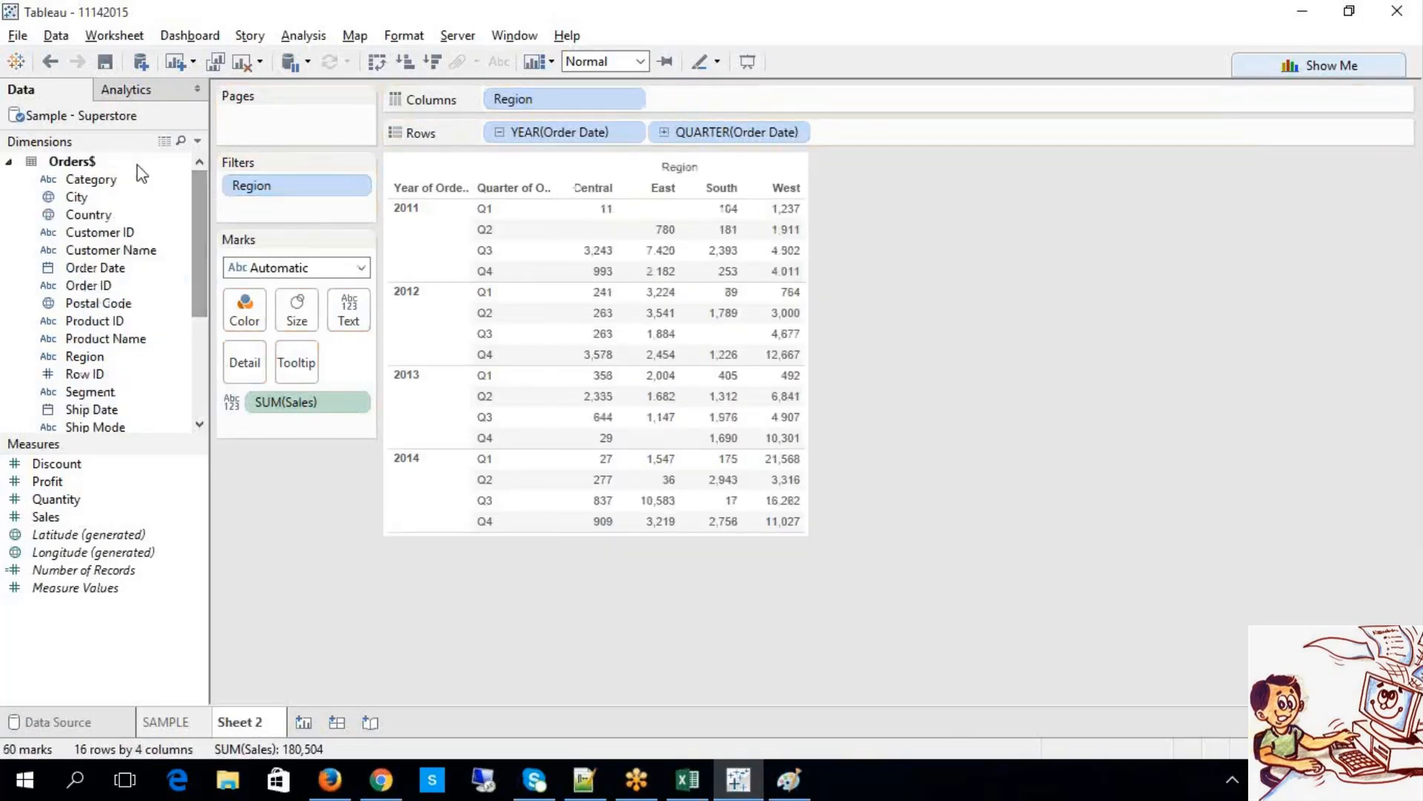
pyautogui.moveTo(132, 181); pyautogui.dragTo(685, 111)
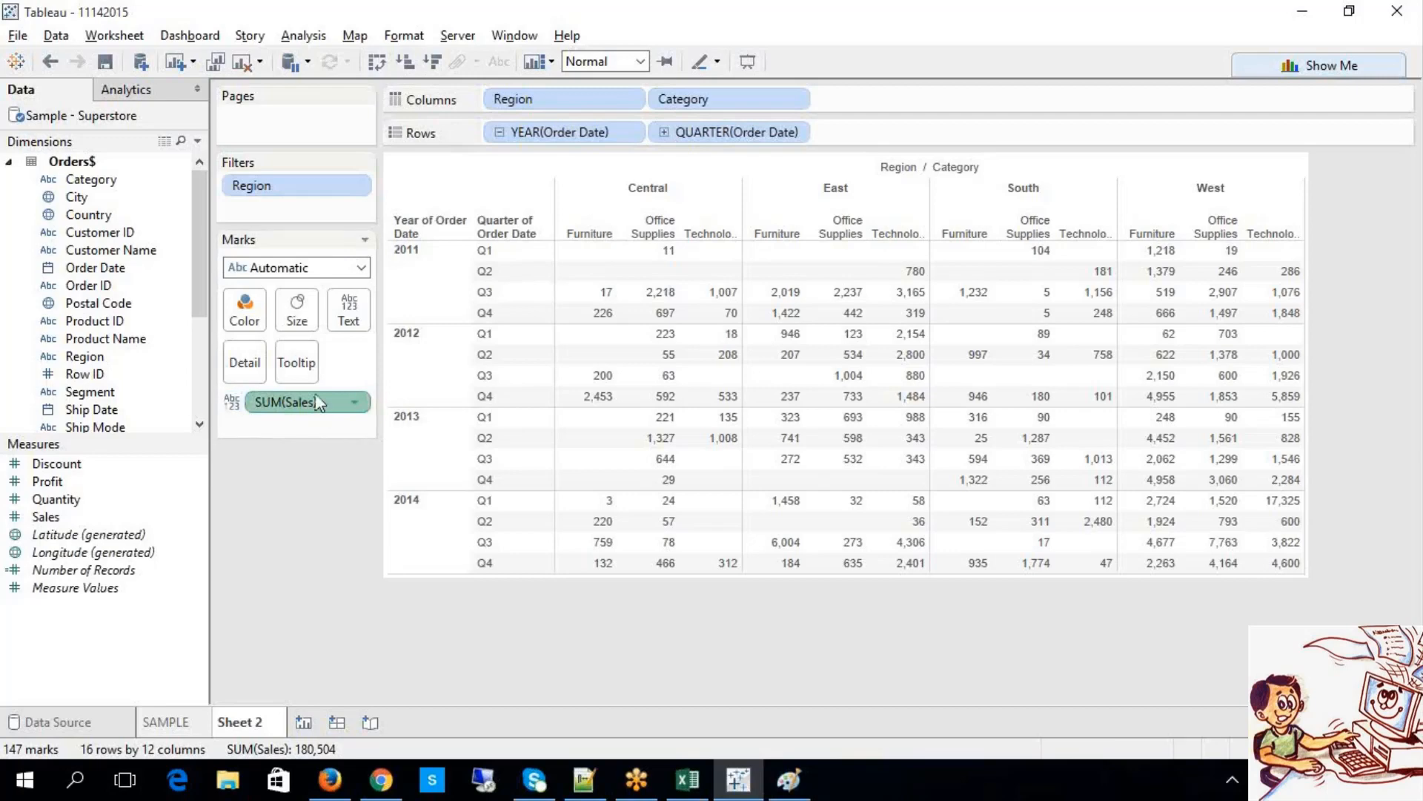
# Step: Take SUM(Sales) off the Marks card and place Sales back on Text
pyautogui.moveTo(317, 402); pyautogui.dragTo(313, 577)
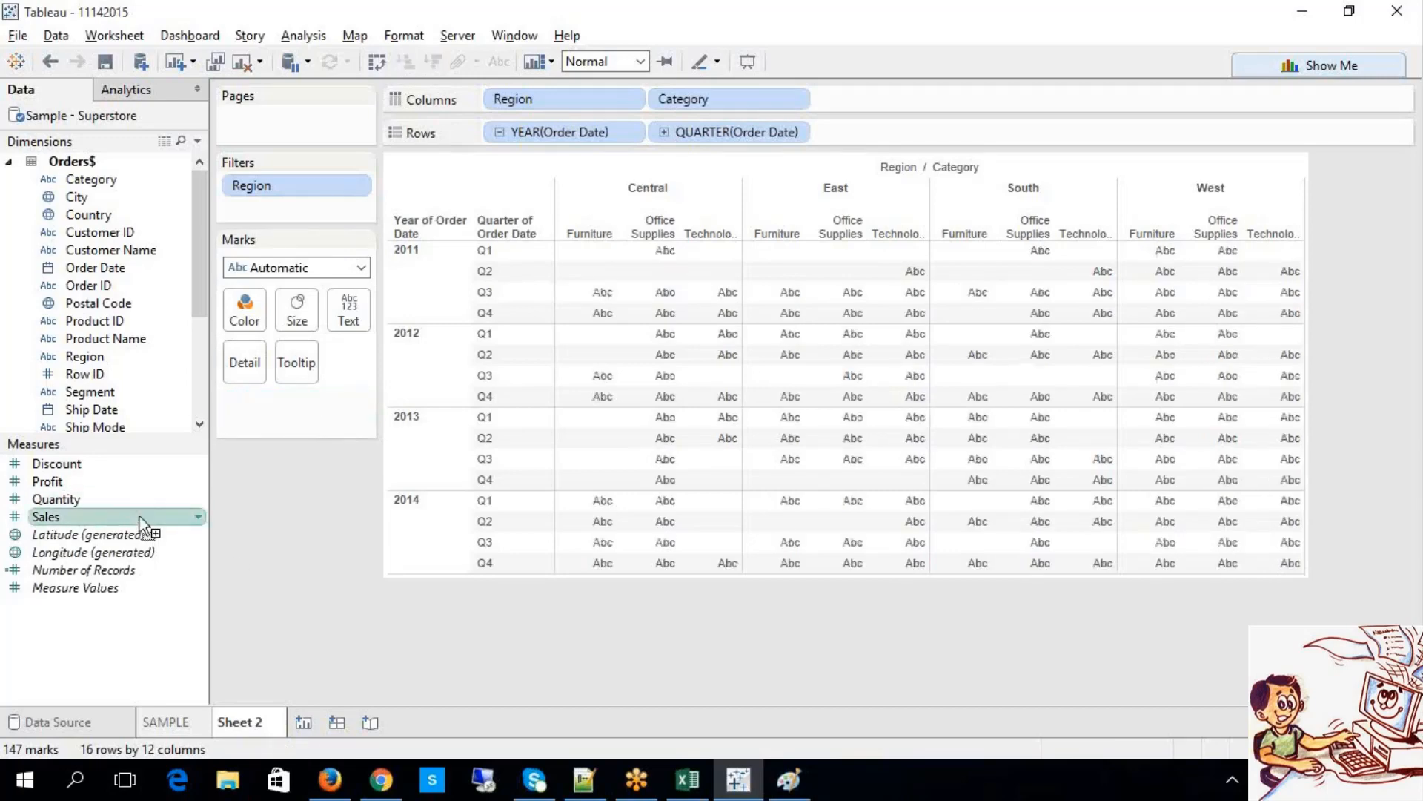
pyautogui.moveTo(141, 523); pyautogui.dragTo(348, 316)
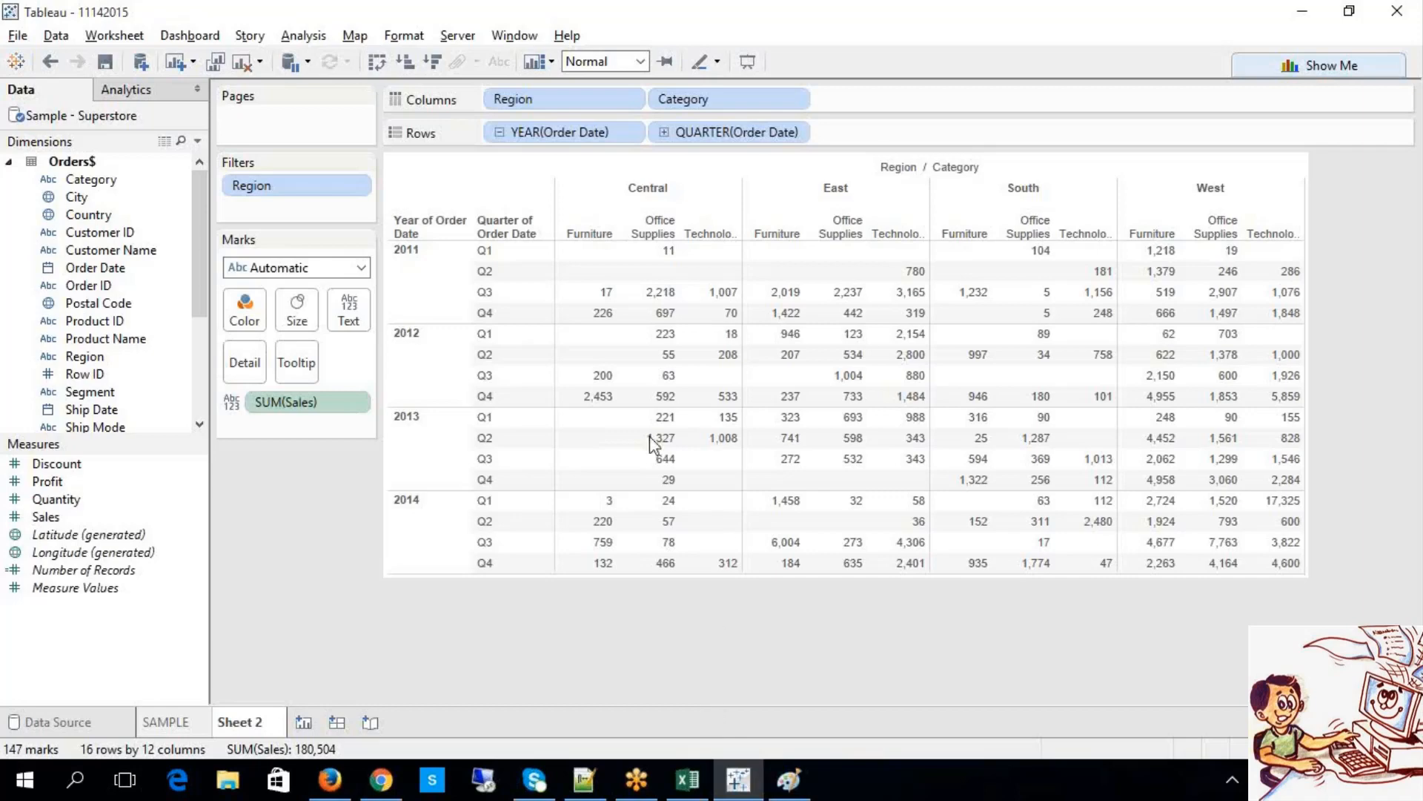
# Step: Add a Difference From table calculation to SUM(Sales), computed along Table (Across) from the Previous value
pyautogui.rightClick(323, 403)
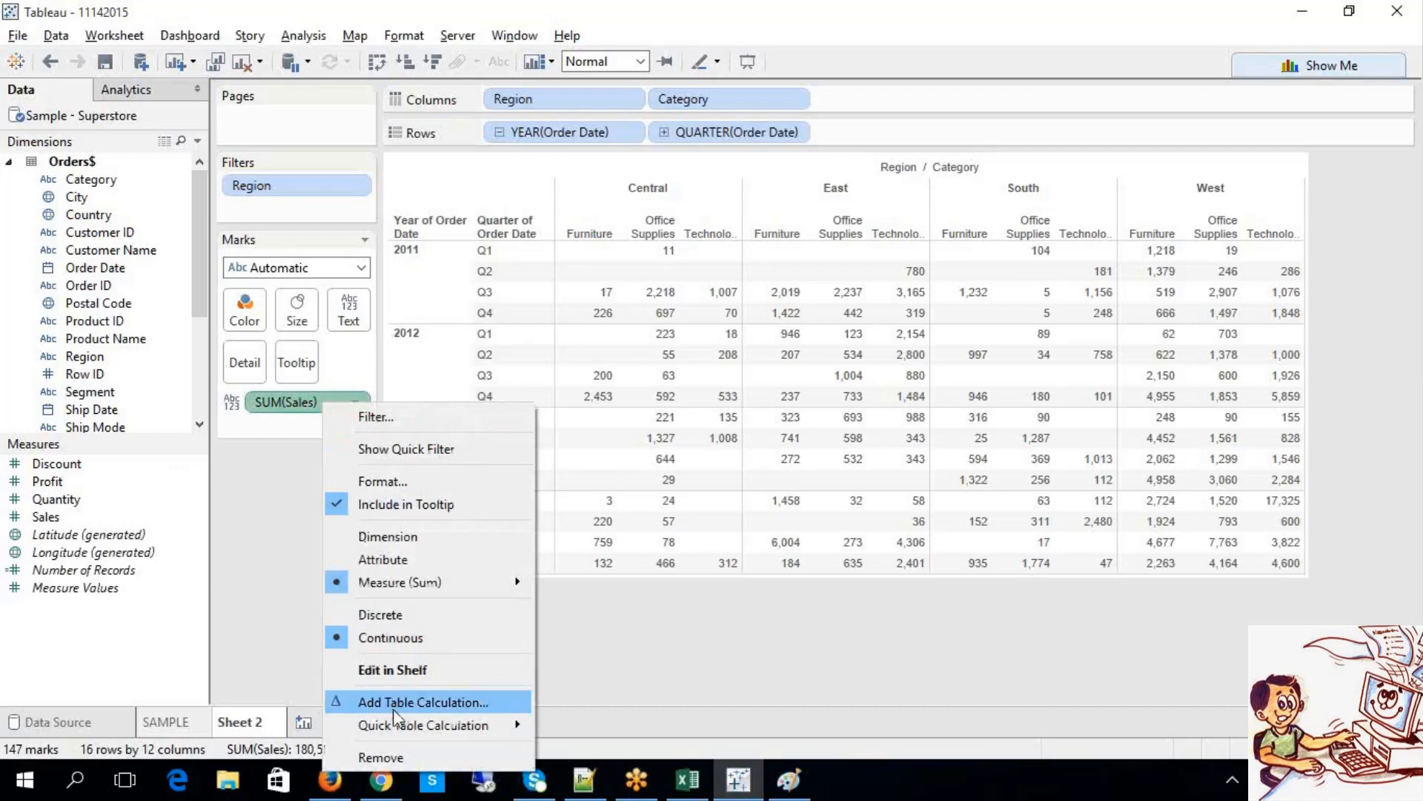
pyautogui.moveTo(409, 731)
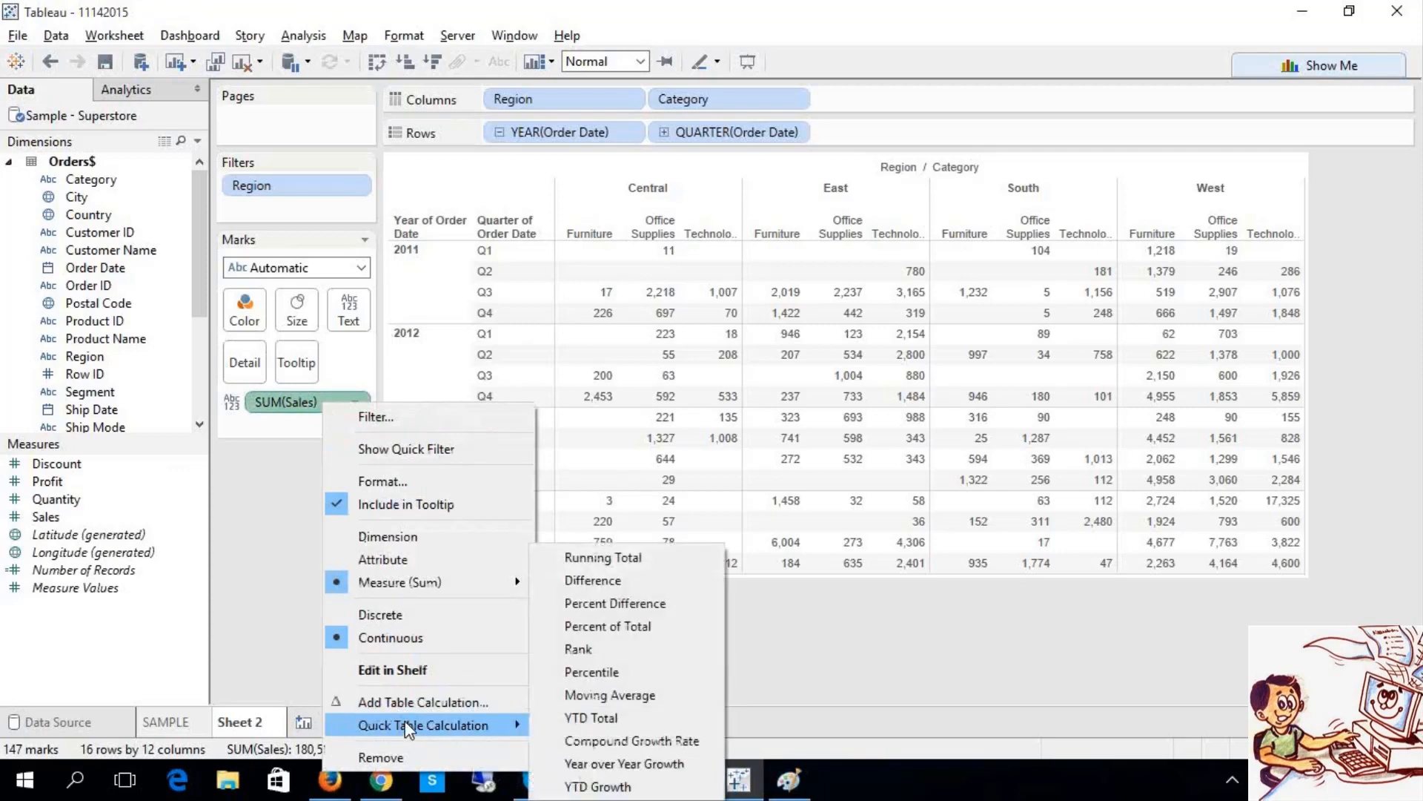
pyautogui.click(404, 705)
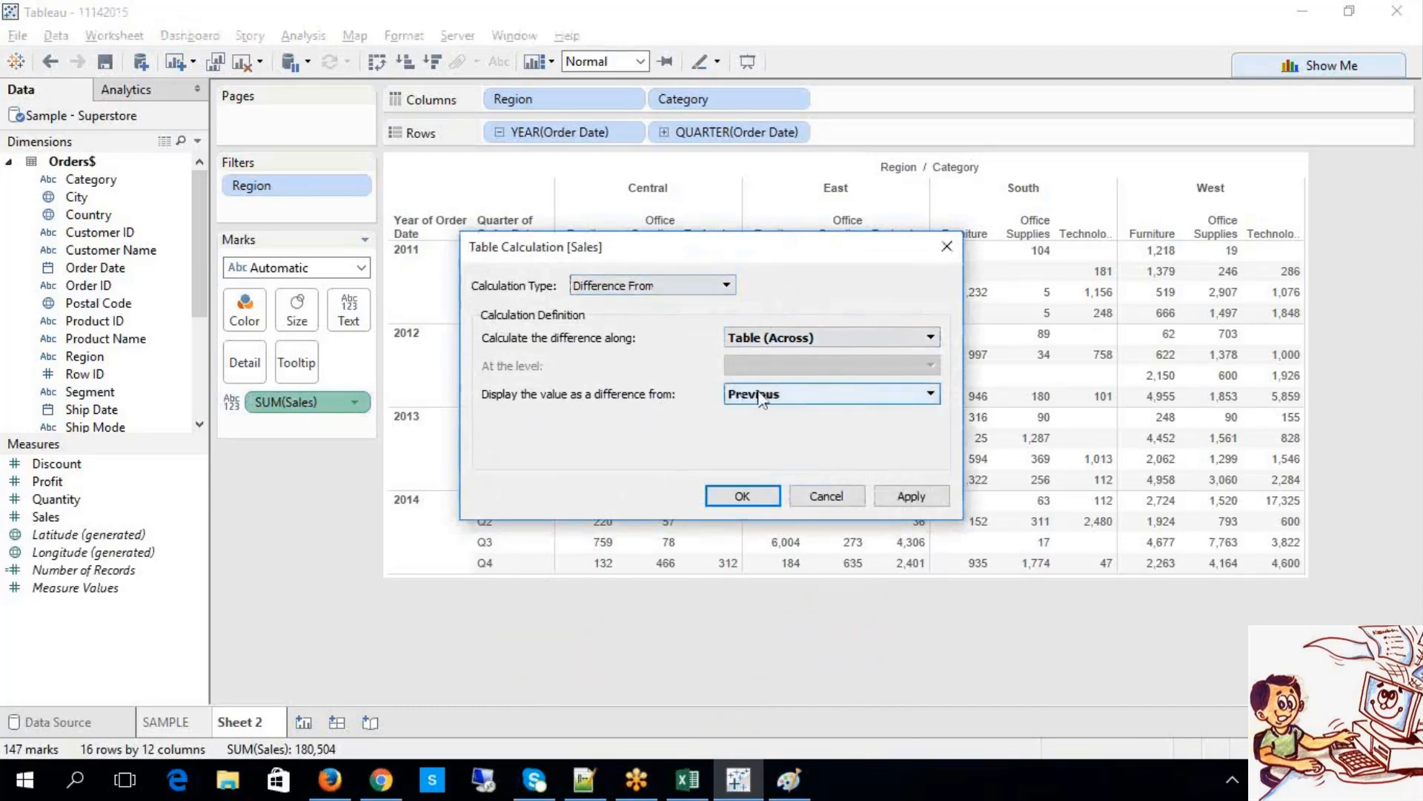
pyautogui.moveTo(685, 248); pyautogui.dragTo(430, 393)
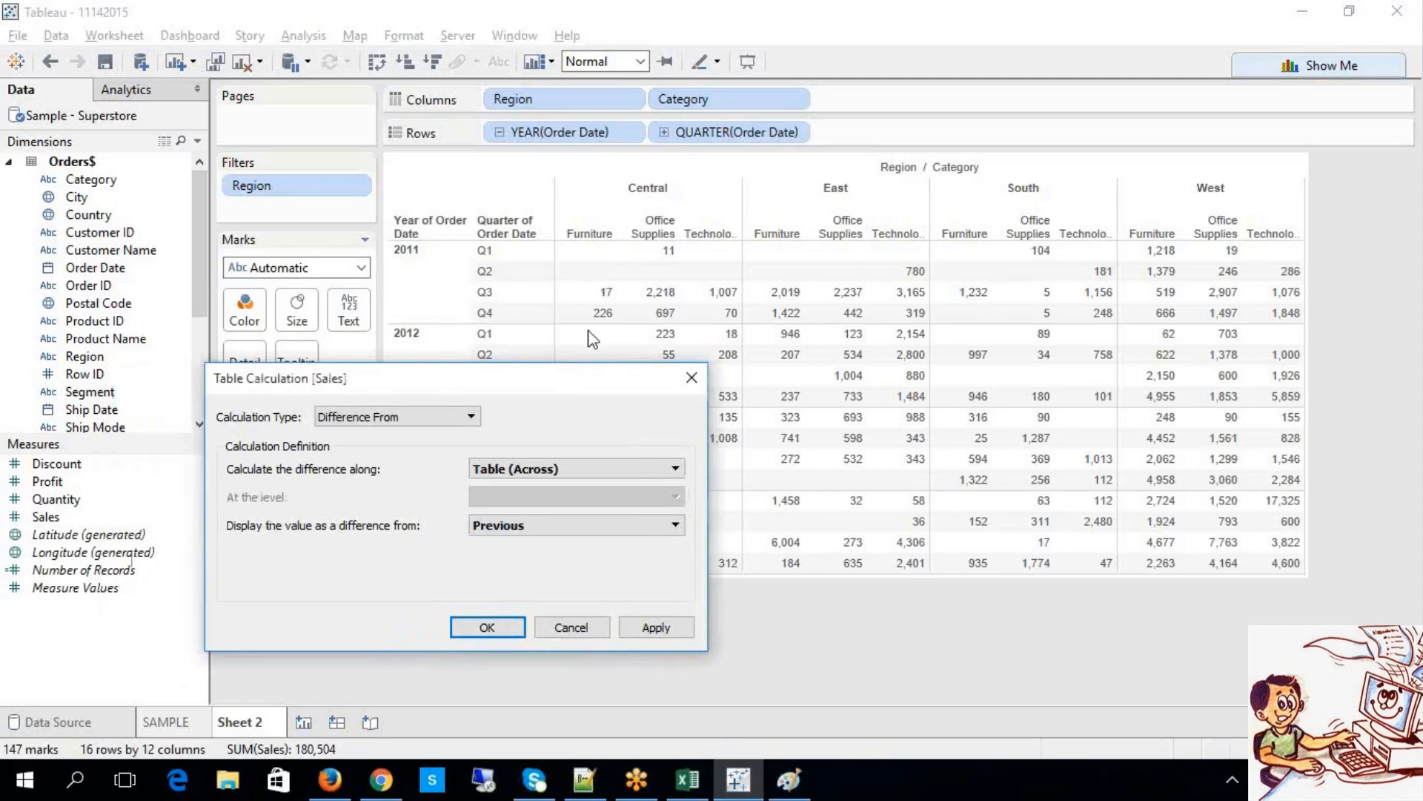
pyautogui.click(656, 630)
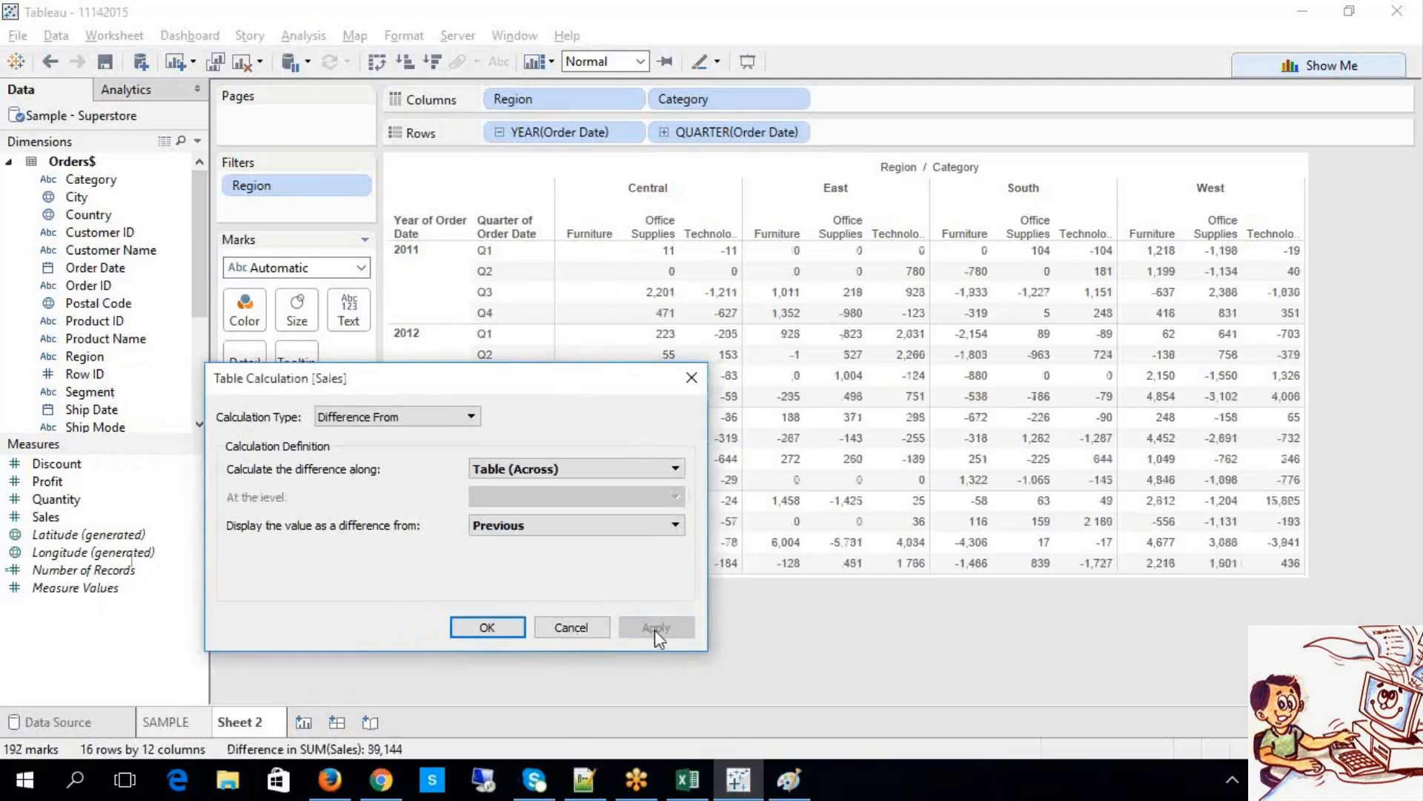
pyautogui.click(479, 628)
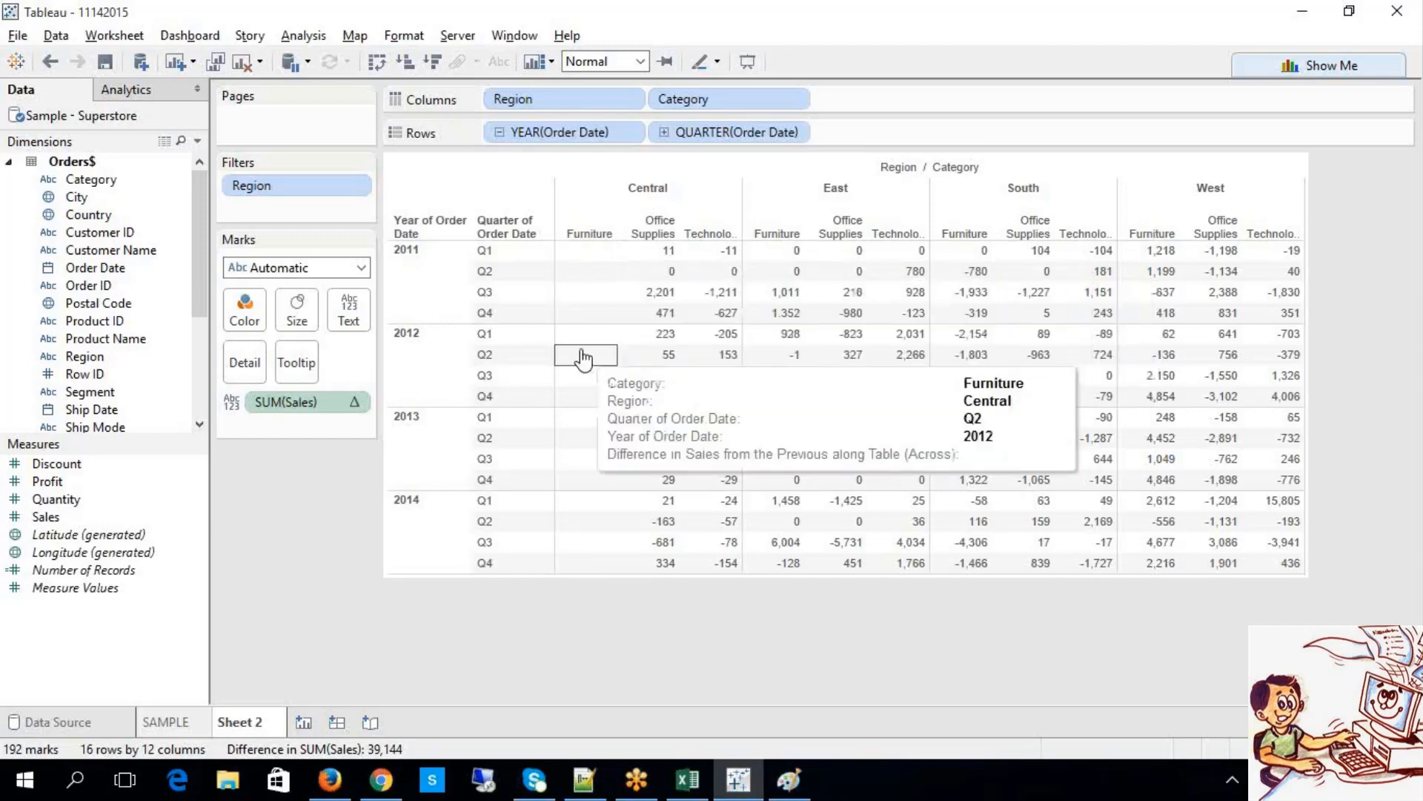
# Step: Undo the table calculation and inspect the 2012 Q4 sales marks for Central Furniture and West Technology
pyautogui.click(55, 68)
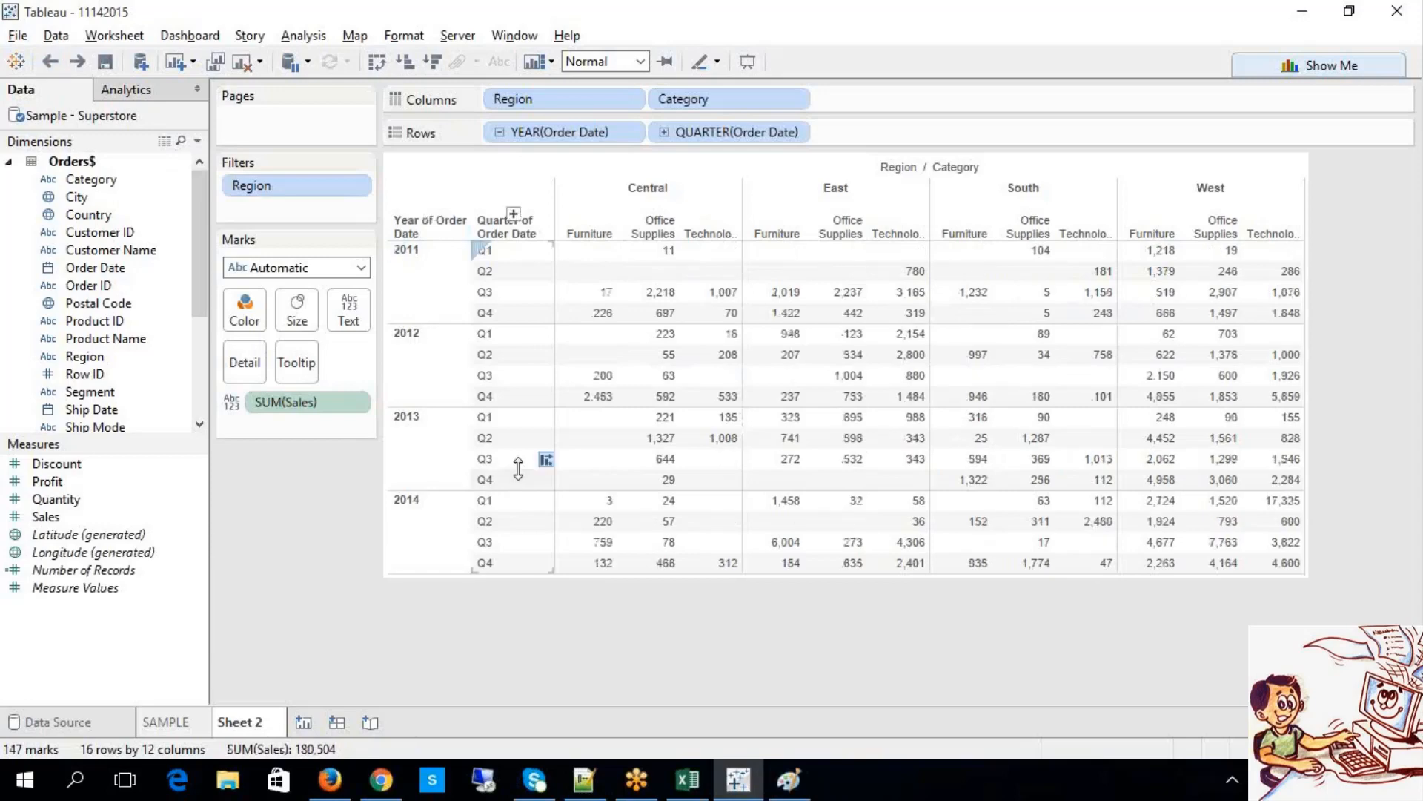
pyautogui.moveTo(605, 318)
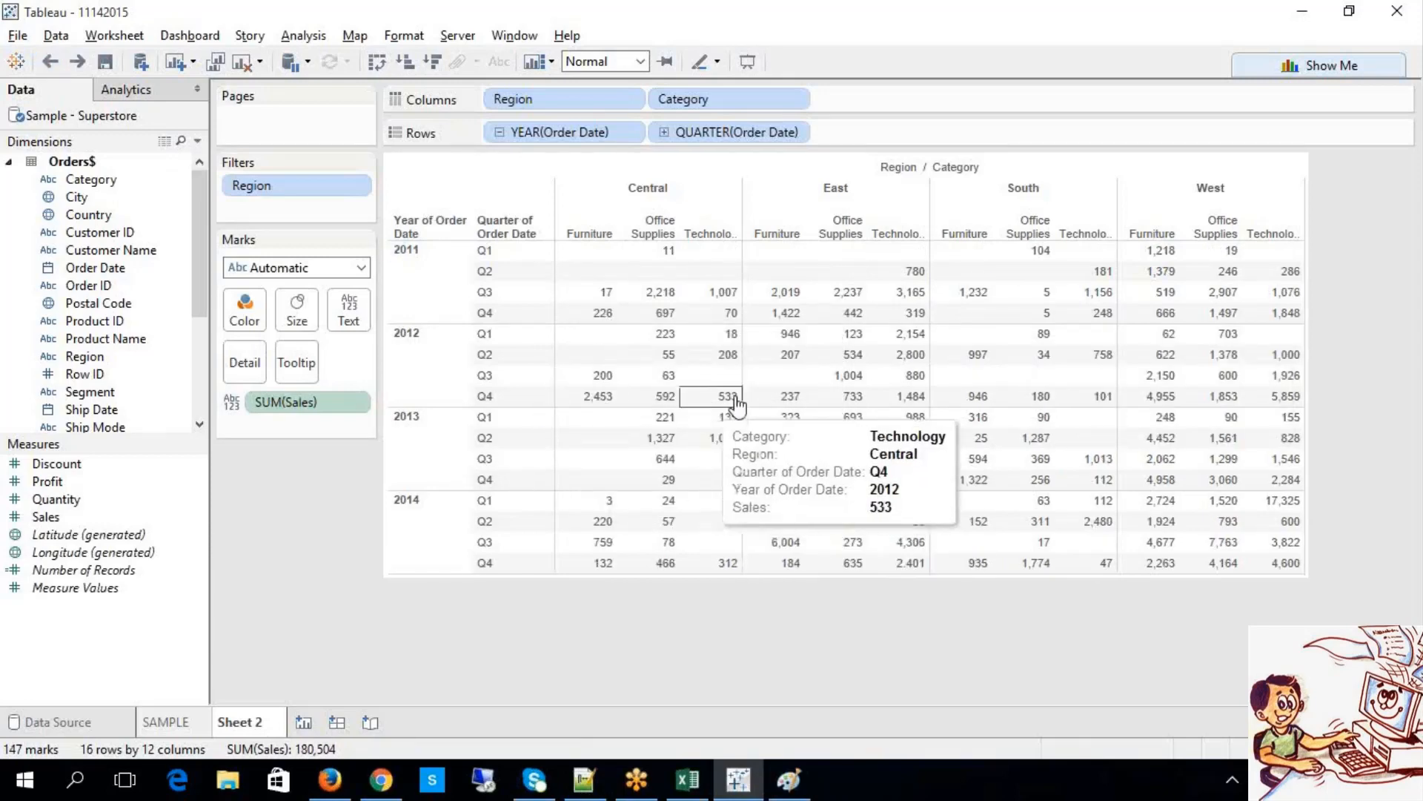
pyautogui.click(605, 398)
pyautogui.click(709, 644)
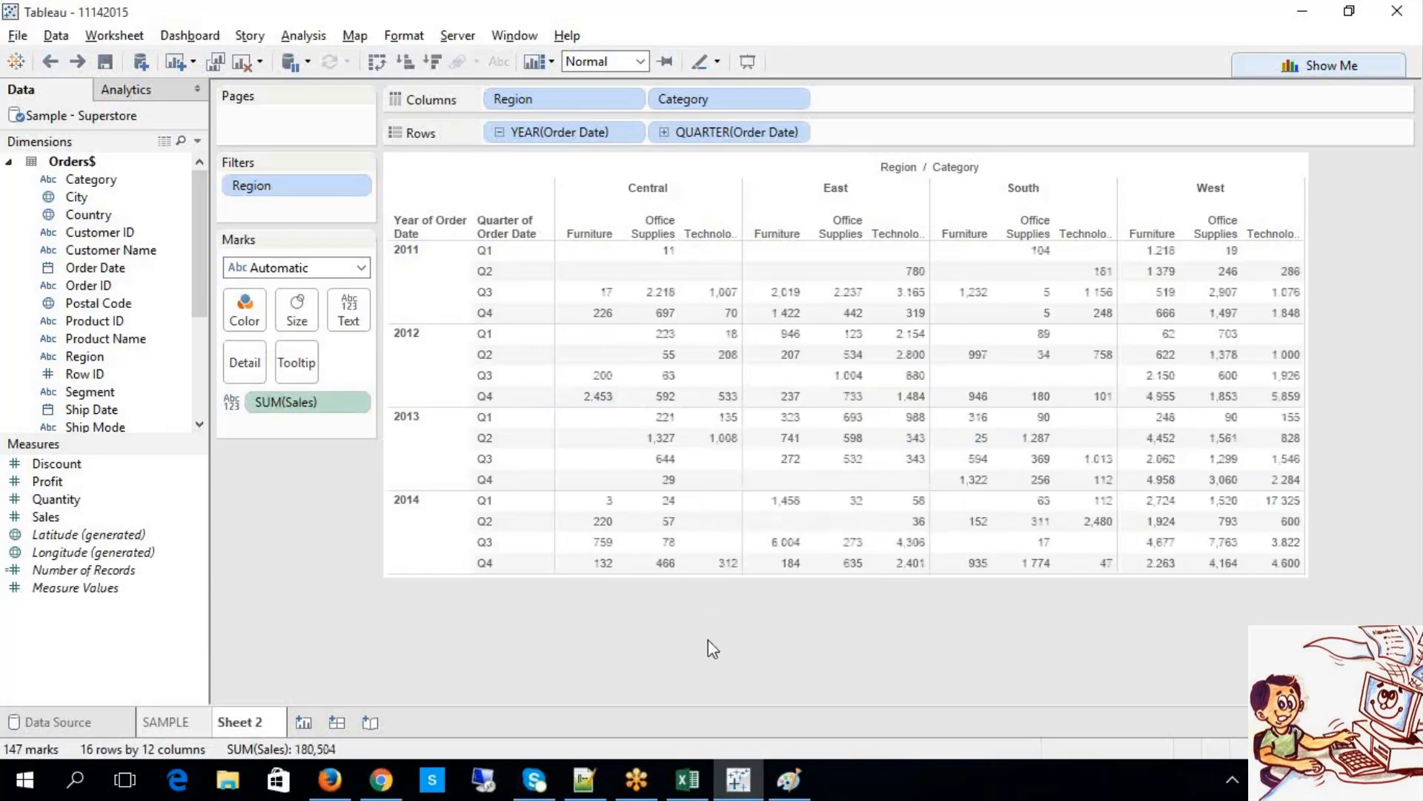
pyautogui.click(1286, 410)
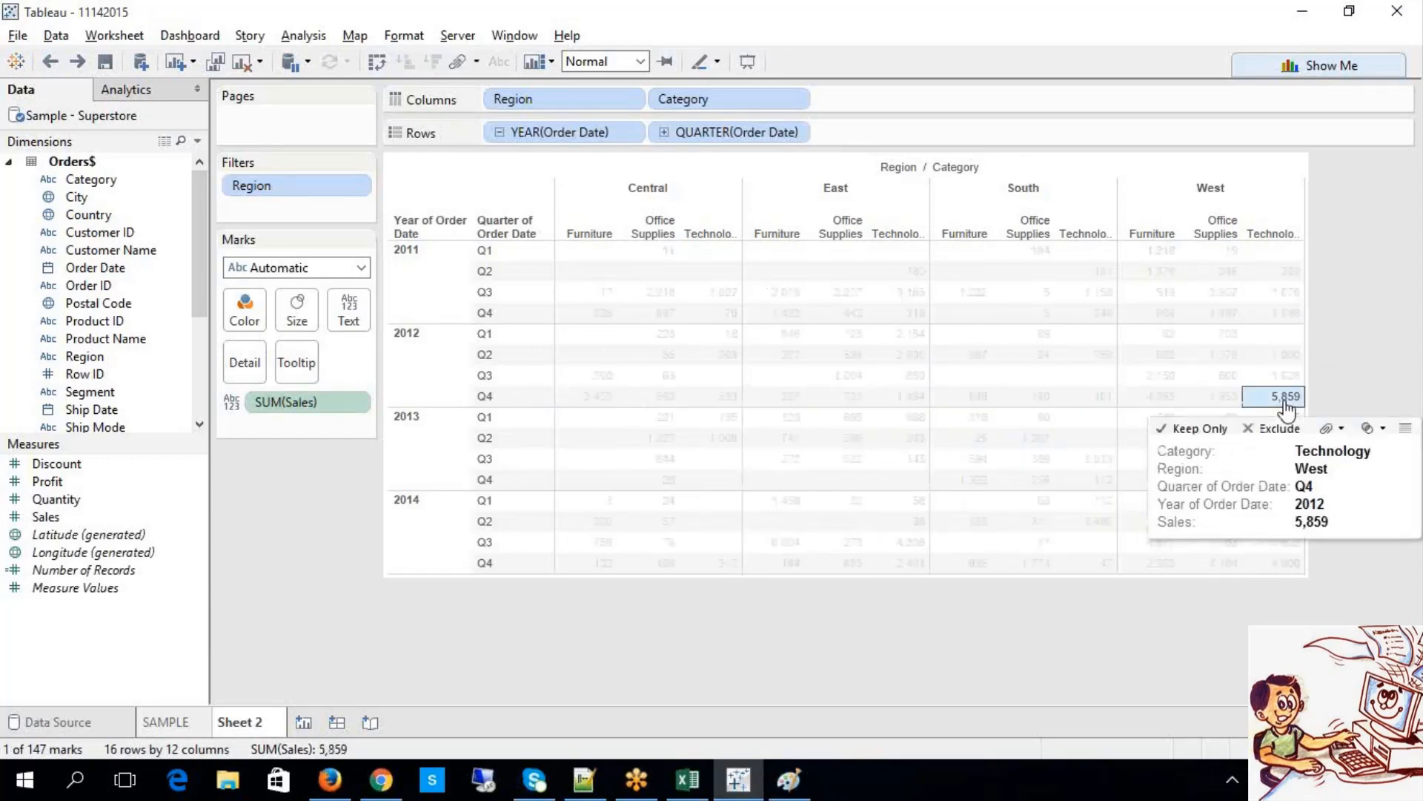
pyautogui.click(747, 697)
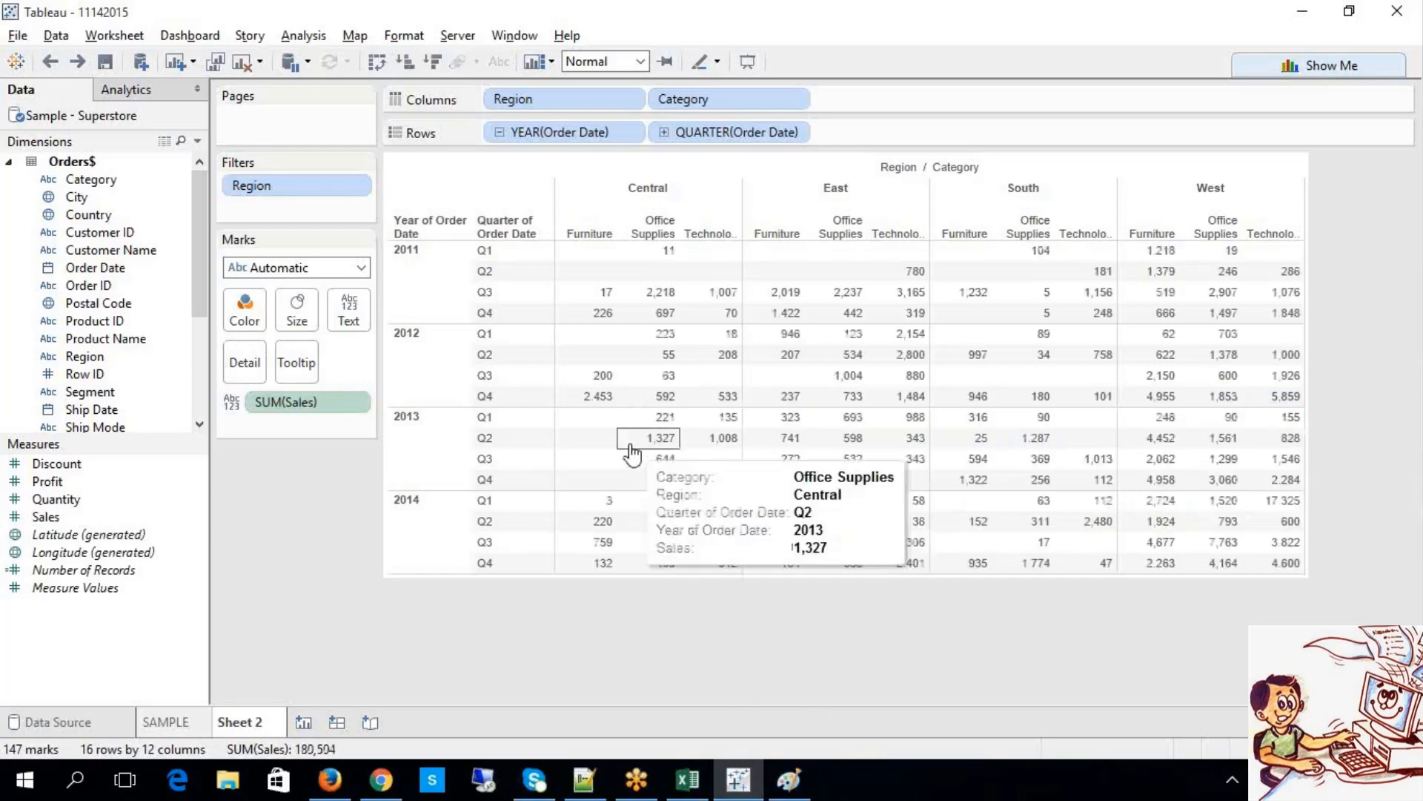
# Step: Reapply the Difference From calculation to SUM(Sales) along Table (Across) from Previous, and undo it after comparing the values
pyautogui.click(353, 407)
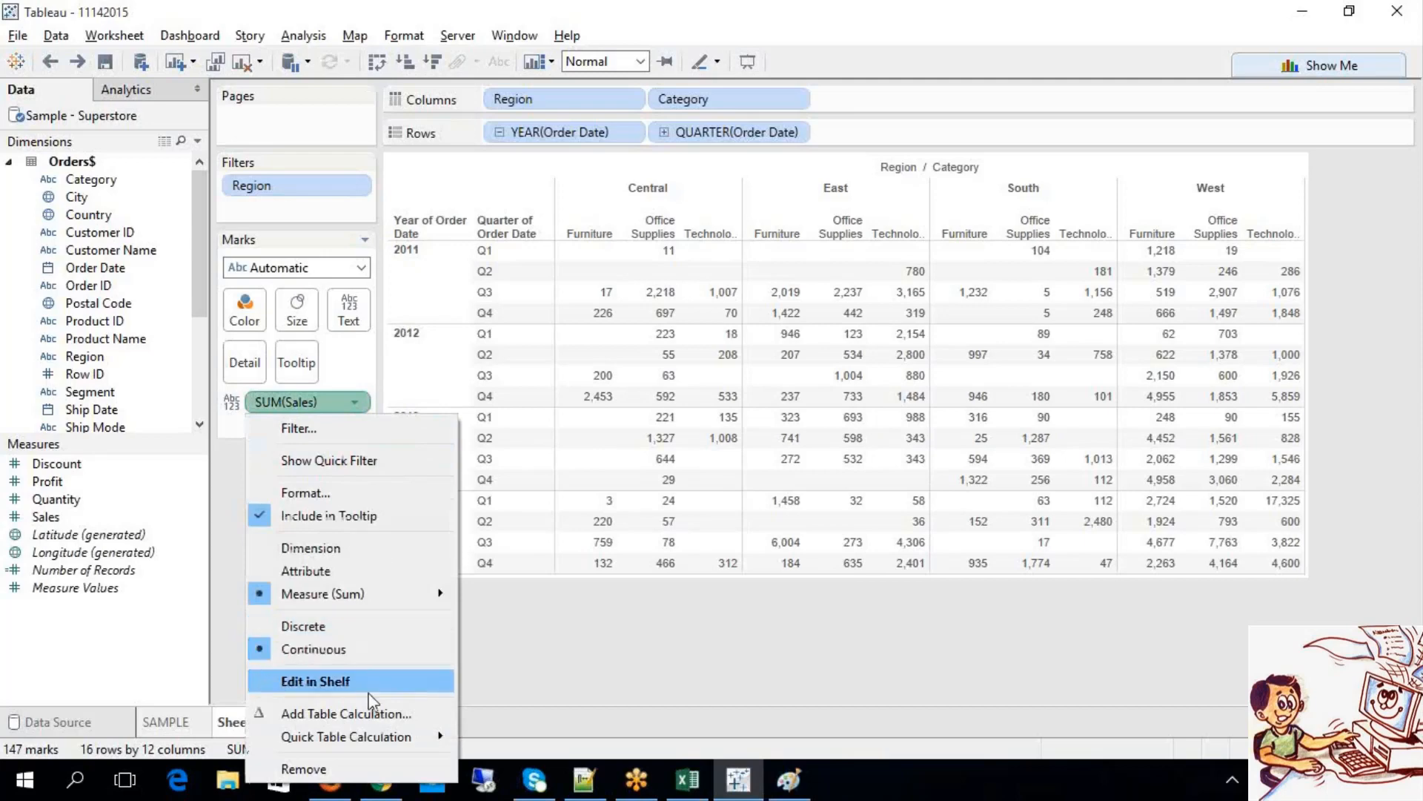
pyautogui.click(370, 715)
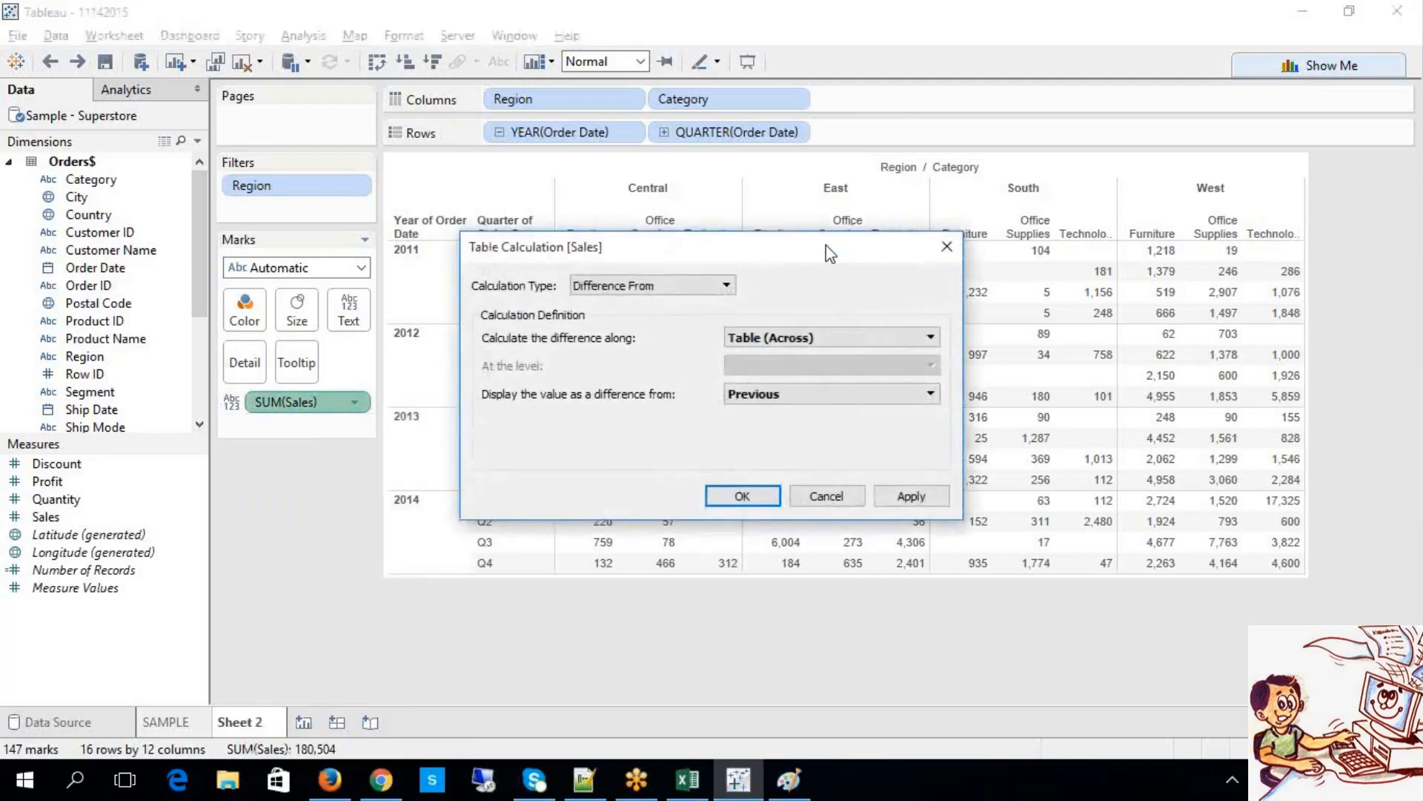
pyautogui.moveTo(812, 256); pyautogui.dragTo(327, 458)
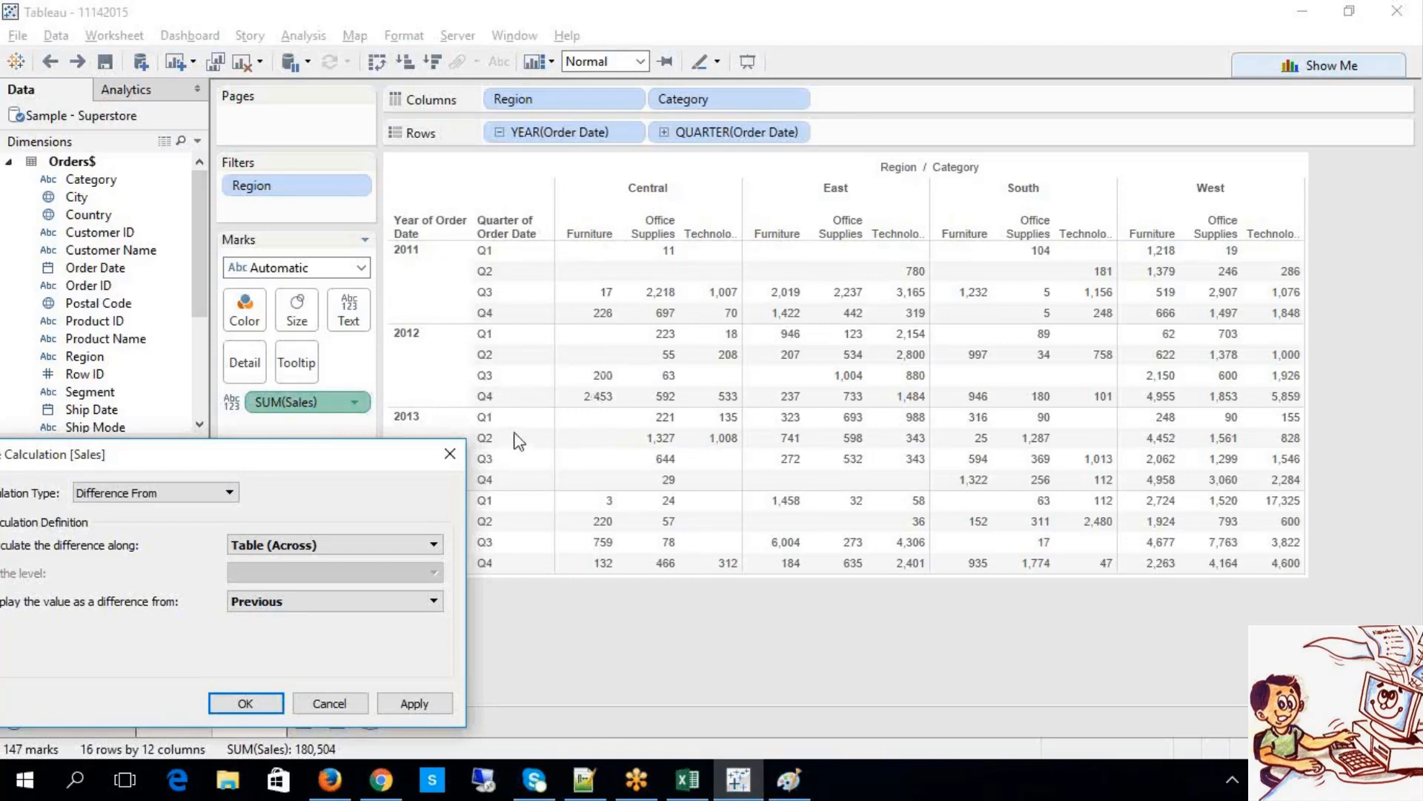
pyautogui.moveTo(365, 469); pyautogui.dragTo(441, 449)
pyautogui.click(335, 683)
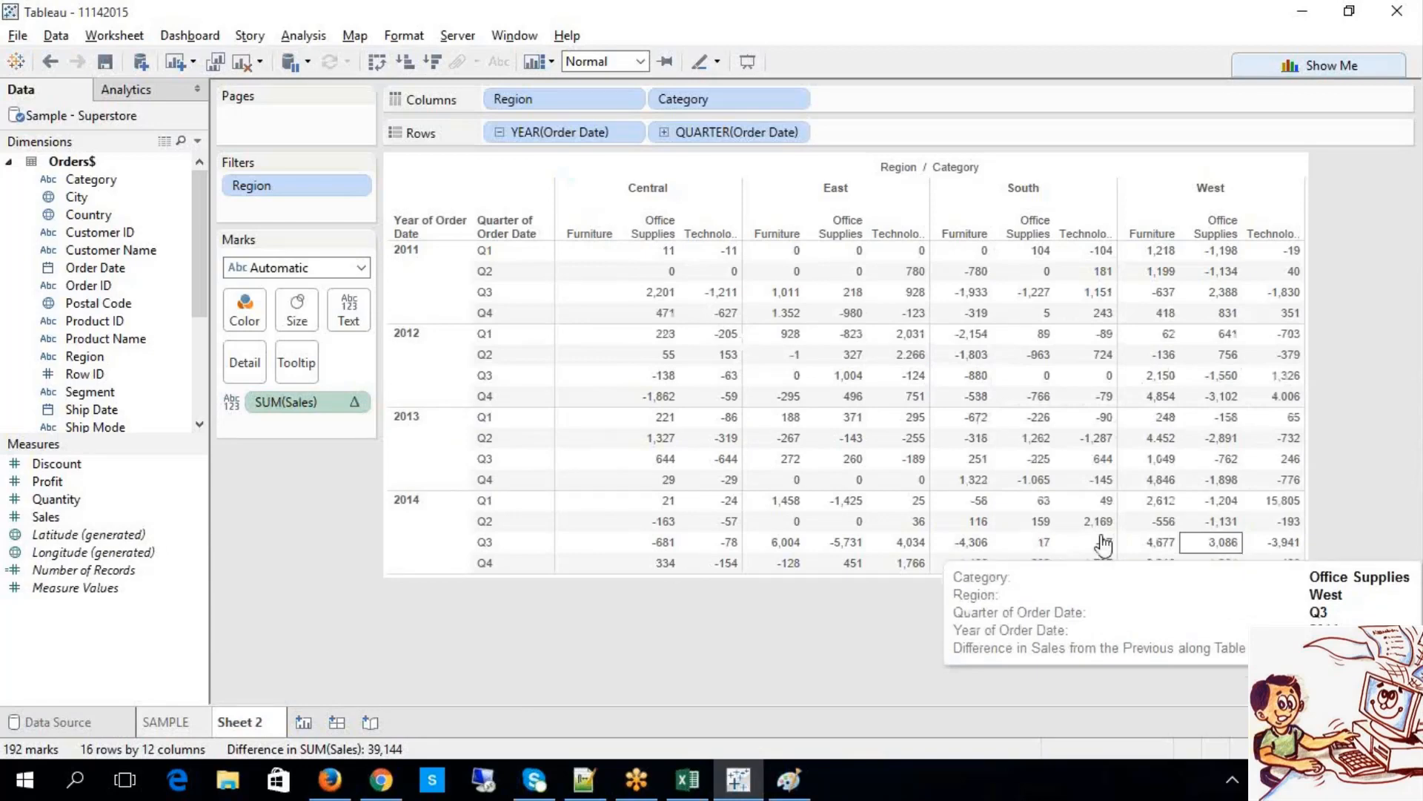
pyautogui.click(51, 62)
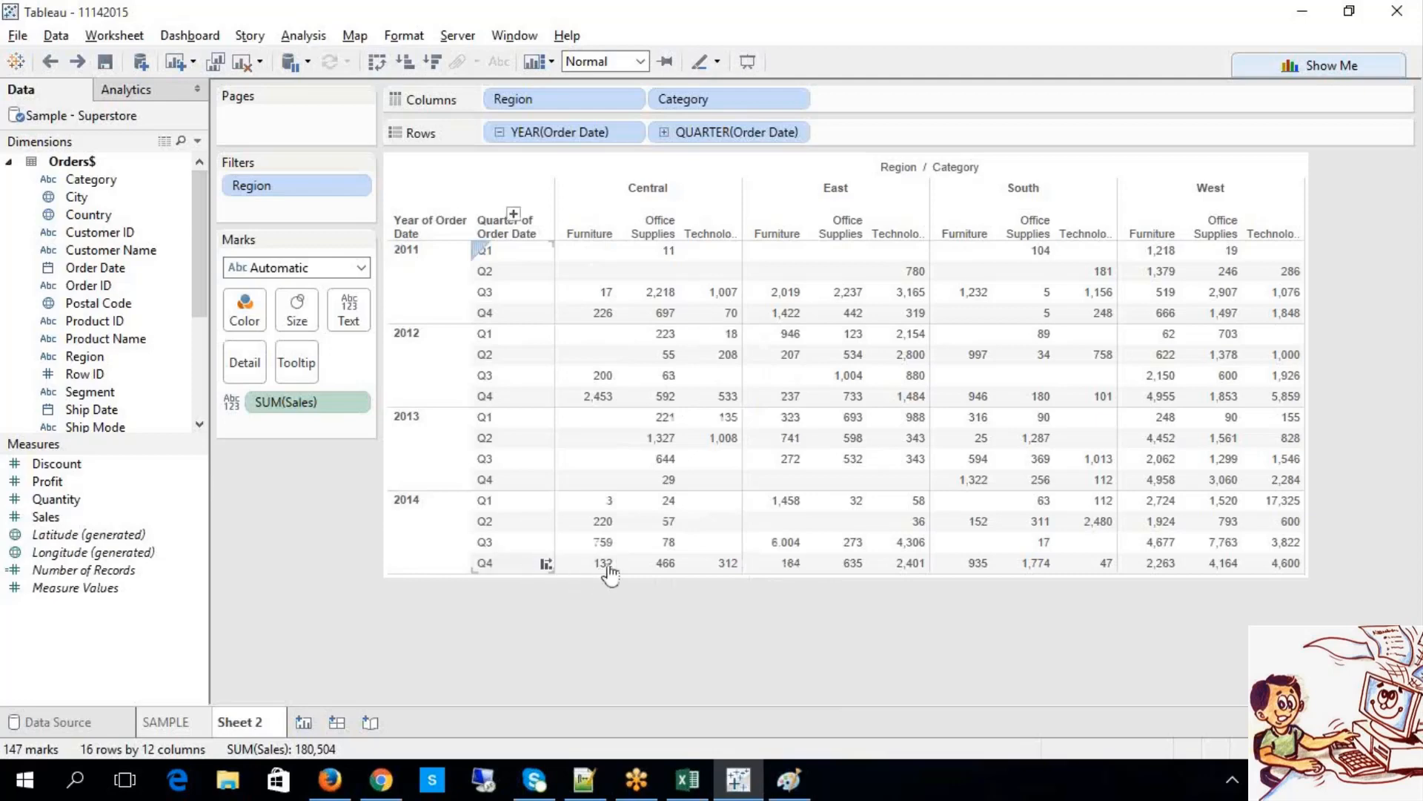
# Step: Add a Difference From table calculation to SUM(Sales), computed along Table (Down) from the Previous value
pyautogui.click(353, 404)
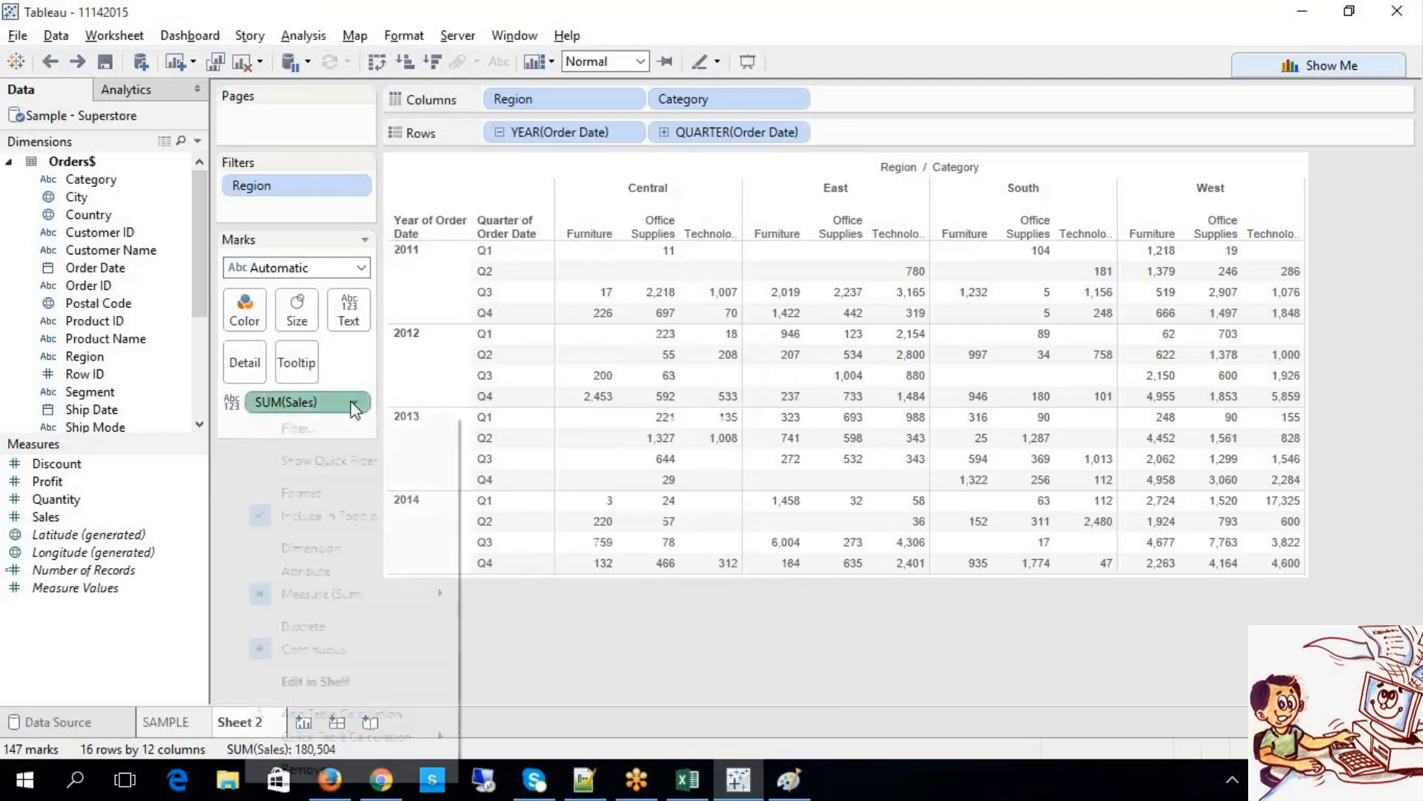
pyautogui.click(369, 712)
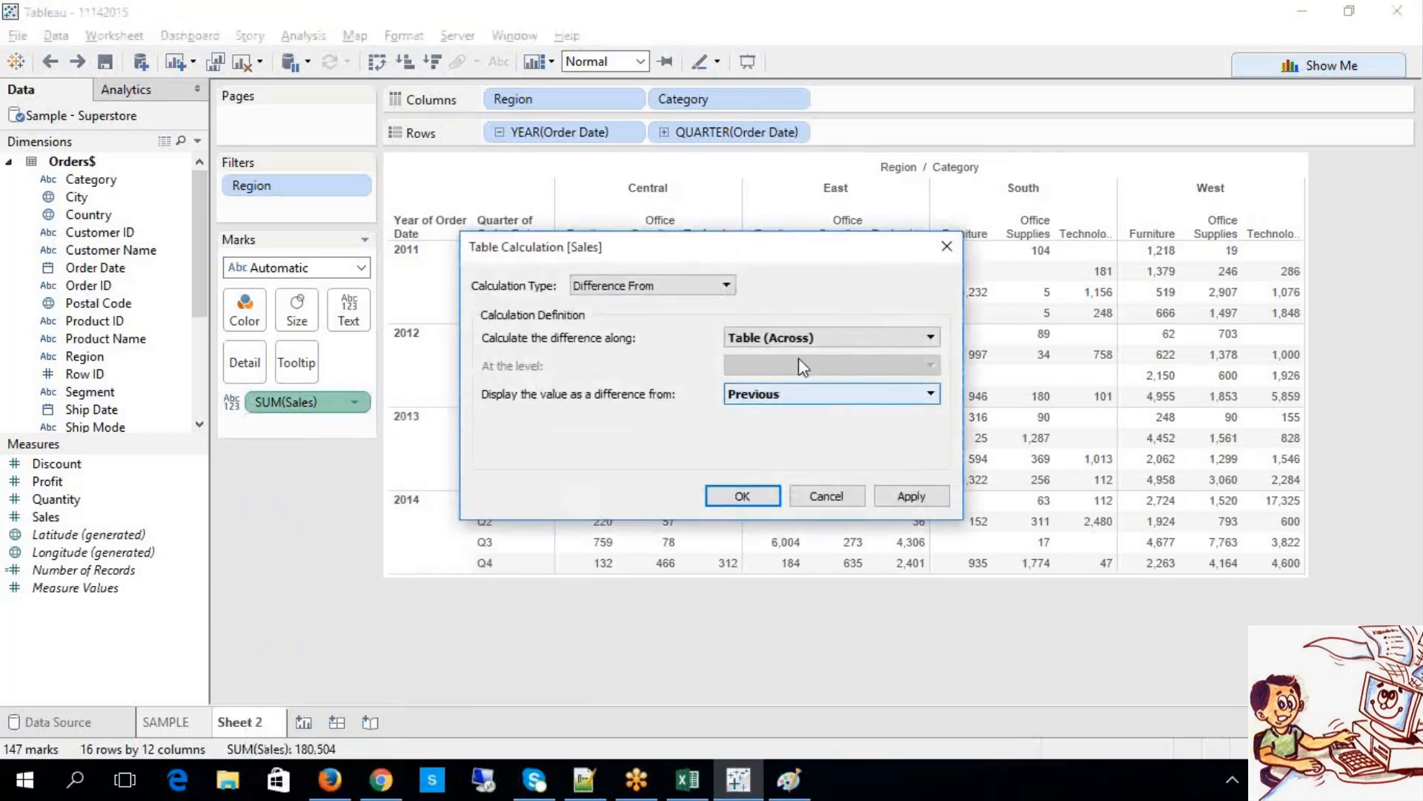
pyautogui.click(801, 338)
pyautogui.click(792, 368)
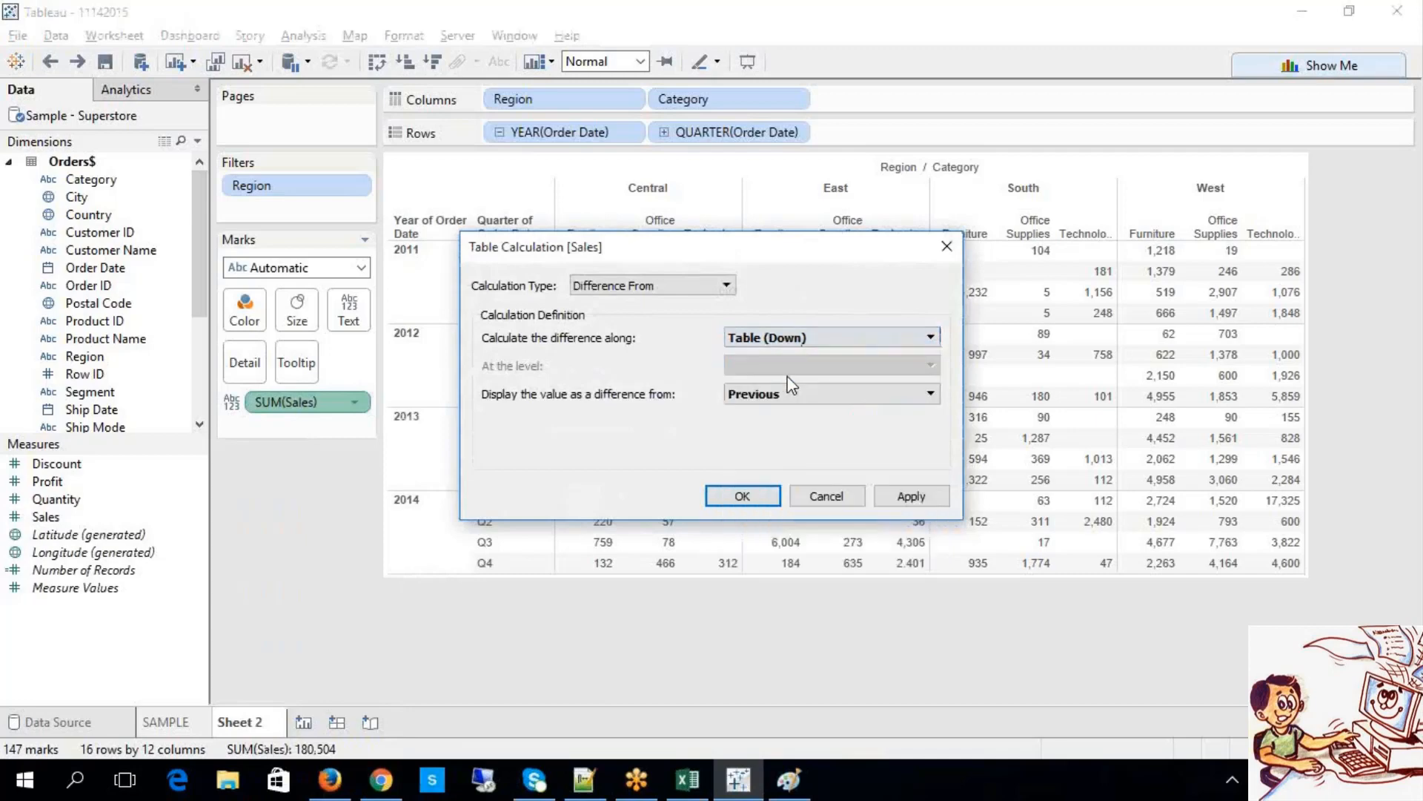
pyautogui.moveTo(732, 261); pyautogui.dragTo(681, 313)
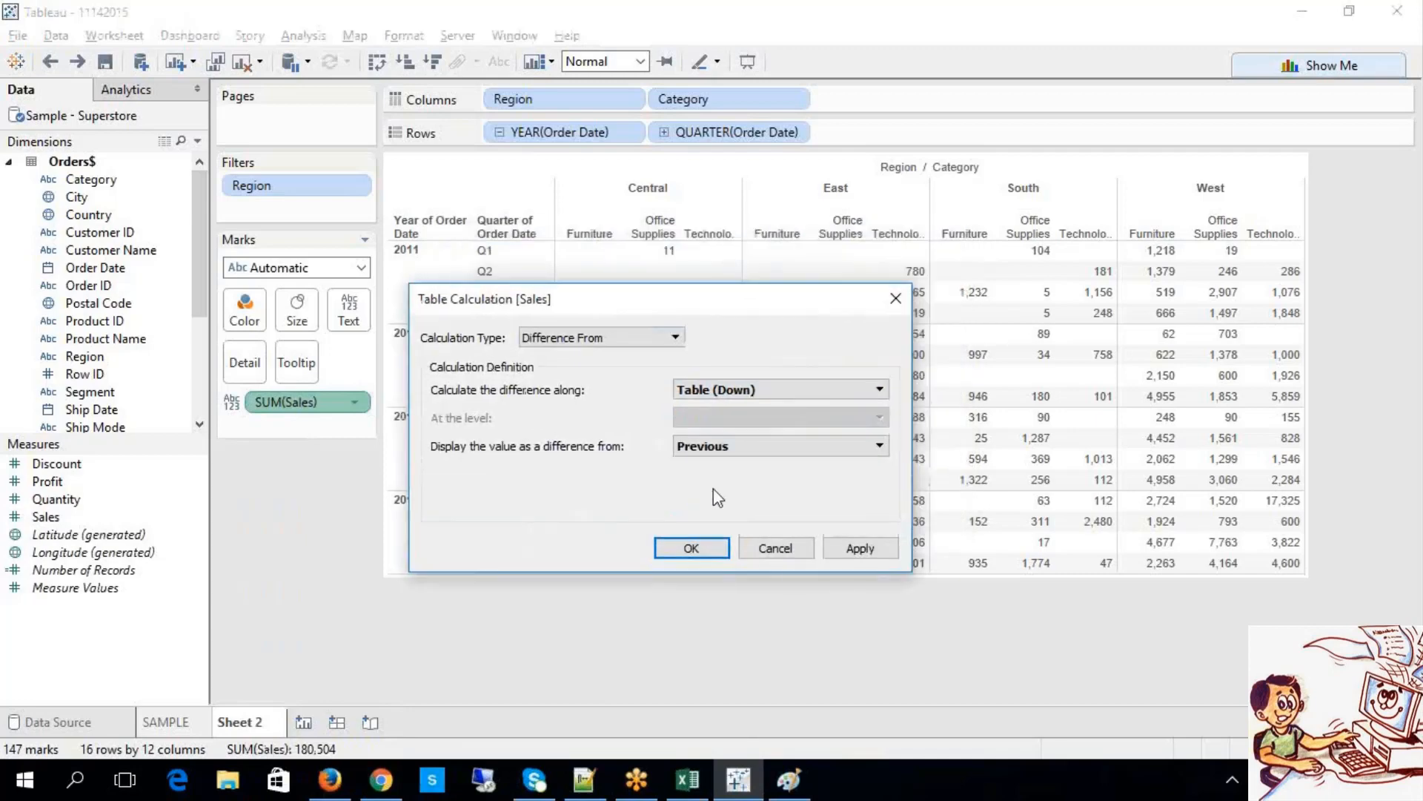
pyautogui.click(860, 548)
pyautogui.click(708, 549)
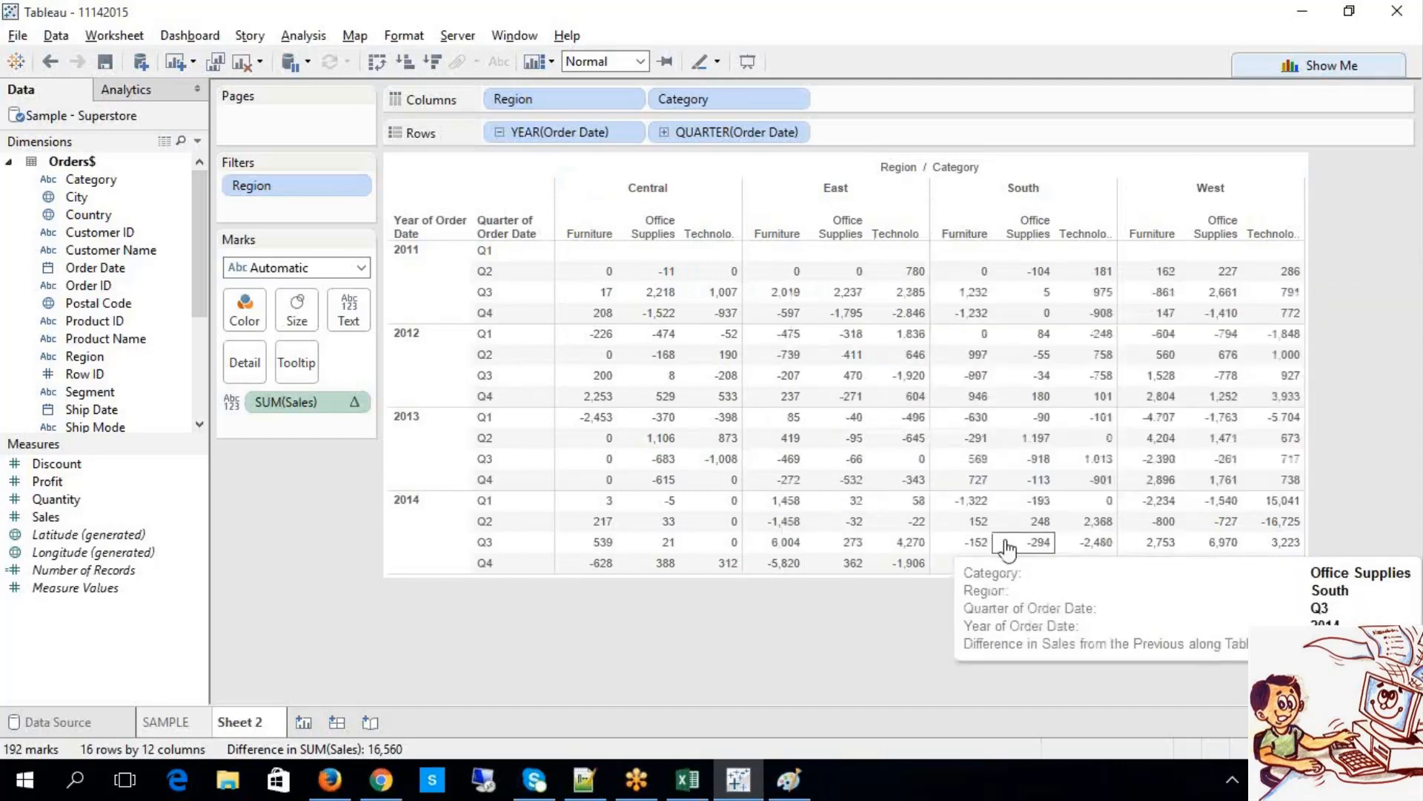
pyautogui.rightClick(353, 404)
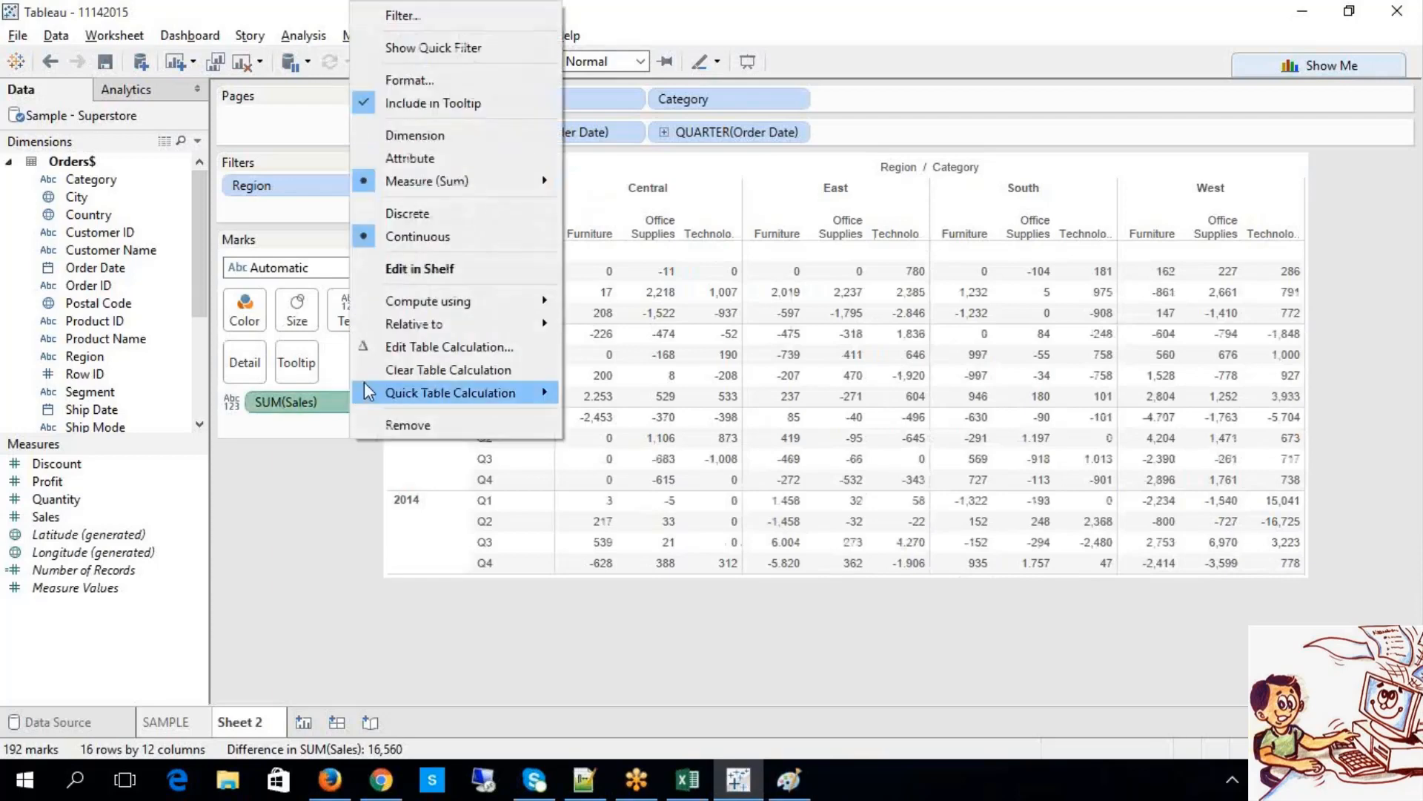
pyautogui.moveTo(421, 309)
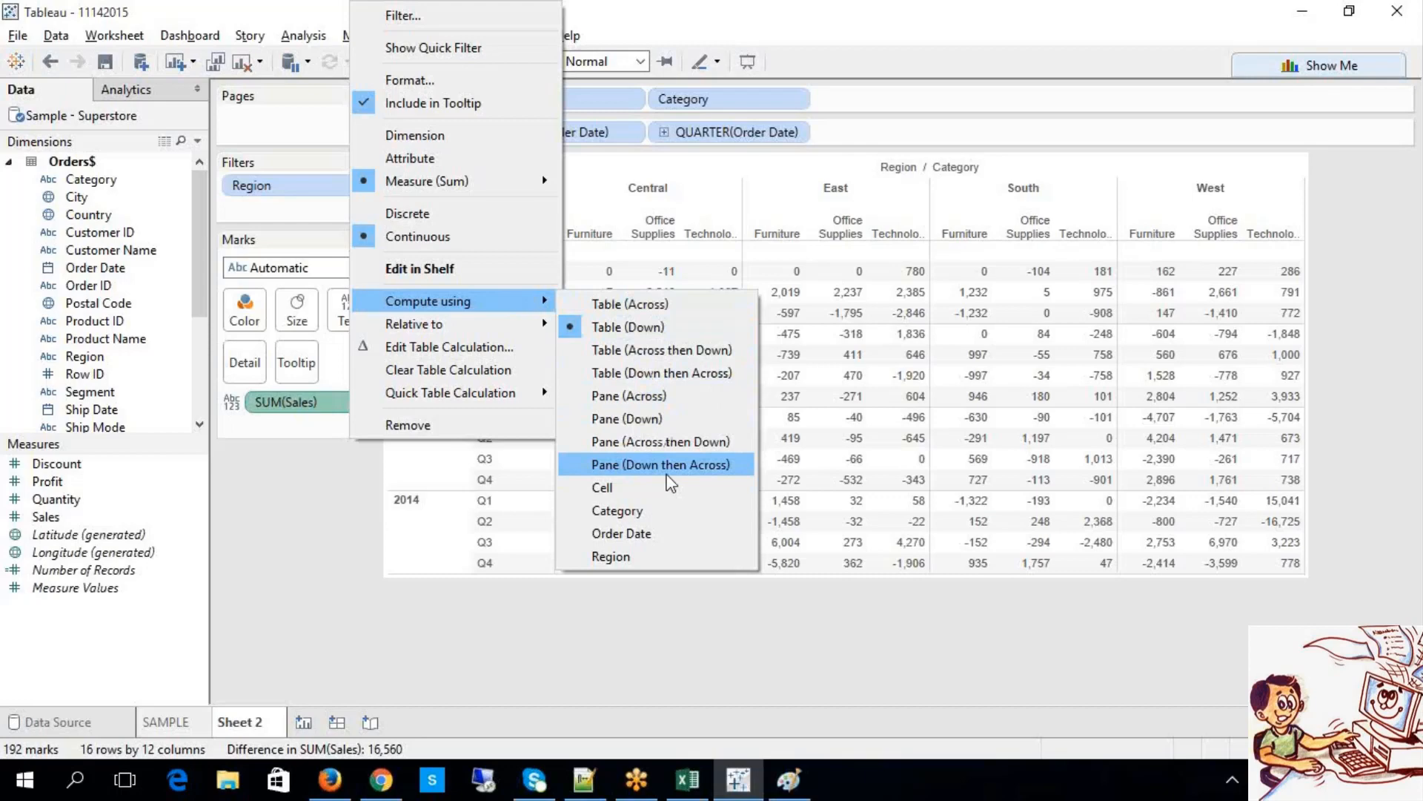
pyautogui.click(493, 349)
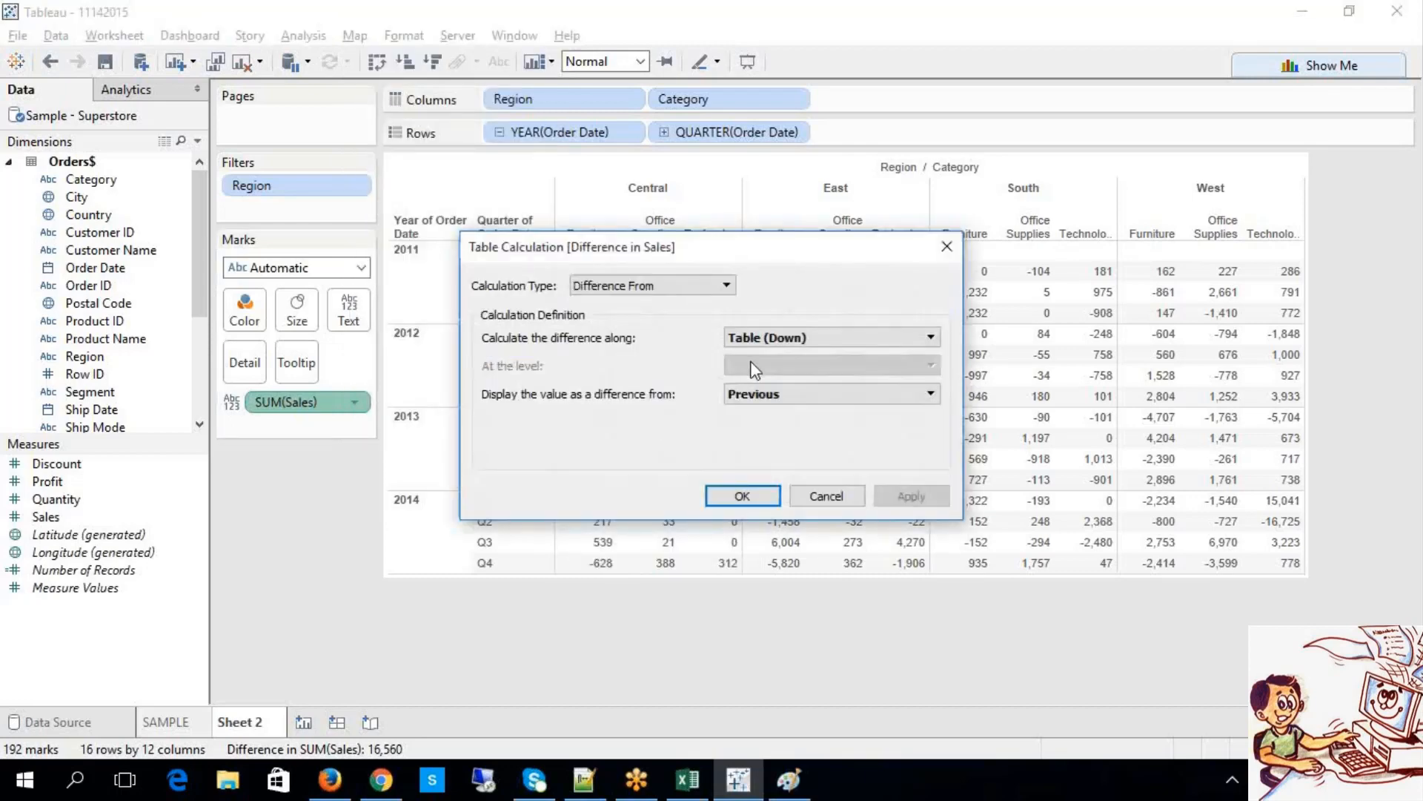
pyautogui.click(754, 337)
pyautogui.click(760, 353)
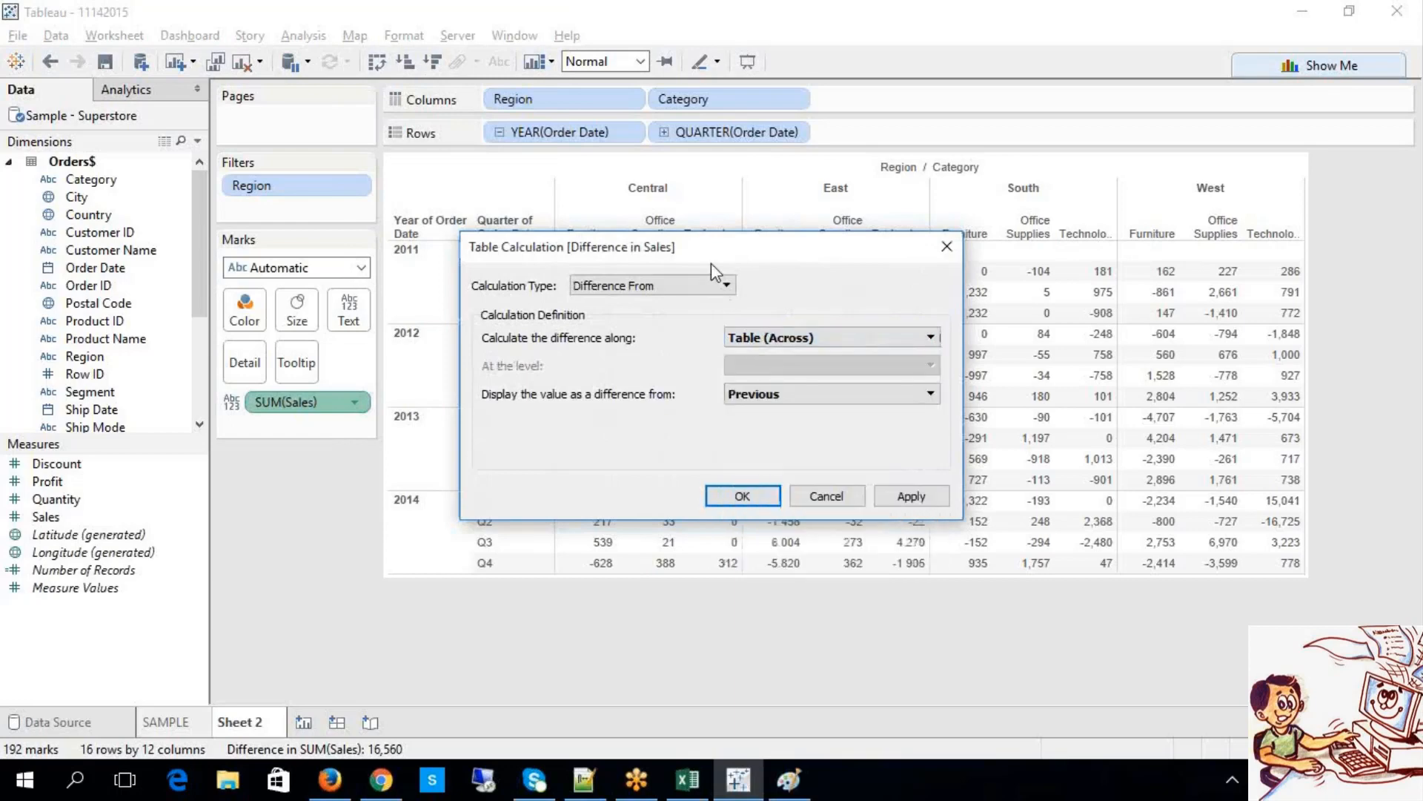
pyautogui.moveTo(703, 259); pyautogui.dragTo(166, 277)
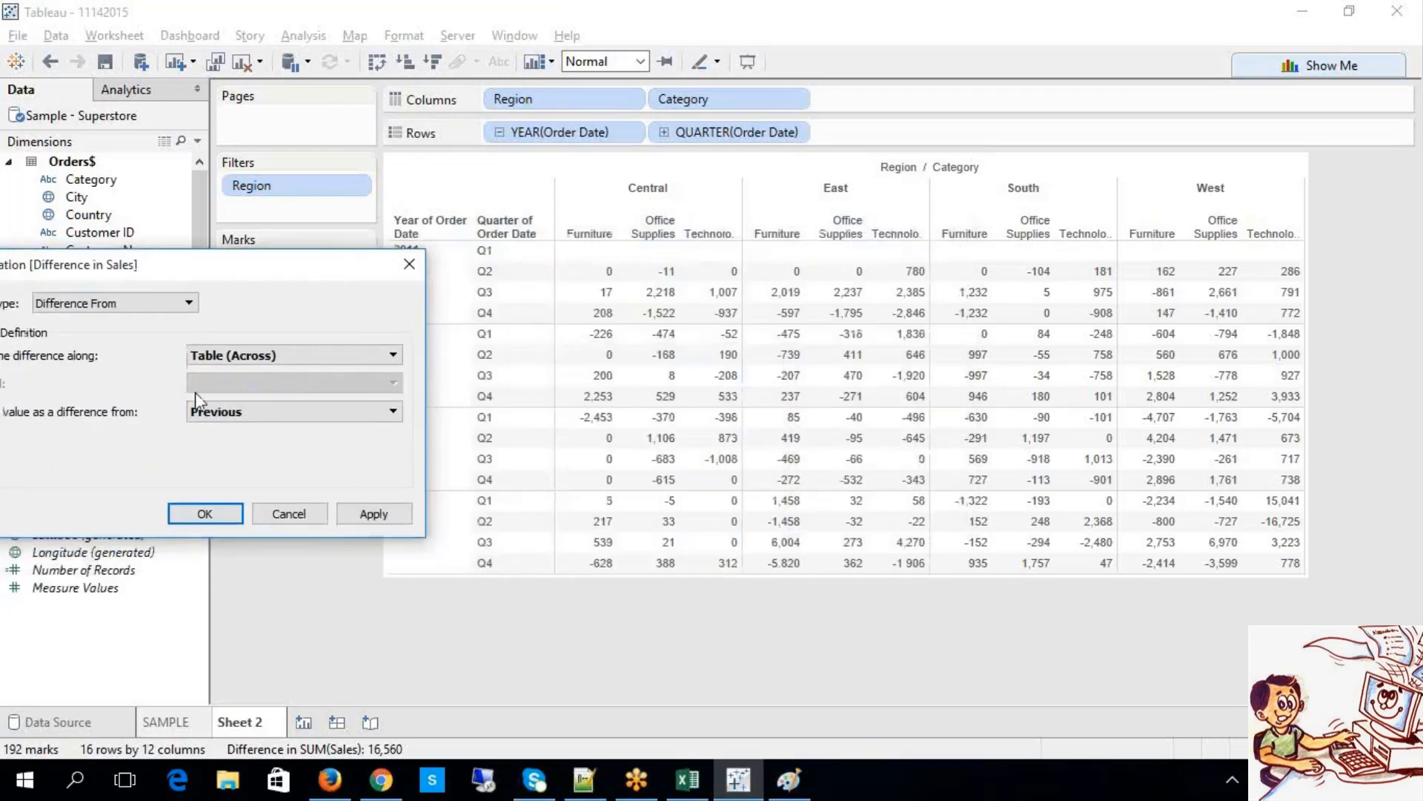
pyautogui.click(255, 413)
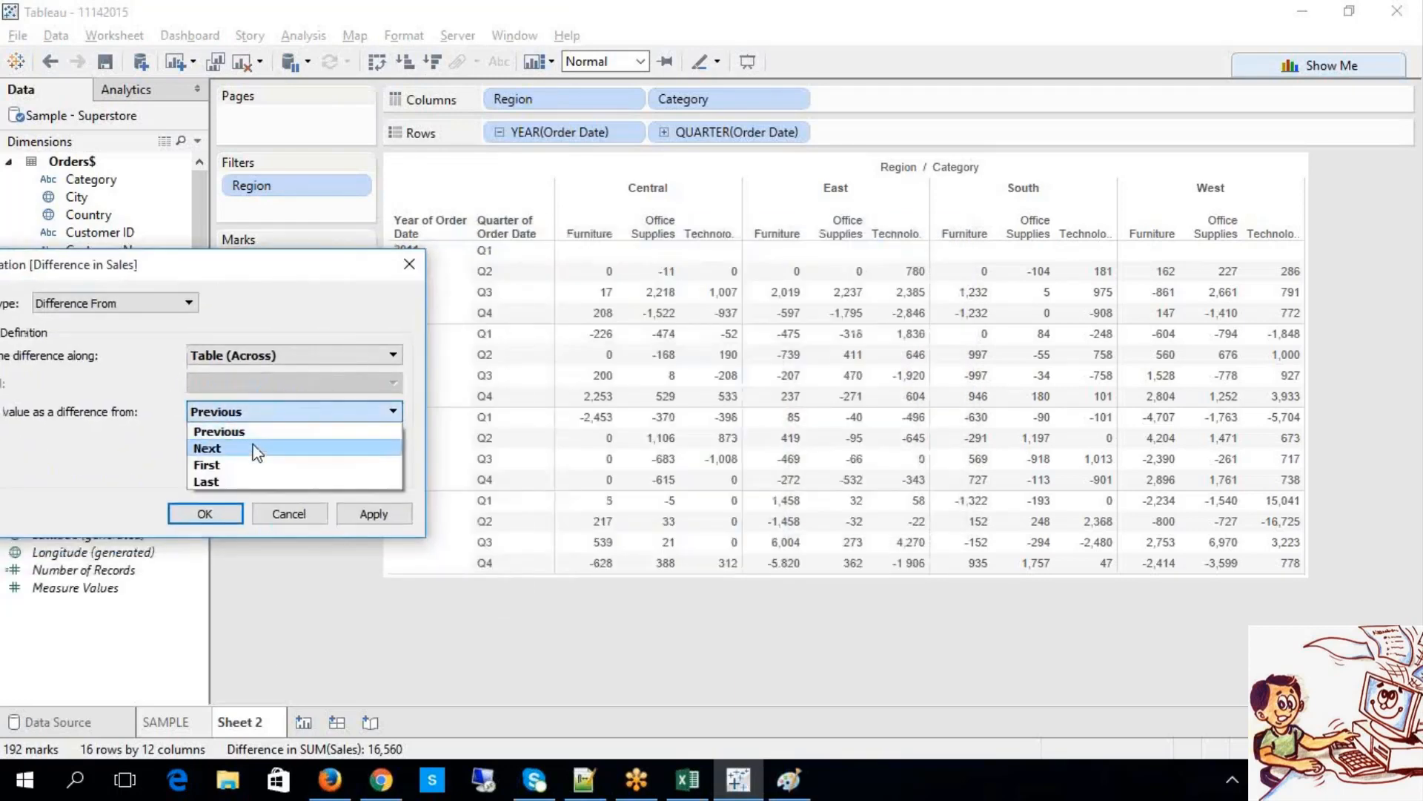
pyautogui.click(289, 513)
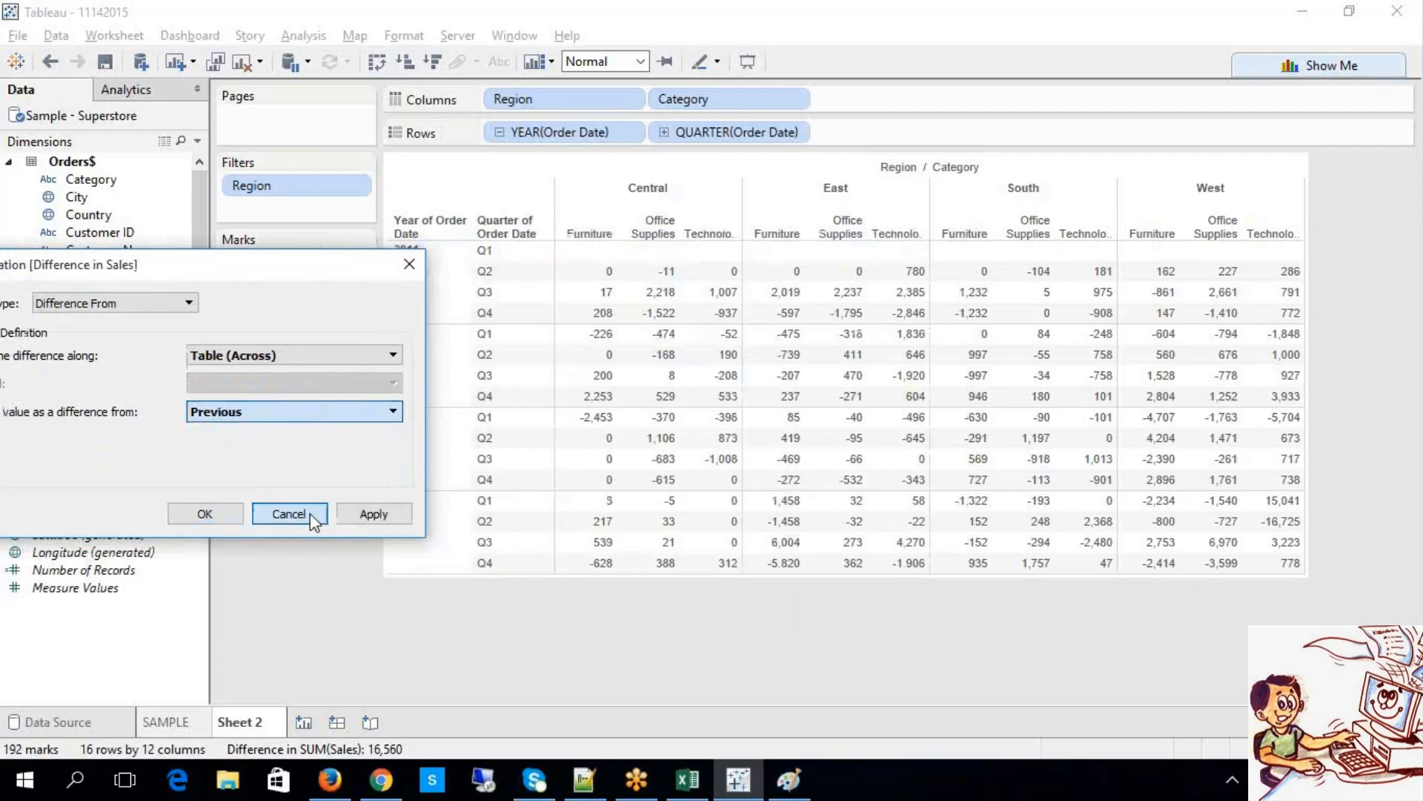
# Step: Undo the existing table calculation and apply a Difference From calculation to SUM(Sales) along Table (Across) from the Next value
pyautogui.click(50, 62)
pyautogui.click(49, 63)
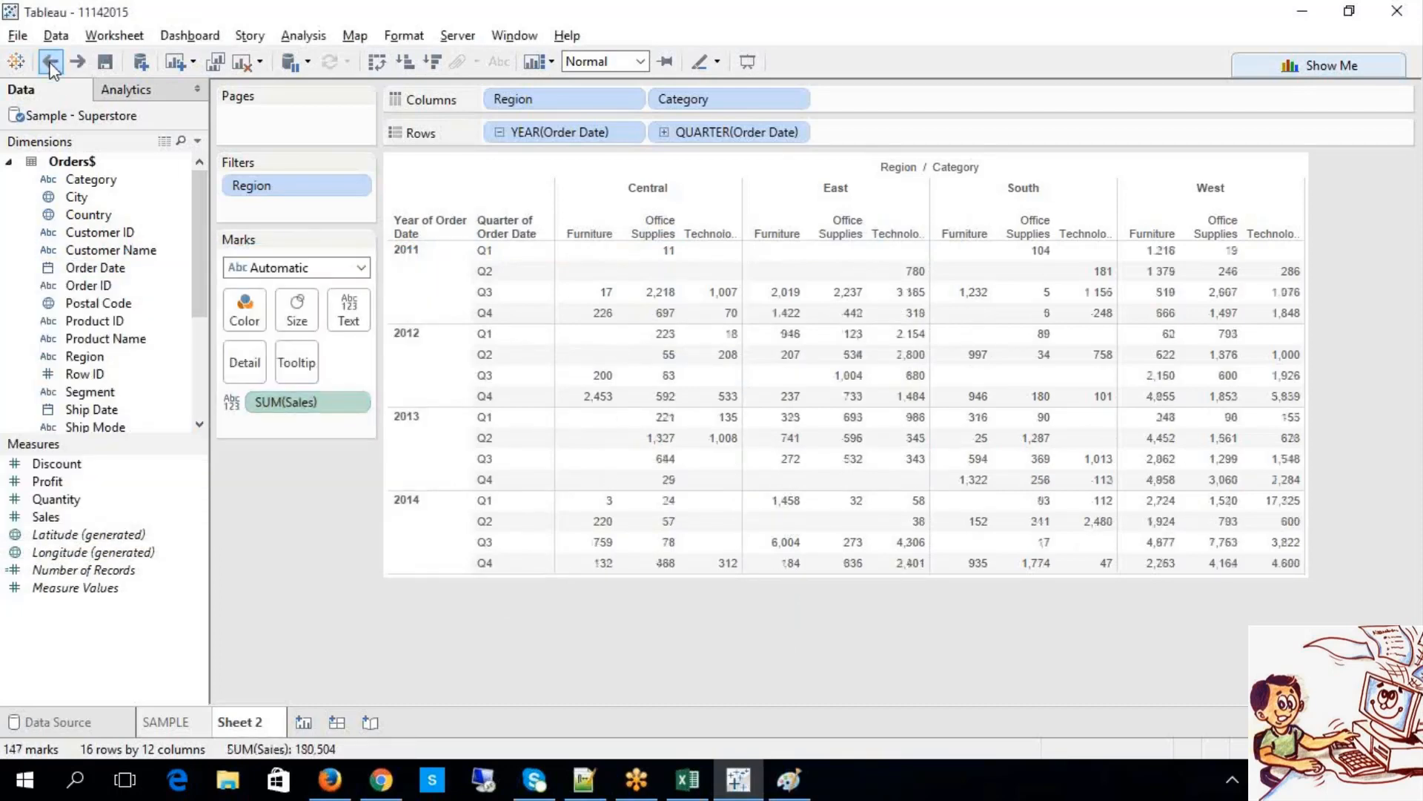
pyautogui.click(353, 402)
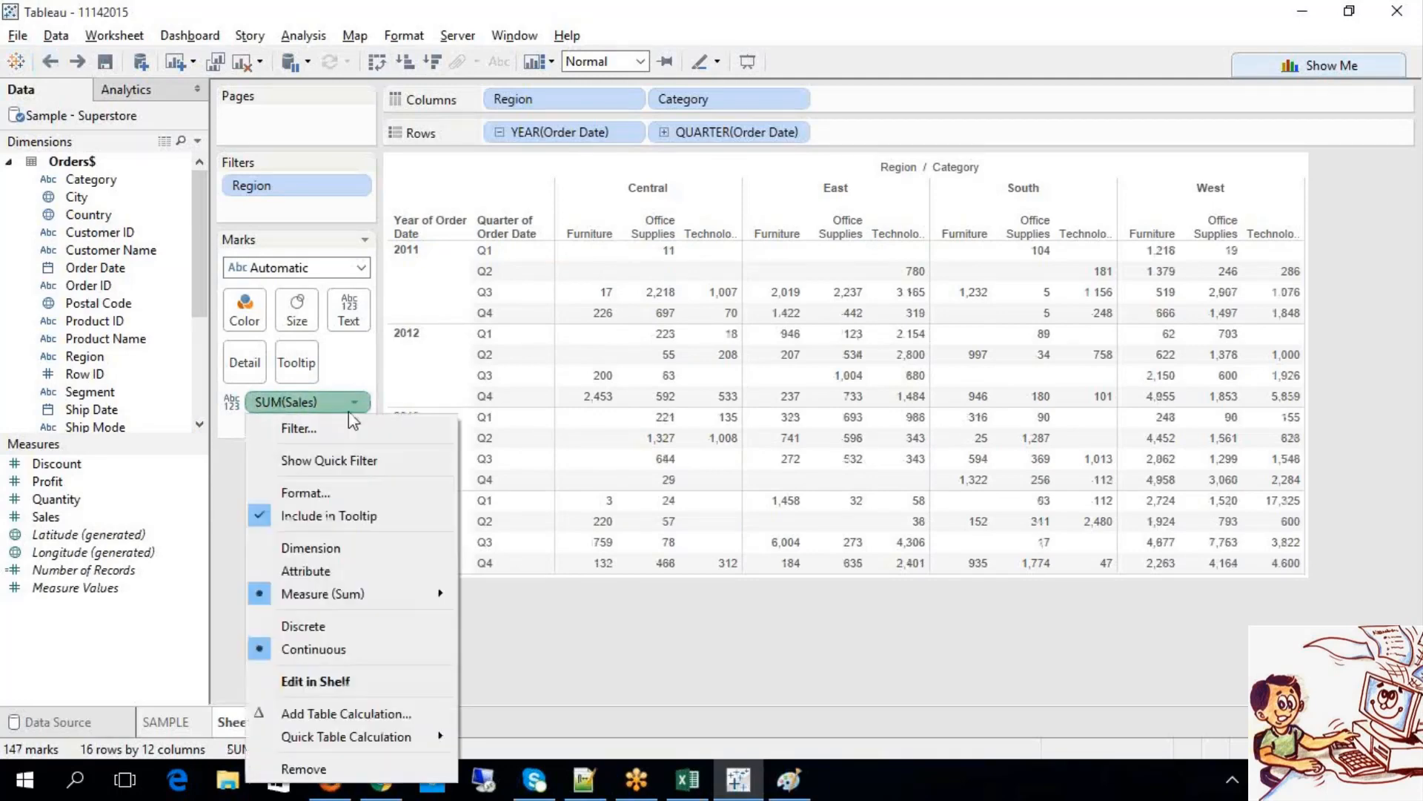
pyautogui.click(393, 719)
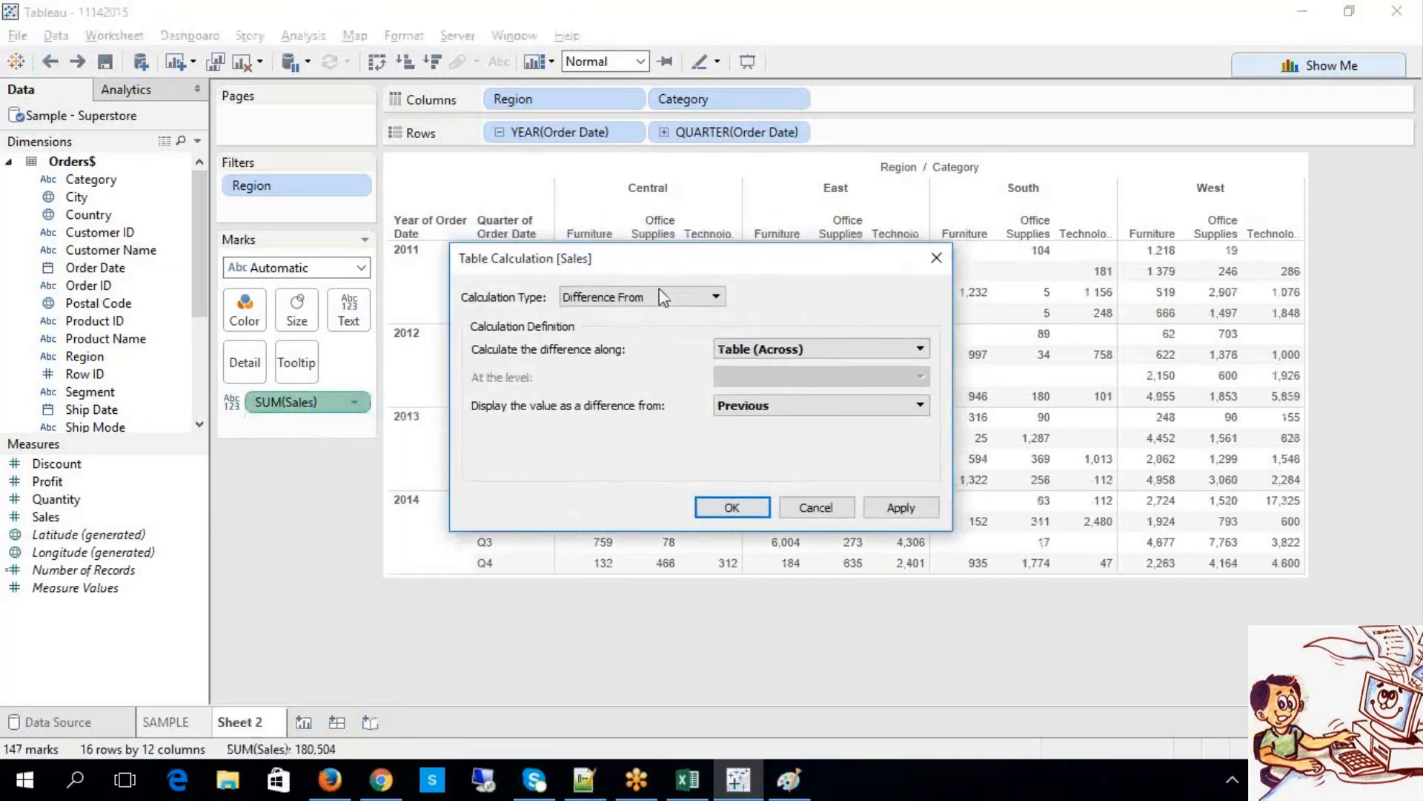
pyautogui.moveTo(662, 258); pyautogui.dragTo(99, 369)
pyautogui.click(271, 525)
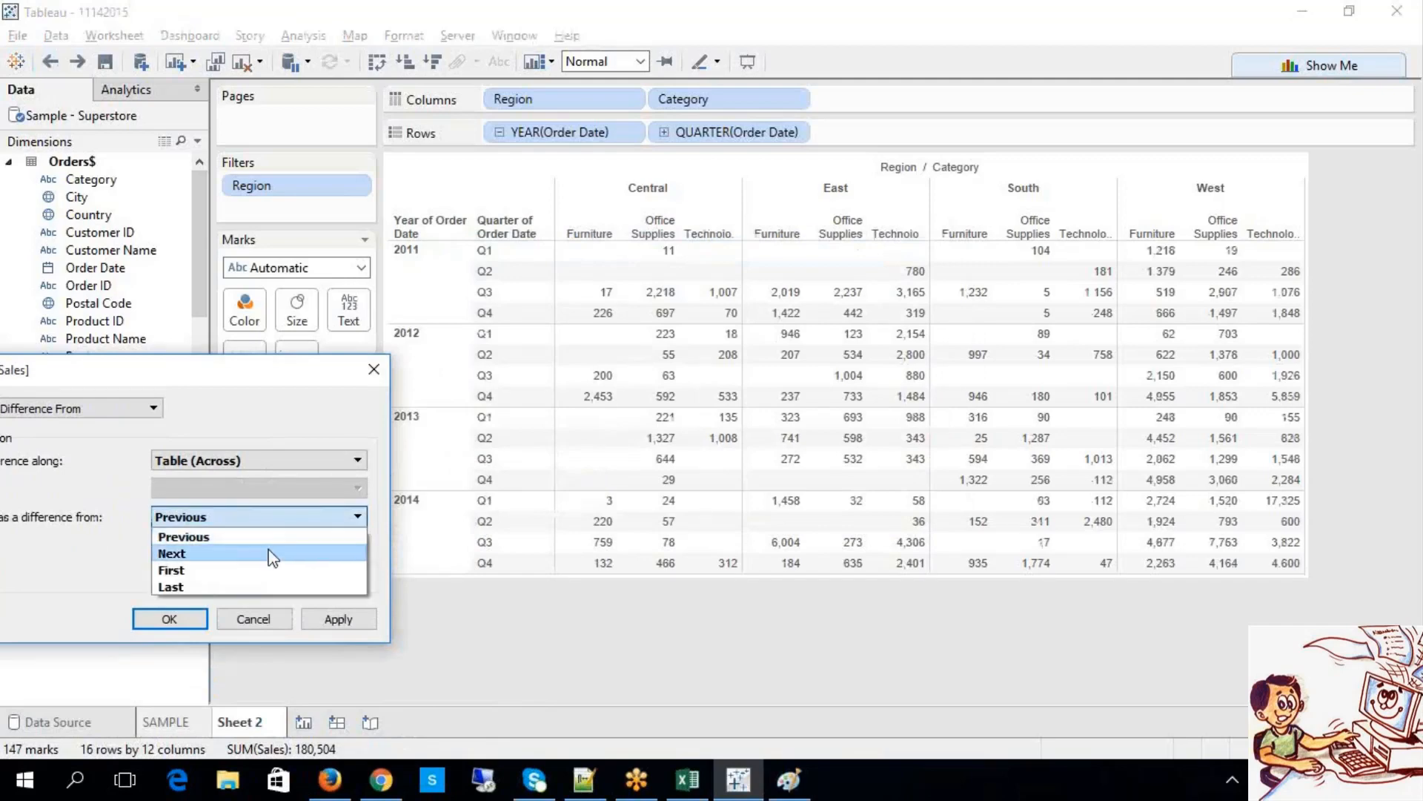
pyautogui.click(272, 552)
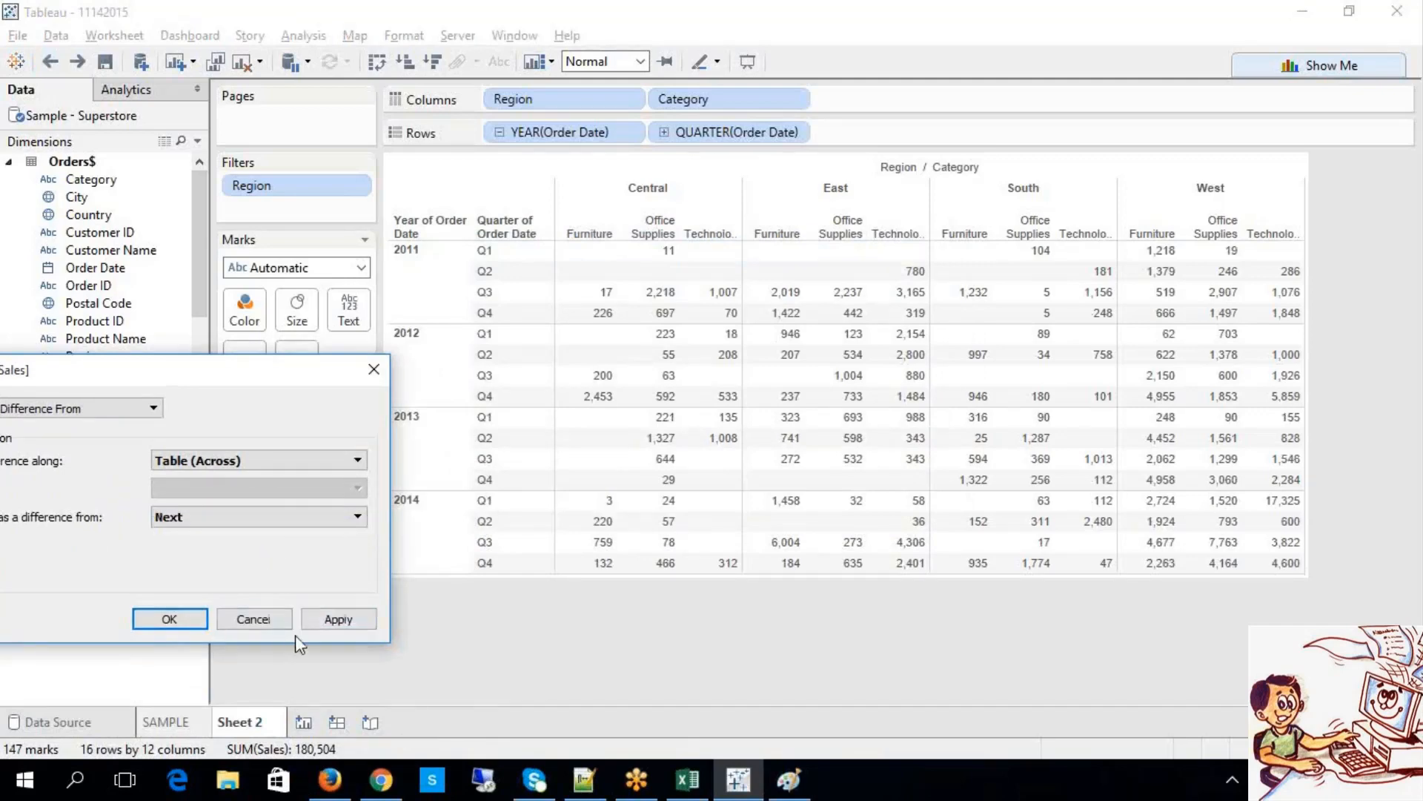
pyautogui.click(318, 631)
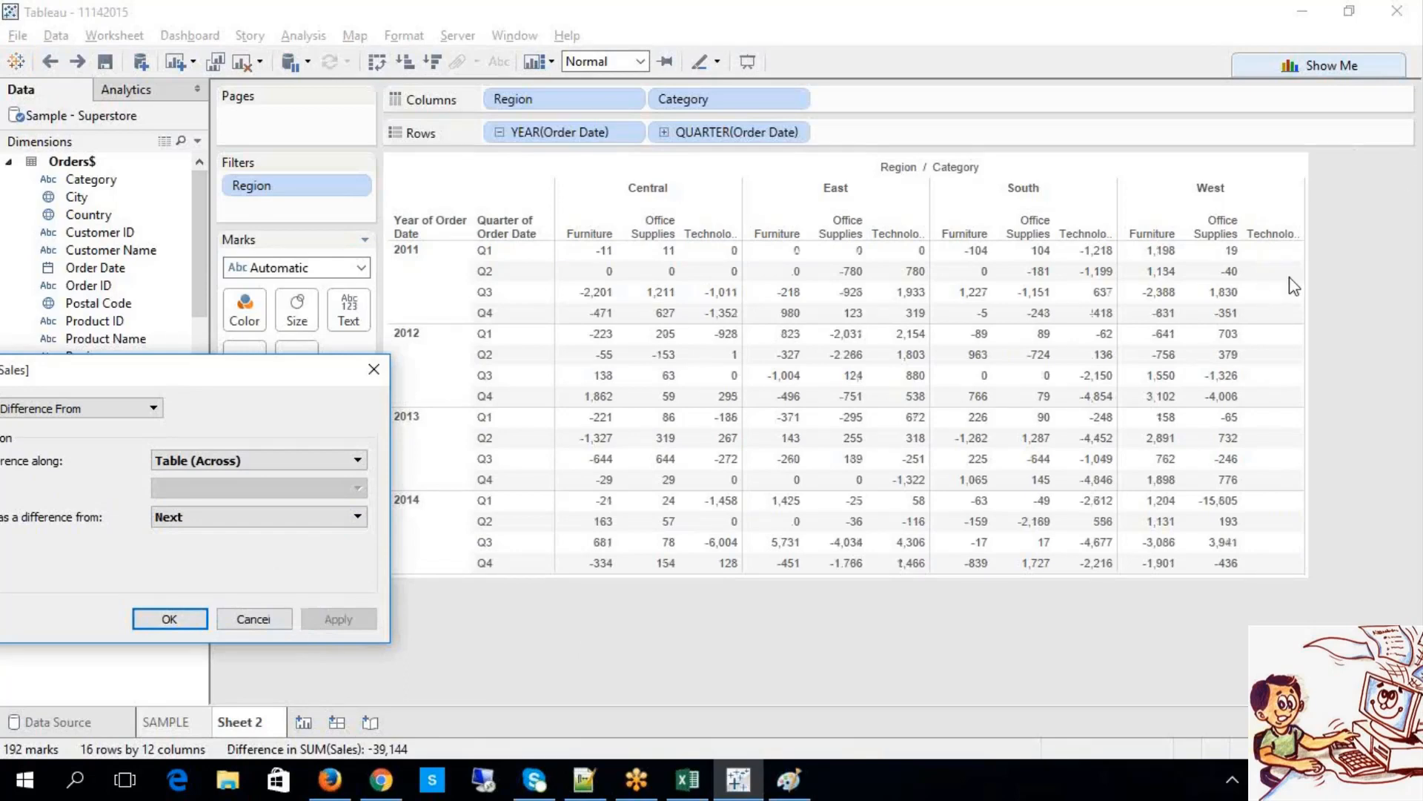
# Step: Change the difference calculation to run along Table (Down) and apply it
pyautogui.click(284, 460)
pyautogui.click(282, 491)
pyautogui.click(332, 620)
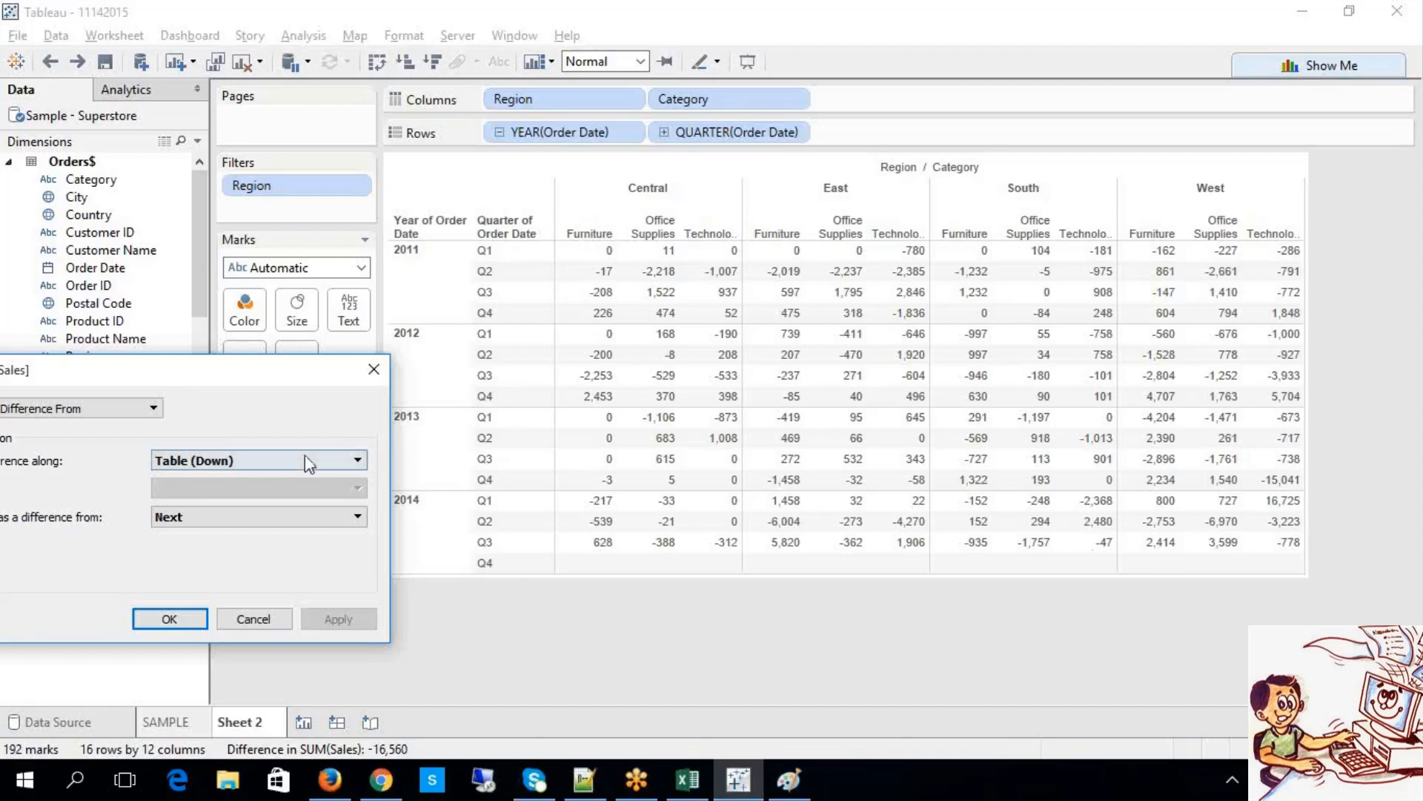
# Step: Set the difference calculation to Table (Across then Down) from the Previous value and apply it
pyautogui.click(286, 518)
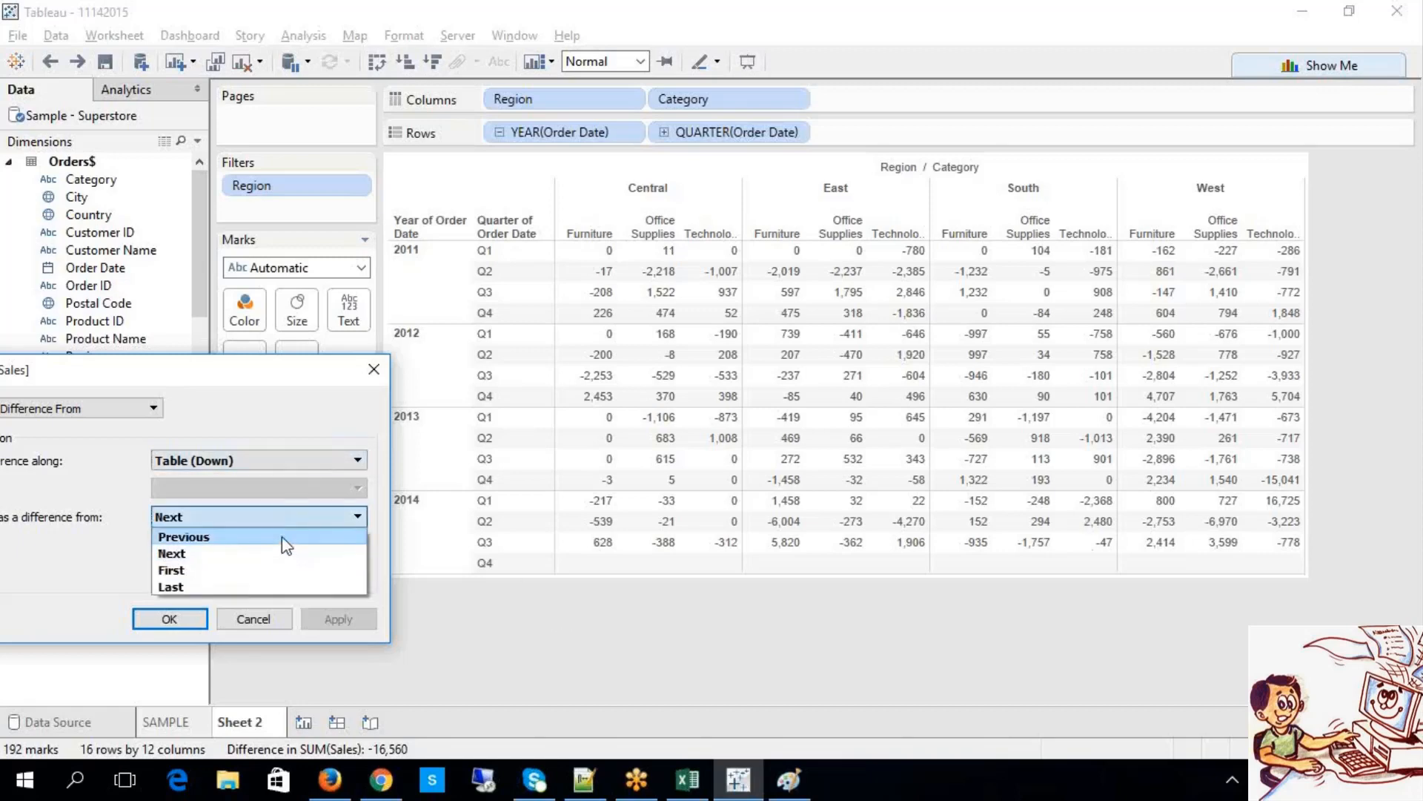
pyautogui.click(283, 537)
pyautogui.click(261, 462)
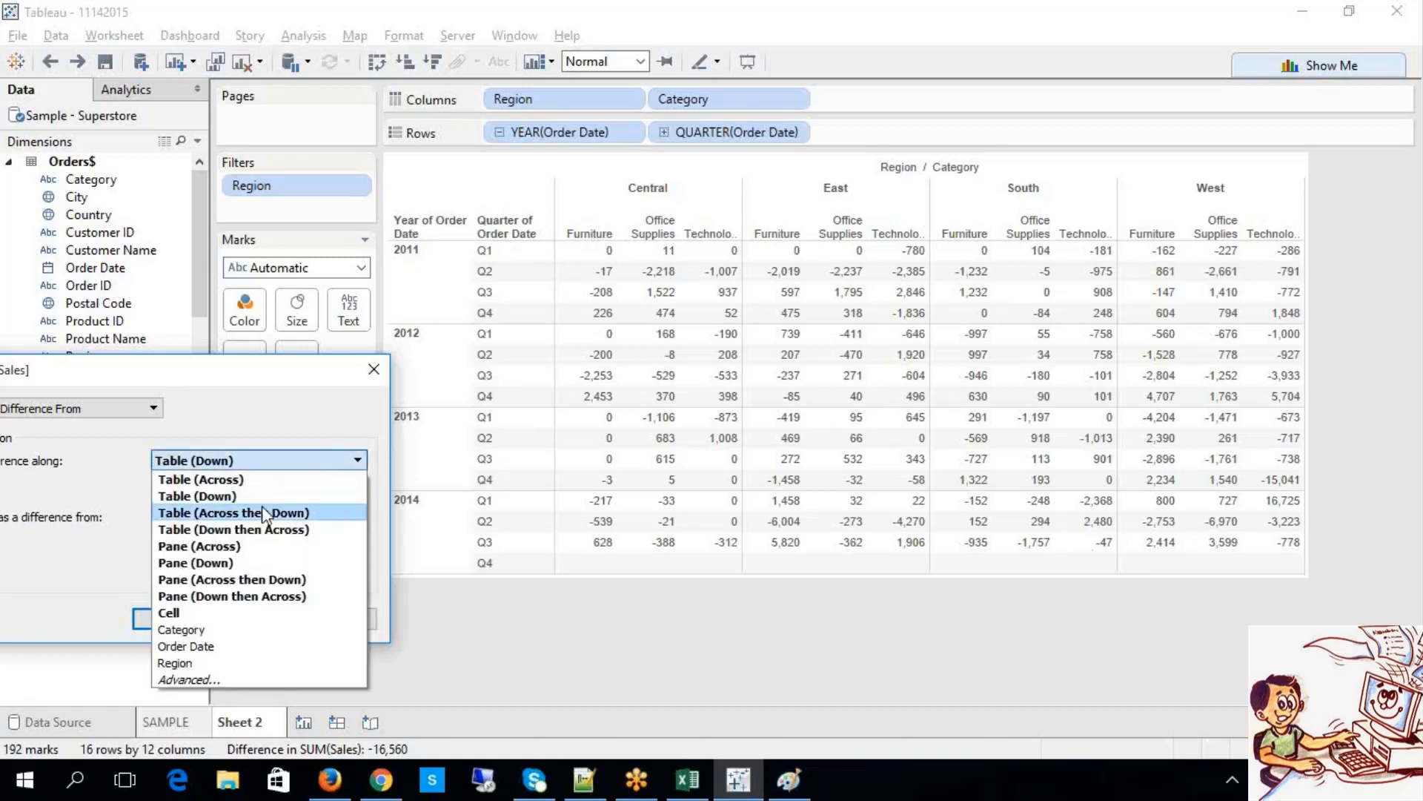
pyautogui.click(261, 510)
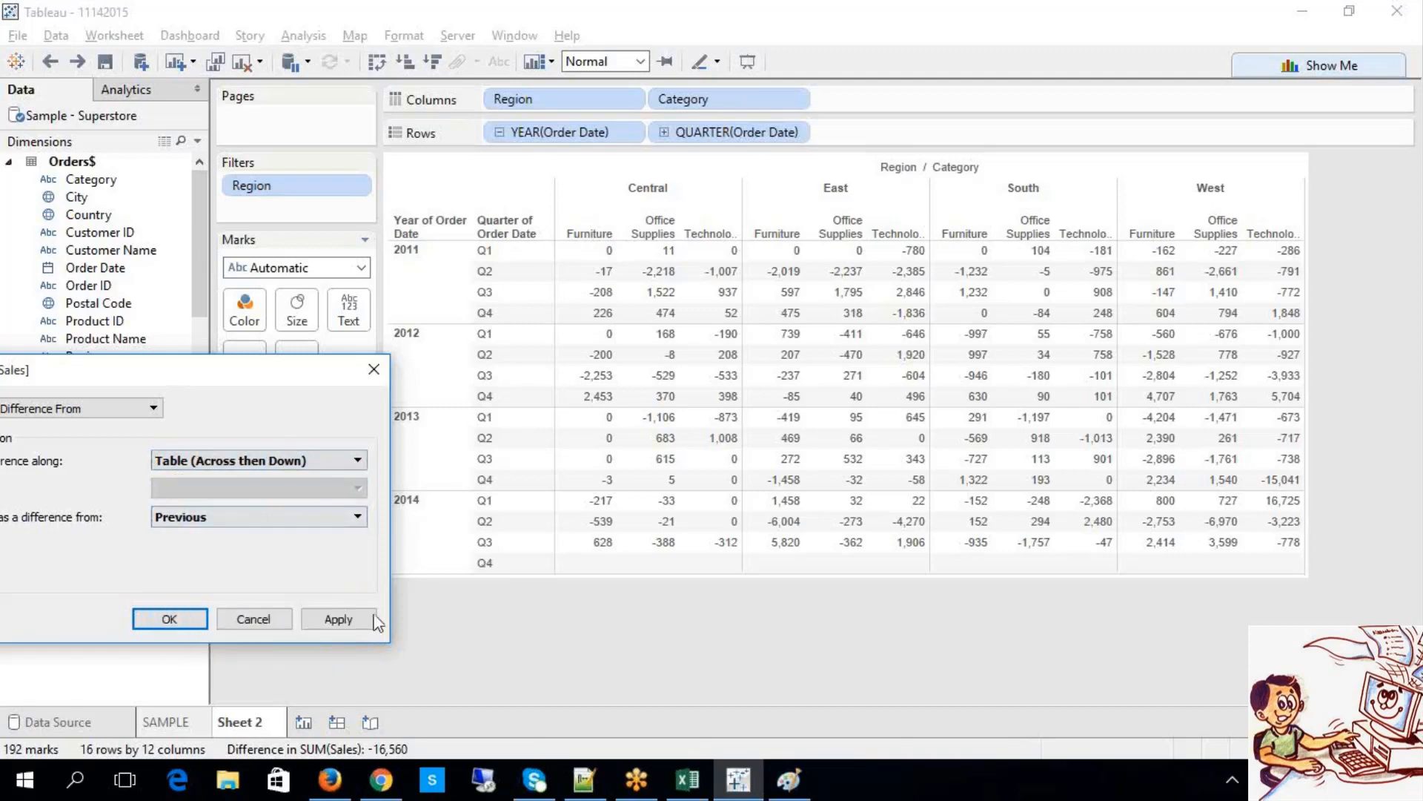
pyautogui.click(349, 620)
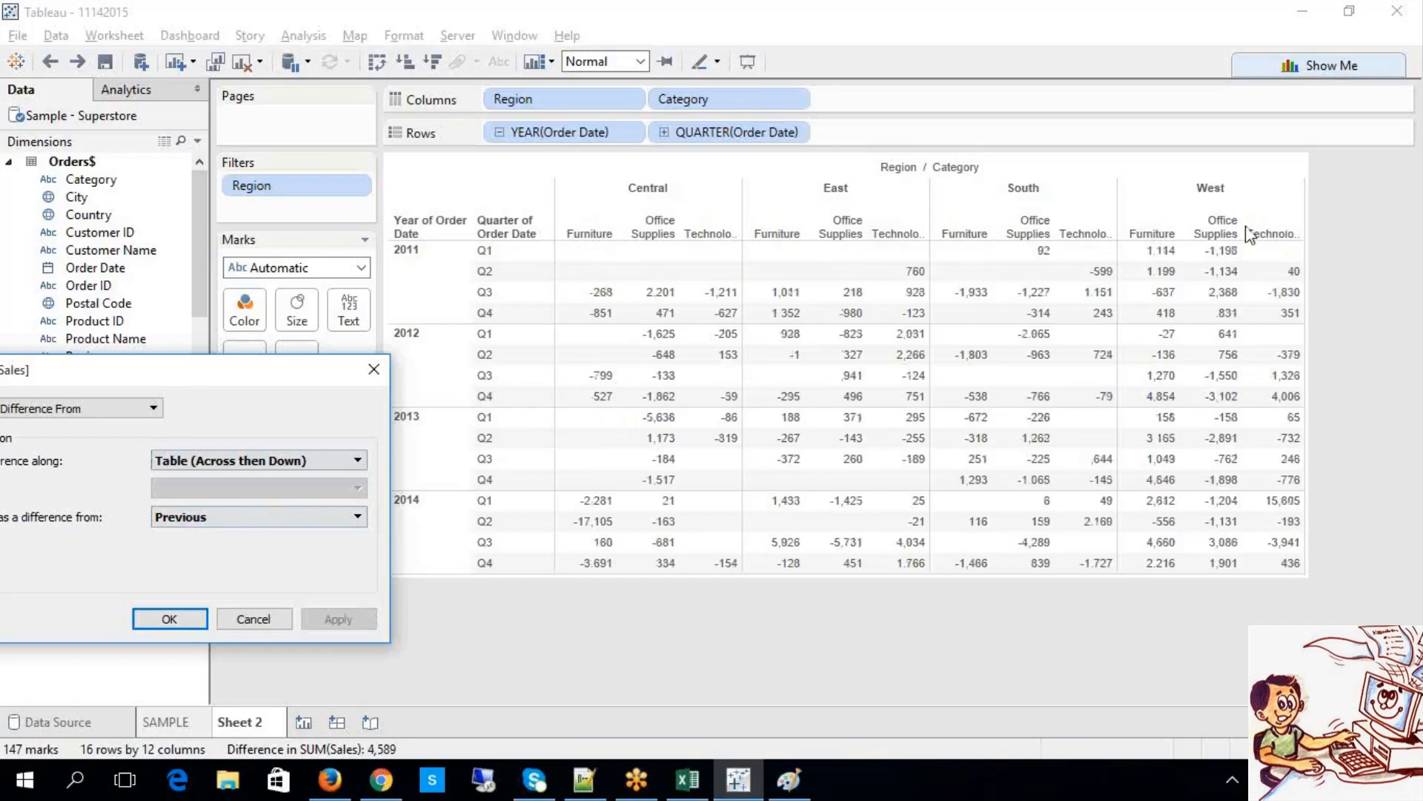
# Step: Compute the difference along Table (Down then Across), applying it from Previous and again from Next, and accept the calculation
pyautogui.click(327, 467)
pyautogui.click(288, 528)
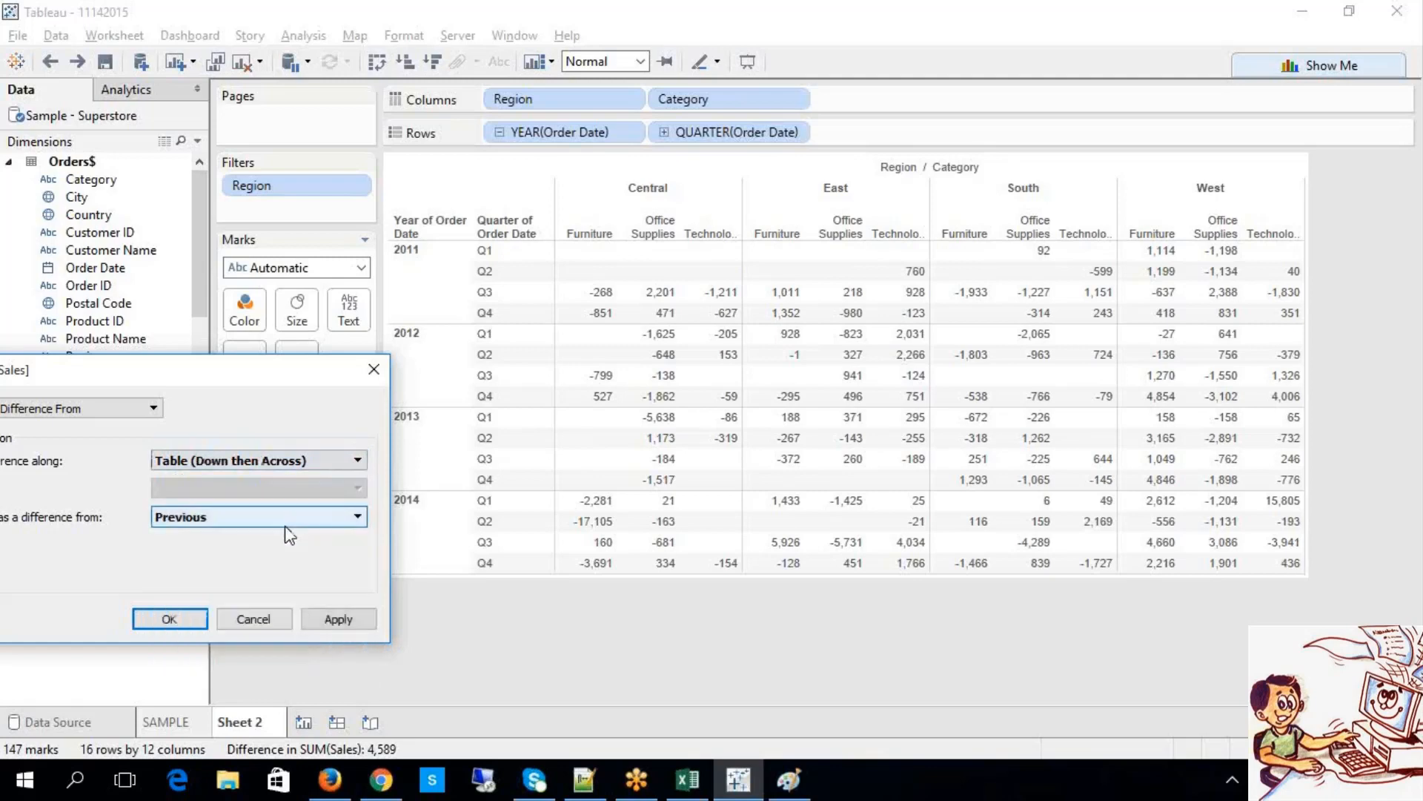
pyautogui.click(312, 620)
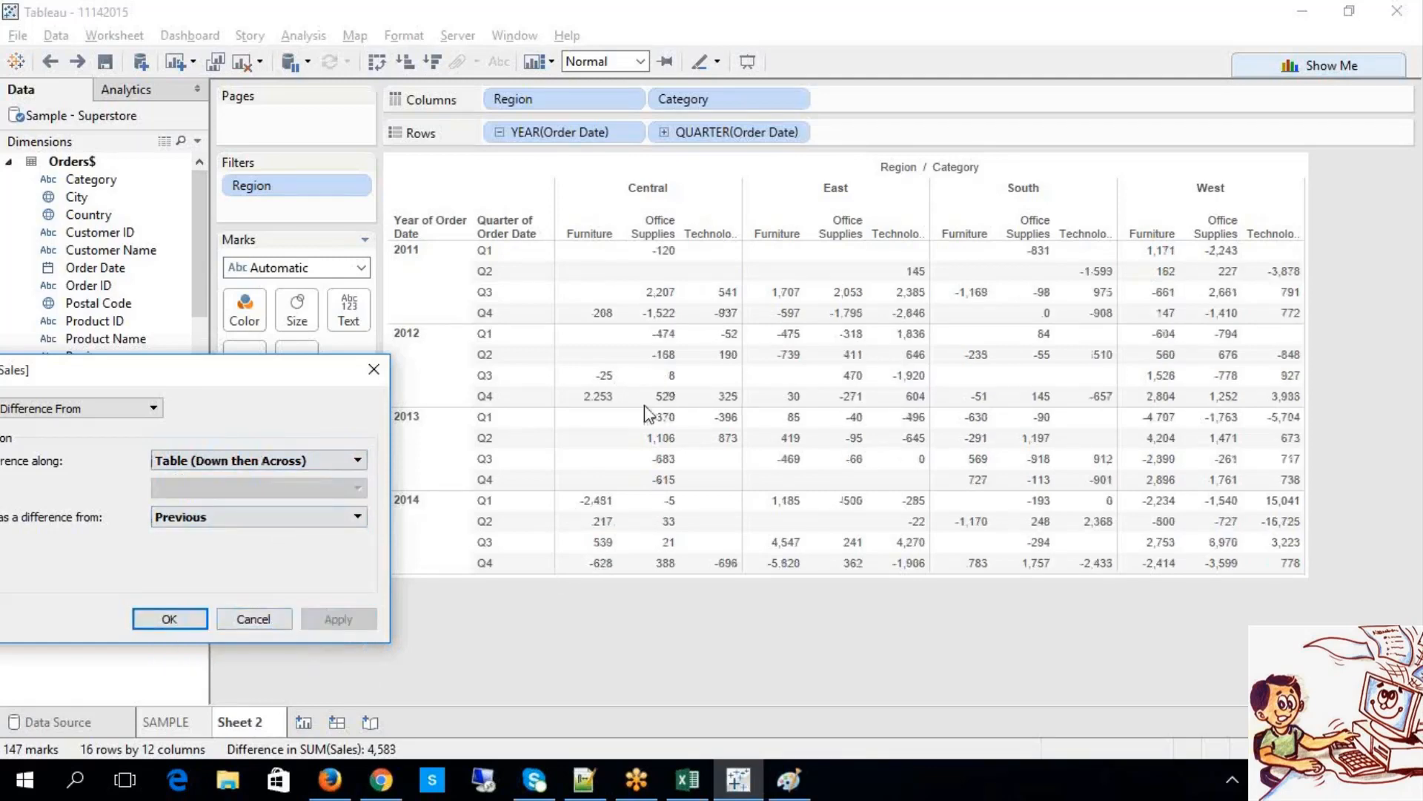
pyautogui.click(297, 517)
pyautogui.click(295, 548)
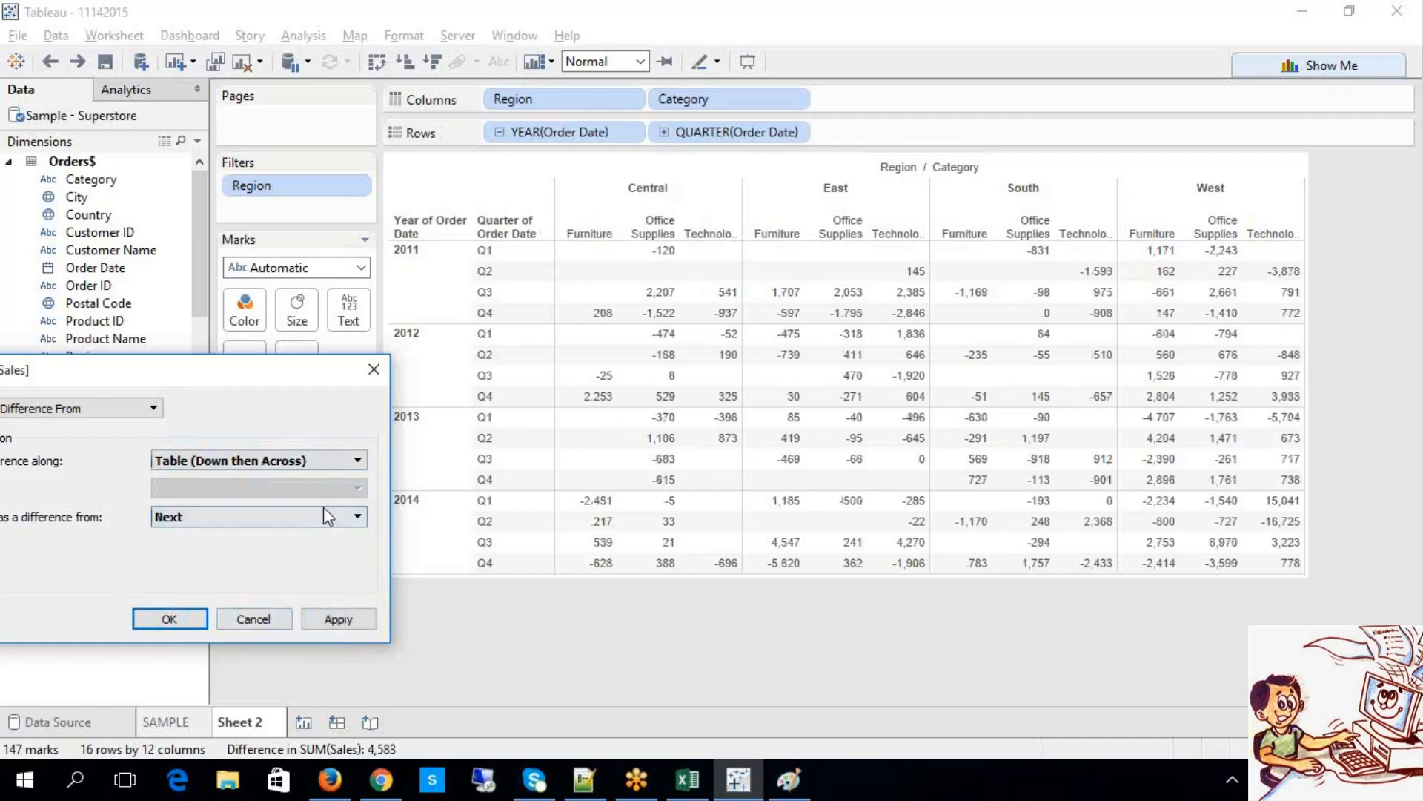
pyautogui.click(345, 624)
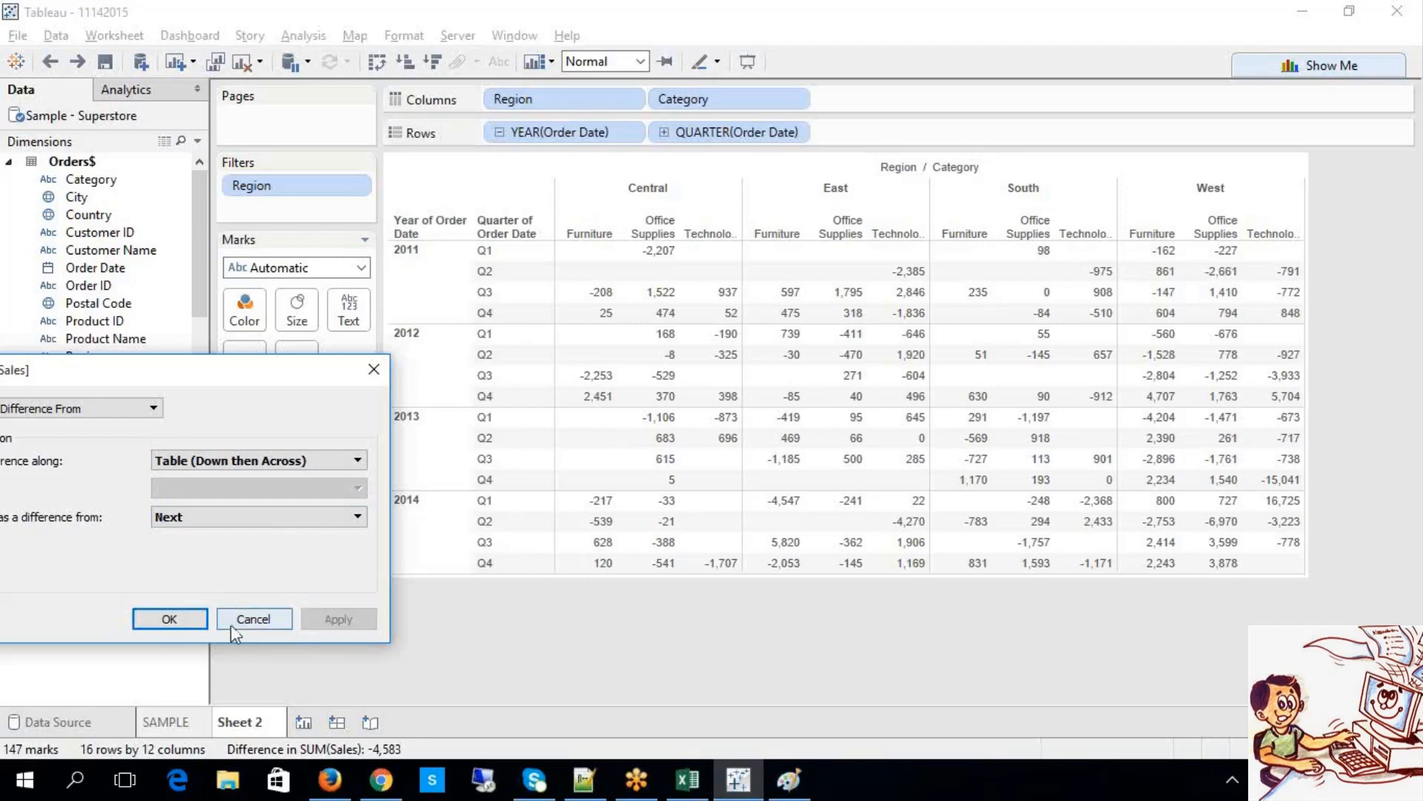
pyautogui.click(191, 620)
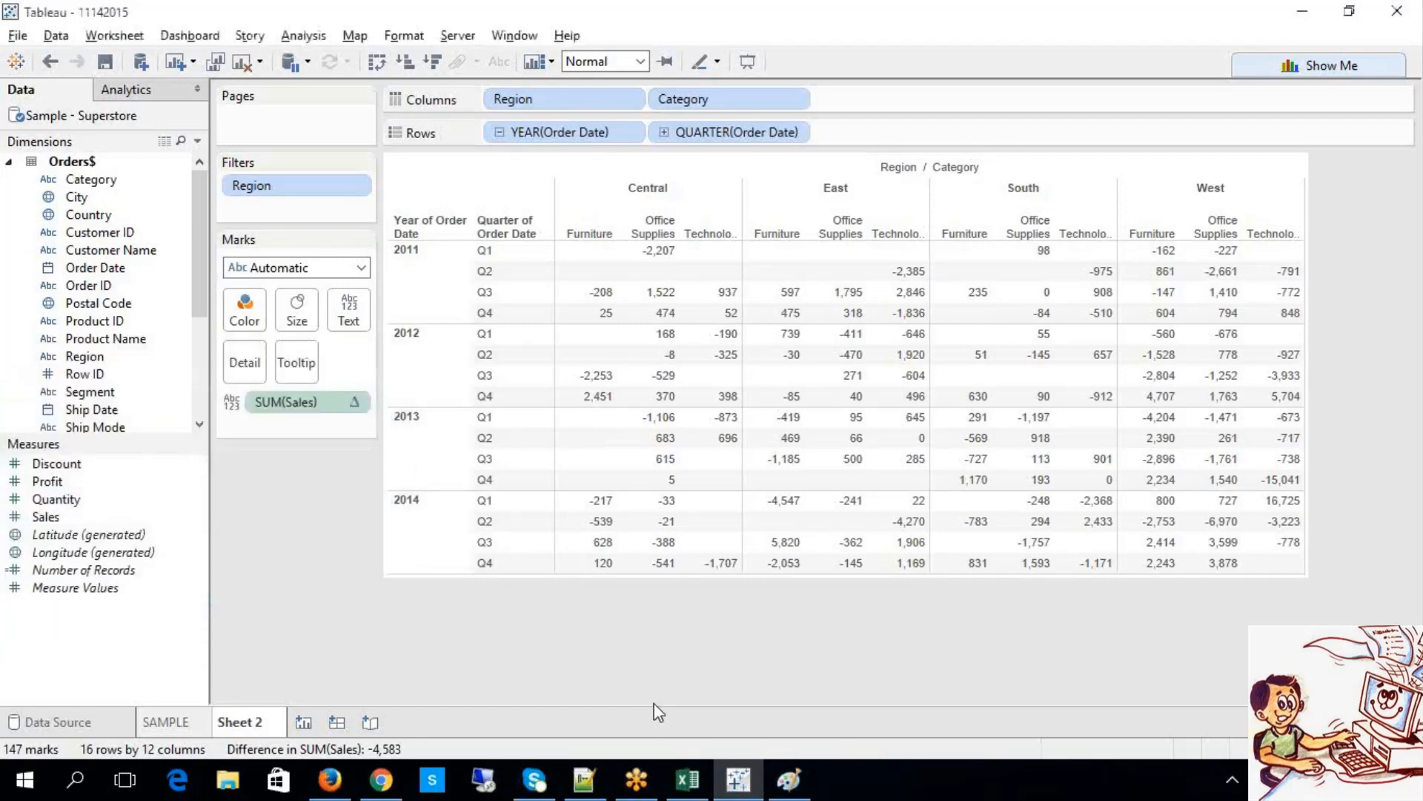
# Step: Switch to the Excel notes and review the Quick Table Calculation and Table Calculation sections
pyautogui.click(687, 779)
pyautogui.scroll(5, 444, 504)
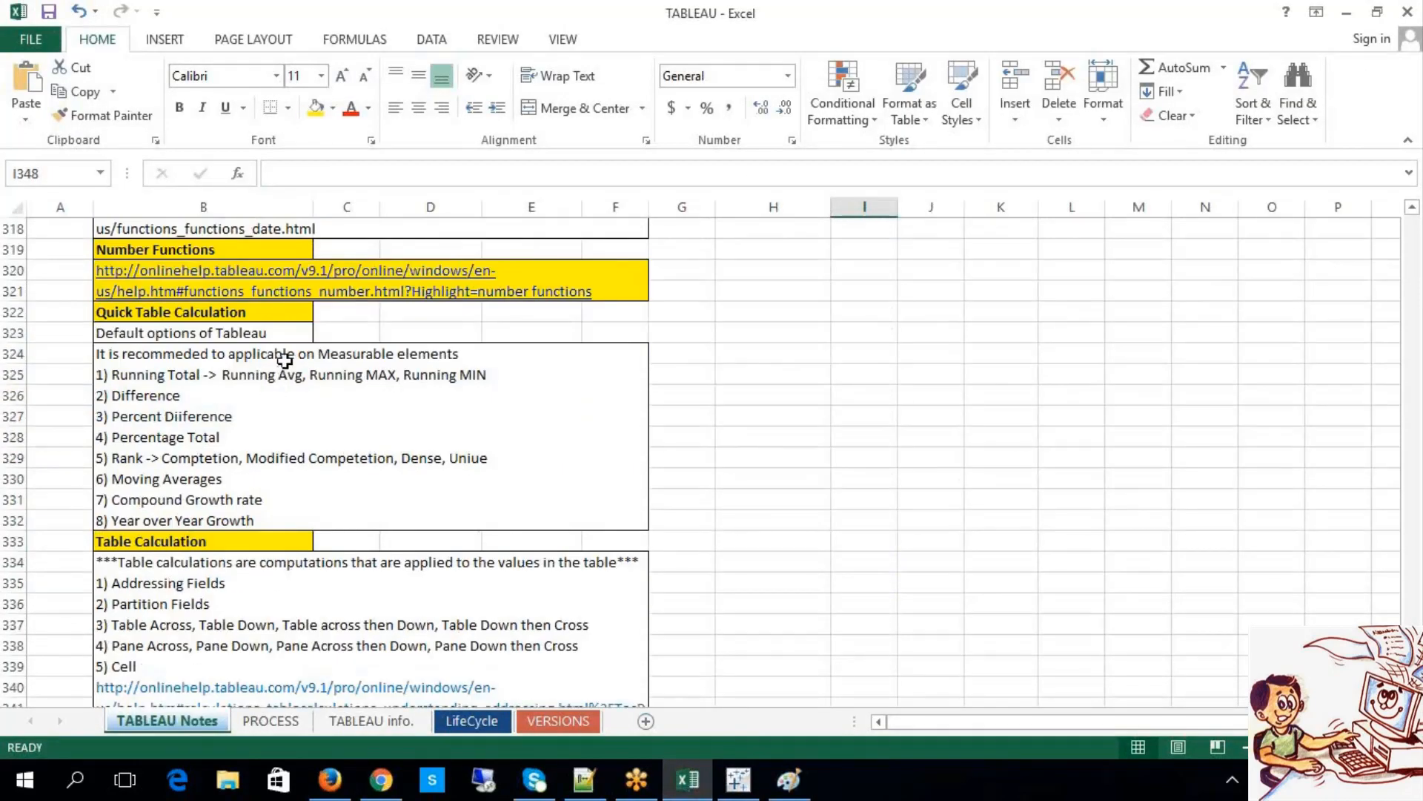
pyautogui.scroll(-2, 303, 417)
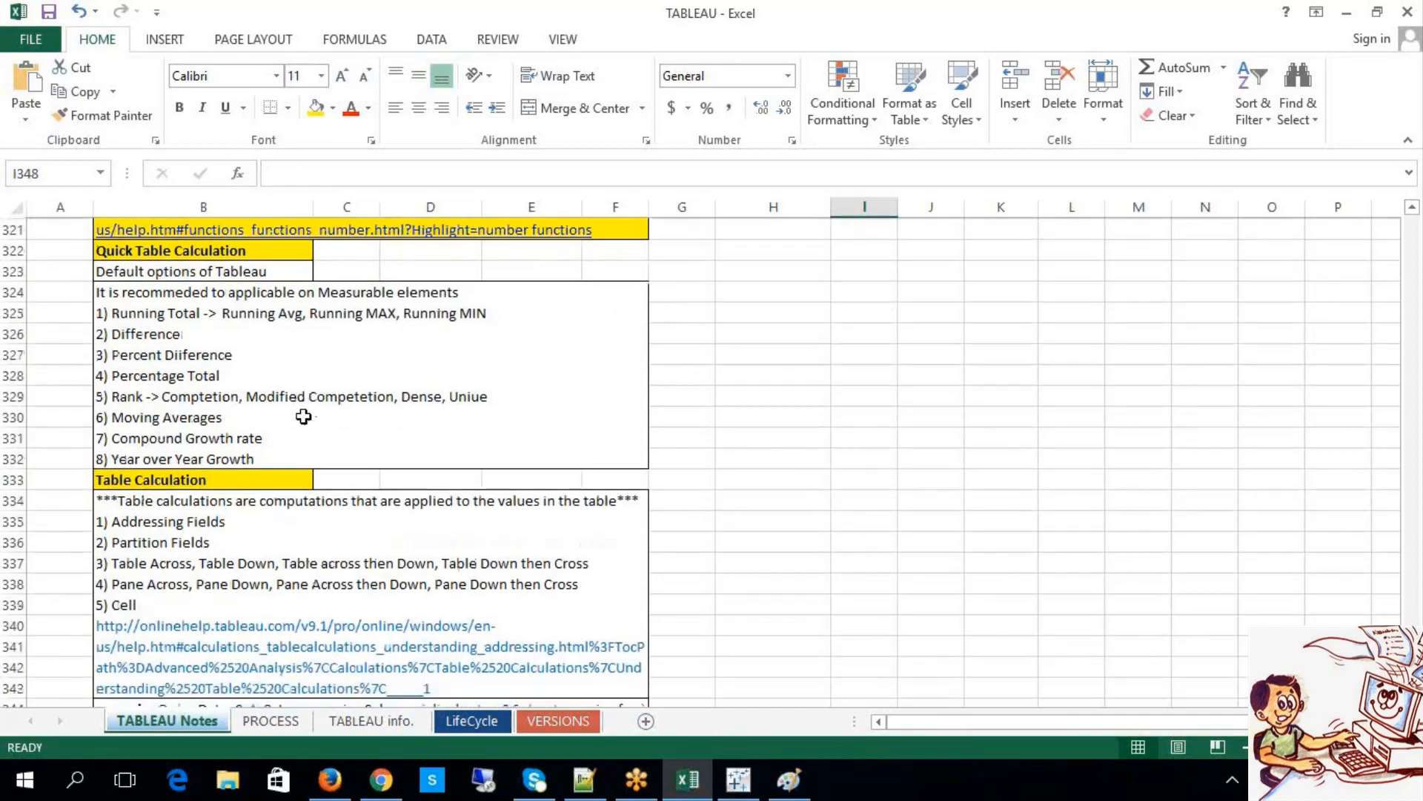
pyautogui.scroll(1, 303, 417)
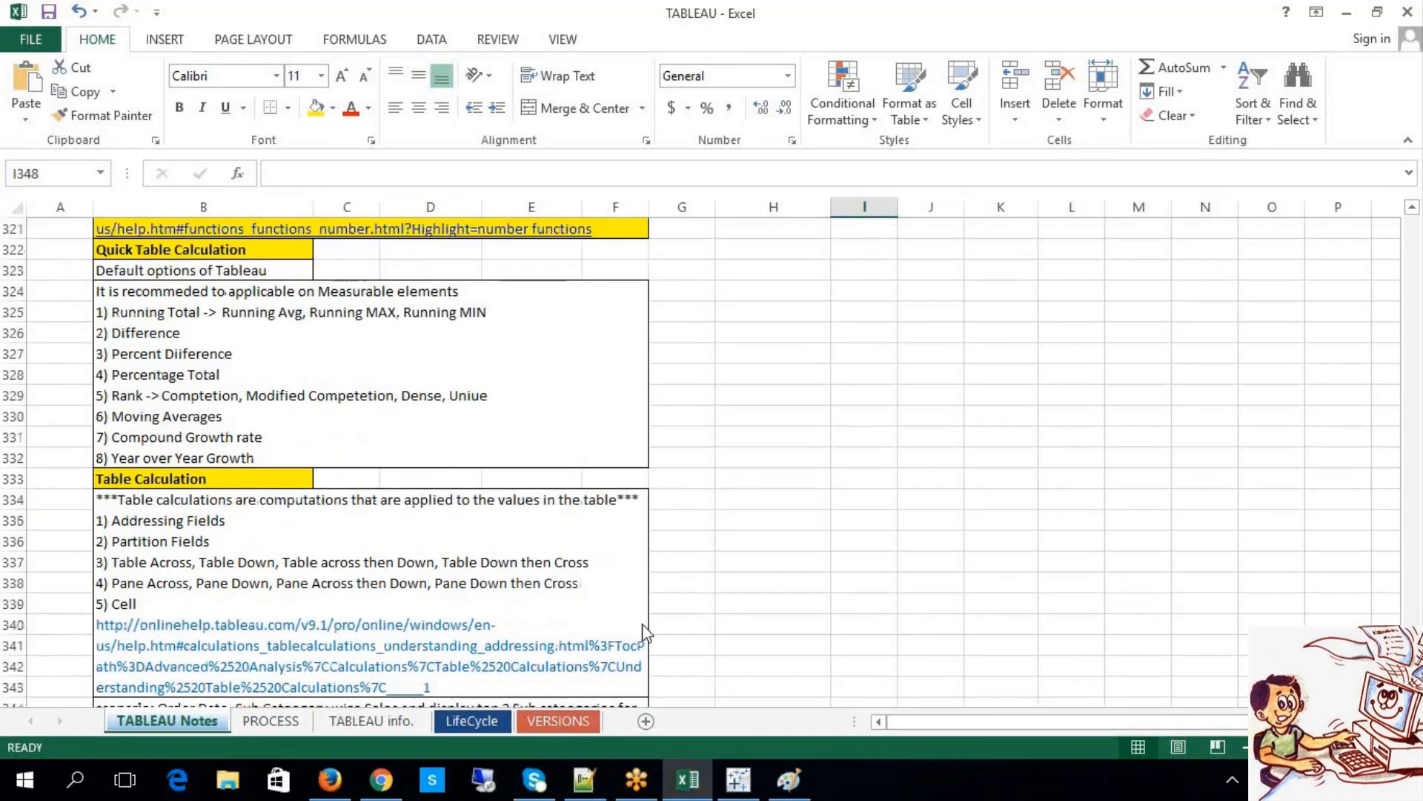
# Step: Return to Tableau and clear the table calculation from SUM(Sales)
pyautogui.click(737, 780)
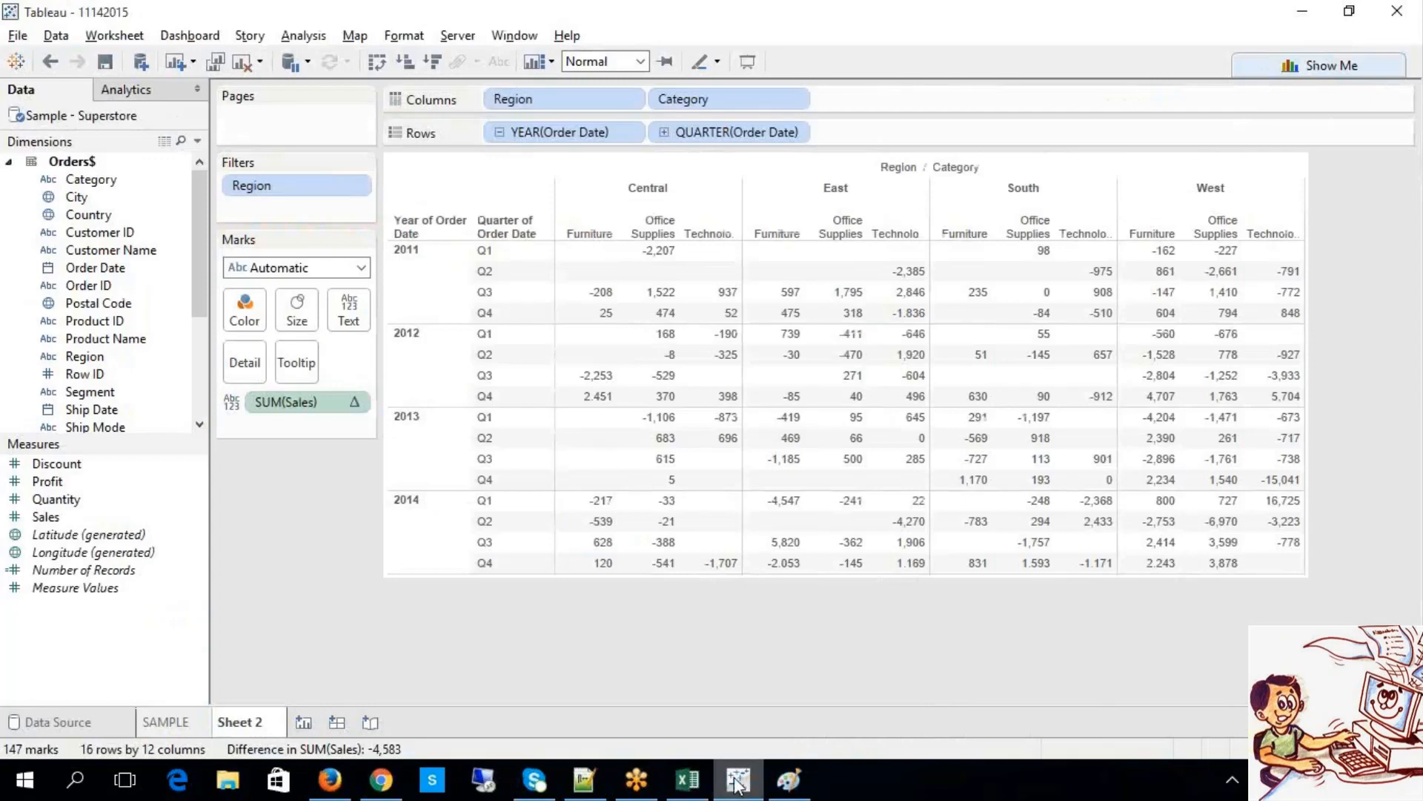
pyautogui.click(358, 406)
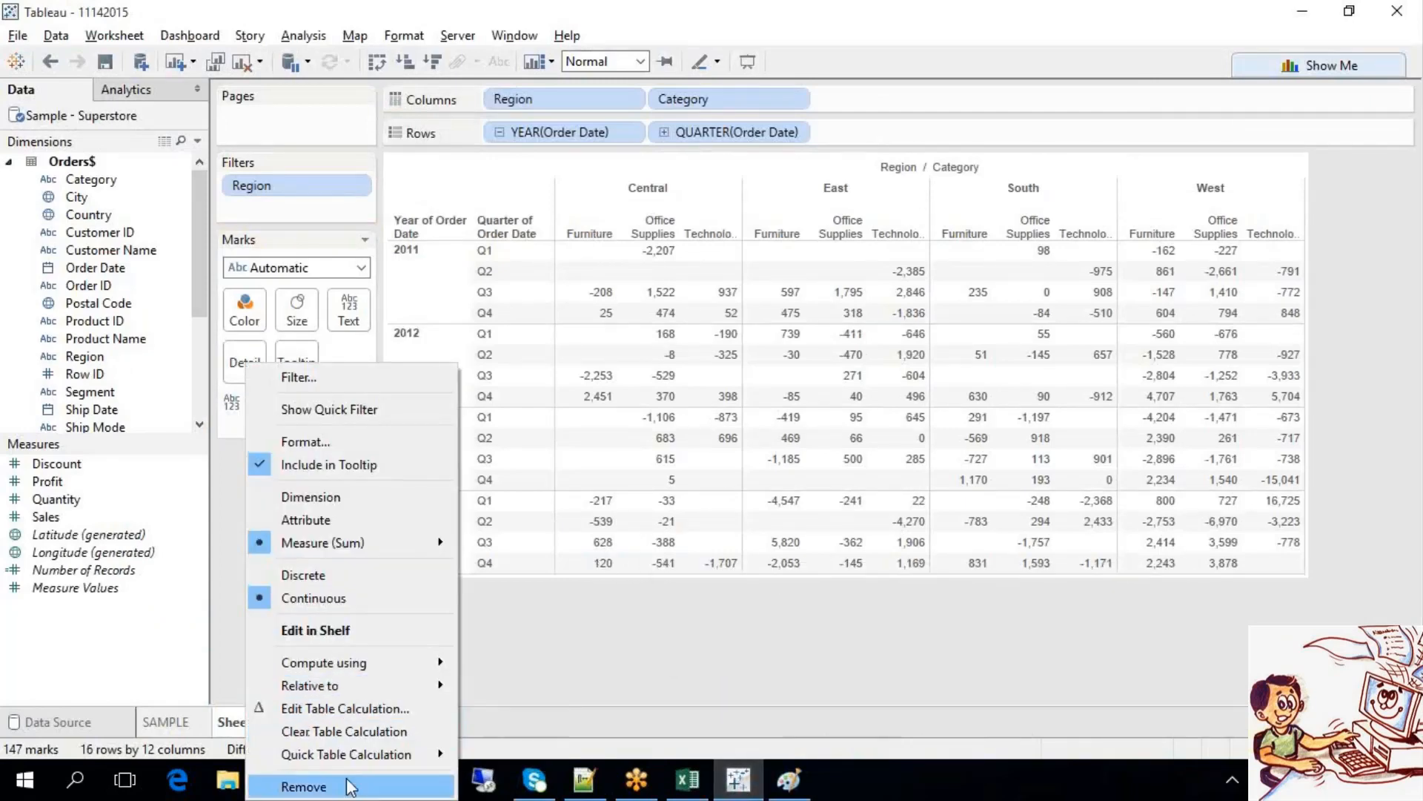
pyautogui.click(340, 732)
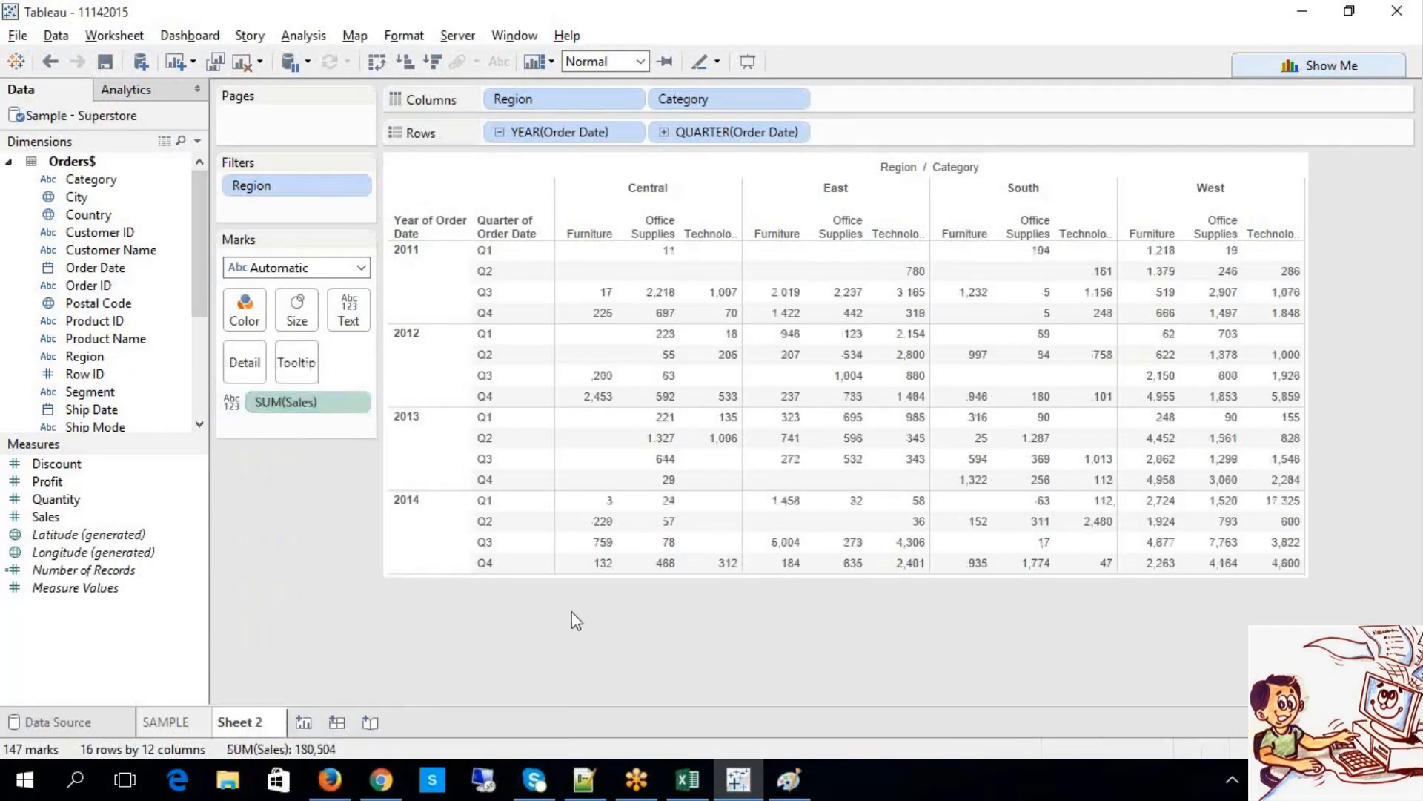
# Step: Add a Difference From table calculation to SUM(Sales) along Pane (Across) from the Previous value and apply it
pyautogui.click(355, 403)
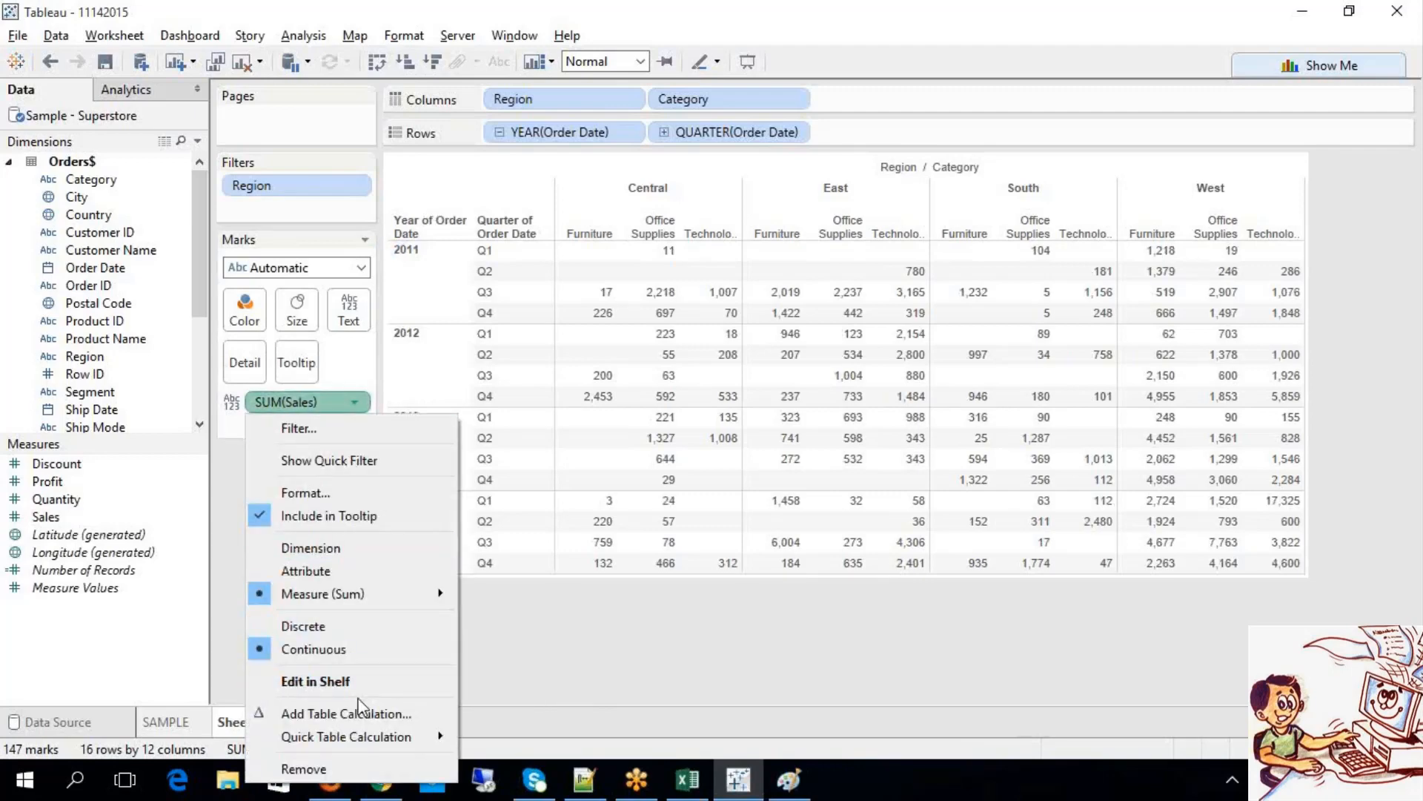
pyautogui.click(359, 710)
pyautogui.click(763, 338)
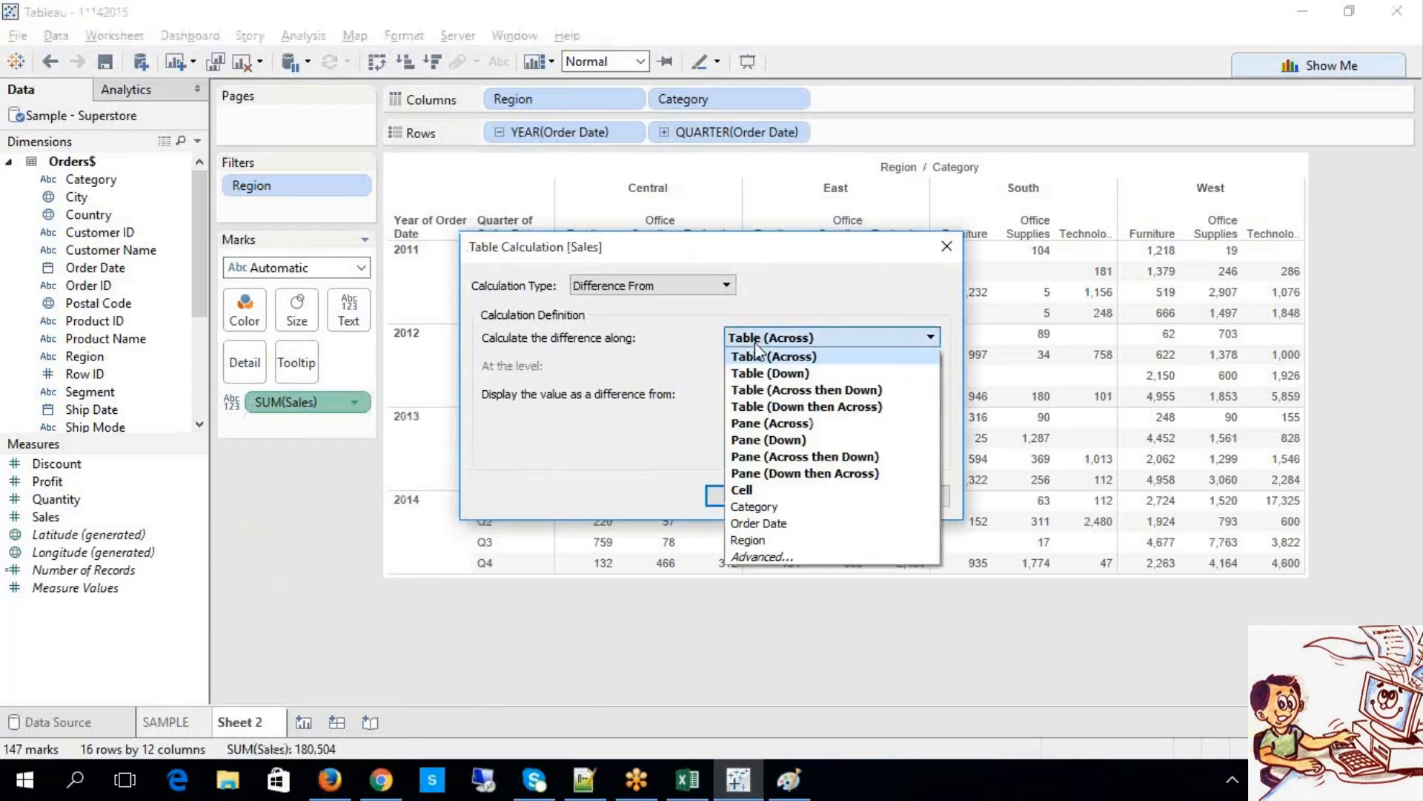
pyautogui.click(760, 424)
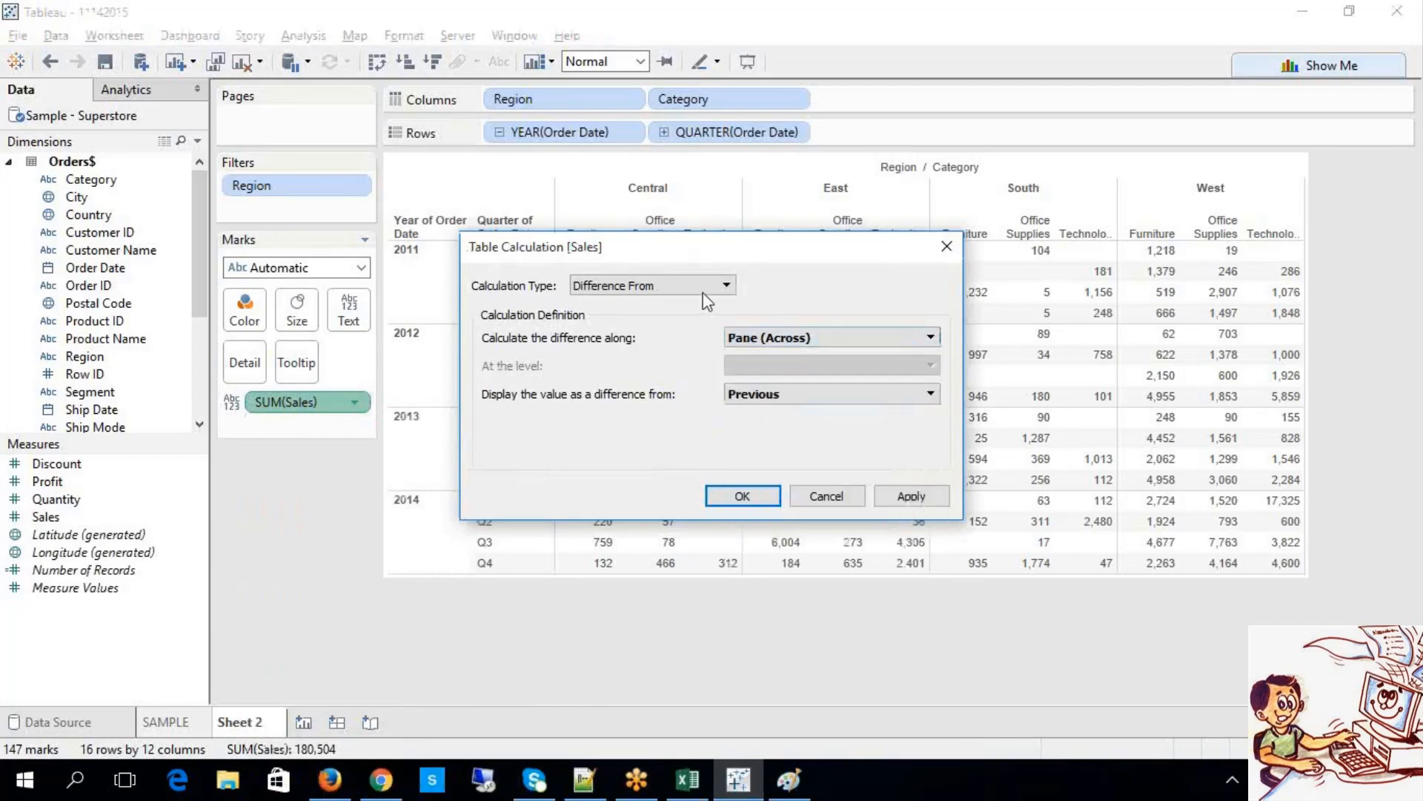
pyautogui.click(880, 708)
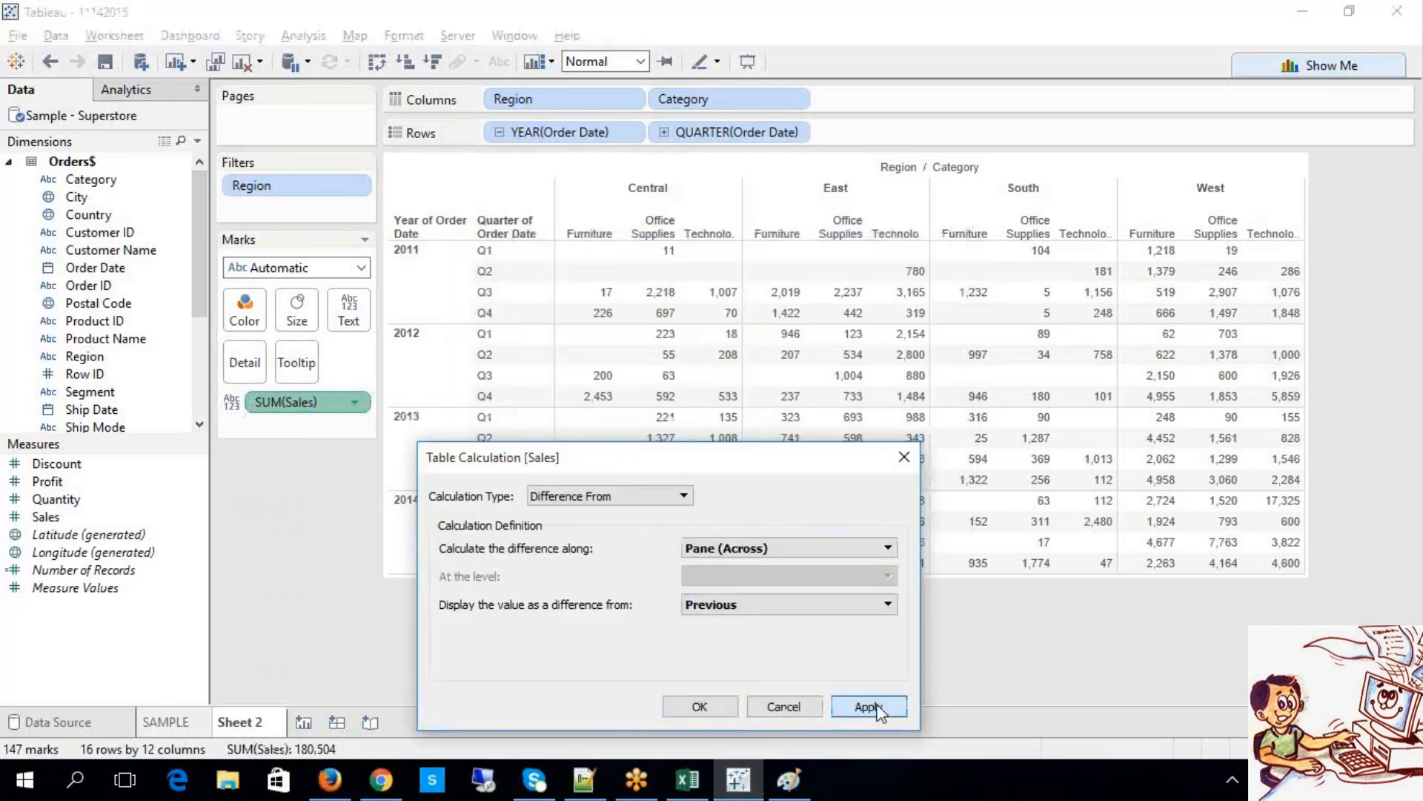
# Step: Change the difference calculation to run along Pane (Down), apply it, and move the dialog clear of the crosstab
pyautogui.click(866, 549)
pyautogui.click(826, 650)
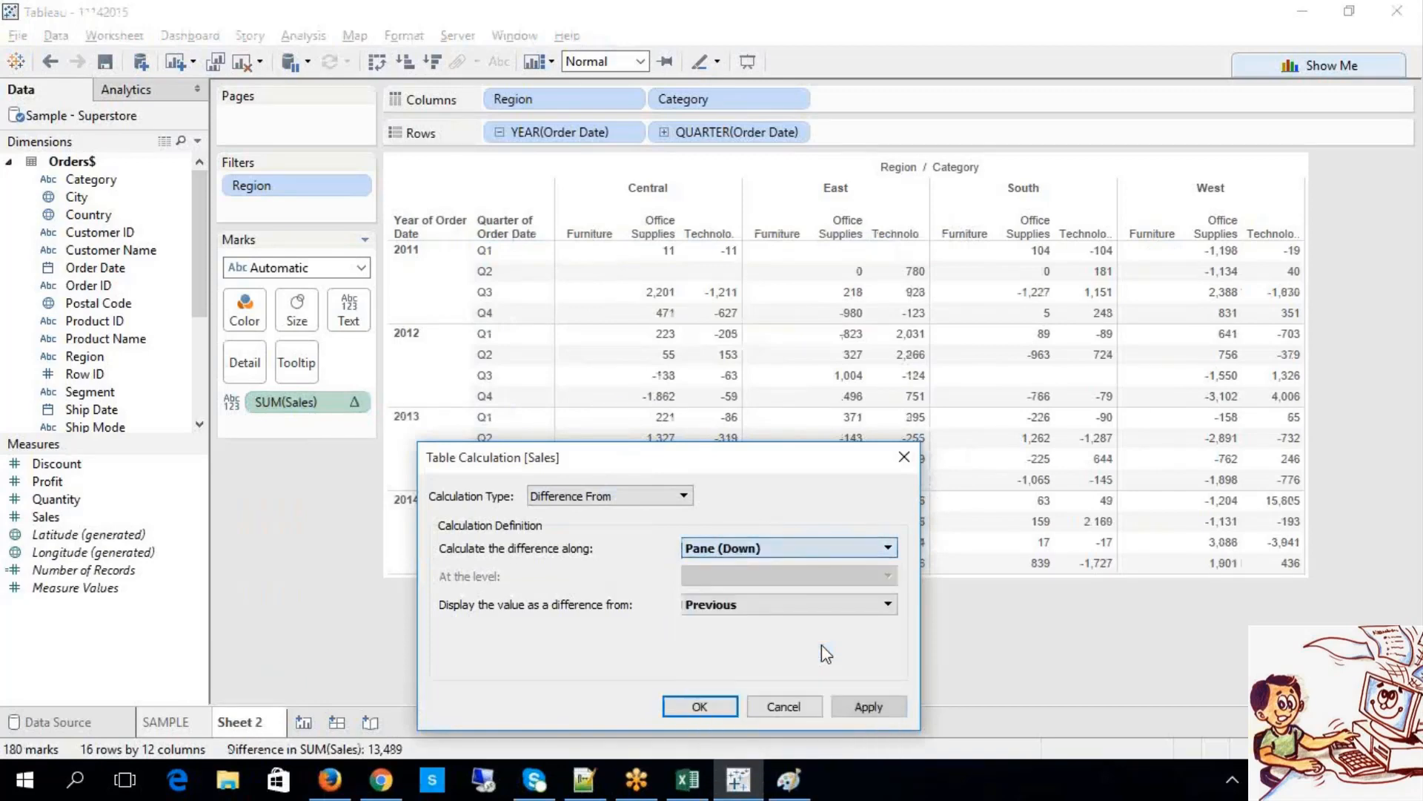
pyautogui.click(864, 708)
pyautogui.moveTo(744, 467); pyautogui.dragTo(749, 625)
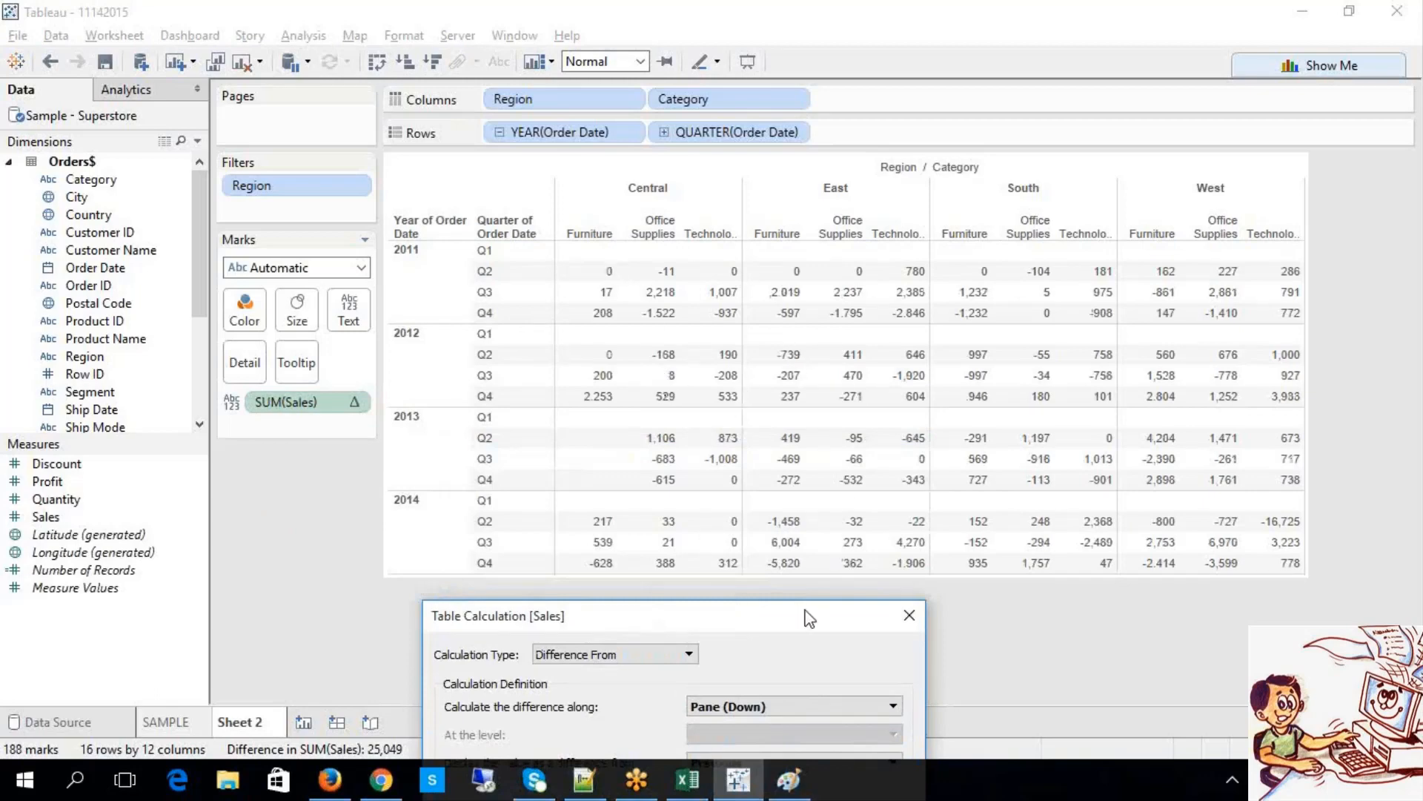
# Step: Change the difference calculation on SUM(Sales) to run along Pane (Across) from the Previous value and apply it
pyautogui.moveTo(807, 616); pyautogui.dragTo(807, 555)
pyautogui.click(794, 648)
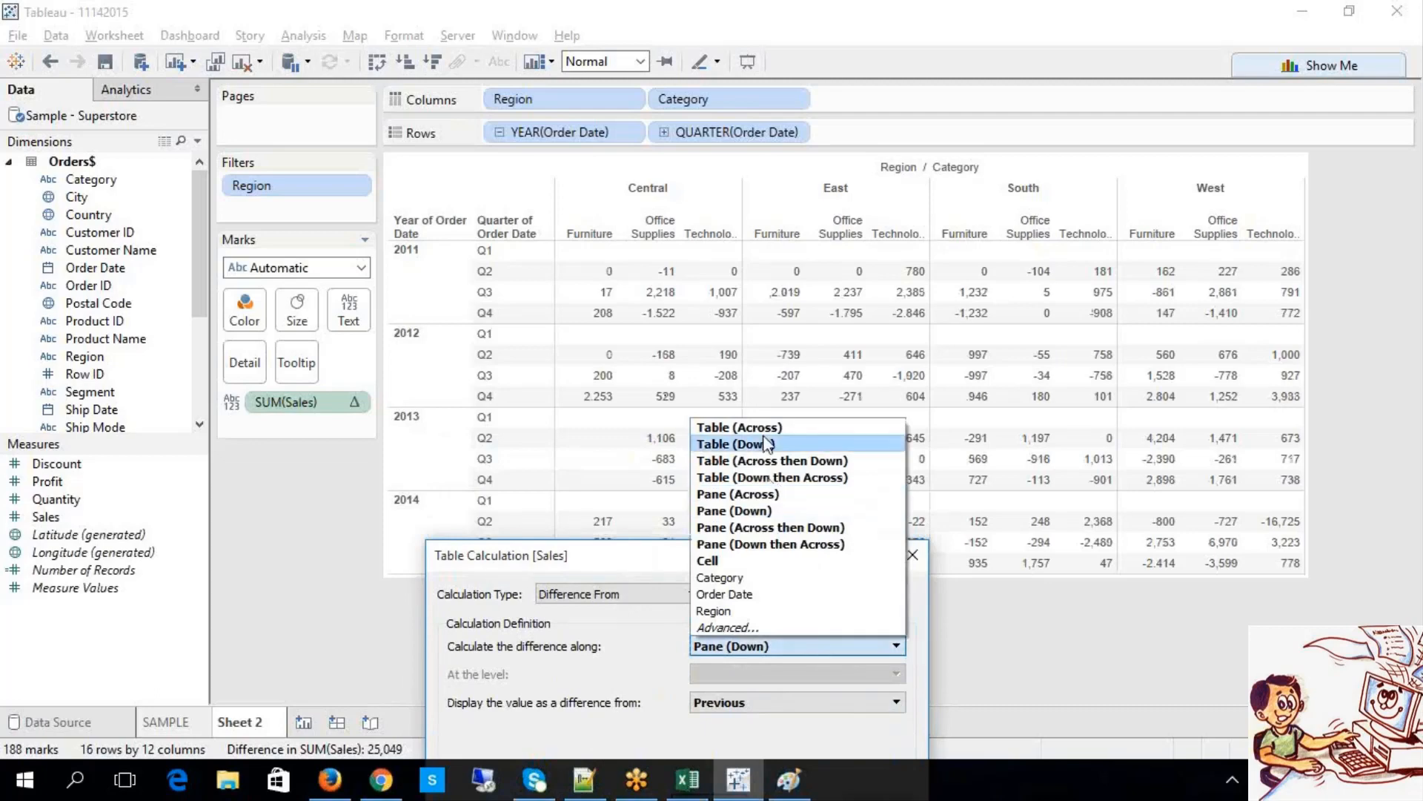
pyautogui.click(769, 494)
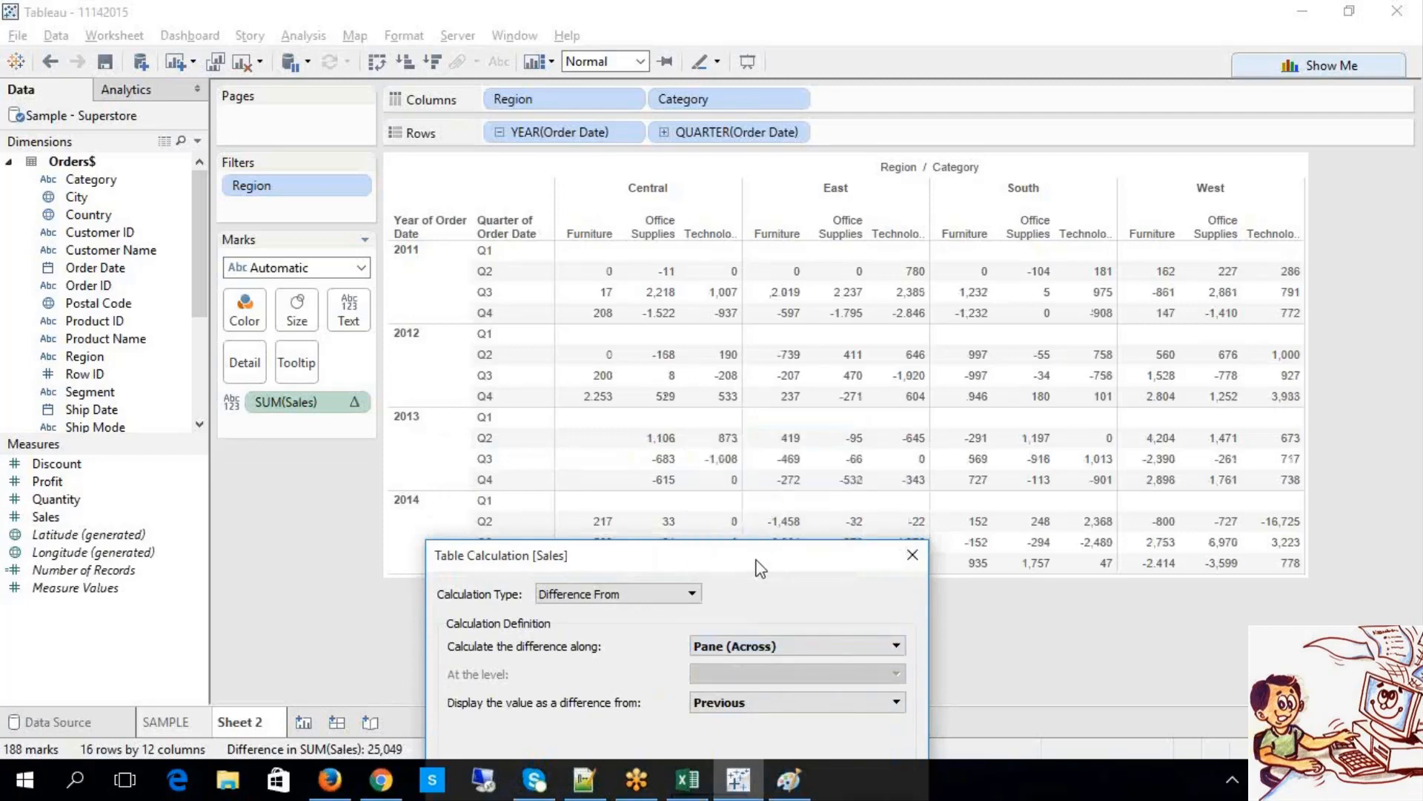
pyautogui.moveTo(756, 567); pyautogui.dragTo(598, 416)
pyautogui.click(716, 655)
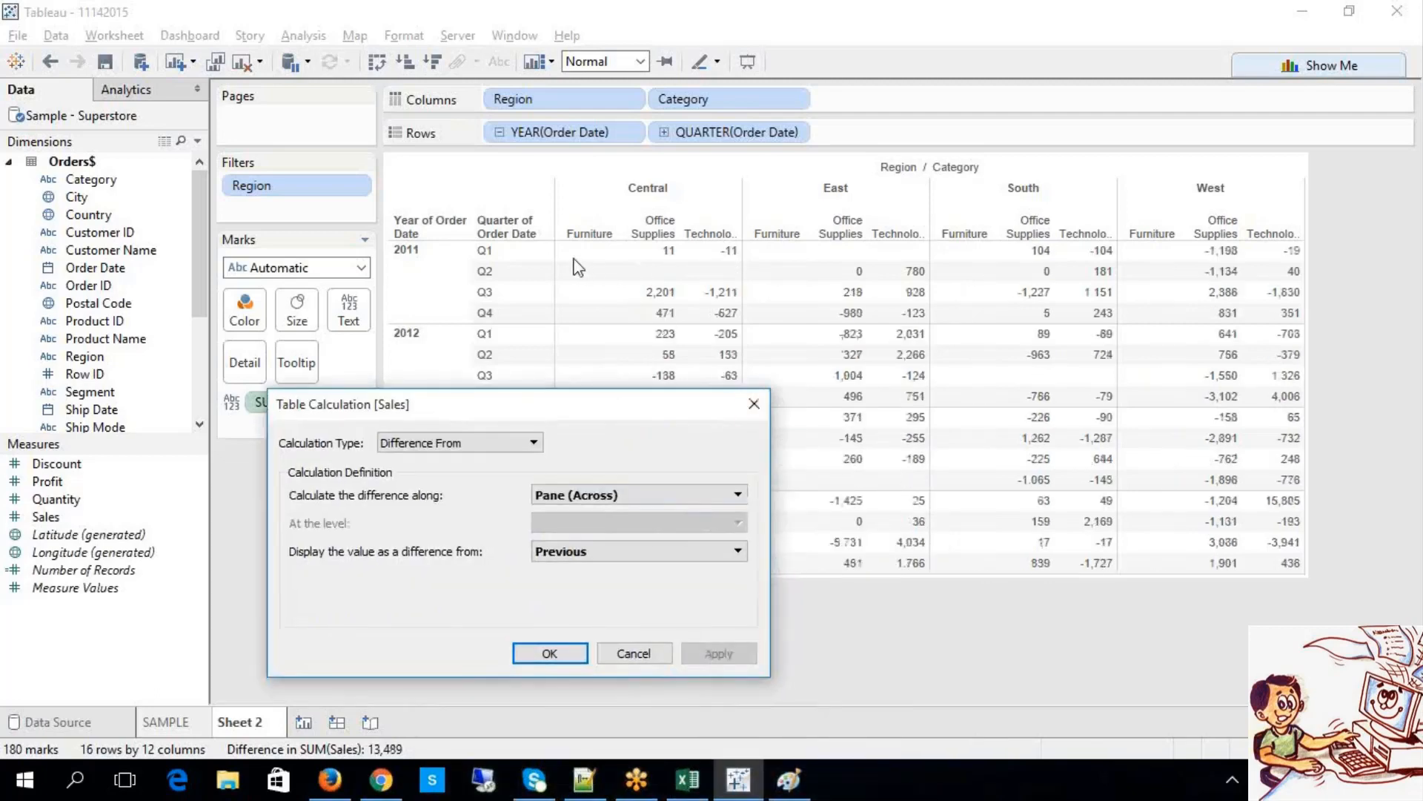
# Step: Display the difference from the Next value, apply it, compare the crosstab, and accept the table calculation
pyautogui.moveTo(629, 409); pyautogui.dragTo(608, 362)
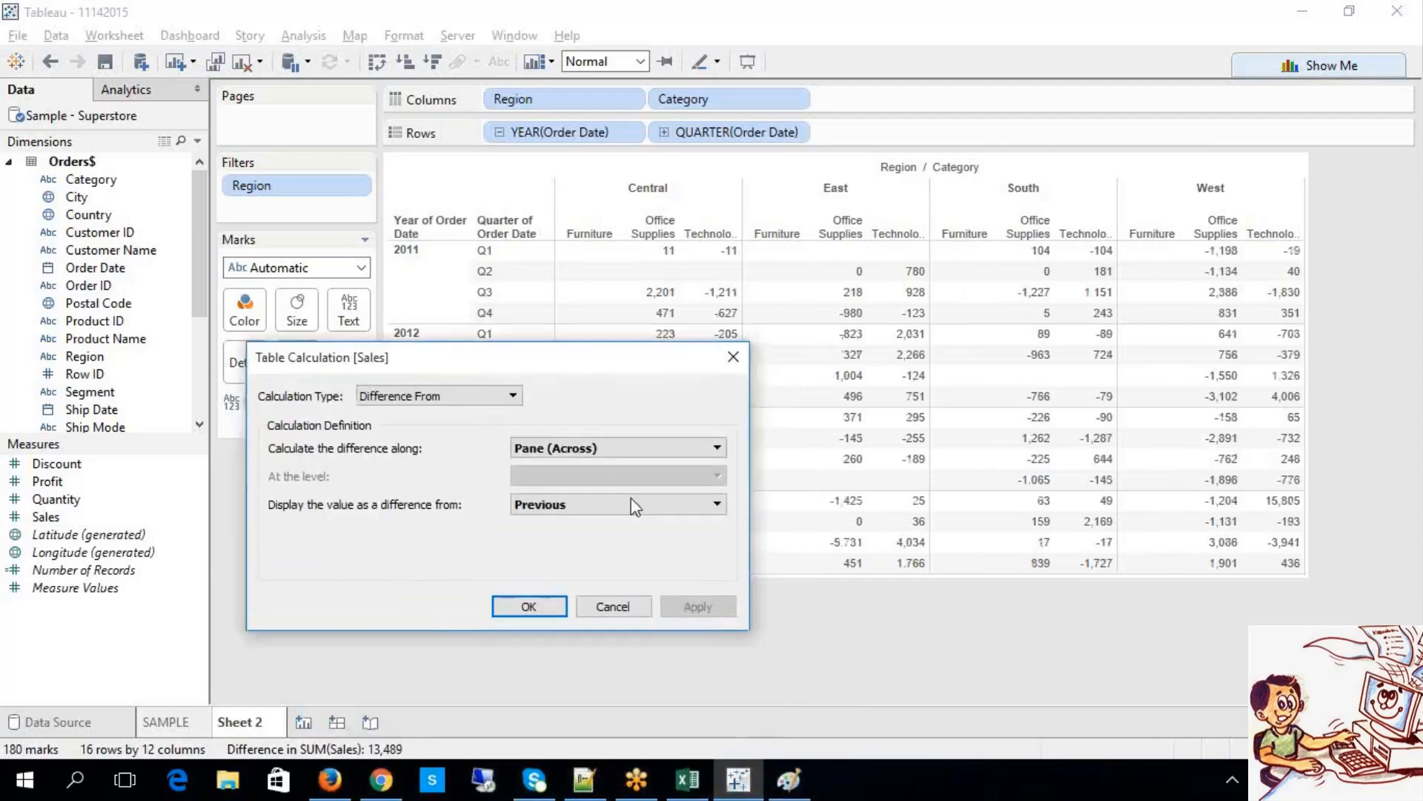
pyautogui.click(635, 503)
pyautogui.click(635, 540)
pyautogui.click(696, 608)
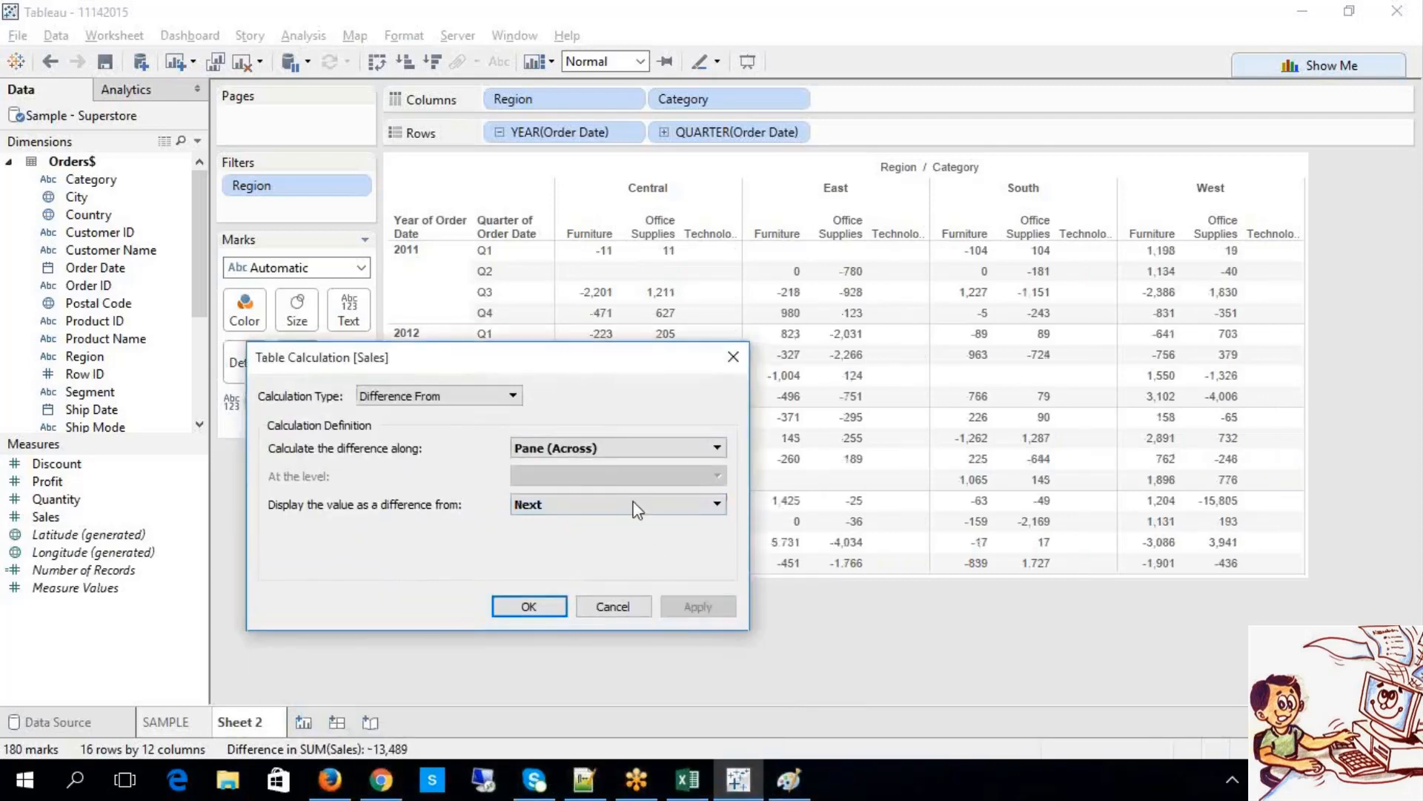
pyautogui.moveTo(585, 368); pyautogui.dragTo(330, 485)
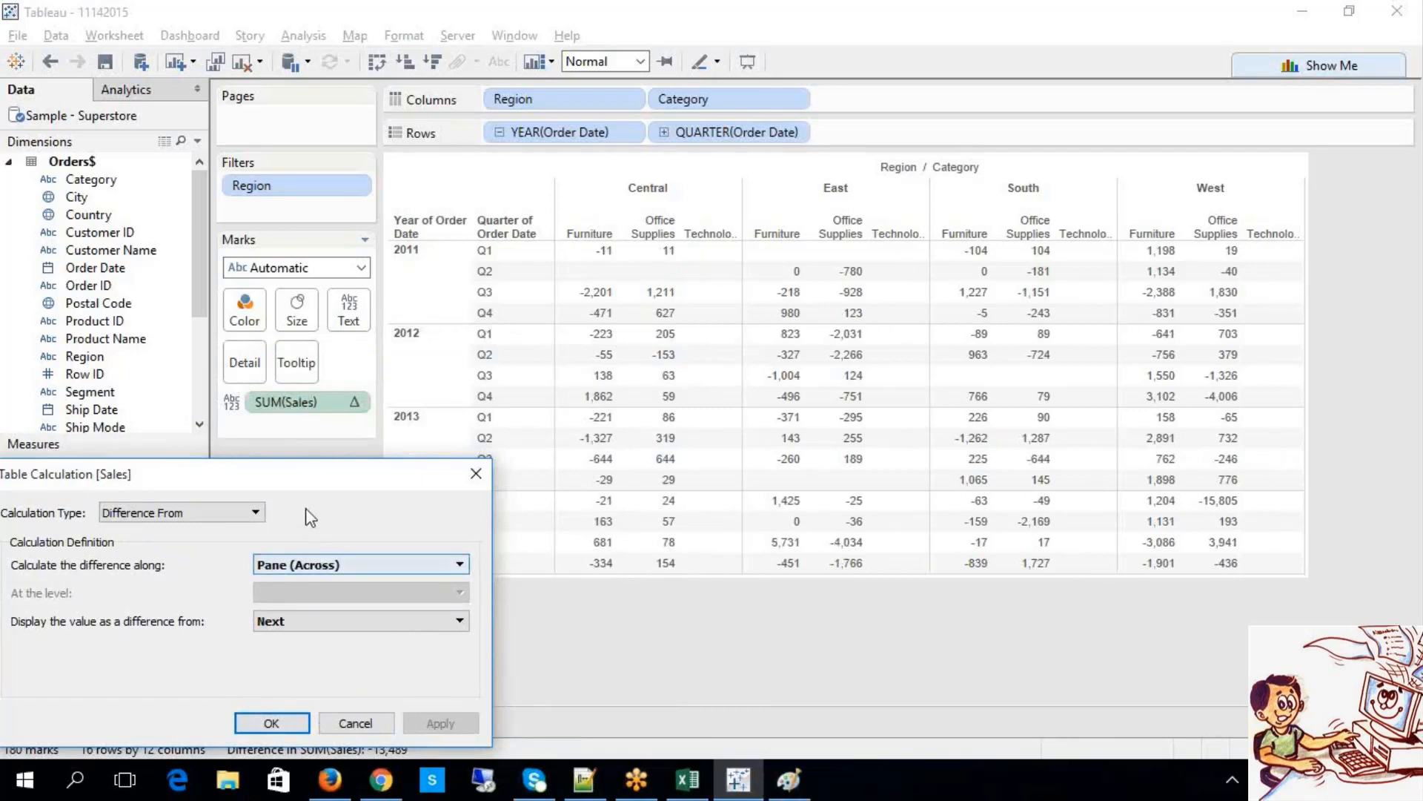
pyautogui.moveTo(326, 469); pyautogui.dragTo(399, 403)
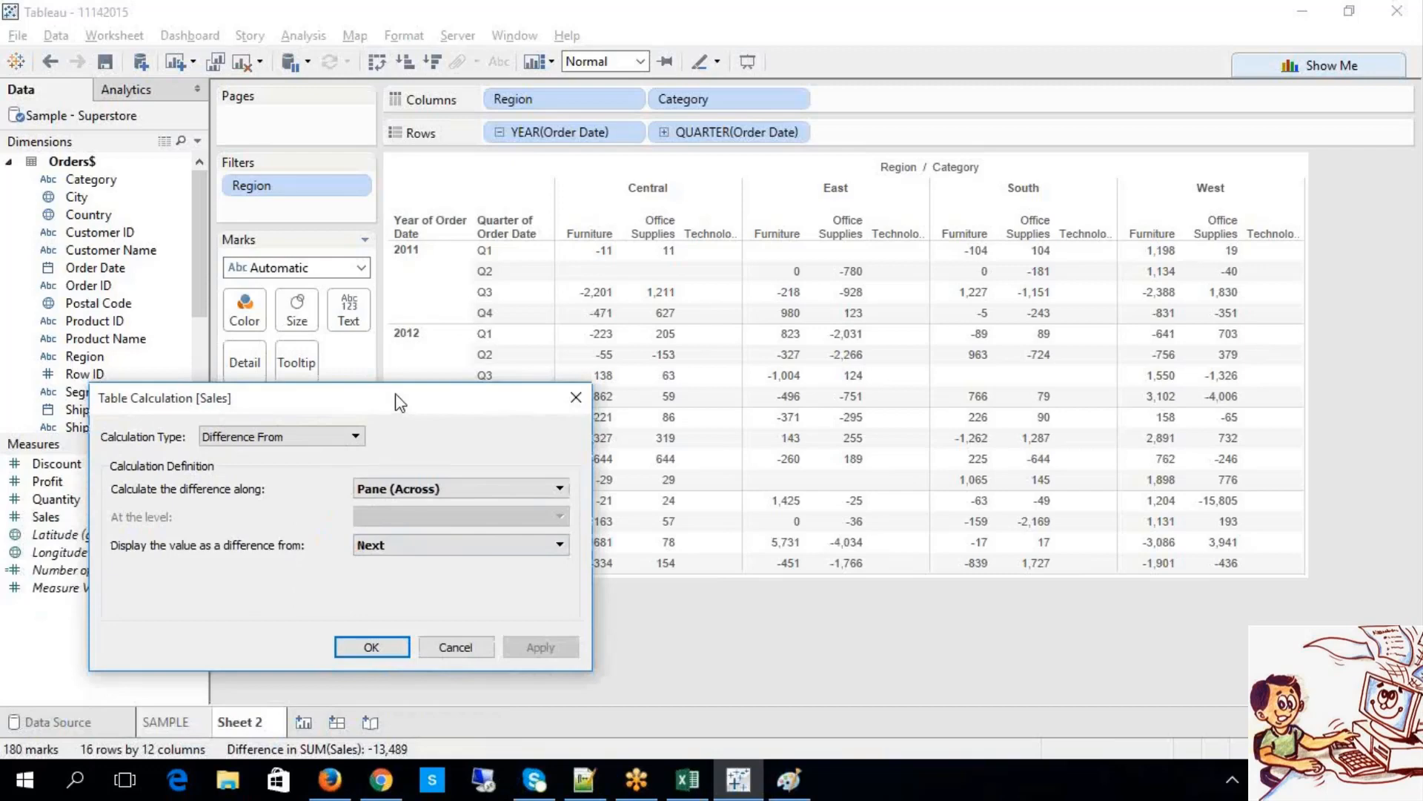
pyautogui.click(371, 647)
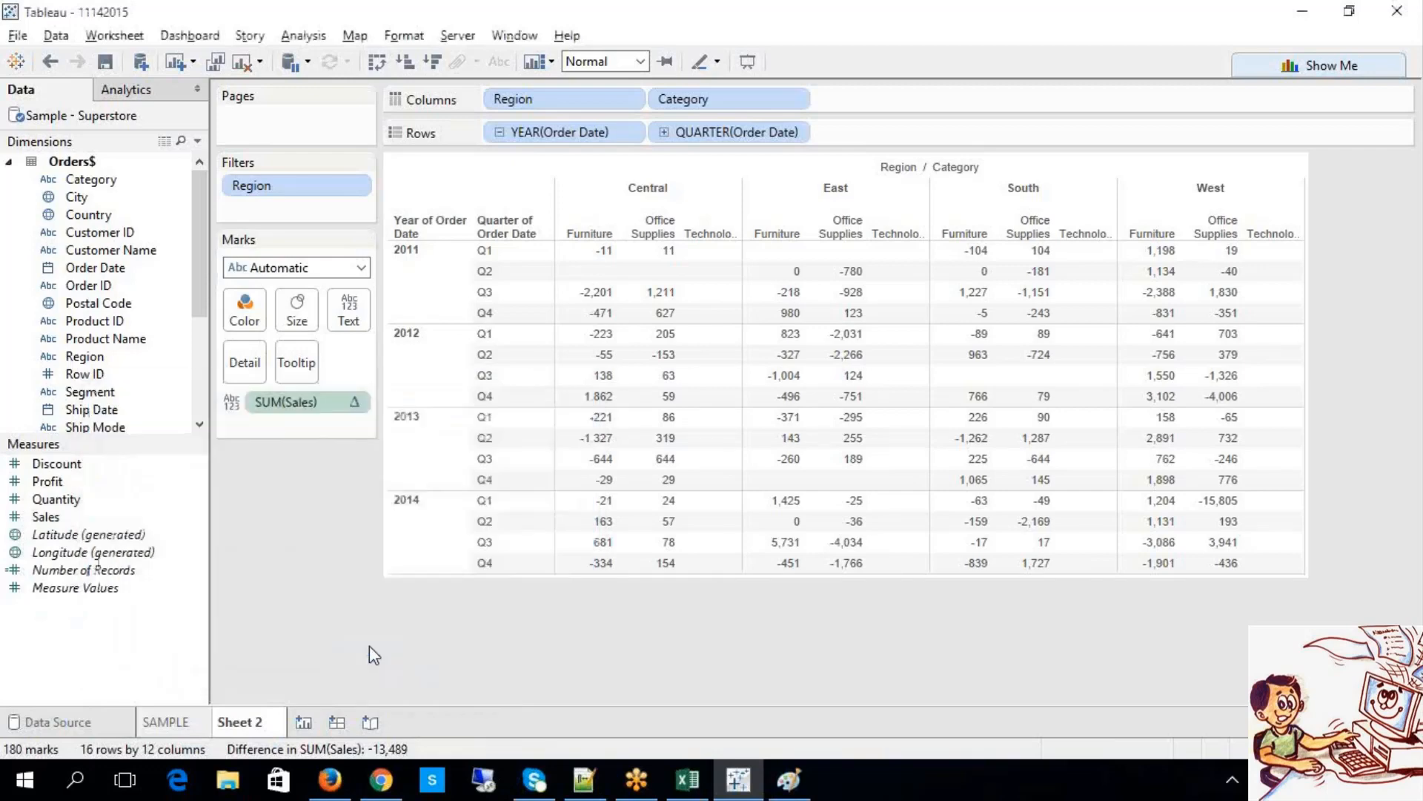
# Step: Clear the table calculation from SUM(Sales) and add a new worksheet
pyautogui.click(355, 402)
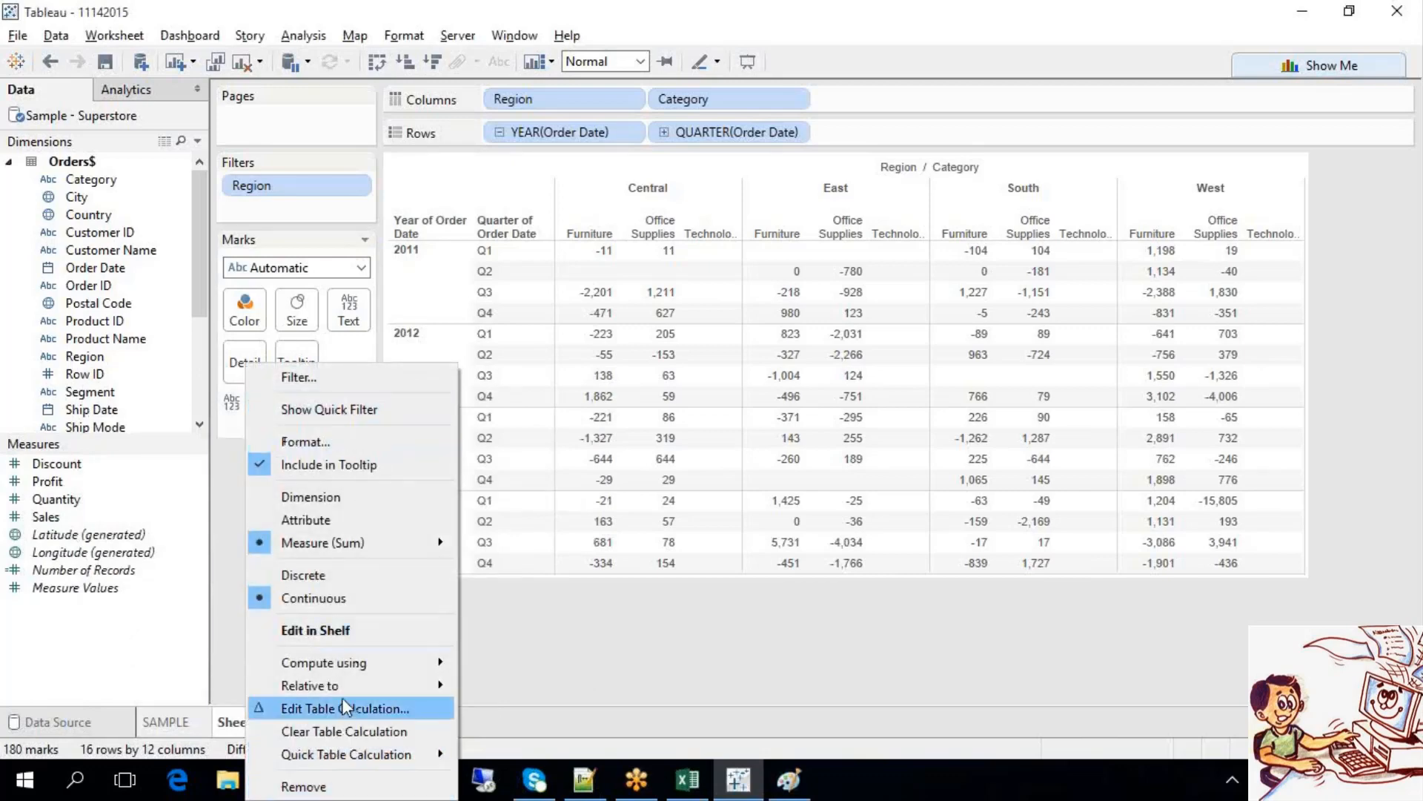
pyautogui.click(348, 730)
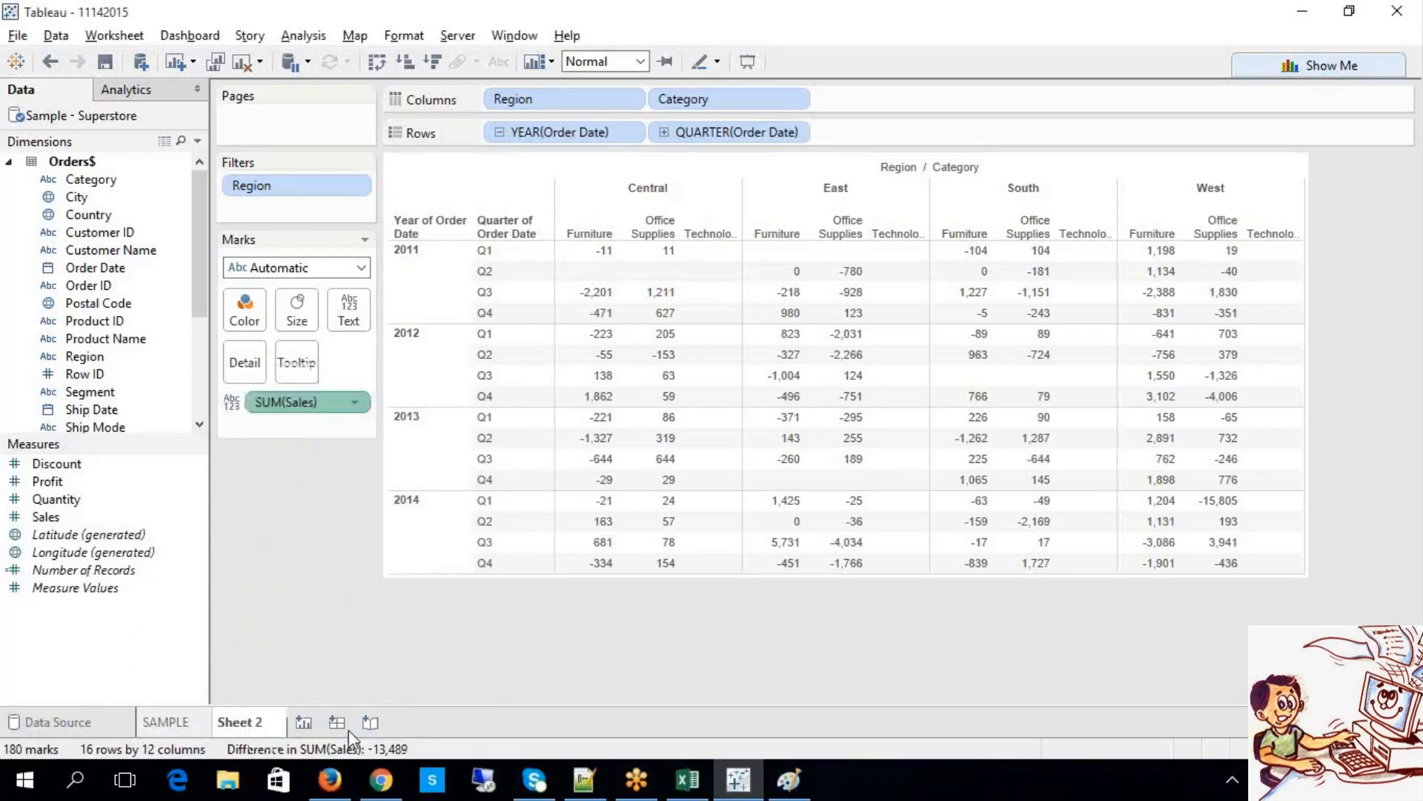
pyautogui.click(307, 726)
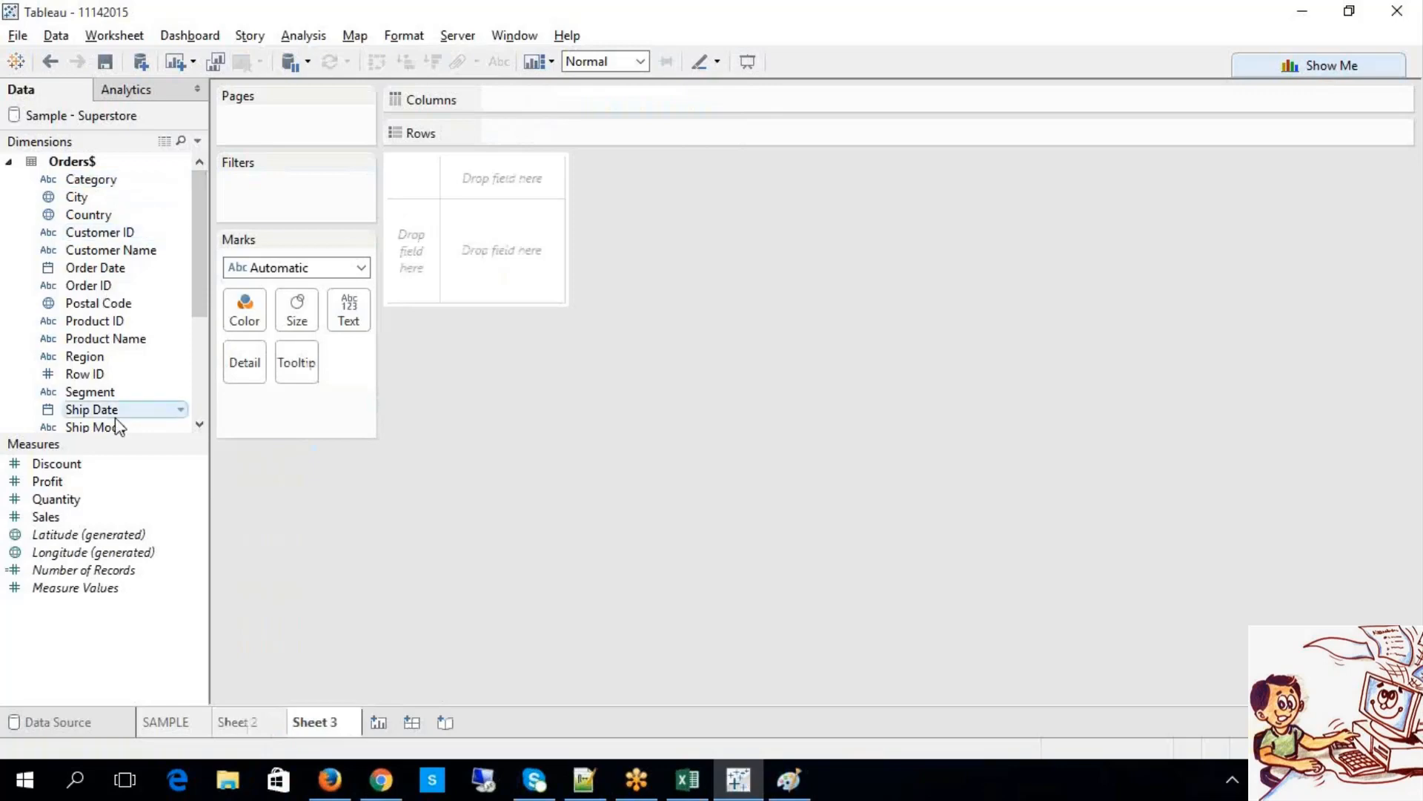
# Step: Add Sub-Category and Order Date to Rows, with the year of Order Date placed before Sub-Category
pyautogui.moveTo(208, 398); pyautogui.dragTo(202, 397)
pyautogui.click(197, 395)
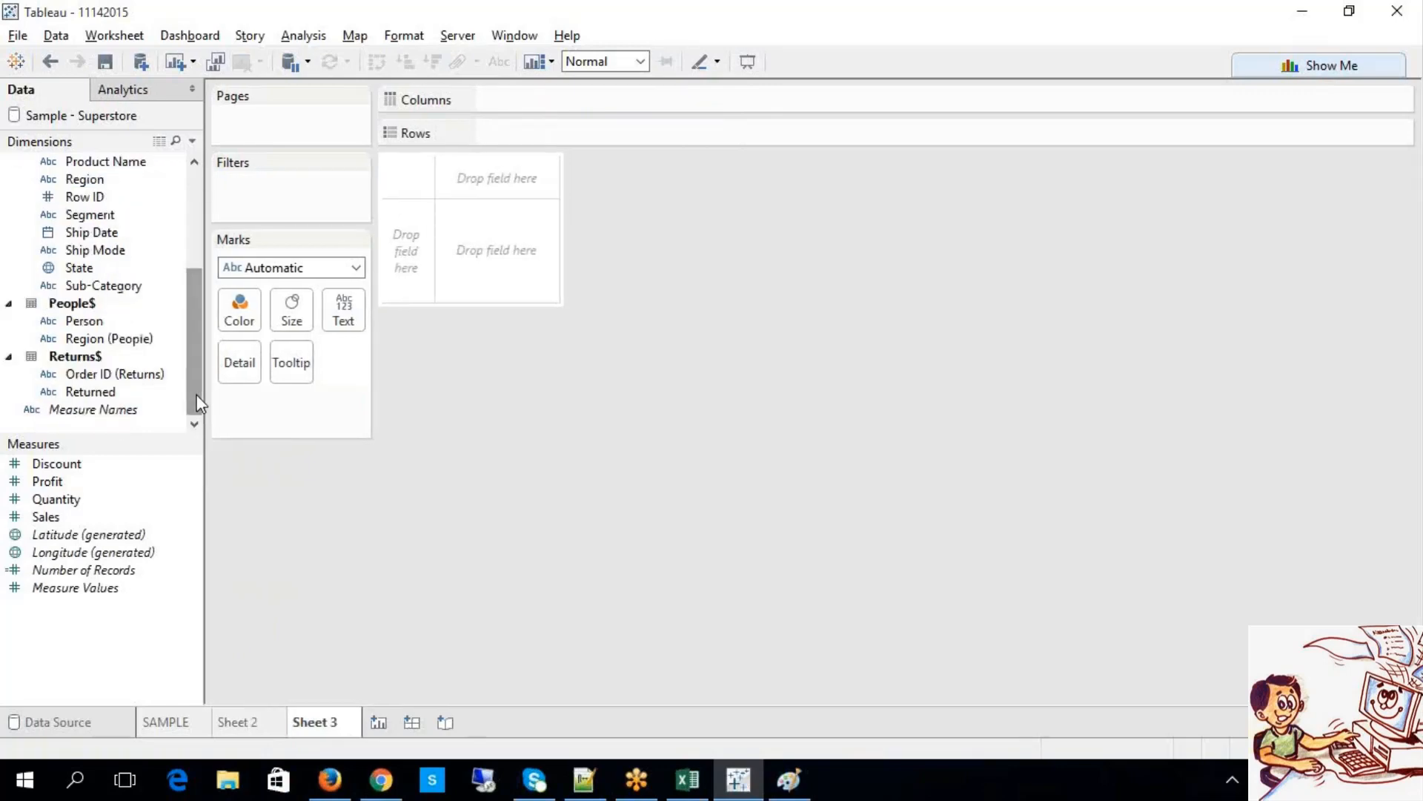
pyautogui.moveTo(119, 287); pyautogui.dragTo(578, 138)
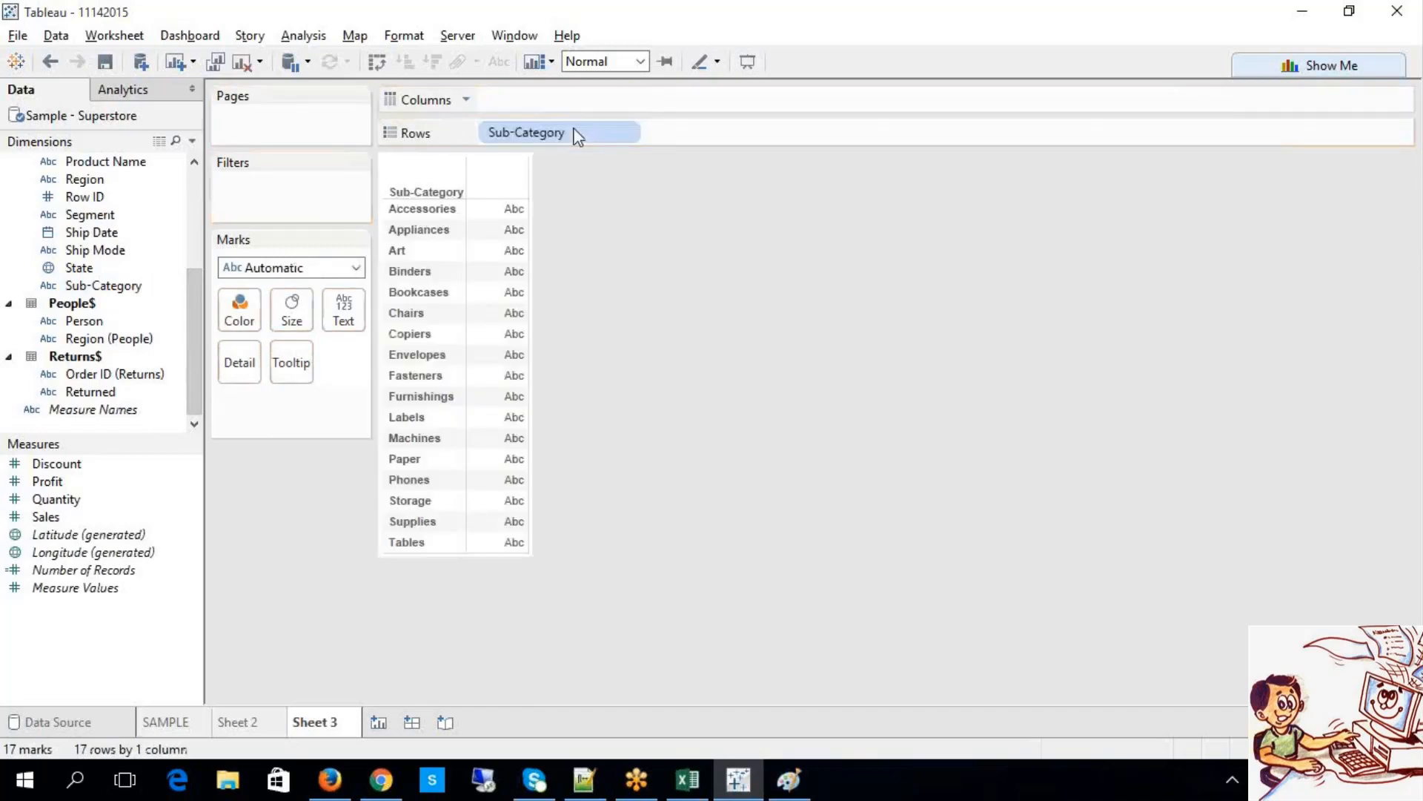
pyautogui.moveTo(192, 318); pyautogui.dragTo(198, 264)
pyautogui.moveTo(95, 178); pyautogui.dragTo(727, 141)
pyautogui.moveTo(572, 141); pyautogui.dragTo(826, 143)
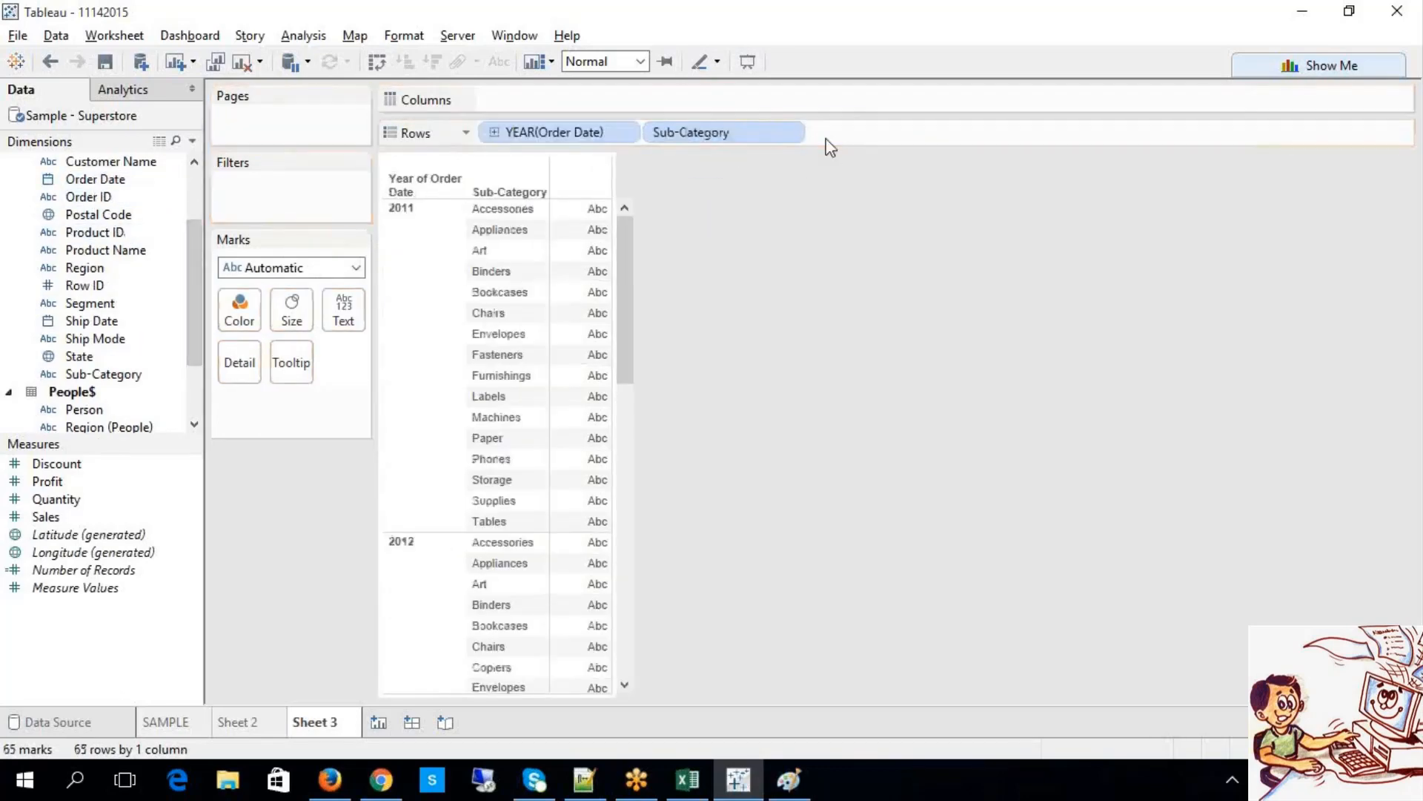
# Step: Convert Order Date on Rows to a discrete exact date and place it before Sub-Category
pyautogui.rightClick(556, 140)
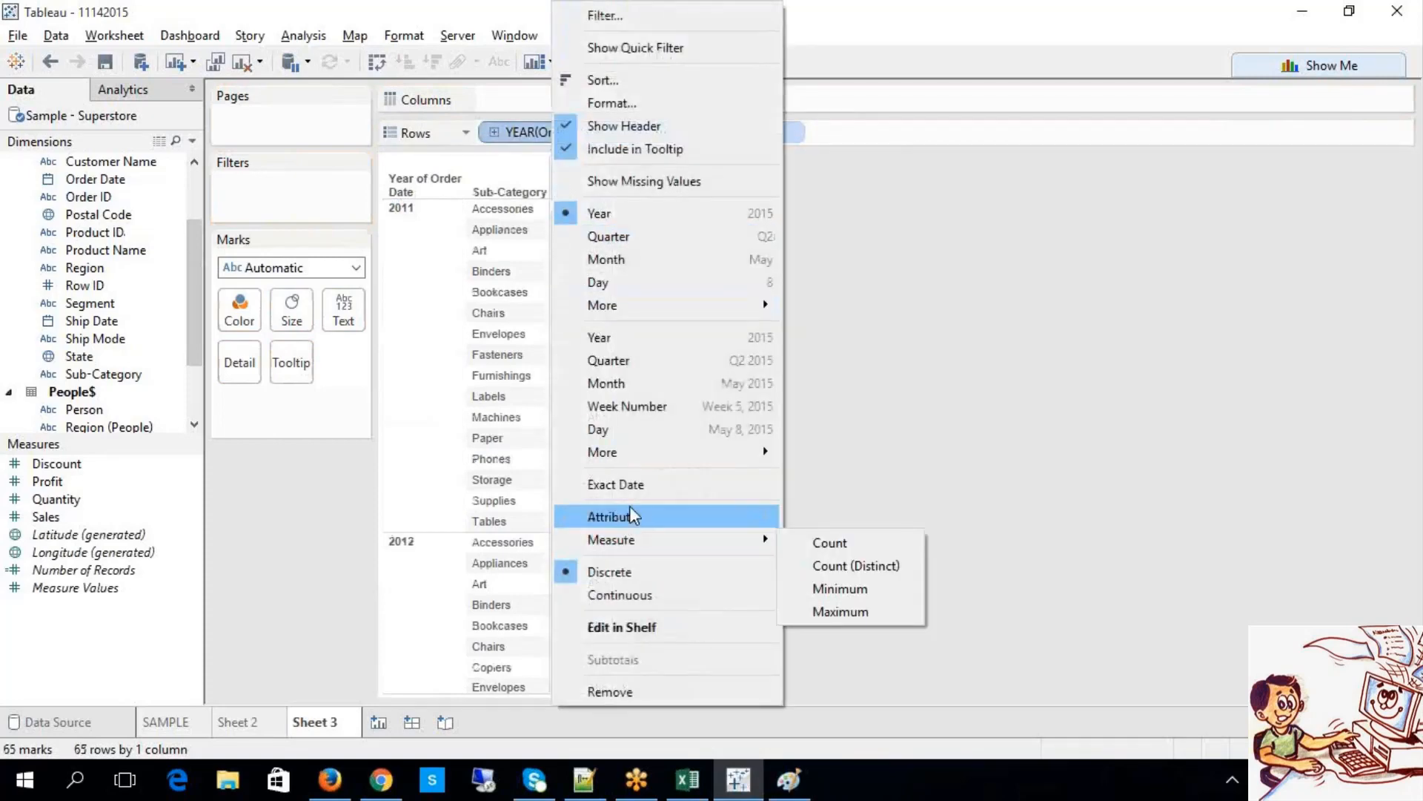
pyautogui.click(629, 490)
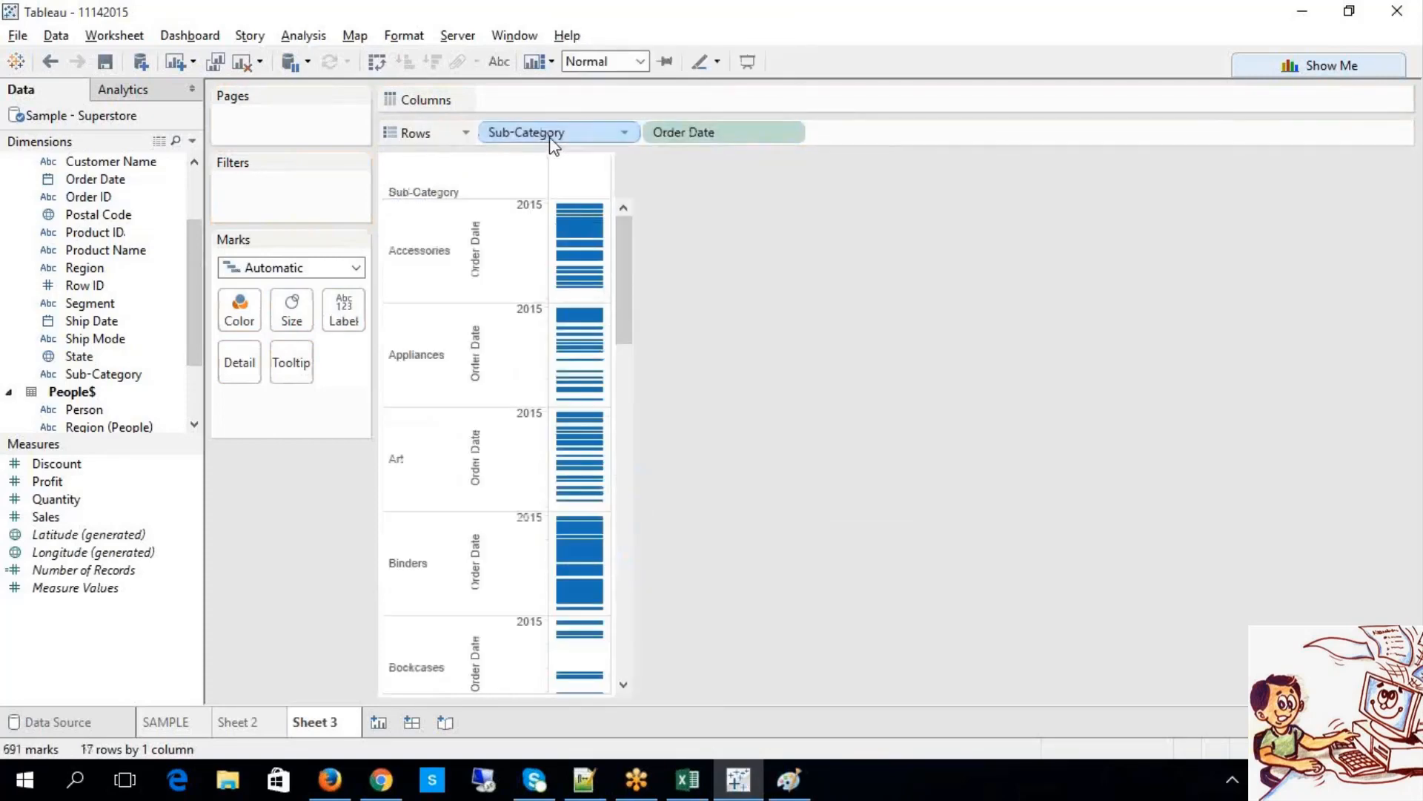
pyautogui.rightClick(552, 141)
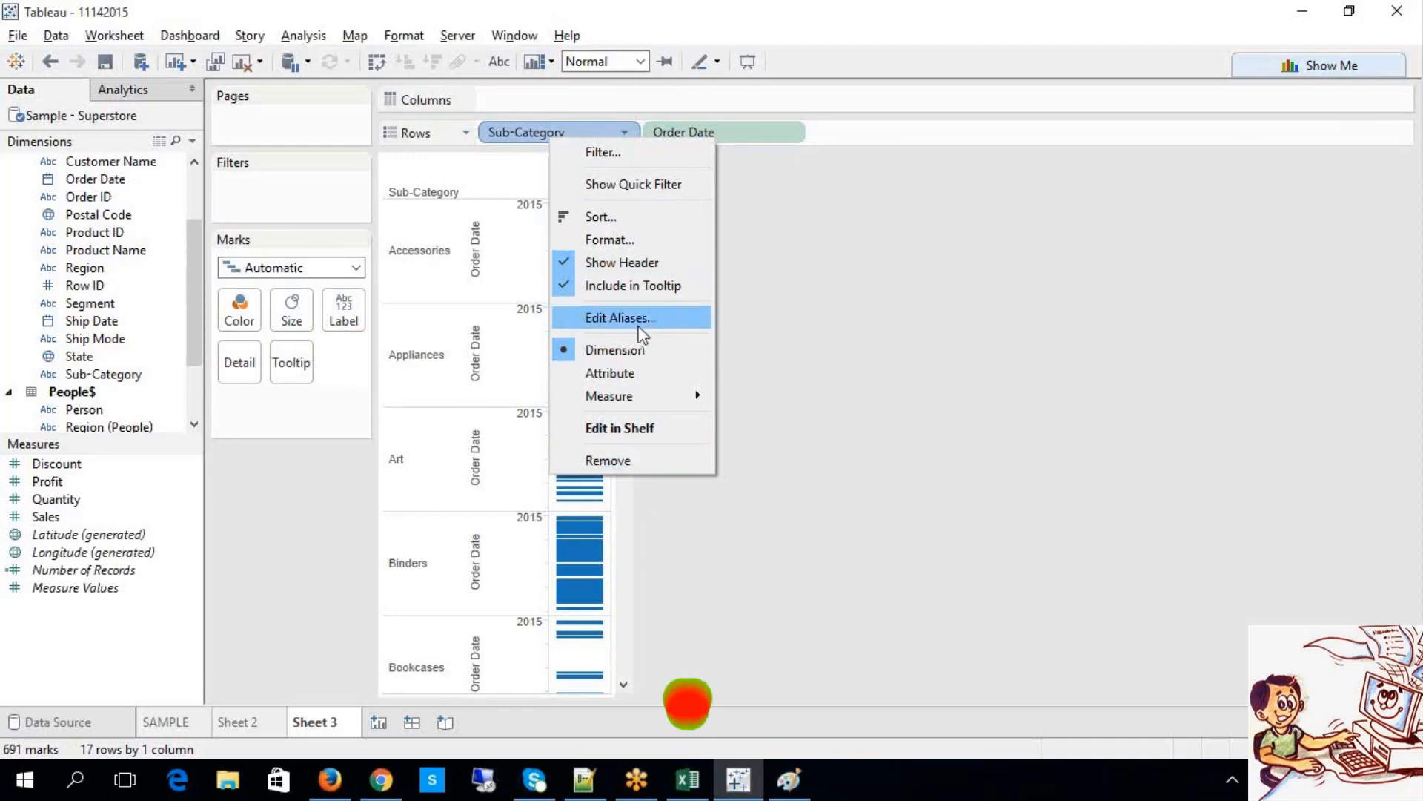
pyautogui.rightClick(506, 140)
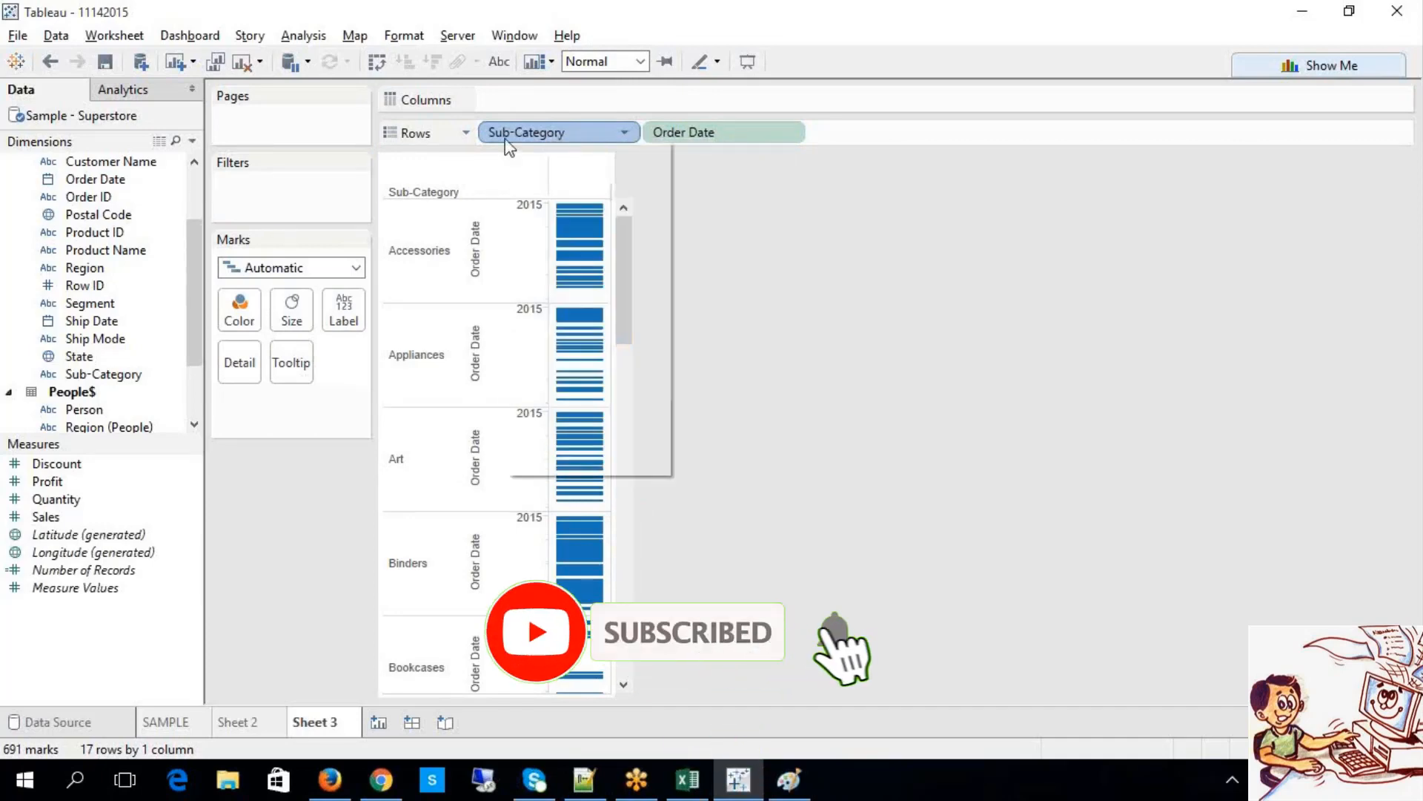
pyautogui.rightClick(697, 132)
pyautogui.rightClick(695, 129)
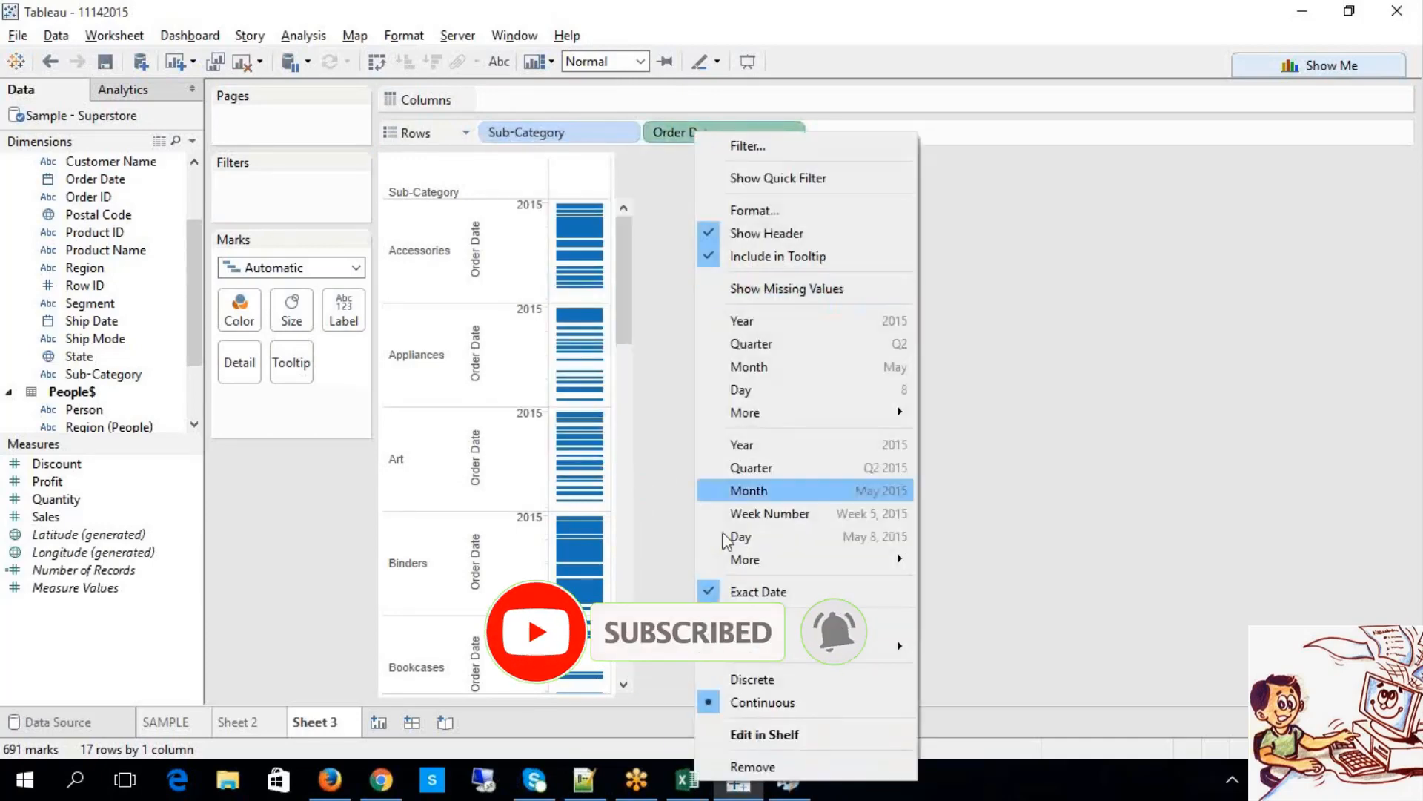
pyautogui.click(771, 681)
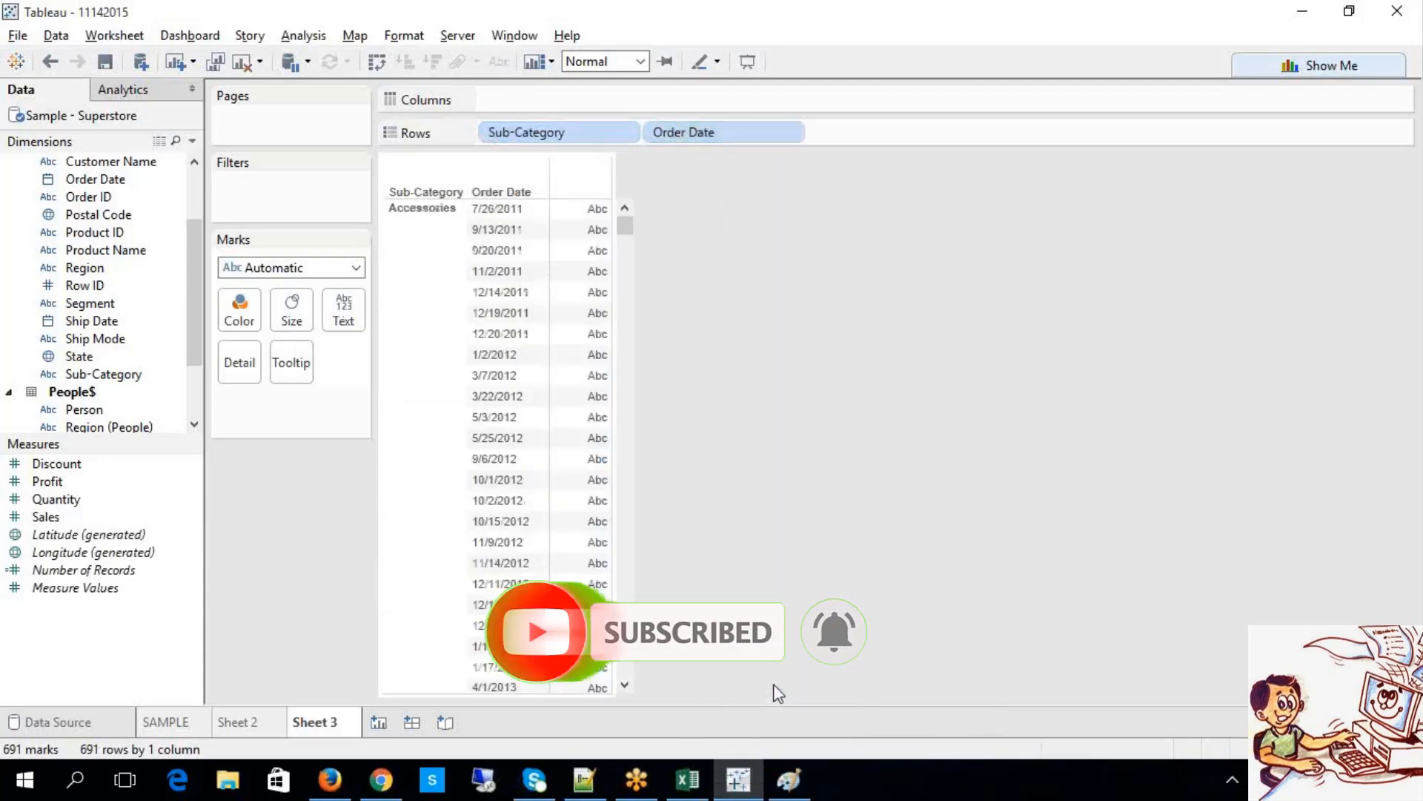
pyautogui.moveTo(556, 134); pyautogui.dragTo(867, 139)
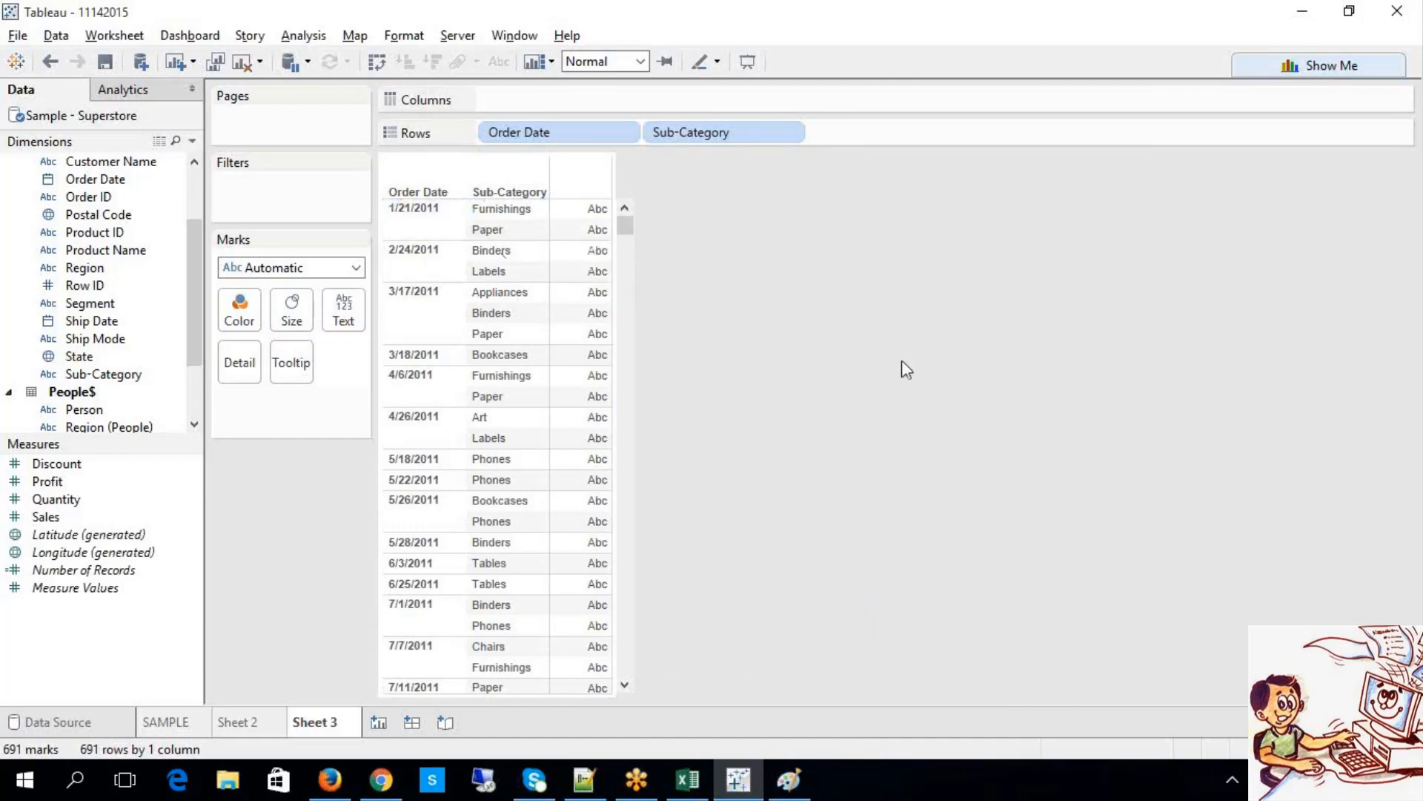
# Step: Switch to the Excel notes and review the scenario text at the end of the Table Calculation section
pyautogui.click(687, 778)
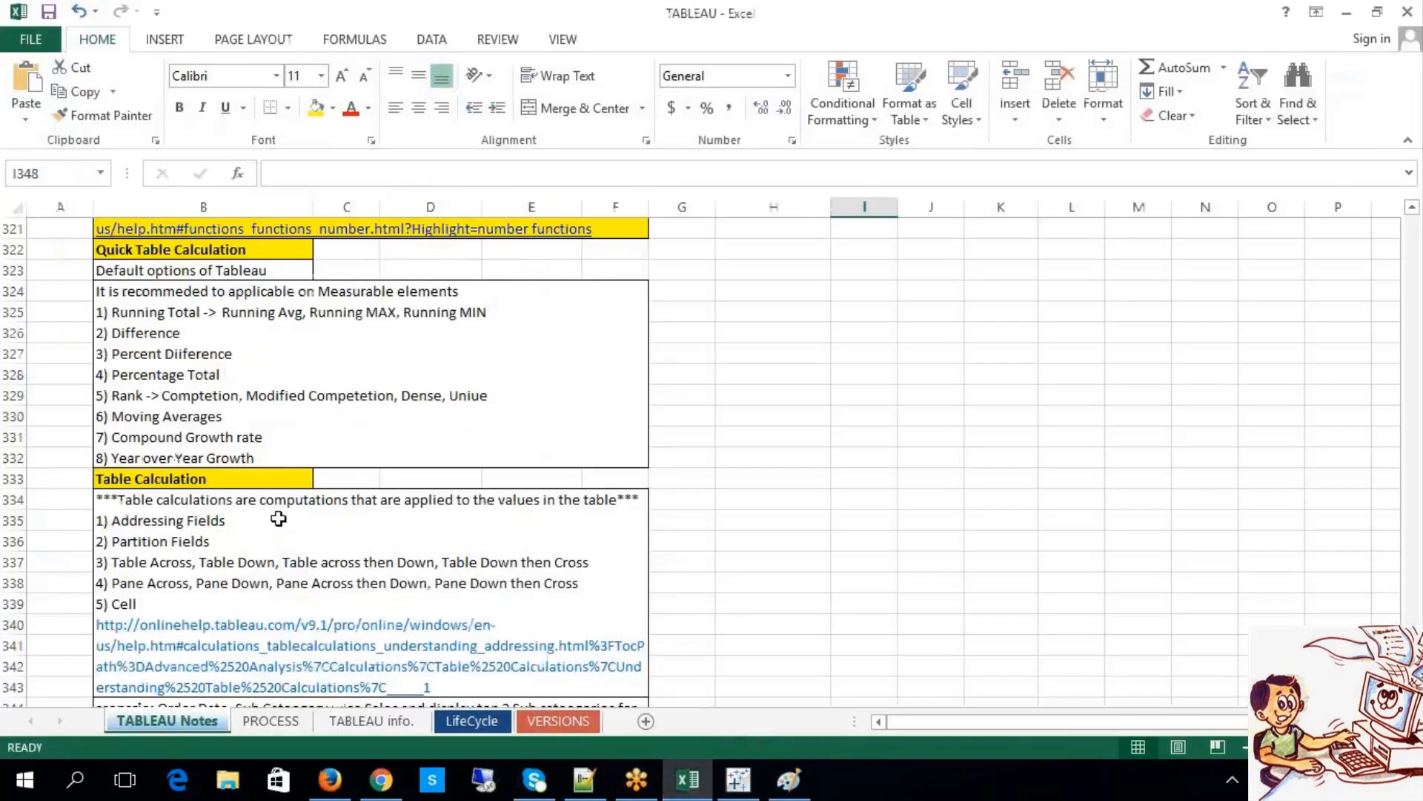
pyautogui.scroll(-6, 278, 519)
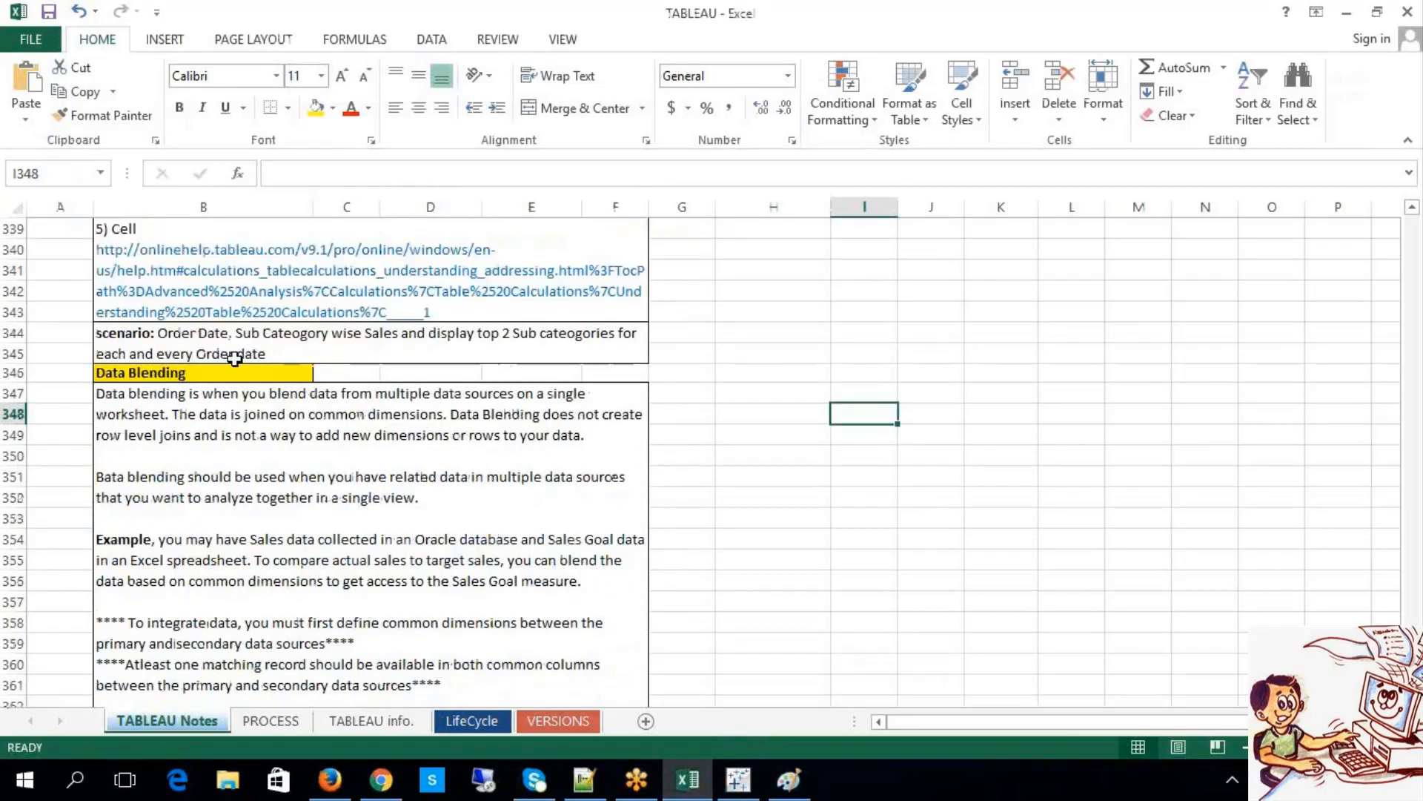
pyautogui.scroll(1, 235, 359)
pyautogui.doubleClick(228, 395)
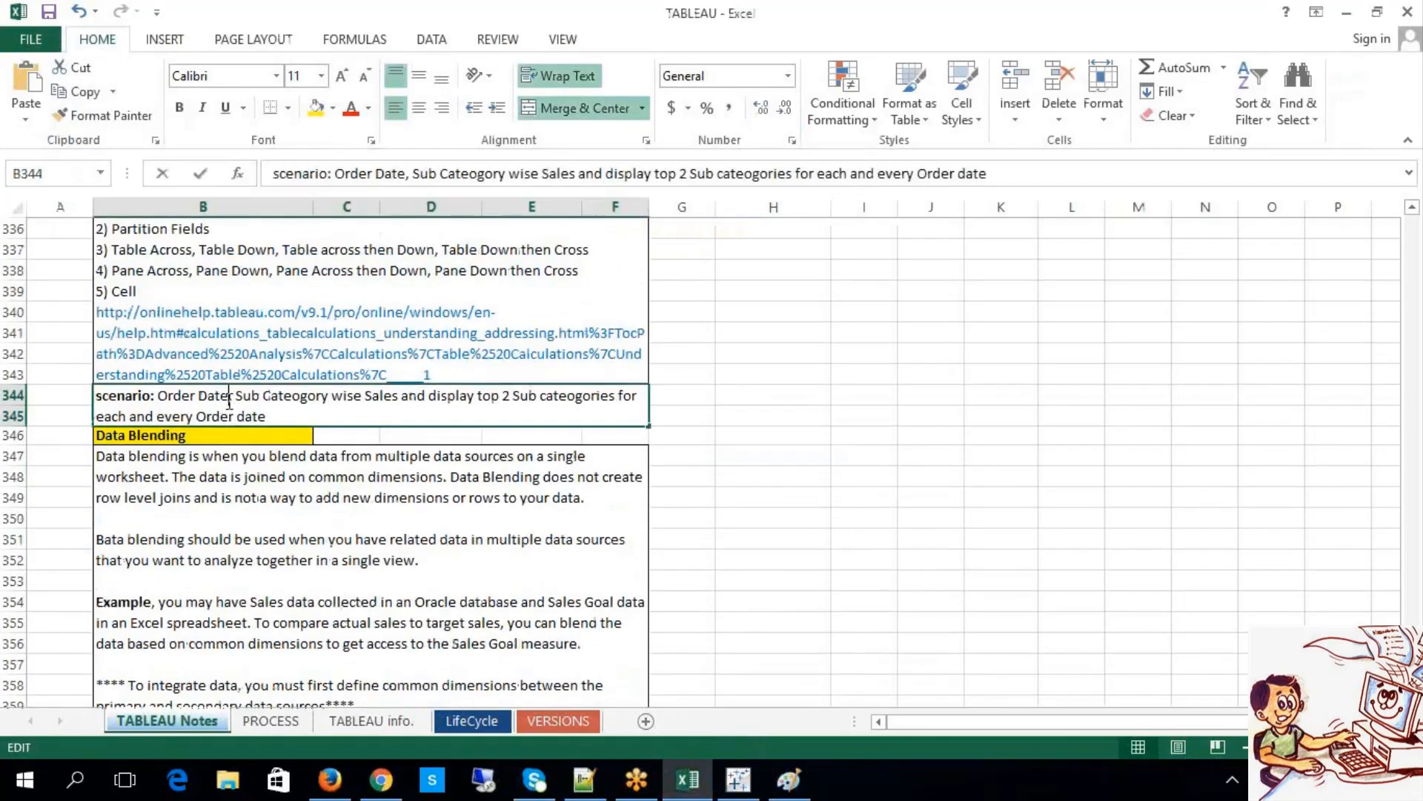
pyautogui.moveTo(229, 395); pyautogui.dragTo(169, 384)
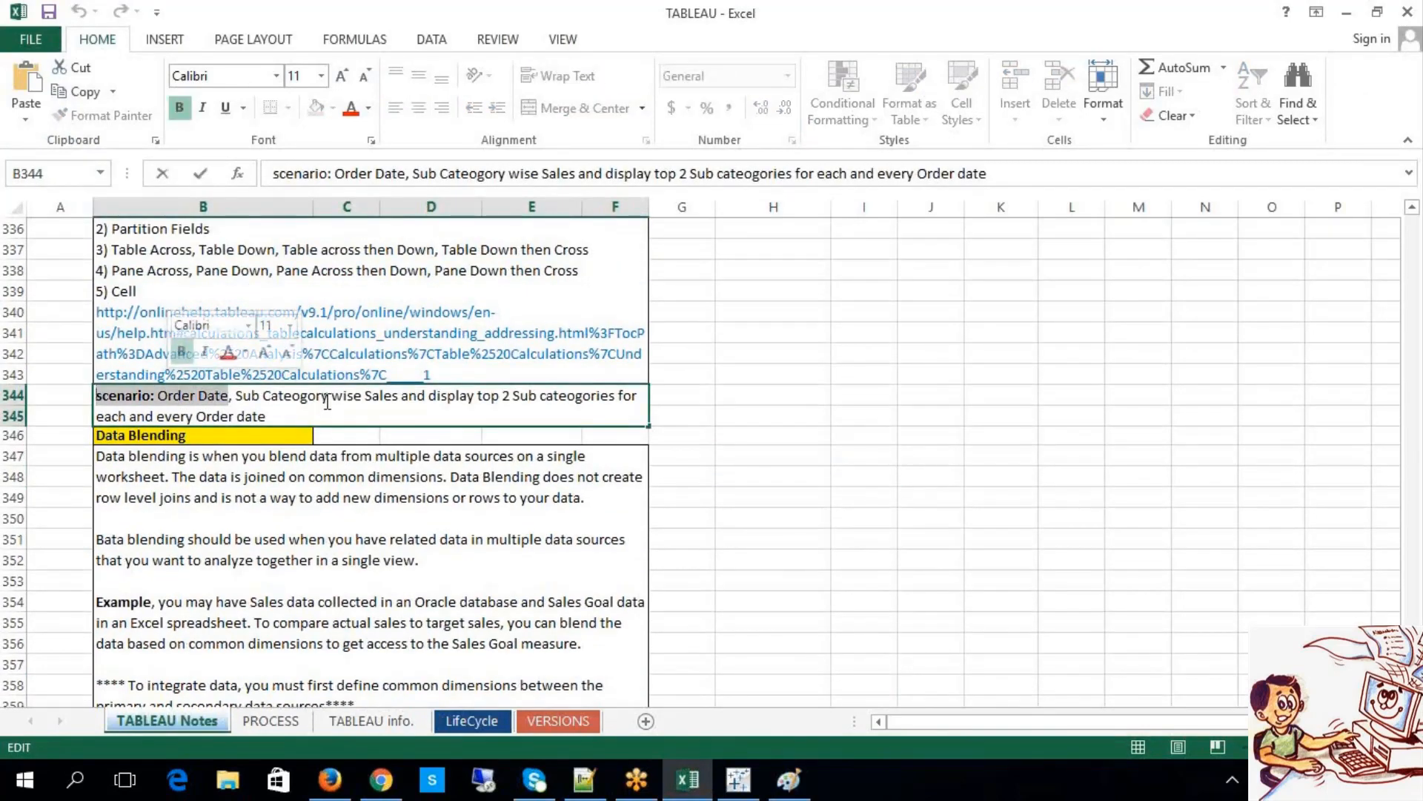
pyautogui.click(853, 458)
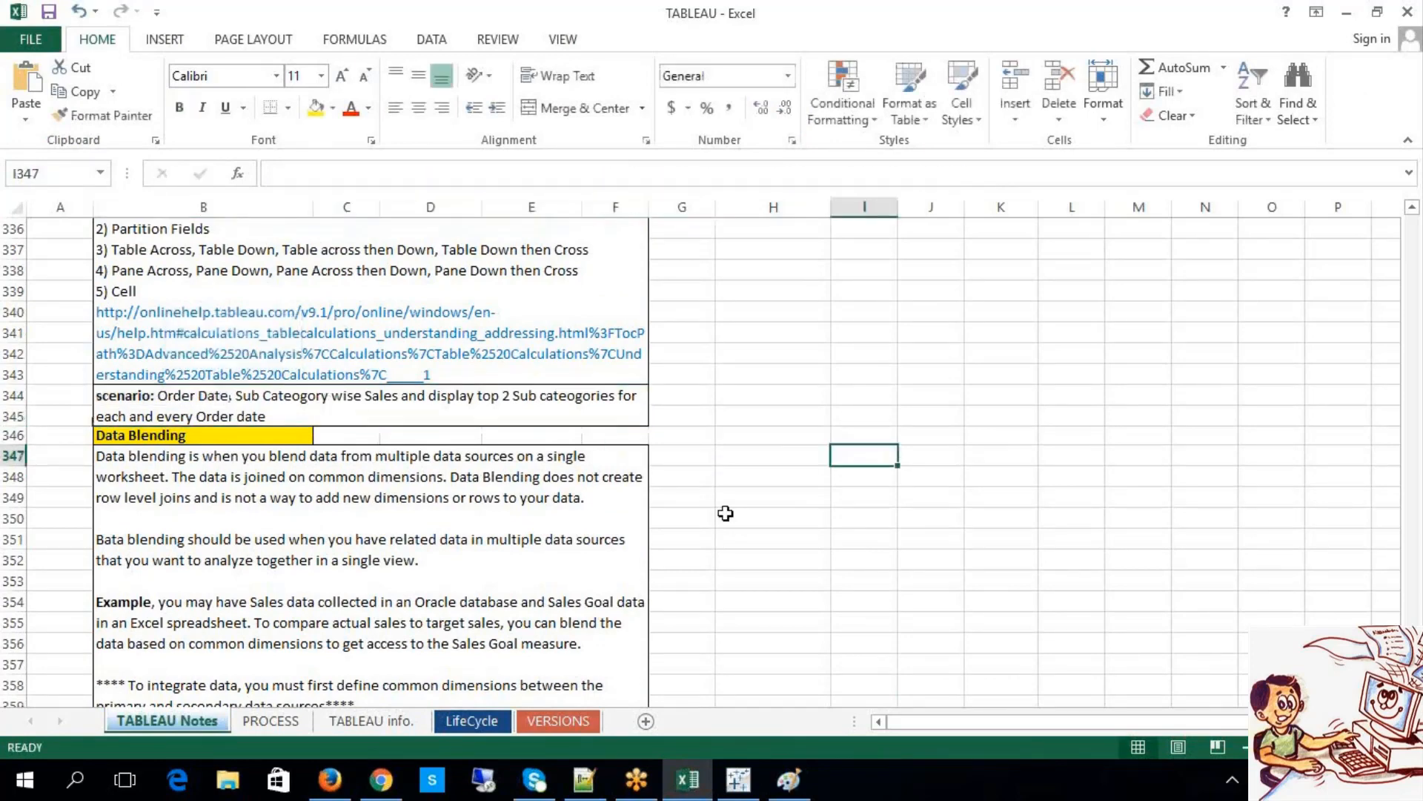
# Step: Switch to the Tableau workbook and show Sales as the text marks for the Order Date and Sub-Category rows
pyautogui.click(483, 778)
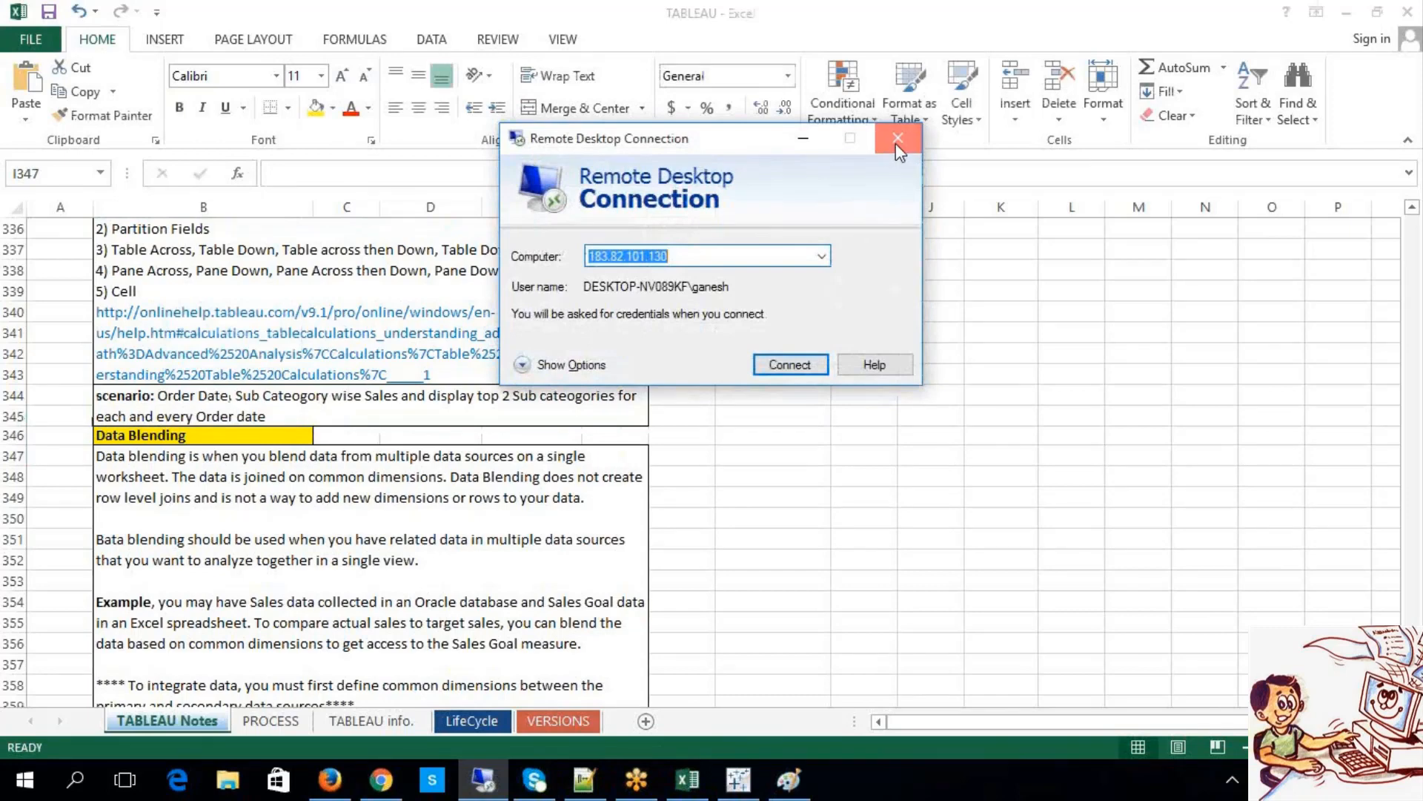
pyautogui.click(898, 138)
pyautogui.click(739, 778)
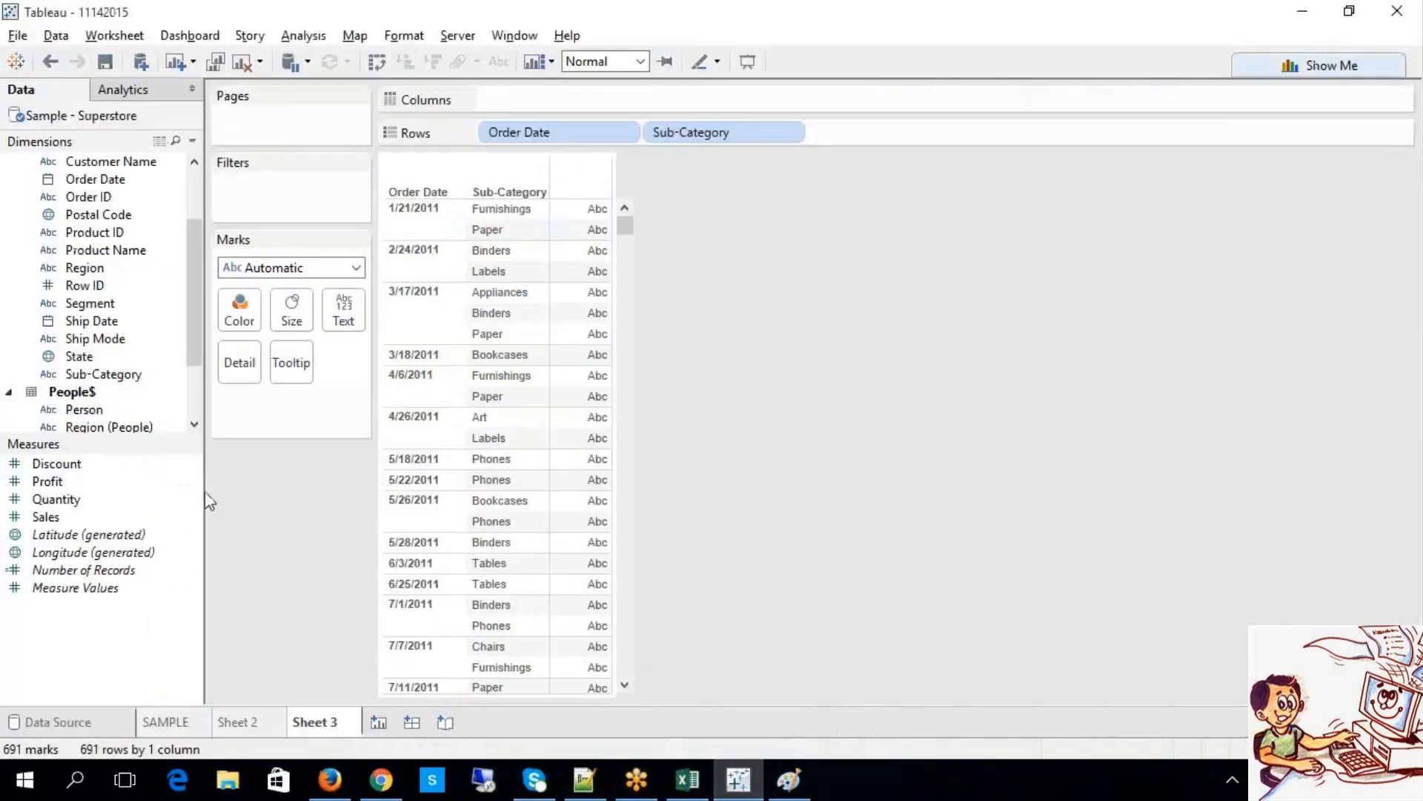
pyautogui.moveTo(152, 516); pyautogui.dragTo(350, 318)
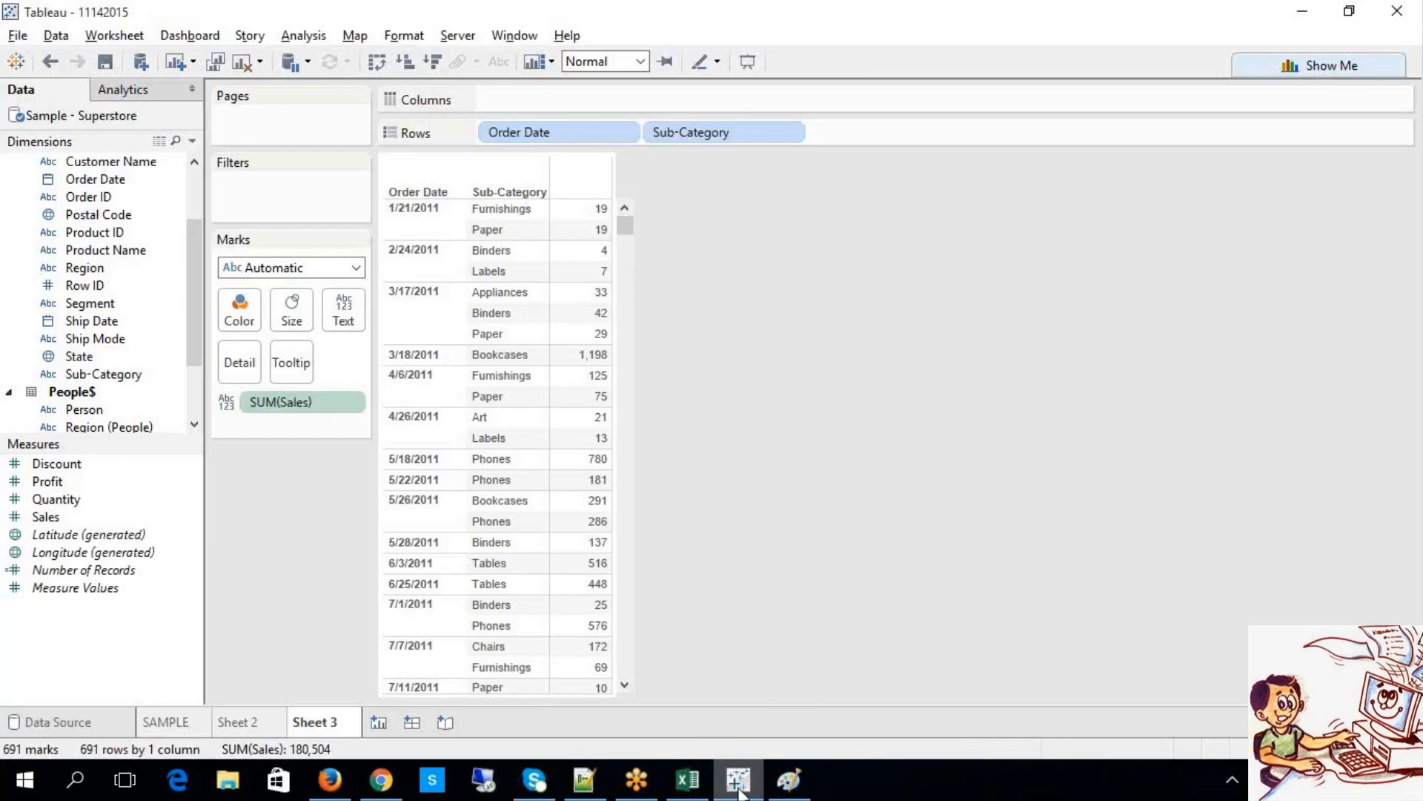
# Step: Switch to the Excel notes and read the scenario about the top 2 sub-categories for each order date
pyautogui.click(696, 787)
pyautogui.doubleClick(493, 408)
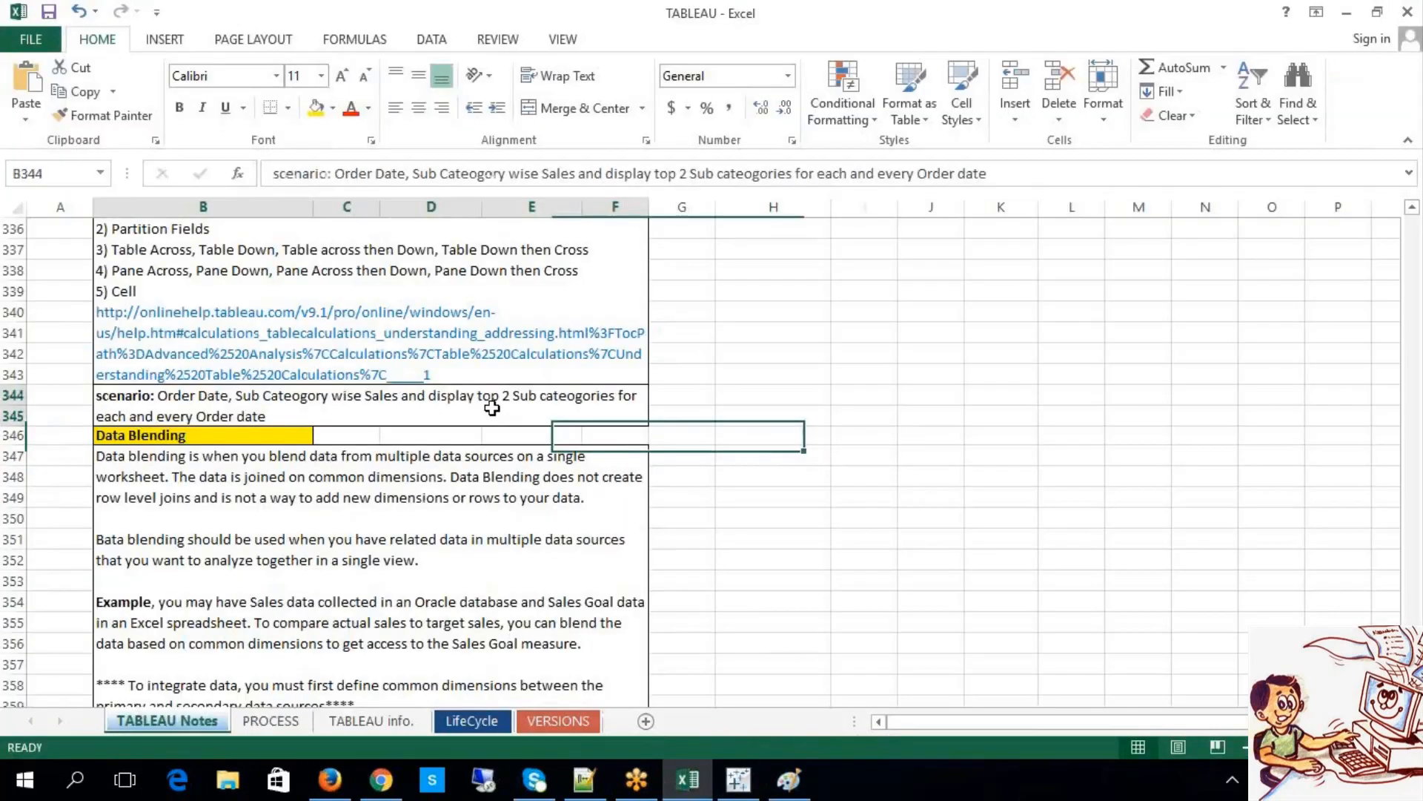
pyautogui.moveTo(499, 396); pyautogui.dragTo(618, 400)
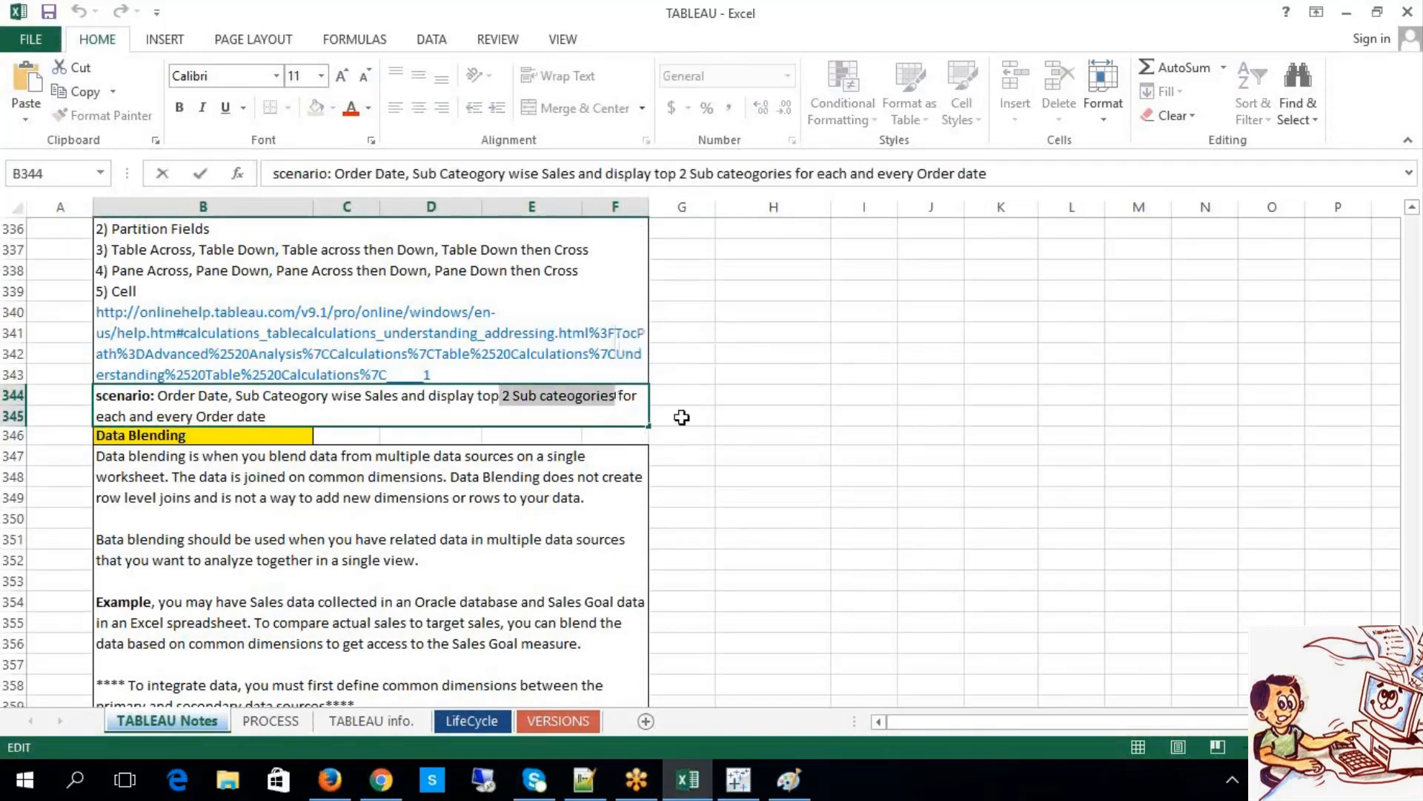
pyautogui.click(620, 400)
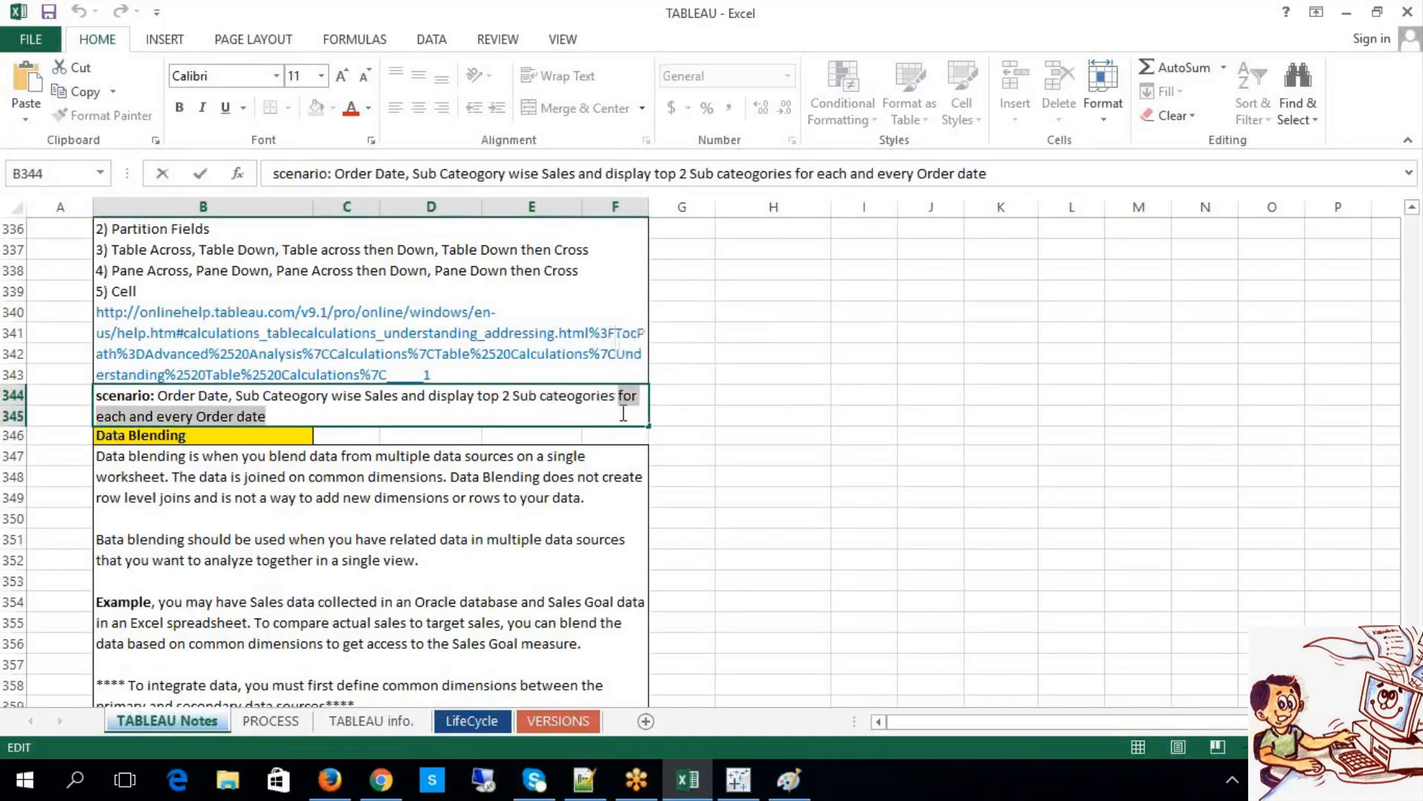
pyautogui.click(796, 479)
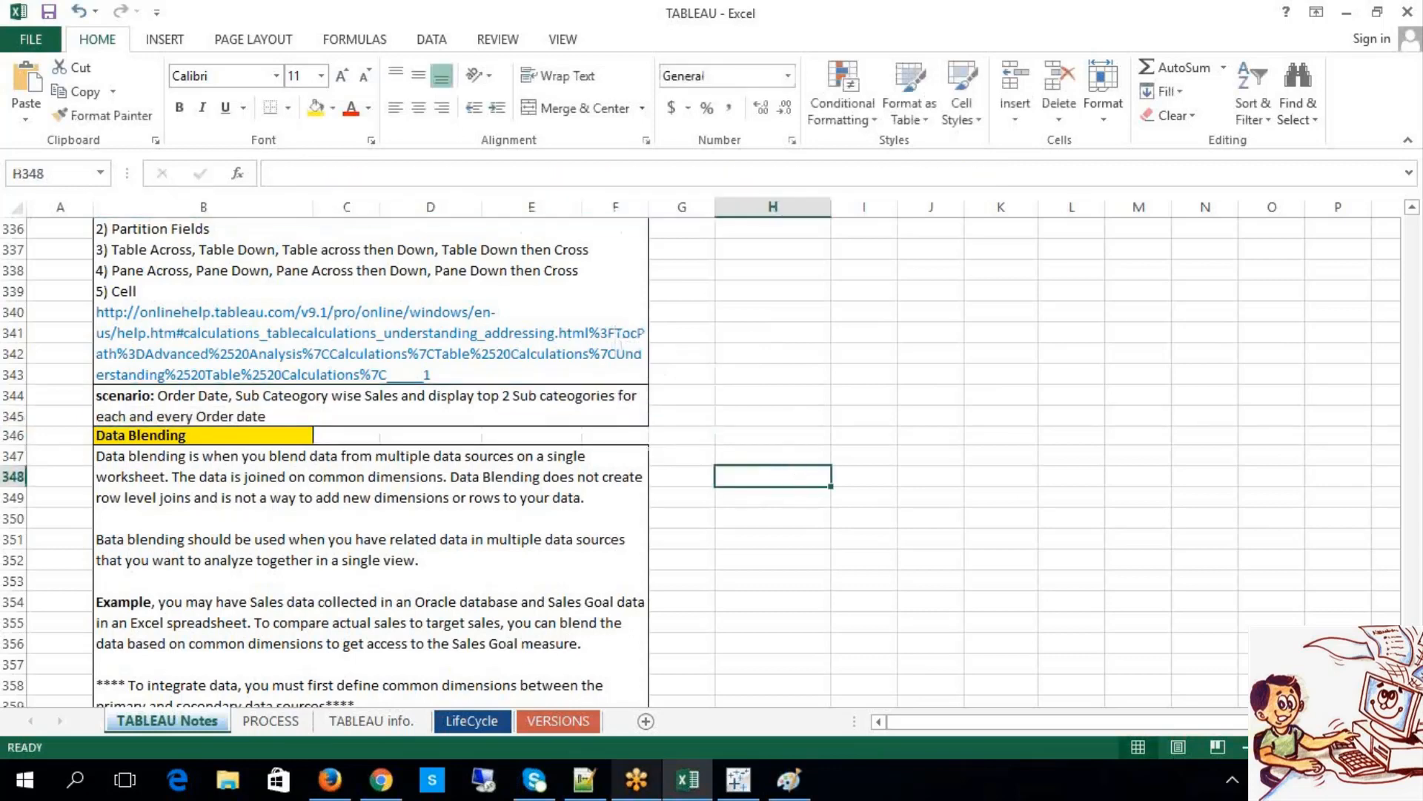
# Step: Return to Tableau and examine the sales values of the sub-categories within each order date
pyautogui.click(748, 784)
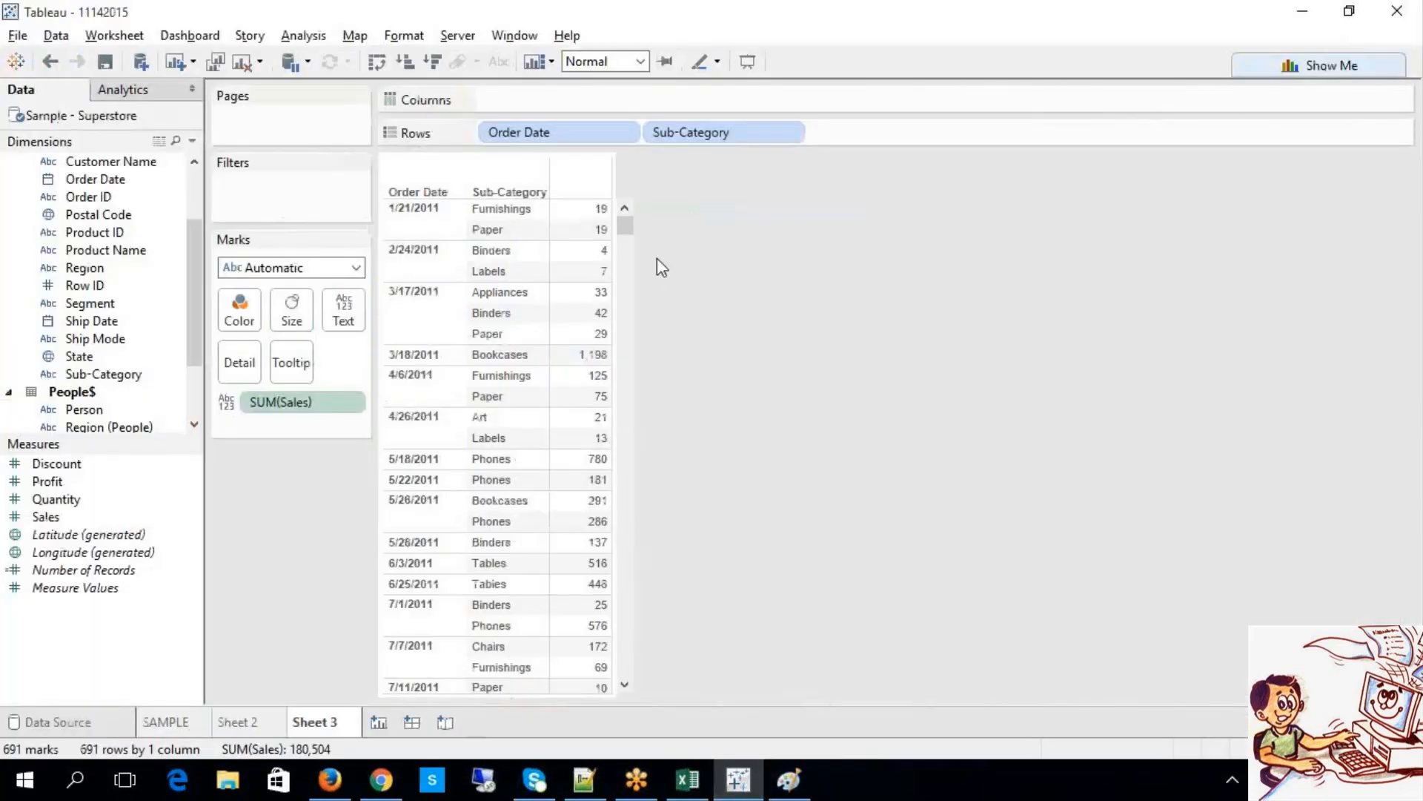
pyautogui.moveTo(597, 211)
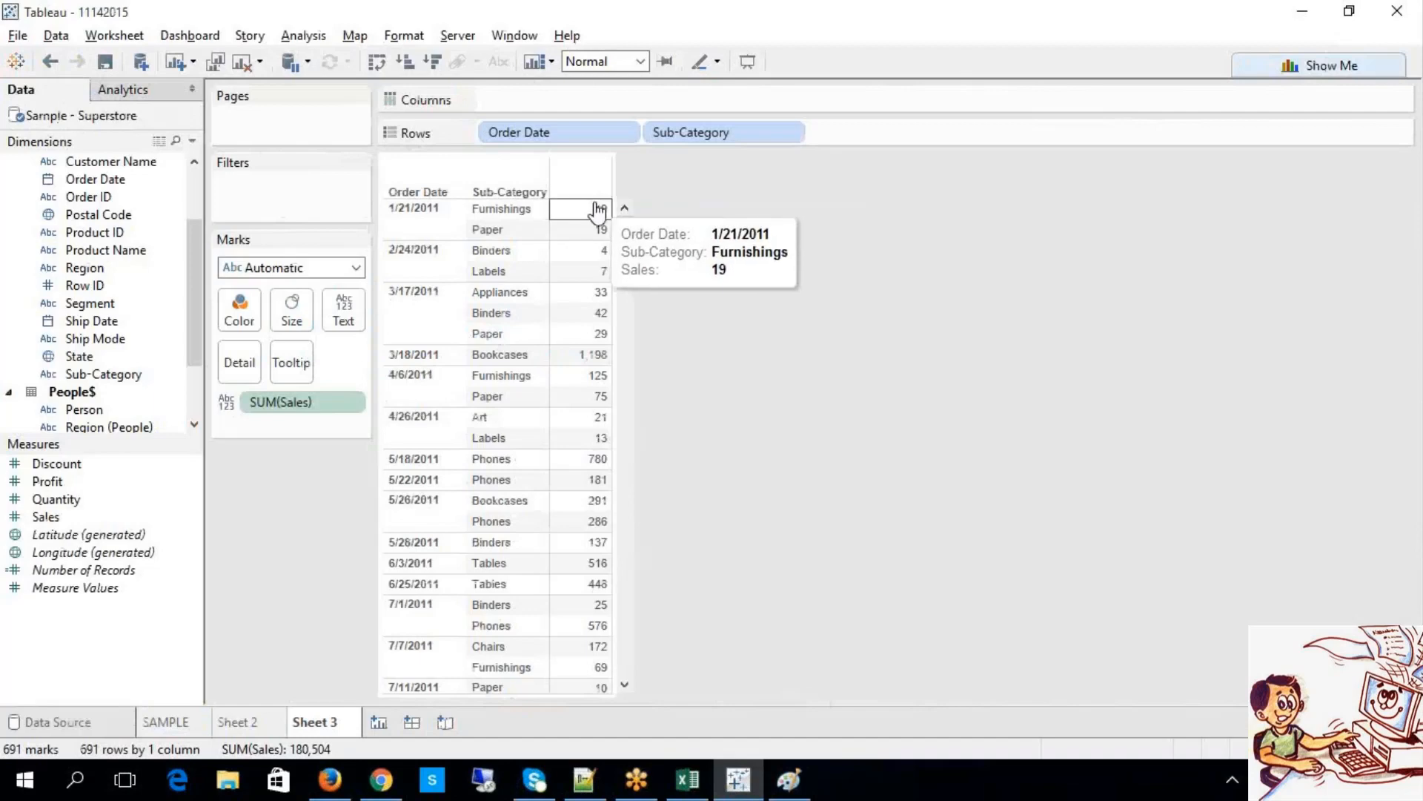
pyautogui.moveTo(604, 255)
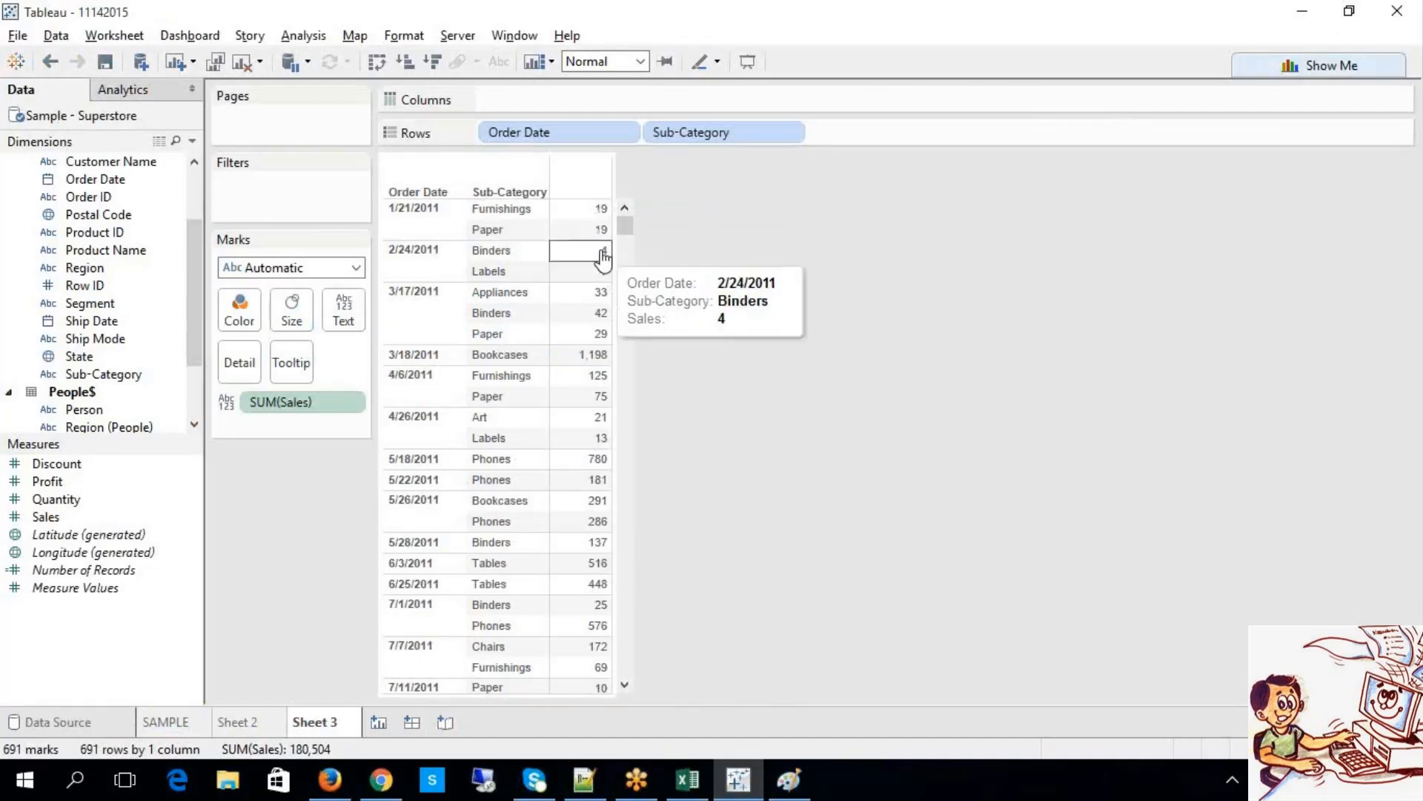
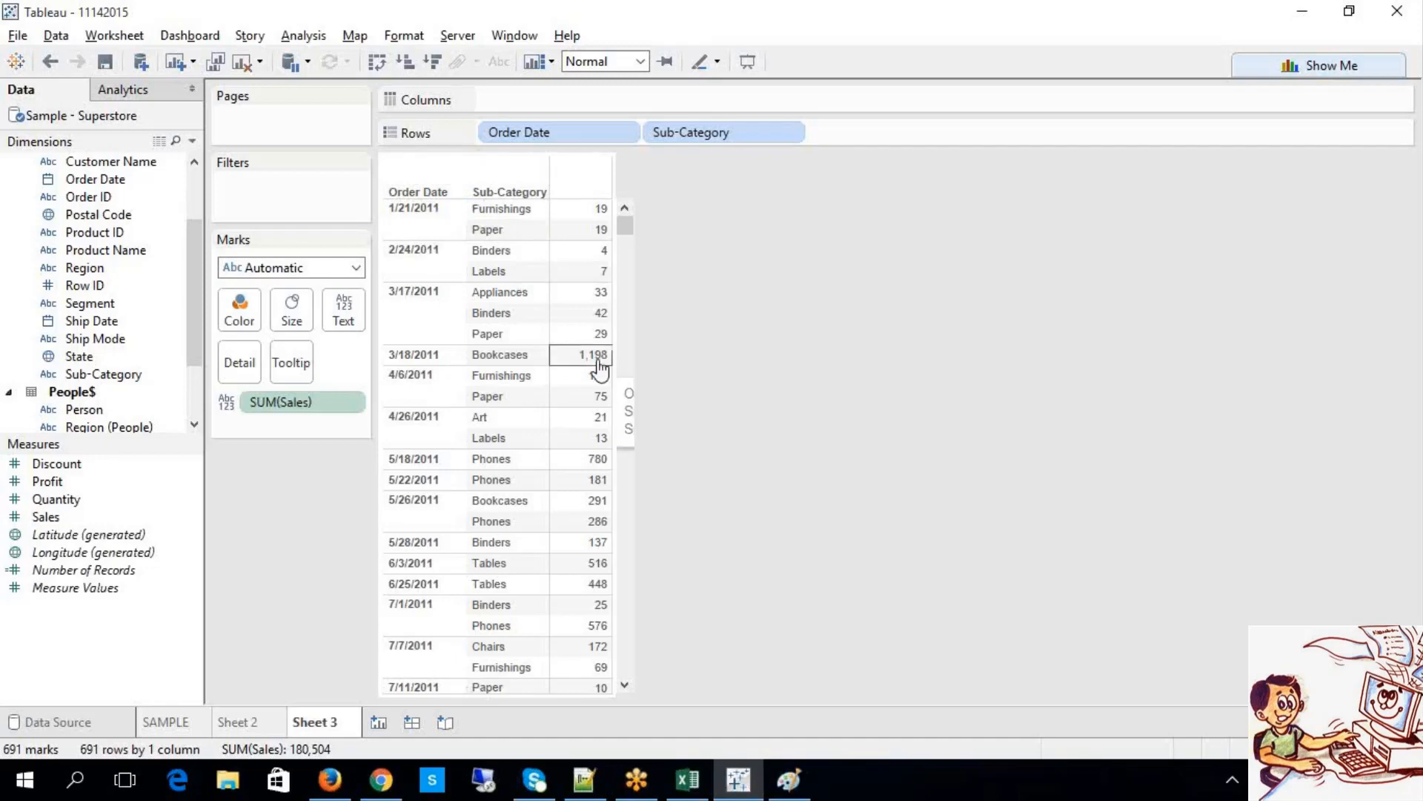
pyautogui.moveTo(588, 369)
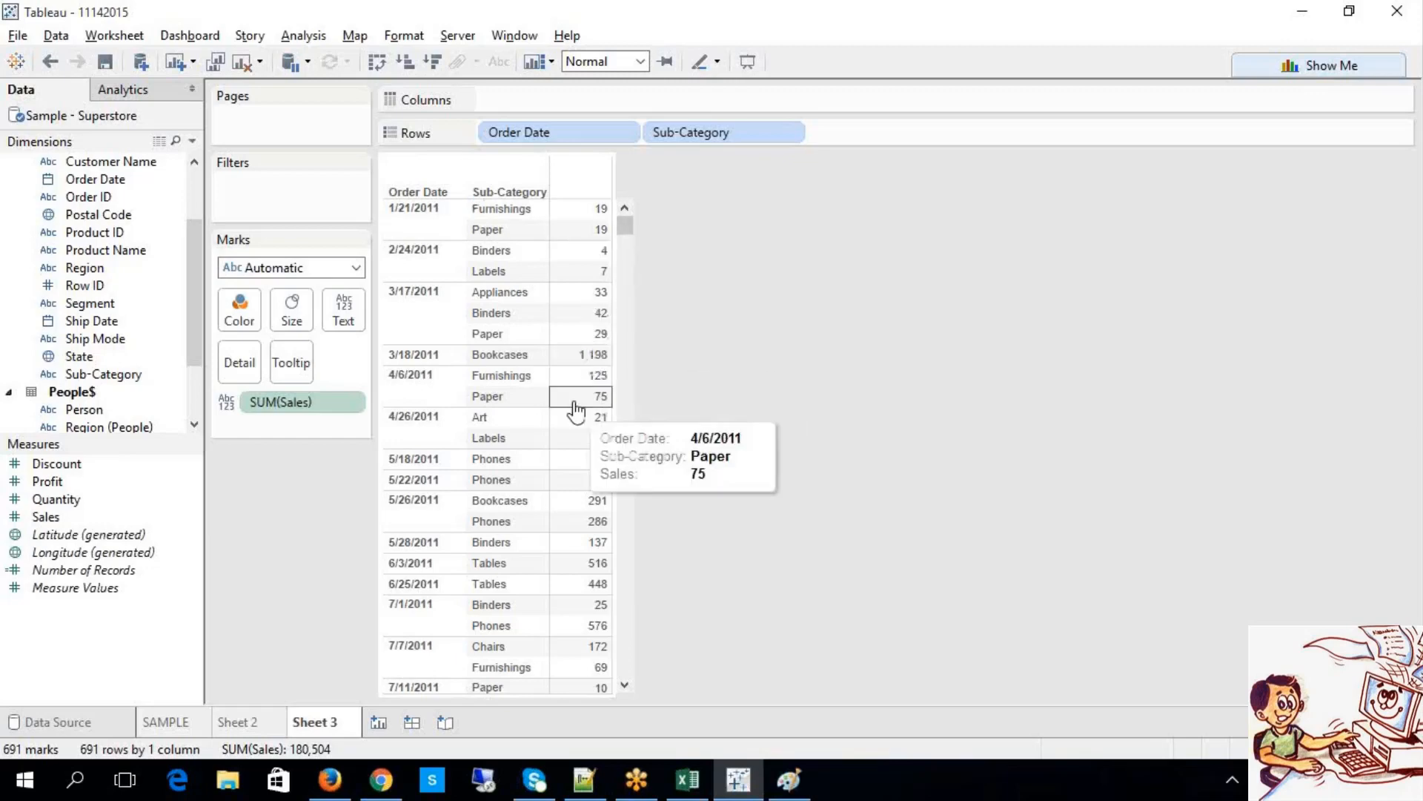
pyautogui.scroll(-1, 615, 408)
pyautogui.scroll(-12, 615, 415)
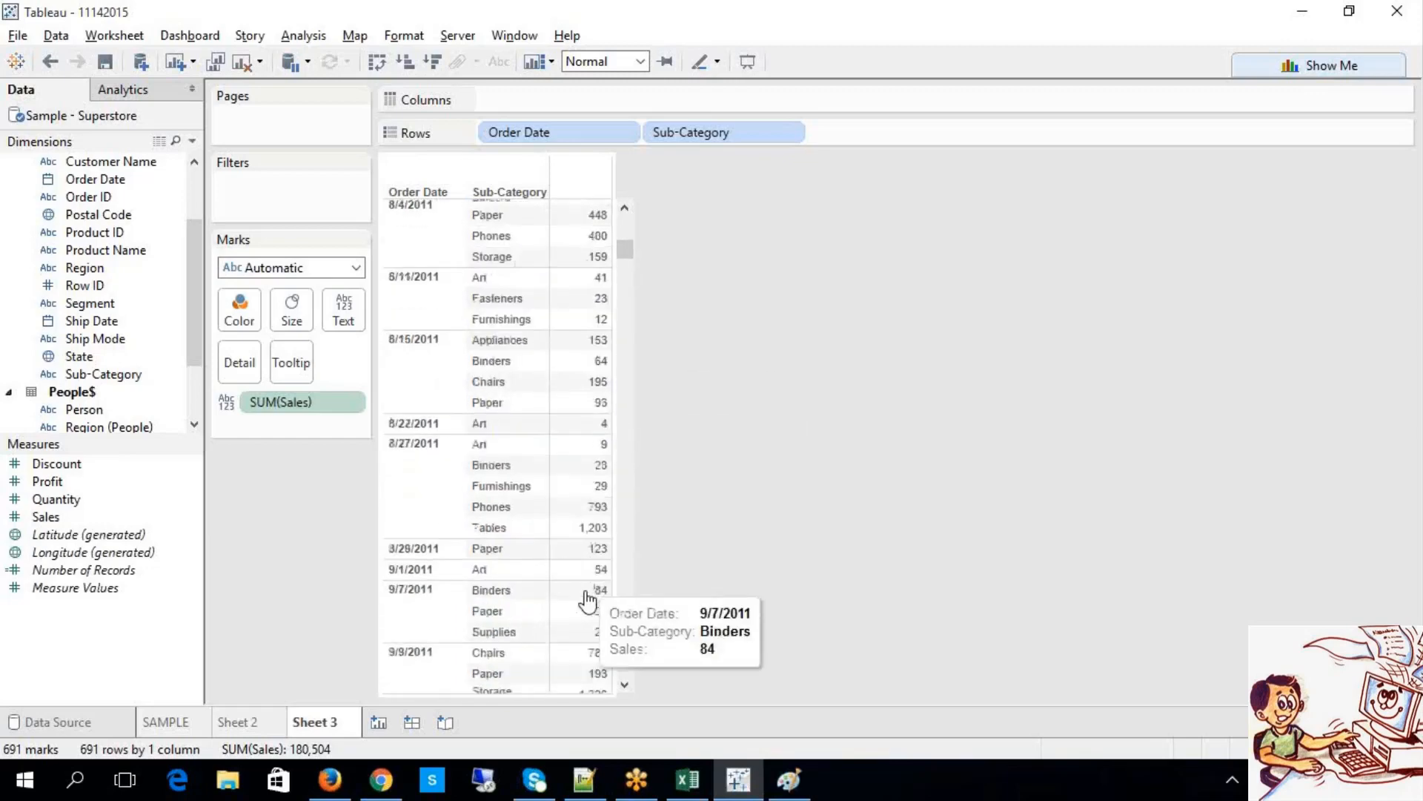
pyautogui.scroll(-3, 575, 514)
pyautogui.scroll(15, 598, 454)
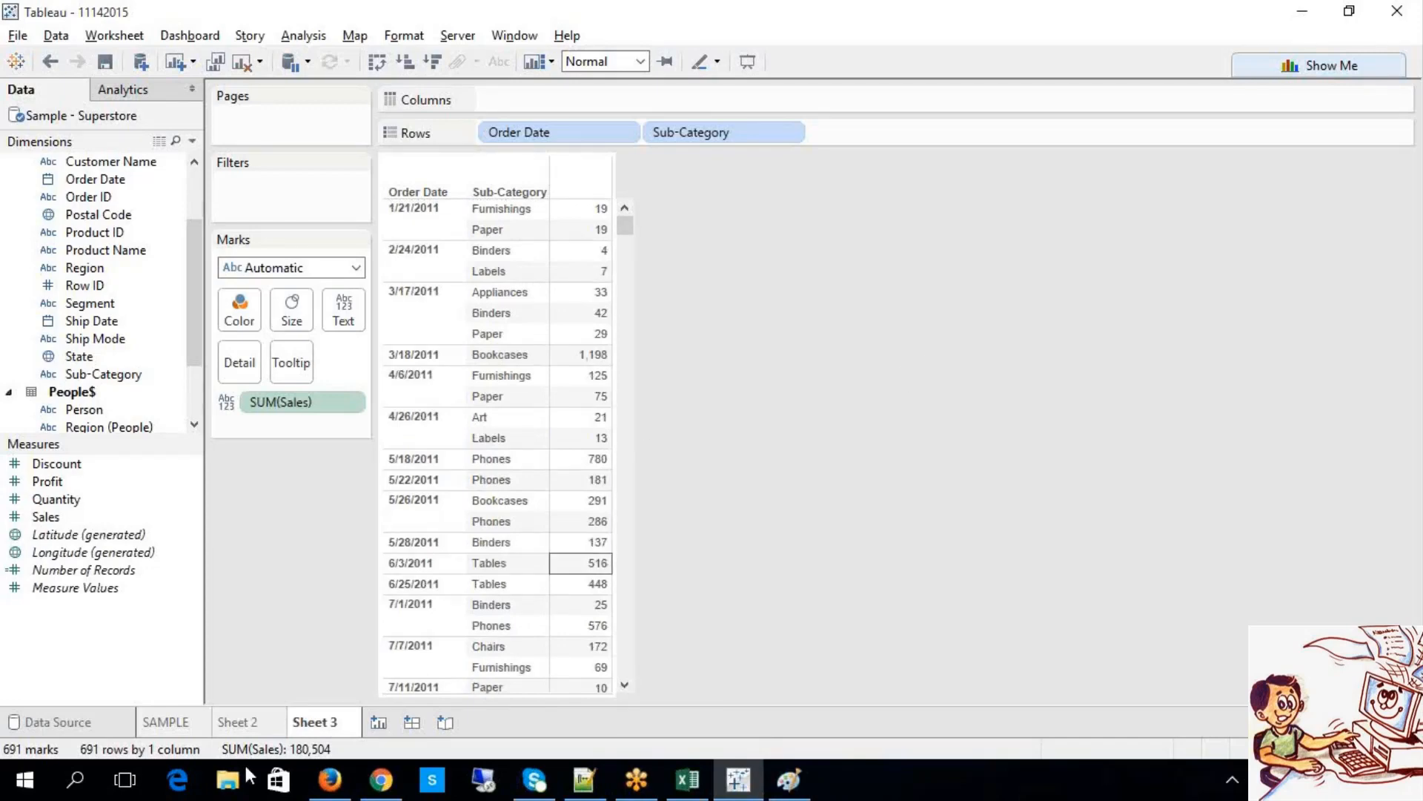
# Step: Create a calculated field named RANK with the formula INDEX()
pyautogui.rightClick(99, 649)
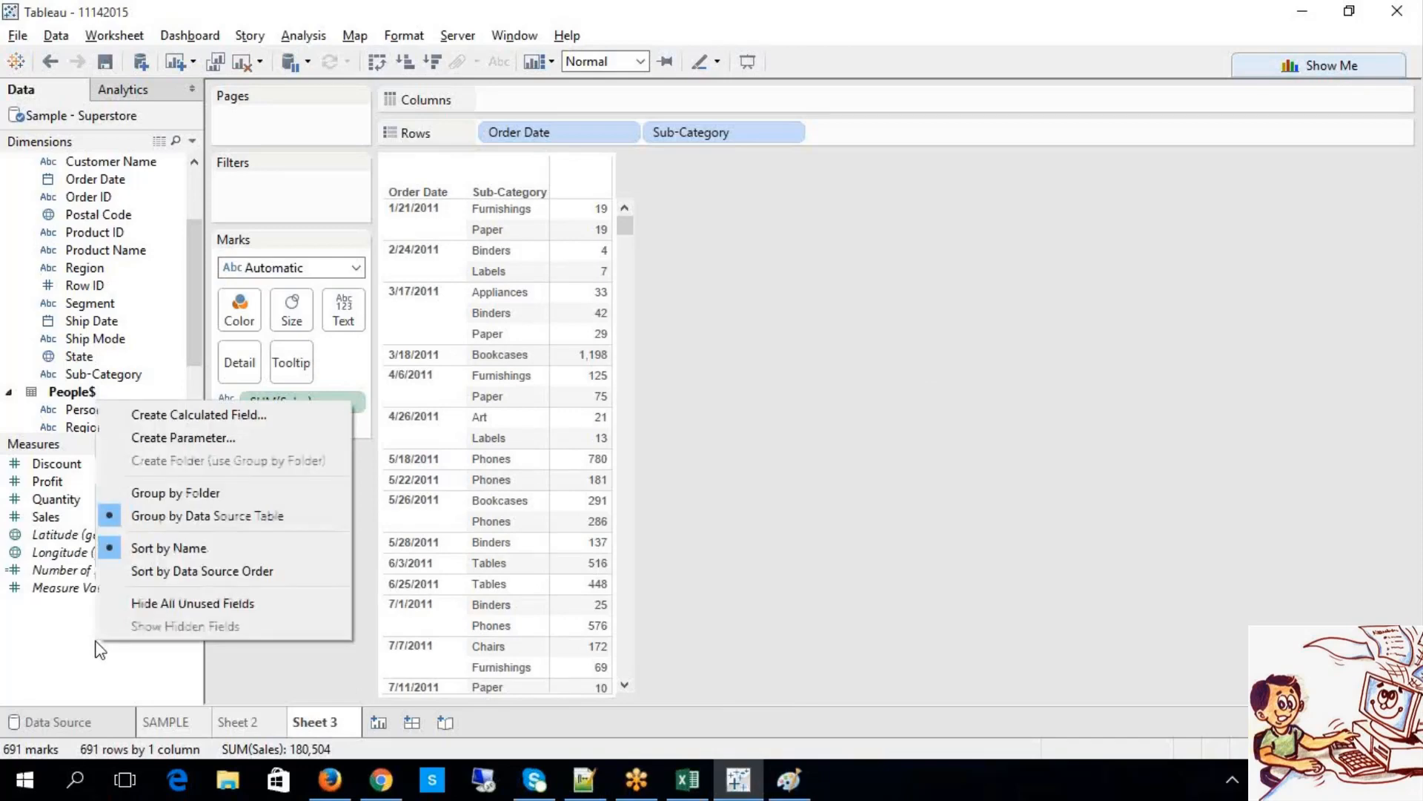
pyautogui.click(181, 417)
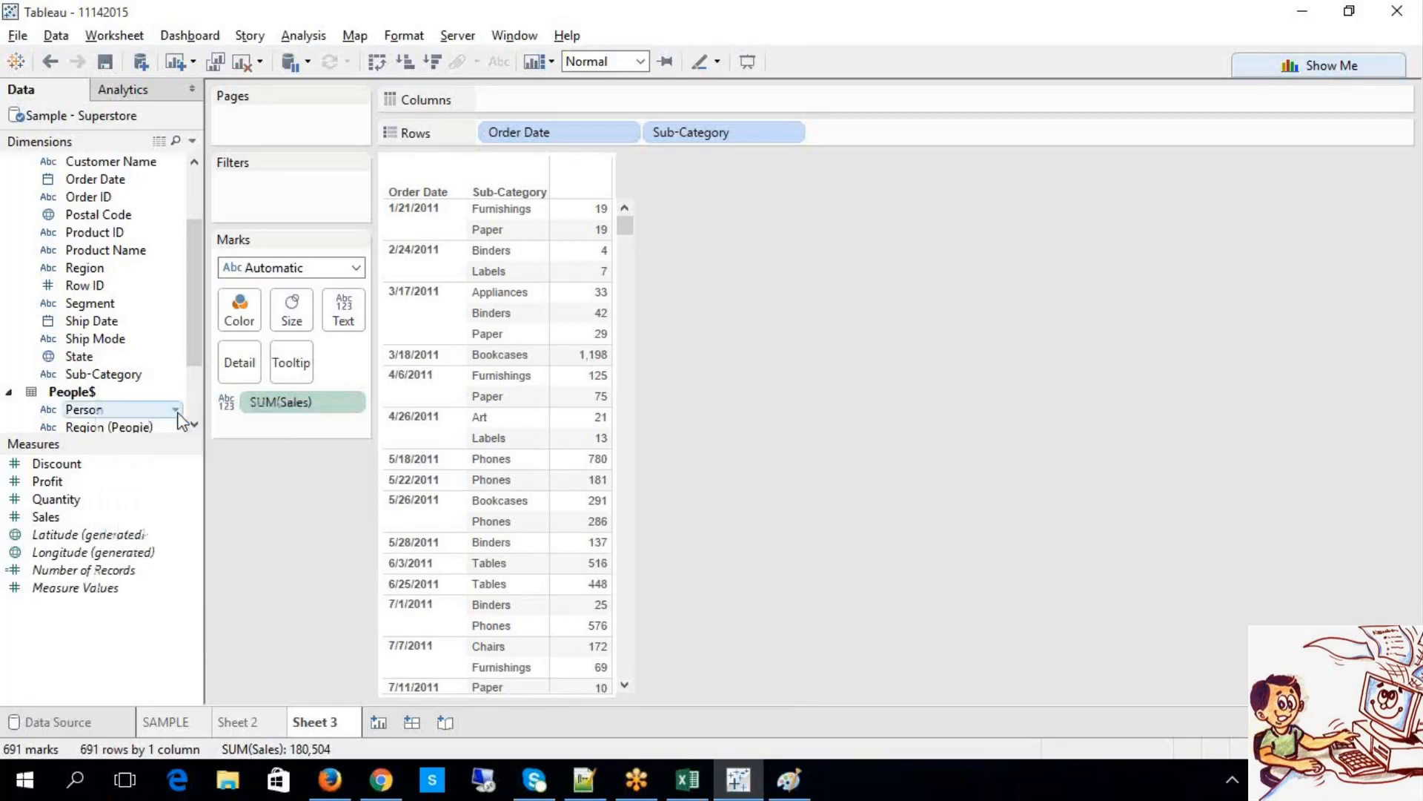
pyautogui.write('RANK')
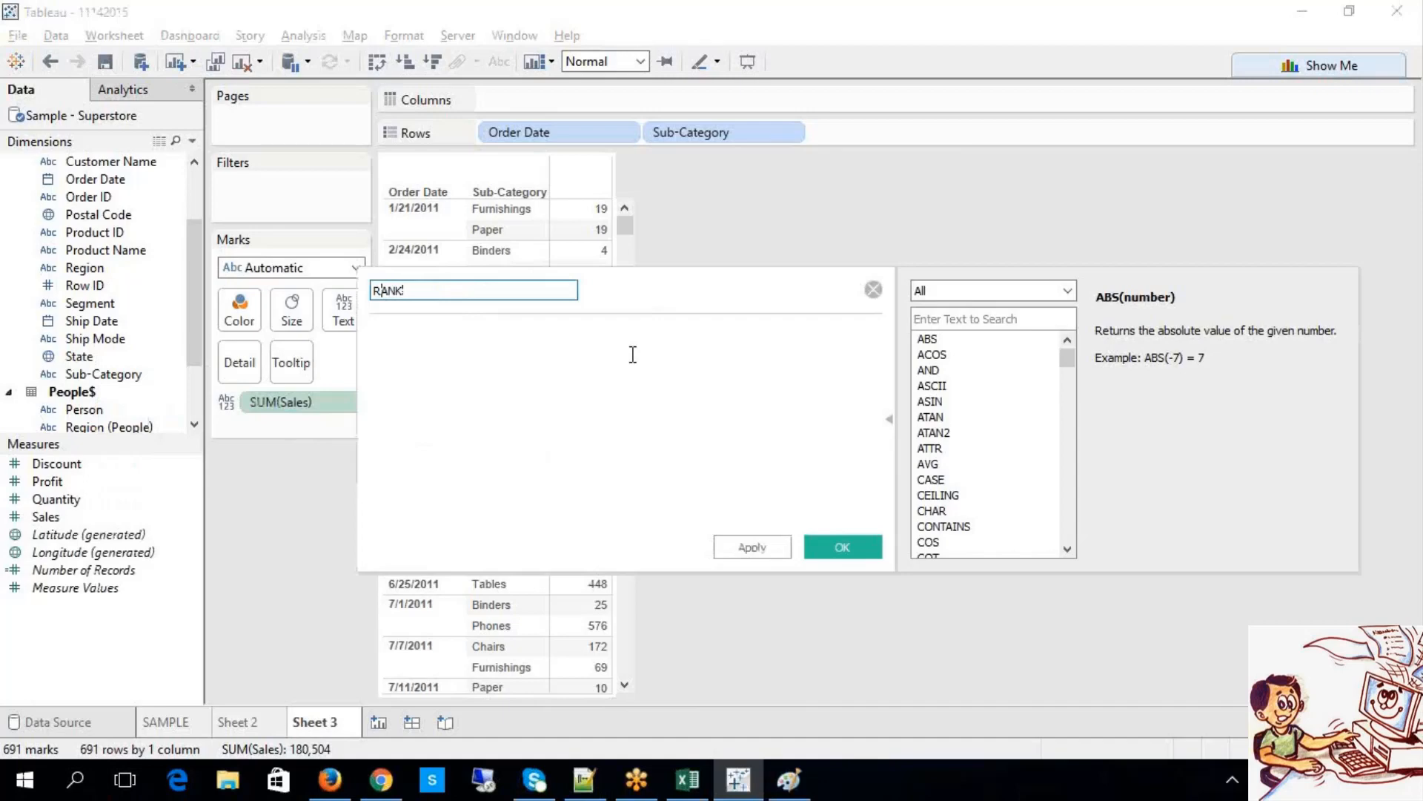
pyautogui.click(404, 327)
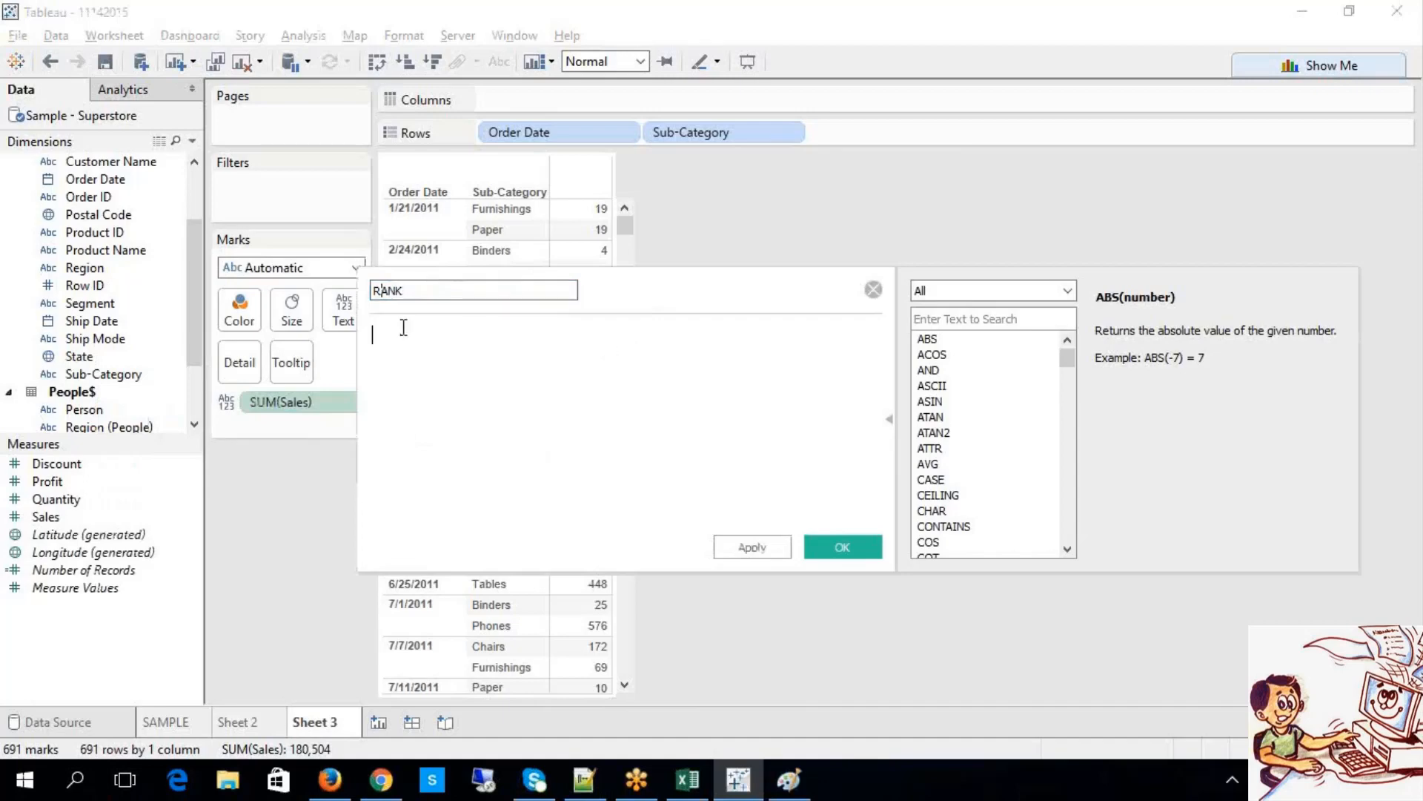
pyautogui.write('index')
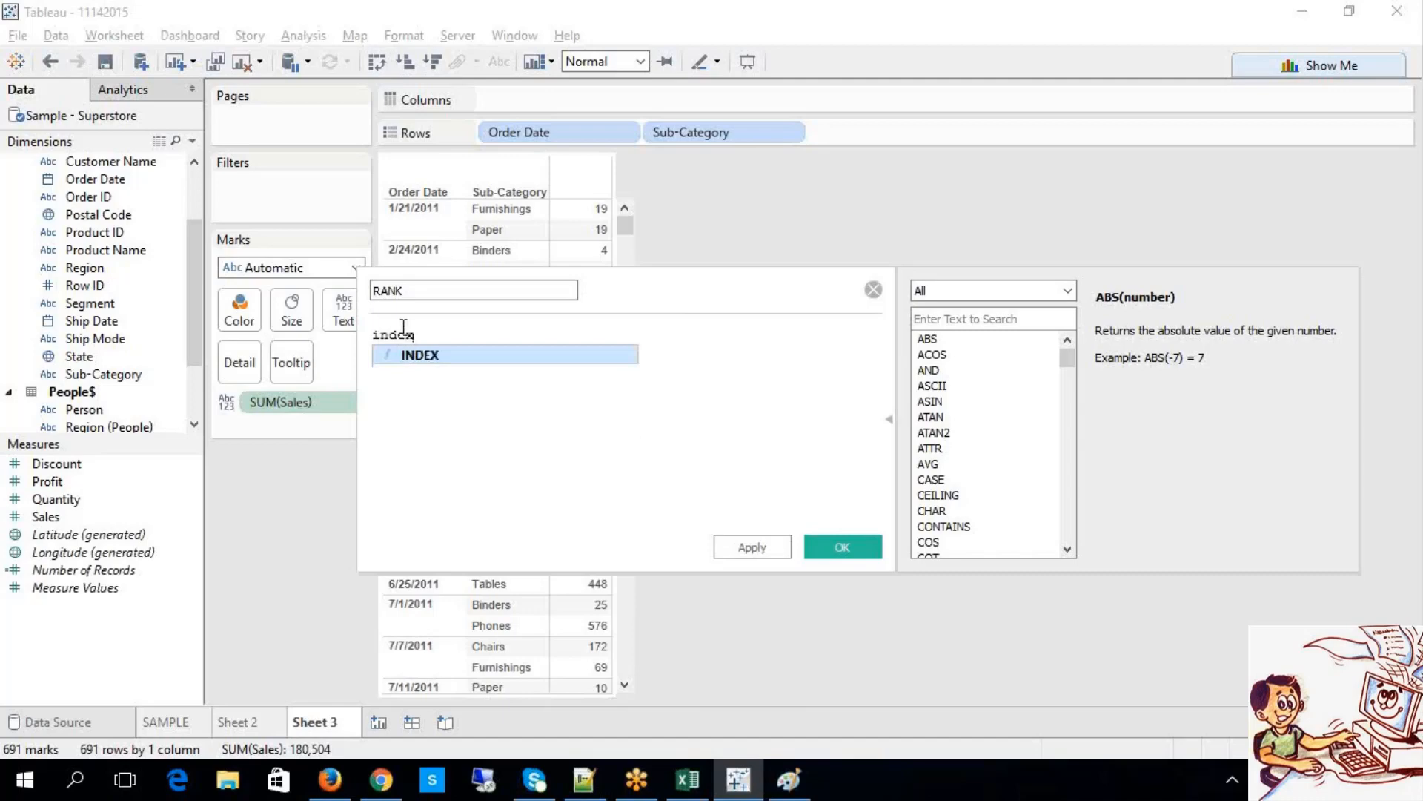
pyautogui.click(436, 356)
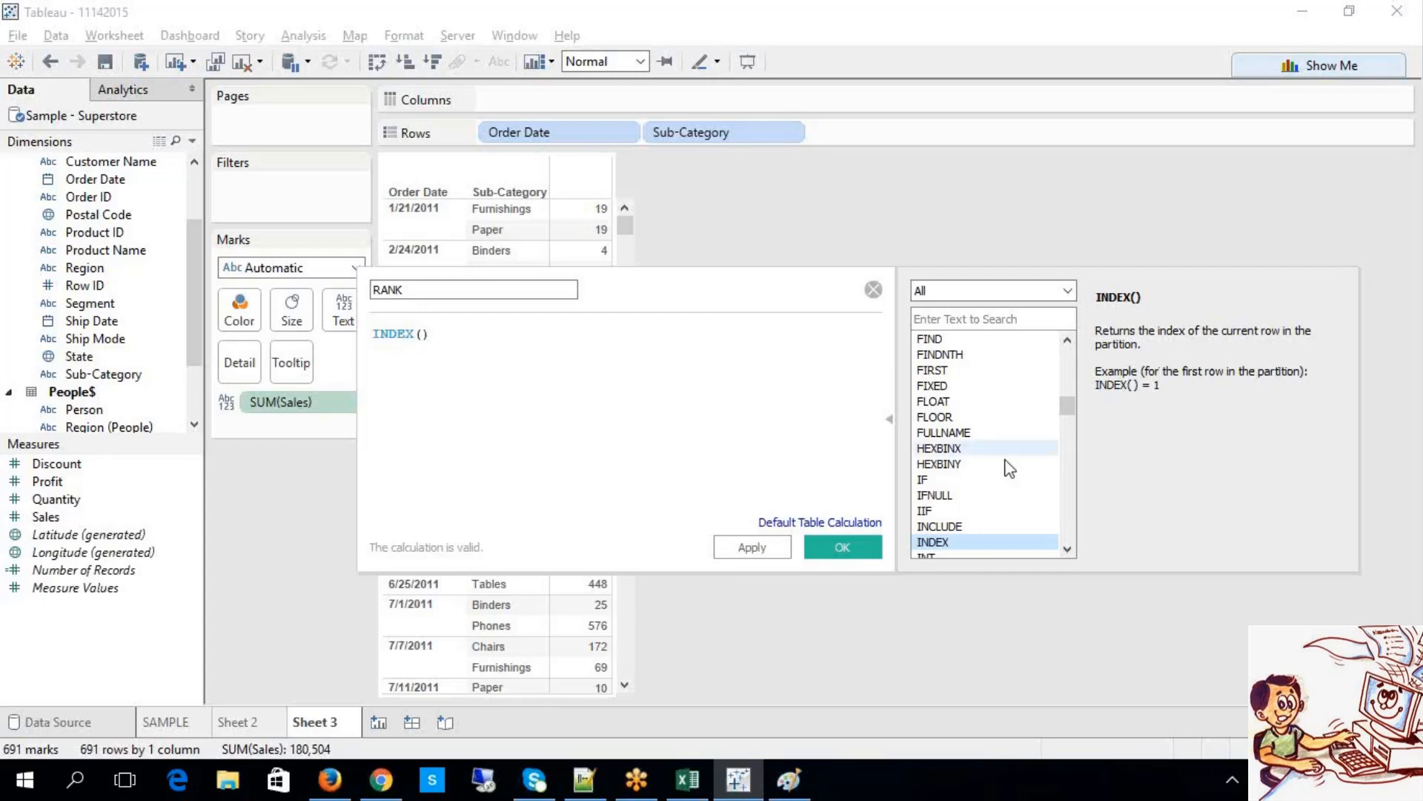
pyautogui.click(751, 553)
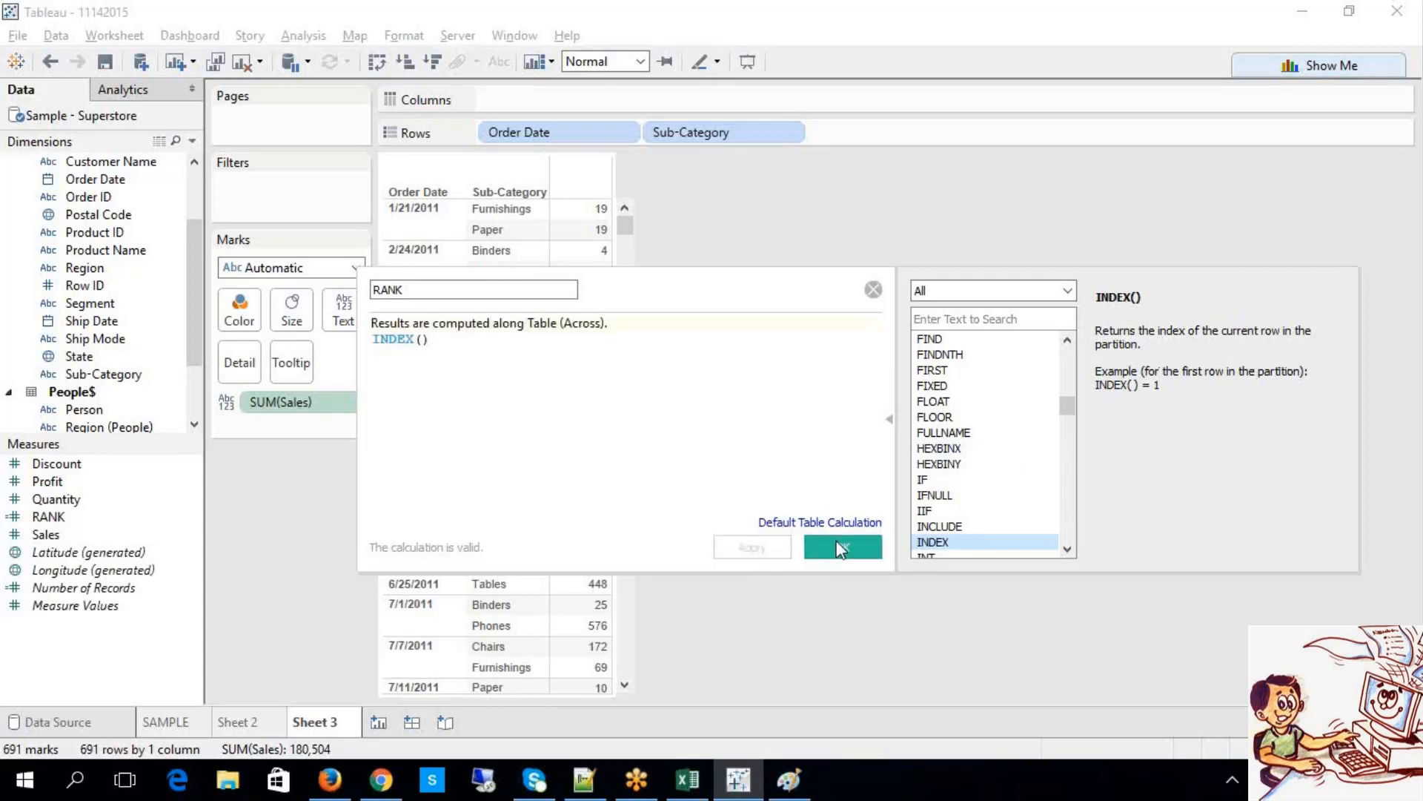
pyautogui.click(841, 550)
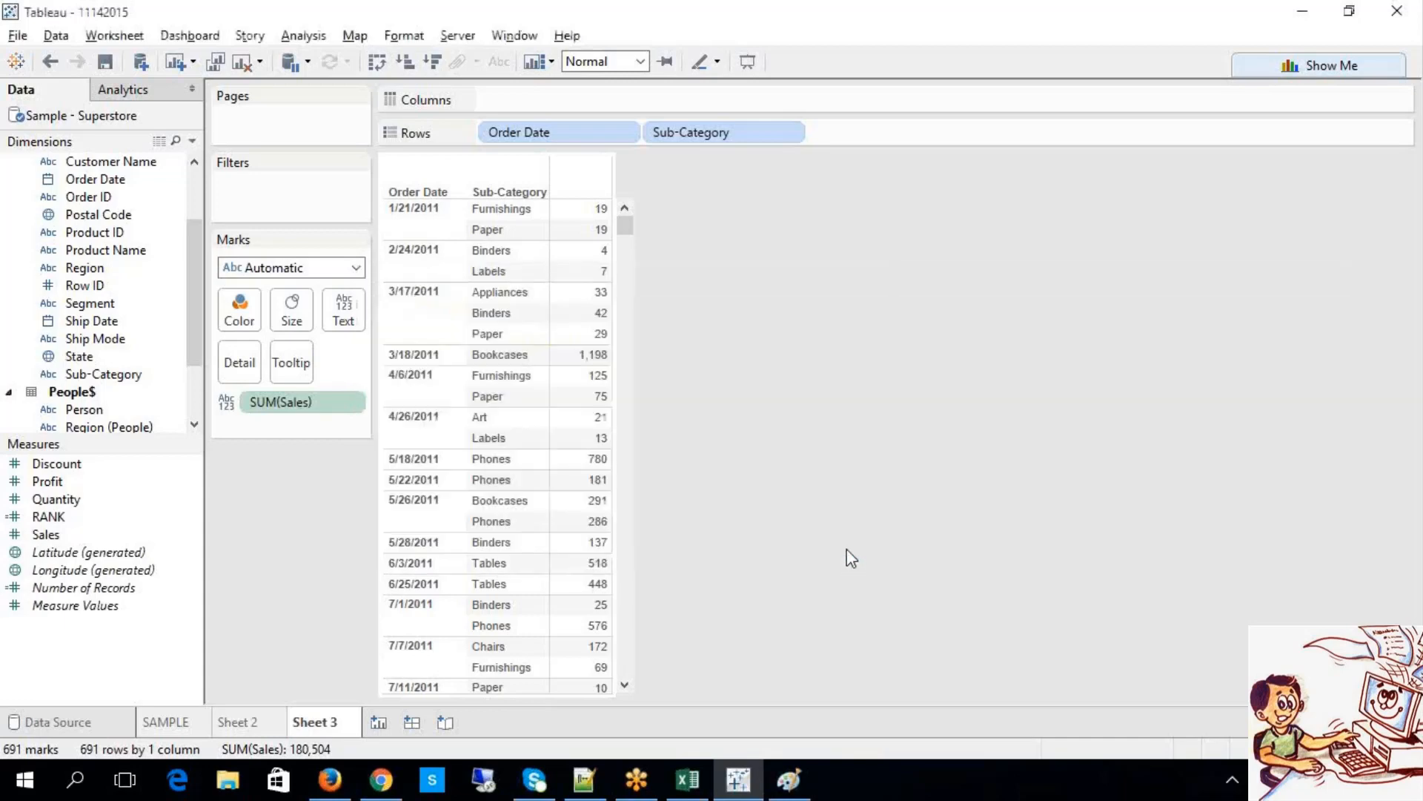
pyautogui.click(59, 521)
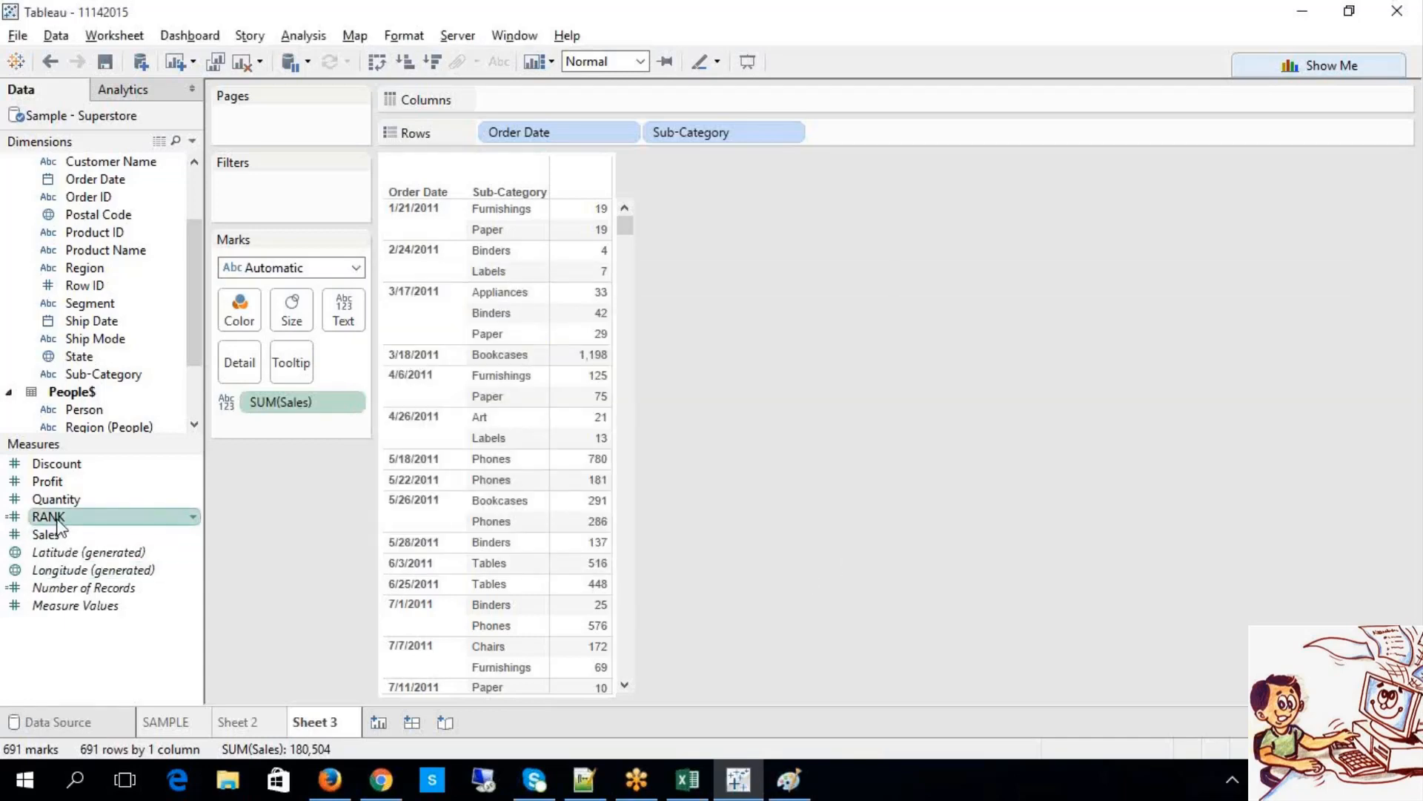
pyautogui.moveTo(65, 522)
pyautogui.mouseDown()
pyautogui.moveTo(919, 185)
pyautogui.moveTo(857, 138)
pyautogui.mouseUp()
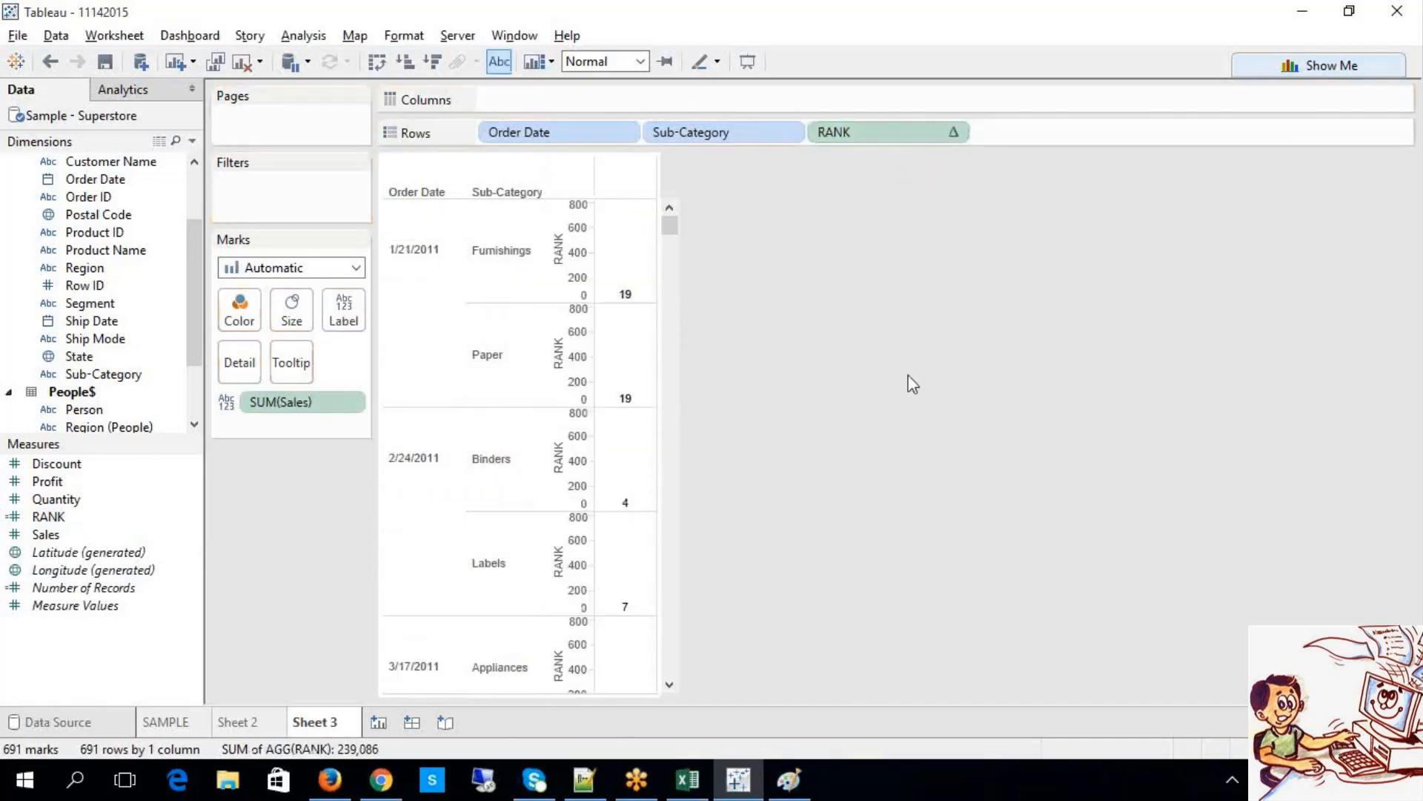
pyautogui.click(866, 138)
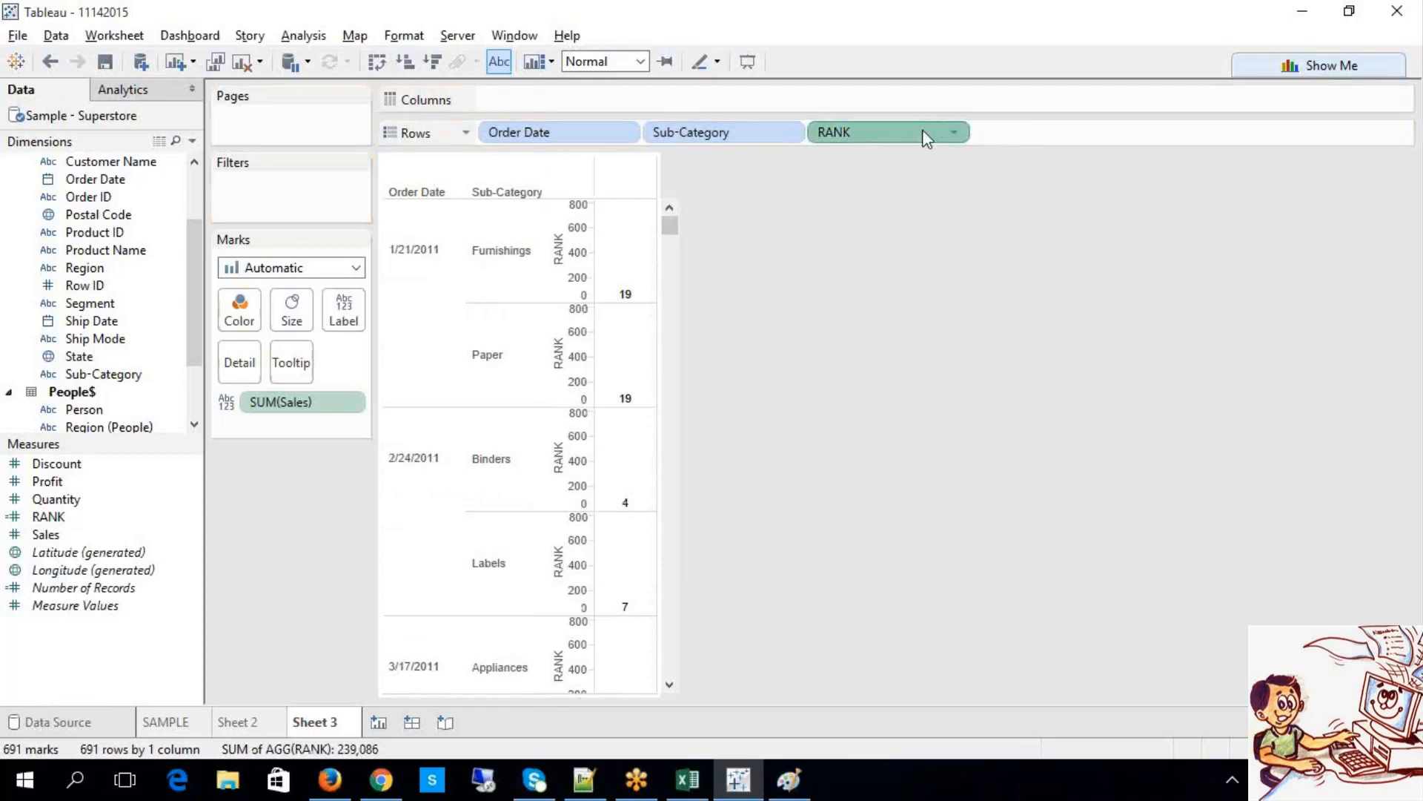
pyautogui.press('Delete')
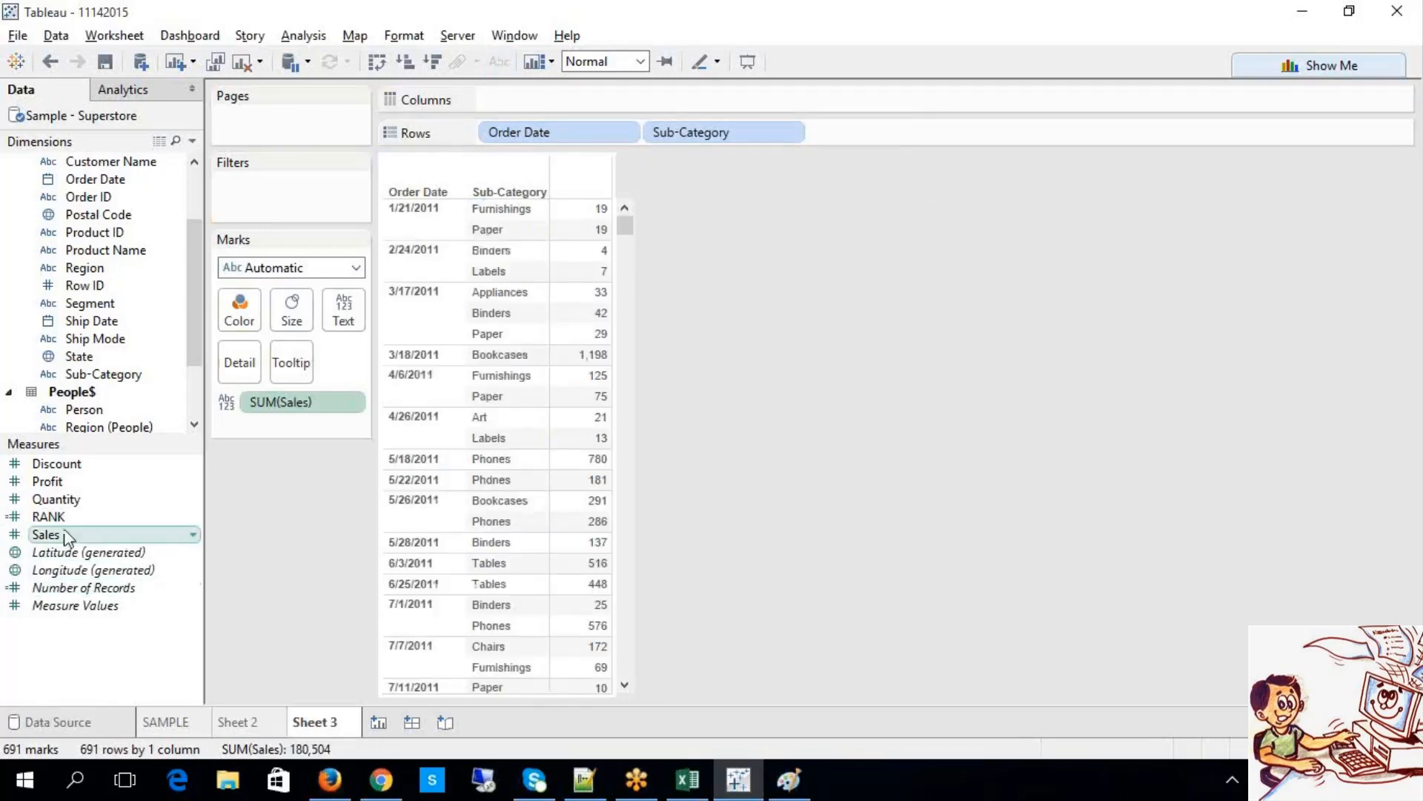
# Step: Add RANK to Rows after Sub-Category and convert it to discrete
pyautogui.moveTo(51, 517); pyautogui.dragTo(825, 134)
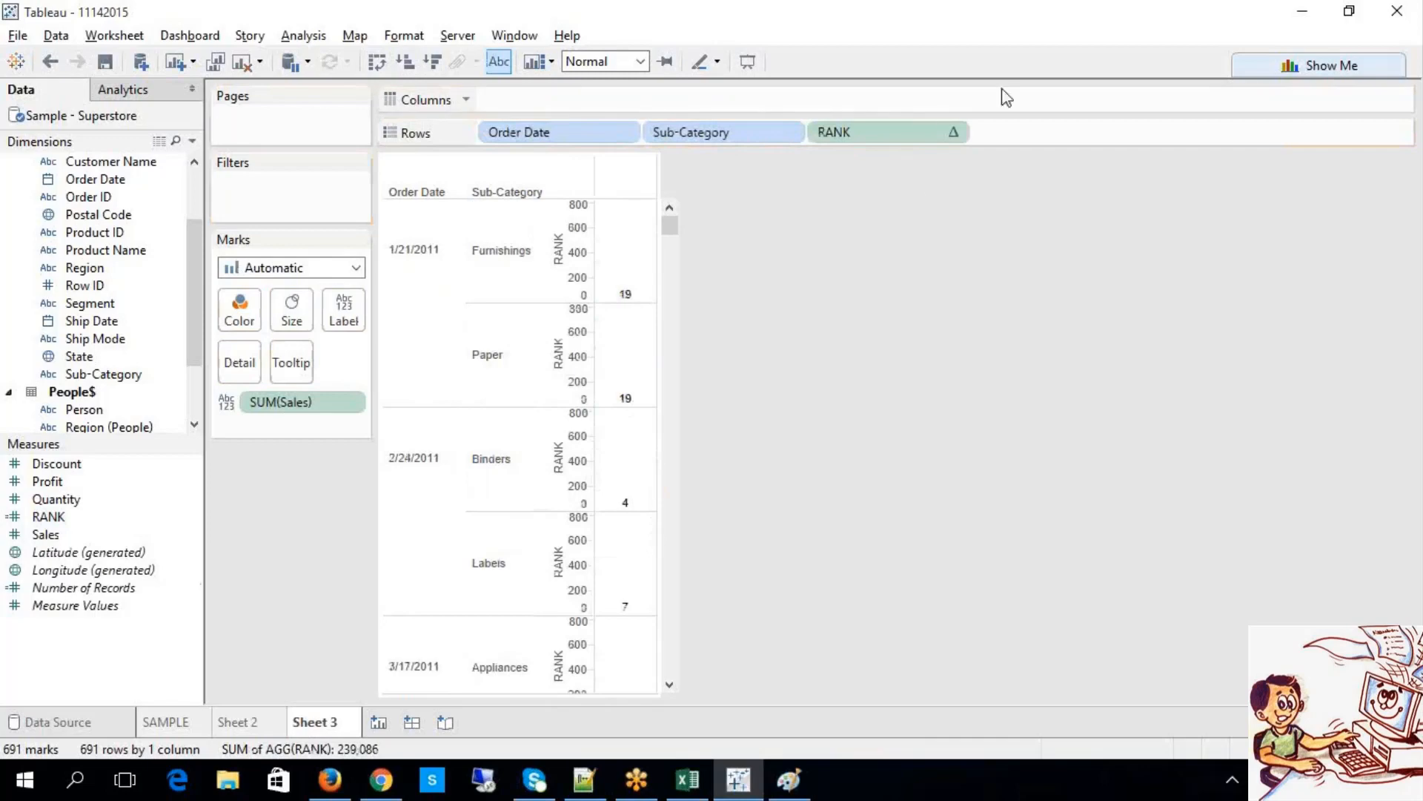
pyautogui.rightClick(901, 131)
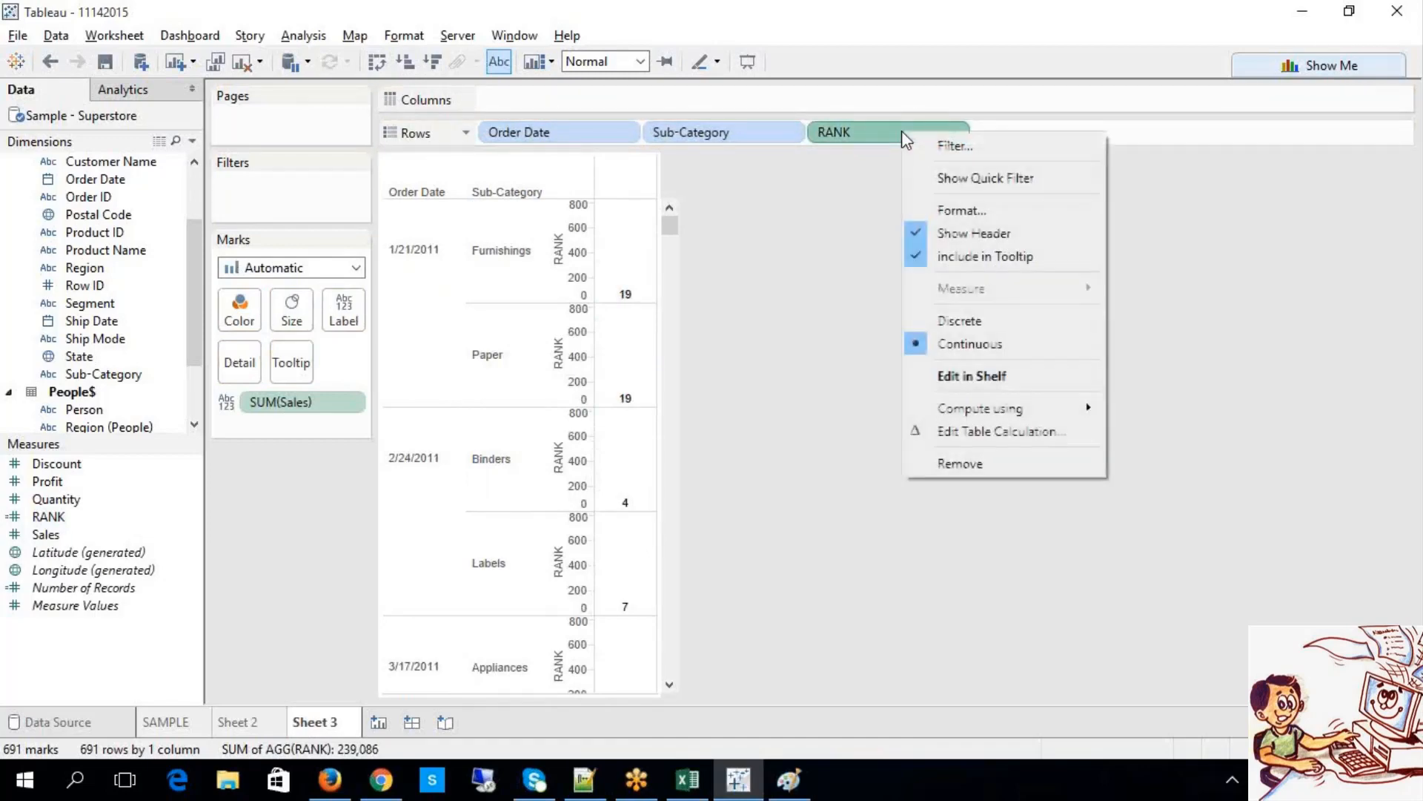
pyautogui.click(967, 323)
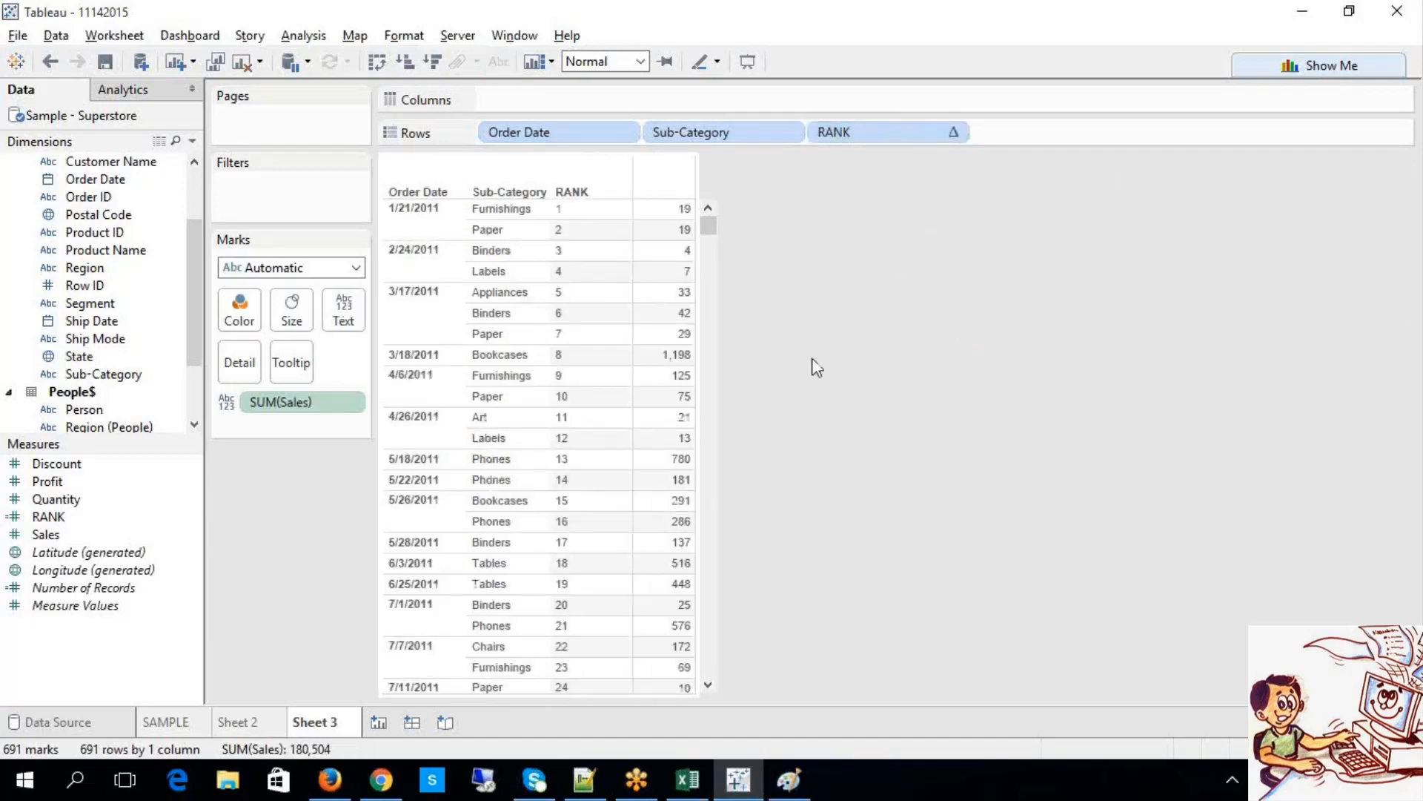
# Step: Move Sub-Category after RANK on Rows and check how the rank numbers run across the order dates
pyautogui.moveTo(710, 142); pyautogui.dragTo(1012, 138)
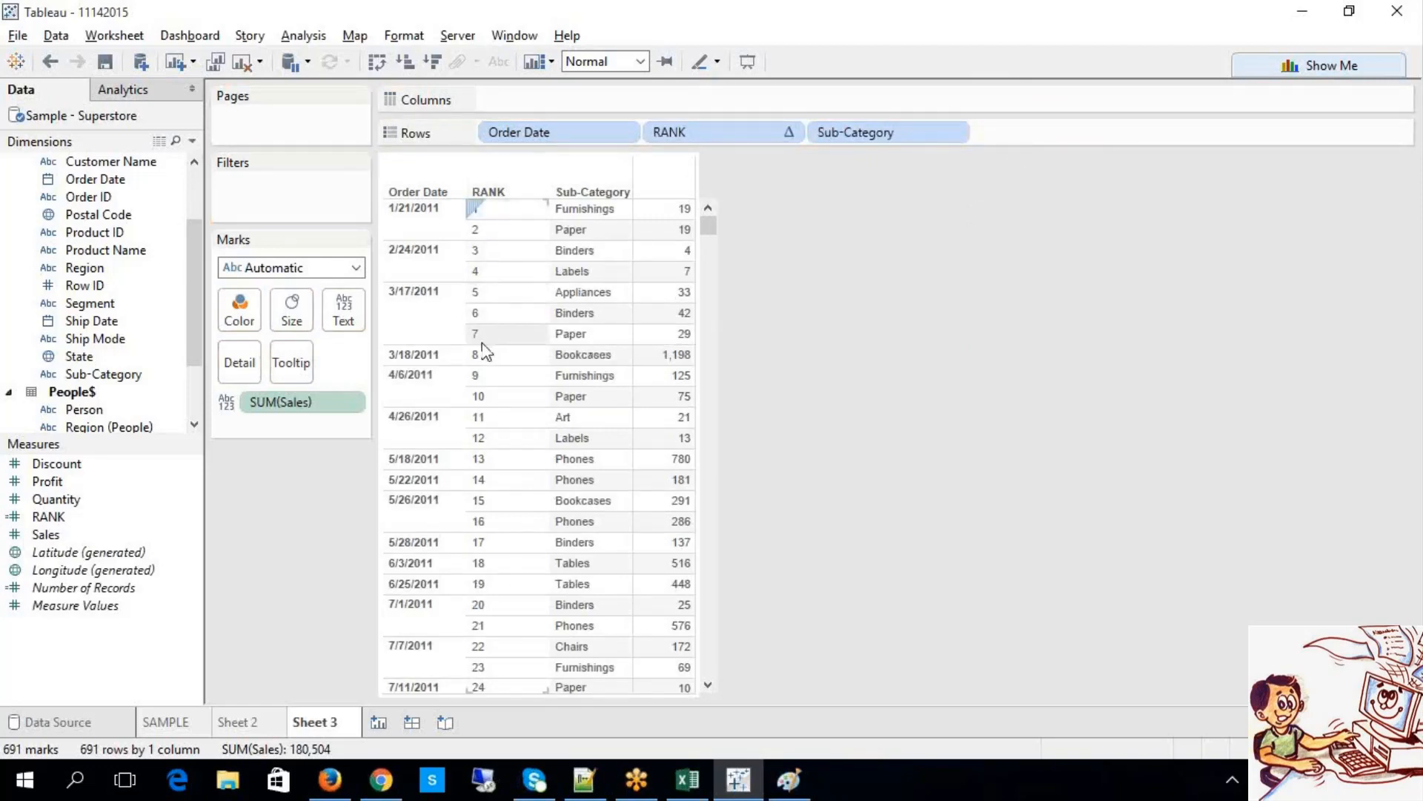
pyautogui.scroll(-4, 516, 445)
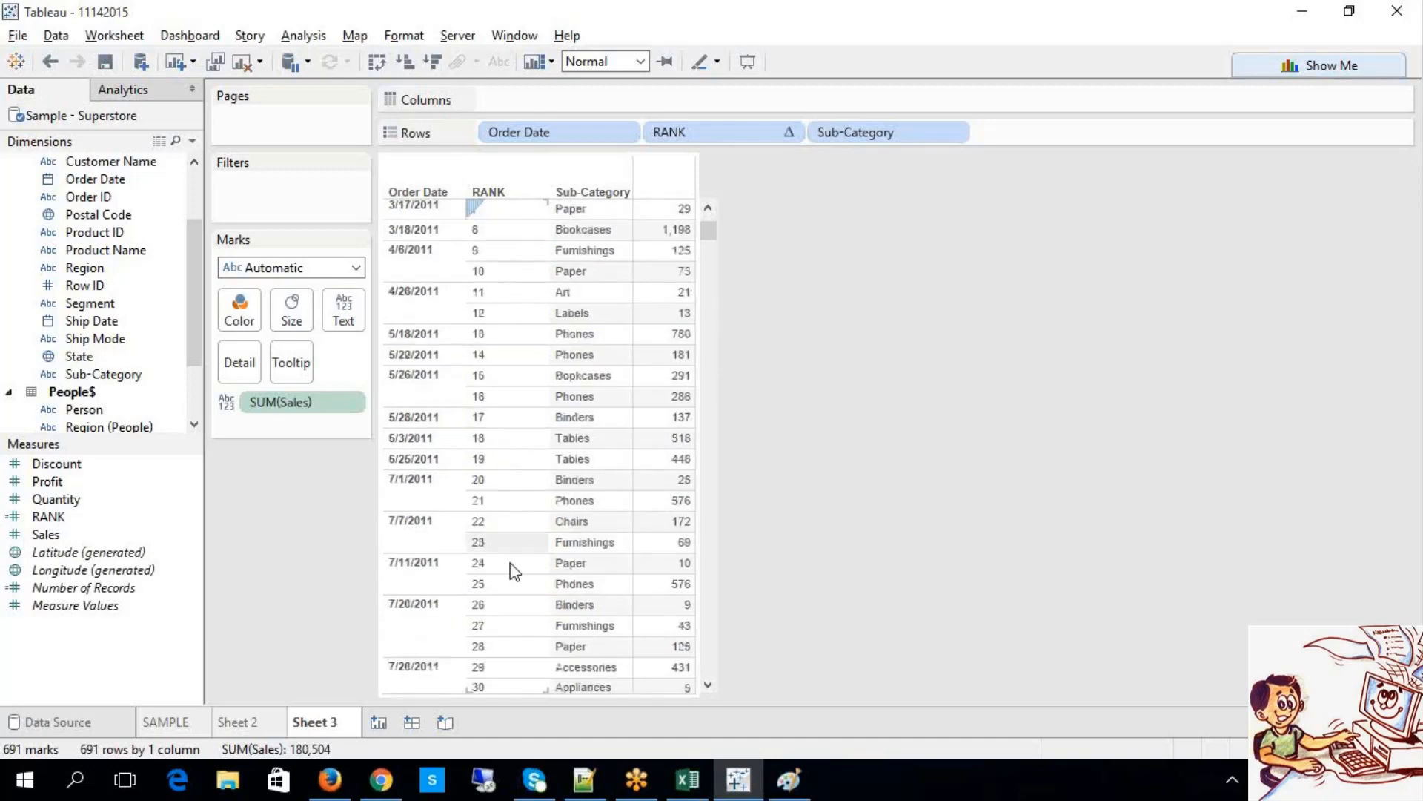
pyautogui.scroll(4, 511, 569)
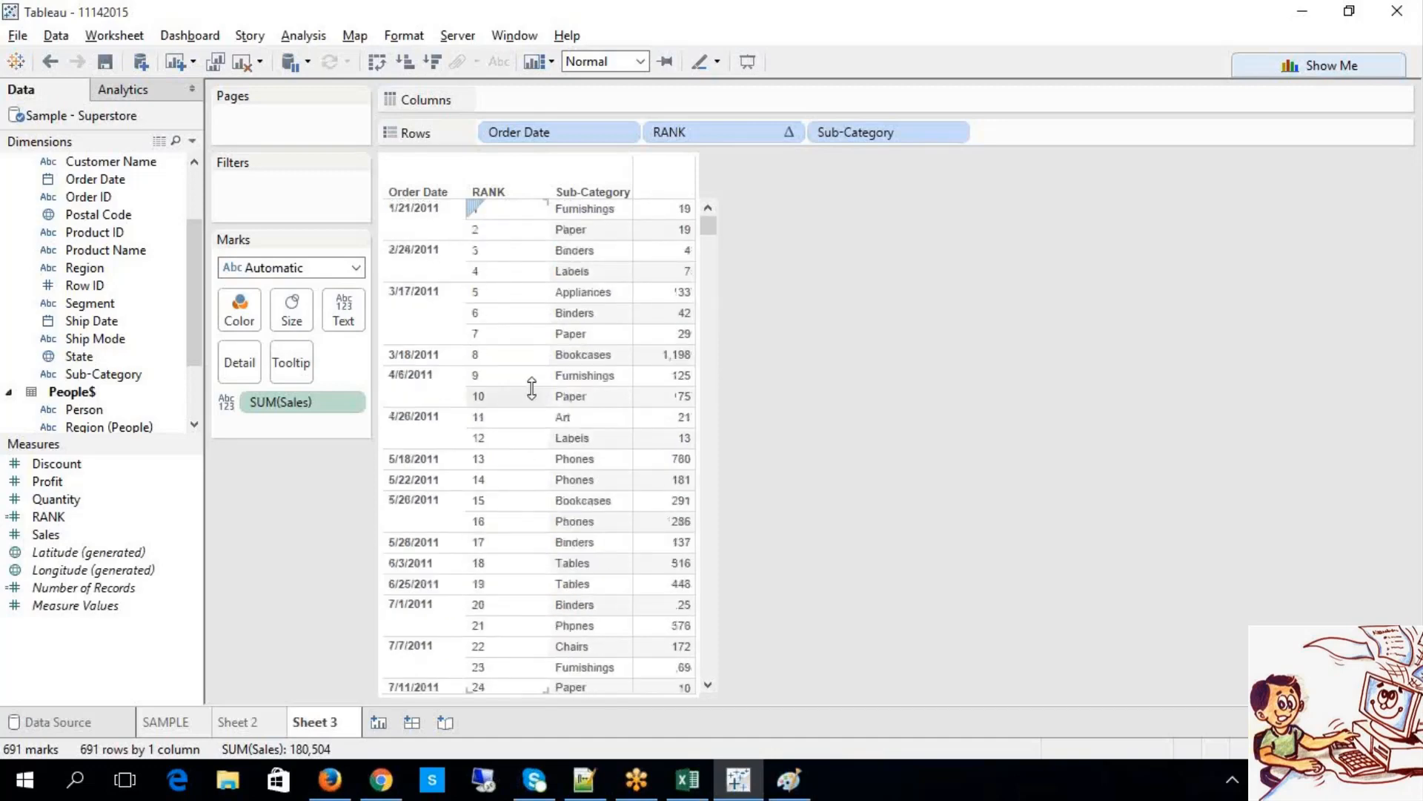
pyautogui.moveTo(700, 413)
pyautogui.moveTo(671, 367)
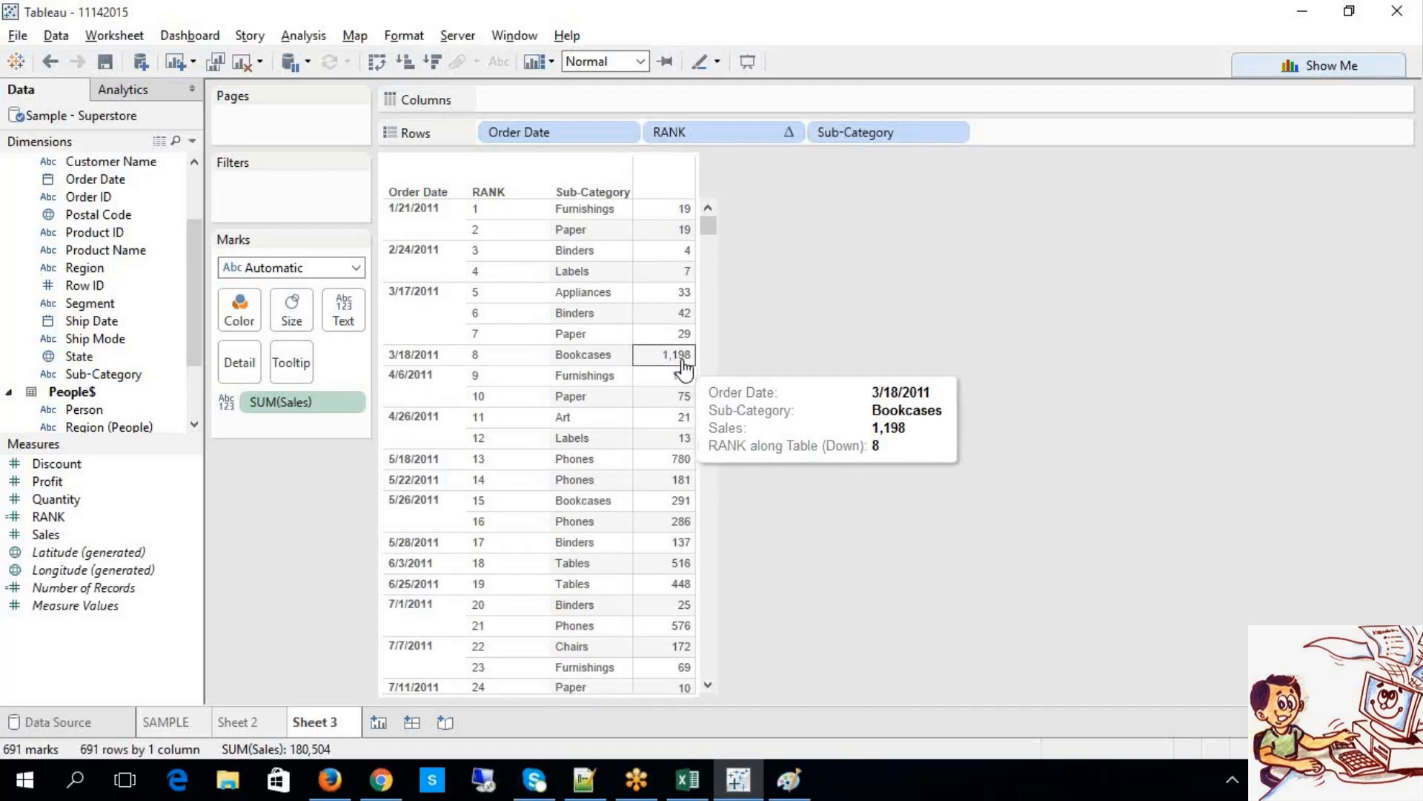
pyautogui.moveTo(676, 254)
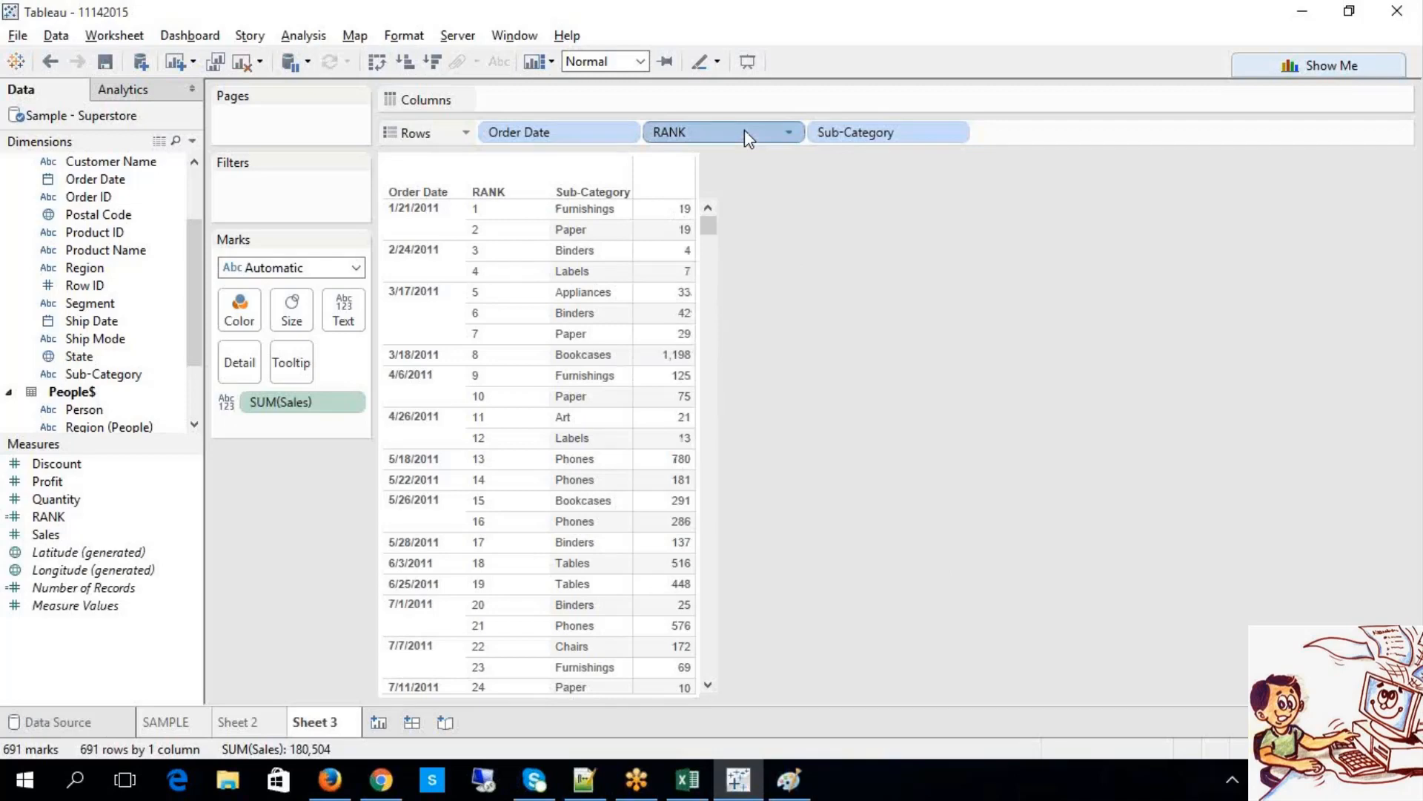
# Step: Edit the RANK table calculation to use advanced computing, with Order Date and Sub-Category, in that order, as addressing fields
pyautogui.click(791, 133)
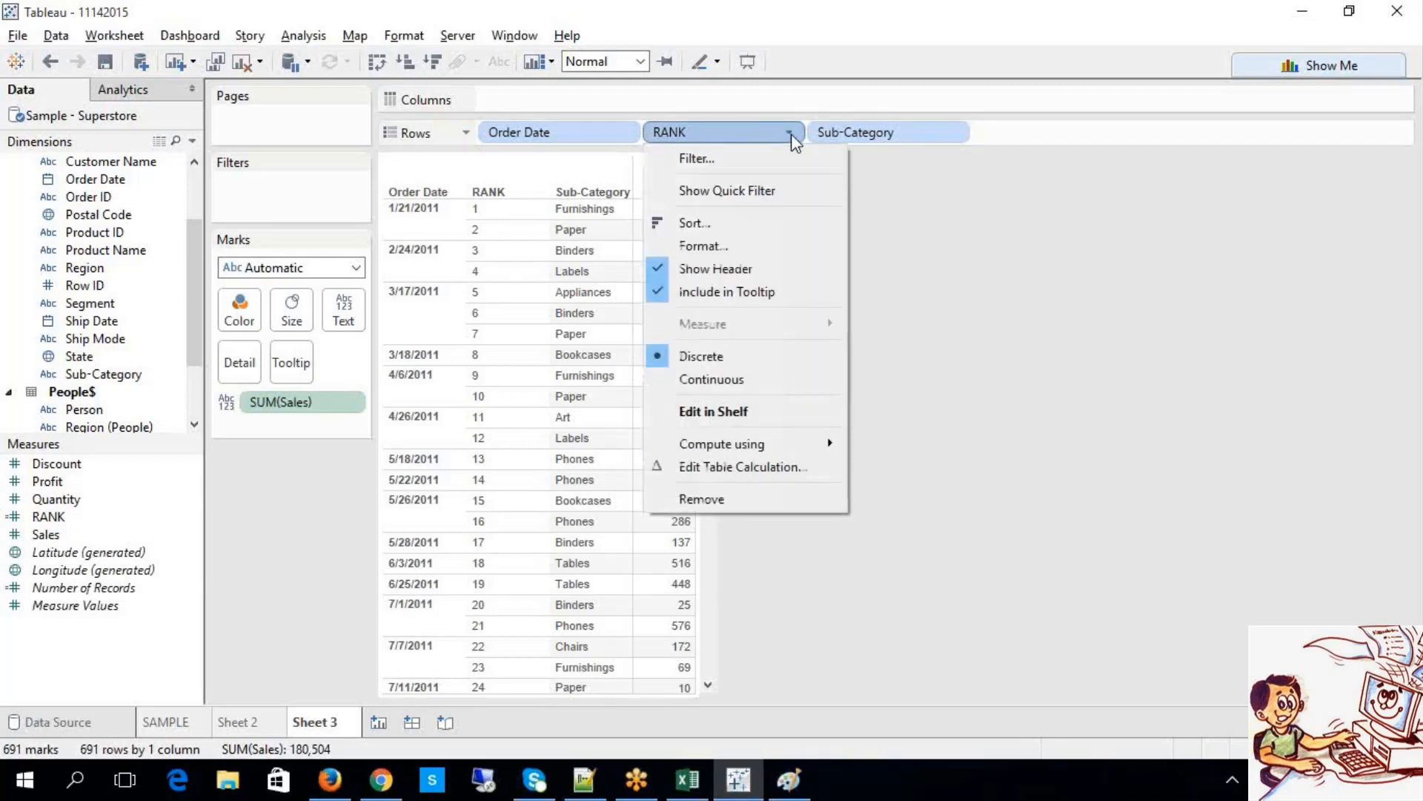
pyautogui.click(750, 469)
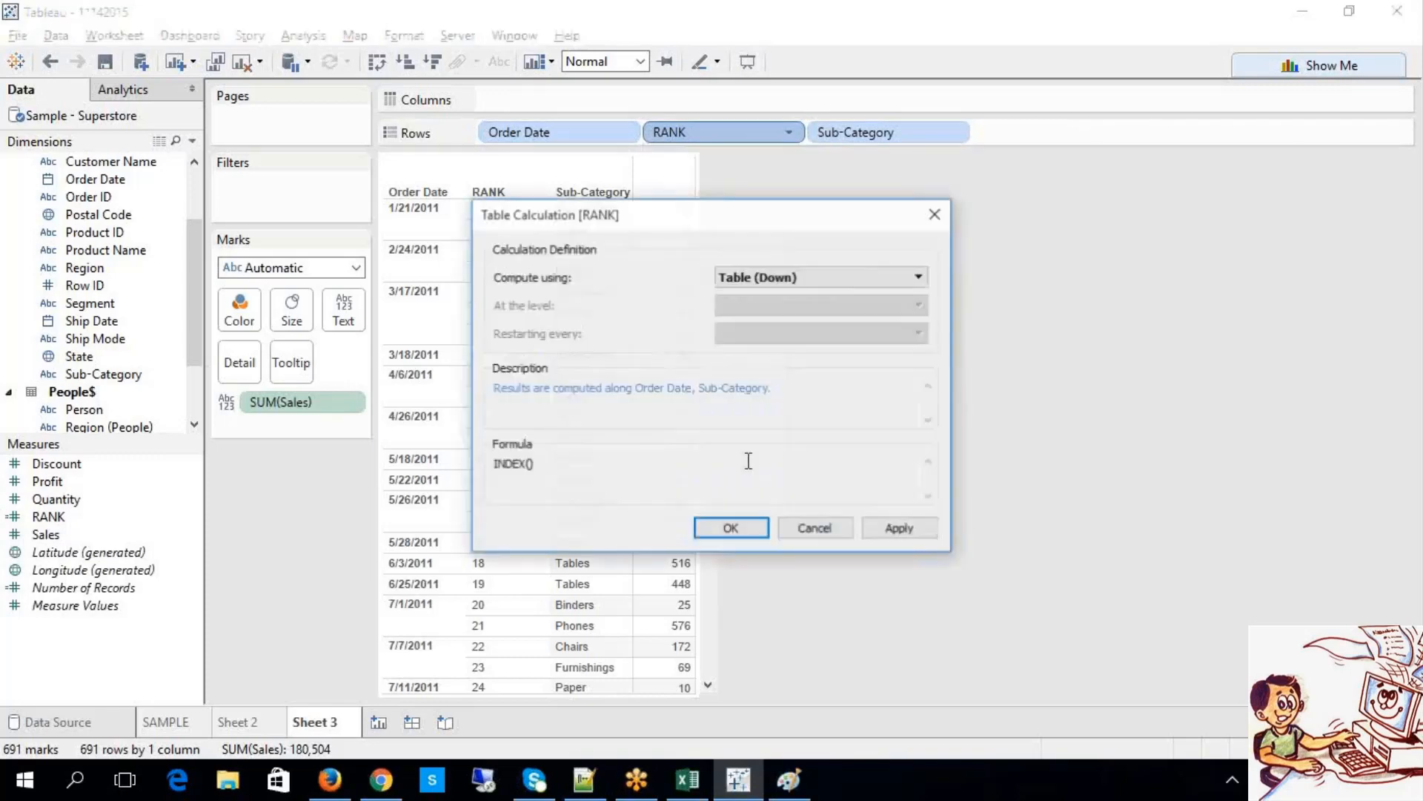
pyautogui.moveTo(749, 217); pyautogui.dragTo(1016, 182)
pyautogui.click(1034, 239)
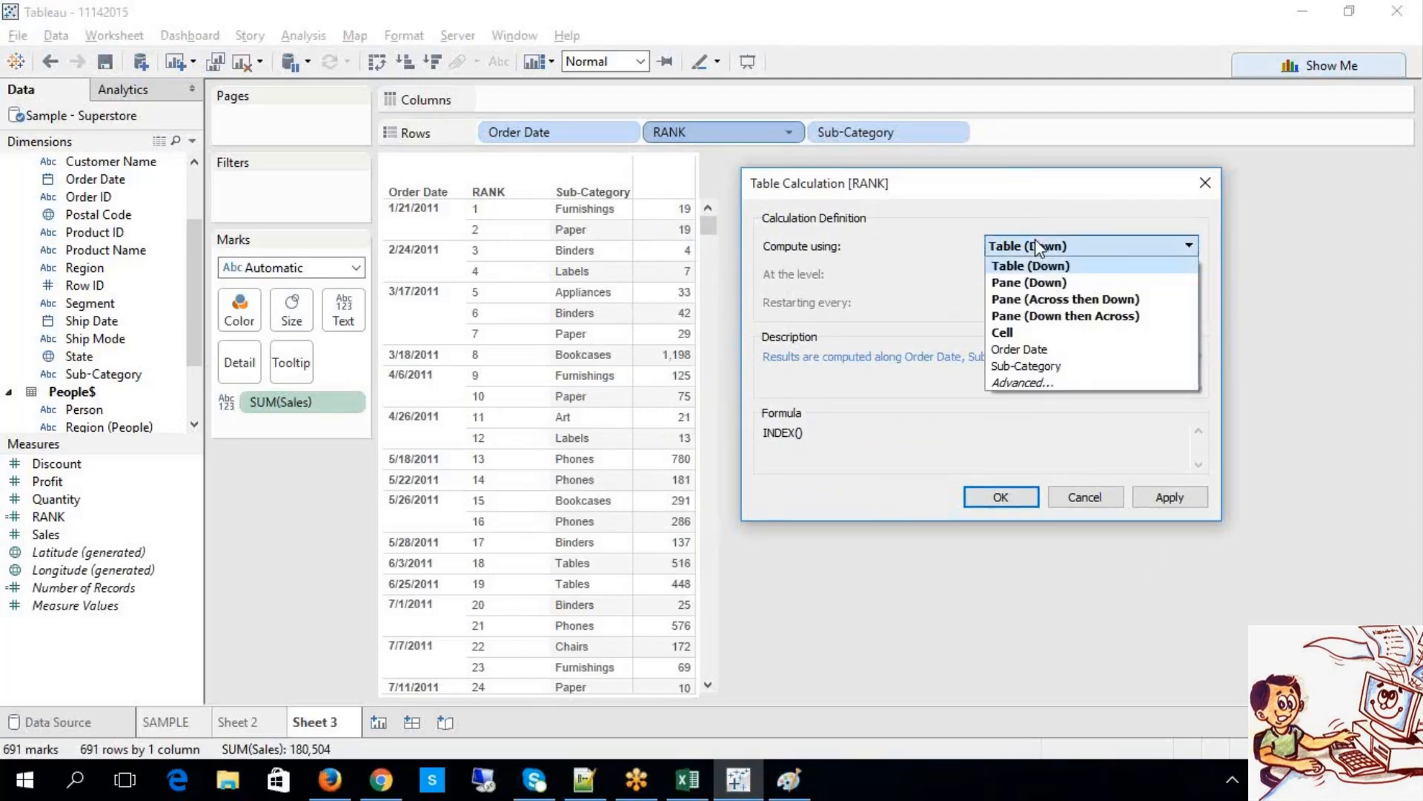
pyautogui.click(1038, 384)
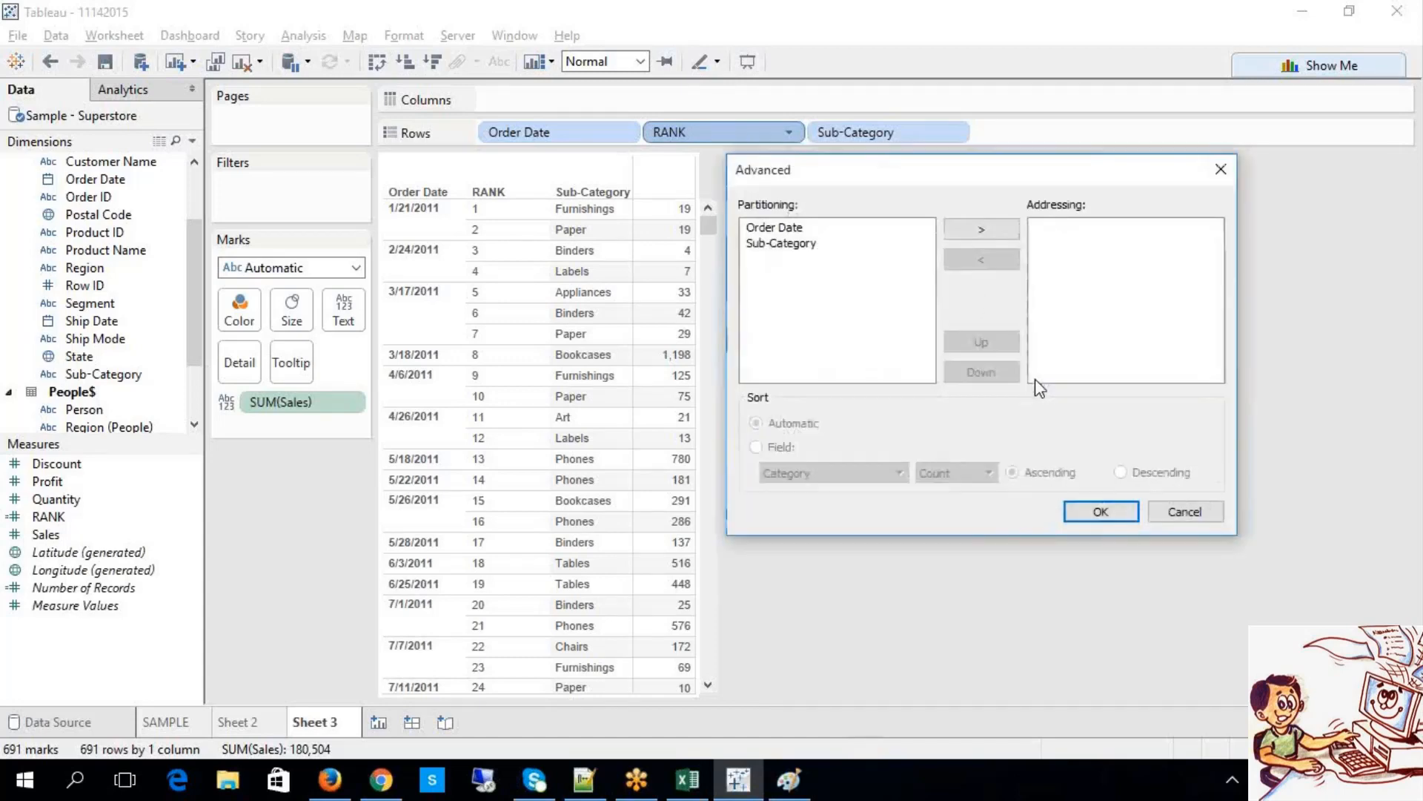
pyautogui.moveTo(918, 175); pyautogui.dragTo(909, 295)
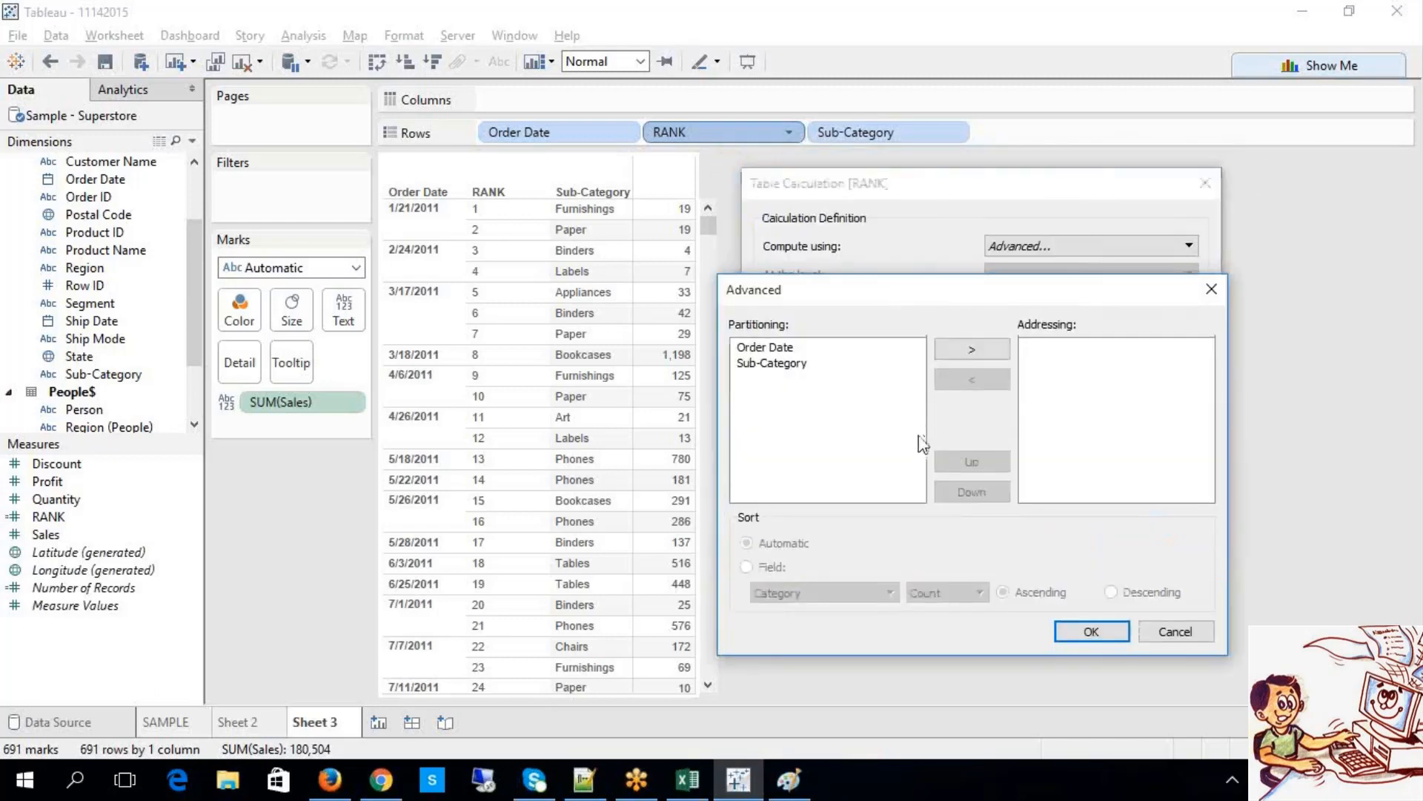
pyautogui.click(813, 353)
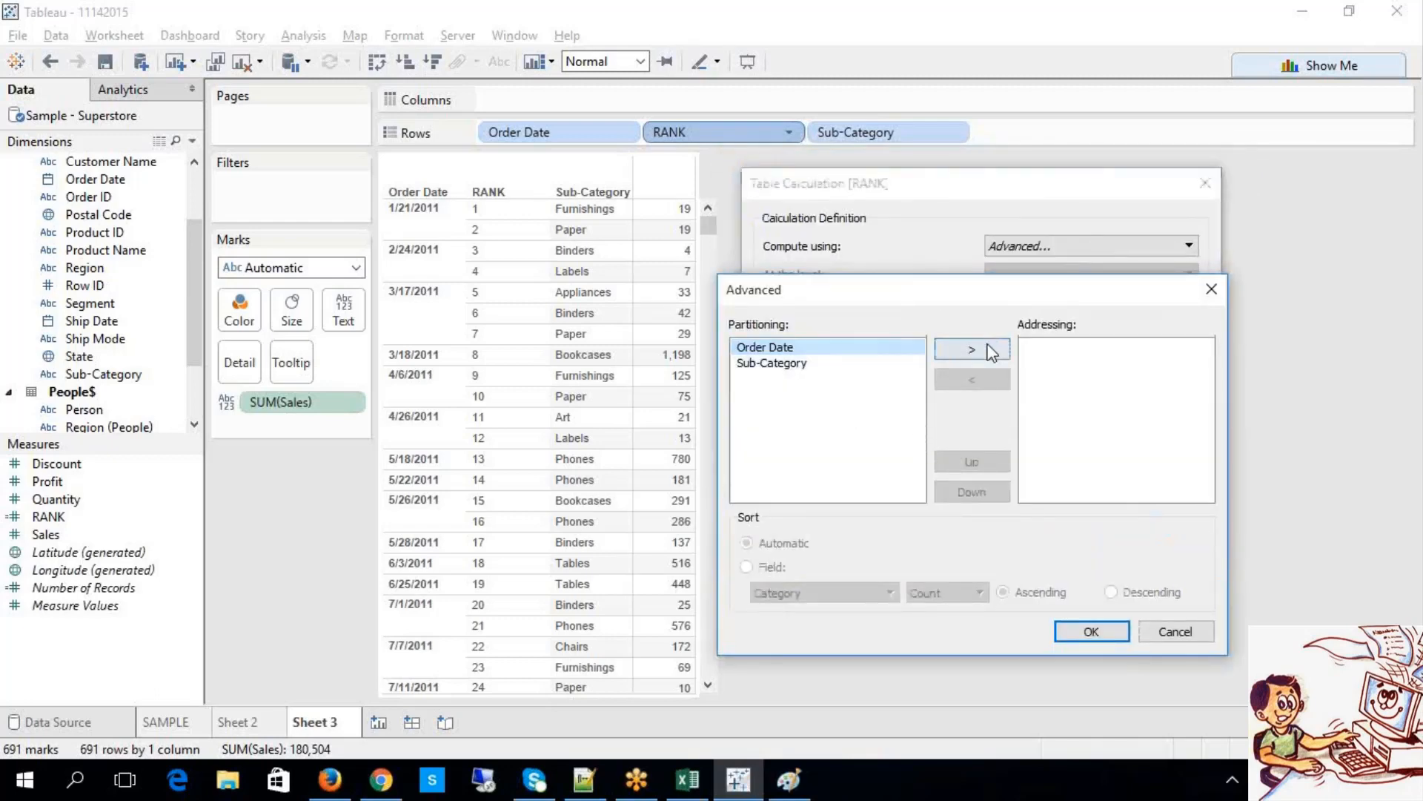
pyautogui.click(972, 348)
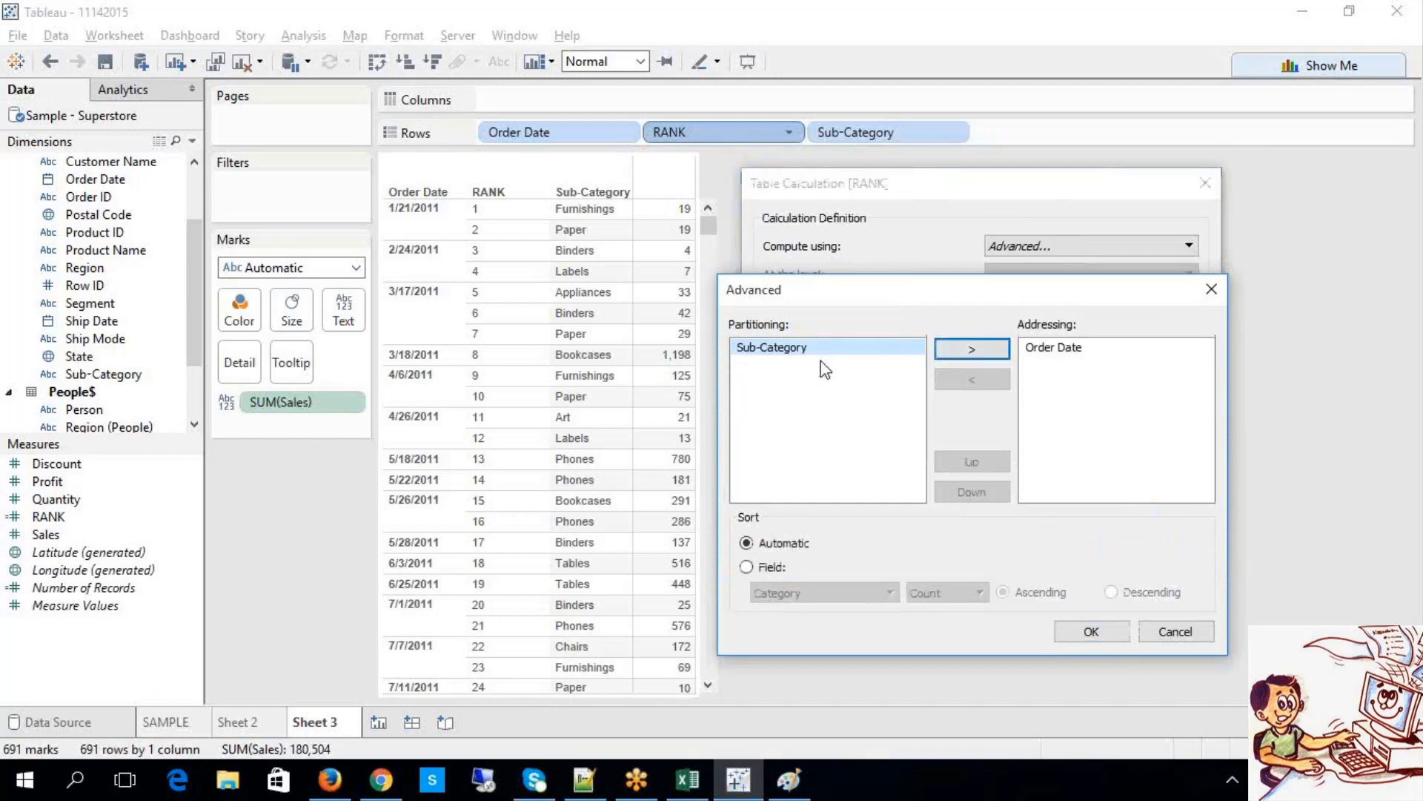
pyautogui.click(978, 347)
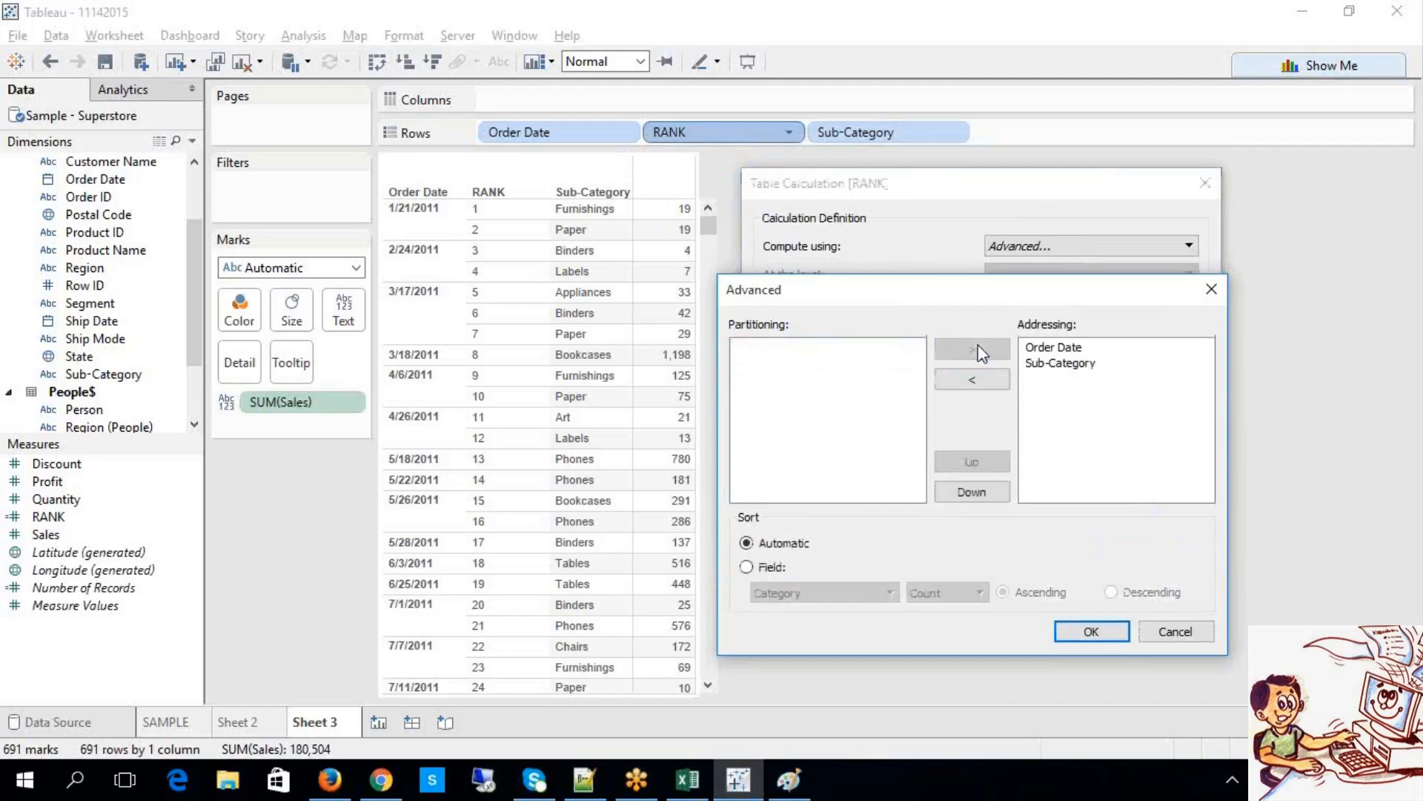
# Step: Sort the advanced RANK calculation by the Sum of the Sales field in descending order
pyautogui.click(772, 568)
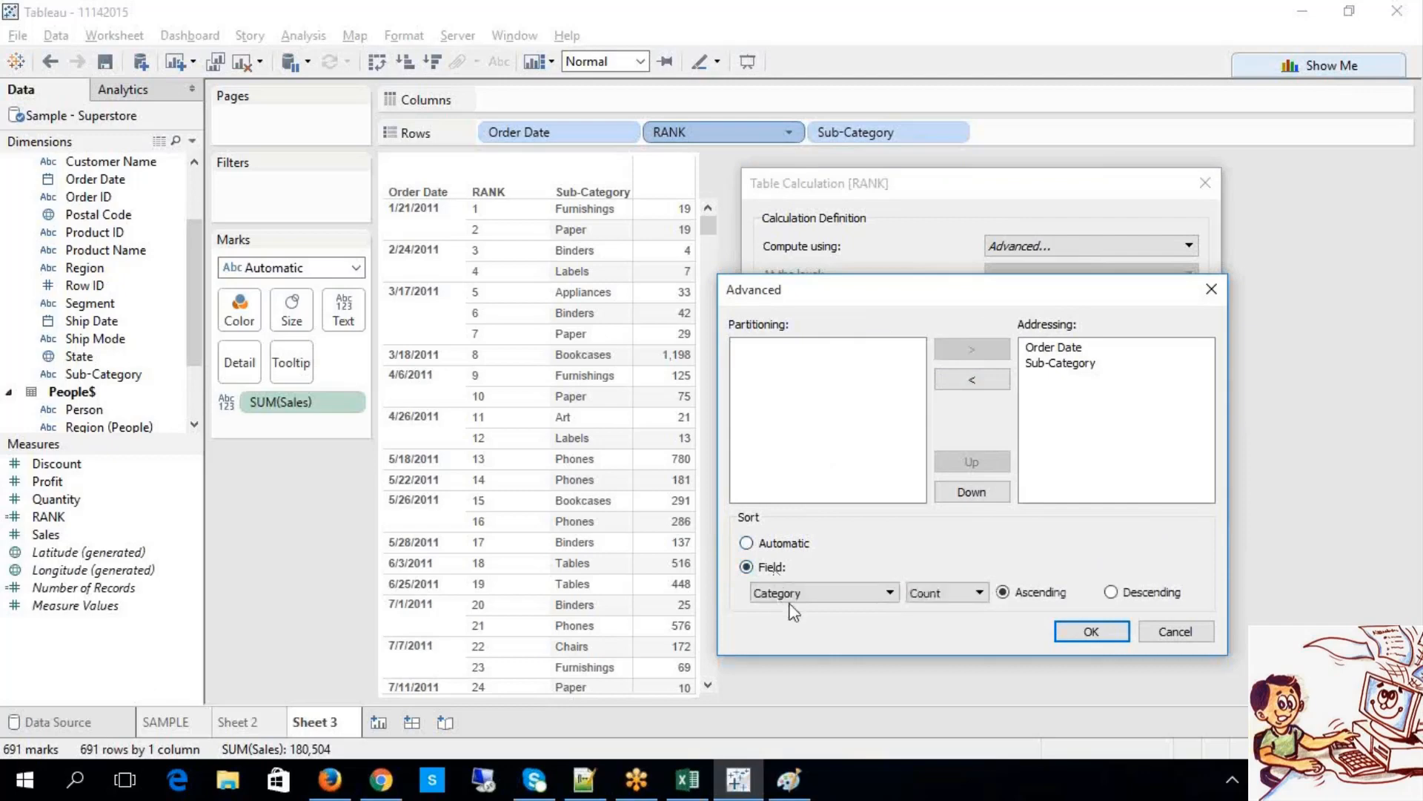
pyautogui.click(776, 550)
pyautogui.click(778, 569)
pyautogui.click(829, 593)
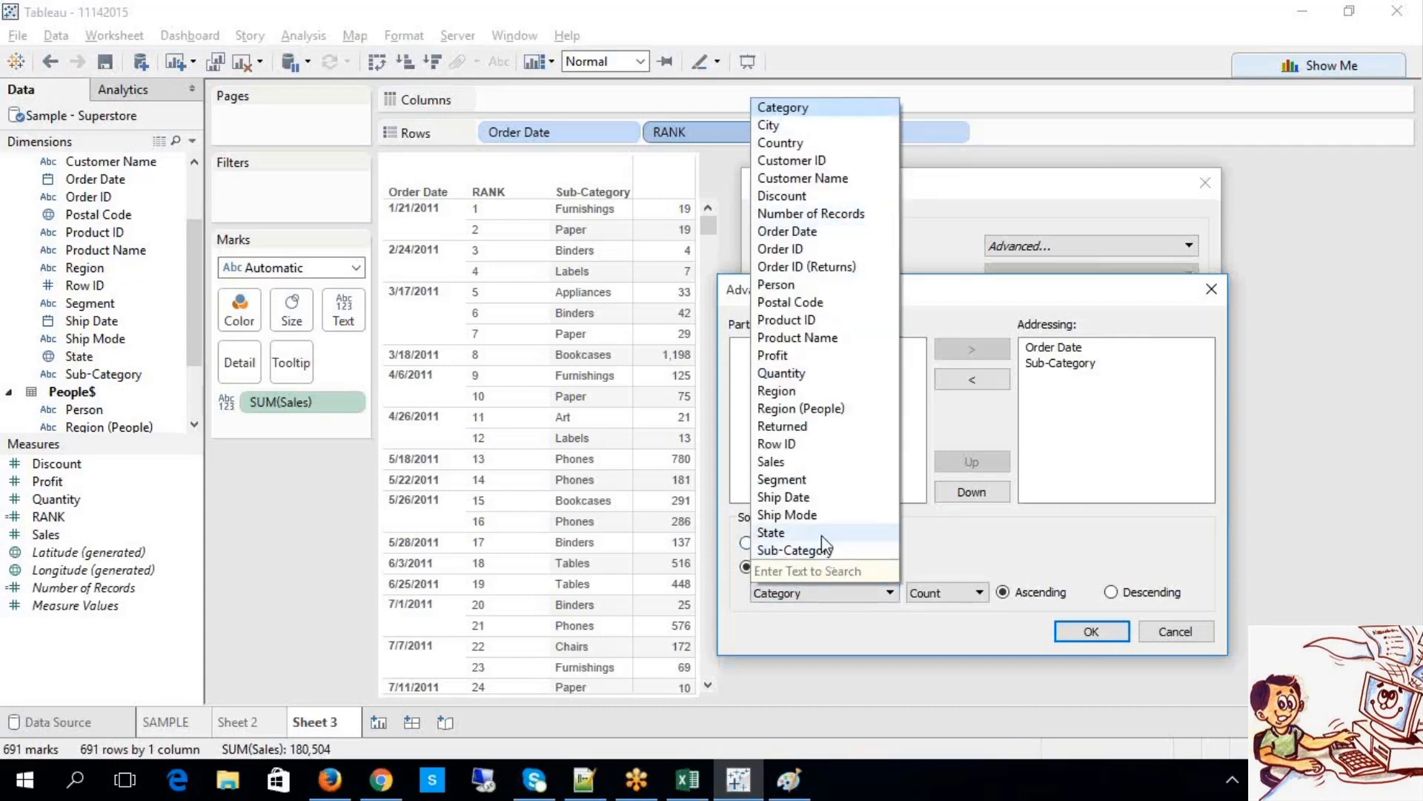
pyautogui.click(820, 464)
pyautogui.click(942, 593)
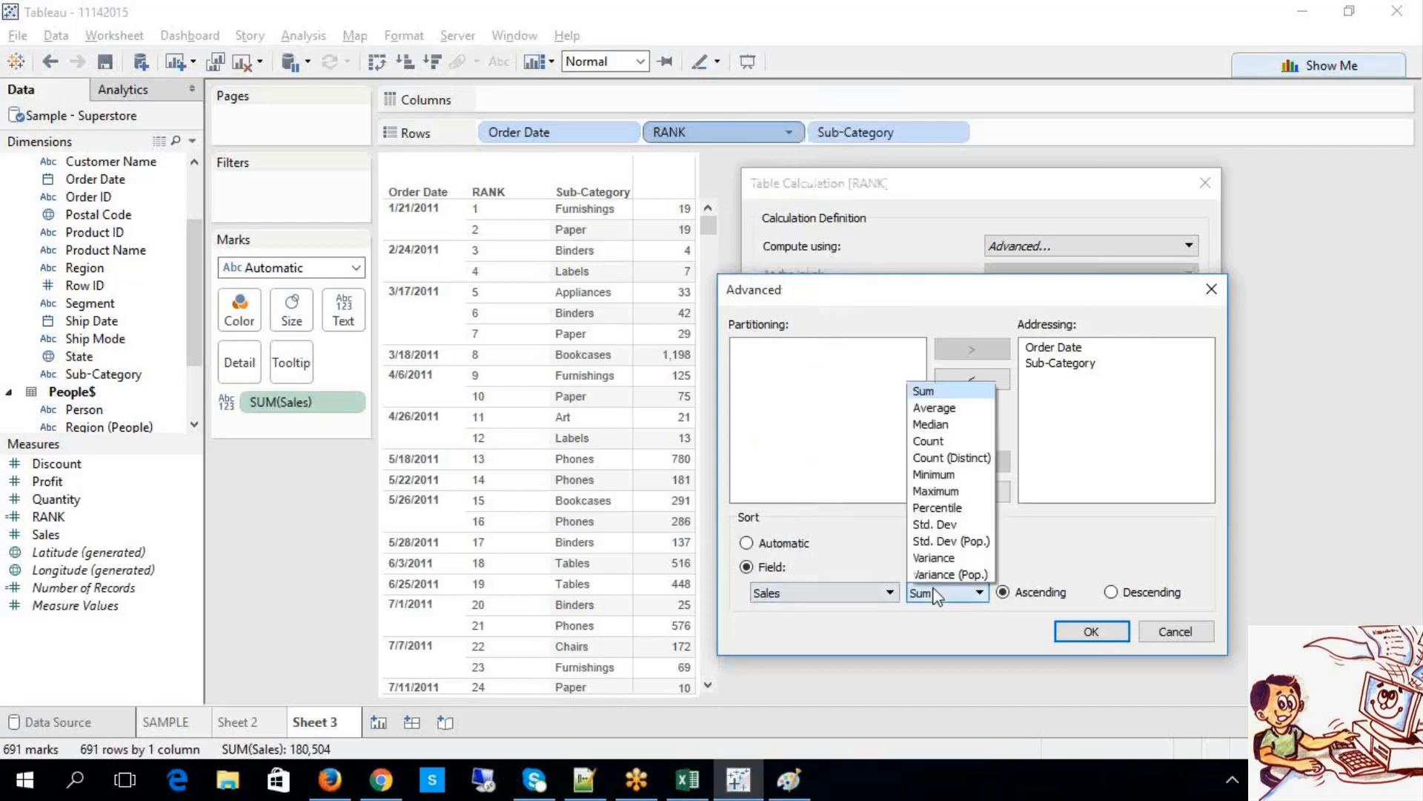
pyautogui.click(931, 602)
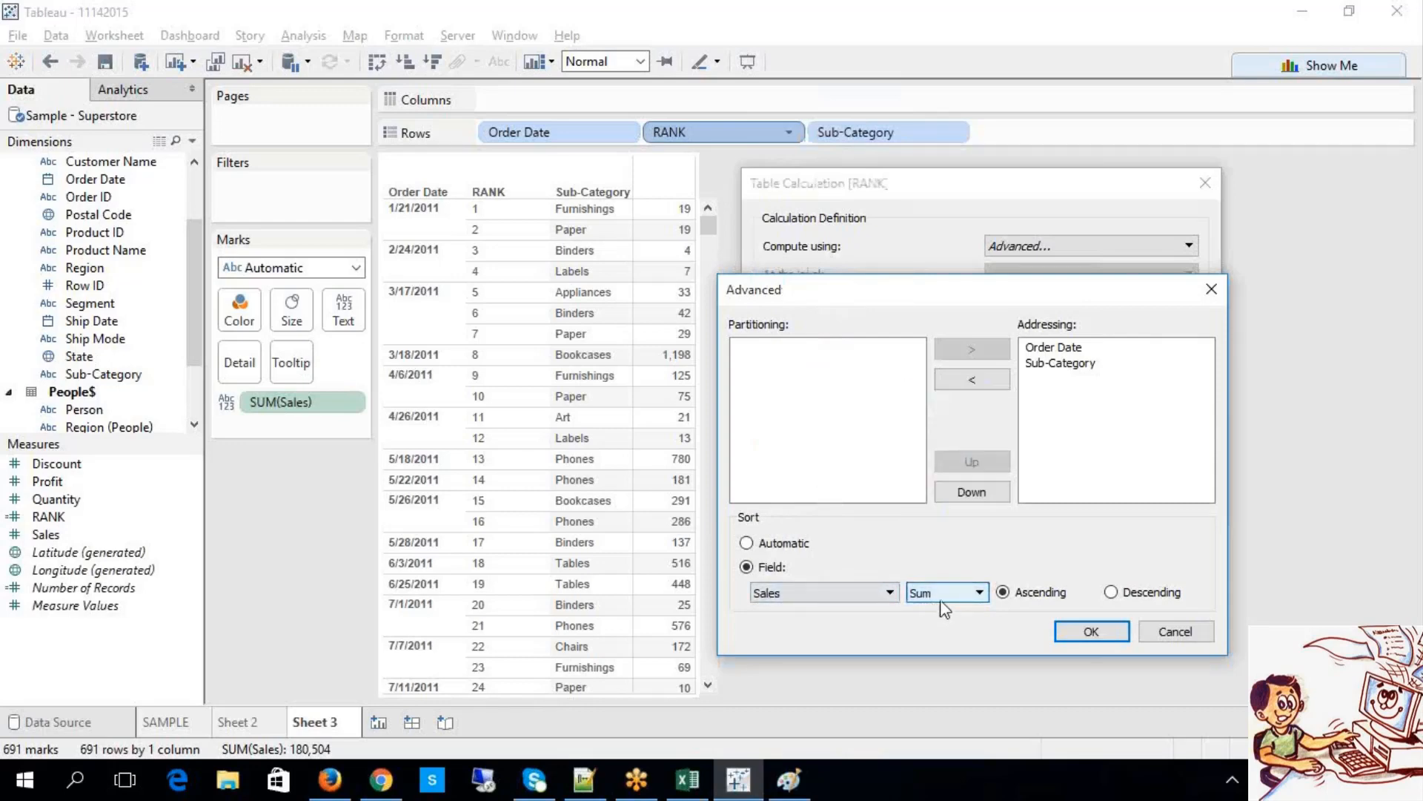
pyautogui.click(1113, 595)
pyautogui.click(1101, 636)
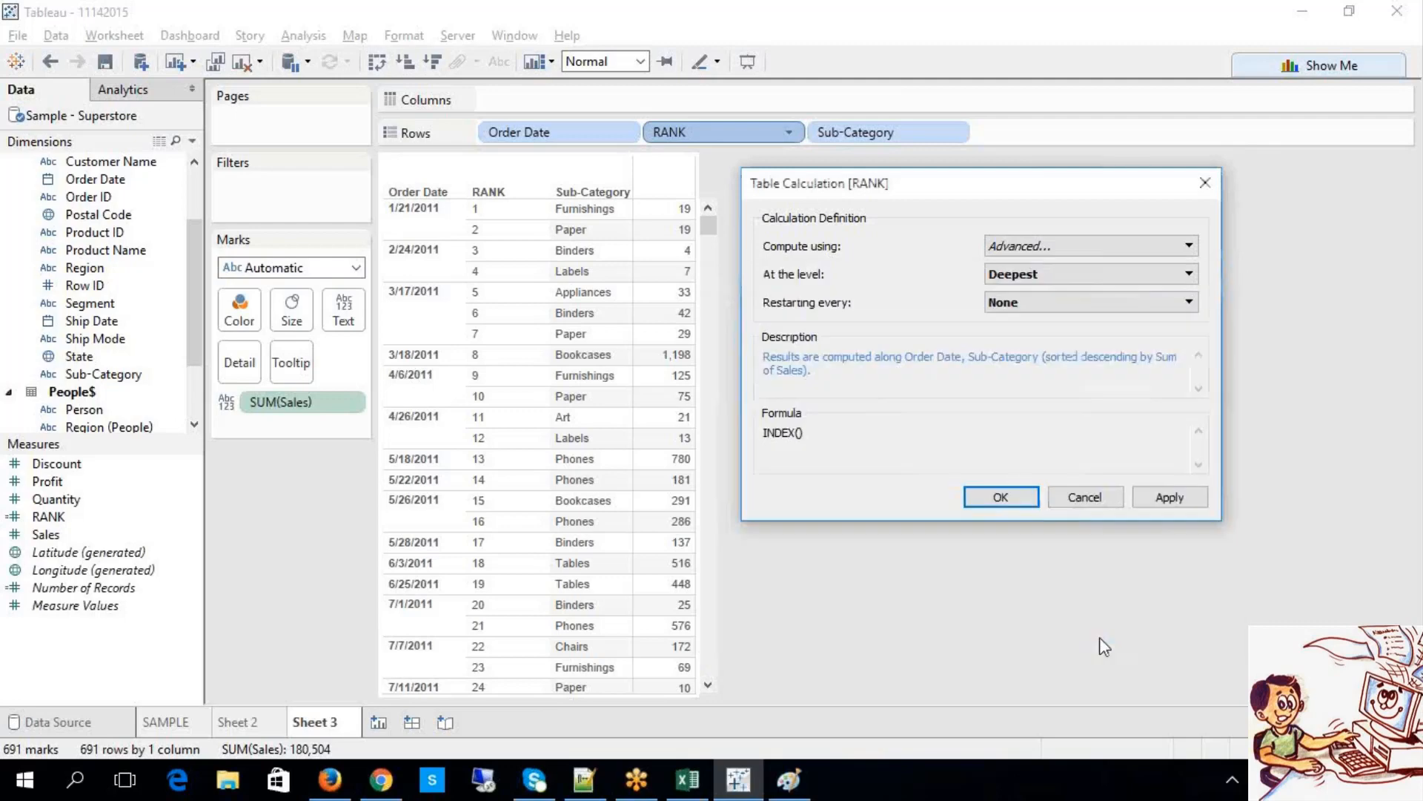
# Step: Switch to the Excel notes and reread the scenario's requirement about each and every Order date
pyautogui.click(1024, 282)
pyautogui.click(1025, 288)
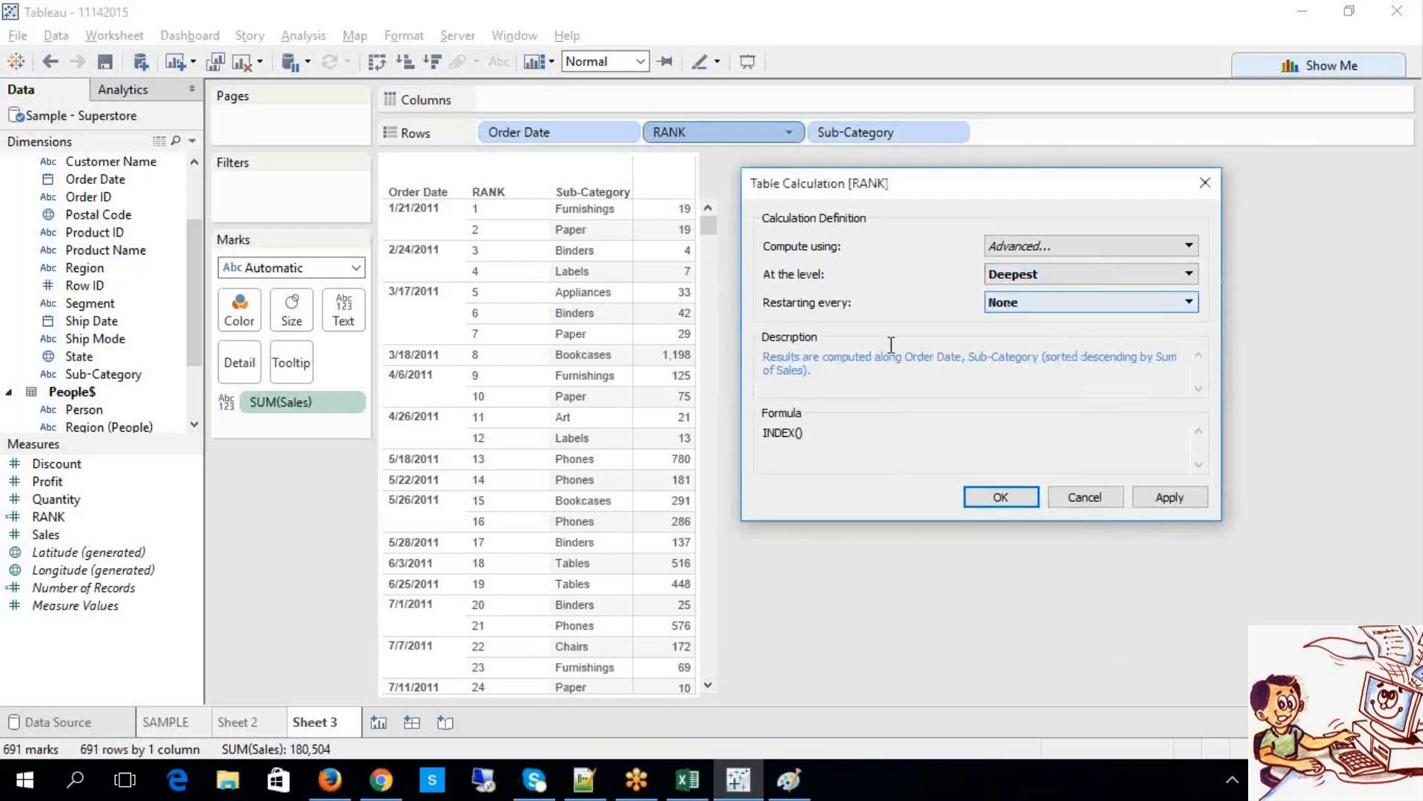
pyautogui.click(688, 779)
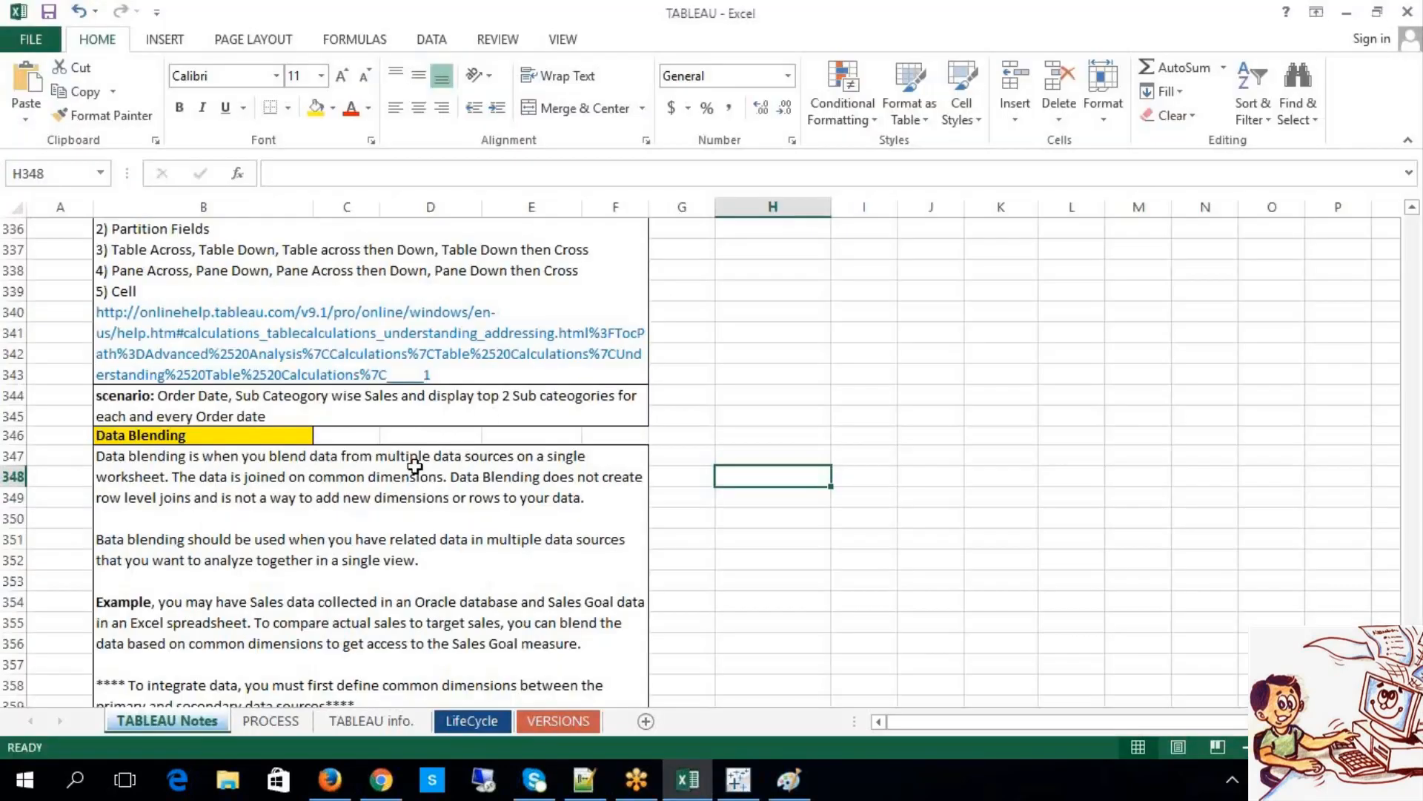
pyautogui.doubleClick(493, 407)
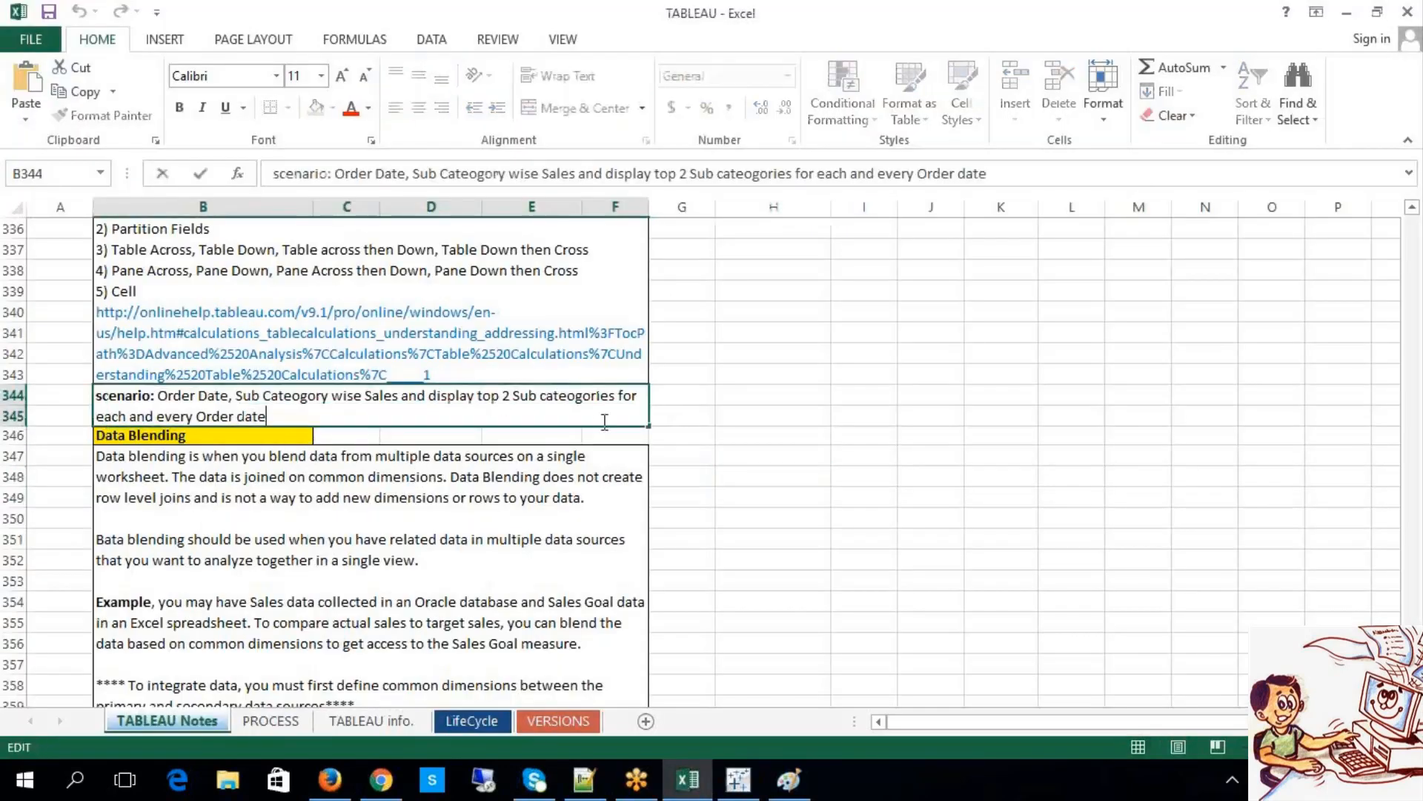
pyautogui.moveTo(292, 416); pyautogui.dragTo(76, 421)
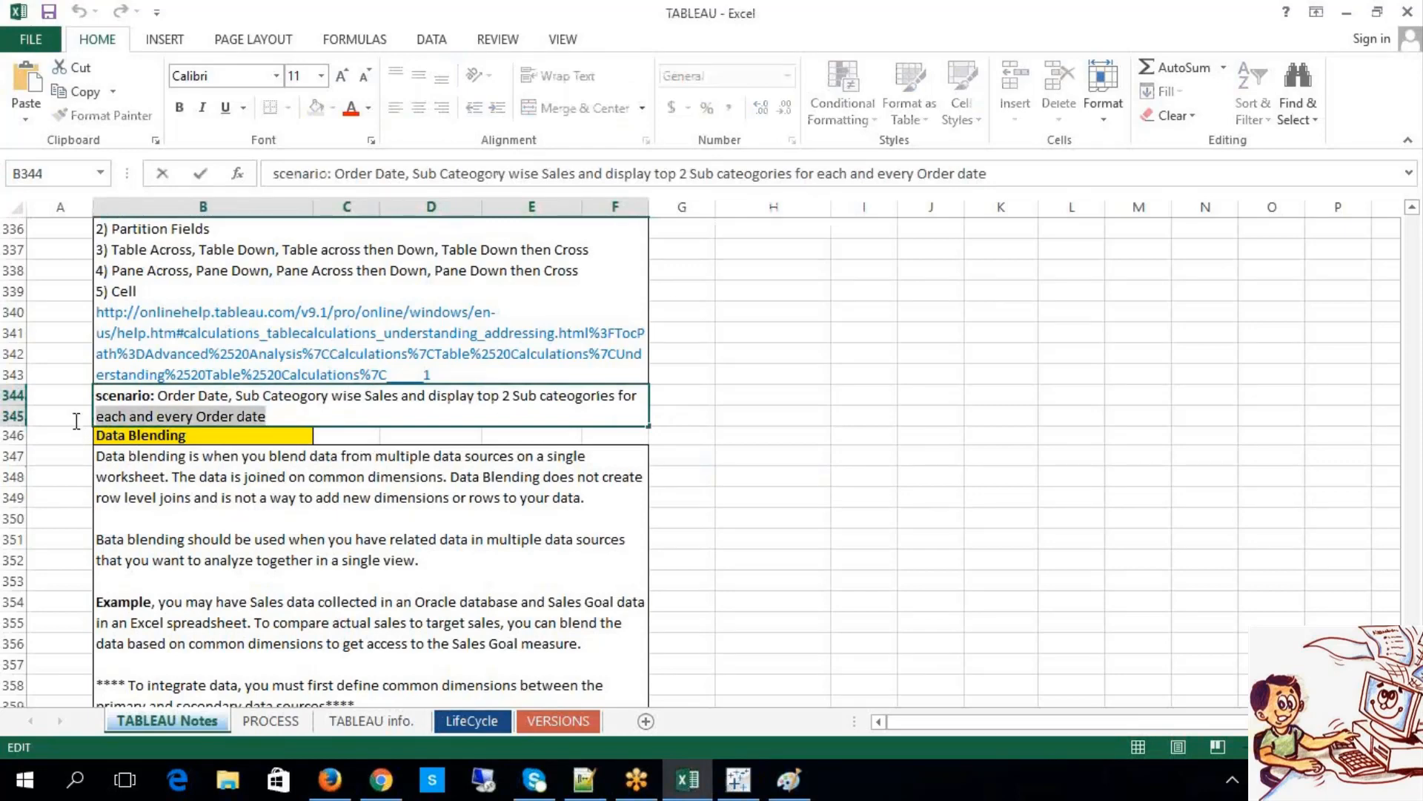
# Step: Return to Tableau and apply the RANK table calculation so it restarts every Order Date
pyautogui.click(738, 779)
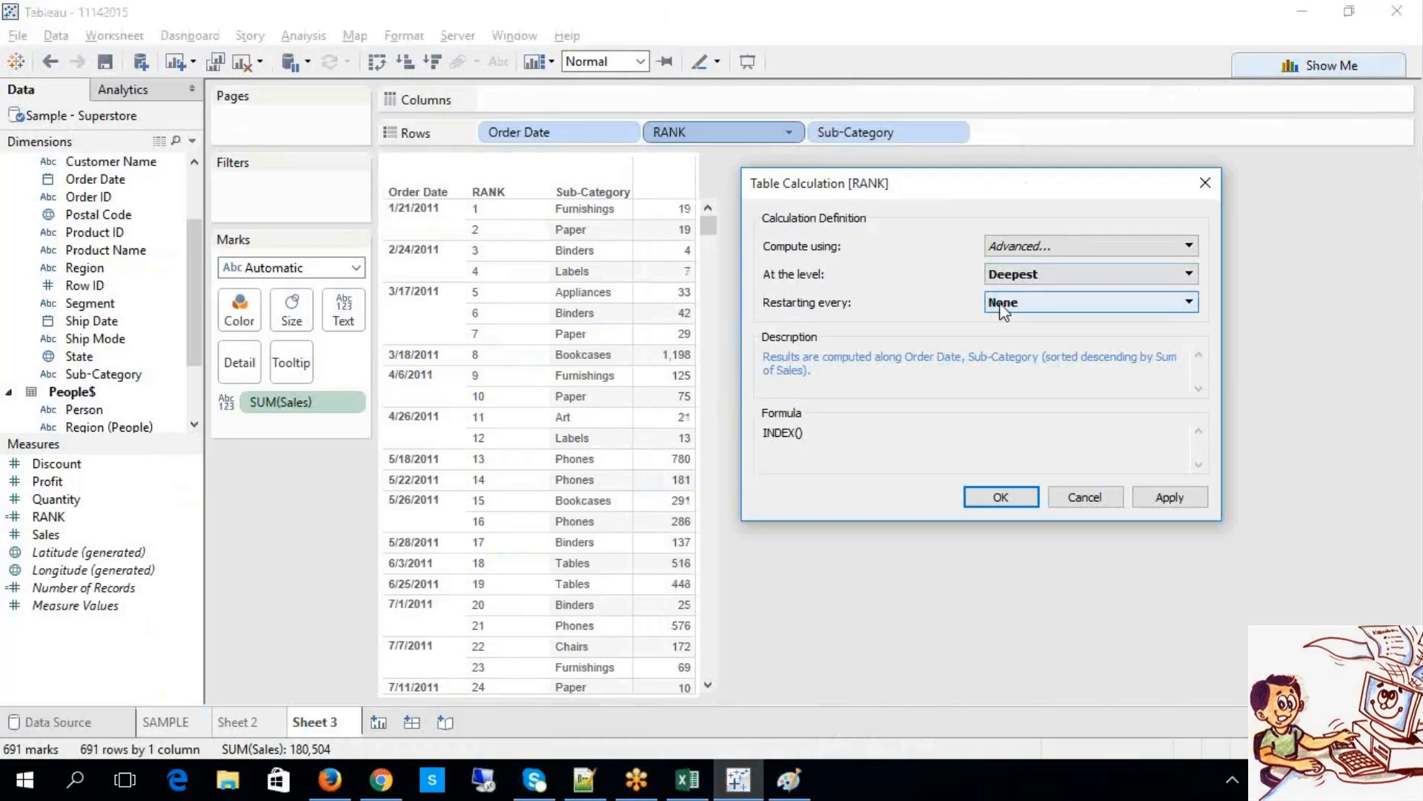
pyautogui.click(1001, 304)
pyautogui.click(1028, 339)
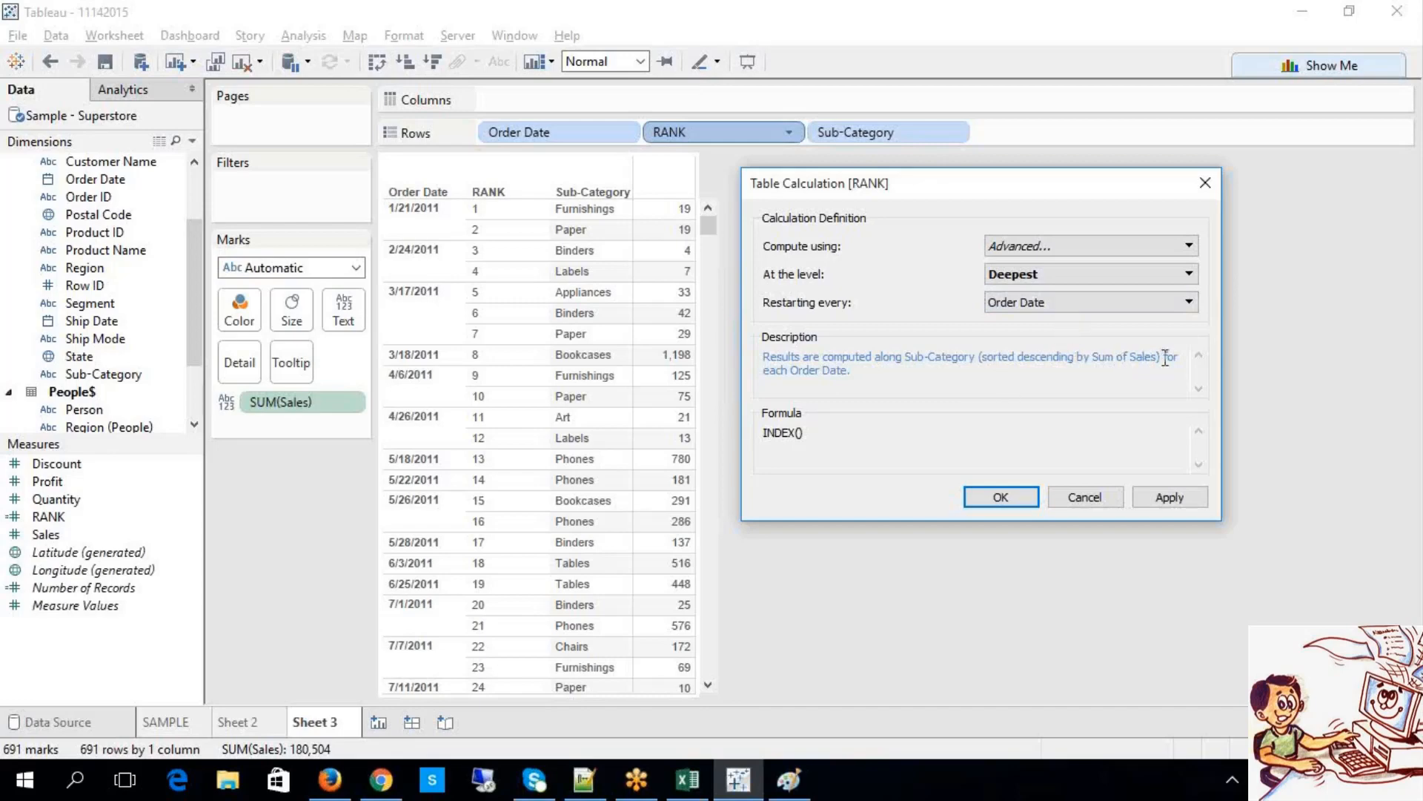
pyautogui.moveTo(1171, 358); pyautogui.dragTo(1158, 379)
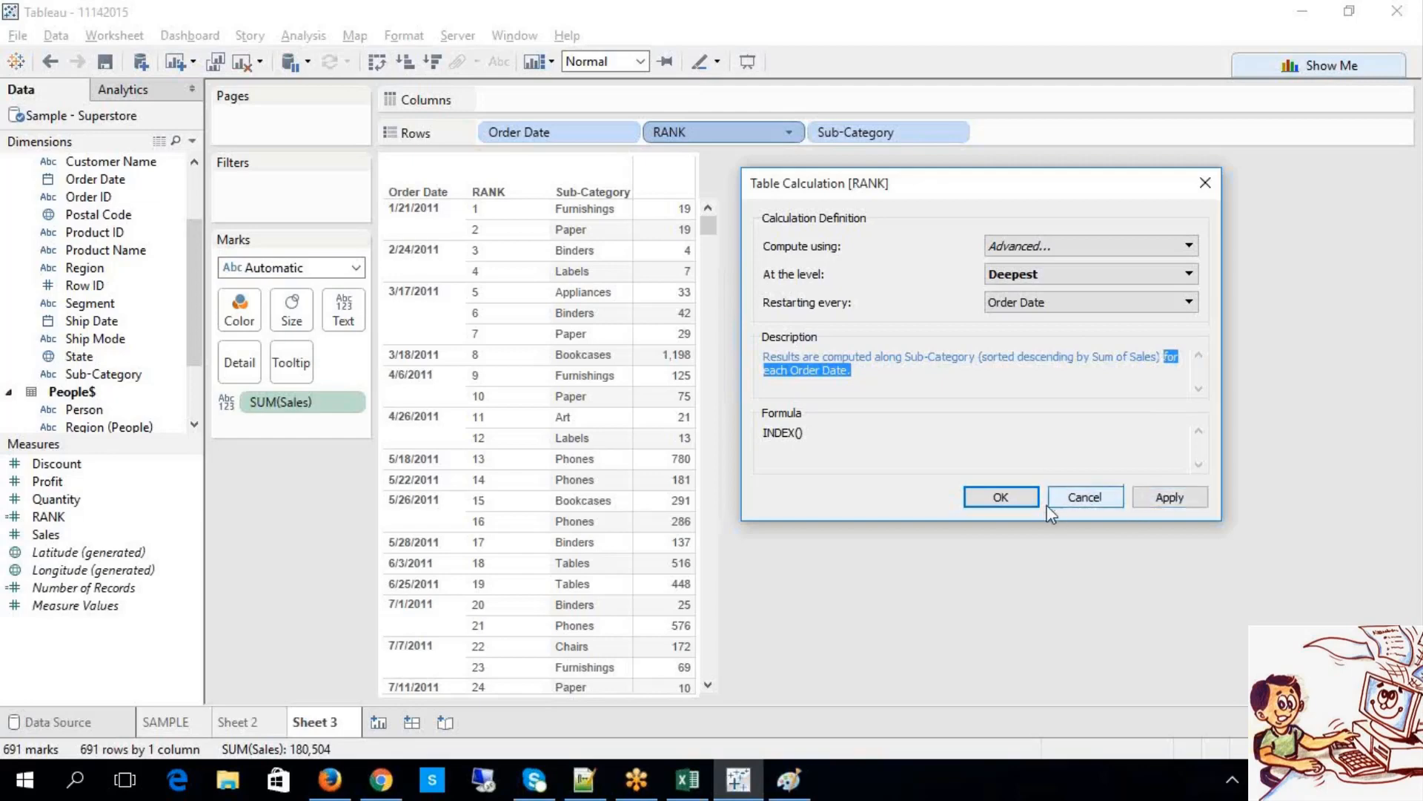
pyautogui.click(1169, 496)
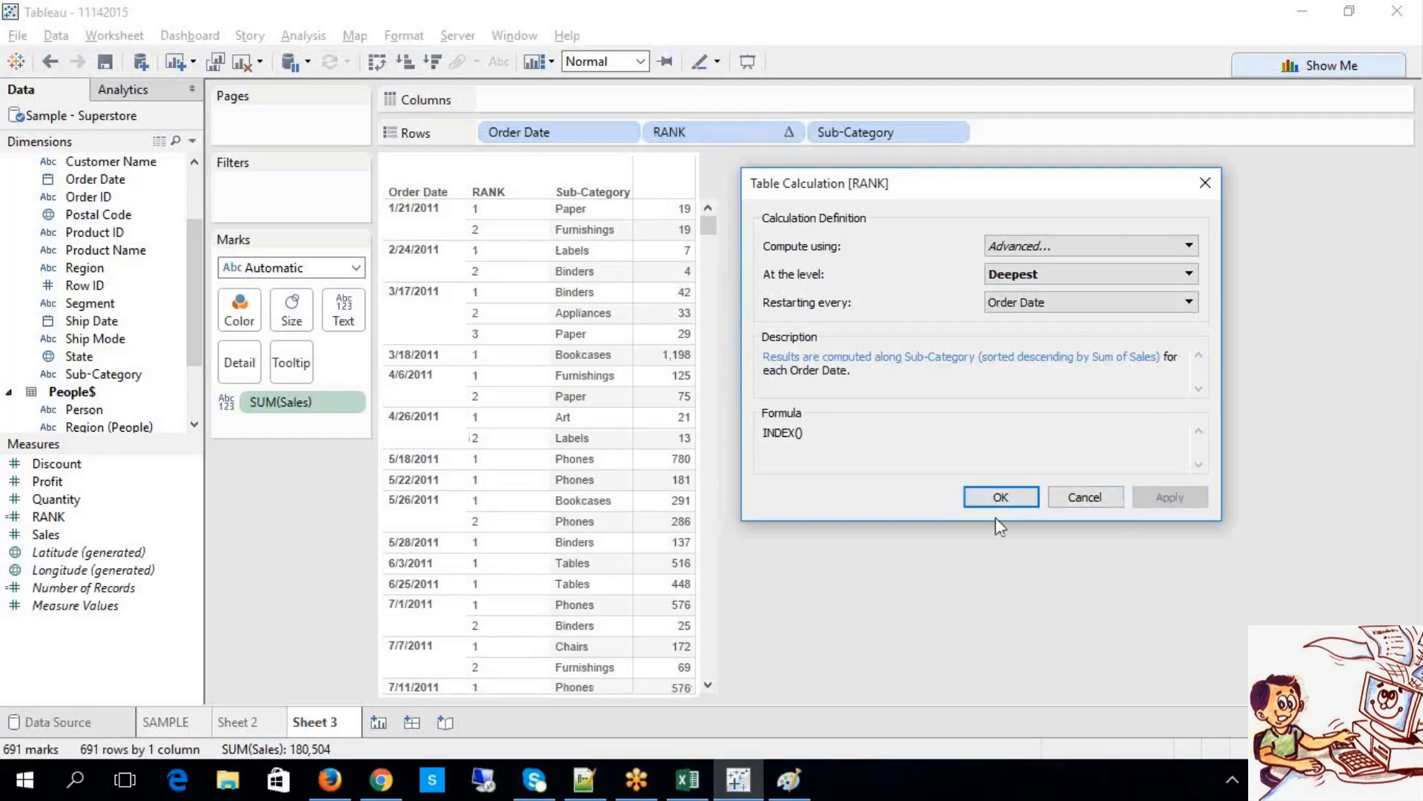
pyautogui.click(1000, 498)
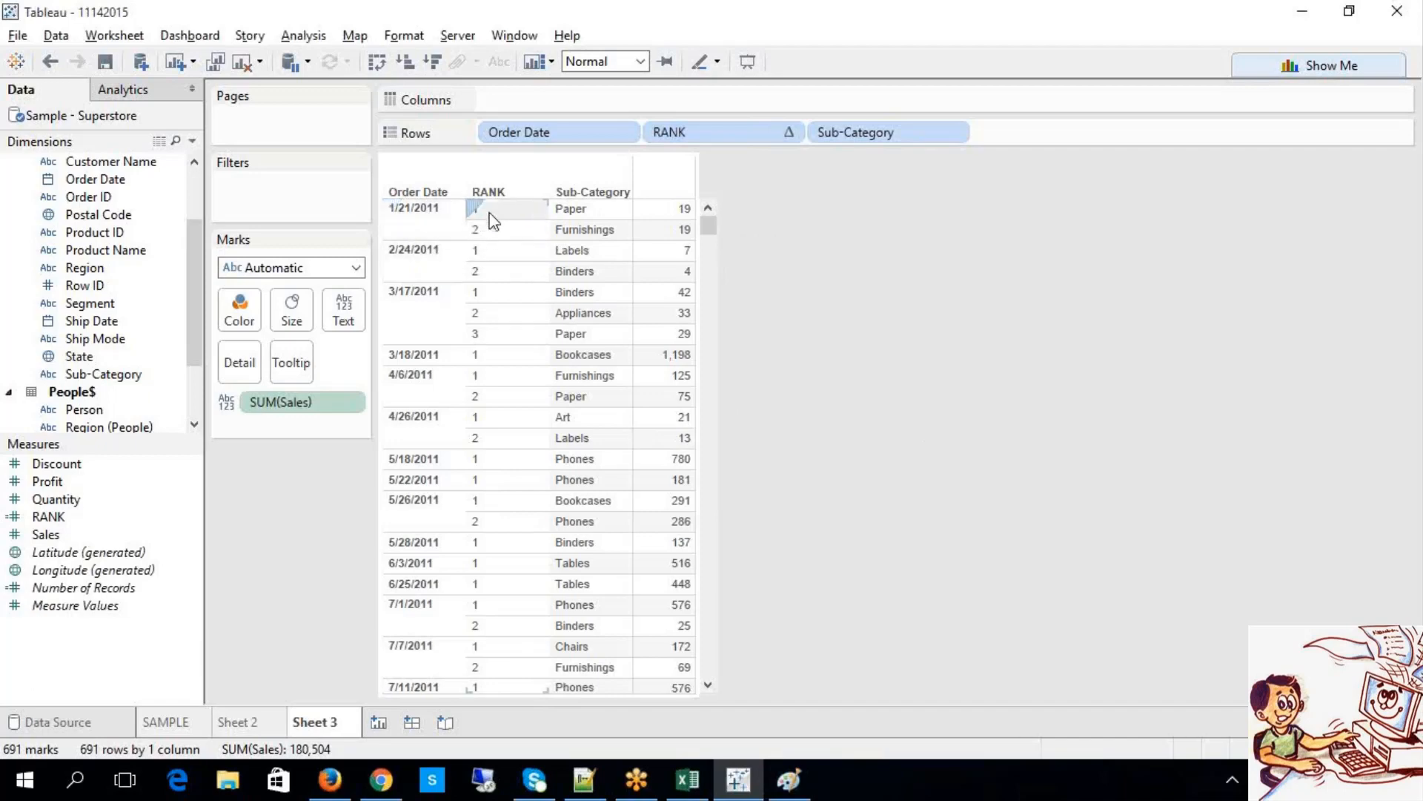
# Step: Examine how RANK orders the sub-category sales within order dates such as 1/21/2011, 3/17/2011 and 4/6/2011
pyautogui.click(444, 226)
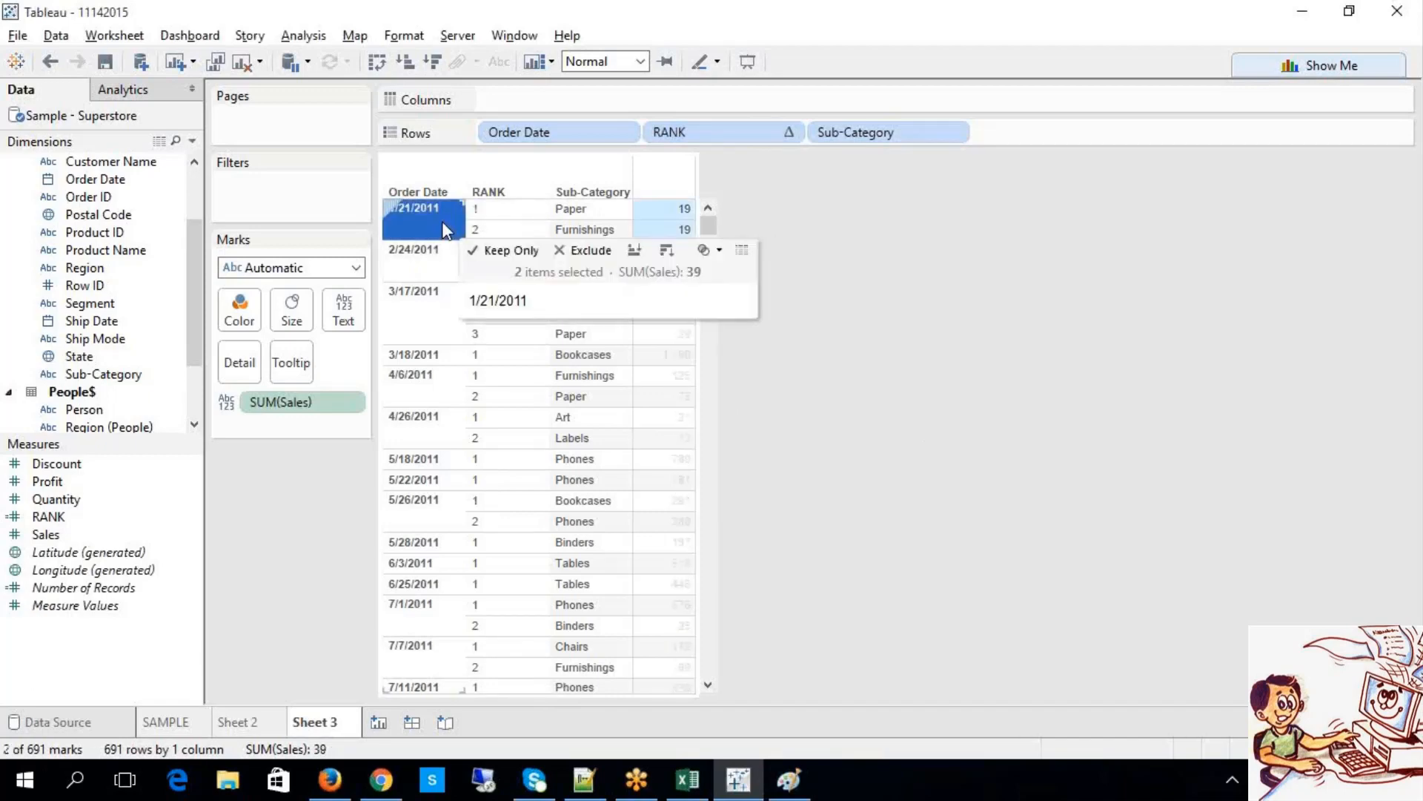
pyautogui.moveTo(671, 213)
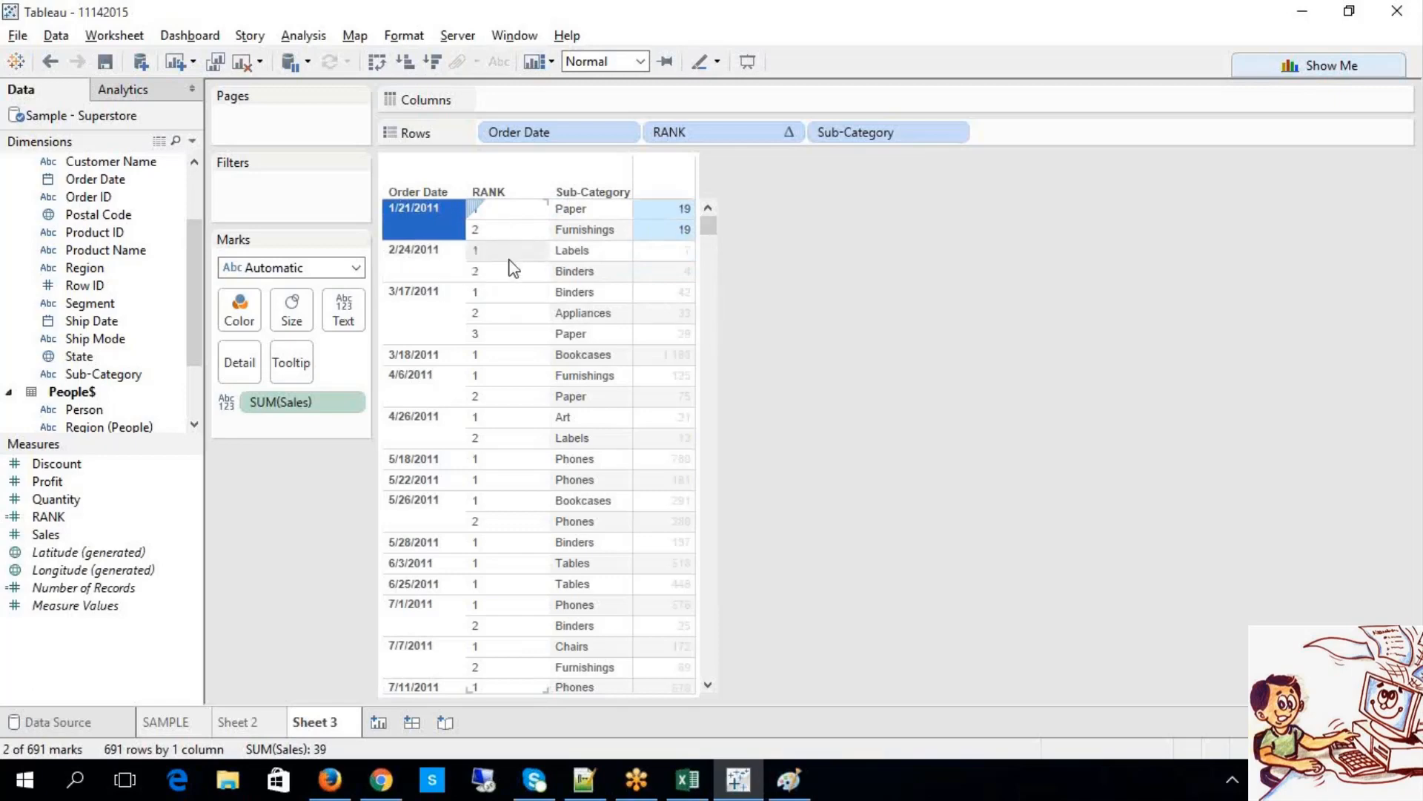
pyautogui.moveTo(506, 259)
pyautogui.click(492, 292)
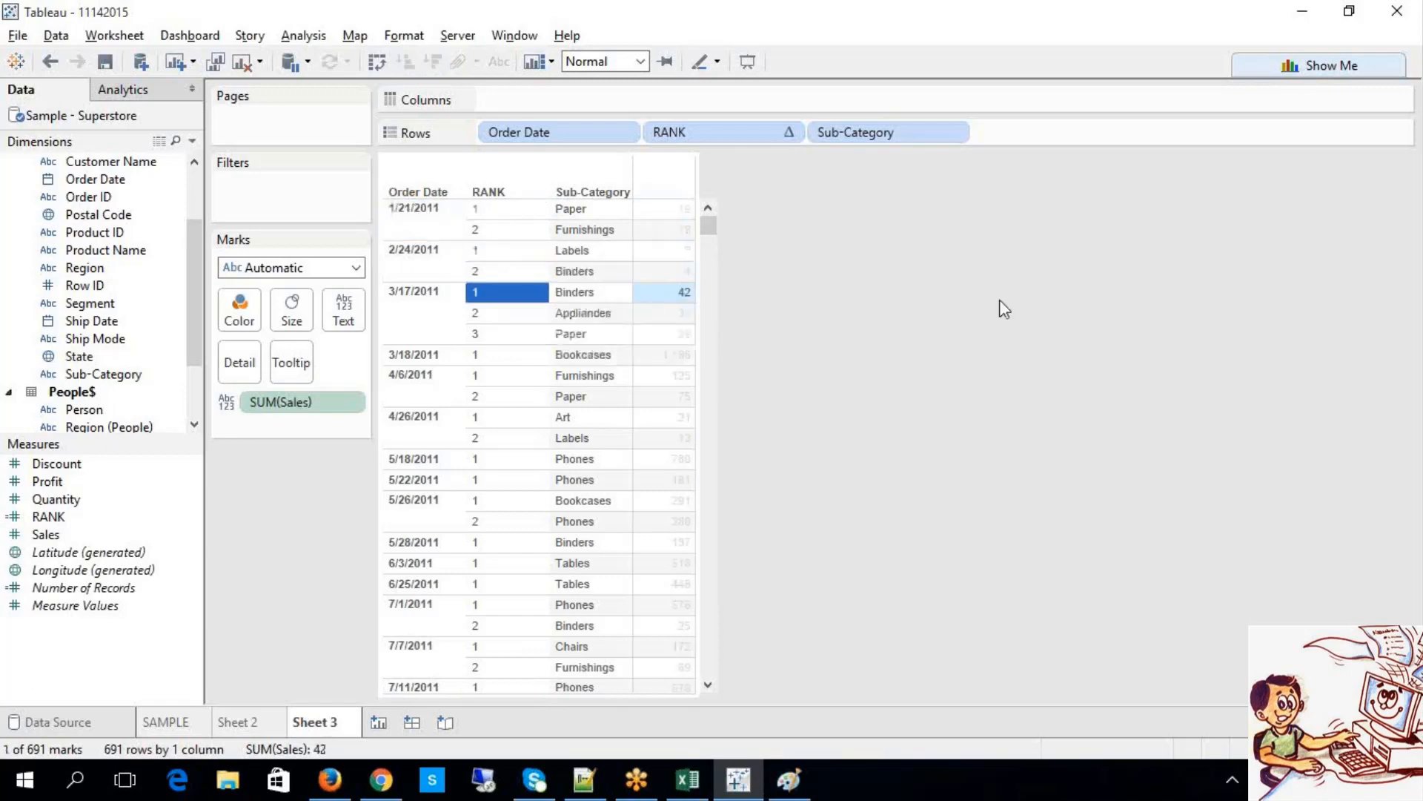
pyautogui.click(1012, 355)
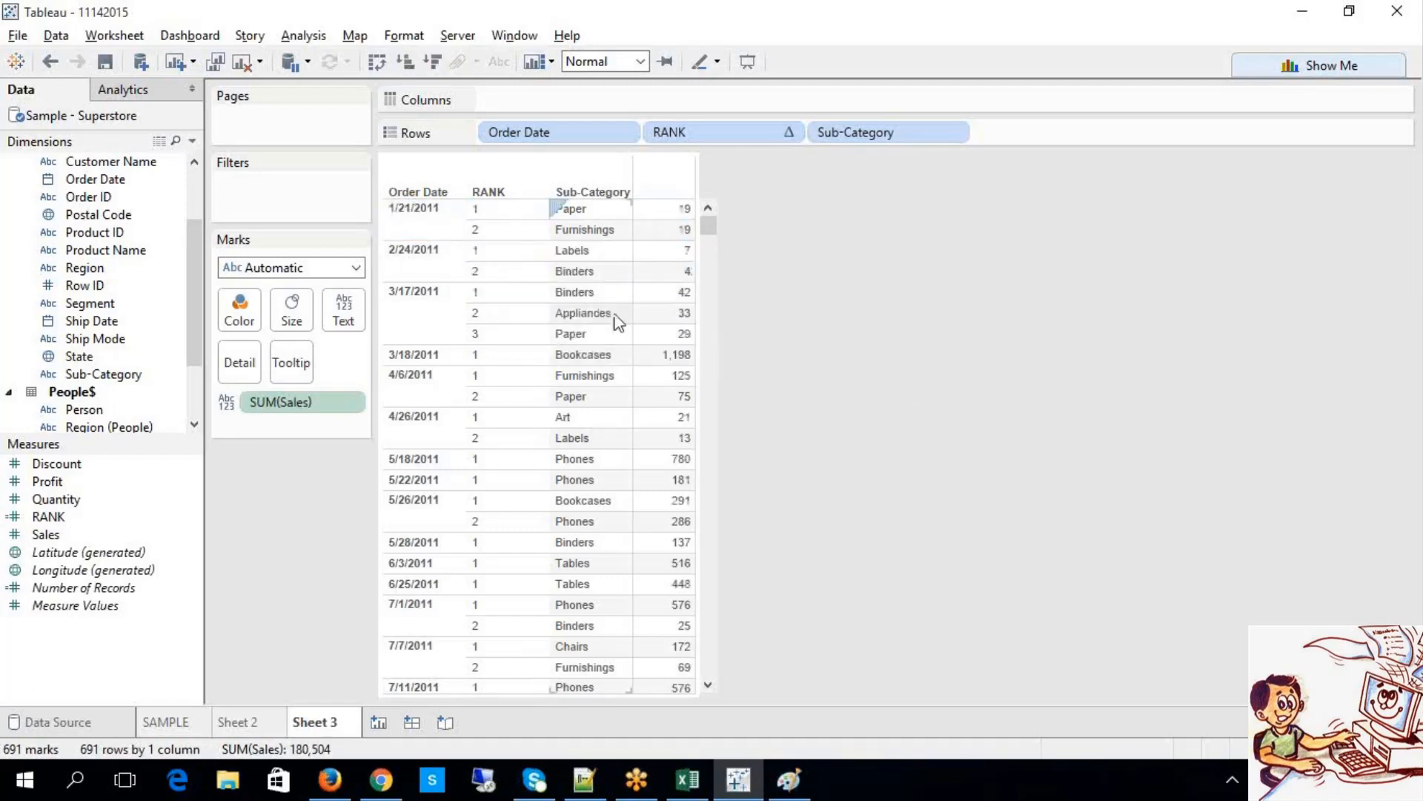
pyautogui.click(415, 323)
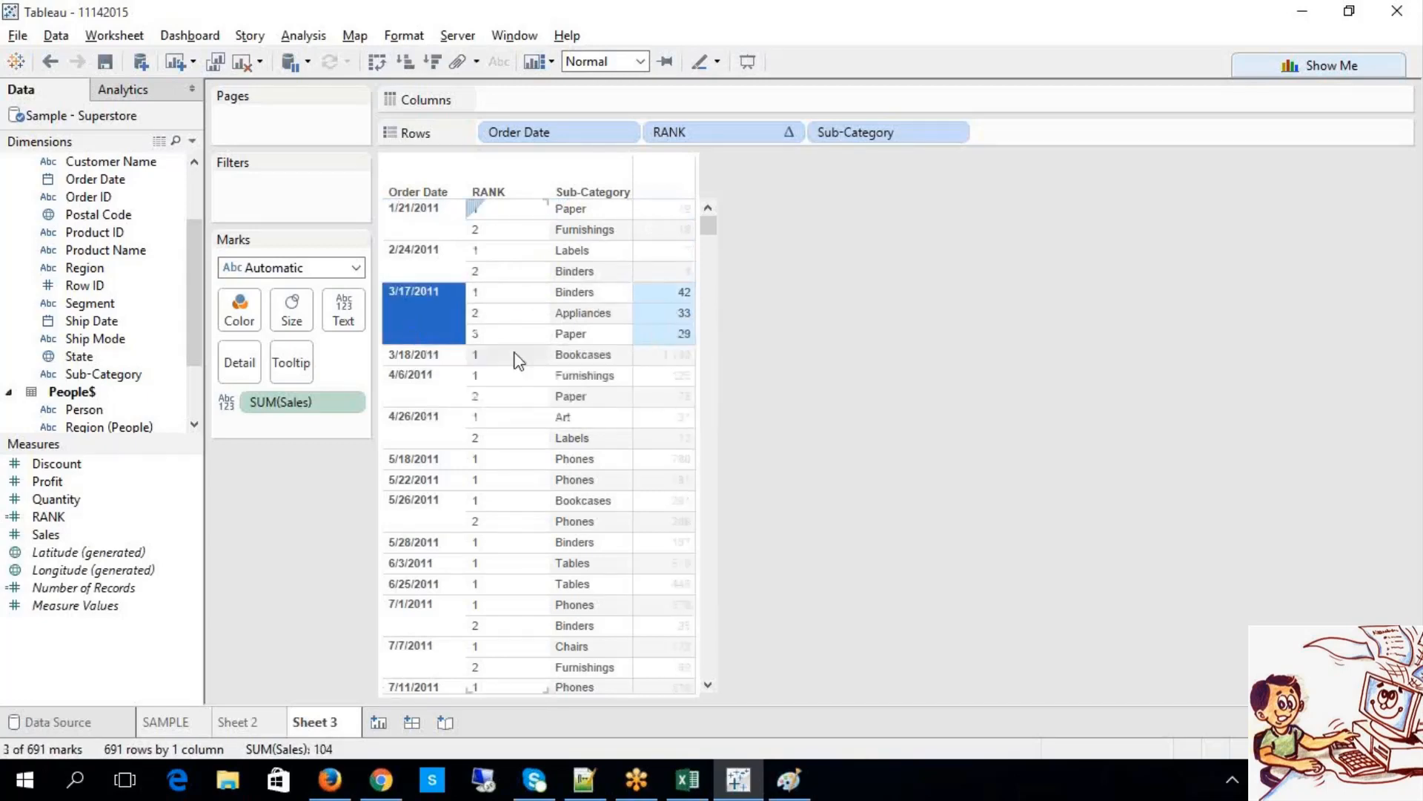
pyautogui.click(675, 334)
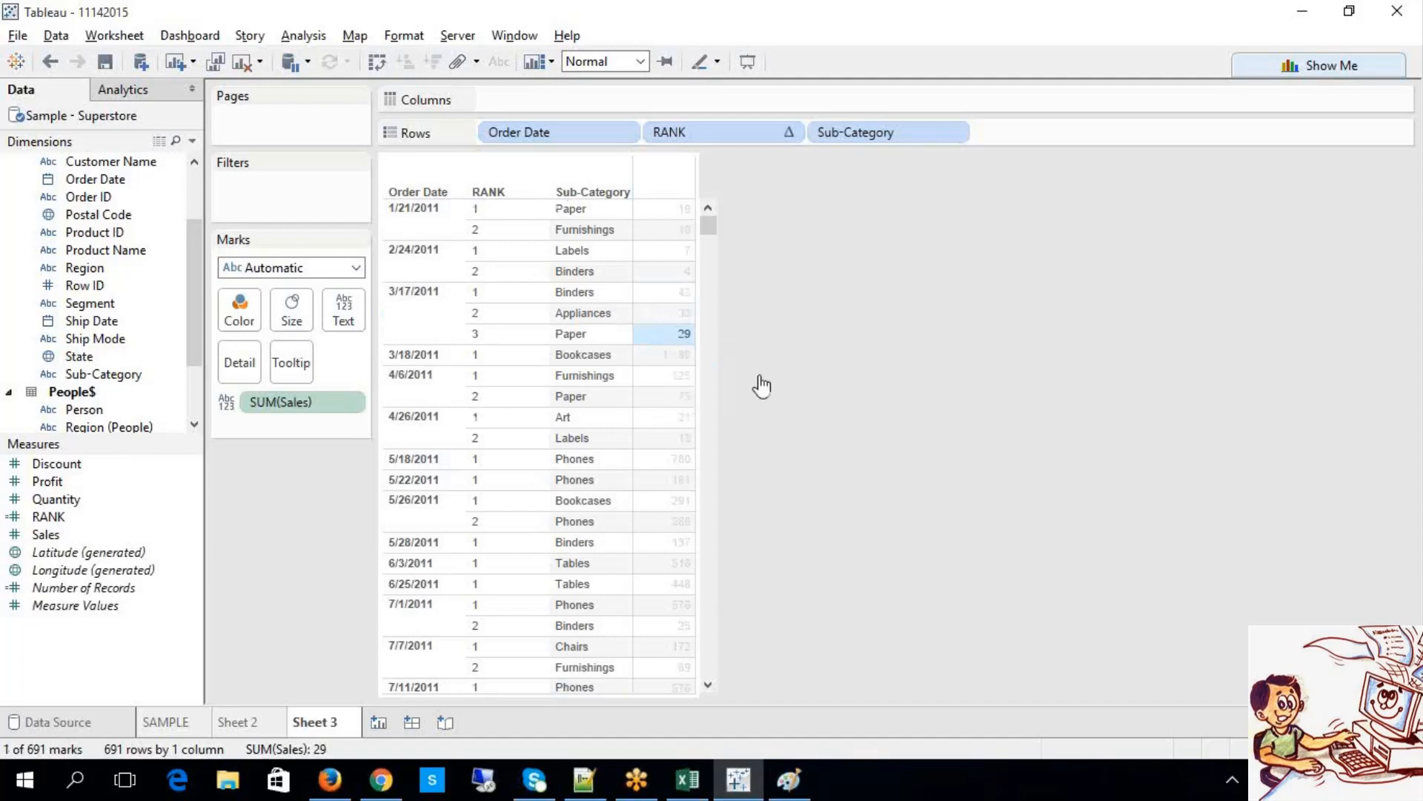
pyautogui.scroll(-2, 761, 385)
pyautogui.click(943, 457)
pyautogui.scroll(2, 941, 464)
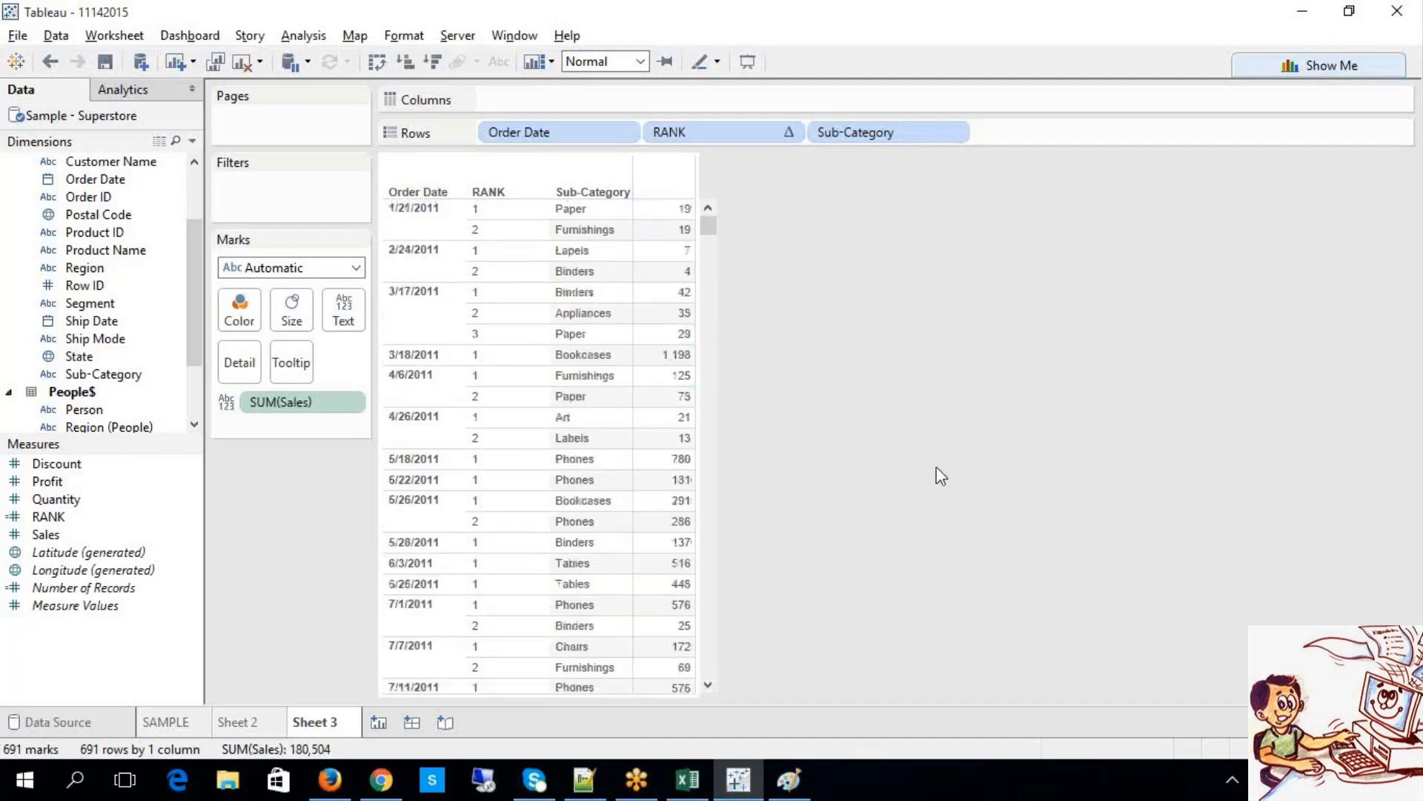
pyautogui.click(436, 386)
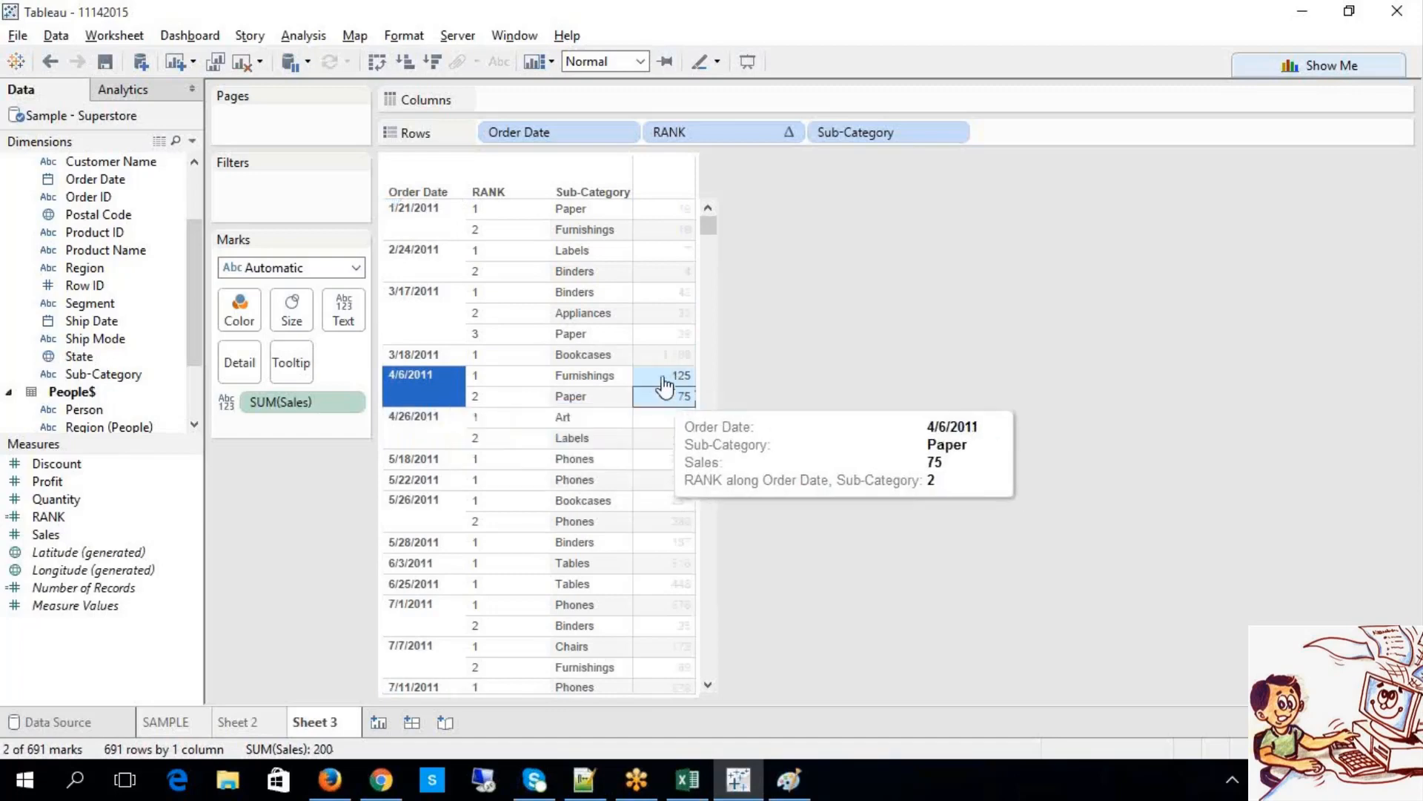
pyautogui.scroll(-15, 558, 545)
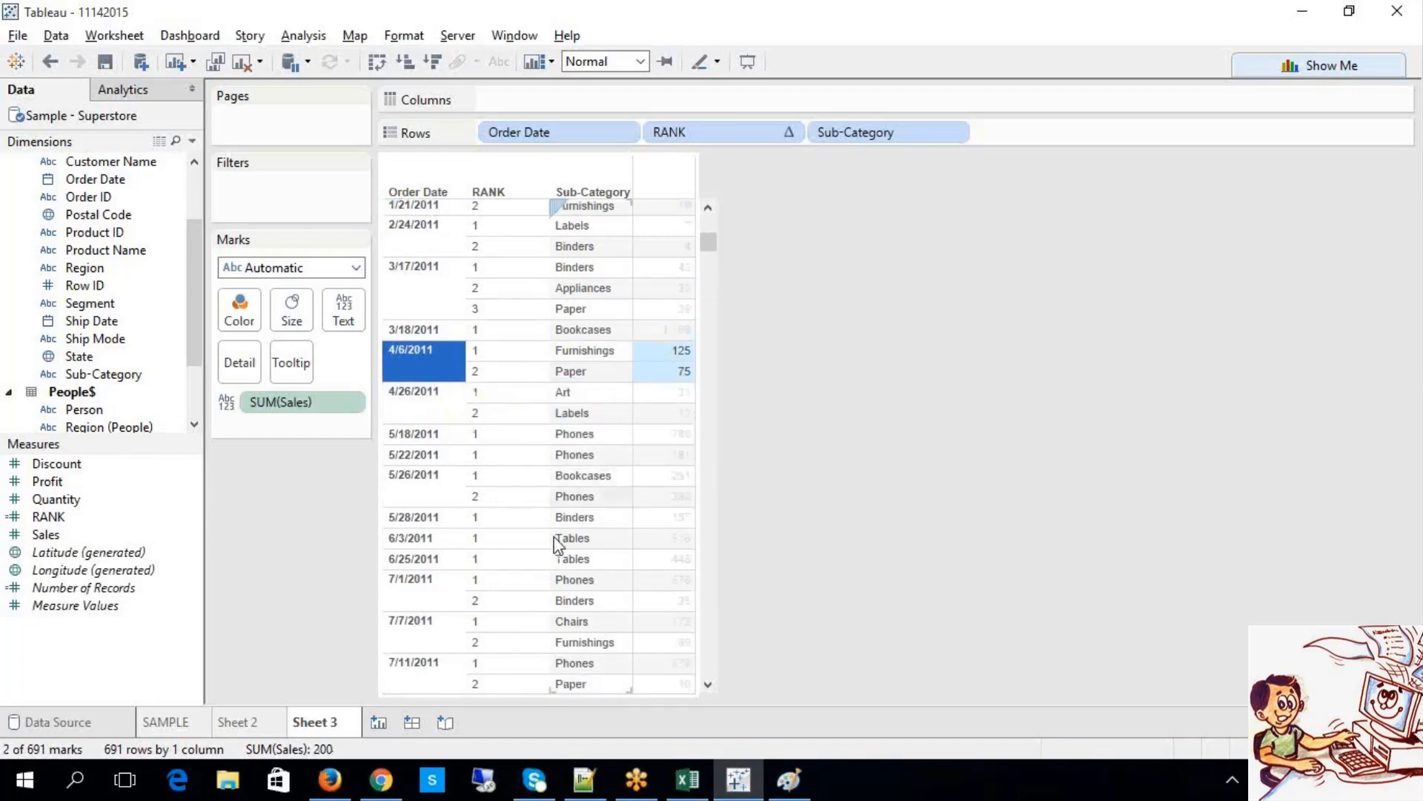
pyautogui.scroll(15, 1172, 424)
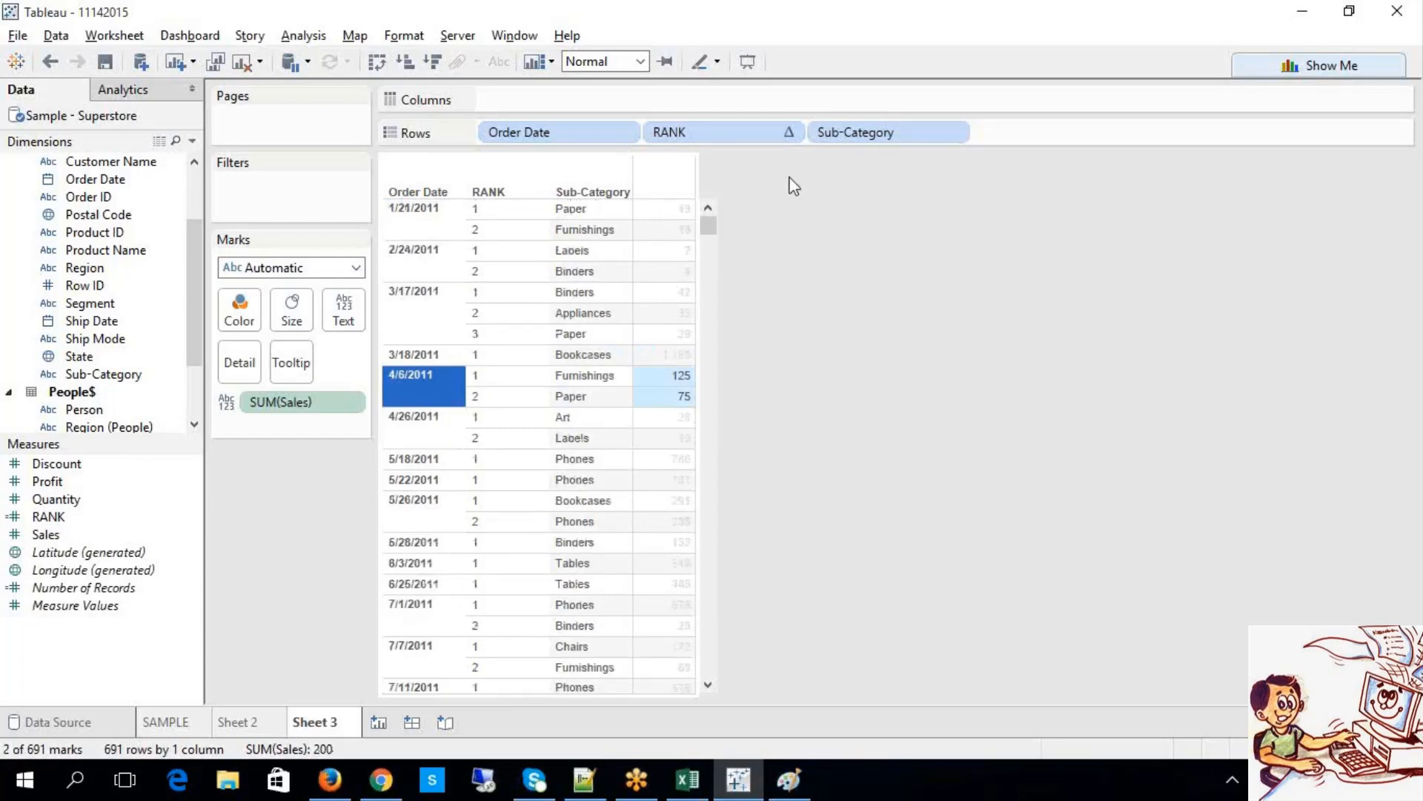
# Step: Show a quick filter for RANK and keep only ranks 1 and 2 in the view
pyautogui.rightClick(754, 141)
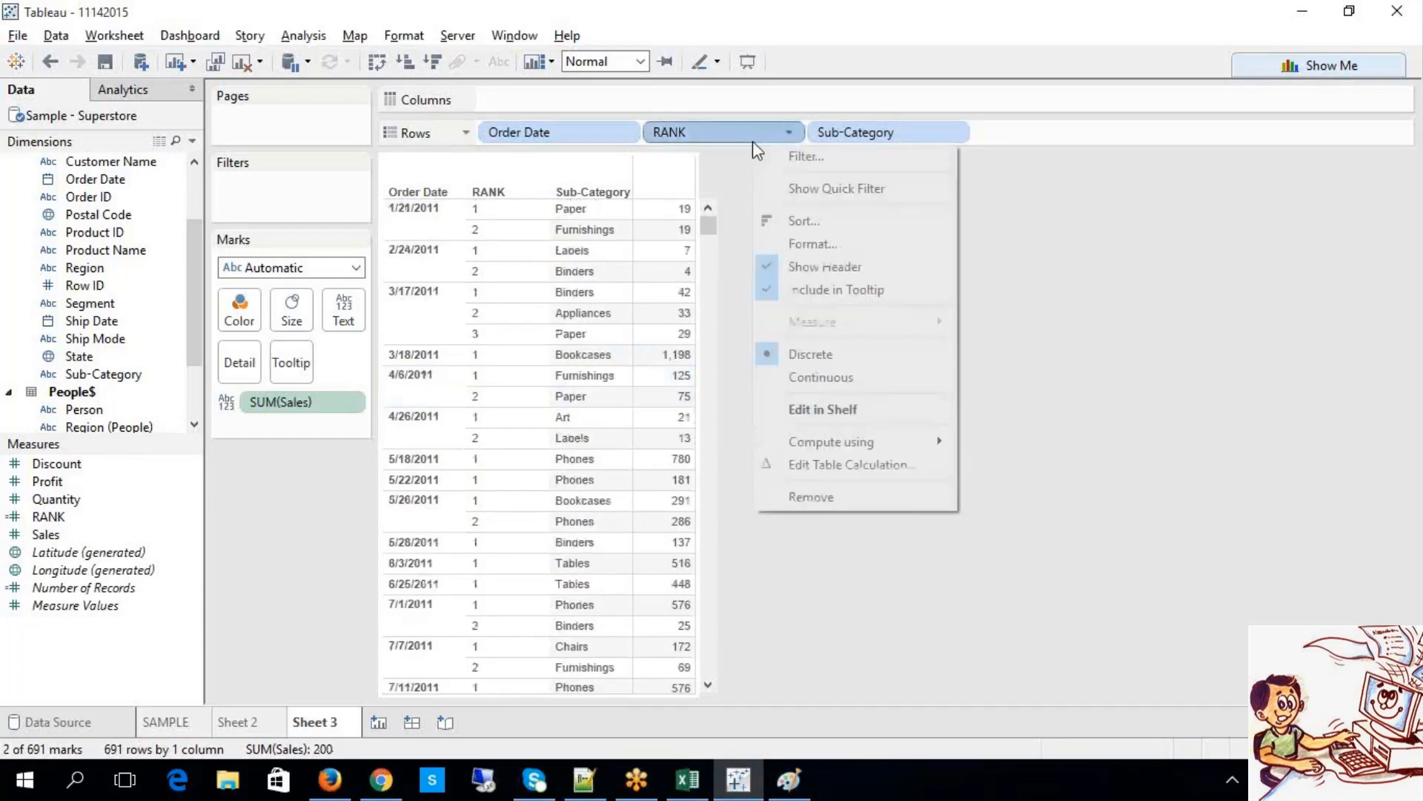
pyautogui.click(791, 189)
pyautogui.click(1273, 187)
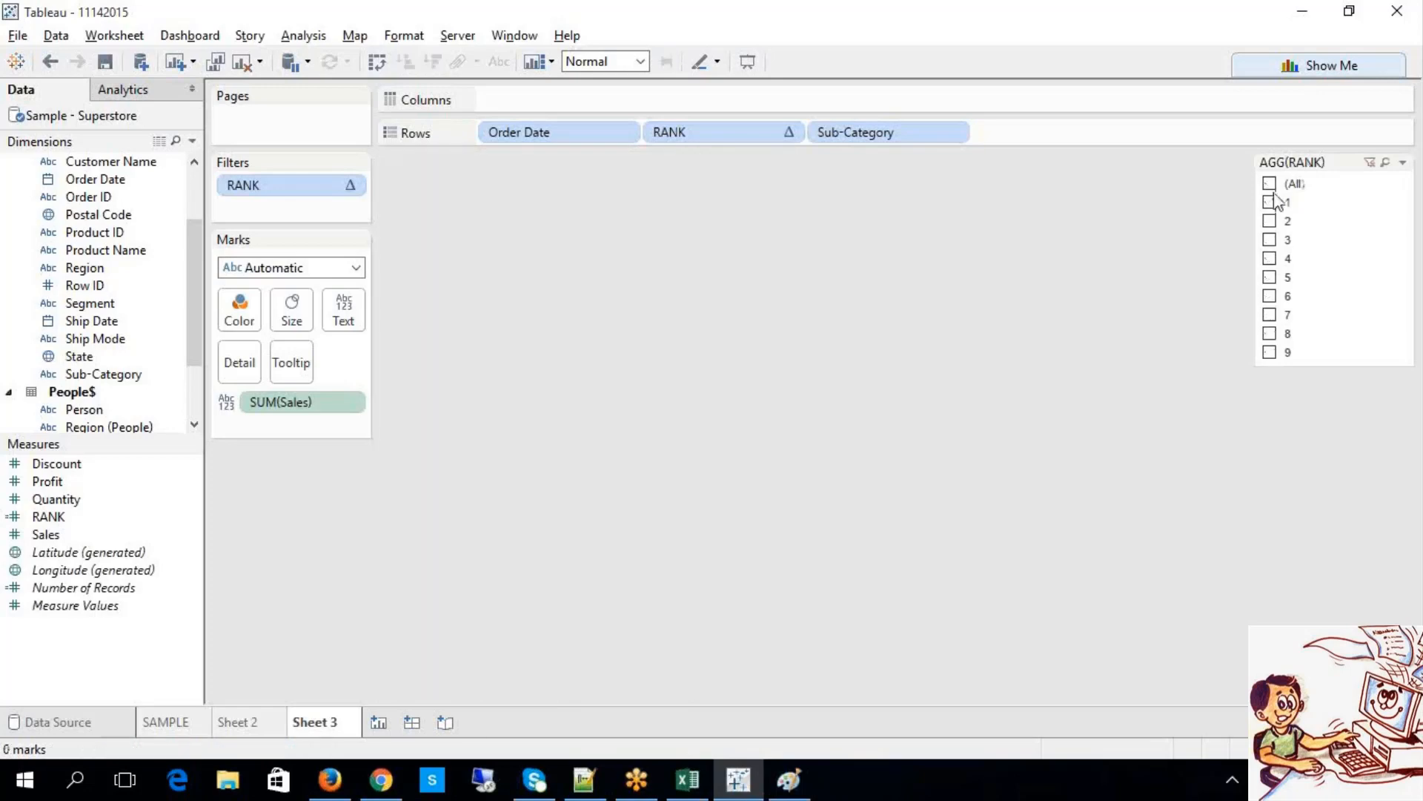
pyautogui.click(1271, 203)
pyautogui.click(1270, 221)
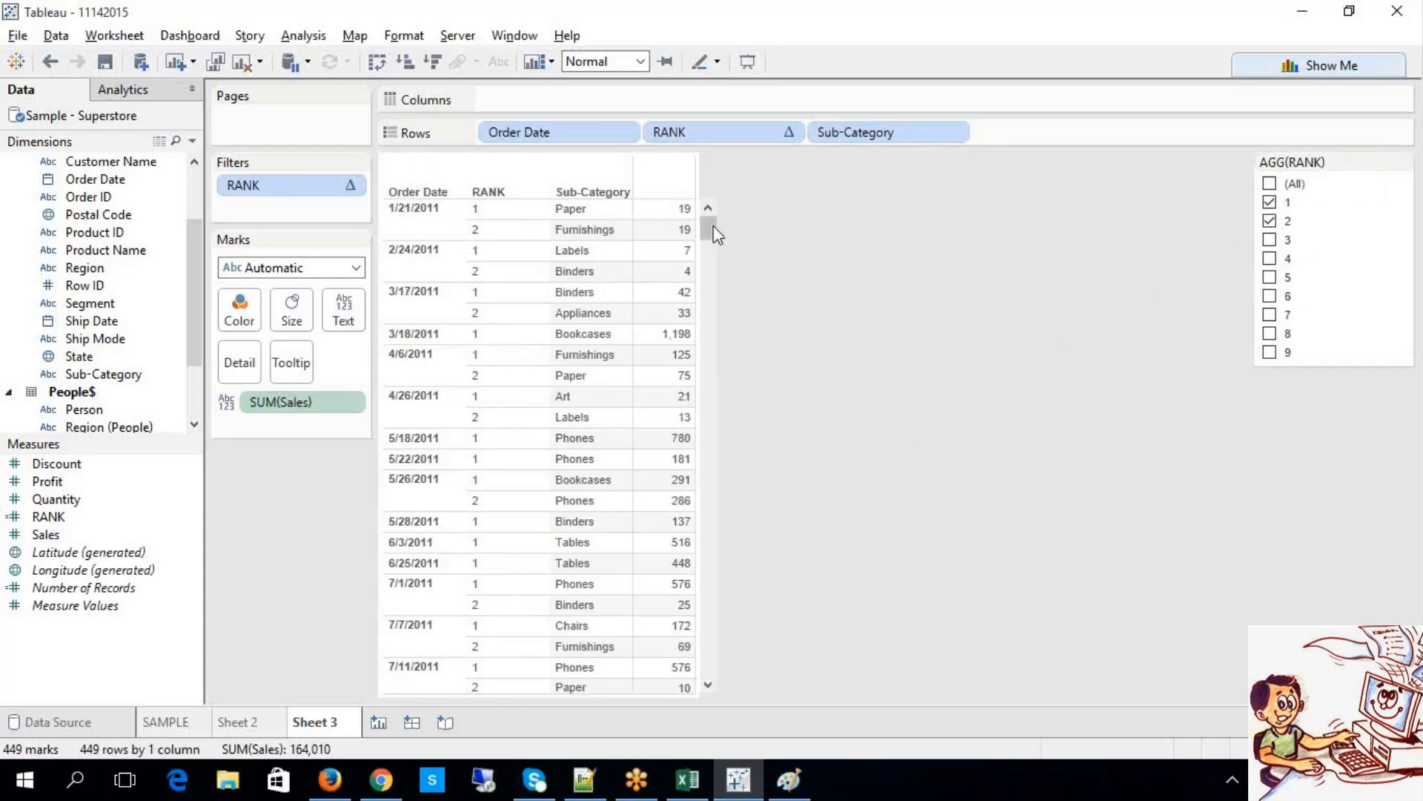
# Step: Examine the top two ranked sub-categories across the order dates, including 9/14/2011 and 11/2/2011
pyautogui.moveTo(713, 225); pyautogui.dragTo(713, 275)
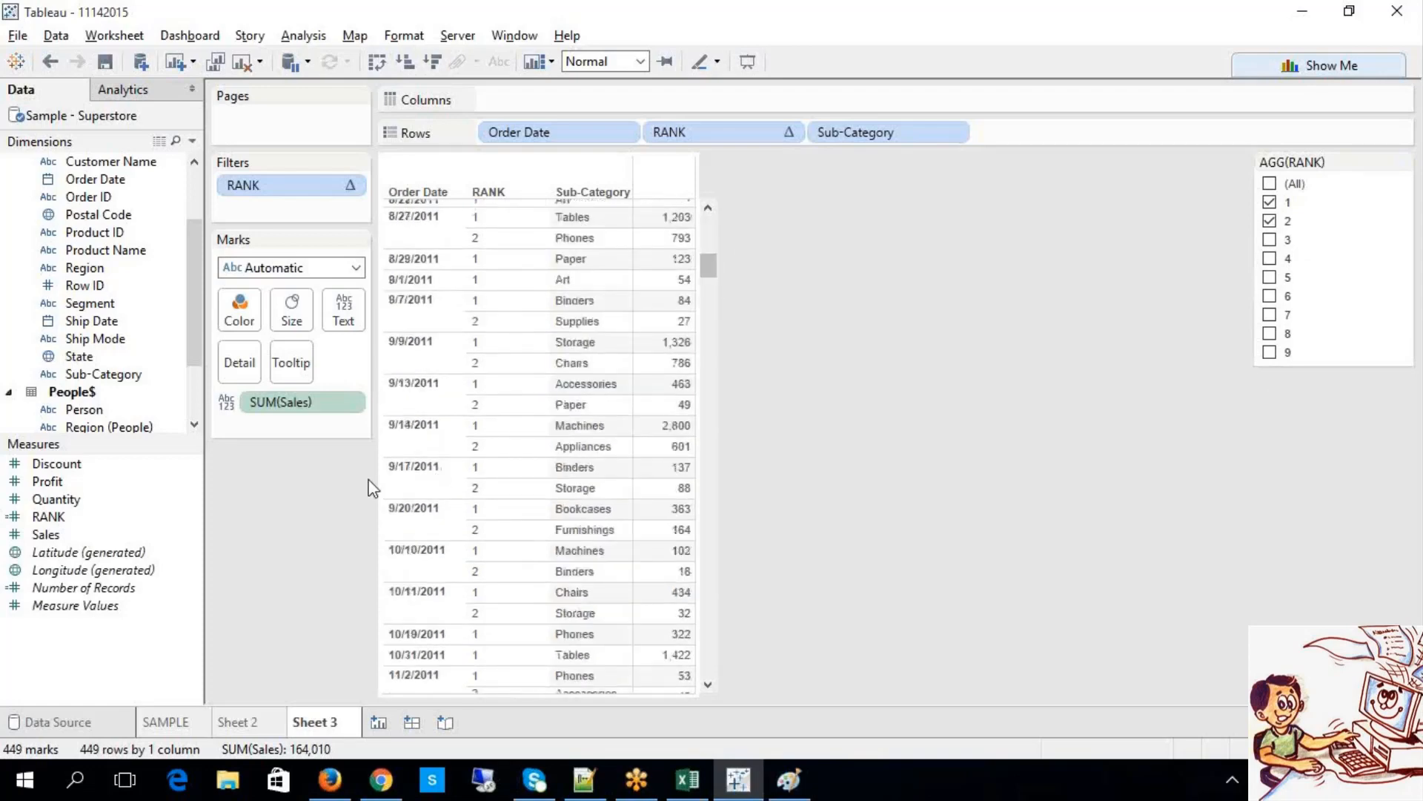
pyautogui.click(414, 443)
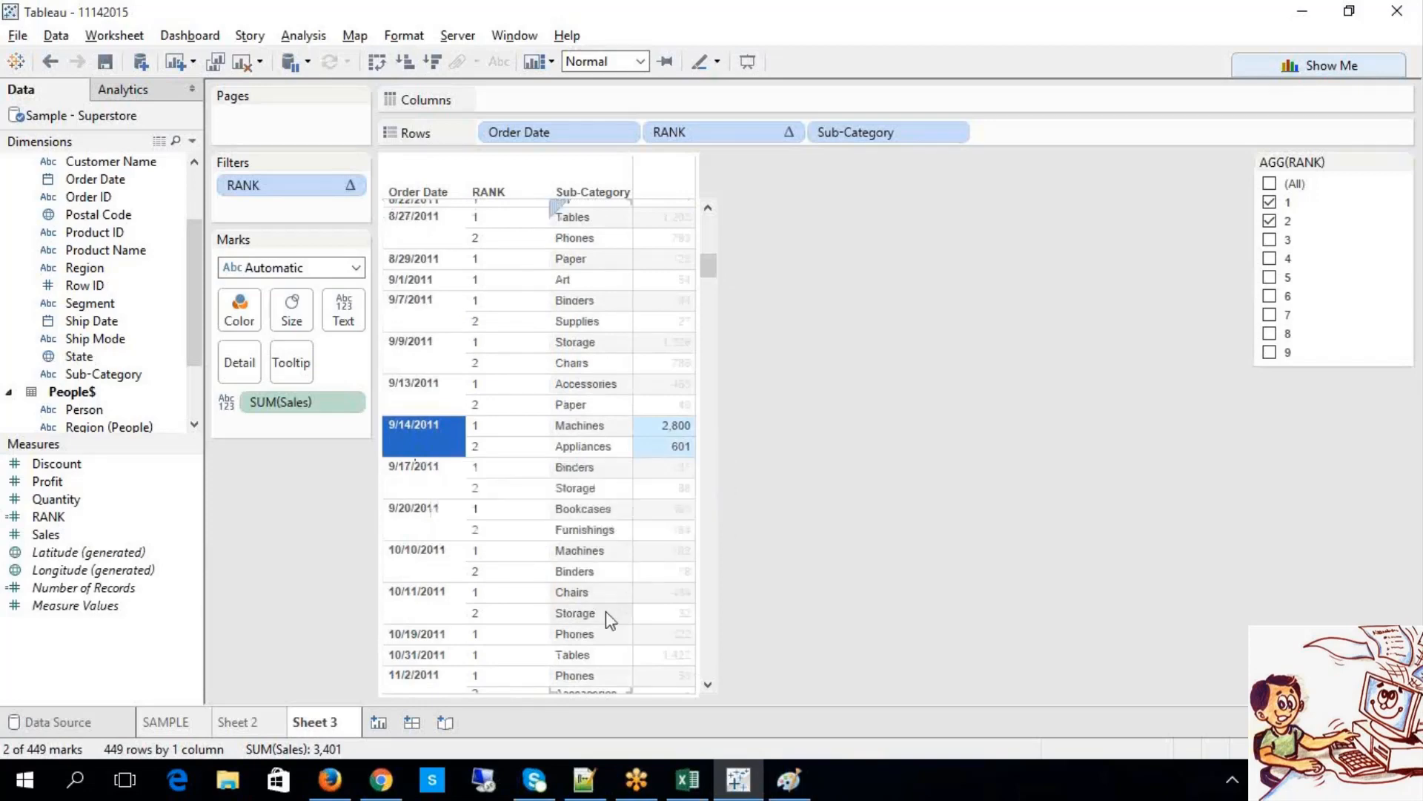
pyautogui.scroll(-1, 606, 618)
pyautogui.scroll(-3, 645, 546)
pyautogui.click(448, 596)
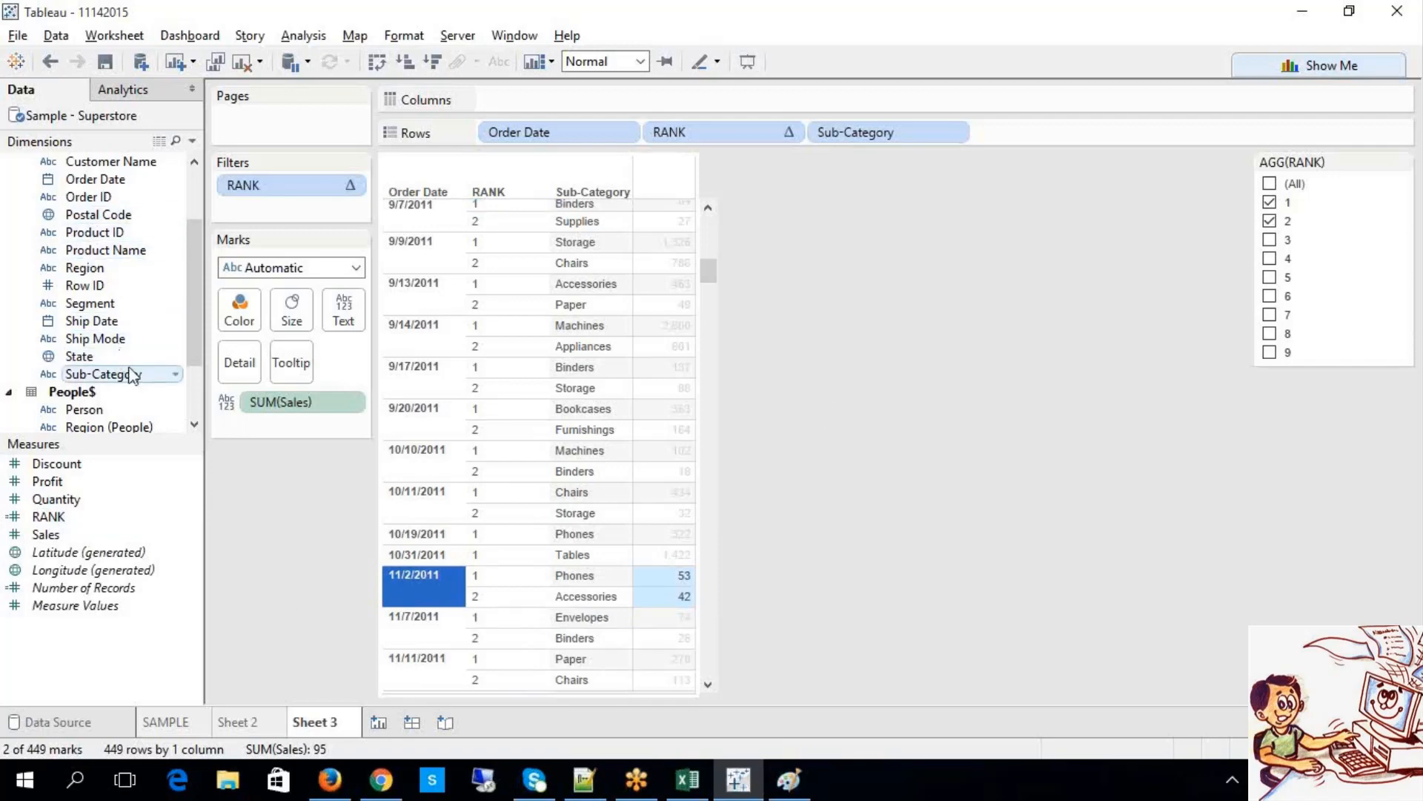
pyautogui.click(709, 135)
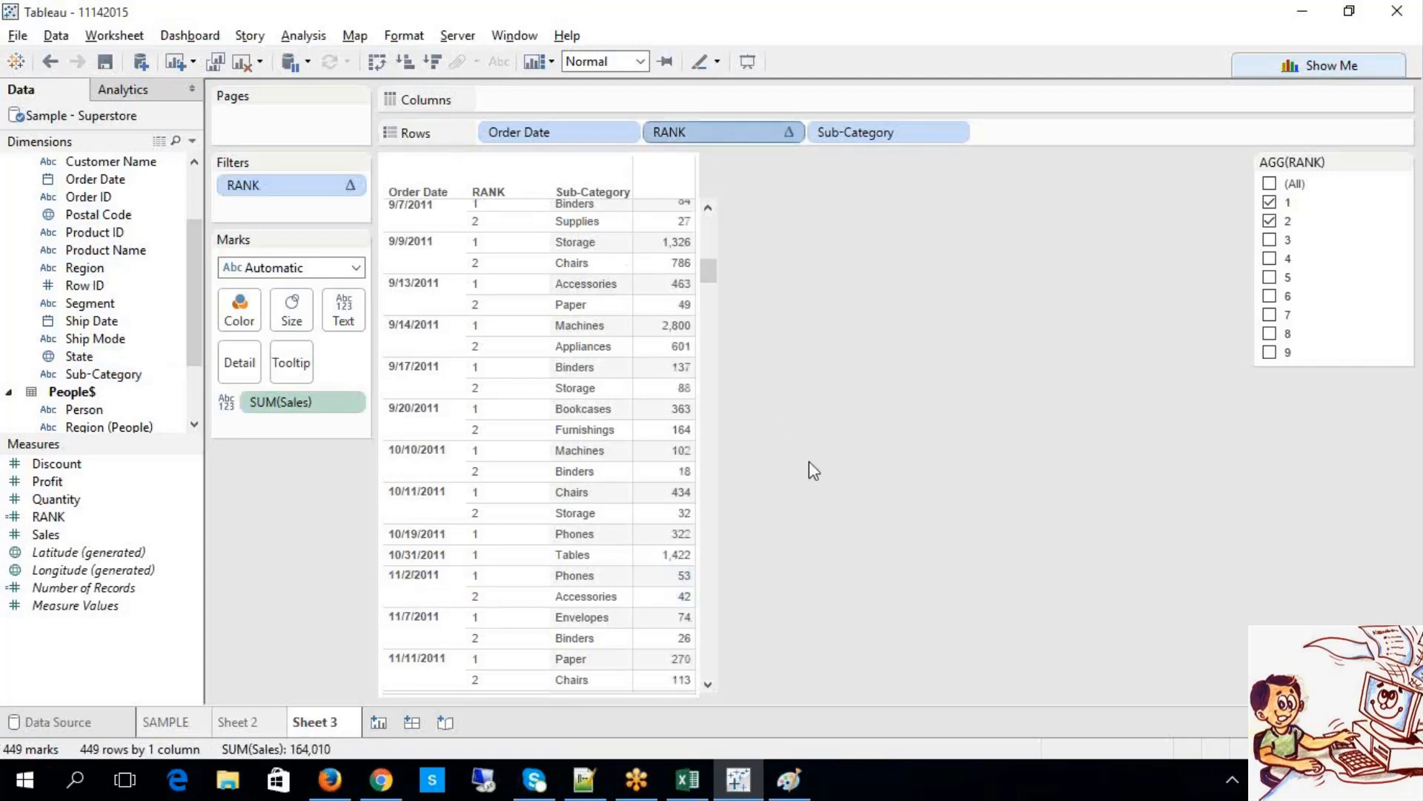
pyautogui.scroll(-2, 611, 549)
pyautogui.scroll(-15, 611, 549)
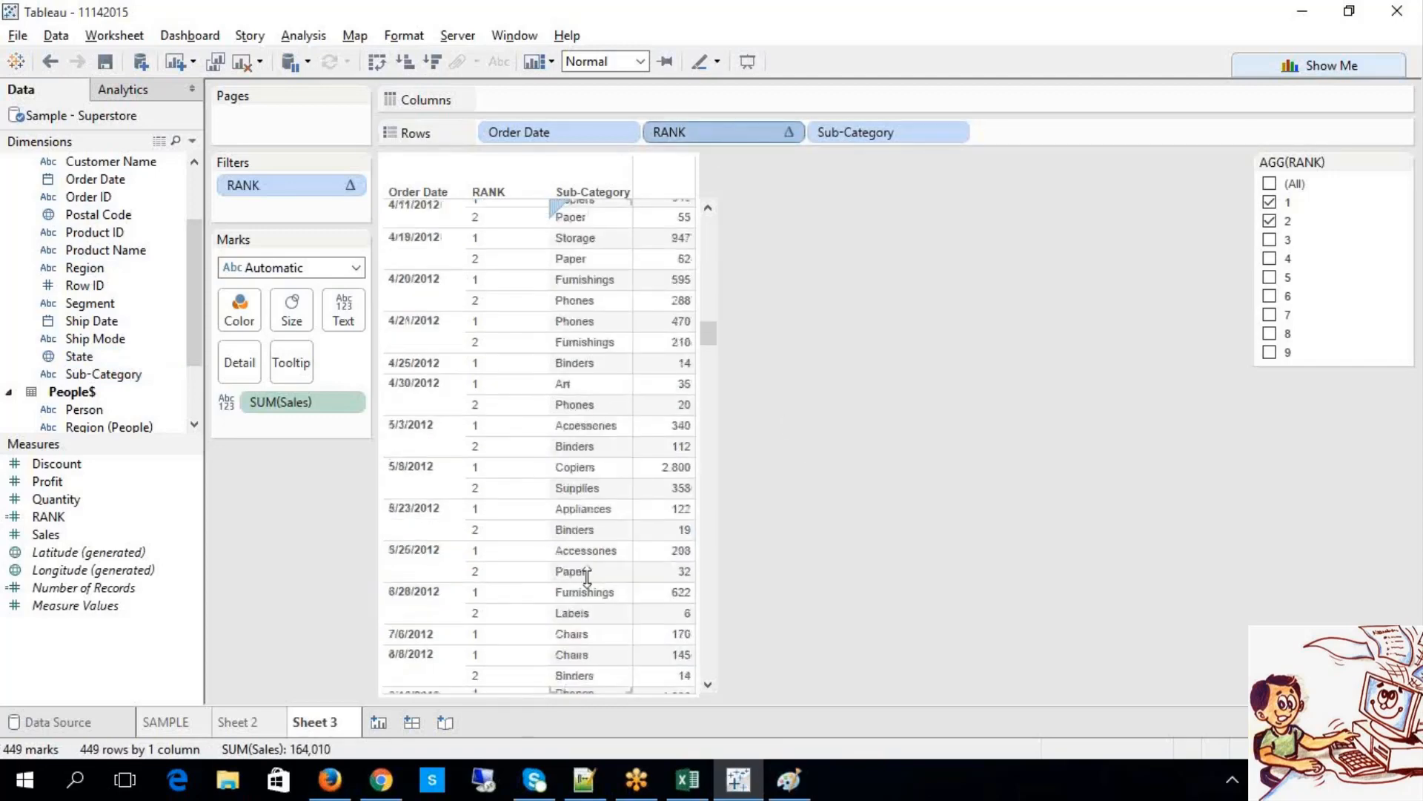
# Step: Change the RANK quick filter so that only ranks 8 and 9 are kept in the view
pyautogui.click(1270, 353)
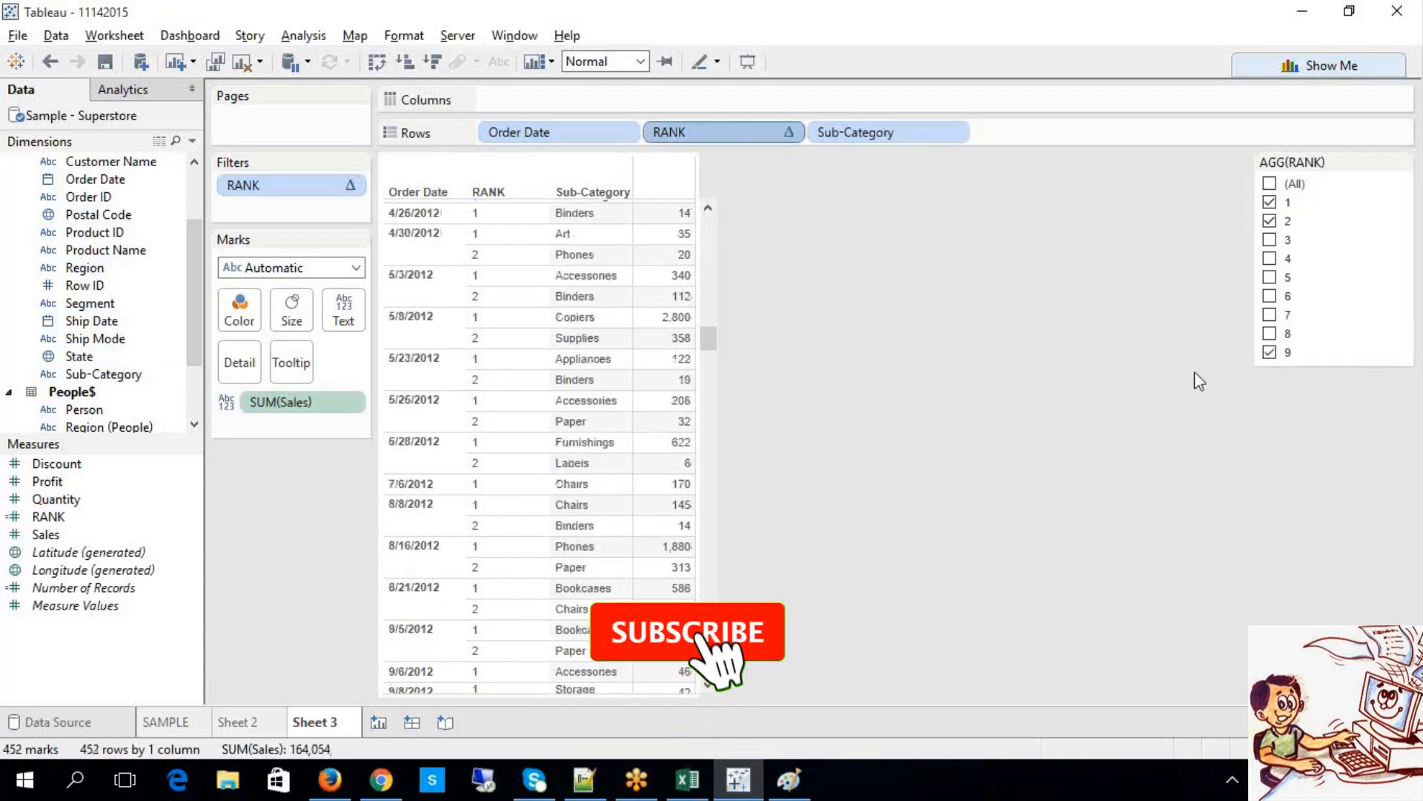
pyautogui.click(1270, 202)
pyautogui.click(1269, 221)
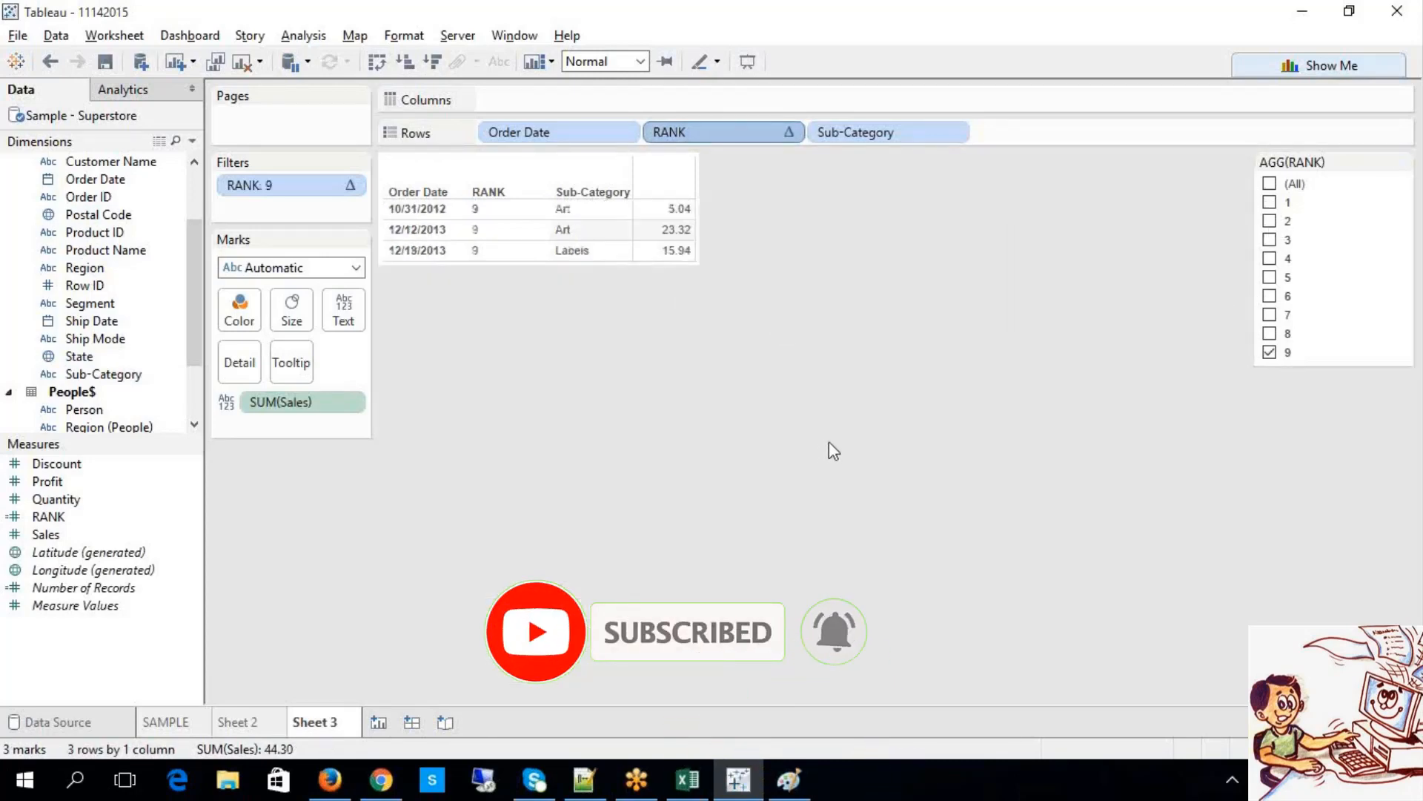
pyautogui.click(1269, 333)
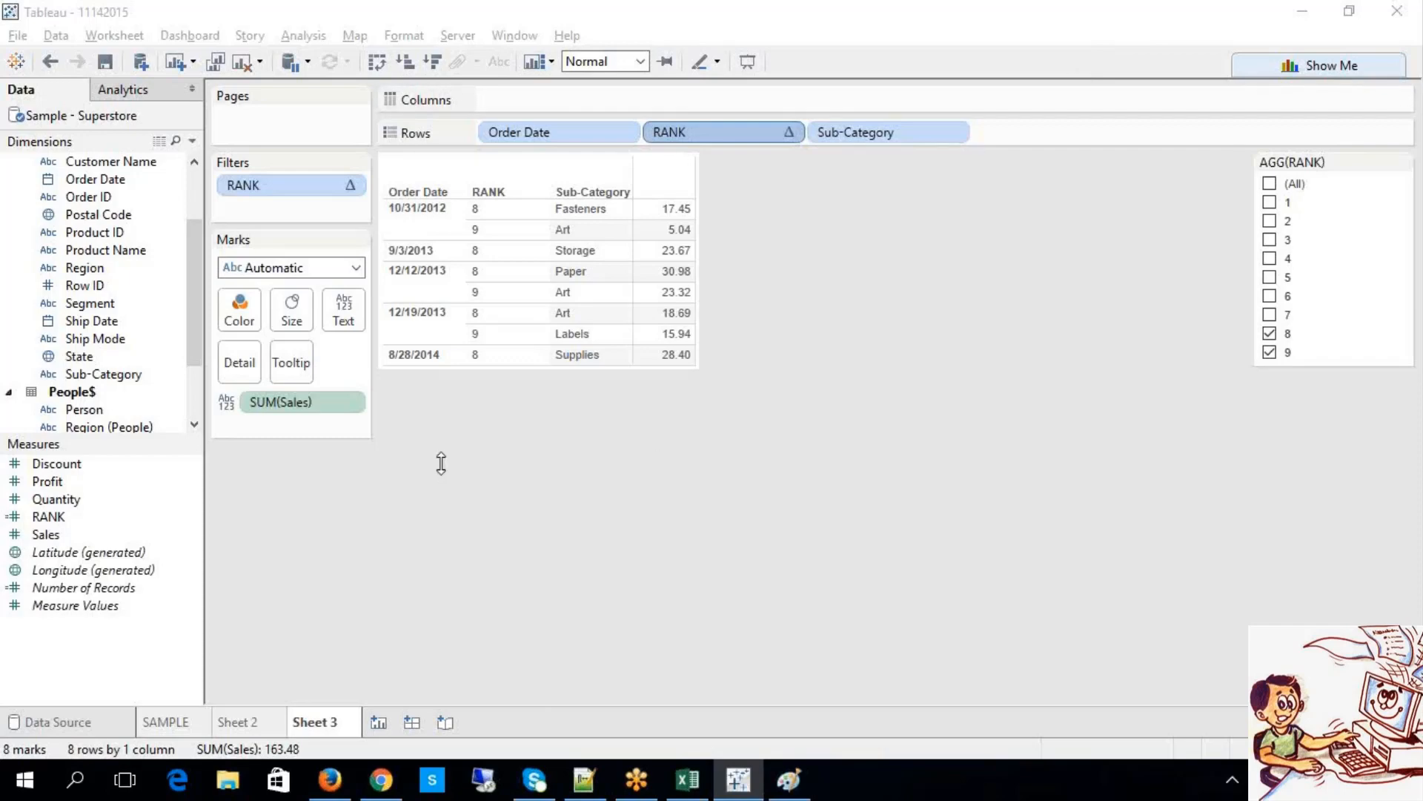
pyautogui.click(790, 132)
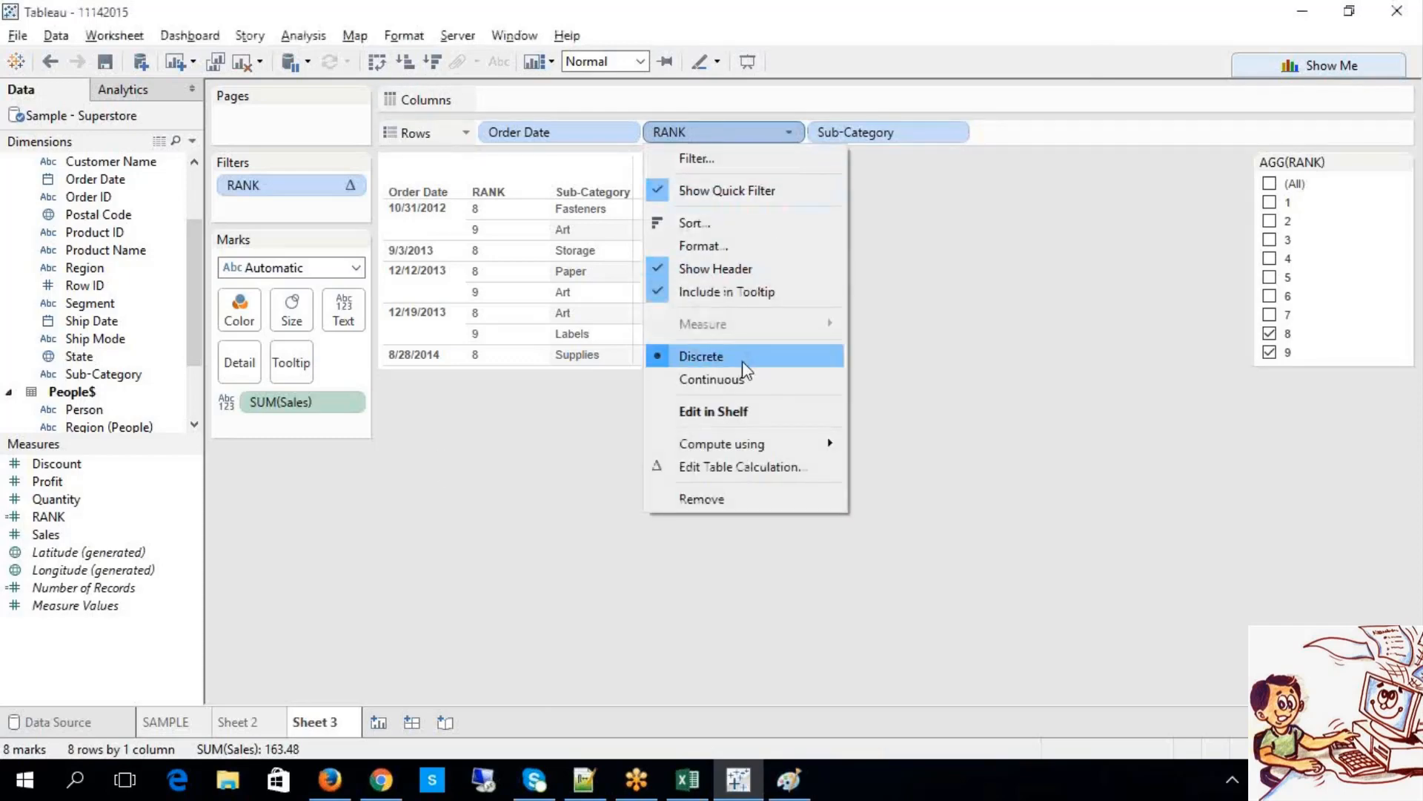
pyautogui.click(823, 556)
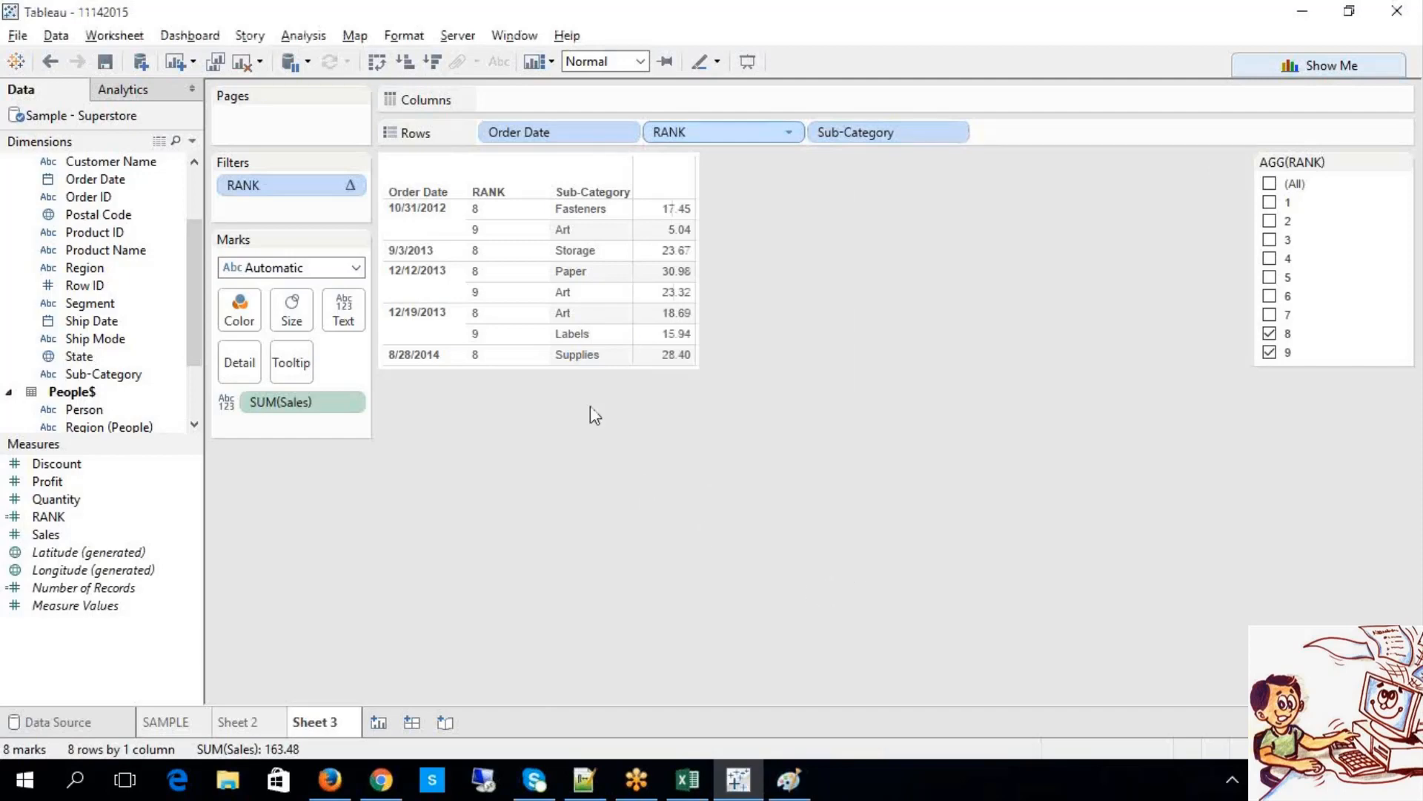
pyautogui.click(539, 275)
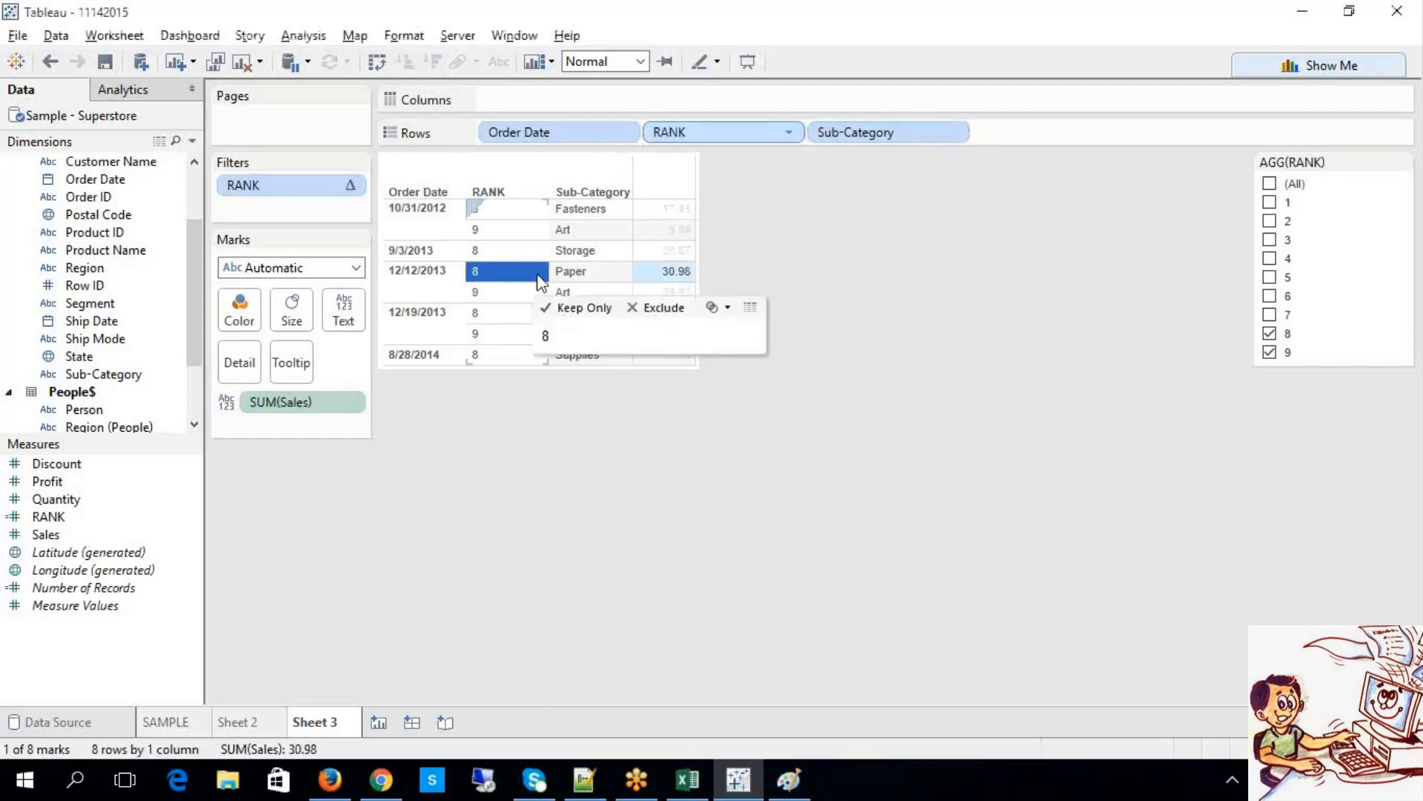
pyautogui.click(789, 131)
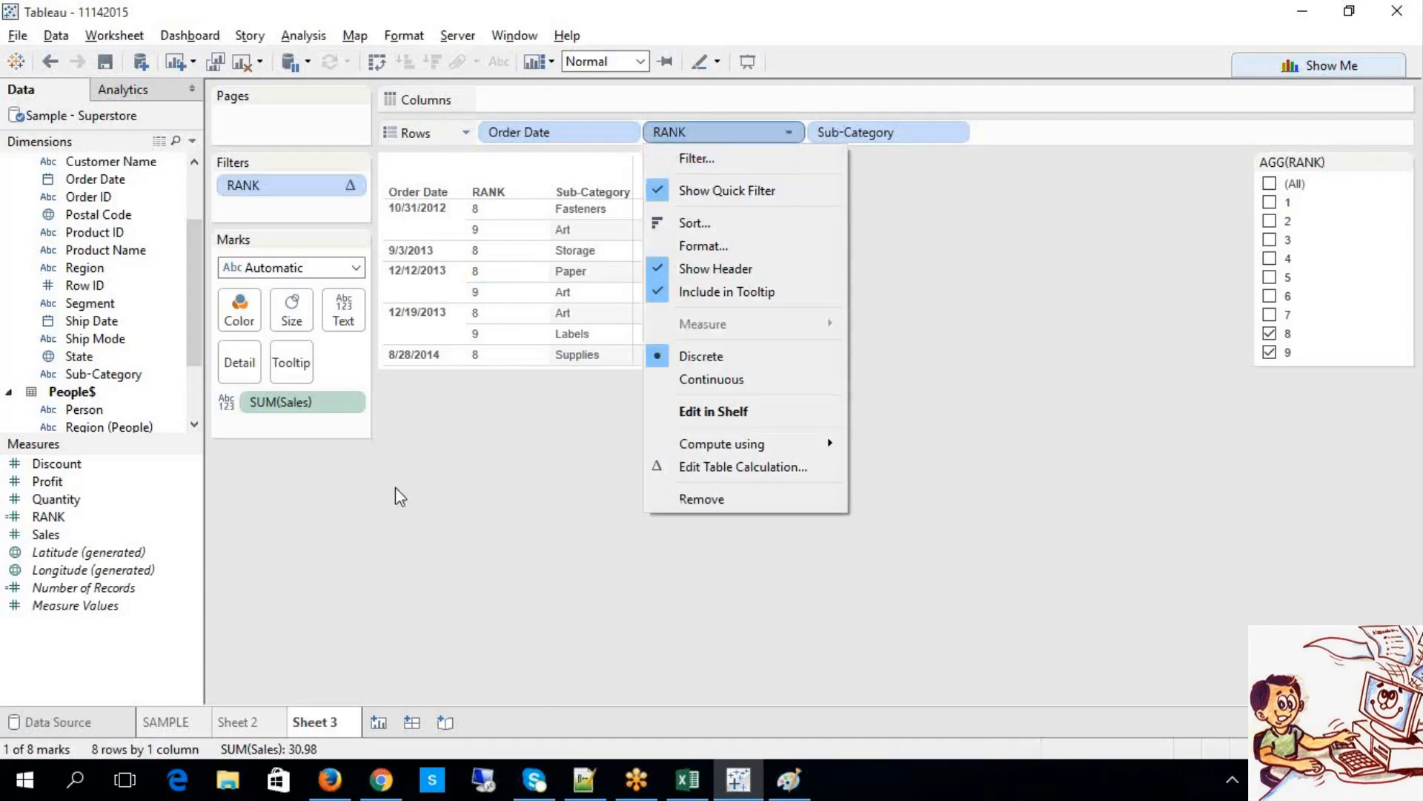
# Step: On Sheet 2, apply a Difference From table calculation to SUM(Sales), calculated along Cell
pyautogui.click(235, 722)
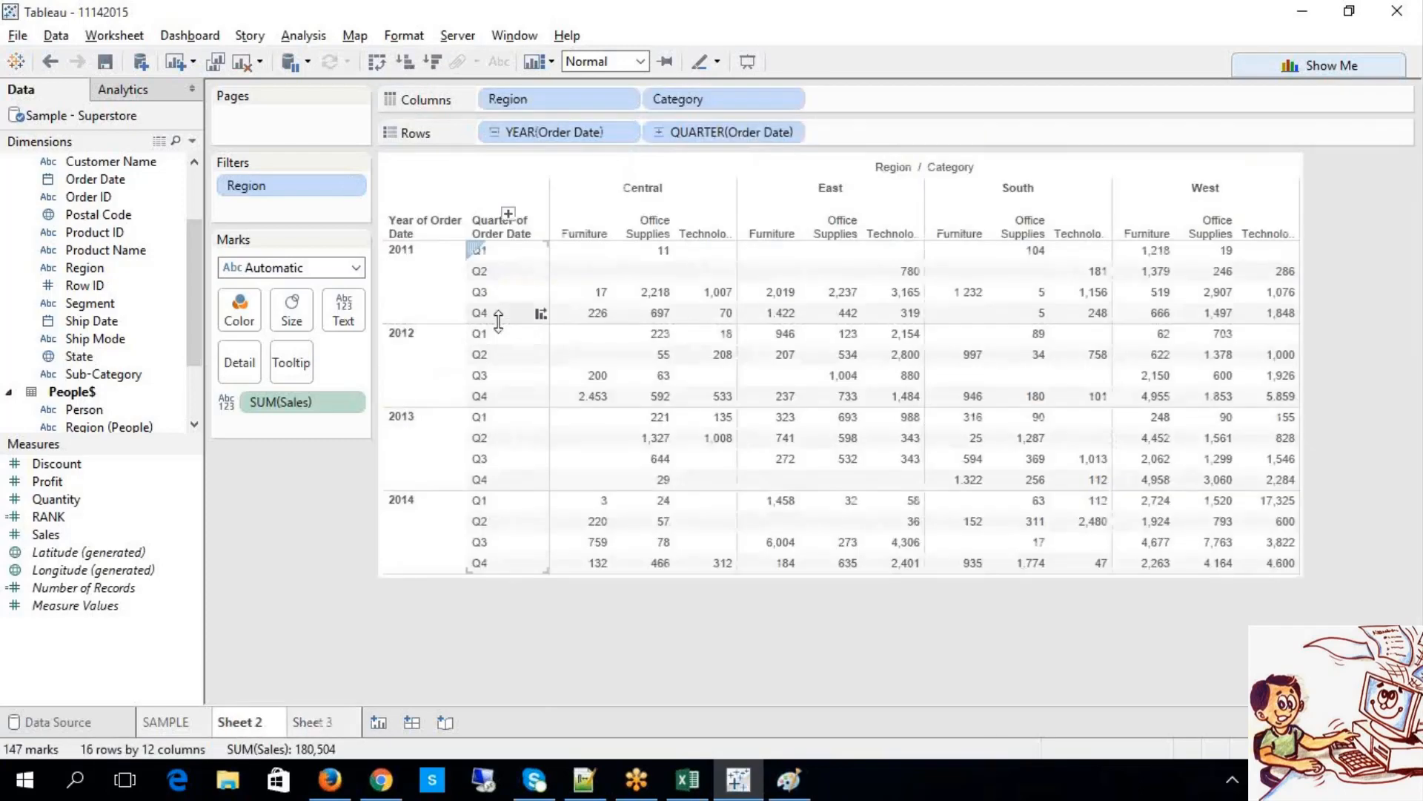
pyautogui.click(348, 403)
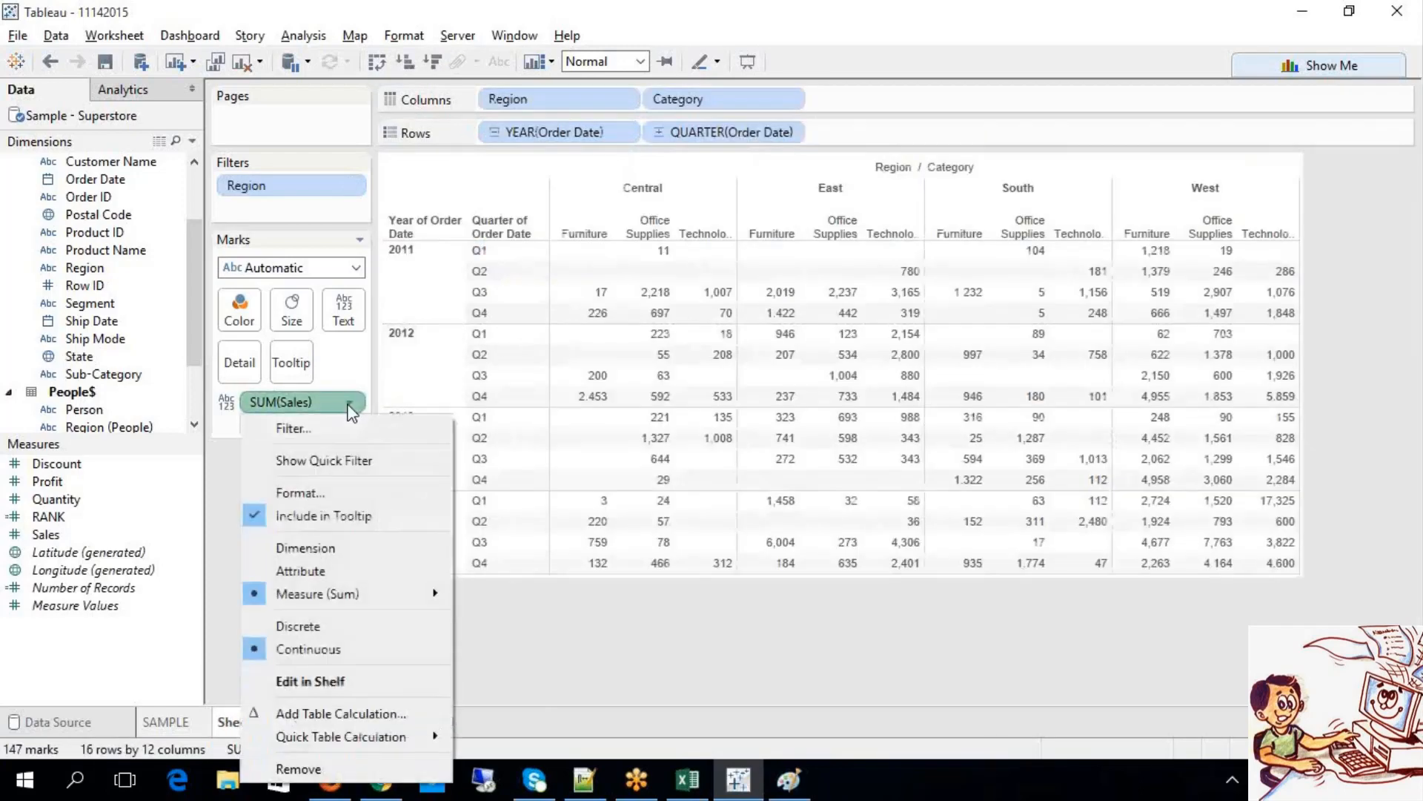
pyautogui.click(354, 716)
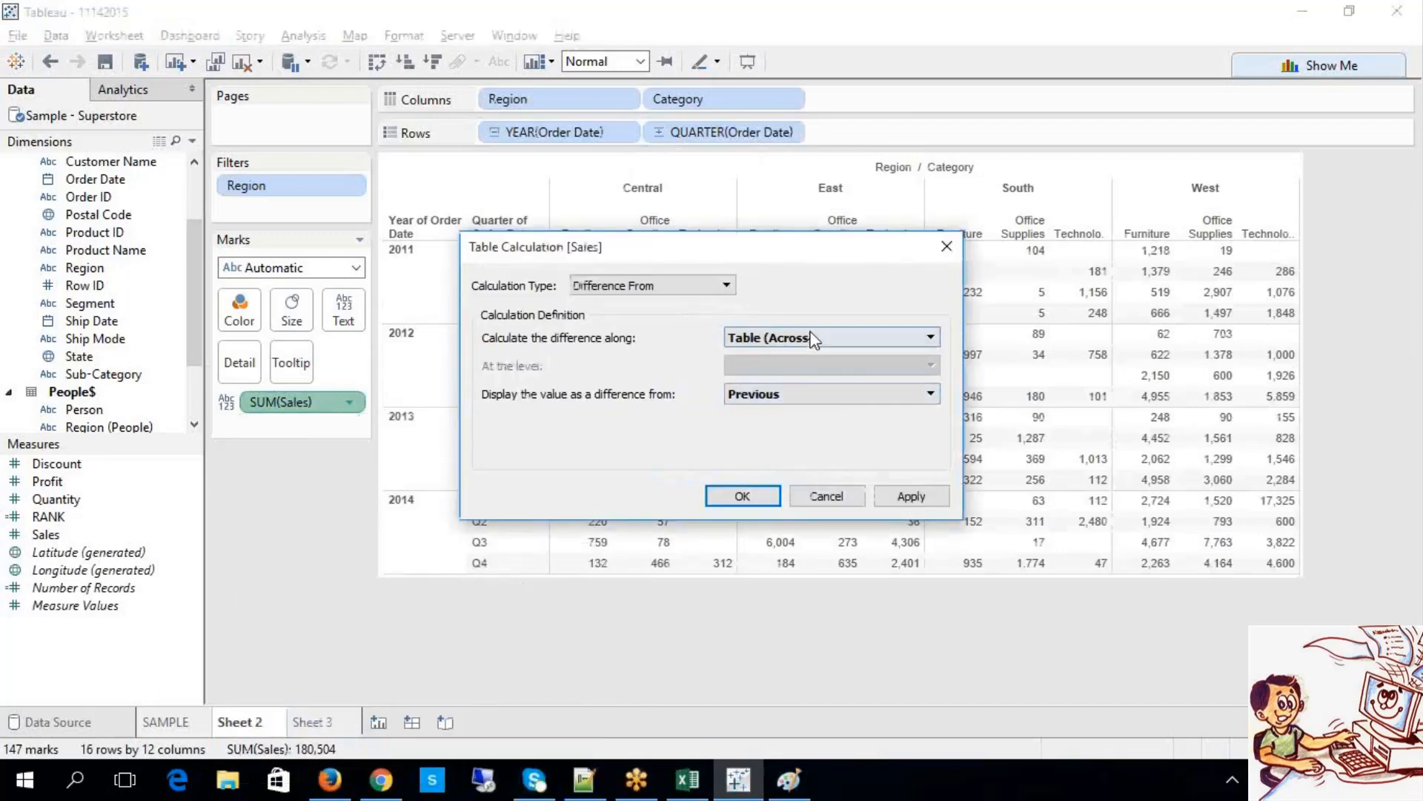
pyautogui.click(814, 339)
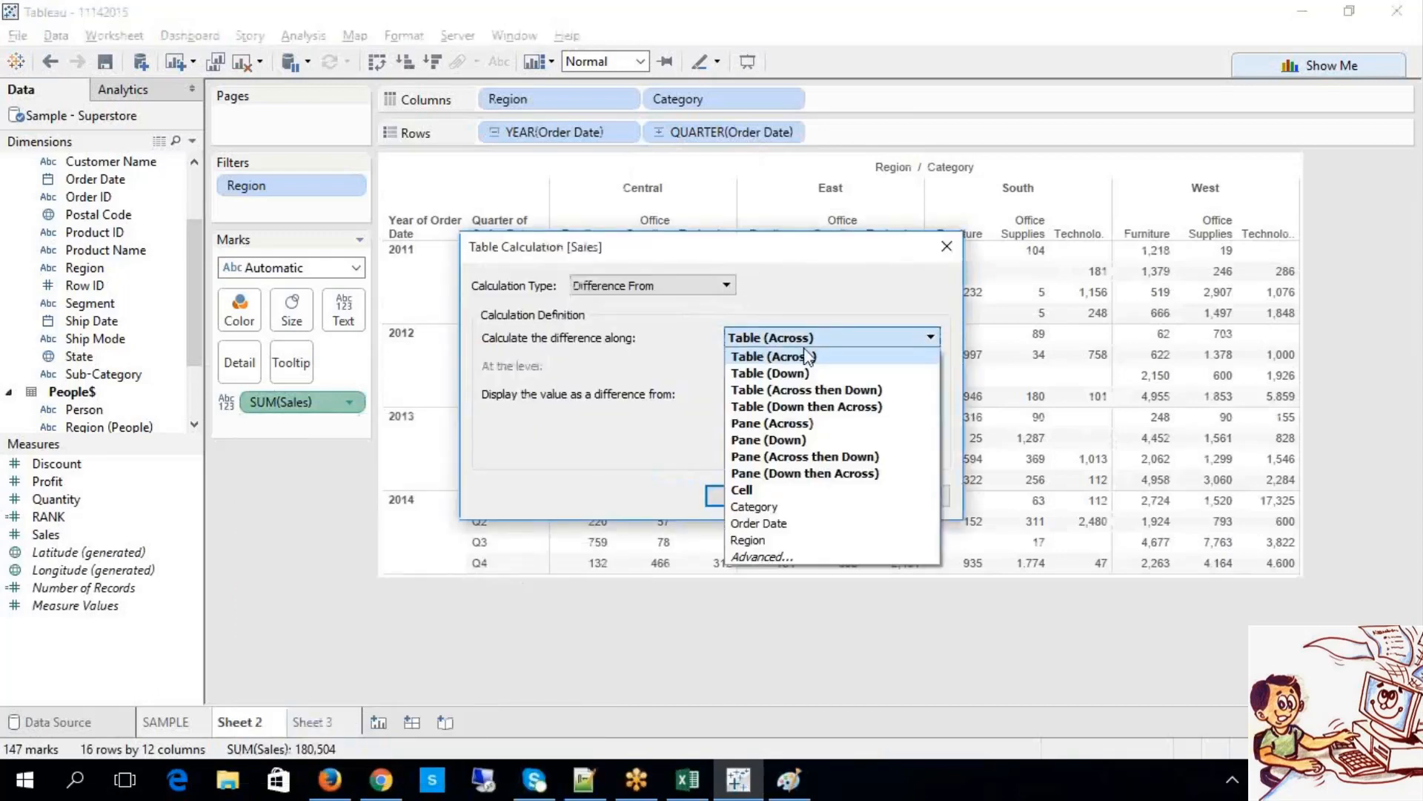
pyautogui.click(763, 490)
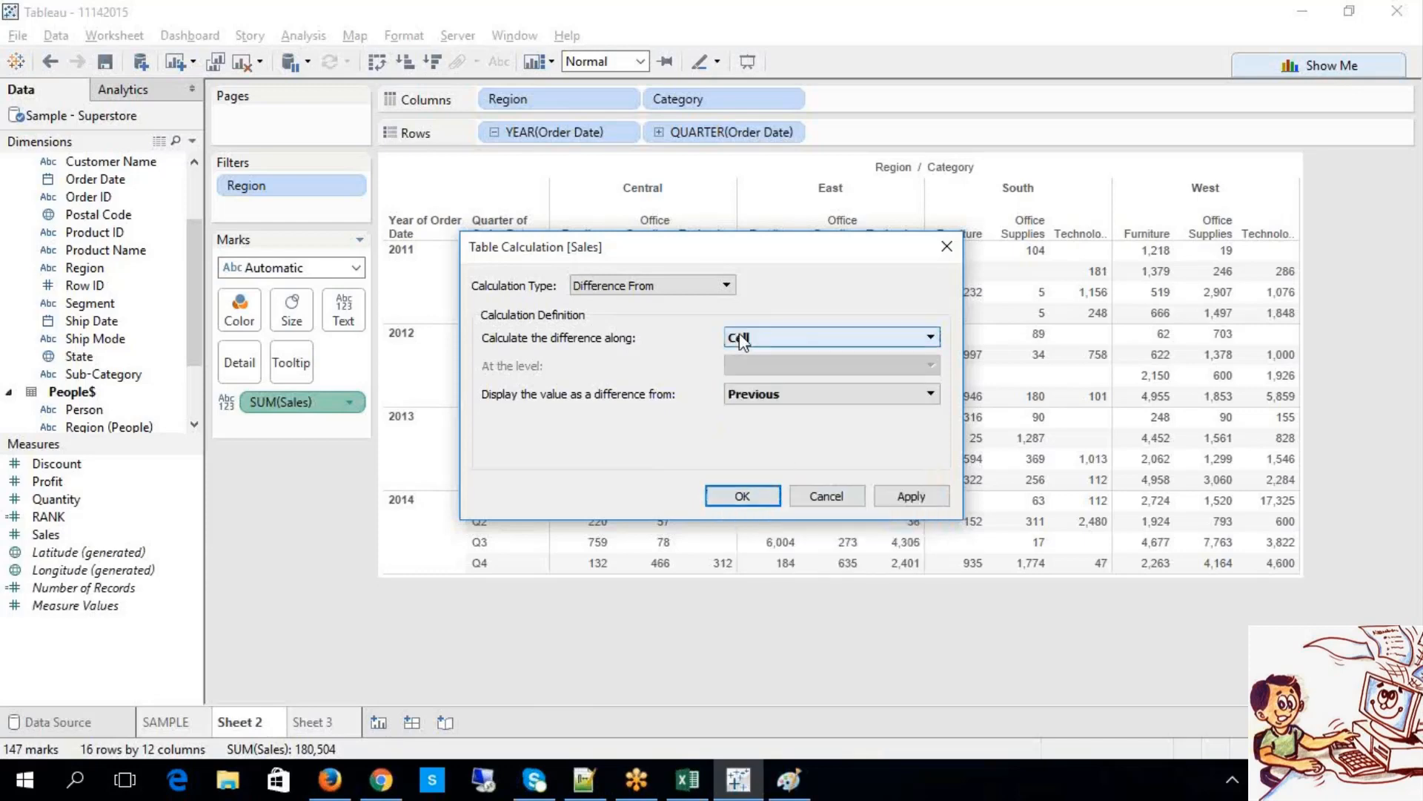
pyautogui.click(894, 497)
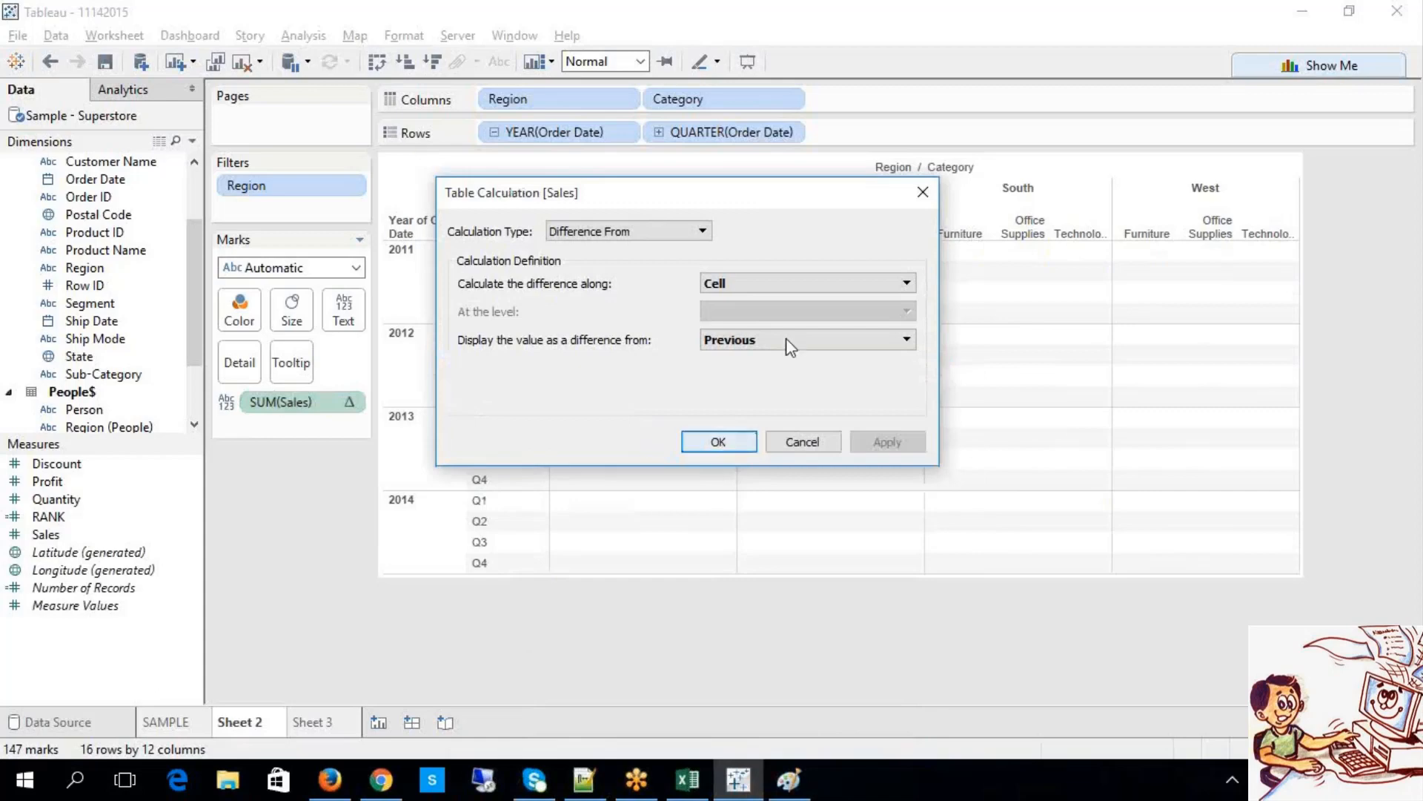
# Step: Set the table calculation to display the value as a difference from Next and accept it
pyautogui.click(789, 340)
pyautogui.click(776, 376)
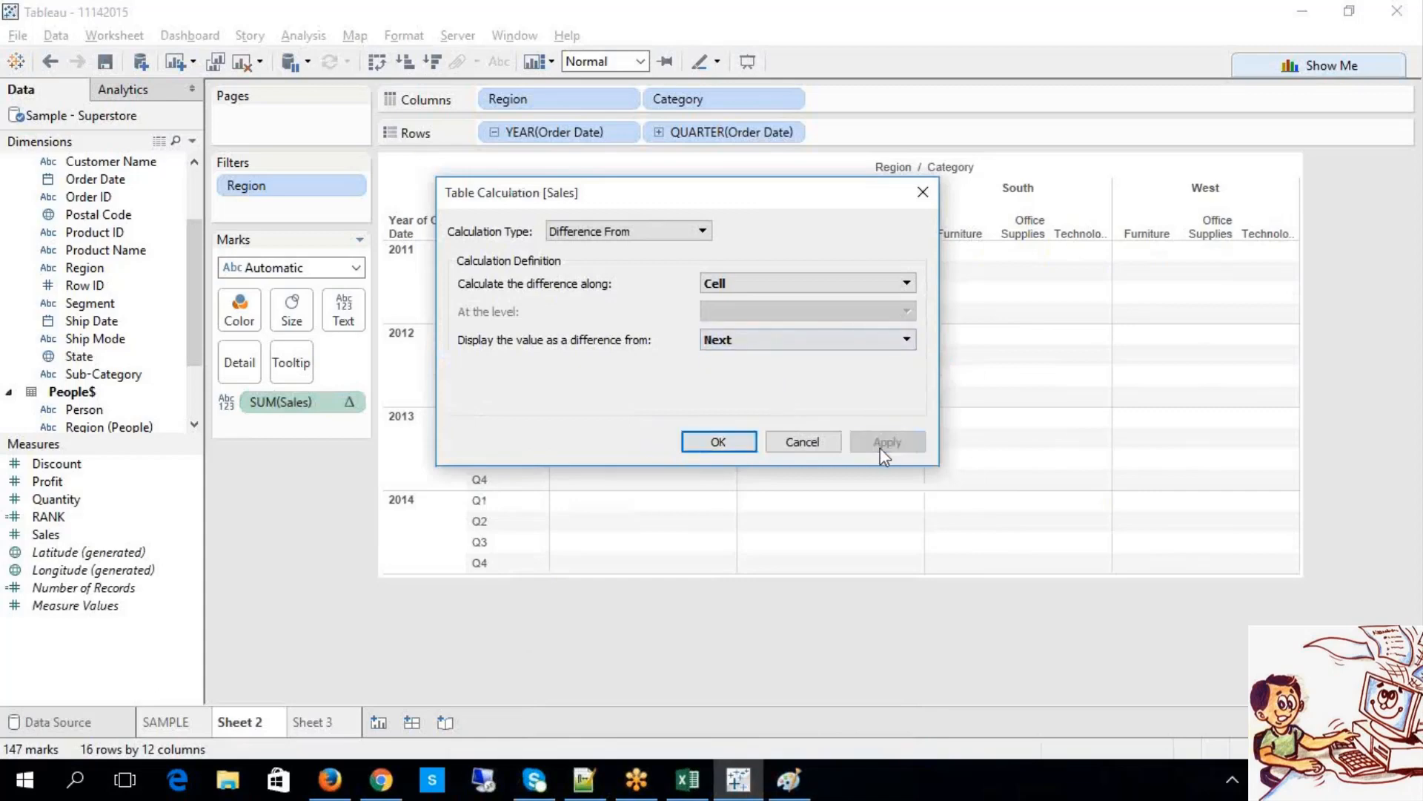
pyautogui.click(723, 442)
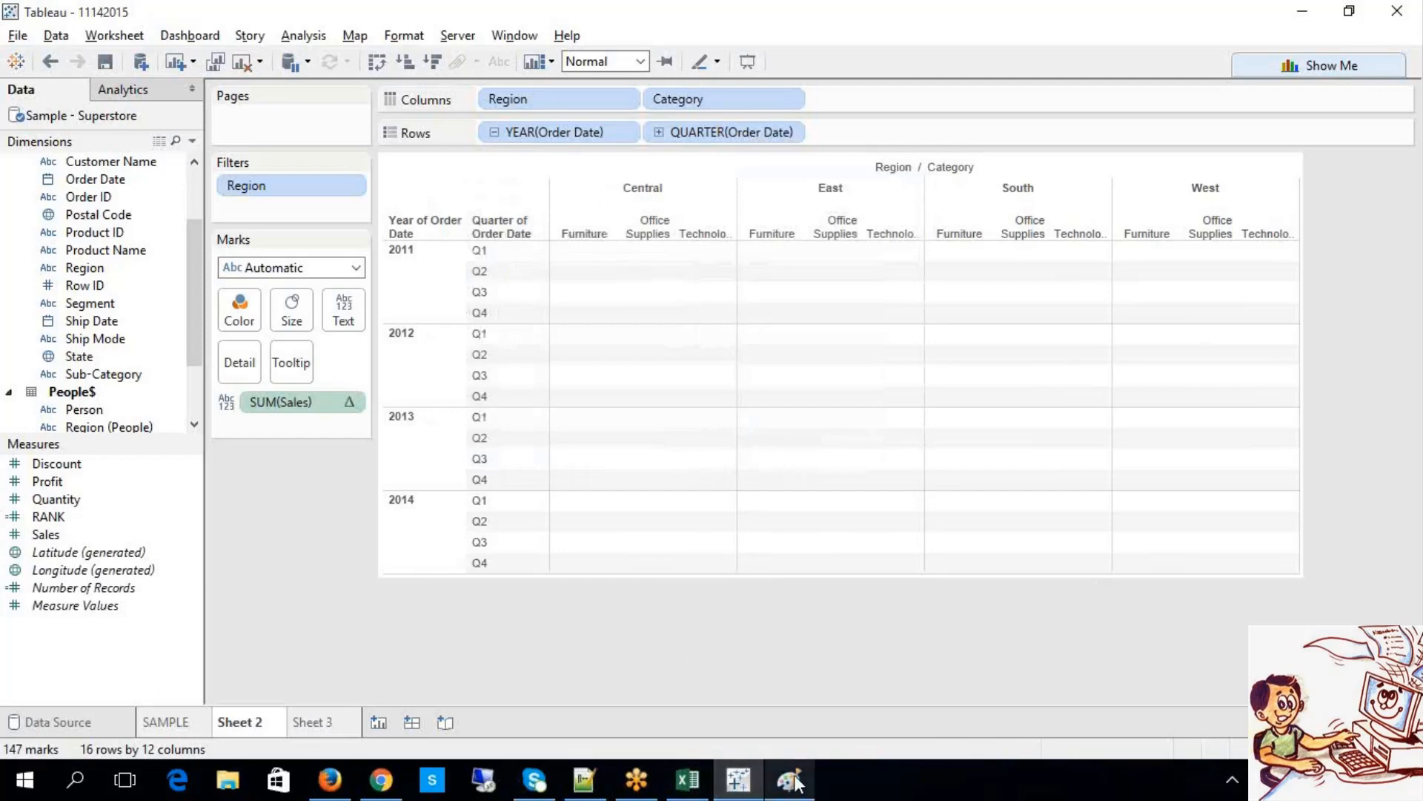
# Step: Switch to Paint to examine the boxed single cell in the annotated sales table, and check the Excel notes
pyautogui.moveTo(789, 779)
pyautogui.click(826, 683)
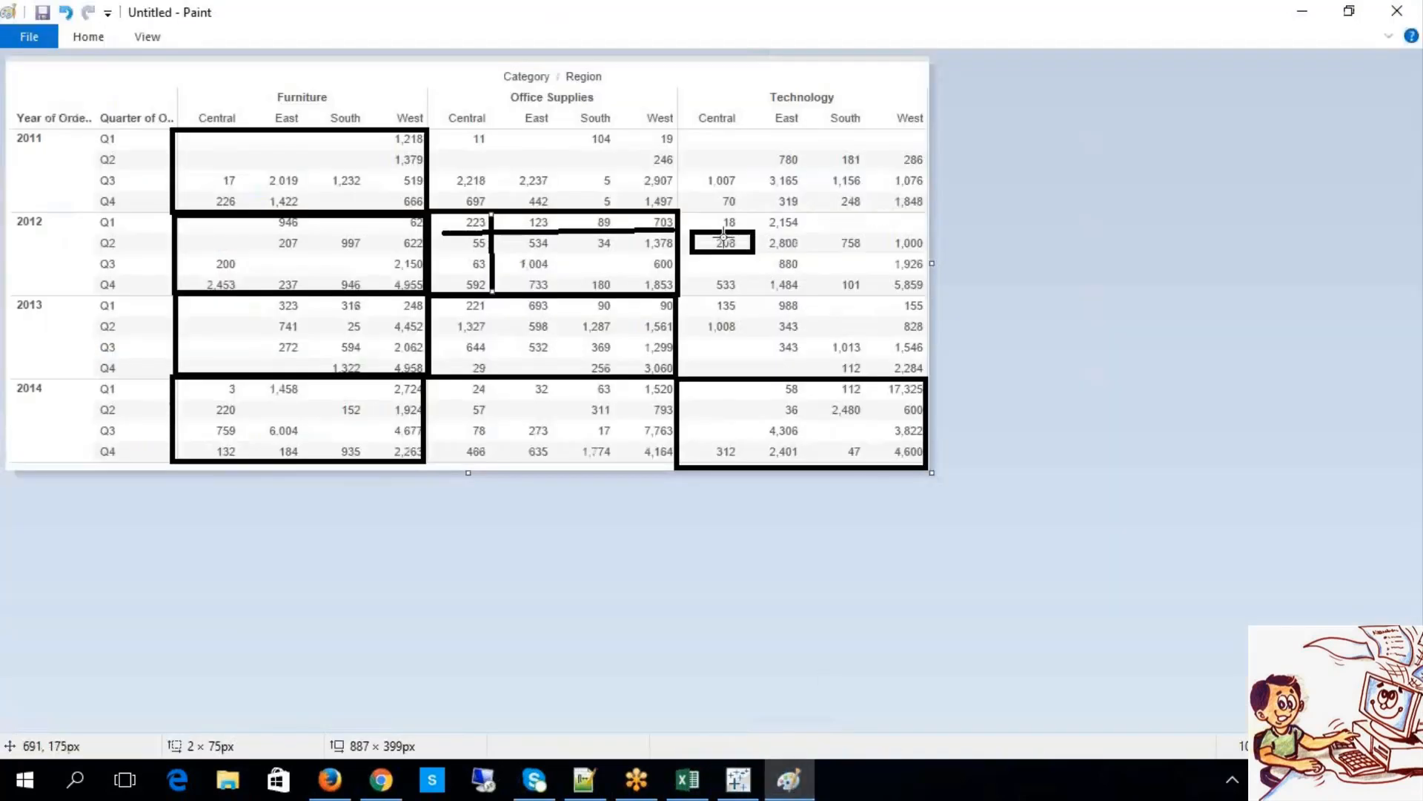
pyautogui.moveTo(766, 232)
pyautogui.mouseDown()
pyautogui.moveTo(798, 244)
pyautogui.moveTo(764, 237)
pyautogui.mouseUp()
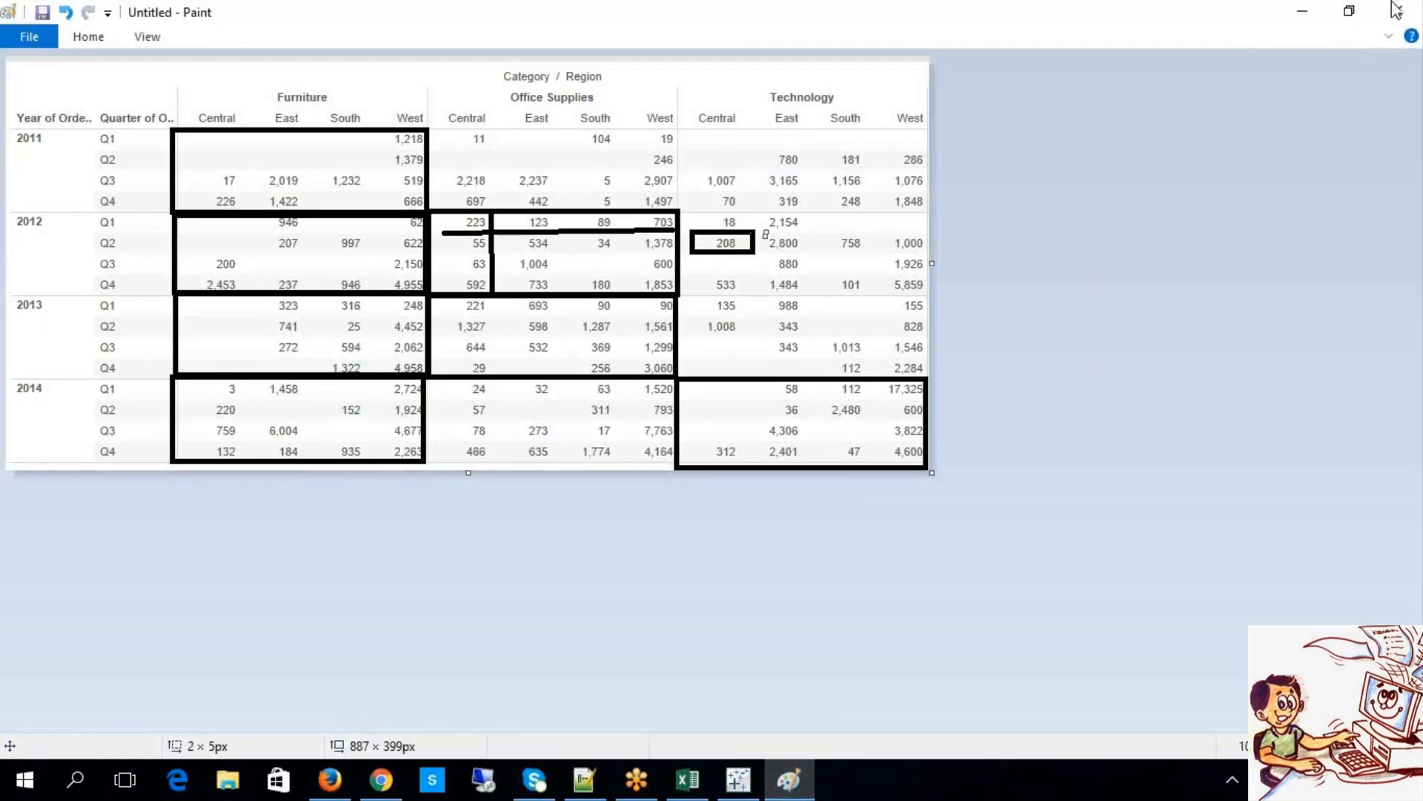
pyautogui.click(1150, 33)
pyautogui.click(688, 780)
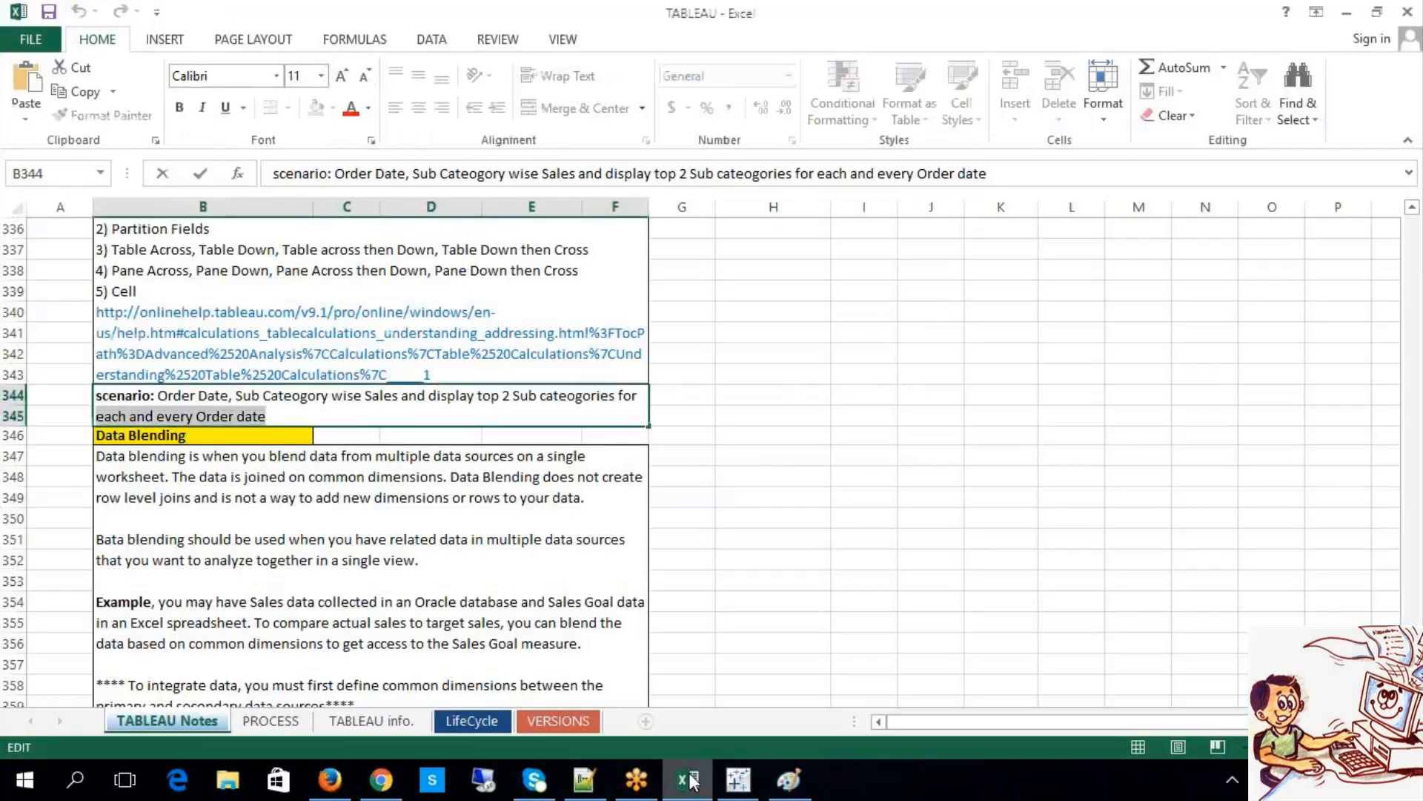
pyautogui.click(826, 576)
pyautogui.click(697, 780)
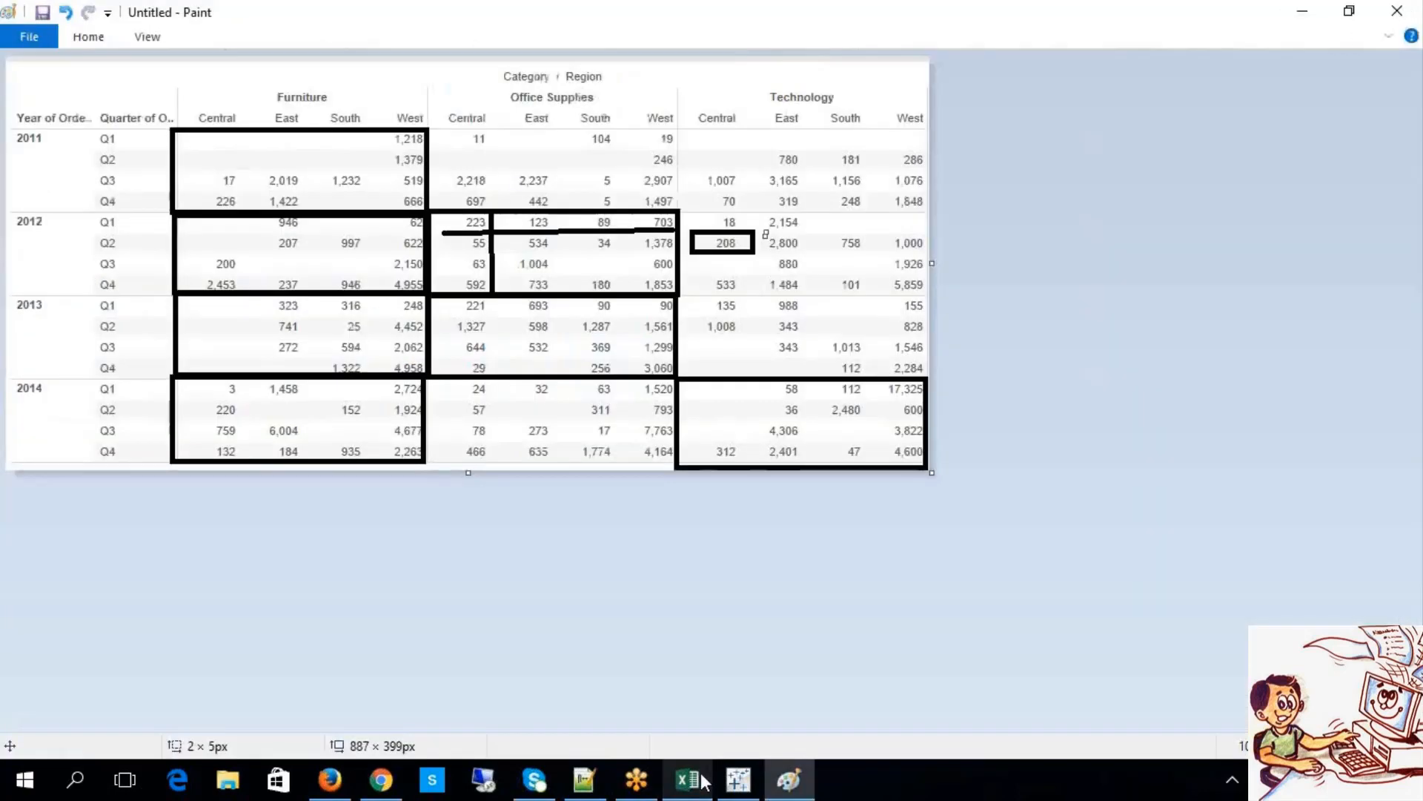
# Step: Return to Tableau and clear the table calculation from SUM(Sales) on Sheet 2
pyautogui.click(738, 779)
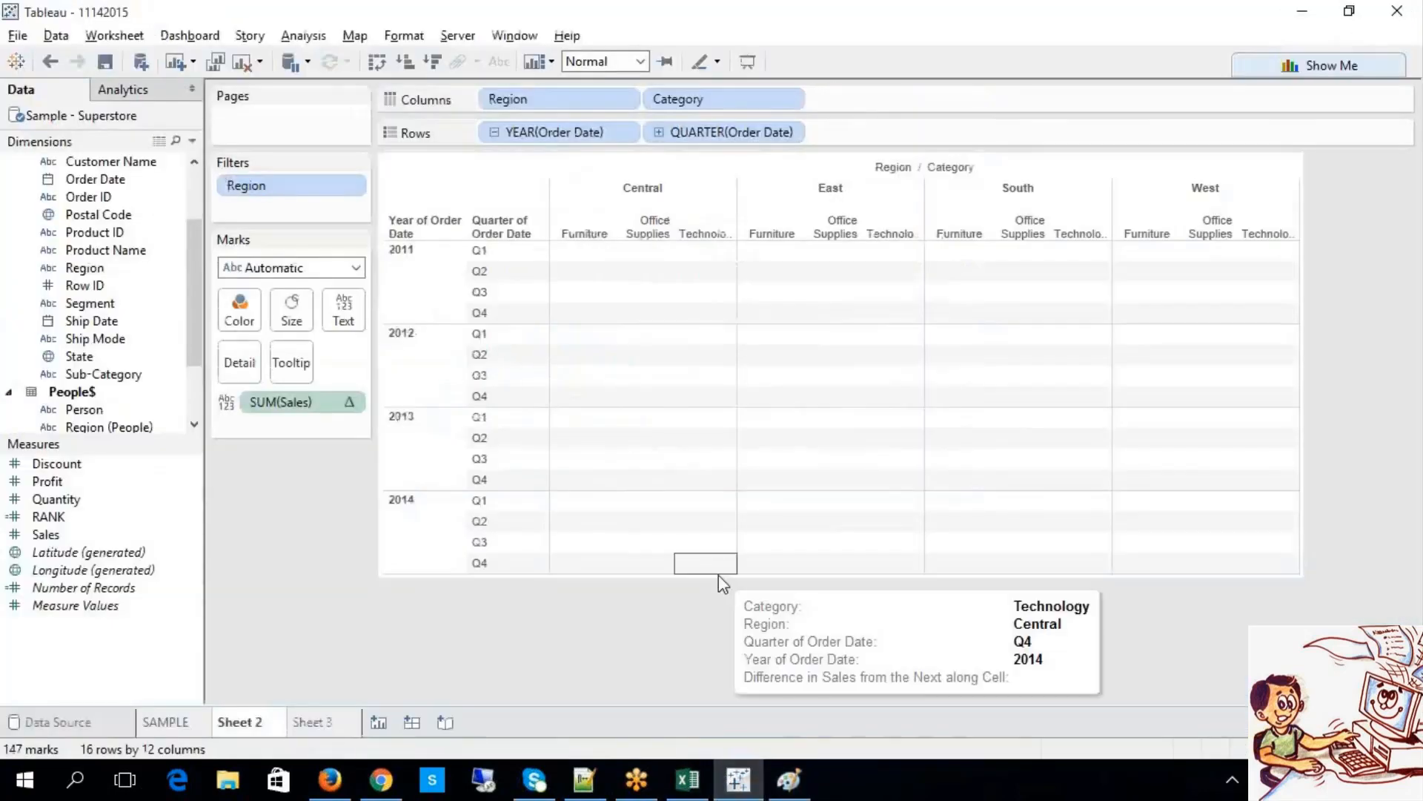
pyautogui.click(348, 406)
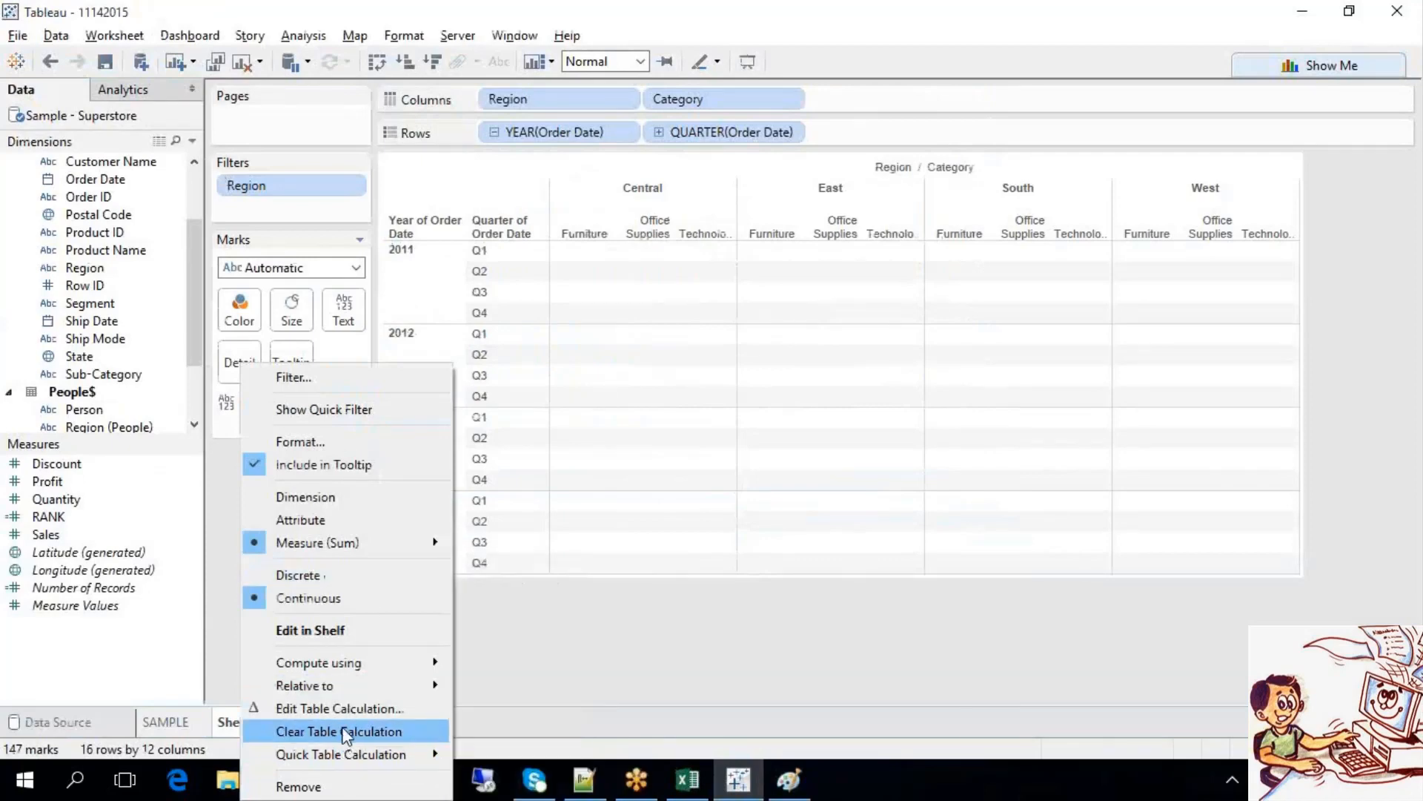
pyautogui.click(345, 732)
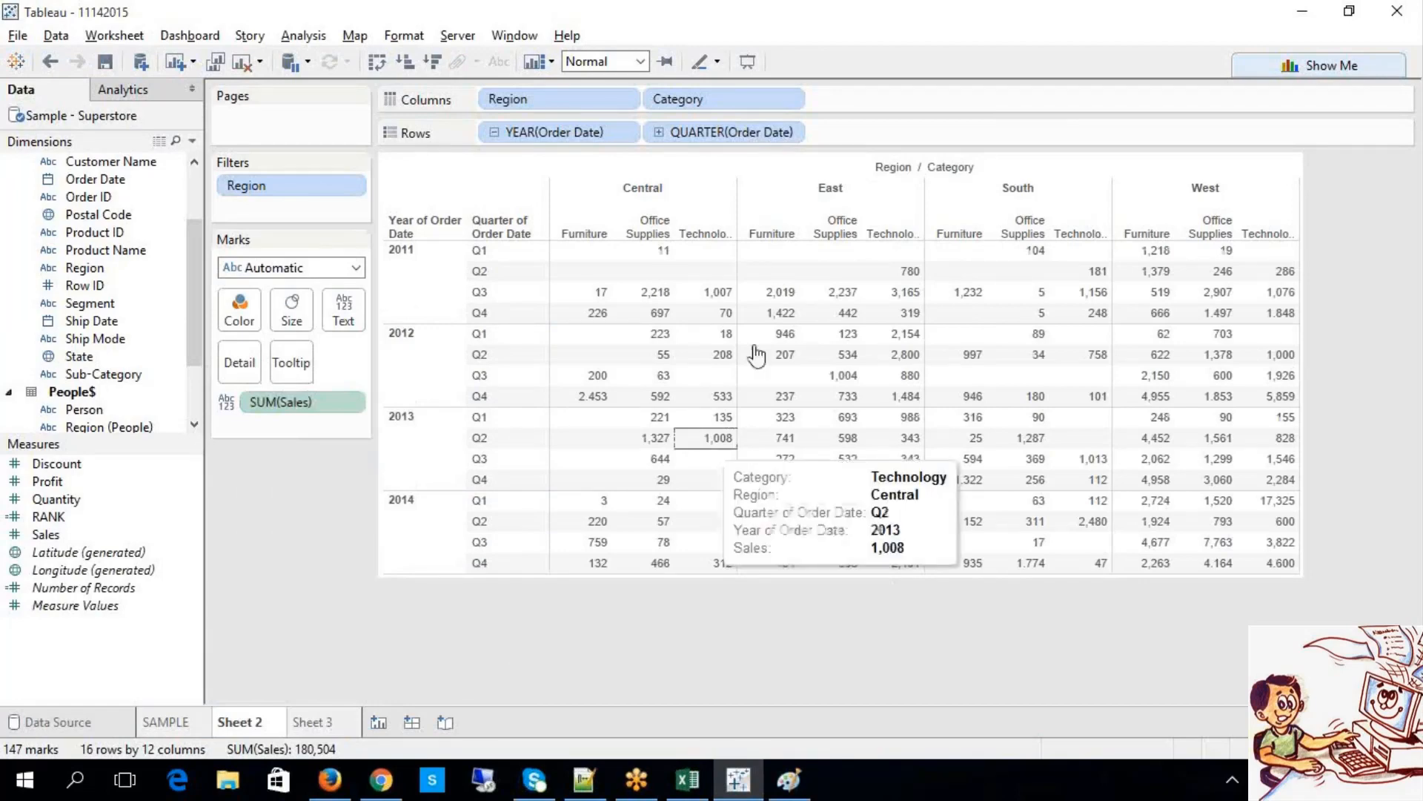
pyautogui.moveTo(671, 293)
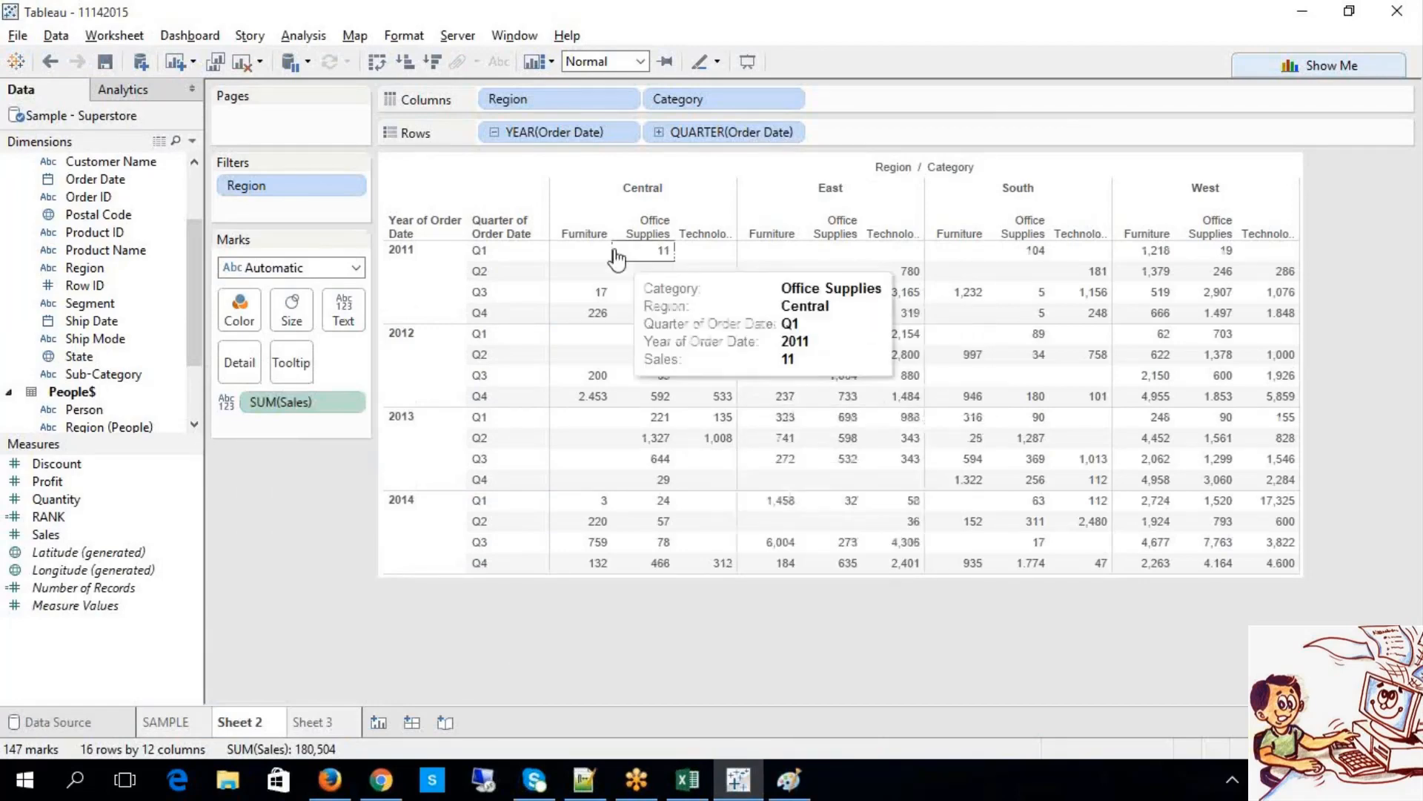
pyautogui.moveTo(619, 321)
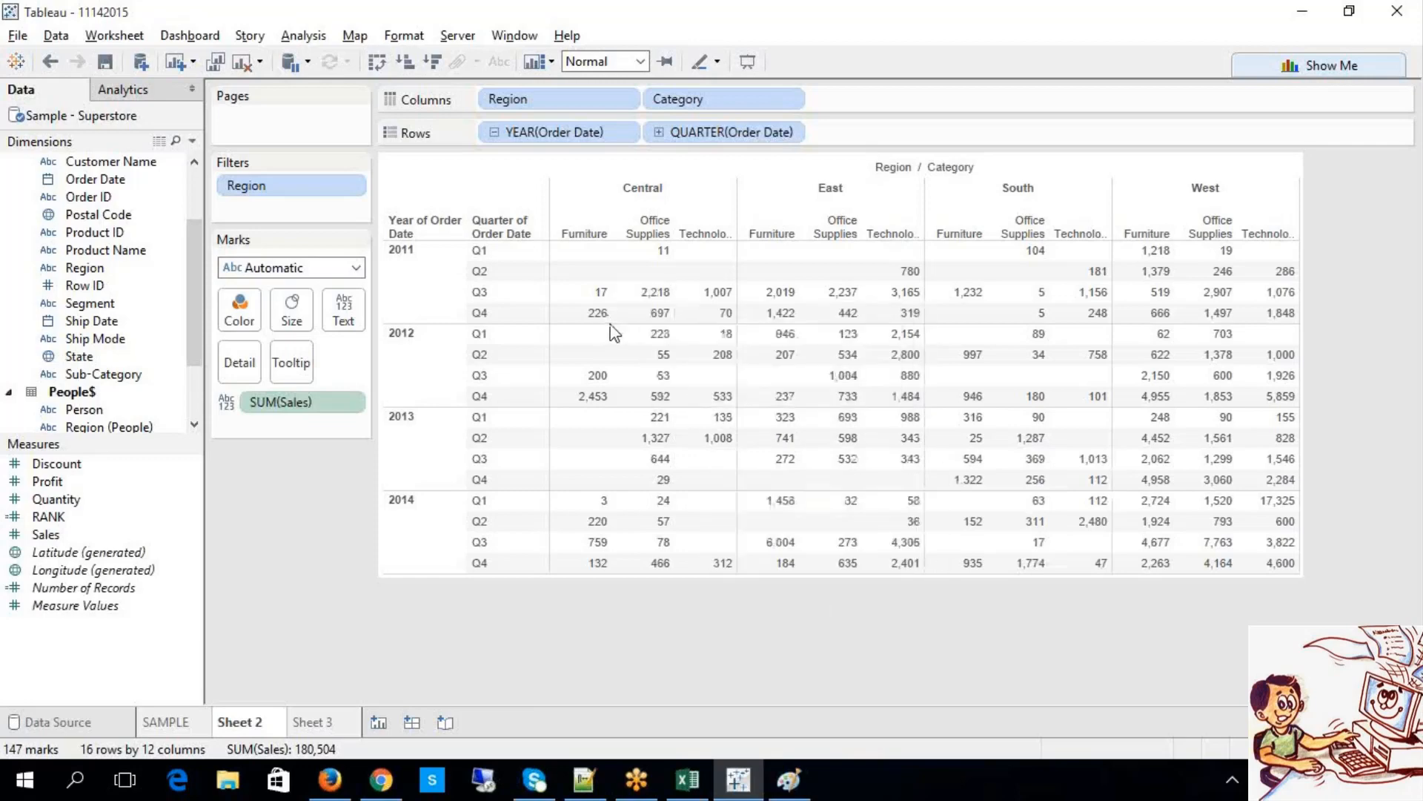
pyautogui.moveTo(686, 337)
pyautogui.moveTo(653, 575)
pyautogui.click(1146, 24)
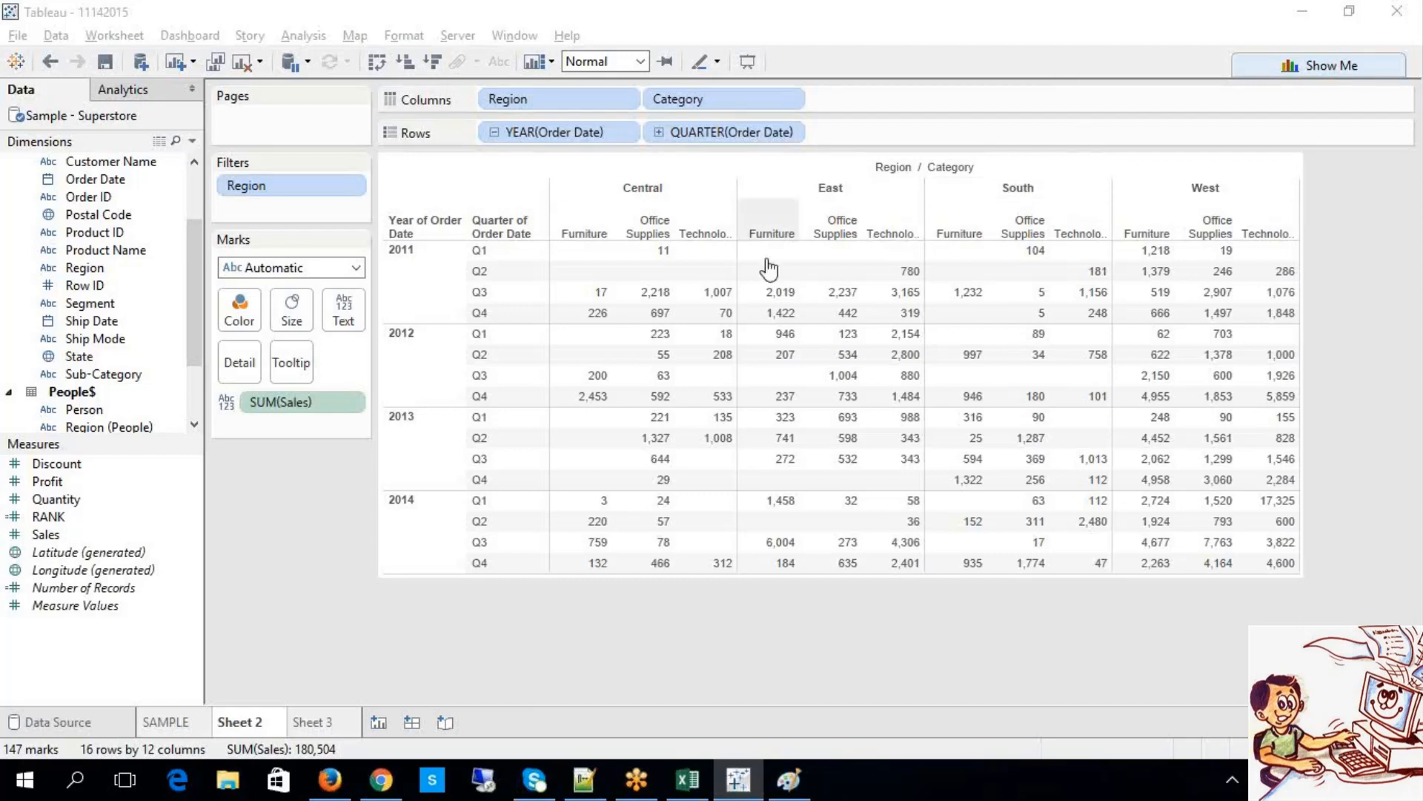
# Step: Revisit Sheet 3, switch to the Excel notes and read through the Data Blending section
pyautogui.click(330, 726)
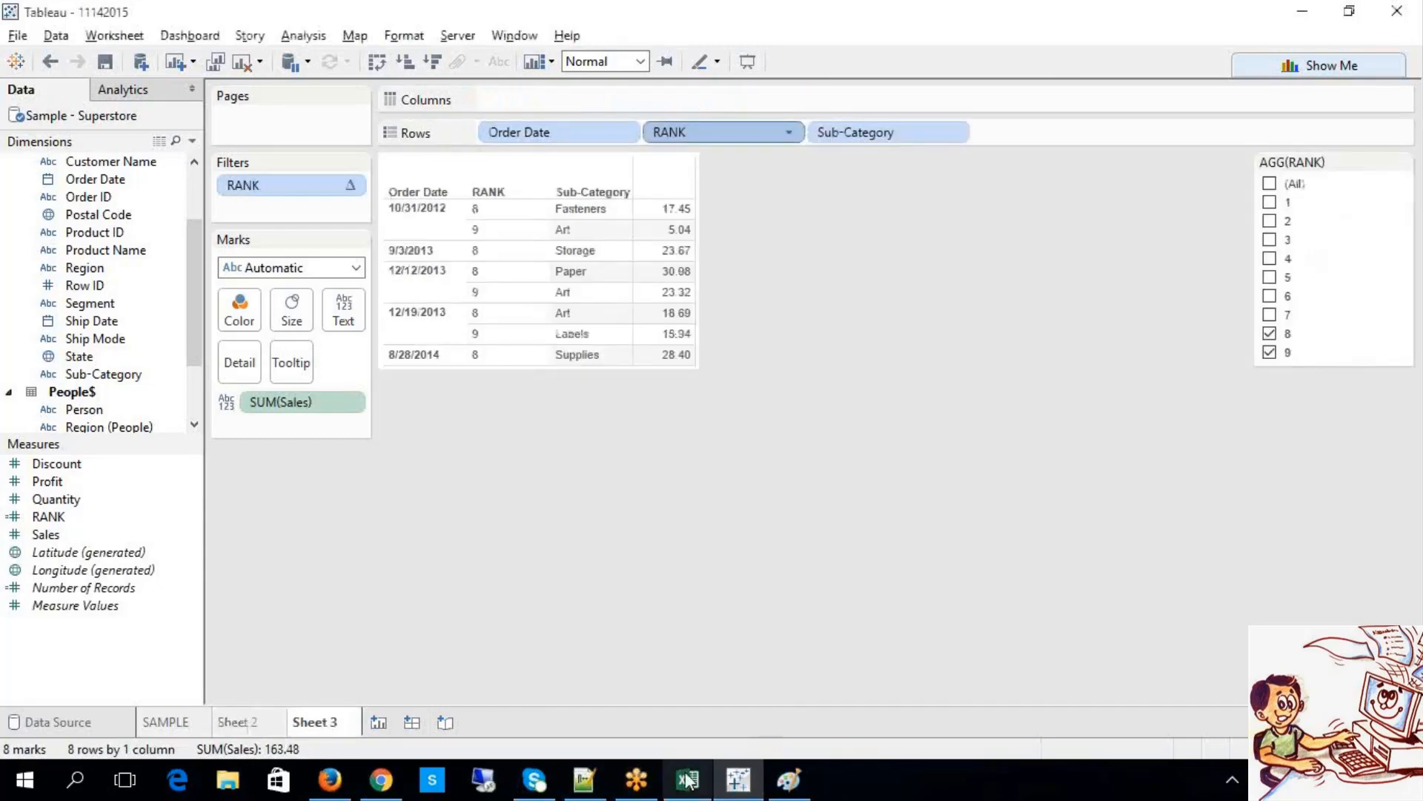
pyautogui.click(686, 784)
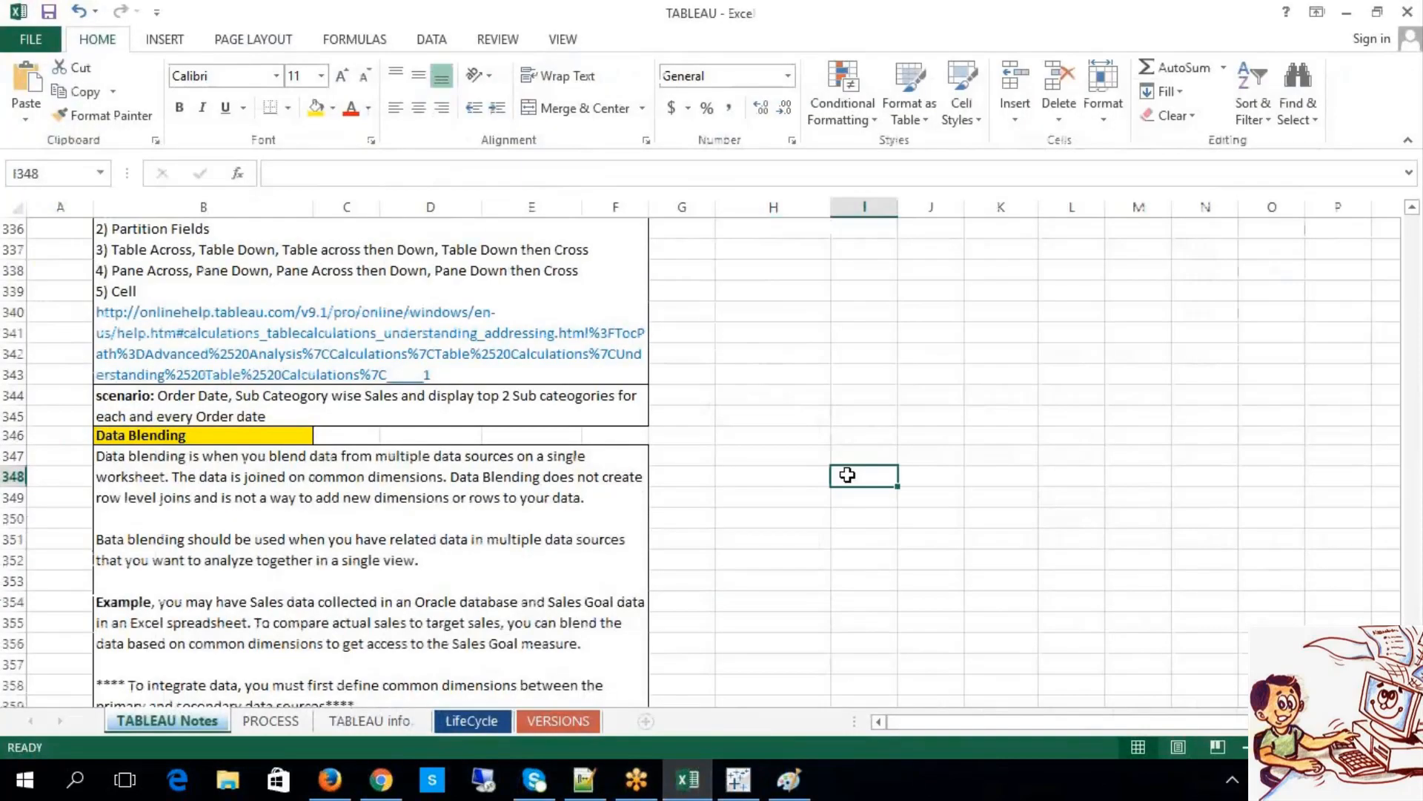
pyautogui.scroll(-3, 848, 475)
pyautogui.scroll(-2, 847, 474)
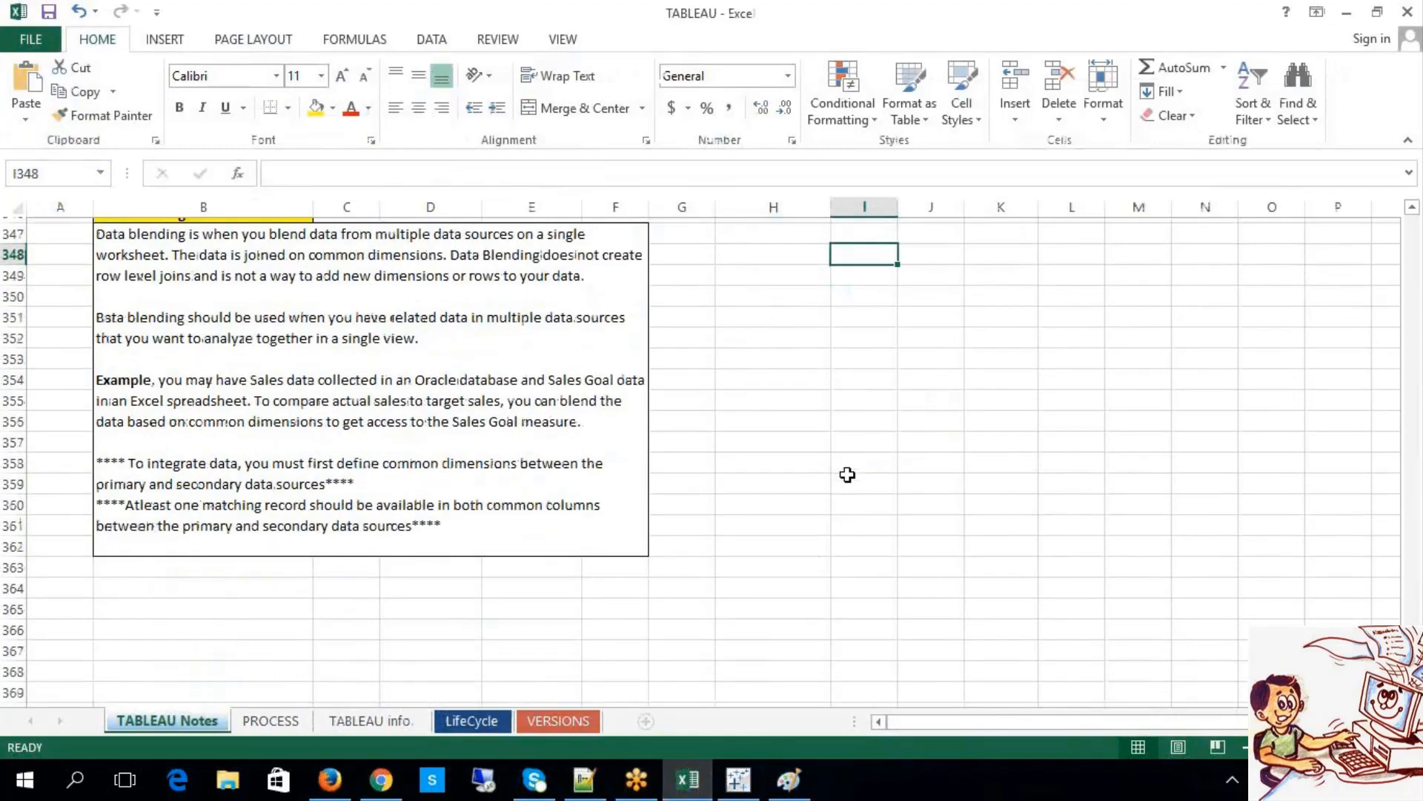
pyautogui.scroll(1, 848, 474)
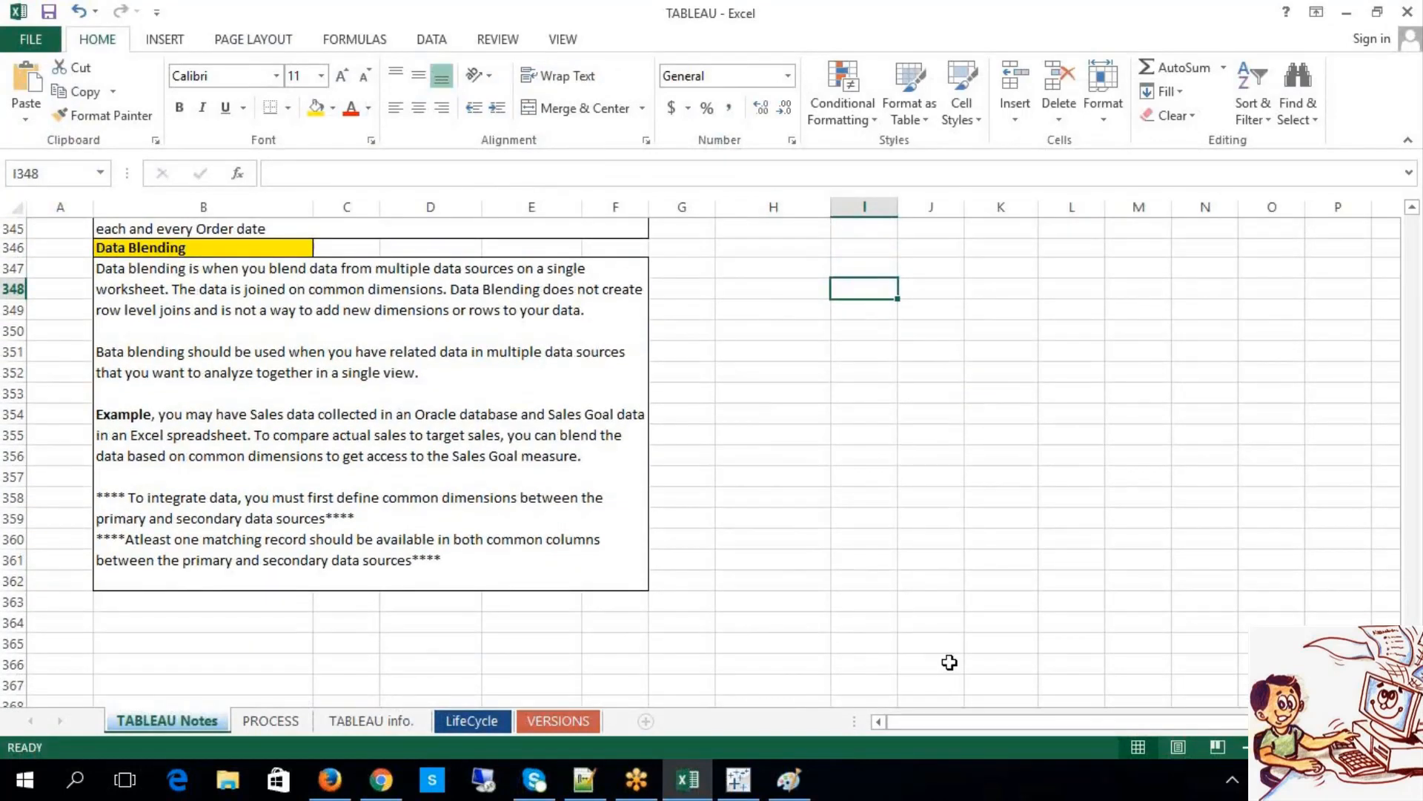
pyautogui.scroll(-1, 847, 475)
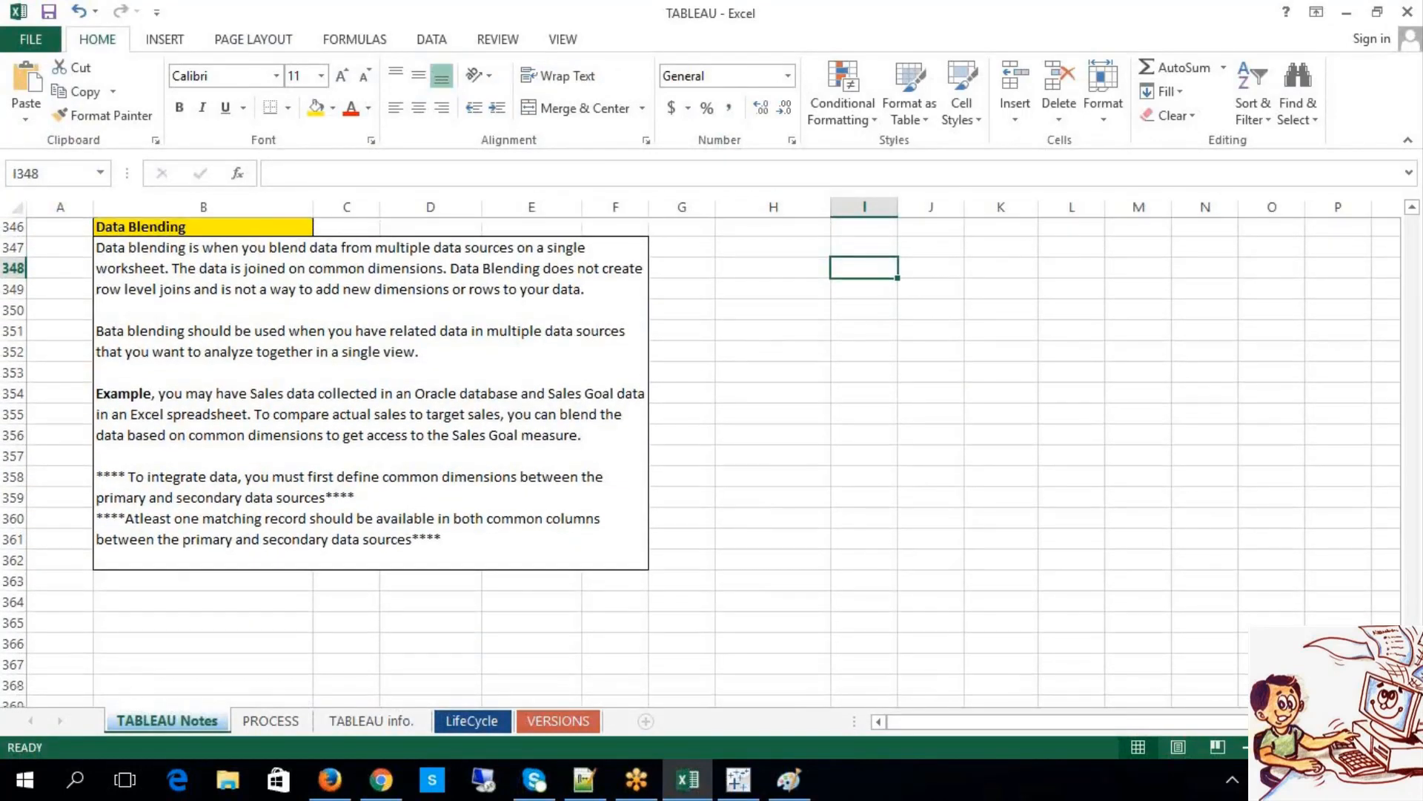
# Step: Fetch the two dashboard pictures from the DEMO folder on the desktop and place them in columns L to N beside the Data Blending notes
pyautogui.click(165, 43)
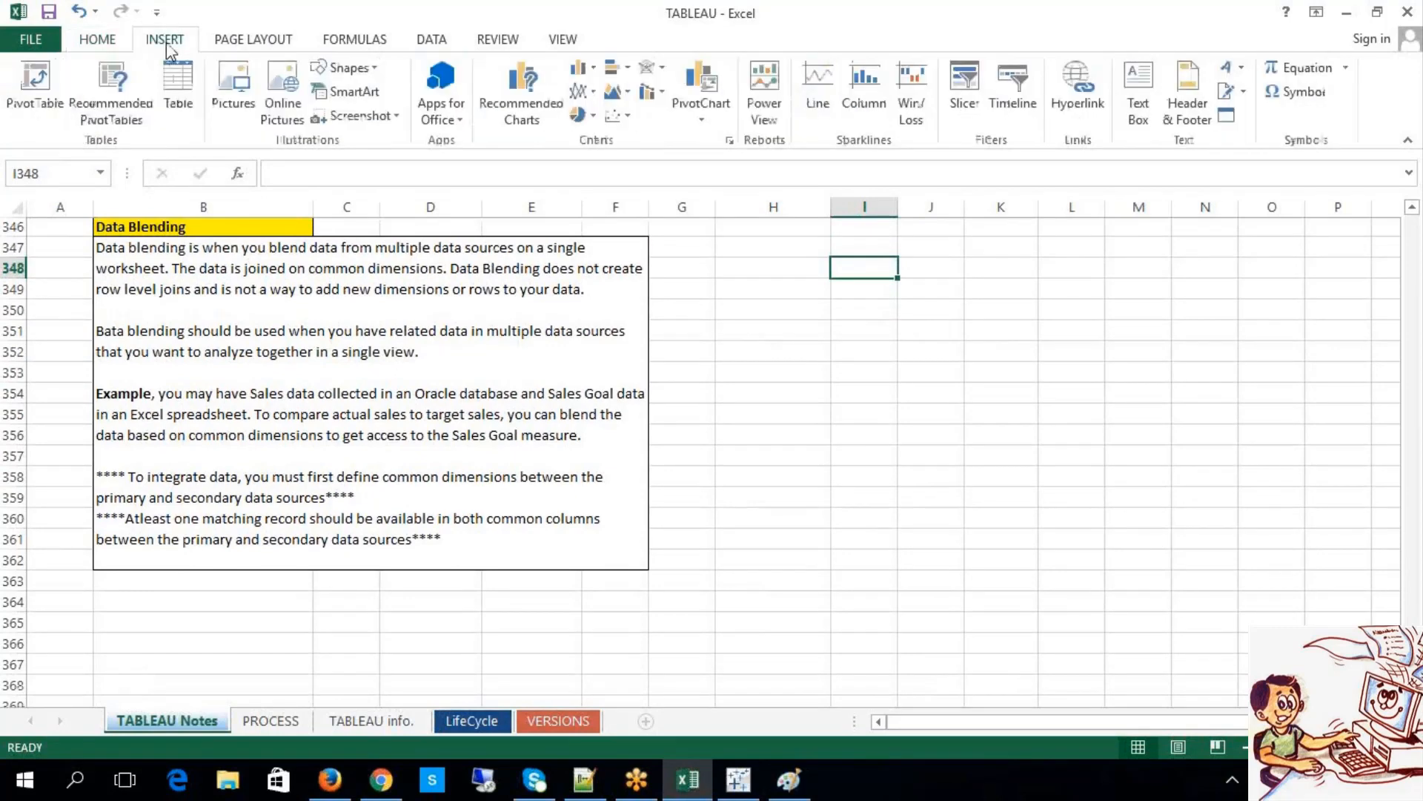
pyautogui.click(381, 71)
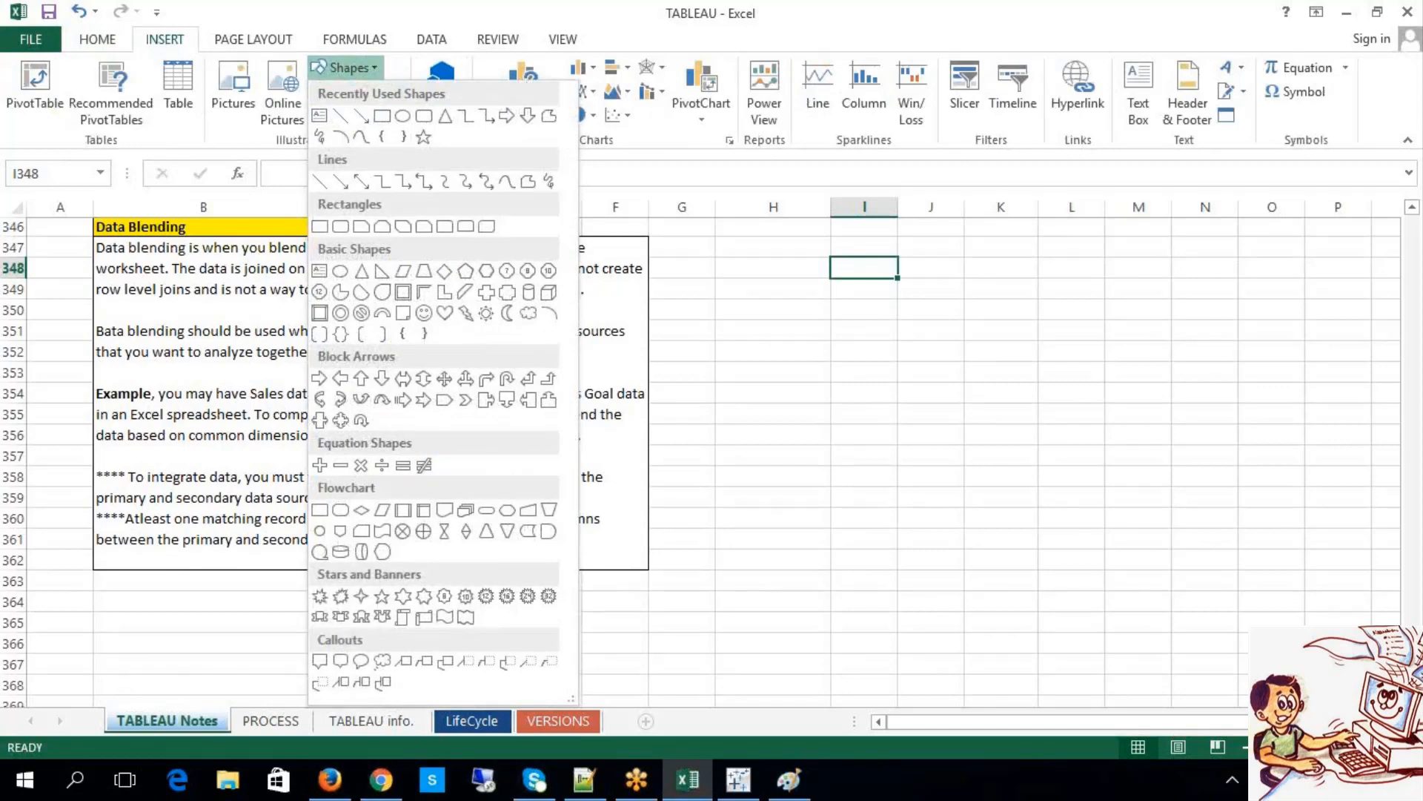
pyautogui.click(1421, 791)
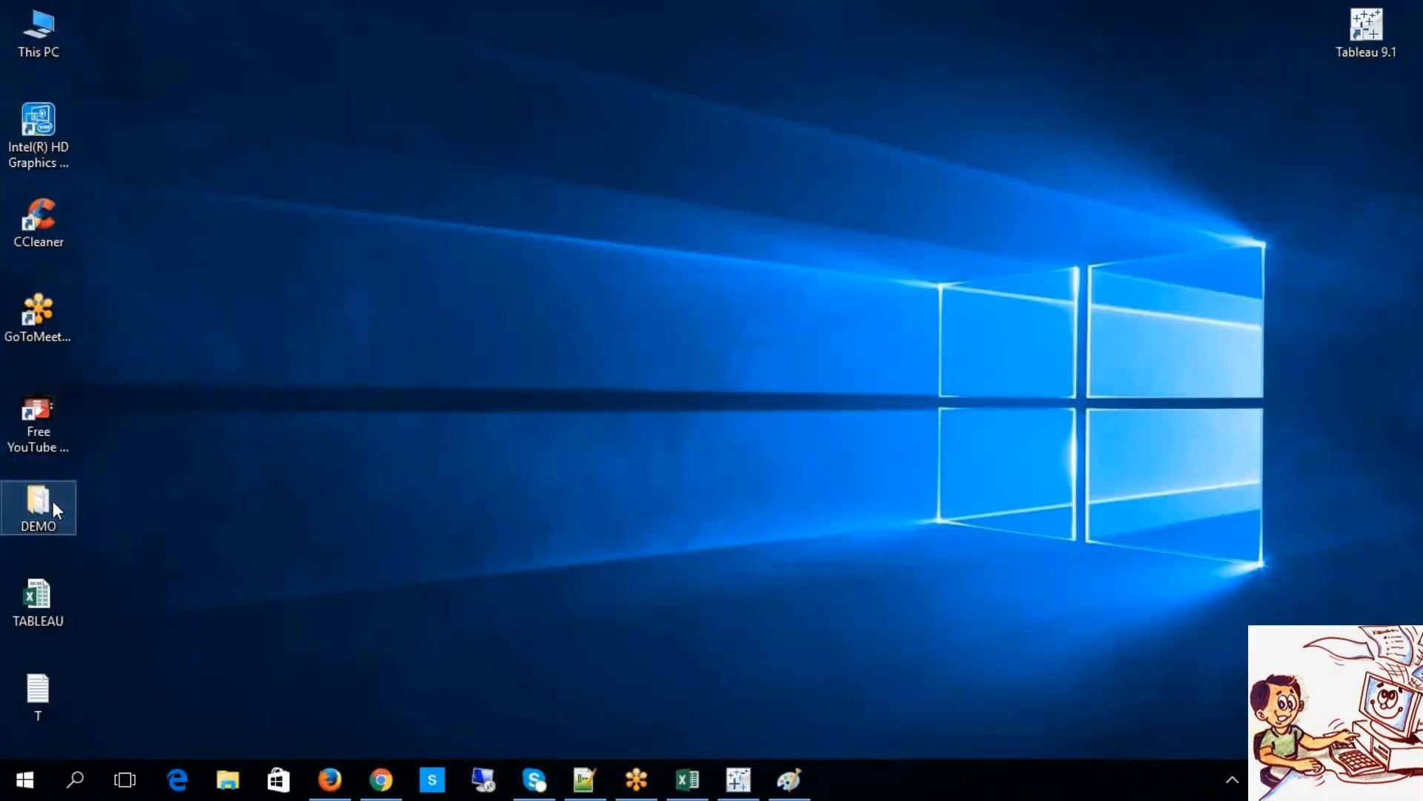
pyautogui.doubleClick(53, 504)
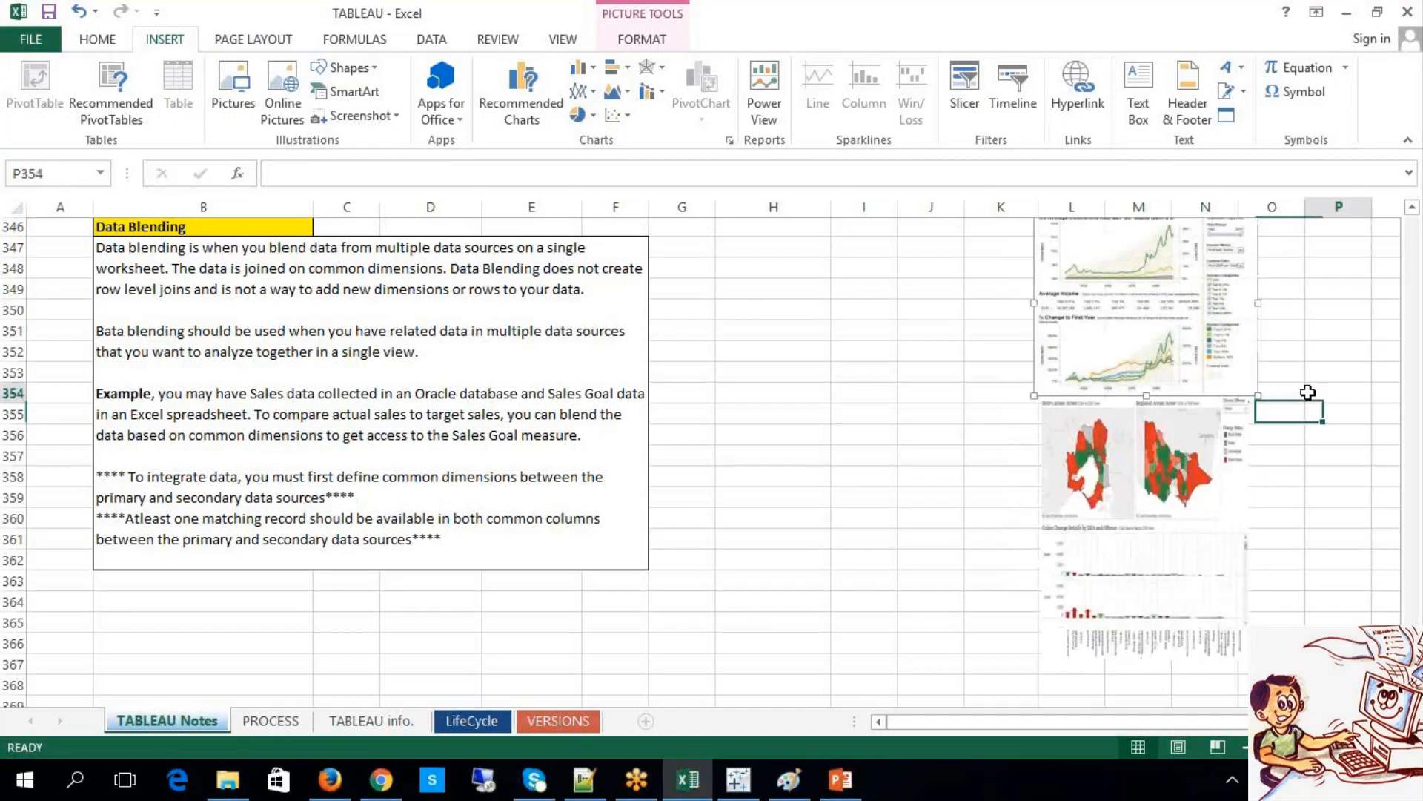
pyautogui.click(1308, 393)
pyautogui.scroll(2, 1312, 397)
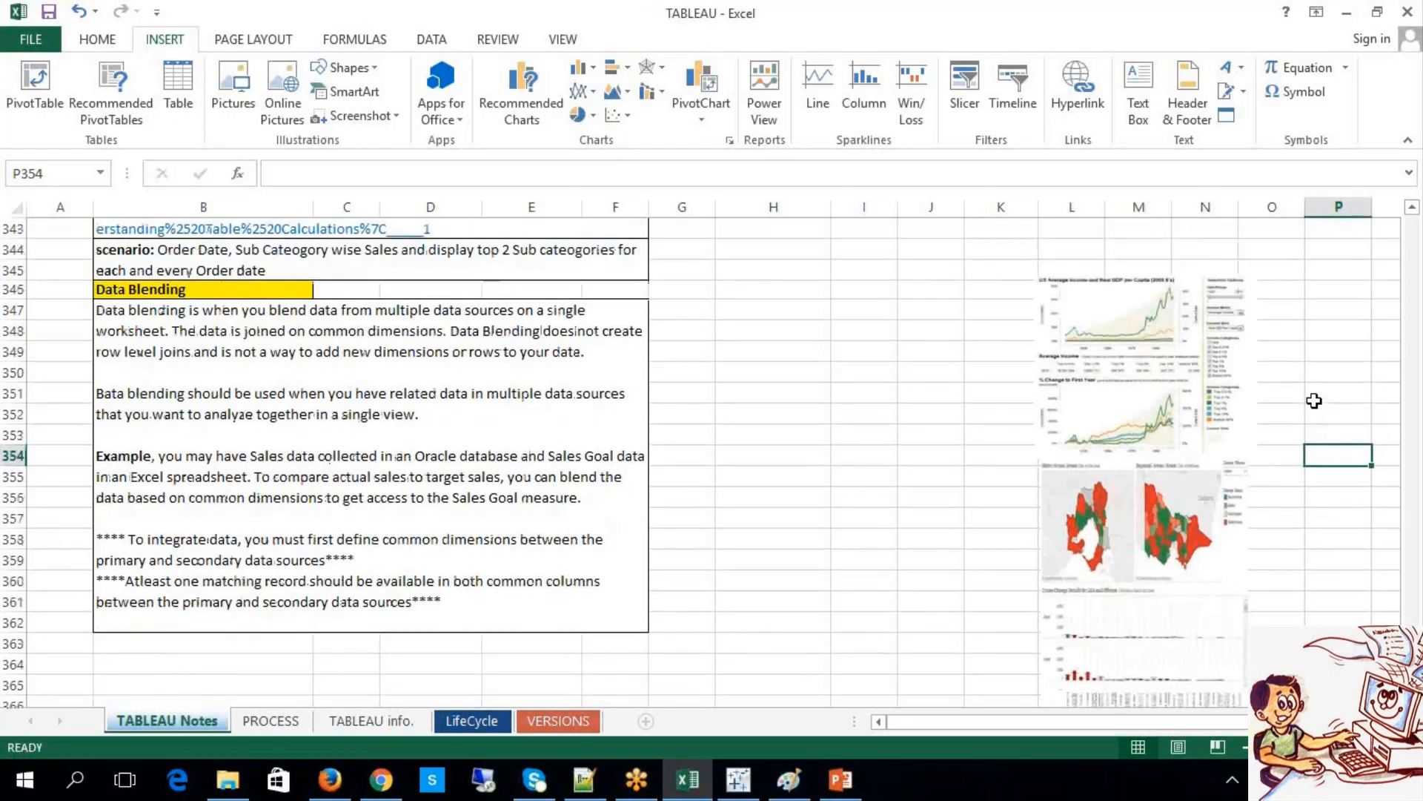
pyautogui.scroll(-1, 1314, 400)
pyautogui.click(1182, 498)
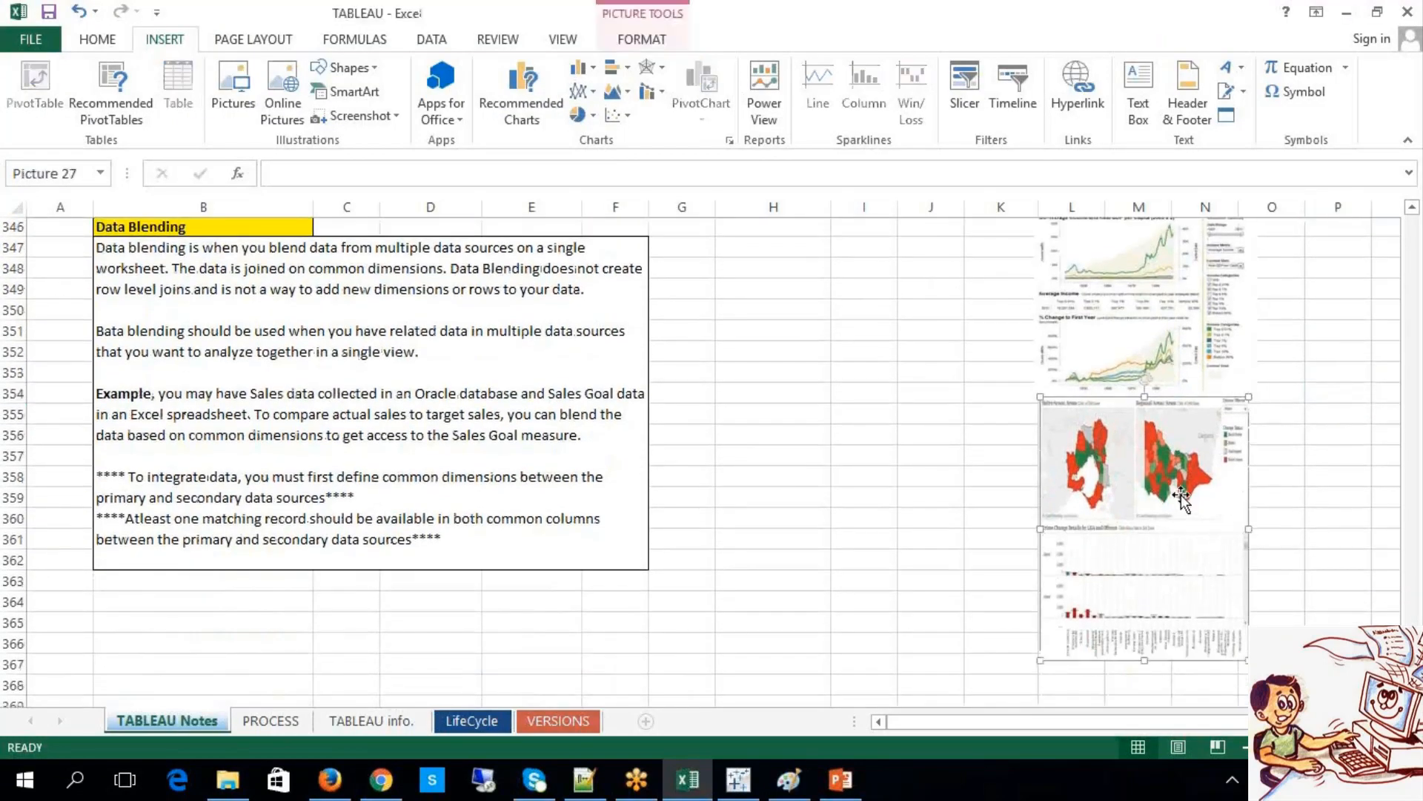
# Step: Enter a right-aligned "DS 1" in cell O350 and "Finance" in cell P350 beside the upper dashboard picture
pyautogui.click(1279, 306)
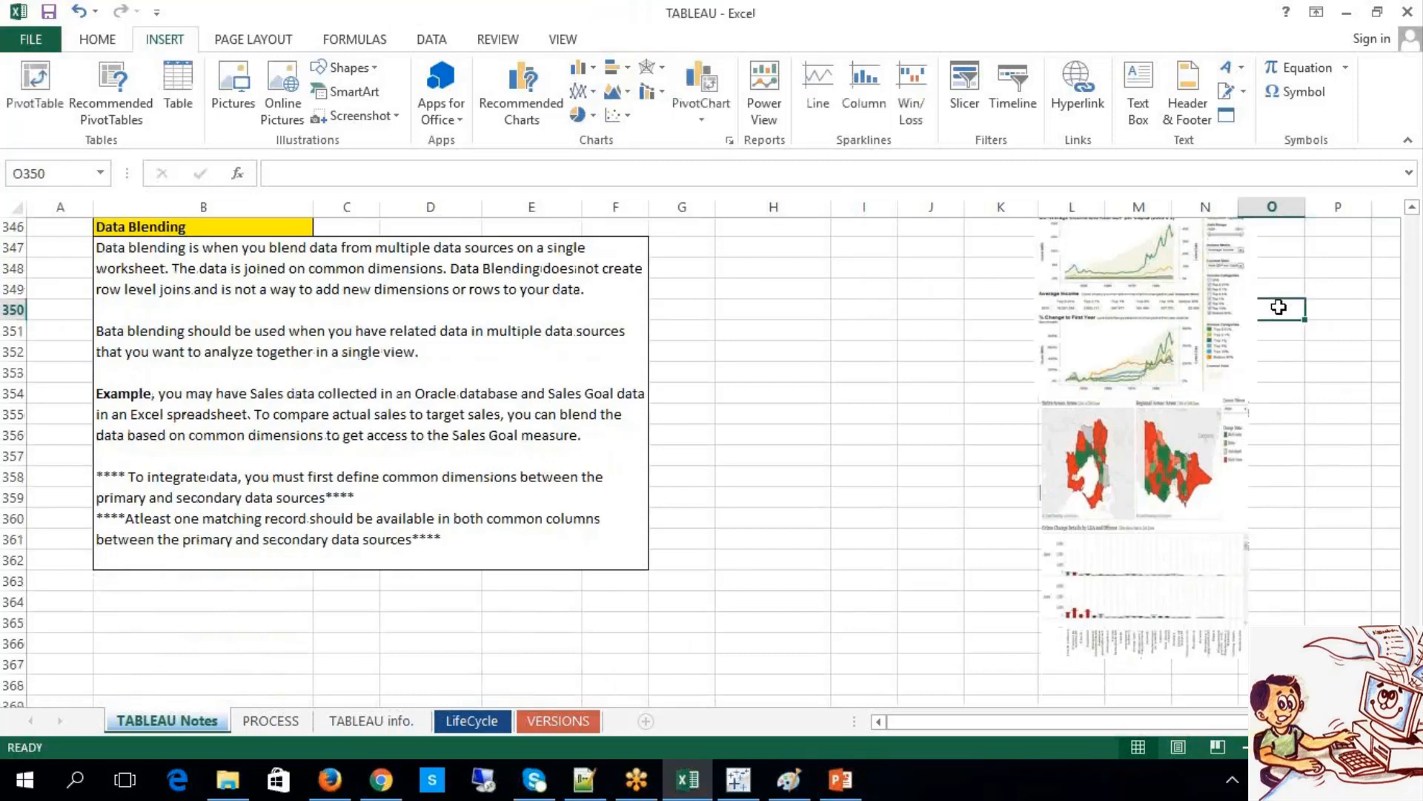
pyautogui.write('DS 1')
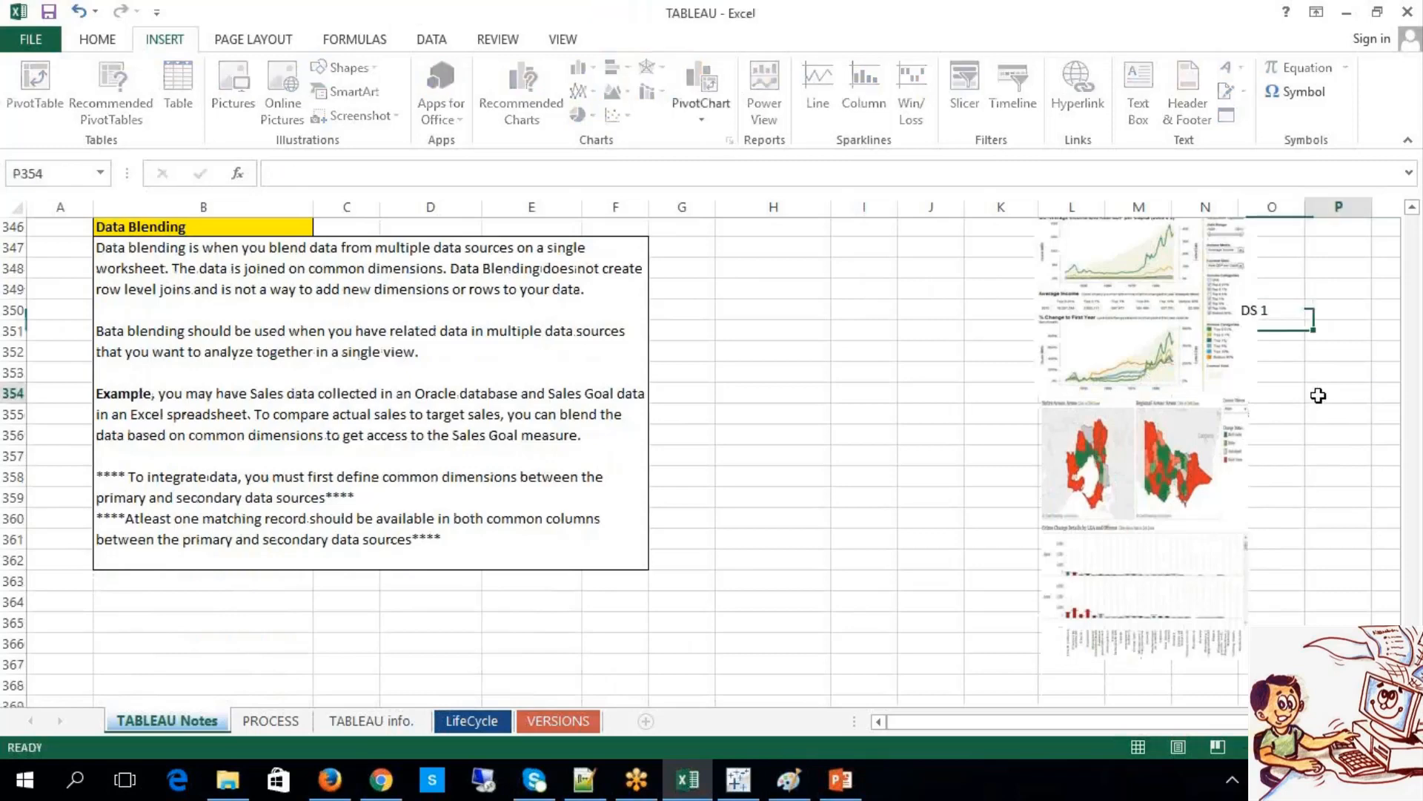
pyautogui.click(1277, 311)
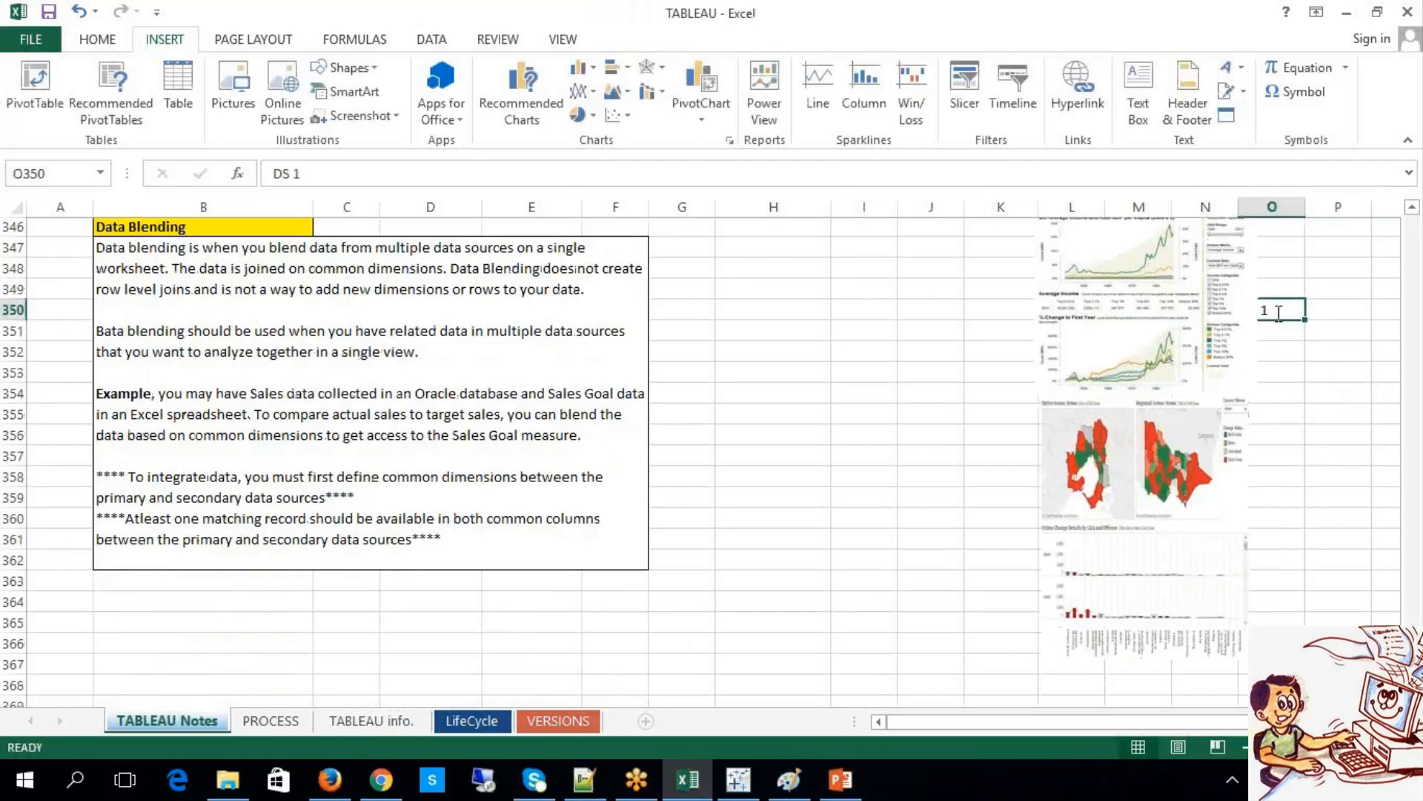
pyautogui.click(104, 41)
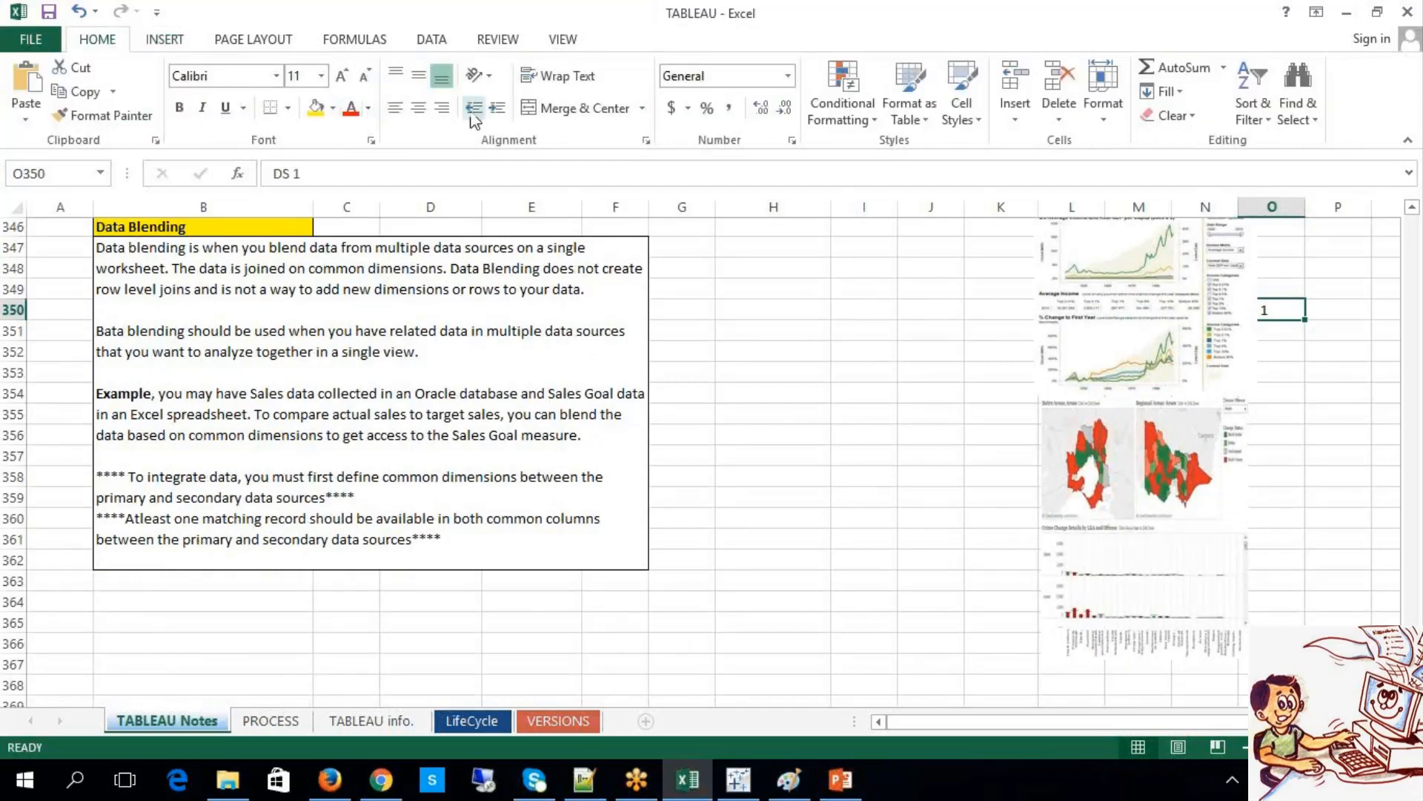
pyautogui.click(446, 108)
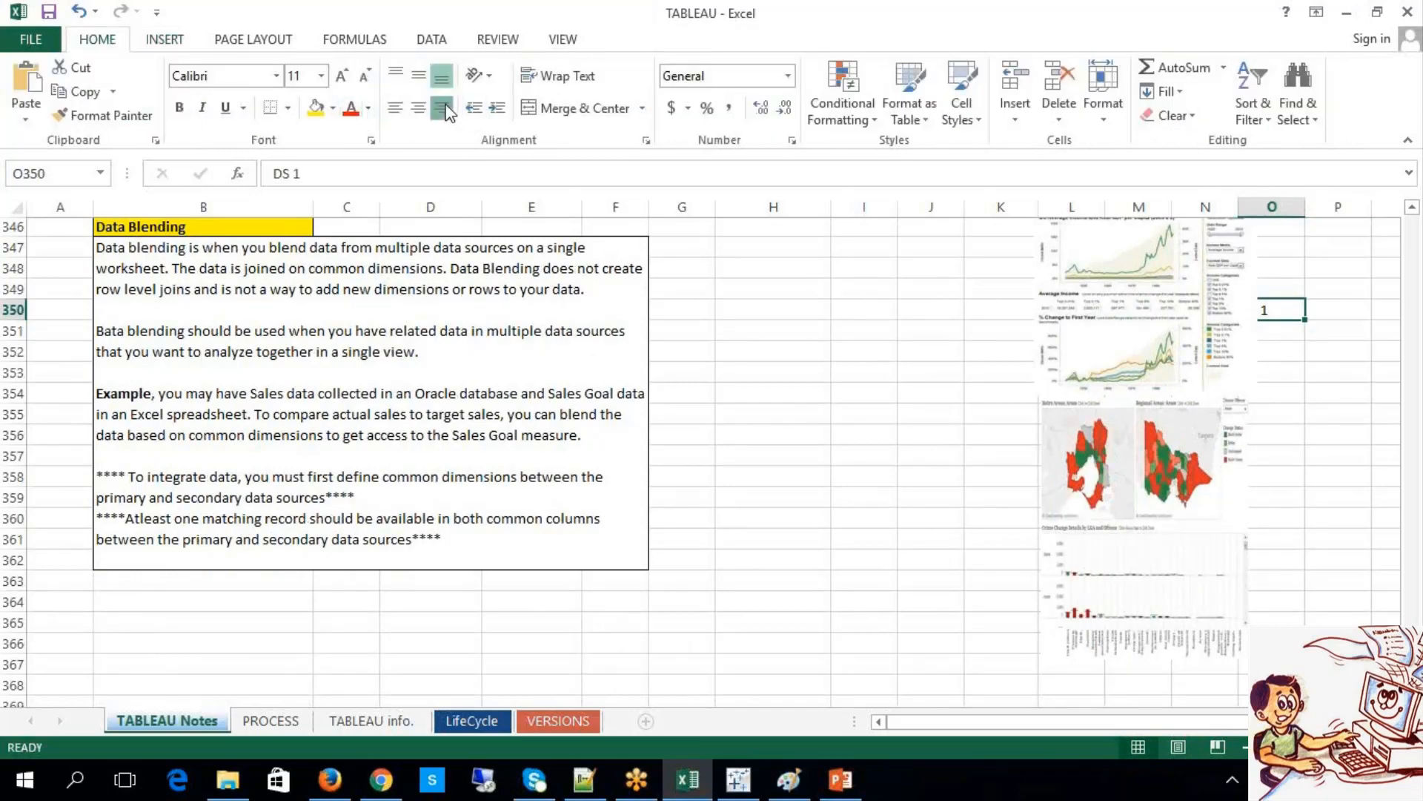
pyautogui.click(1344, 310)
pyautogui.write('Finance')
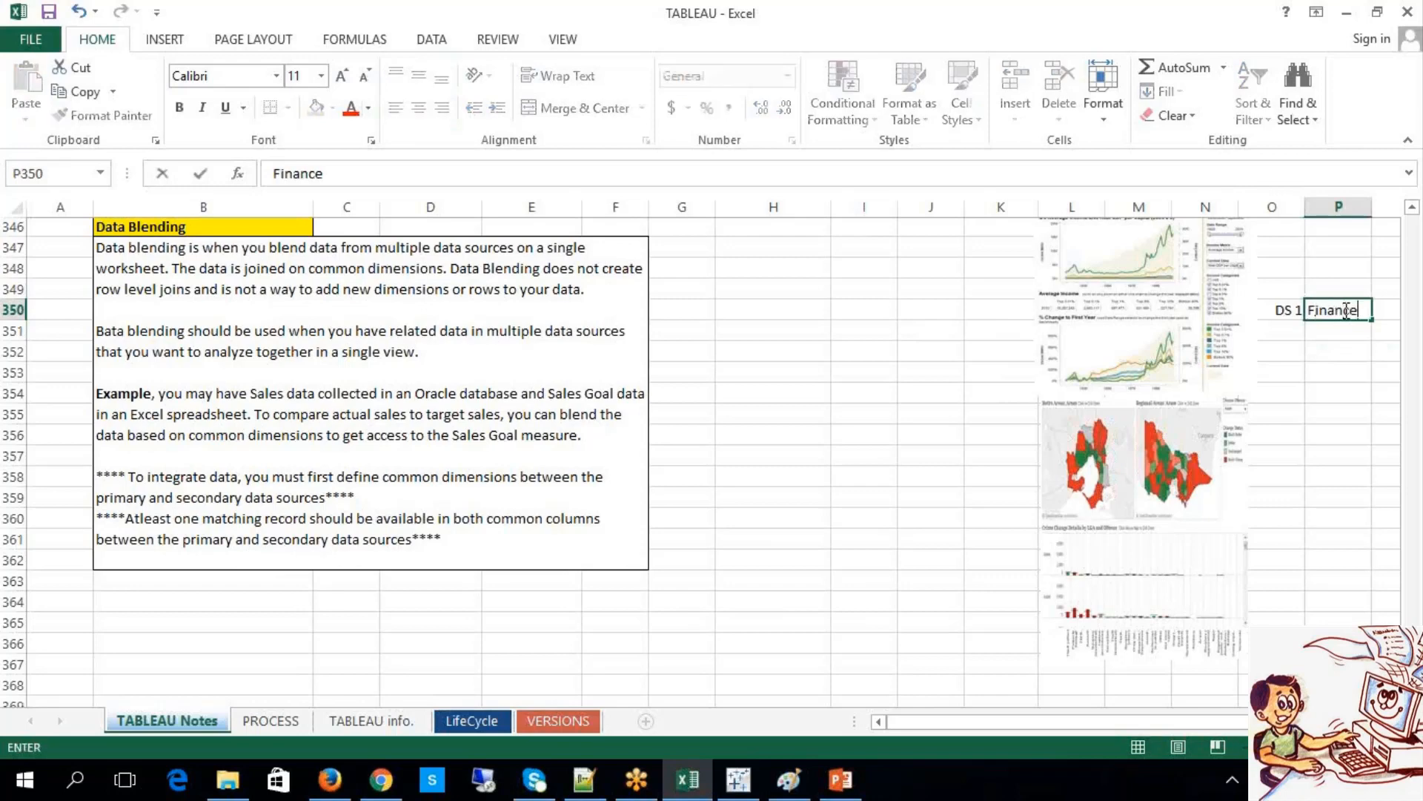
pyautogui.click(1310, 436)
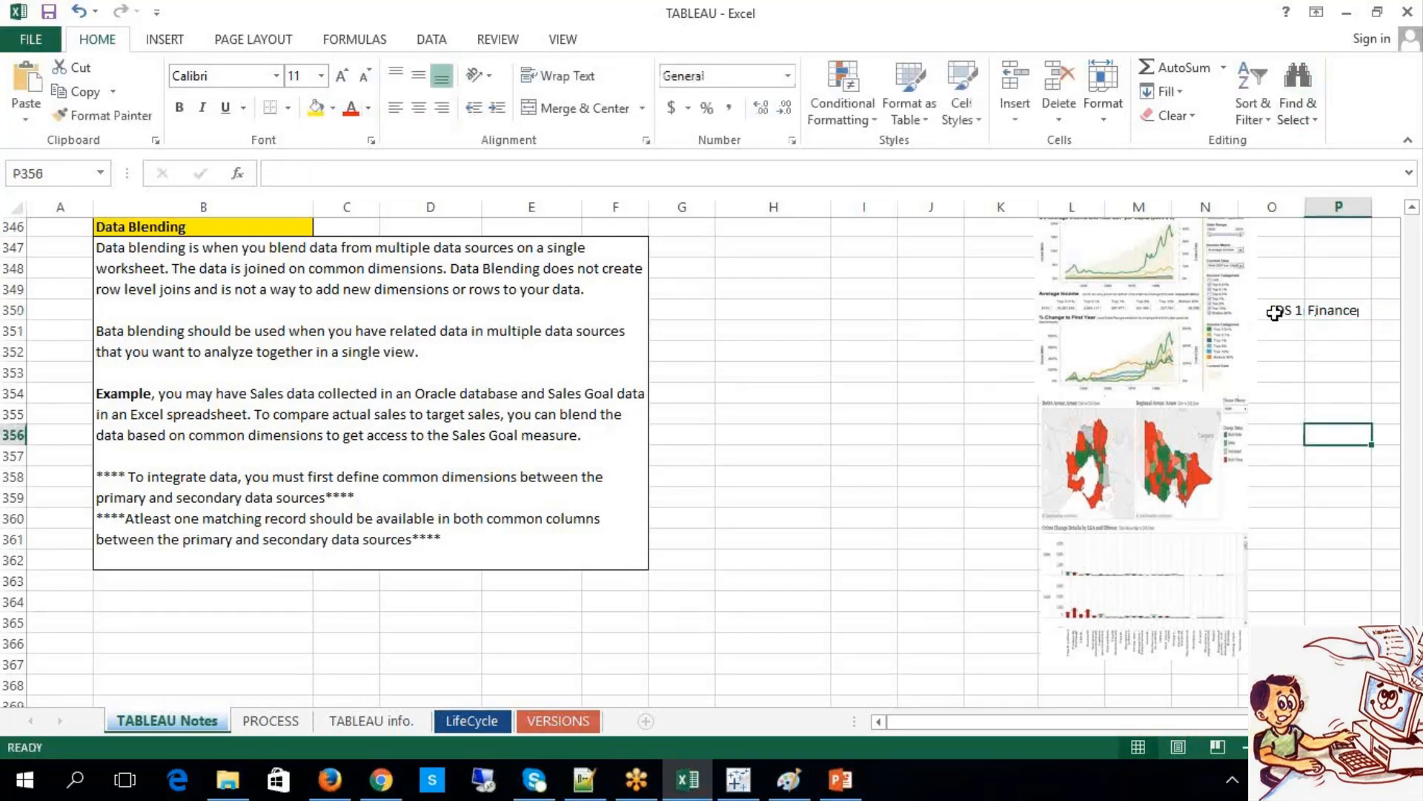
# Step: Copy the "DS 1" label to cell O361 and enter "GL" in P361 beside the lower dashboard picture
pyautogui.click(1272, 311)
pyautogui.hotkey('ctrl', 'c')
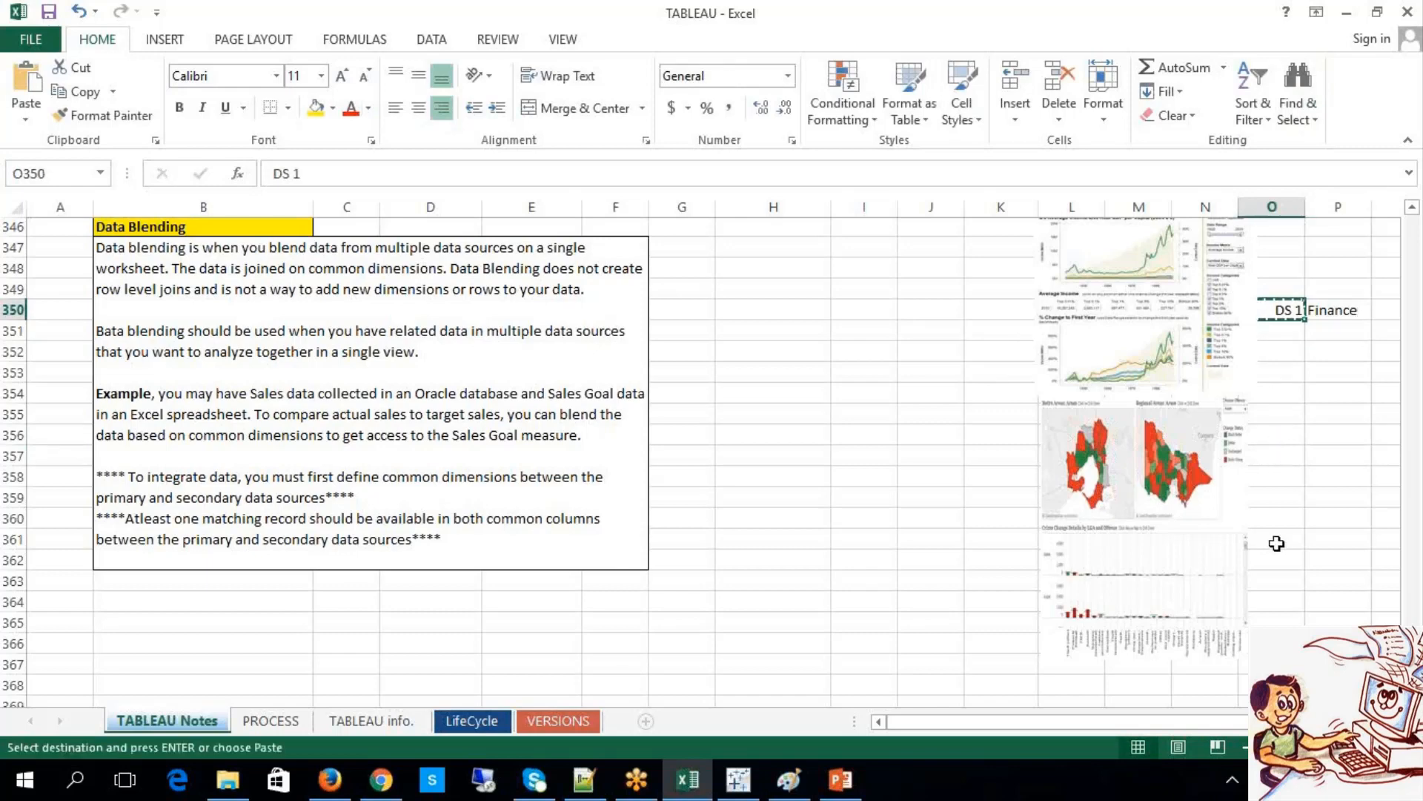
pyautogui.click(1275, 543)
pyautogui.hotkey('ctrl', 'v')
pyautogui.click(1333, 545)
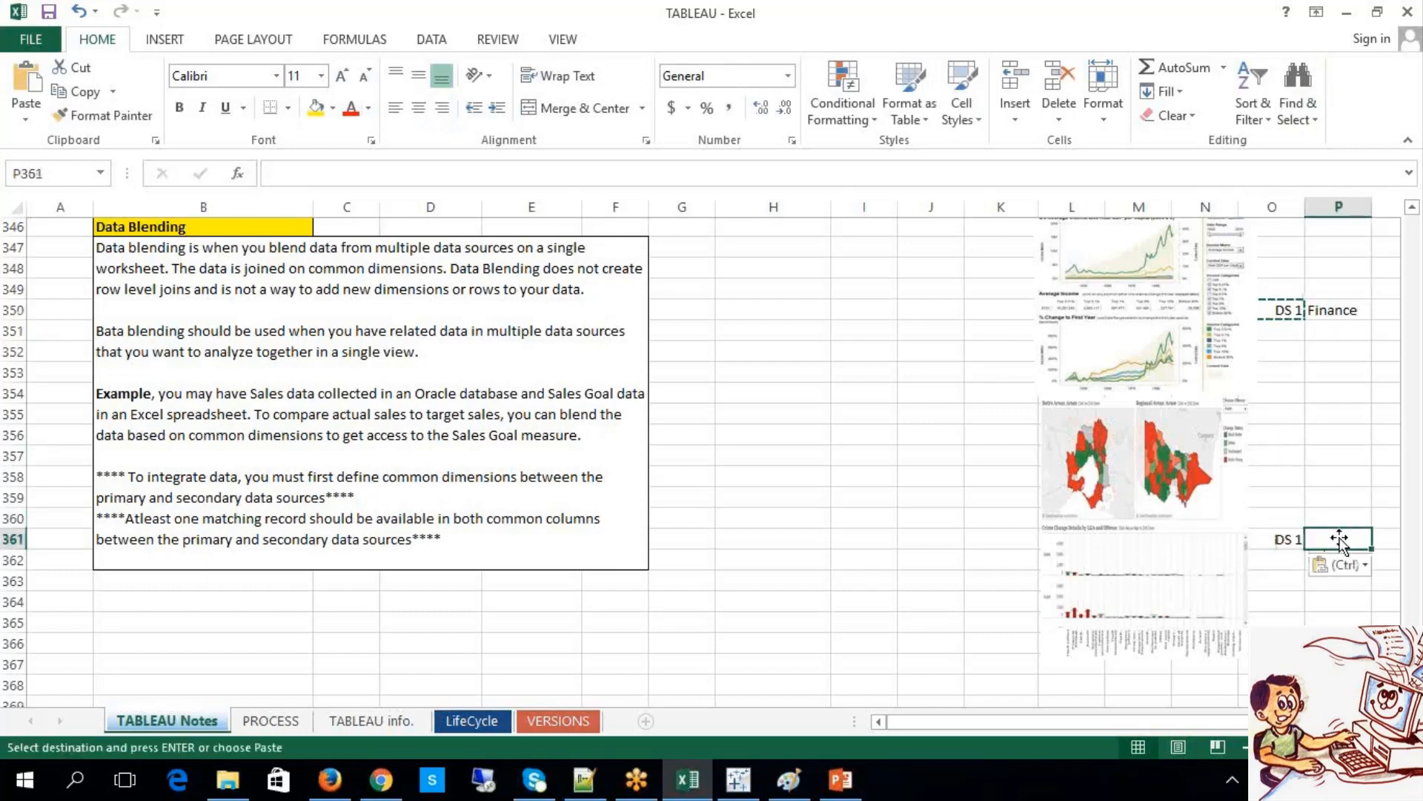
pyautogui.press('Escape')
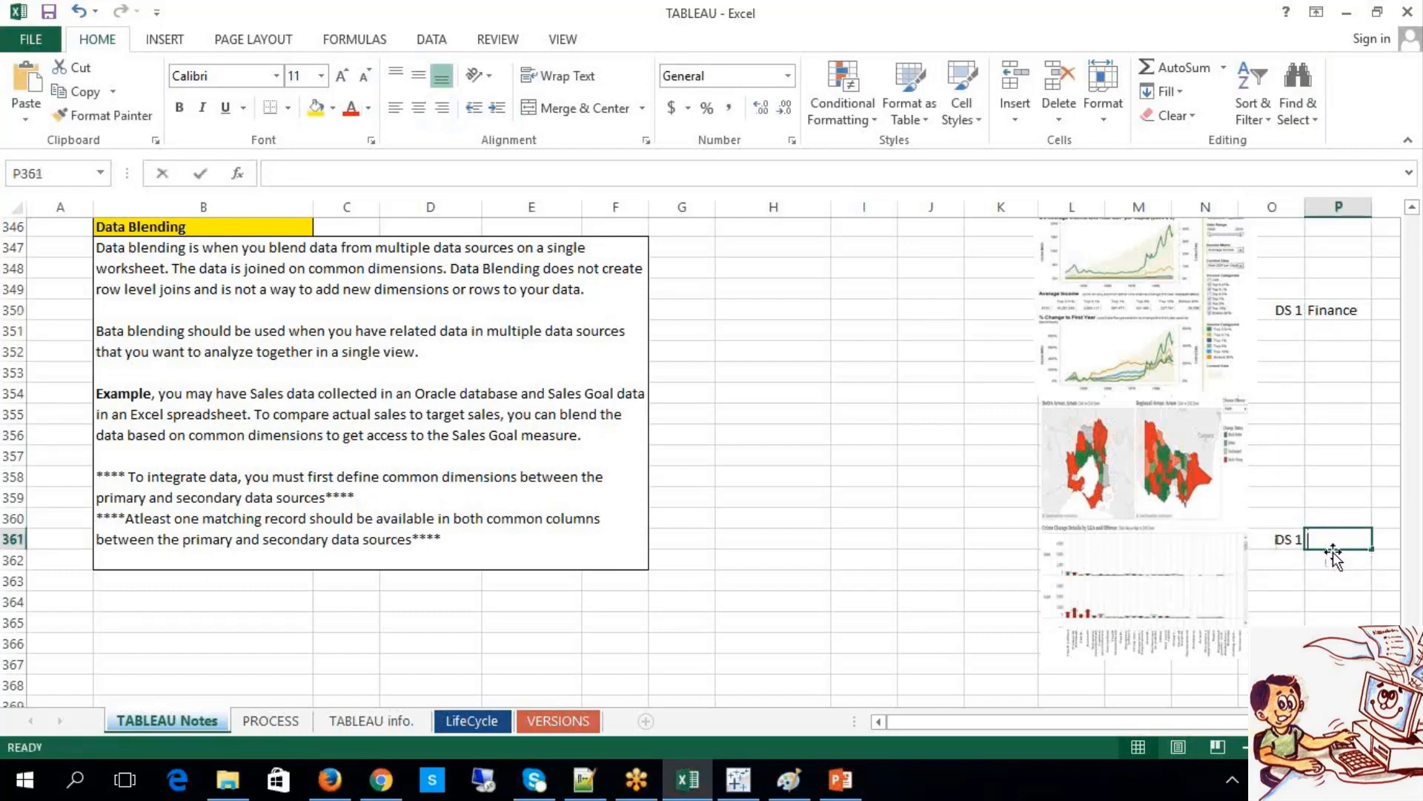
pyautogui.write('GL')
pyautogui.click(1314, 600)
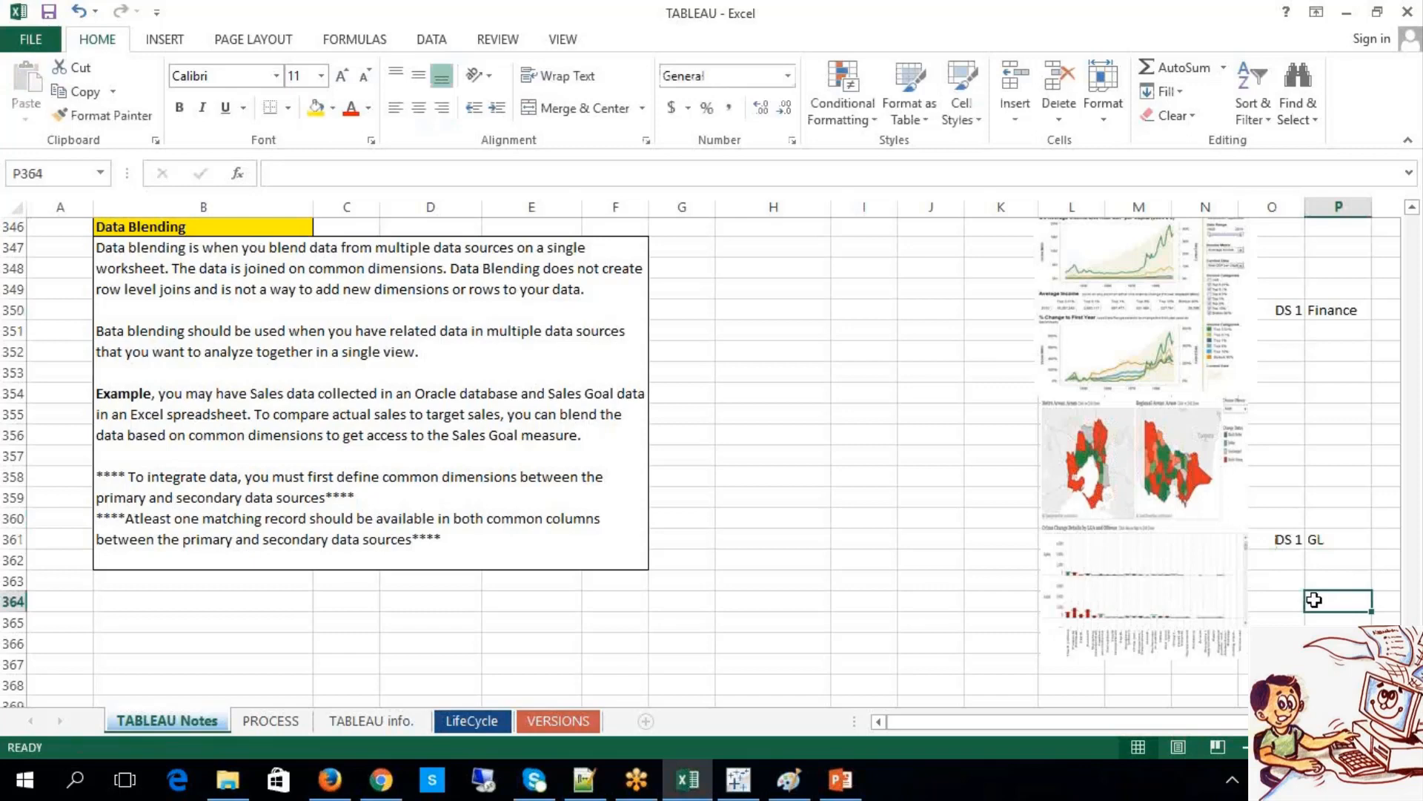
pyautogui.moveTo(1283, 310); pyautogui.dragTo(1323, 312)
pyautogui.hotkey('ctrl', 'c')
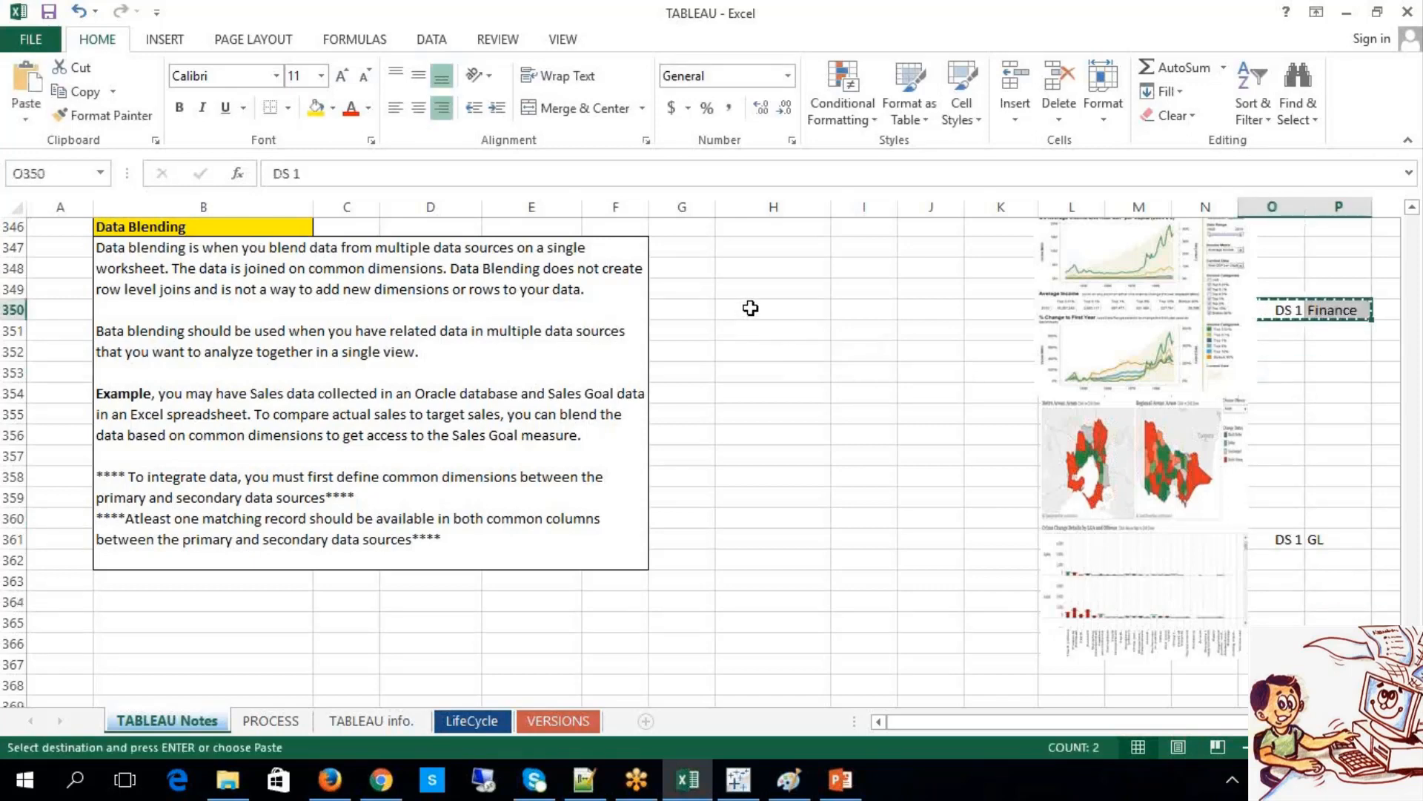
pyautogui.click(750, 307)
pyautogui.click(768, 355)
pyautogui.click(1309, 304)
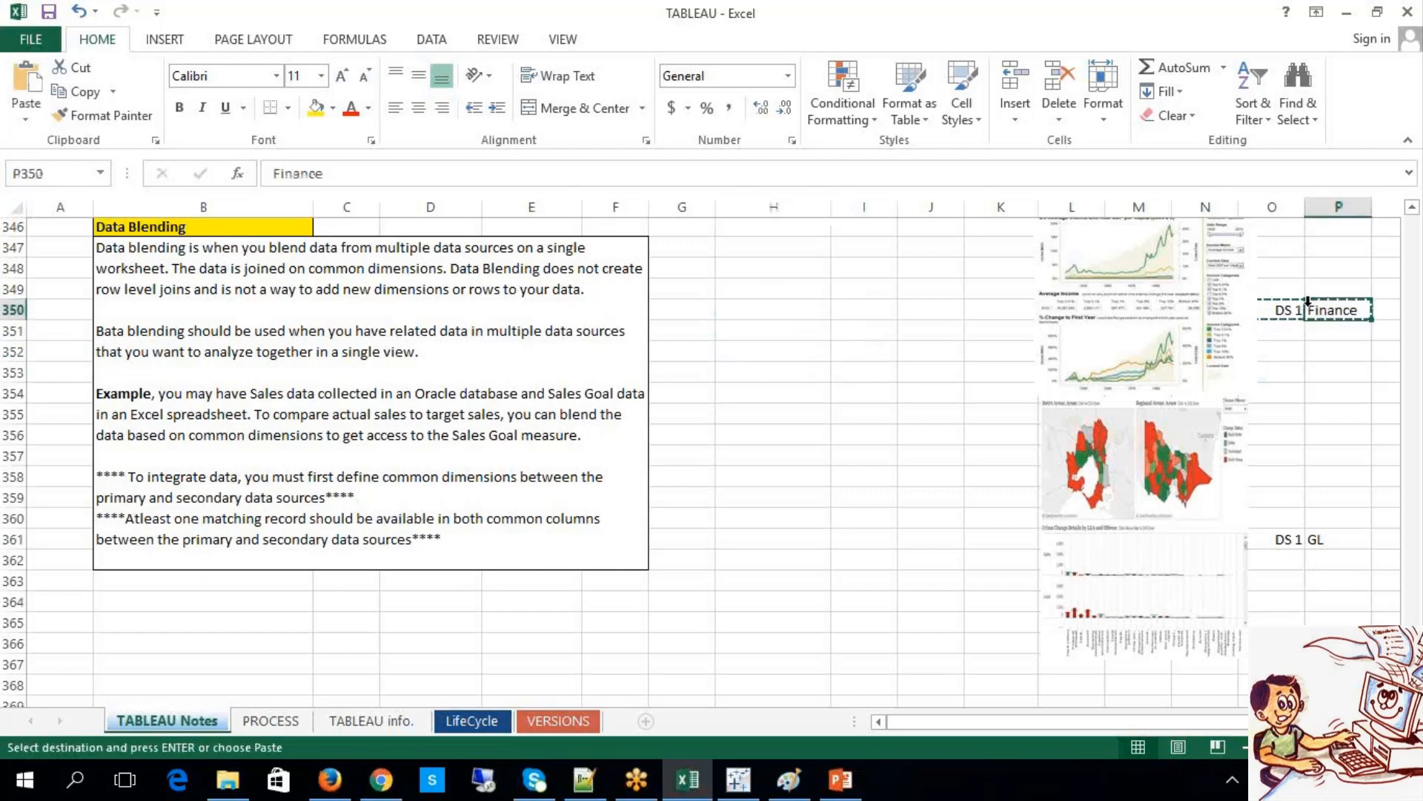
# Step: Draw a rectangle about 1" wide and 0.59" high in column H, around rows 349 to 352
pyautogui.click(166, 41)
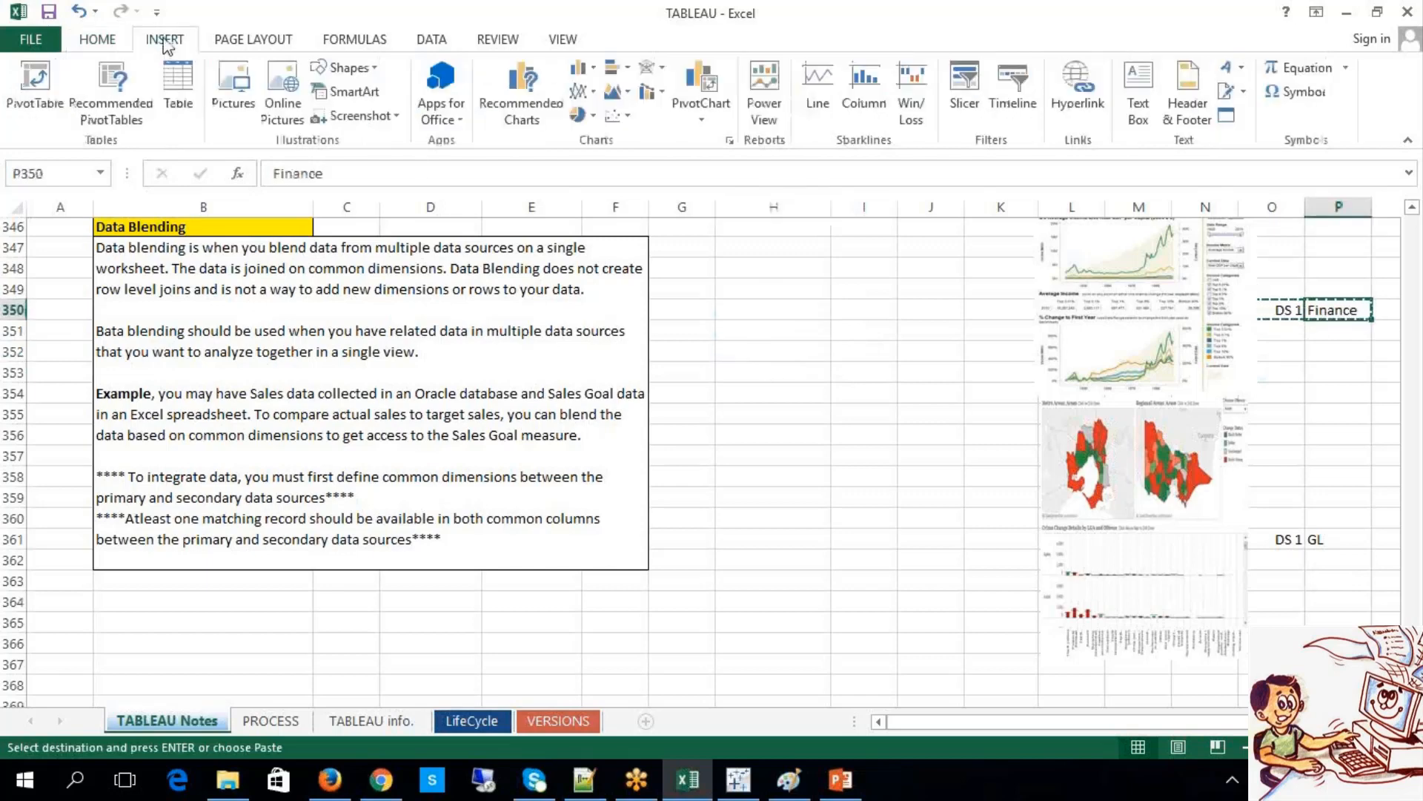
pyautogui.click(345, 68)
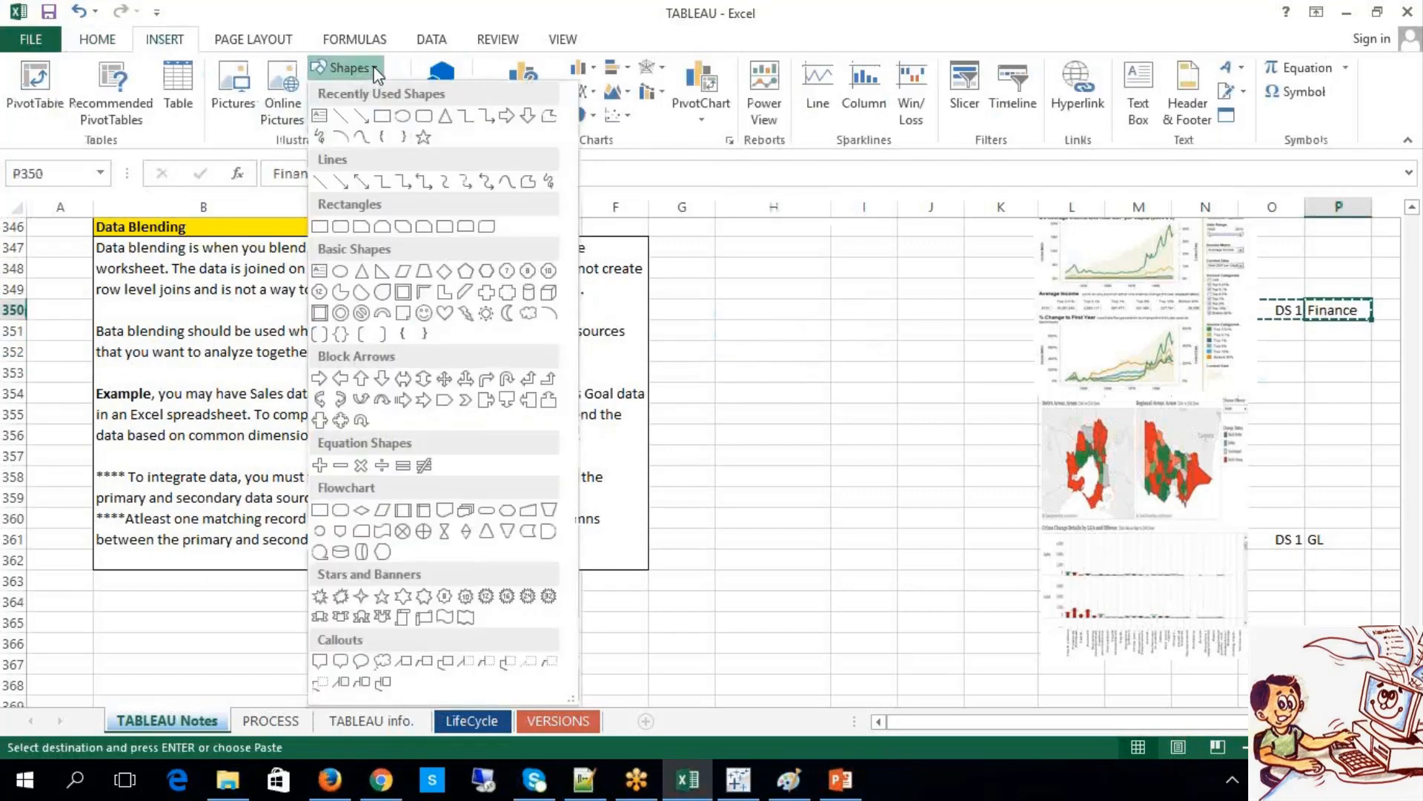
pyautogui.click(385, 112)
pyautogui.moveTo(724, 282)
pyautogui.mouseDown()
pyautogui.moveTo(853, 352)
pyautogui.moveTo(827, 343)
pyautogui.mouseUp()
pyautogui.rightClick(799, 333)
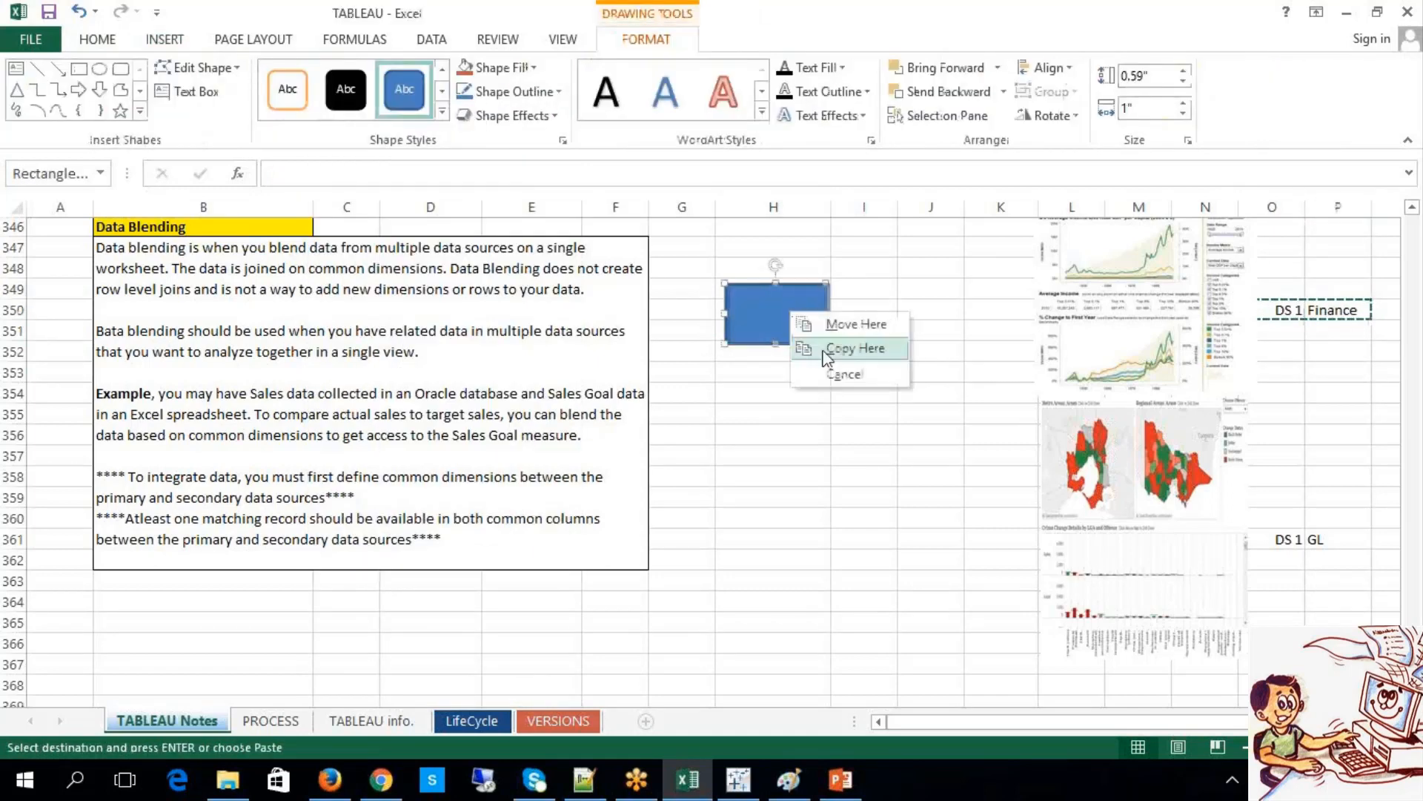
pyautogui.click(837, 375)
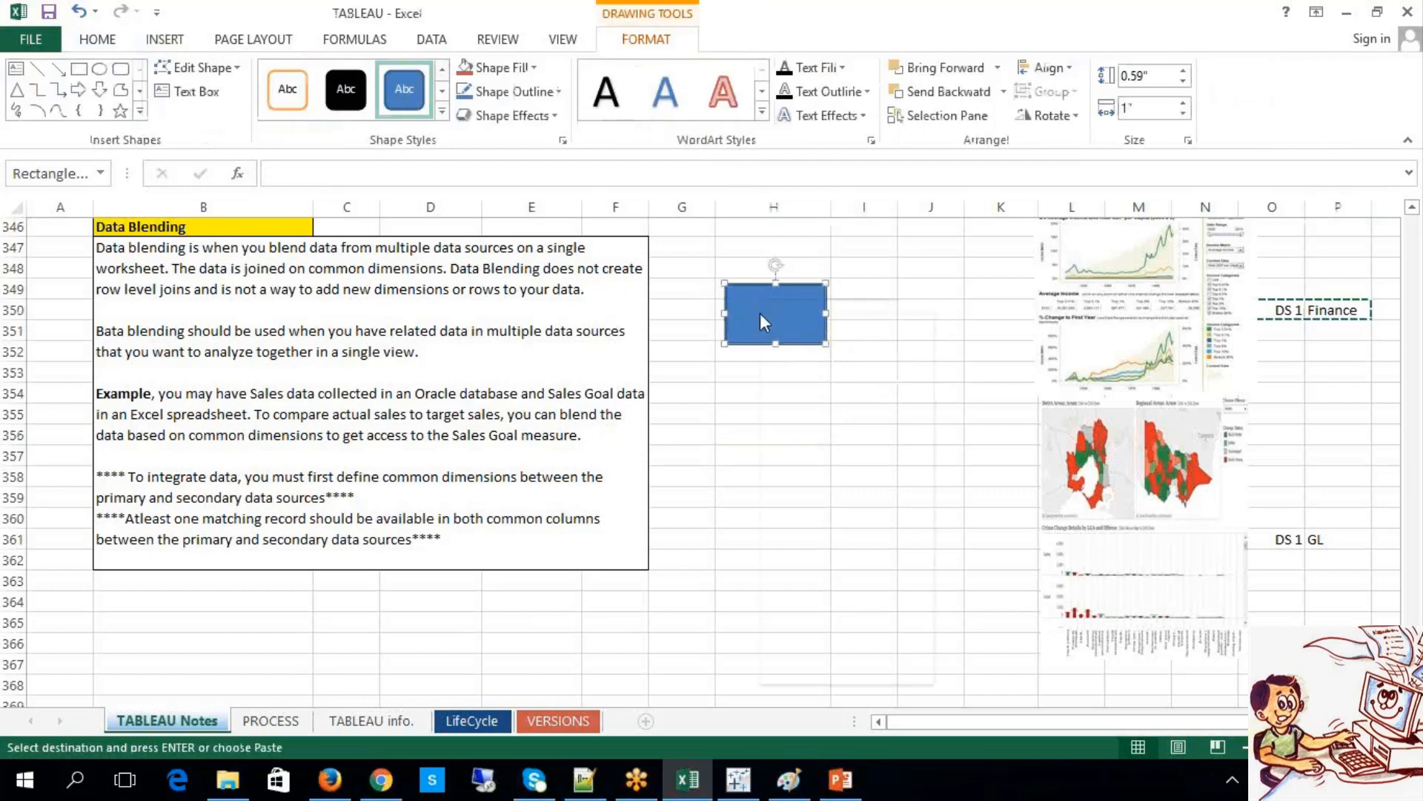
# Step: Label the new rectangle with the text "FINANCE Data Source"
pyautogui.rightClick(760, 313)
pyautogui.click(806, 435)
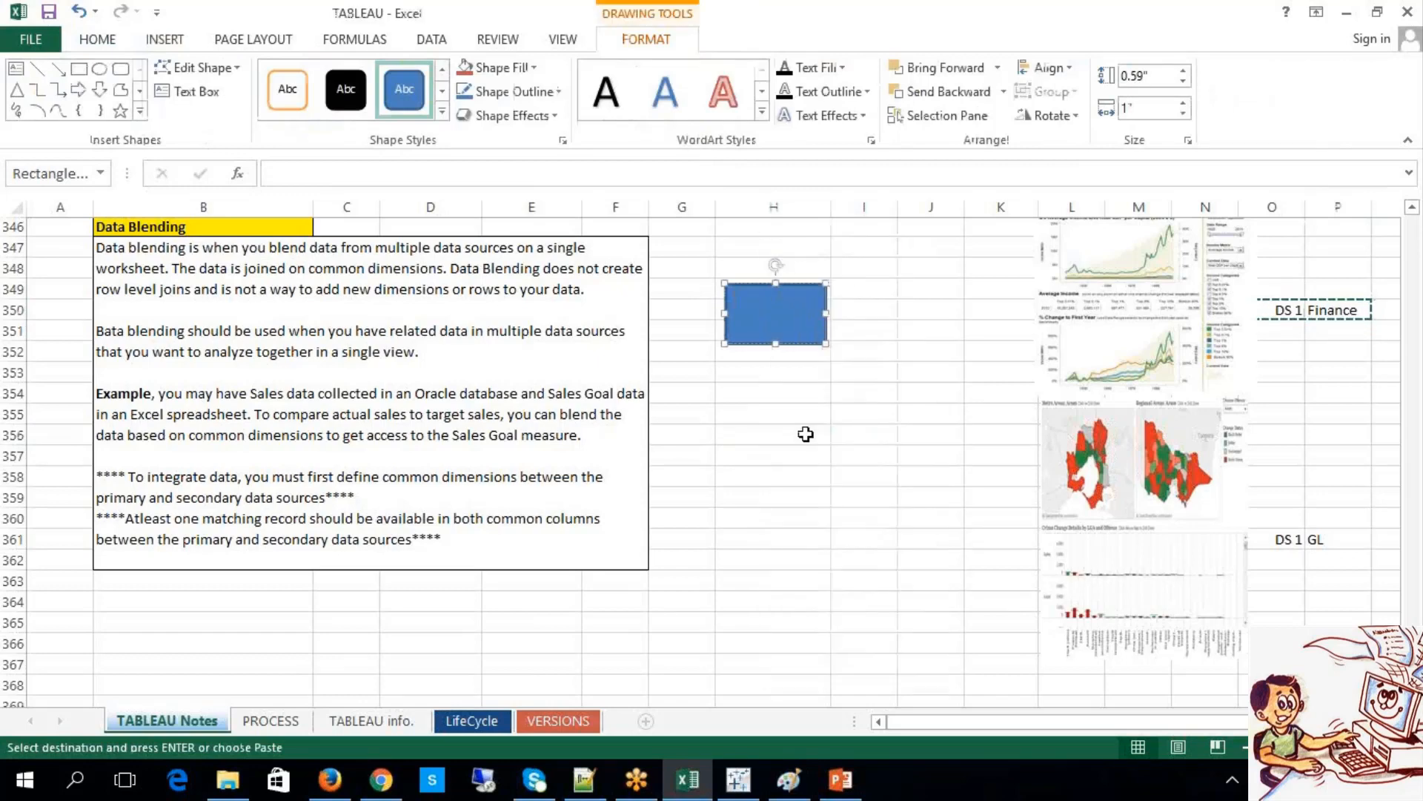
pyautogui.write('FINANCE')
pyautogui.write(' Data Sou')
pyautogui.write('rce')
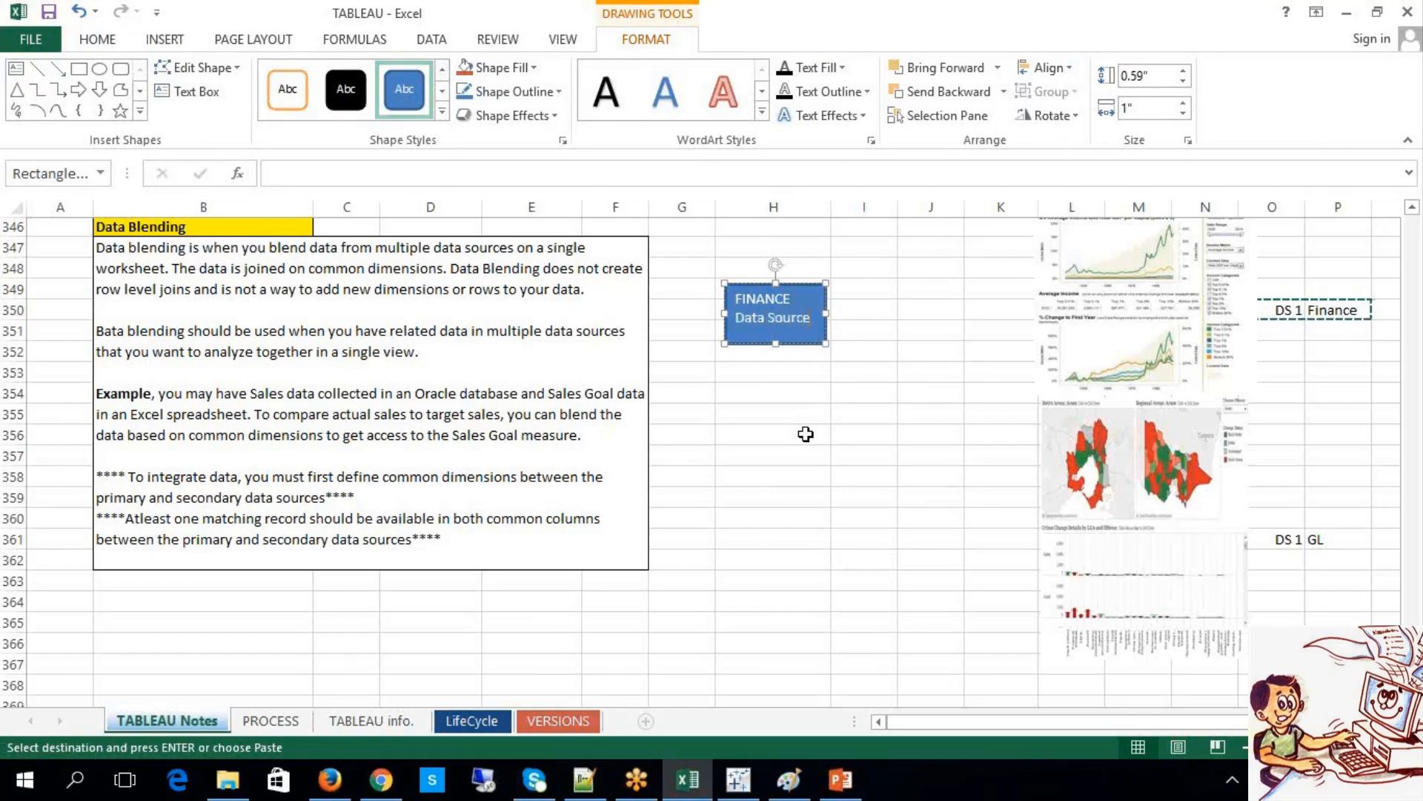
pyautogui.click(792, 275)
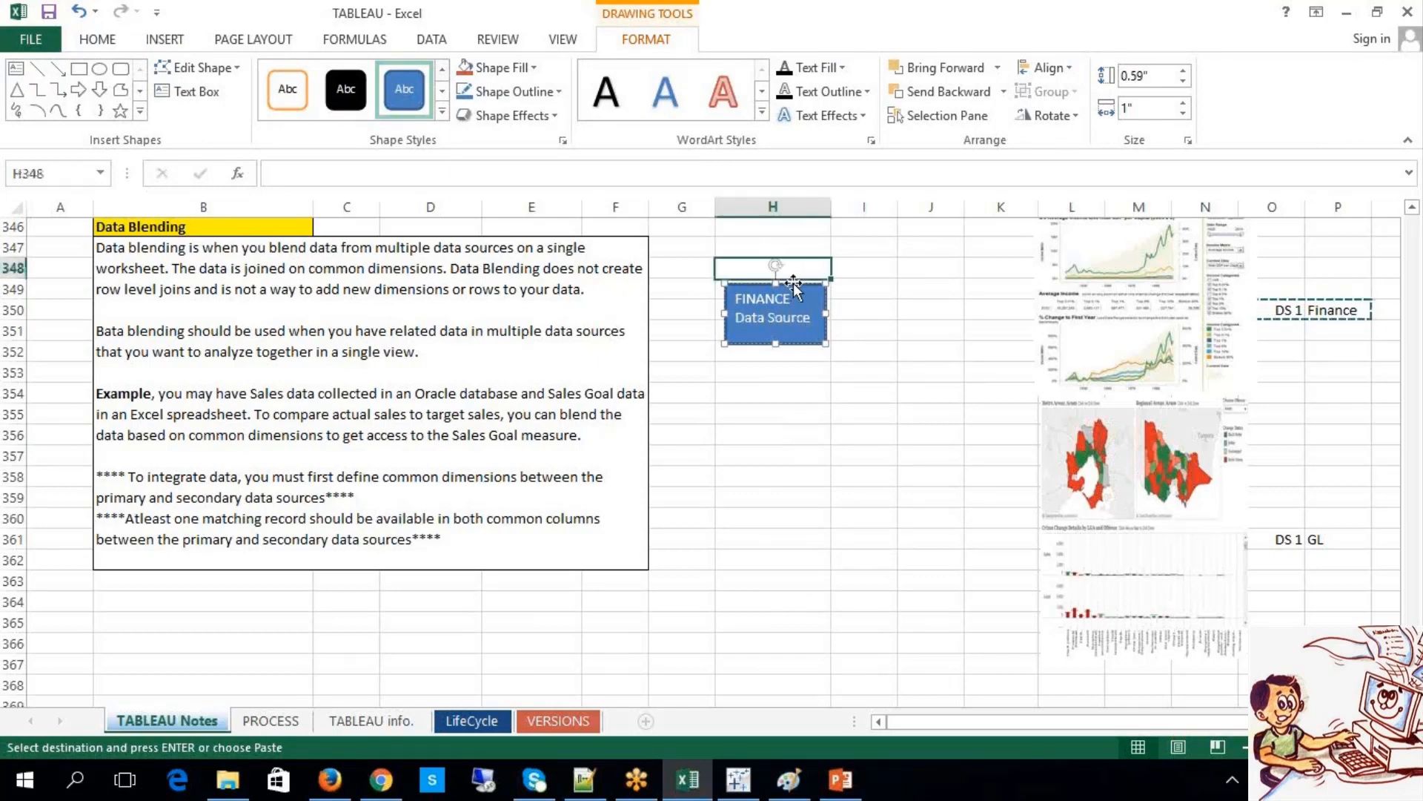
pyautogui.click(791, 289)
pyautogui.moveTo(735, 318); pyautogui.dragTo(814, 347)
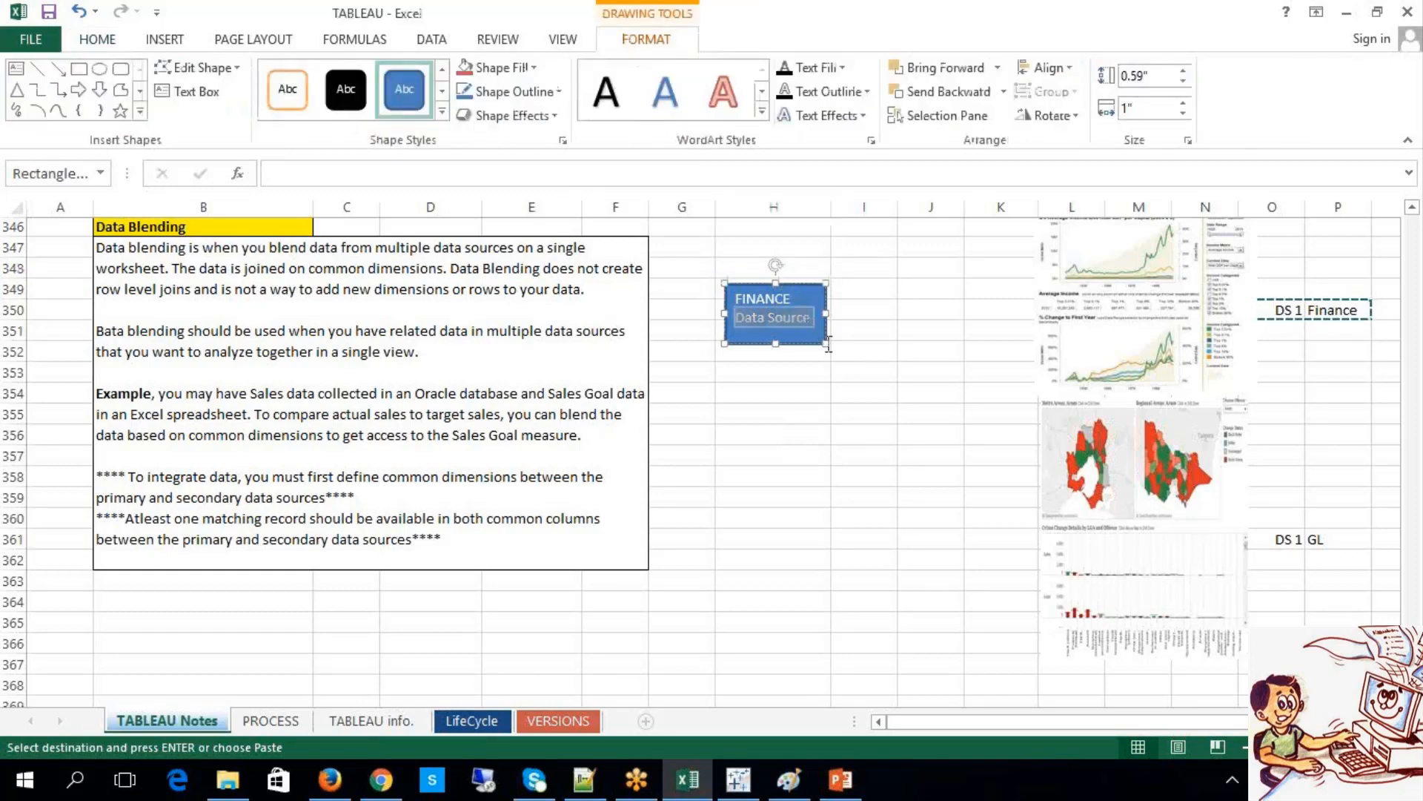
pyautogui.click(812, 393)
# Step: Nudge the FINANCE box, place a copy of it in column H around row 361, and relabel the copy "GL Data Source"
pyautogui.moveTo(784, 285); pyautogui.dragTo(792, 296)
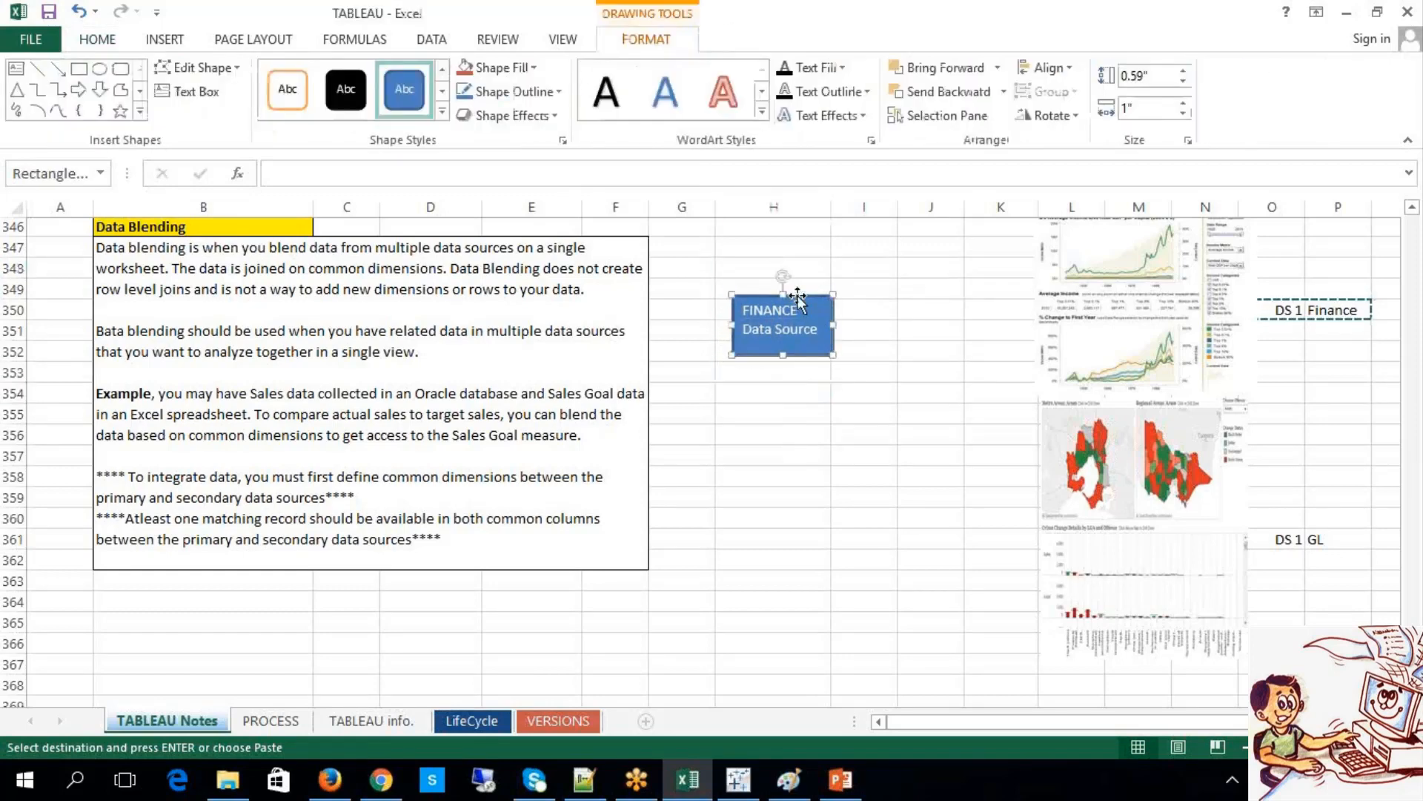
pyautogui.hotkey('ctrl', 'c')
pyautogui.click(773, 534)
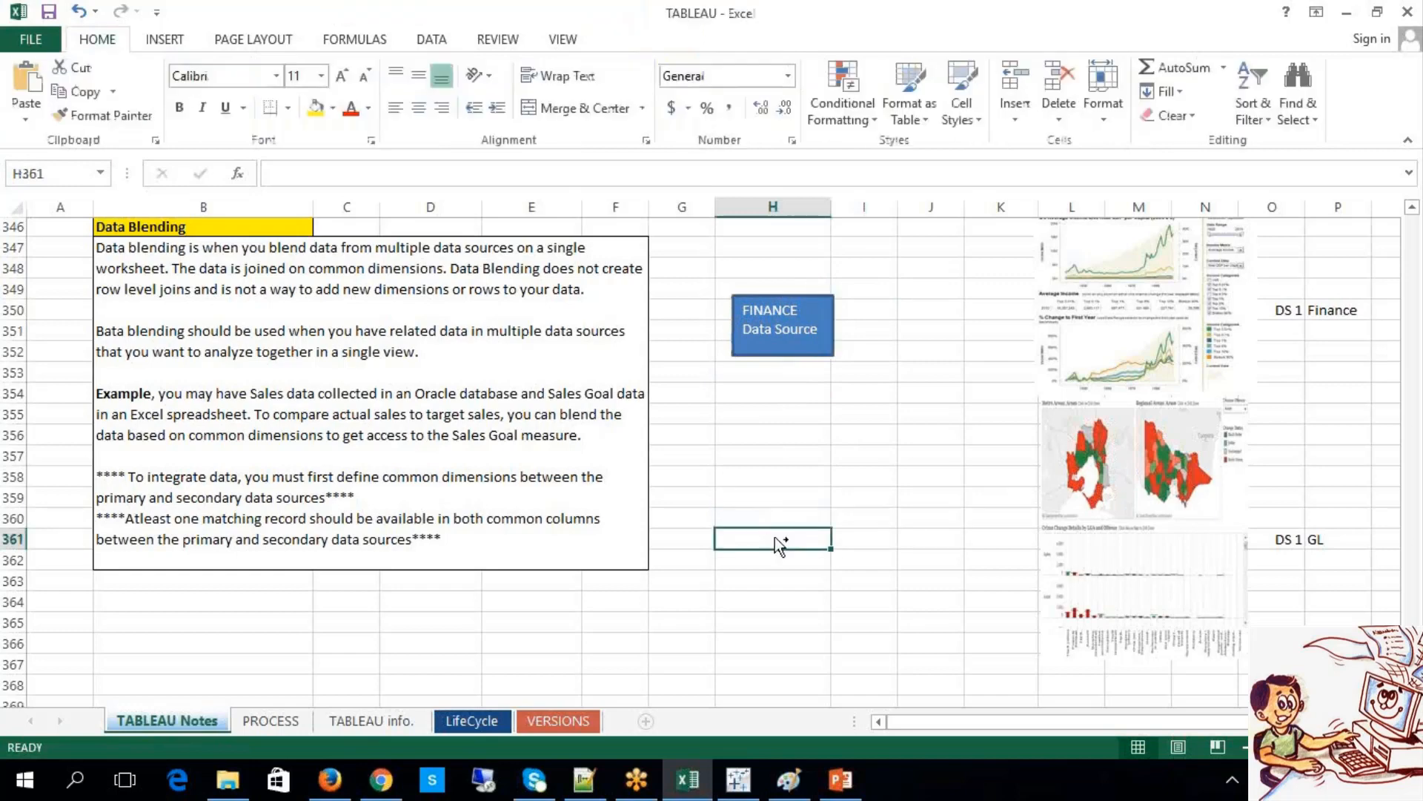
pyautogui.hotkey('ctrl', 'v')
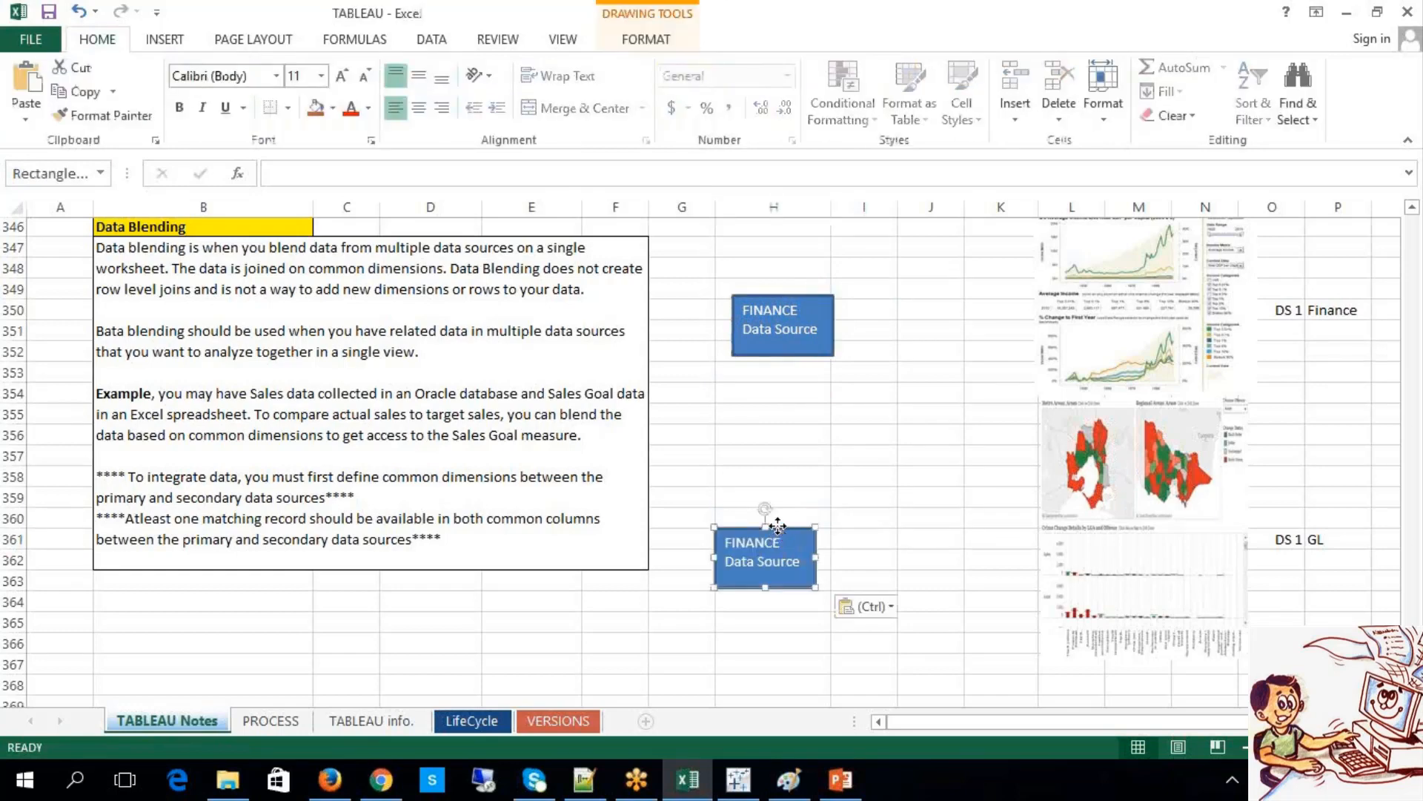
pyautogui.moveTo(775, 527)
pyautogui.mouseDown()
pyautogui.moveTo(801, 519)
pyautogui.moveTo(750, 537)
pyautogui.mouseUp()
pyautogui.write('GL Data')
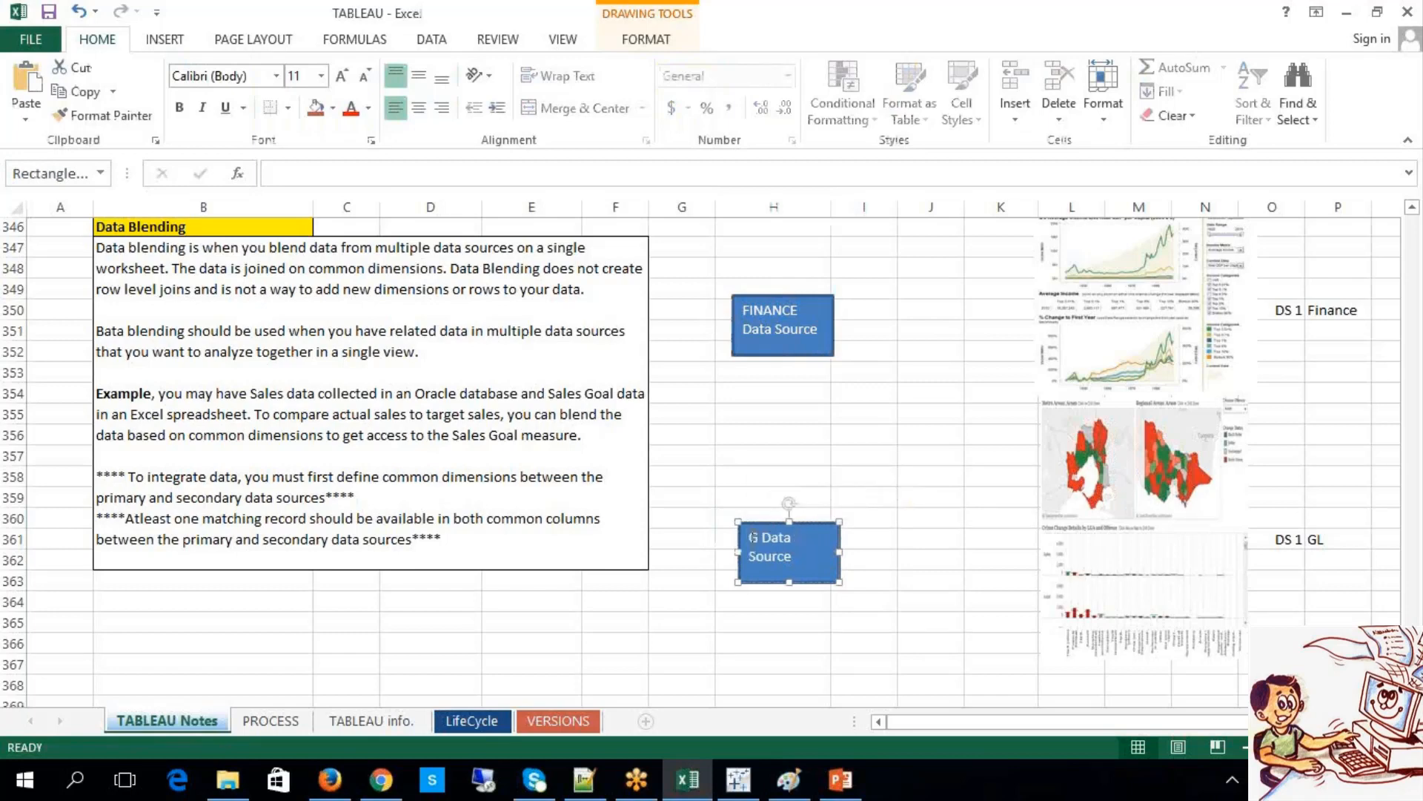
pyautogui.click(923, 632)
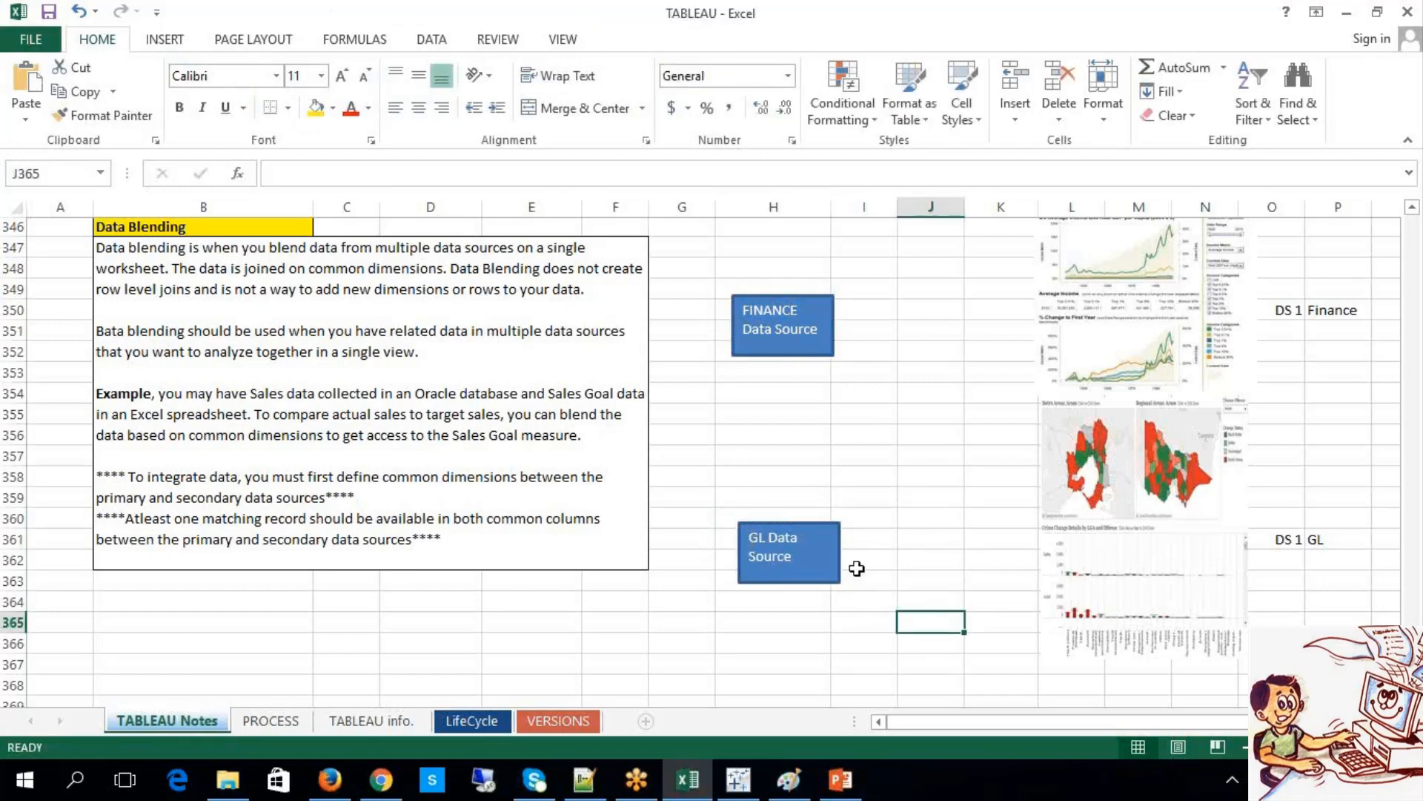
# Step: Insert a 1" by 1" right arrow callout between the data source boxes and the dashboard pictures
pyautogui.click(172, 45)
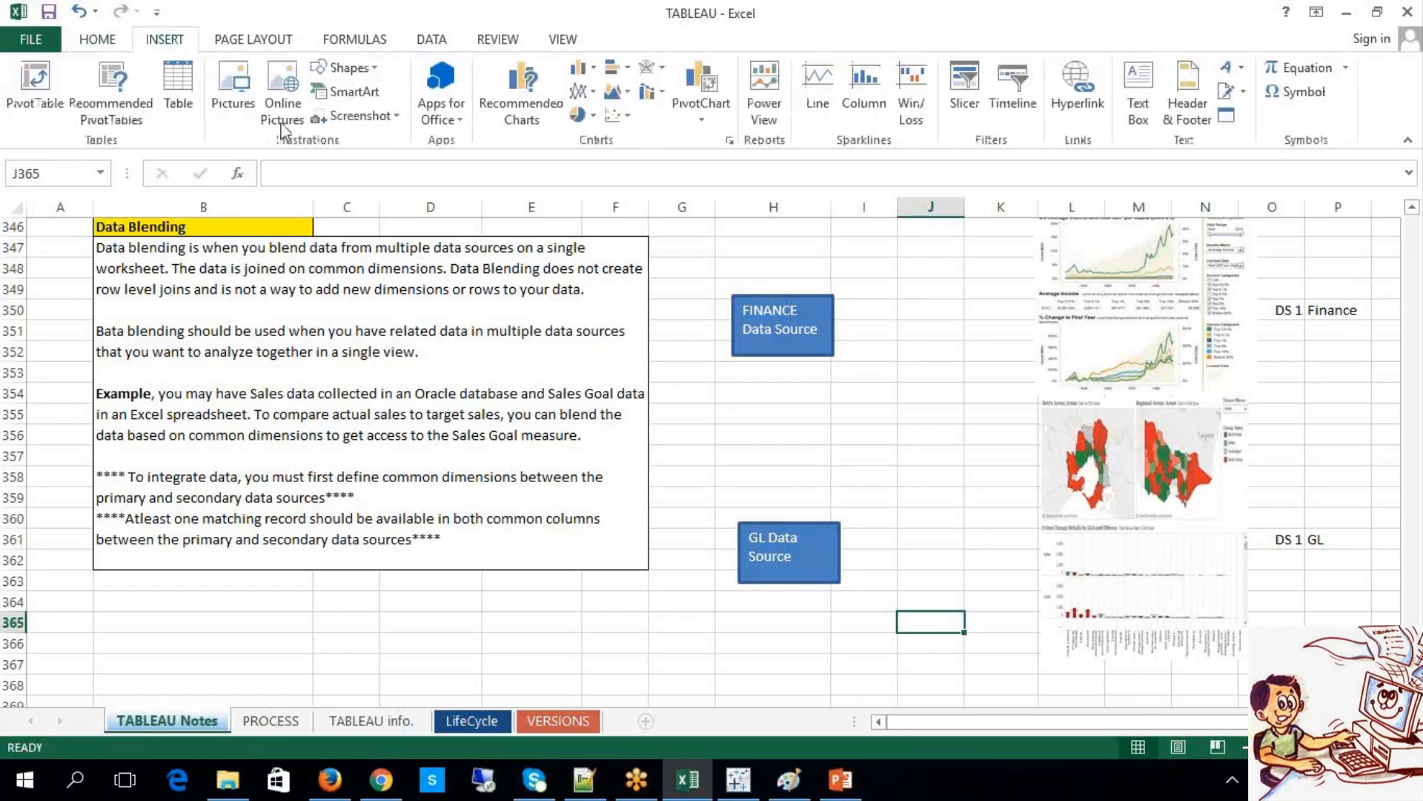
pyautogui.click(380, 72)
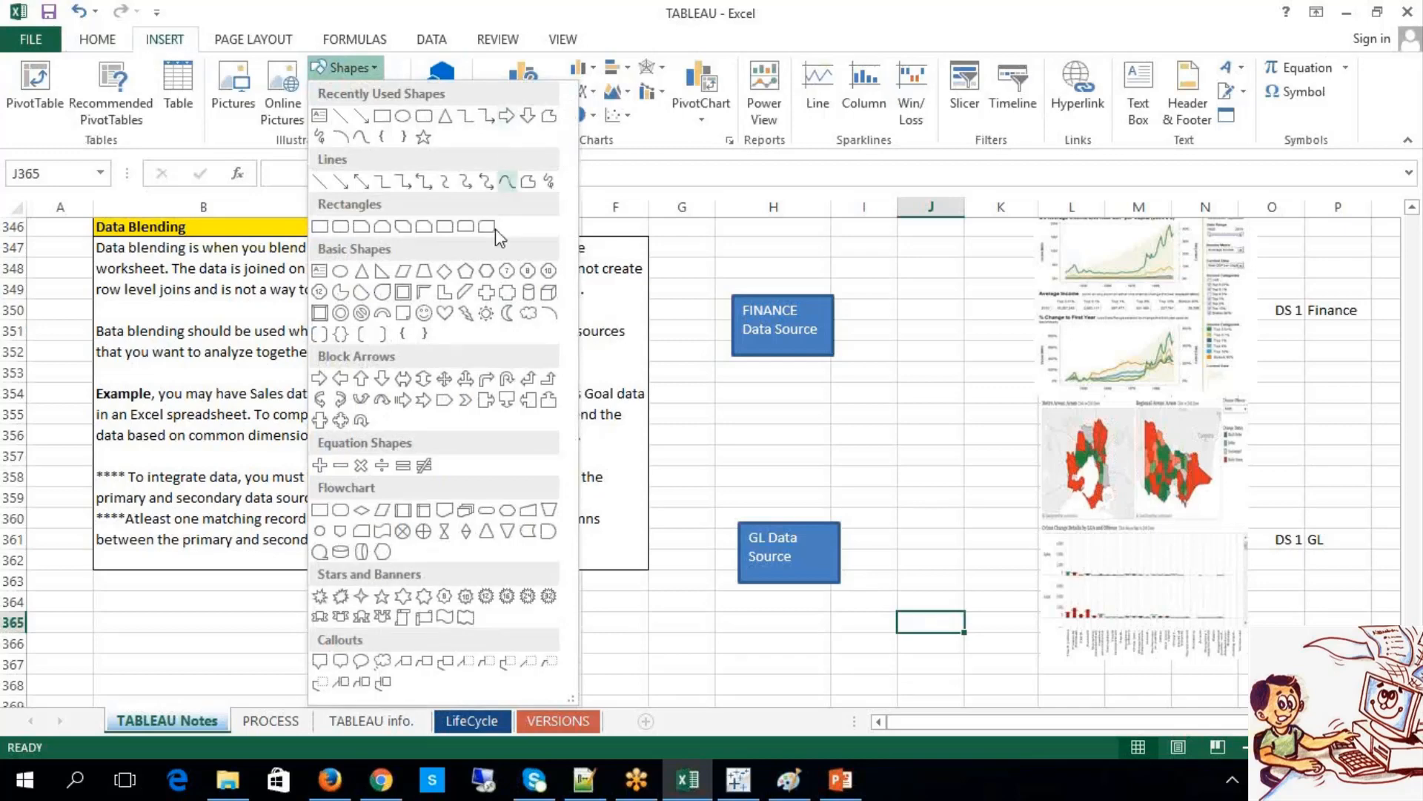
pyautogui.click(486, 399)
pyautogui.click(872, 420)
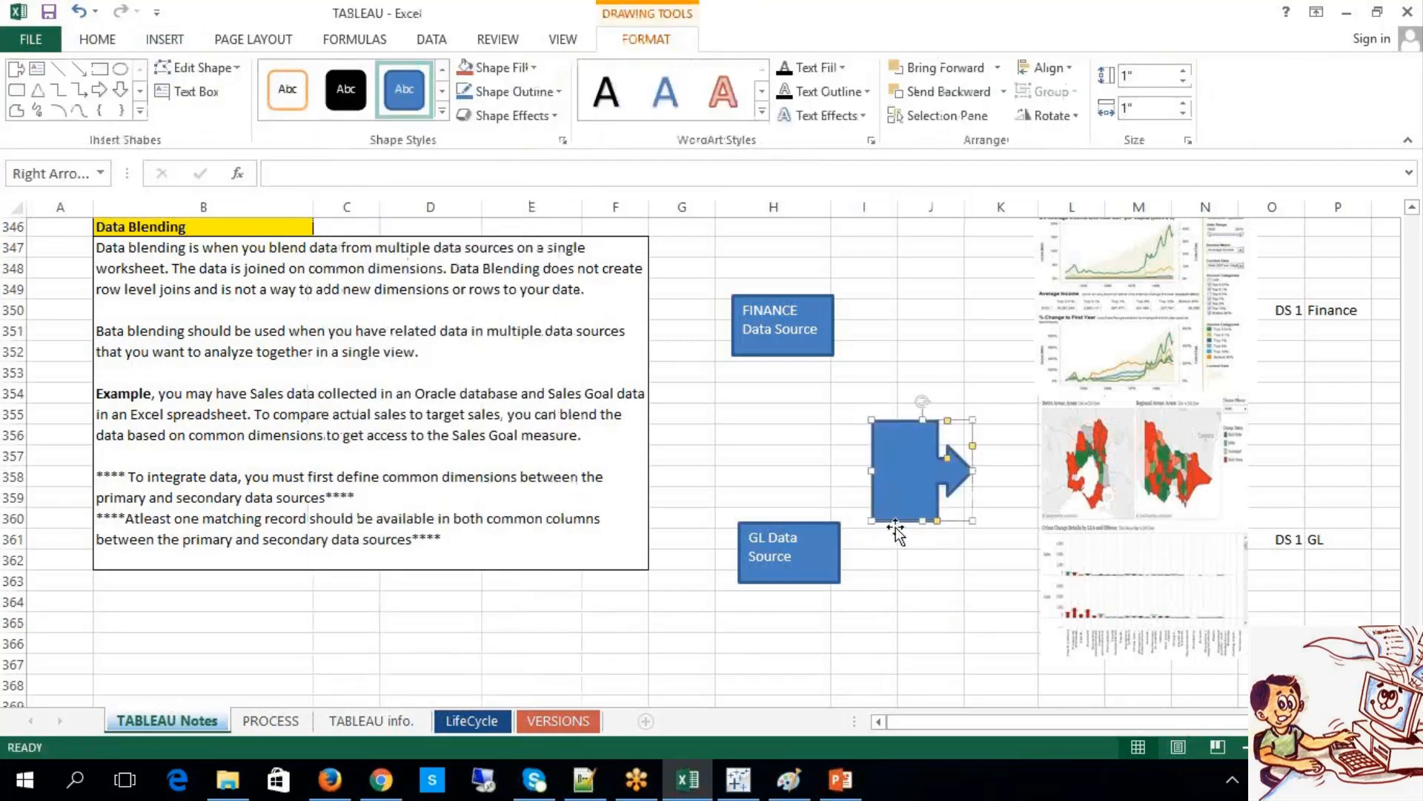
# Step: Move the right arrow callout closer to the data source boxes and stretch its height to 1.7"
pyautogui.moveTo(899, 491); pyautogui.dragTo(883, 463)
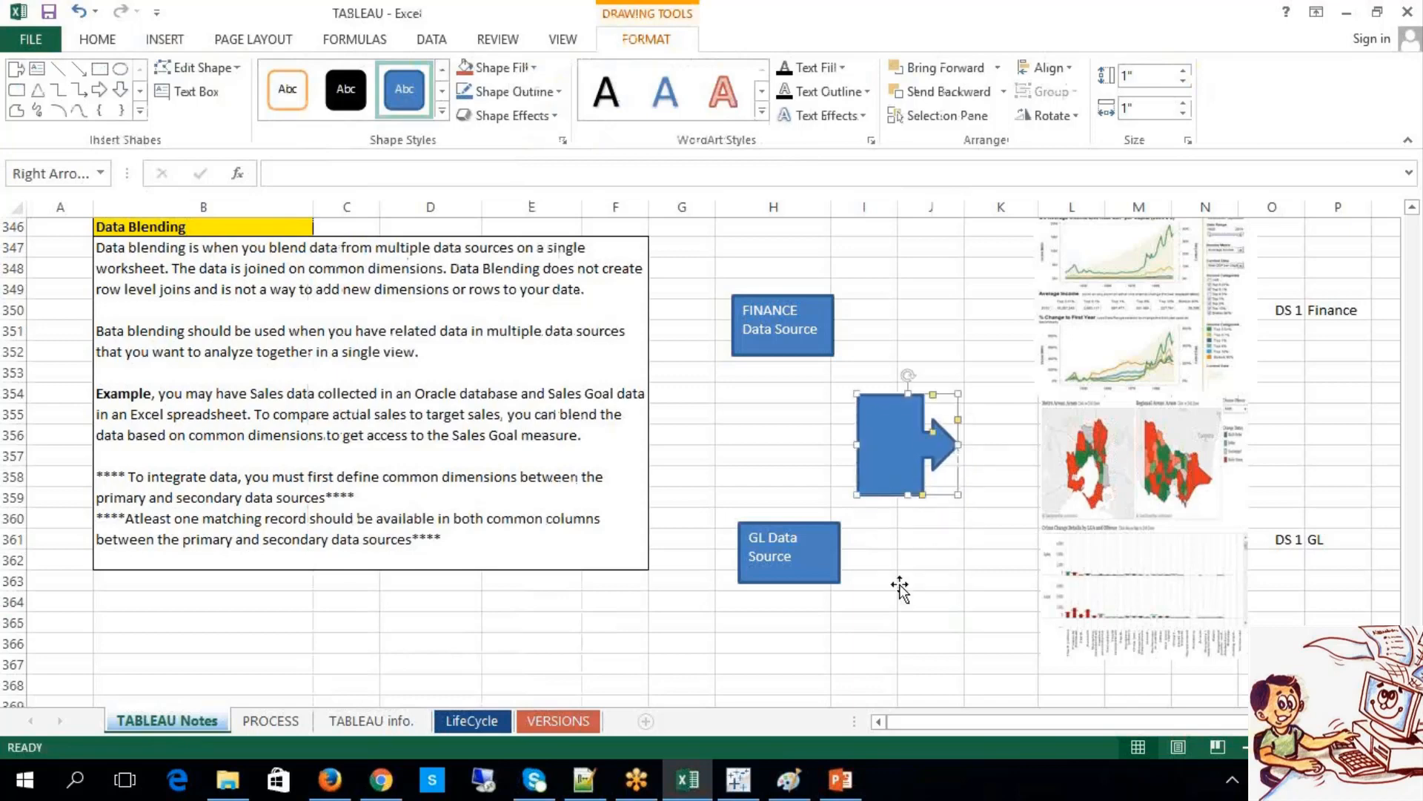
pyautogui.moveTo(908, 394); pyautogui.dragTo(919, 354)
pyautogui.moveTo(909, 495); pyautogui.dragTo(906, 524)
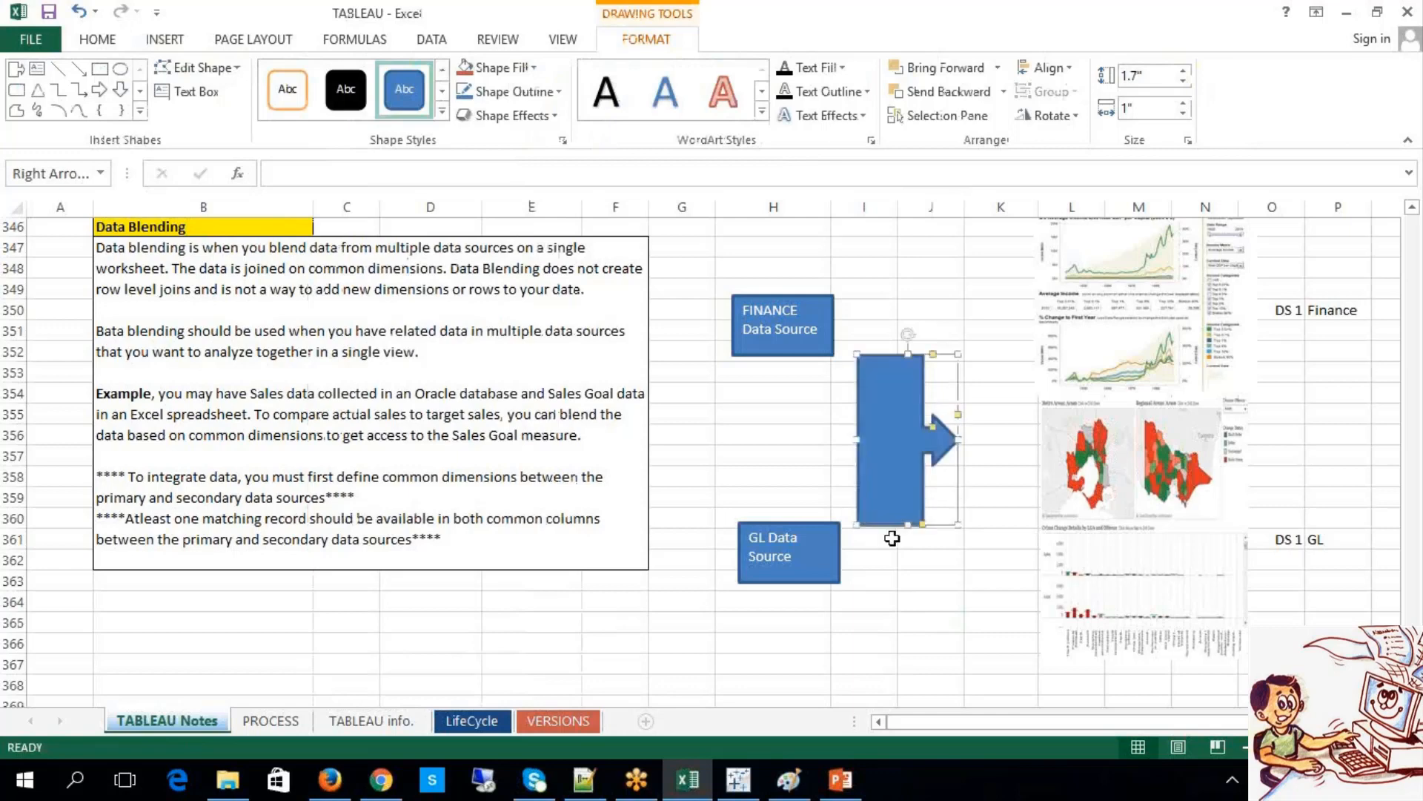
# Step: Label the arrow callout "Common Reports", centre the text vertically, and widen the shape so each word fits on one line
pyautogui.rightClick(892, 436)
pyautogui.click(938, 185)
pyautogui.write('Comon Reports')
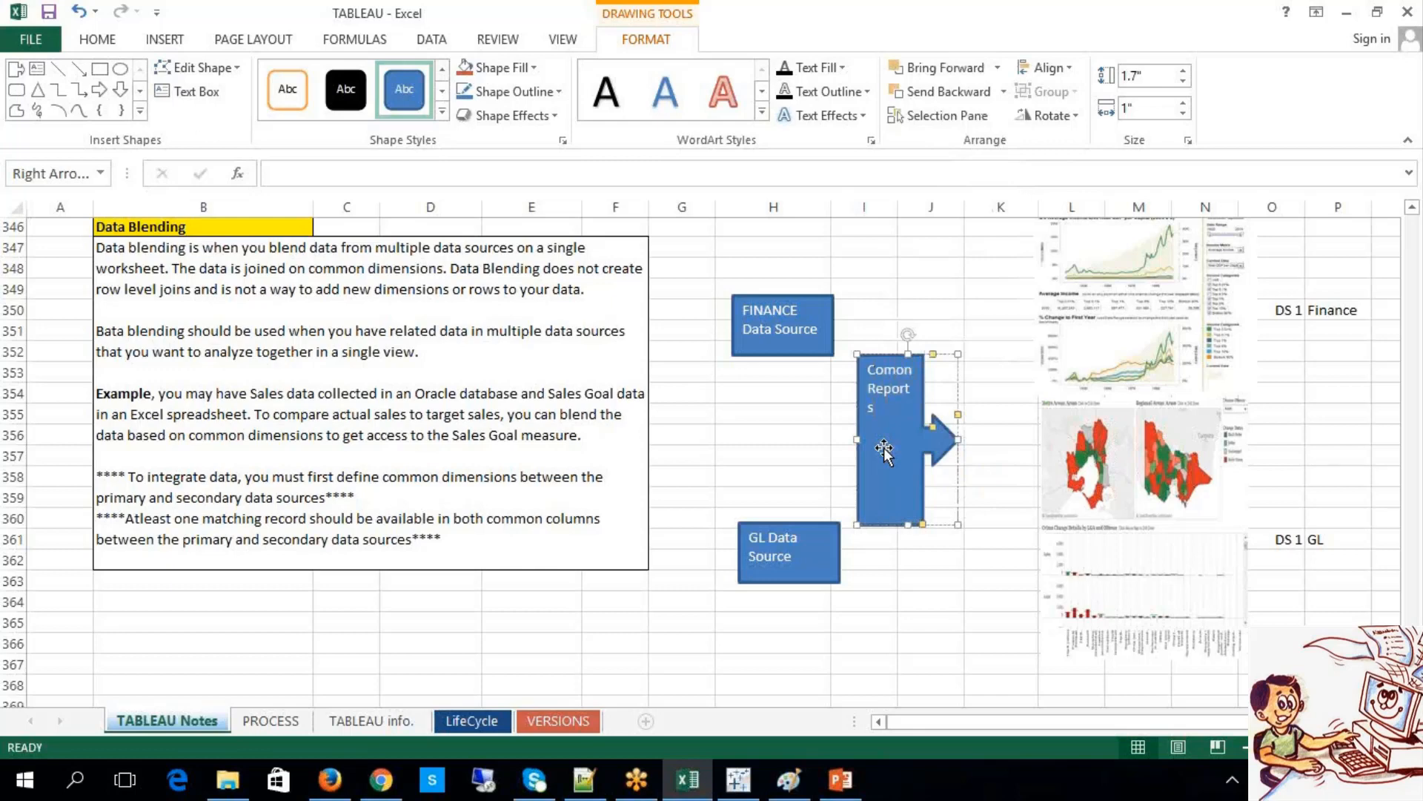
pyautogui.moveTo(857, 439); pyautogui.dragTo(846, 439)
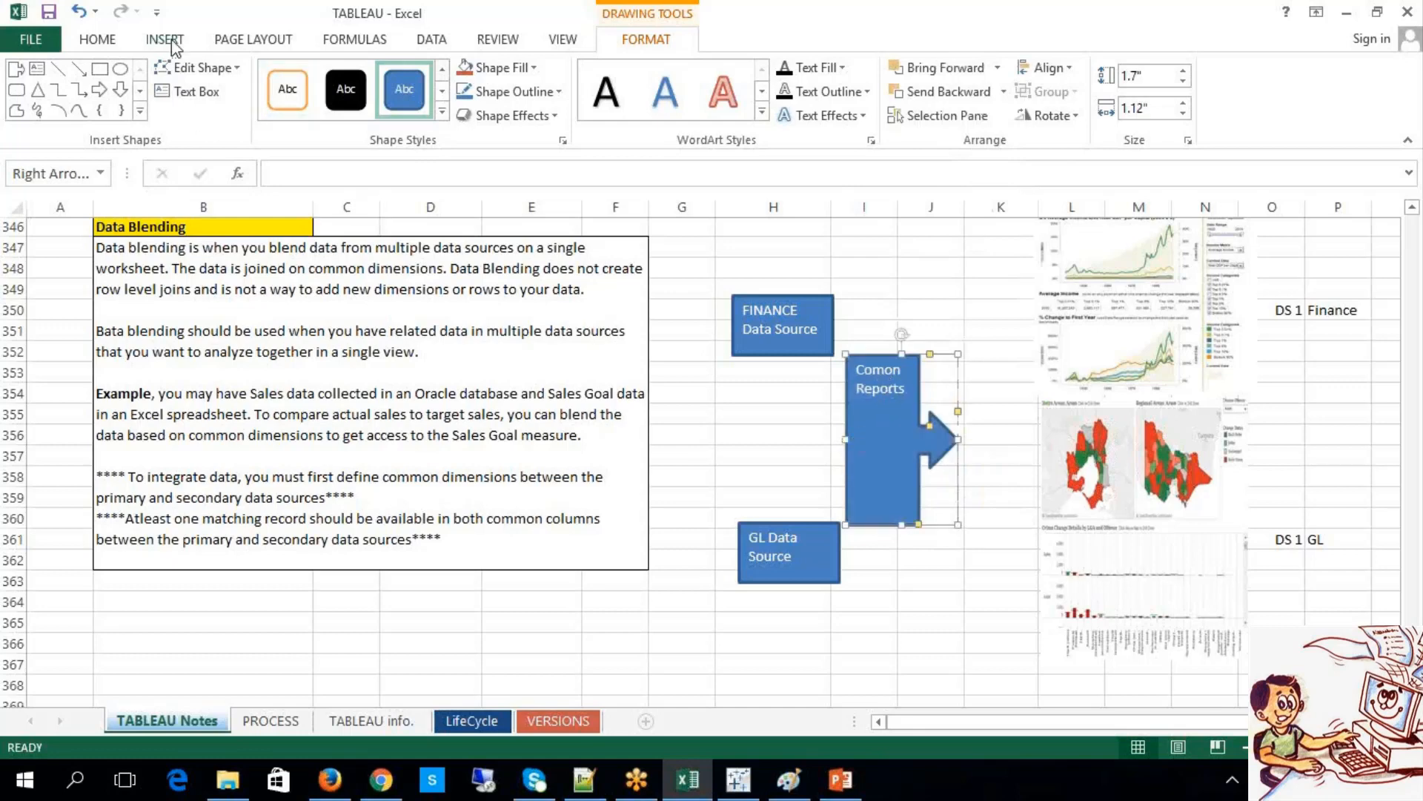
pyautogui.click(101, 46)
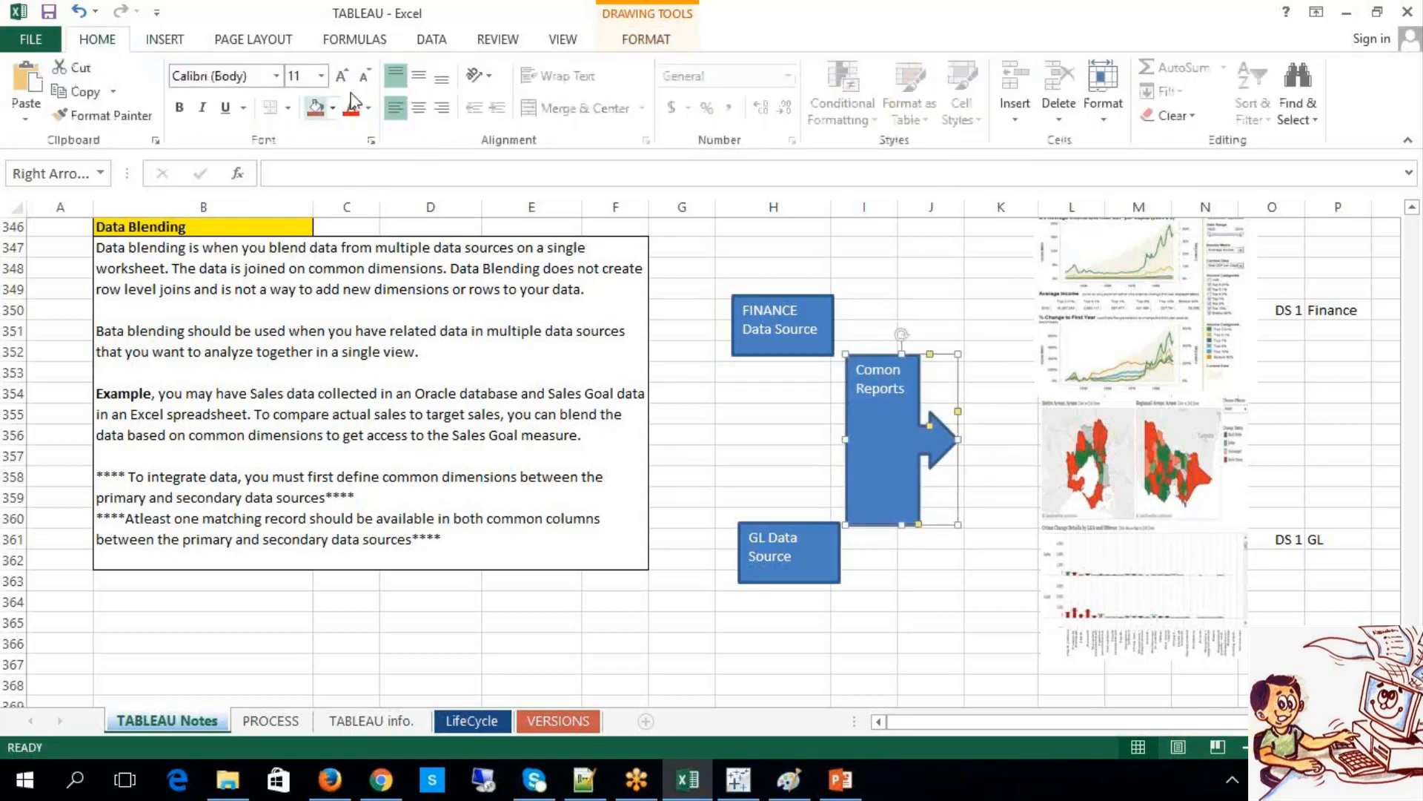
pyautogui.click(419, 77)
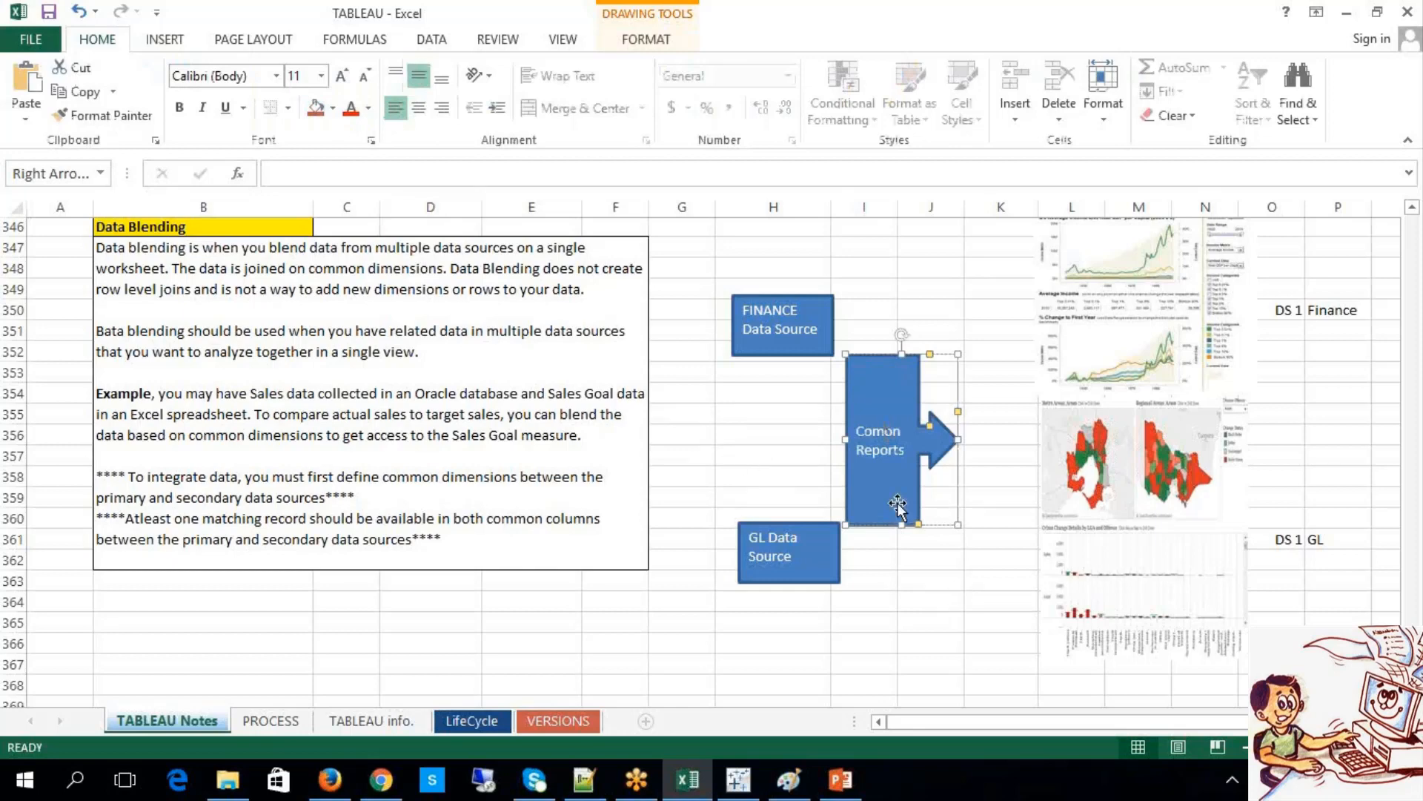
pyautogui.write('m')
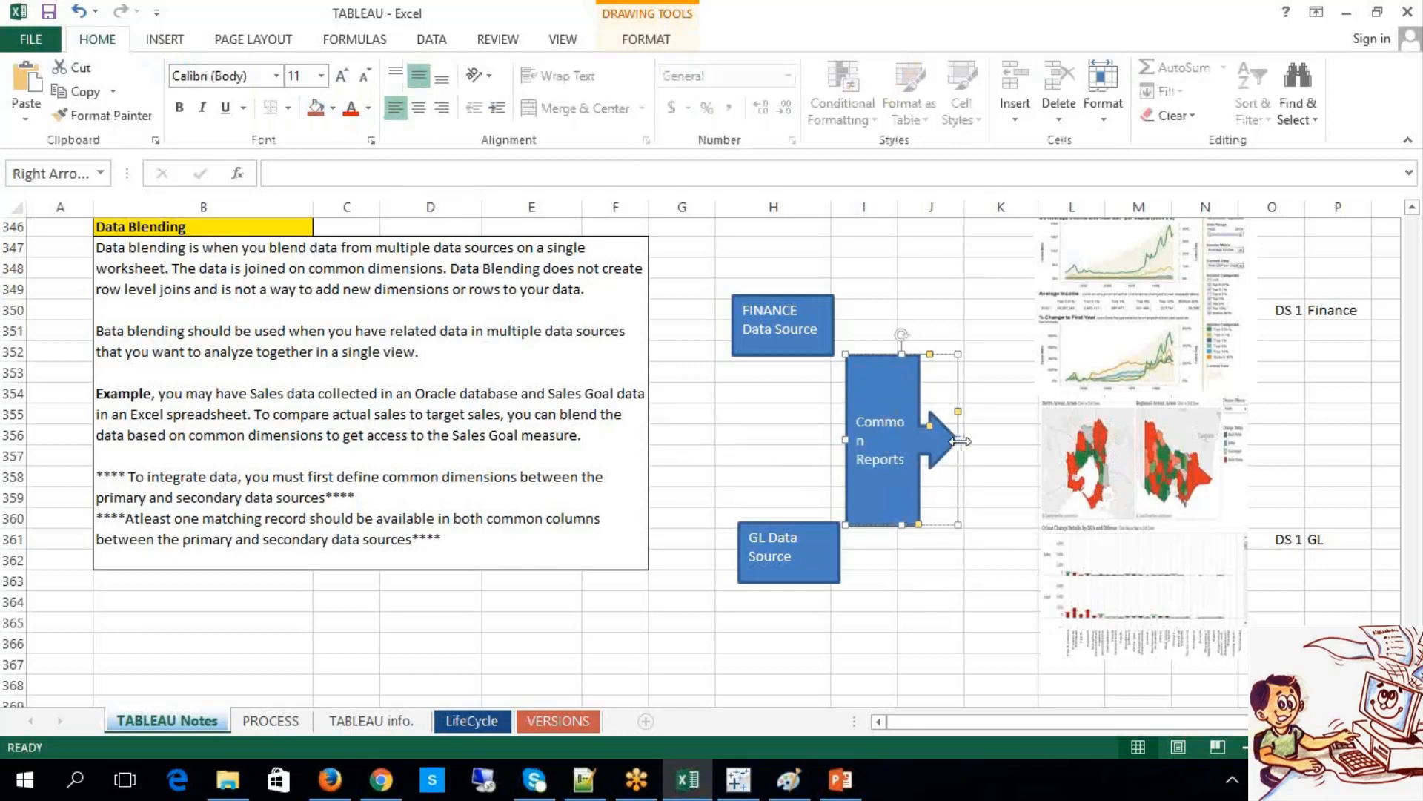
pyautogui.moveTo(958, 439); pyautogui.dragTo(978, 439)
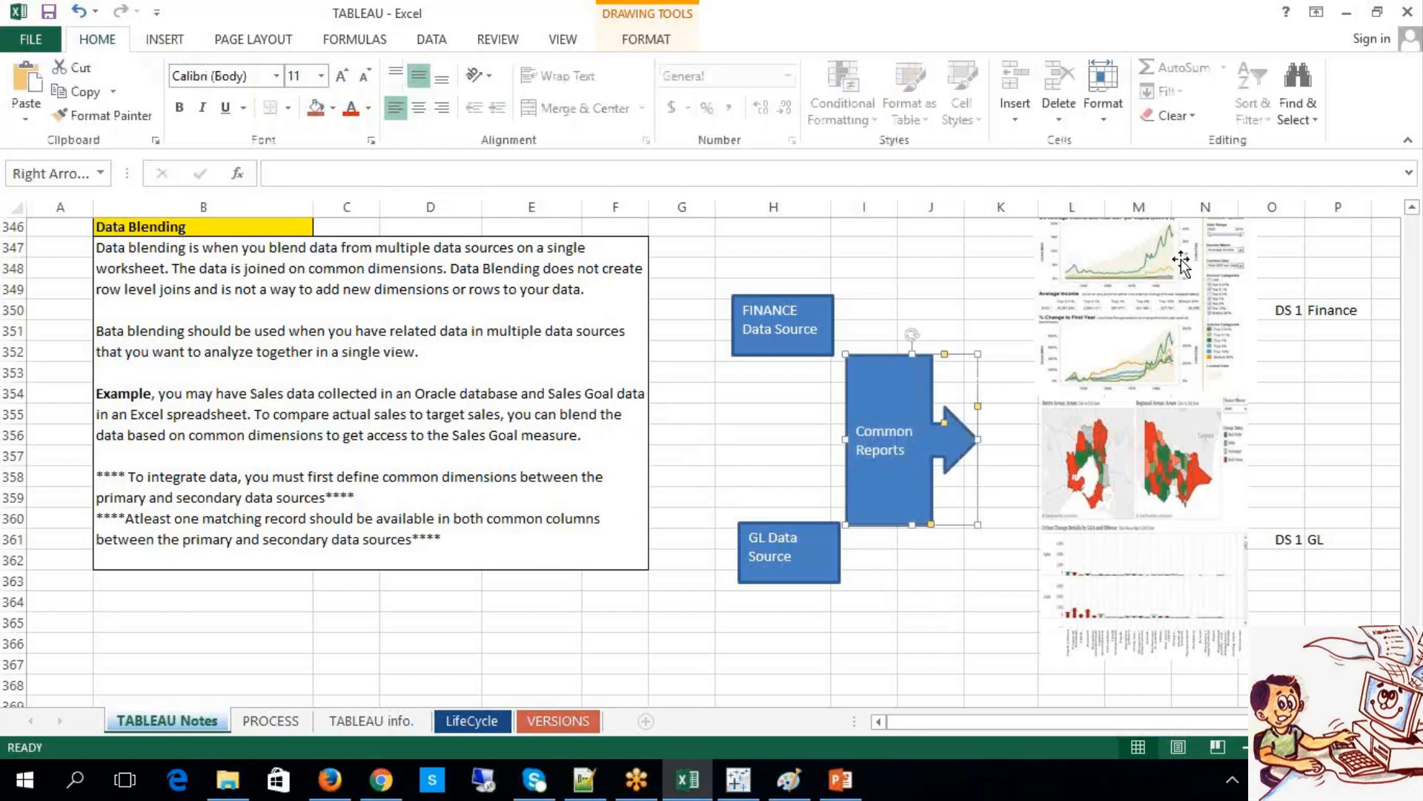
pyautogui.click(1365, 411)
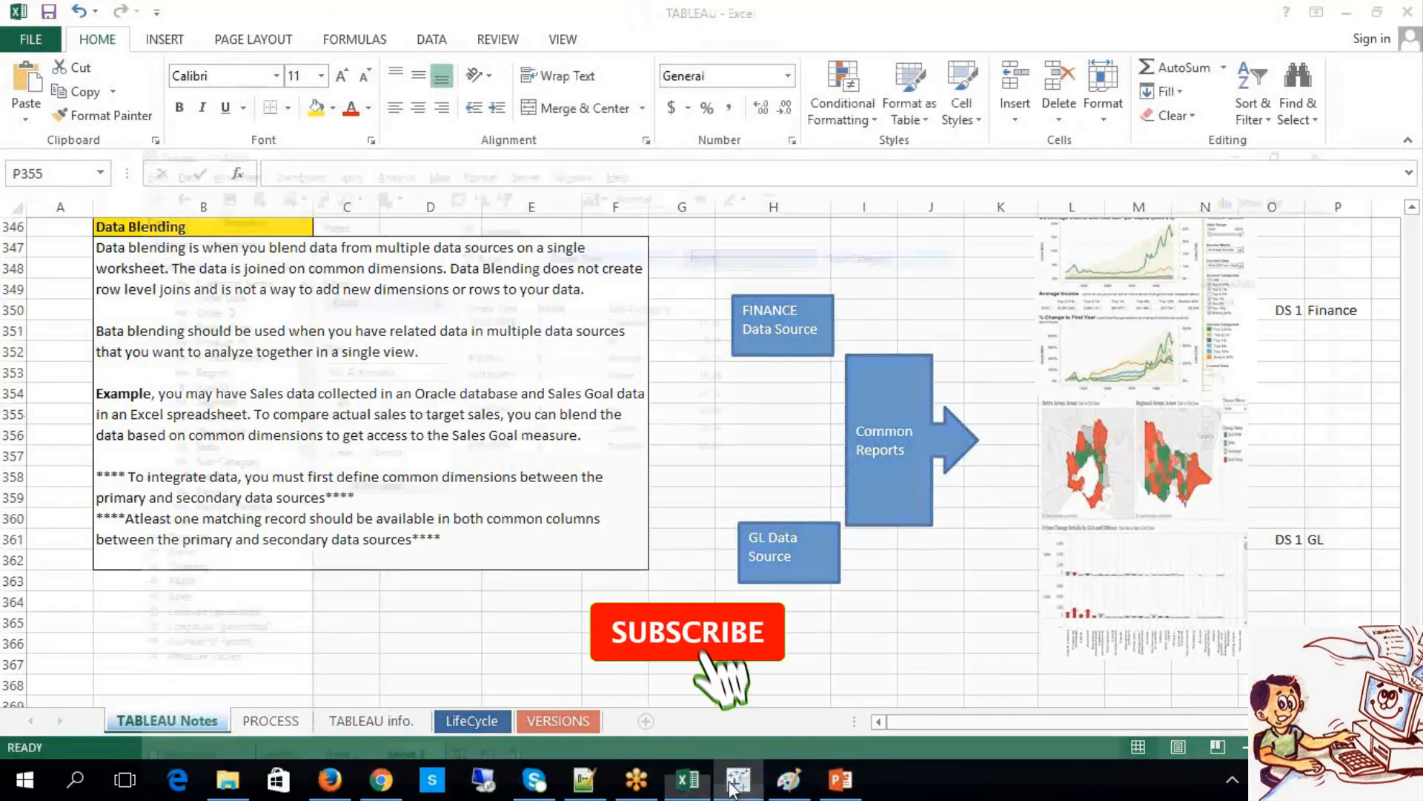
# Step: Switch to Tableau to view the SAMPLE sheet's sales bar chart, and return to the Excel notes
pyautogui.click(738, 779)
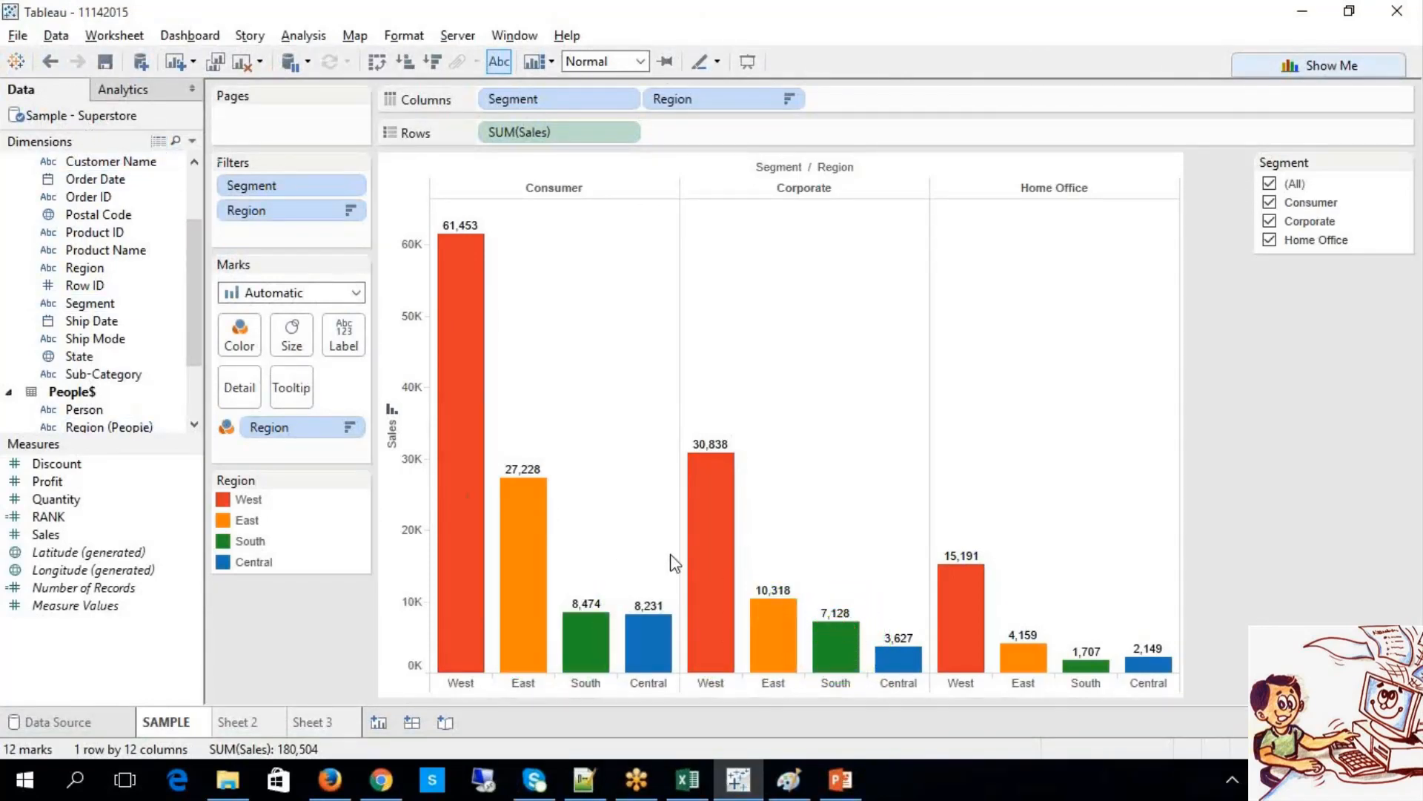
pyautogui.click(684, 784)
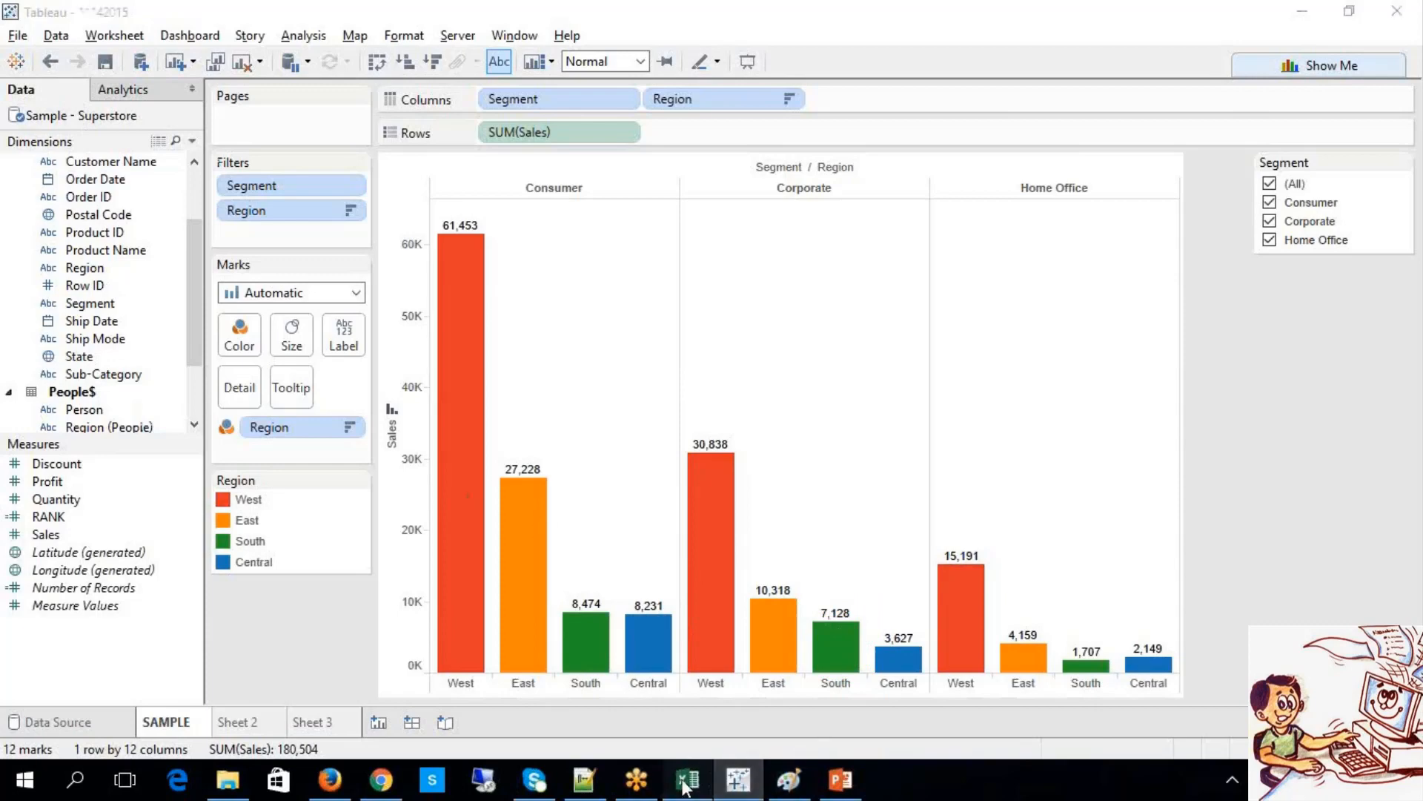
pyautogui.click(1327, 519)
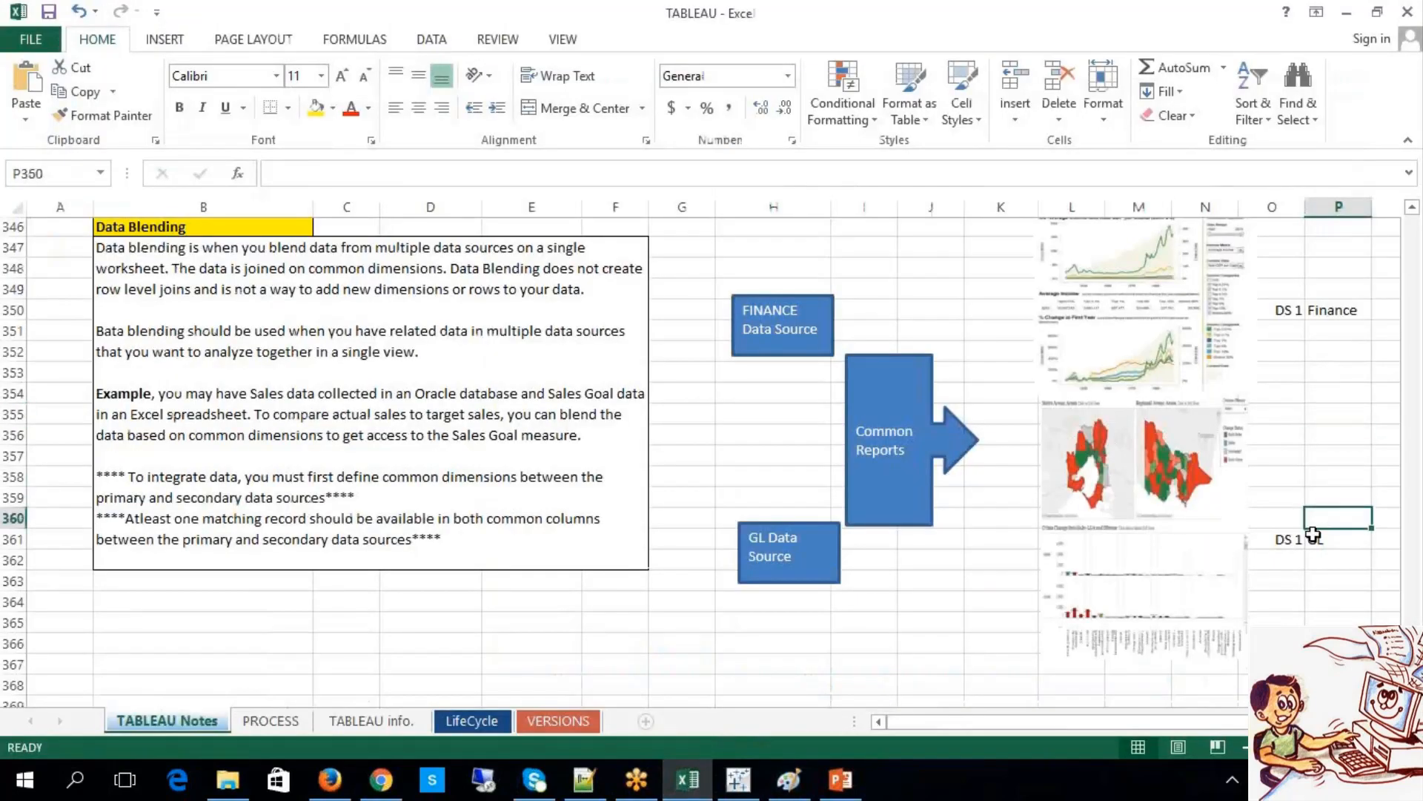
# Step: Delete the "DS 1 GL" and "DS 1 Finance" labels in columns O and P beside the dashboard pictures, and save the workbook
pyautogui.moveTo(1286, 540); pyautogui.dragTo(1313, 540)
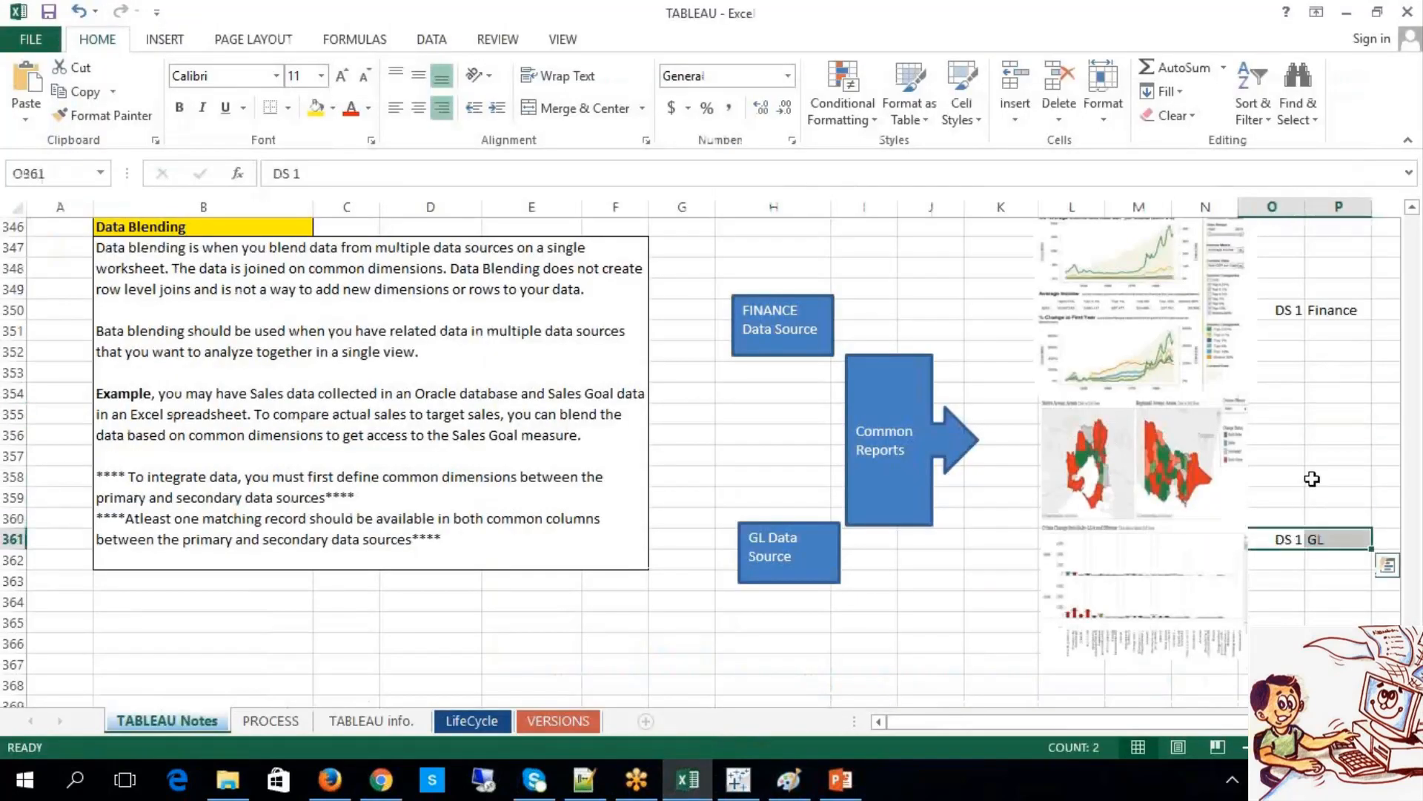
pyautogui.press('Delete')
pyautogui.moveTo(1293, 313); pyautogui.dragTo(1324, 312)
pyautogui.press('Delete')
pyautogui.click(1313, 539)
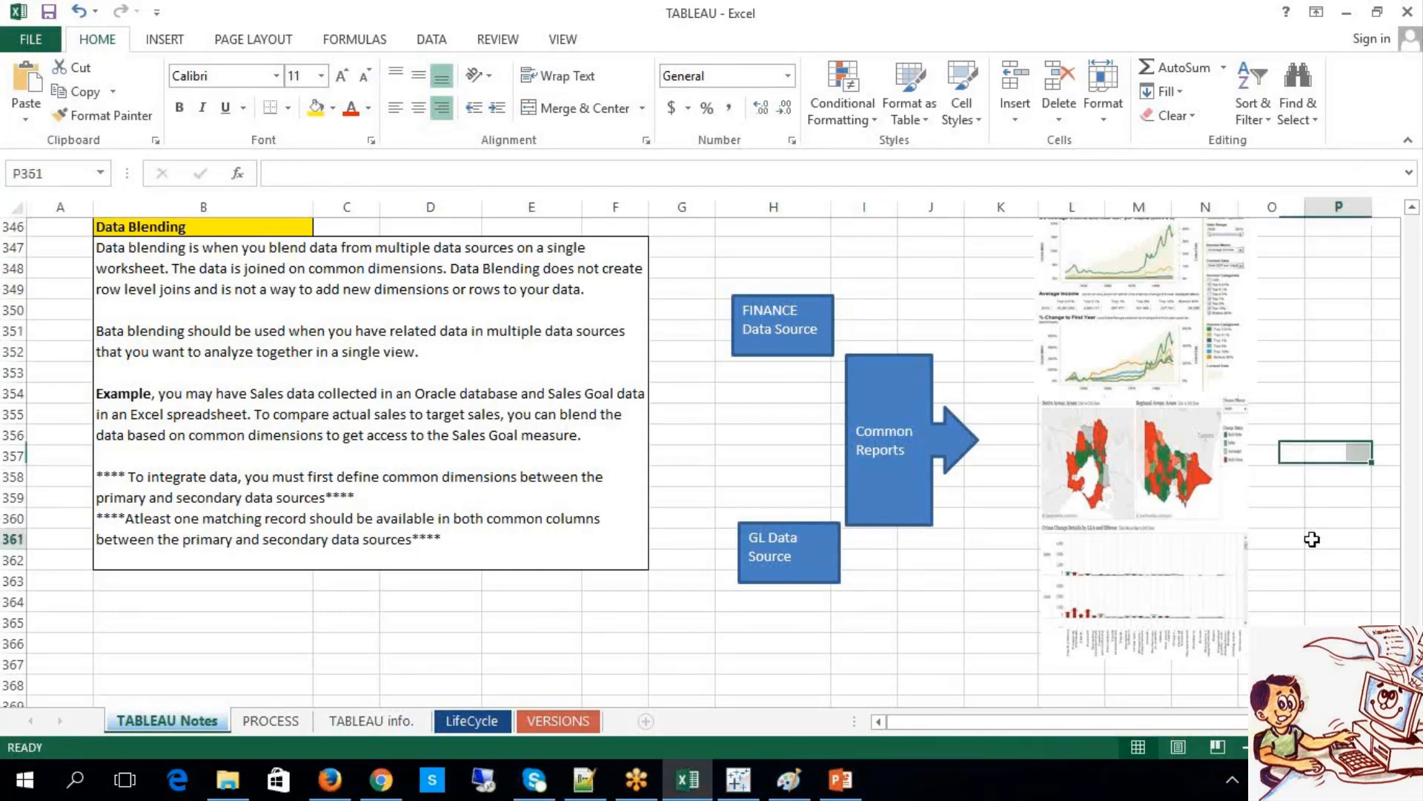
pyautogui.scroll(2, 1313, 539)
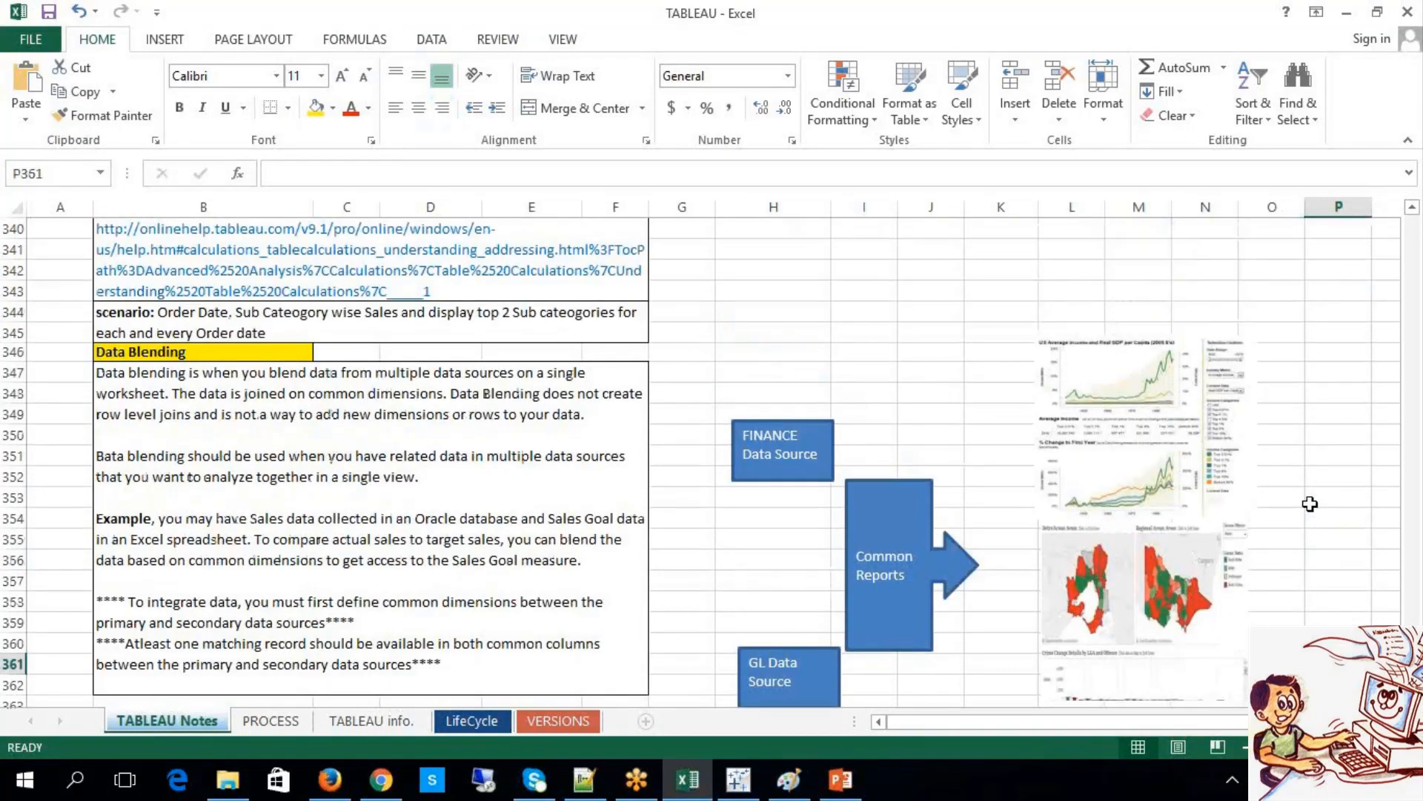
pyautogui.scroll(-1, 1310, 504)
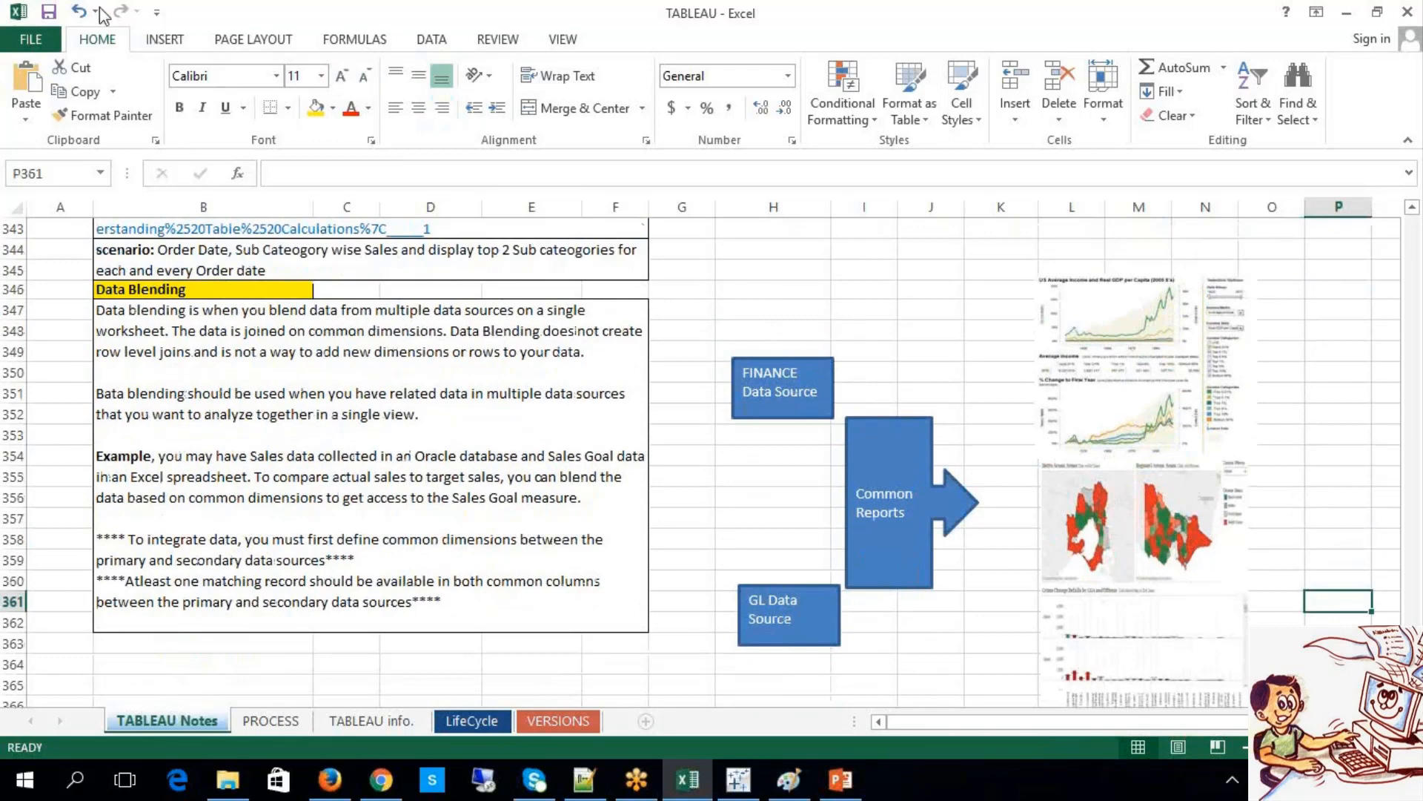
pyautogui.click(49, 12)
# Step: Merge cells H353 to H359 between the data source boxes, align the content top left, and apply all borders
pyautogui.moveTo(768, 439); pyautogui.dragTo(780, 561)
pyautogui.click(576, 108)
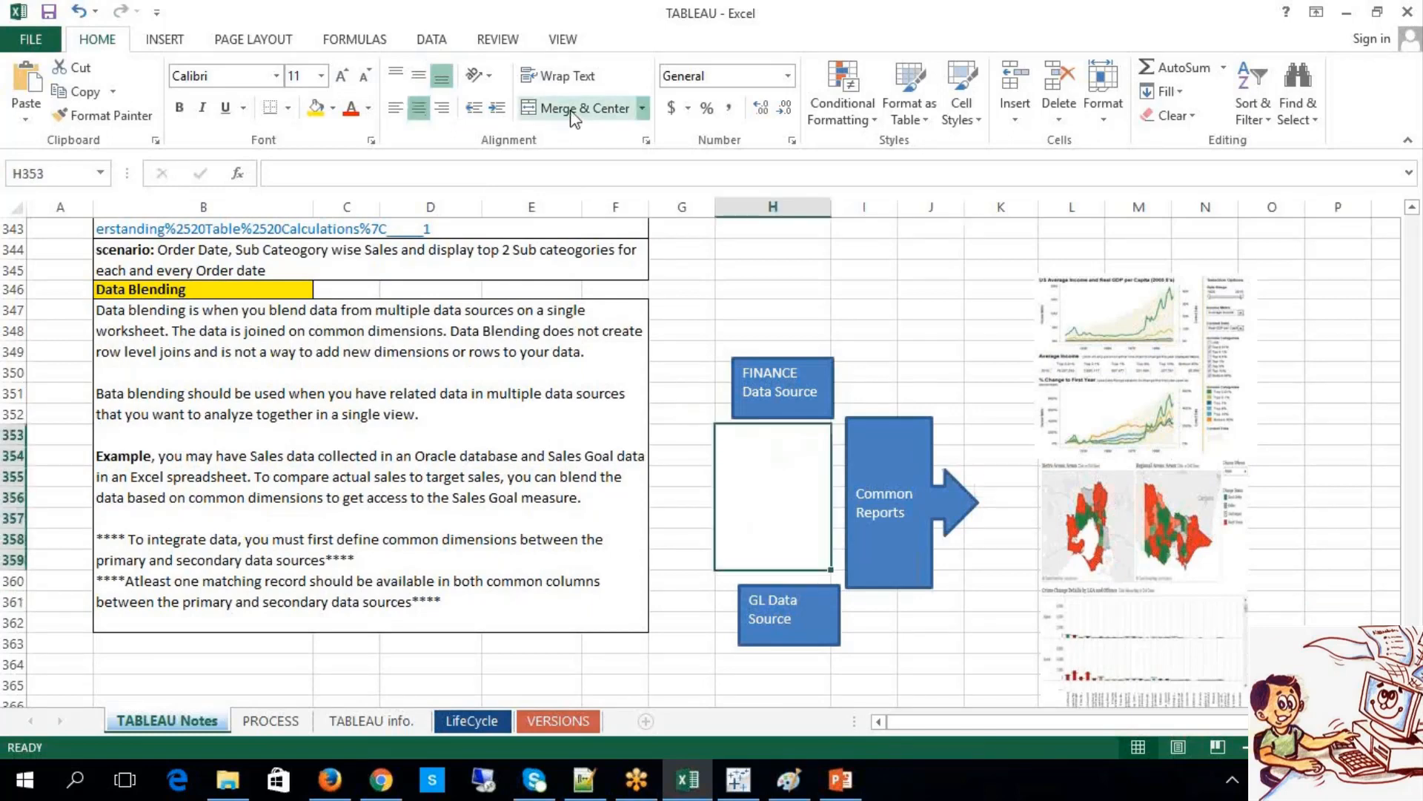
pyautogui.click(395, 108)
pyautogui.click(395, 74)
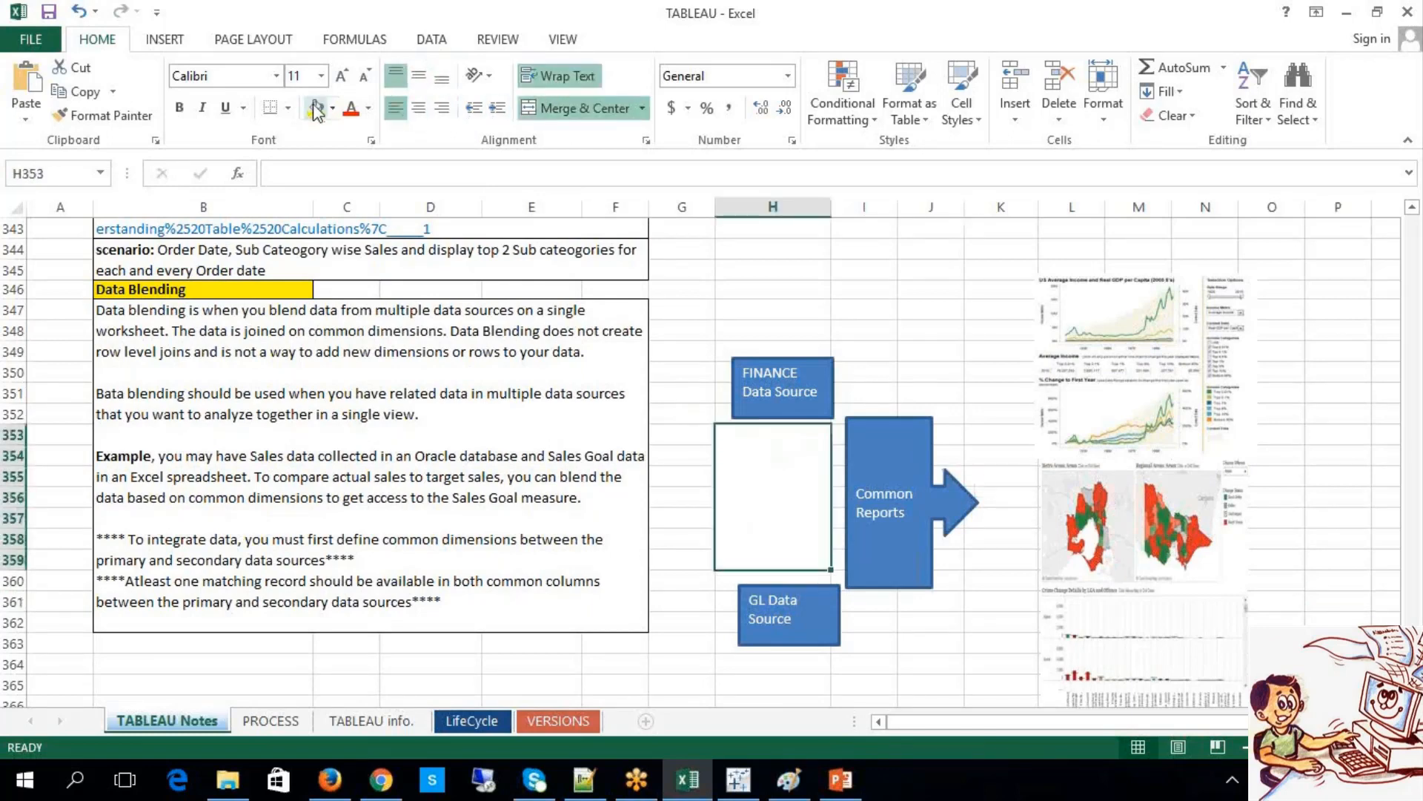
pyautogui.click(288, 108)
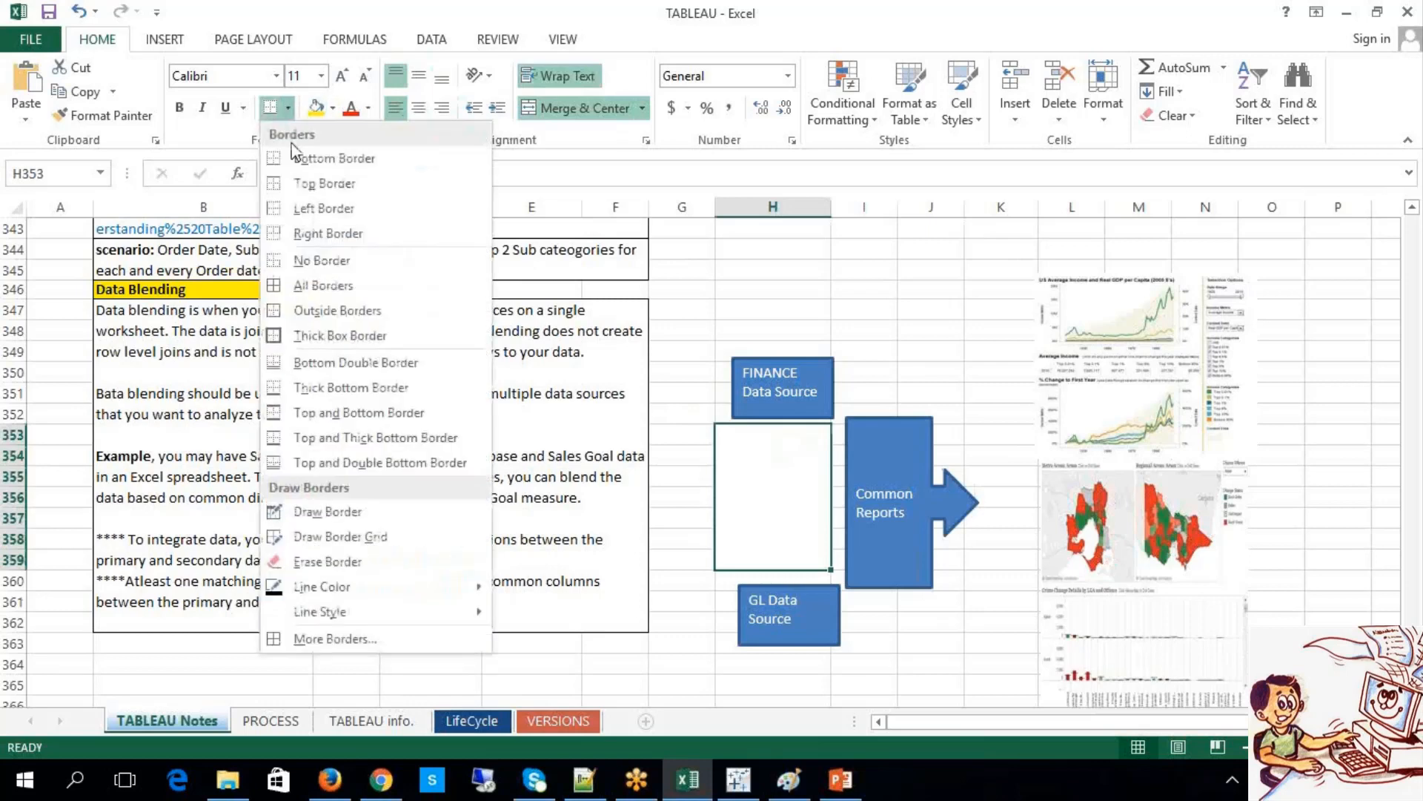
pyautogui.click(318, 289)
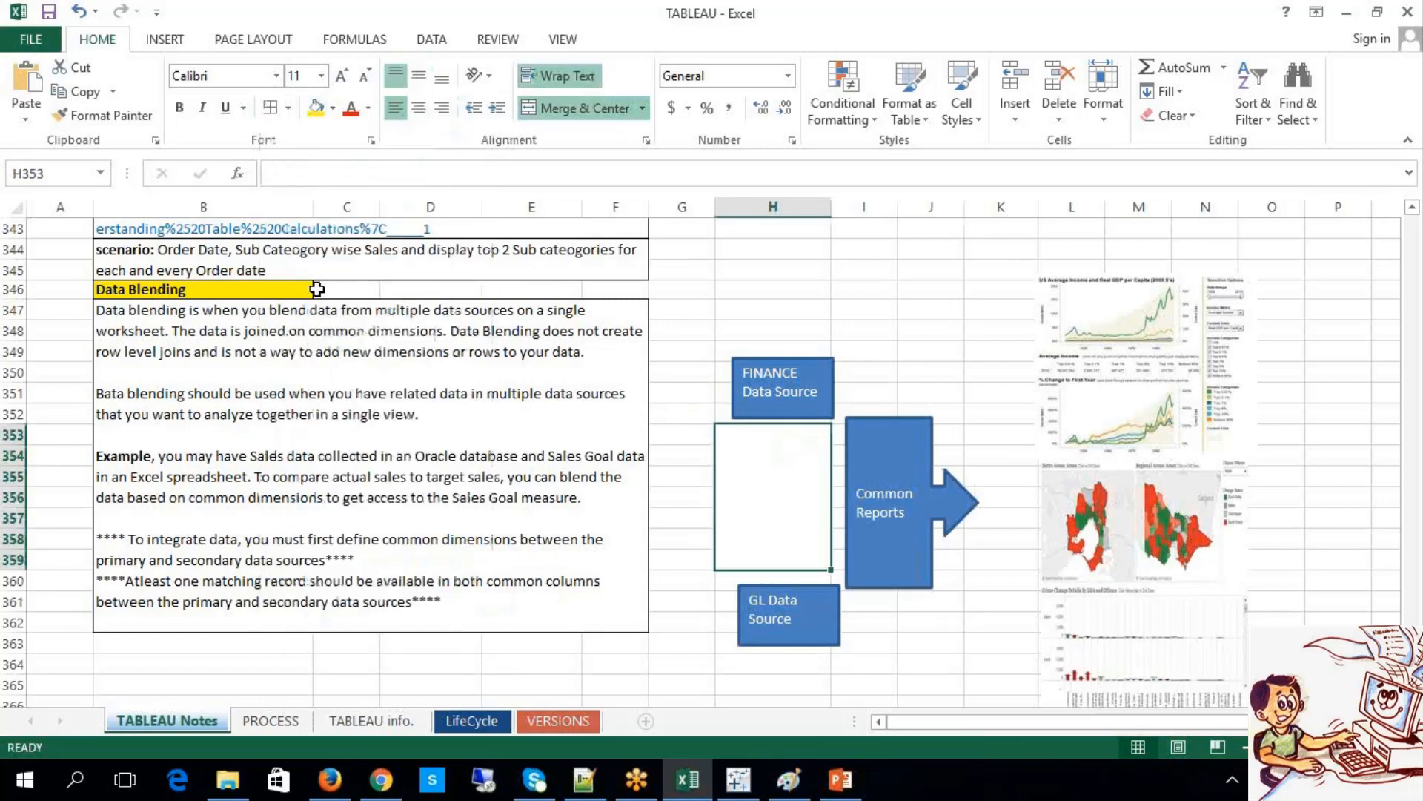
# Step: Copy "common dimensions" from the Data Blending notes into the merged cell H353 and complete it with "from different data sources"
pyautogui.doubleClick(320, 331)
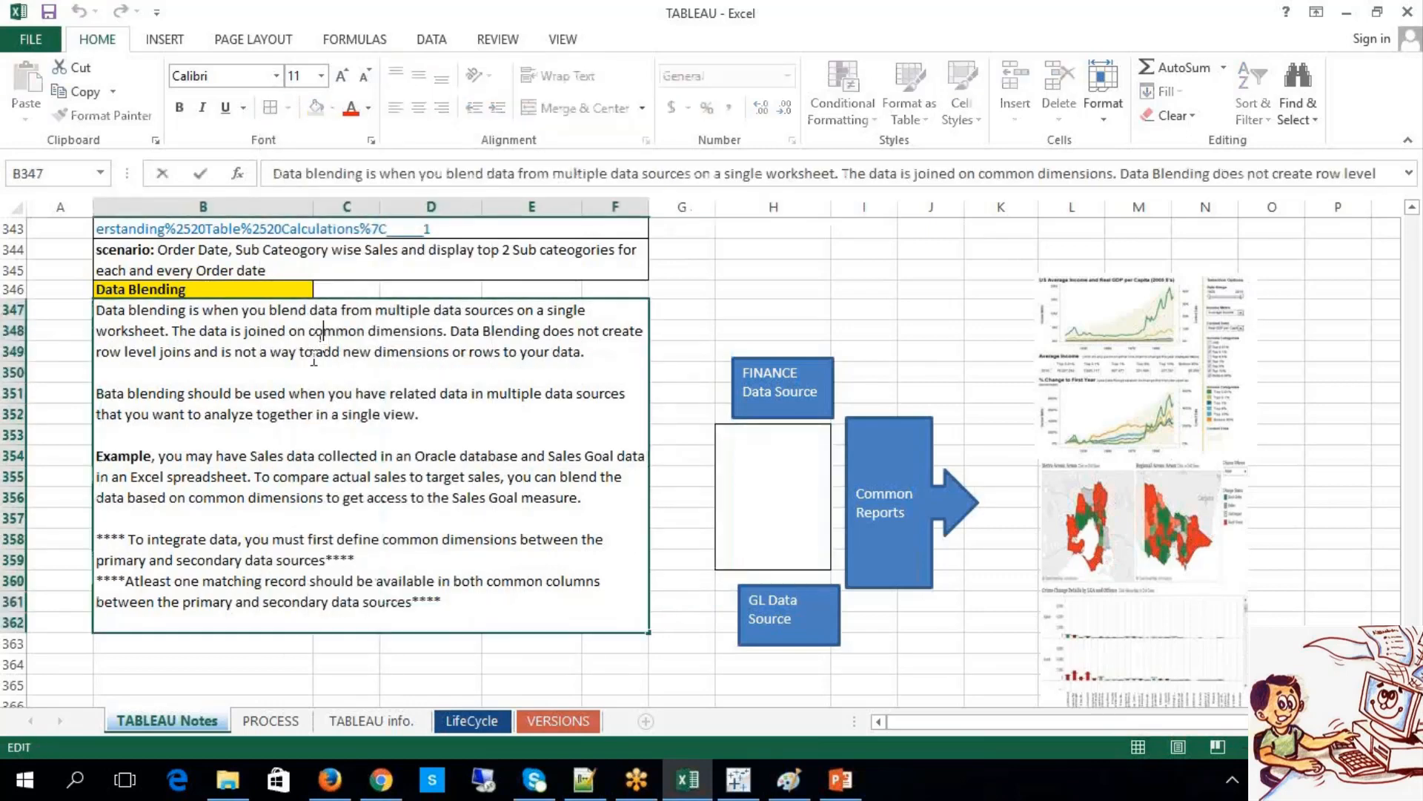
pyautogui.moveTo(310, 330); pyautogui.dragTo(441, 338)
pyautogui.hotkey('ctrl', 'c')
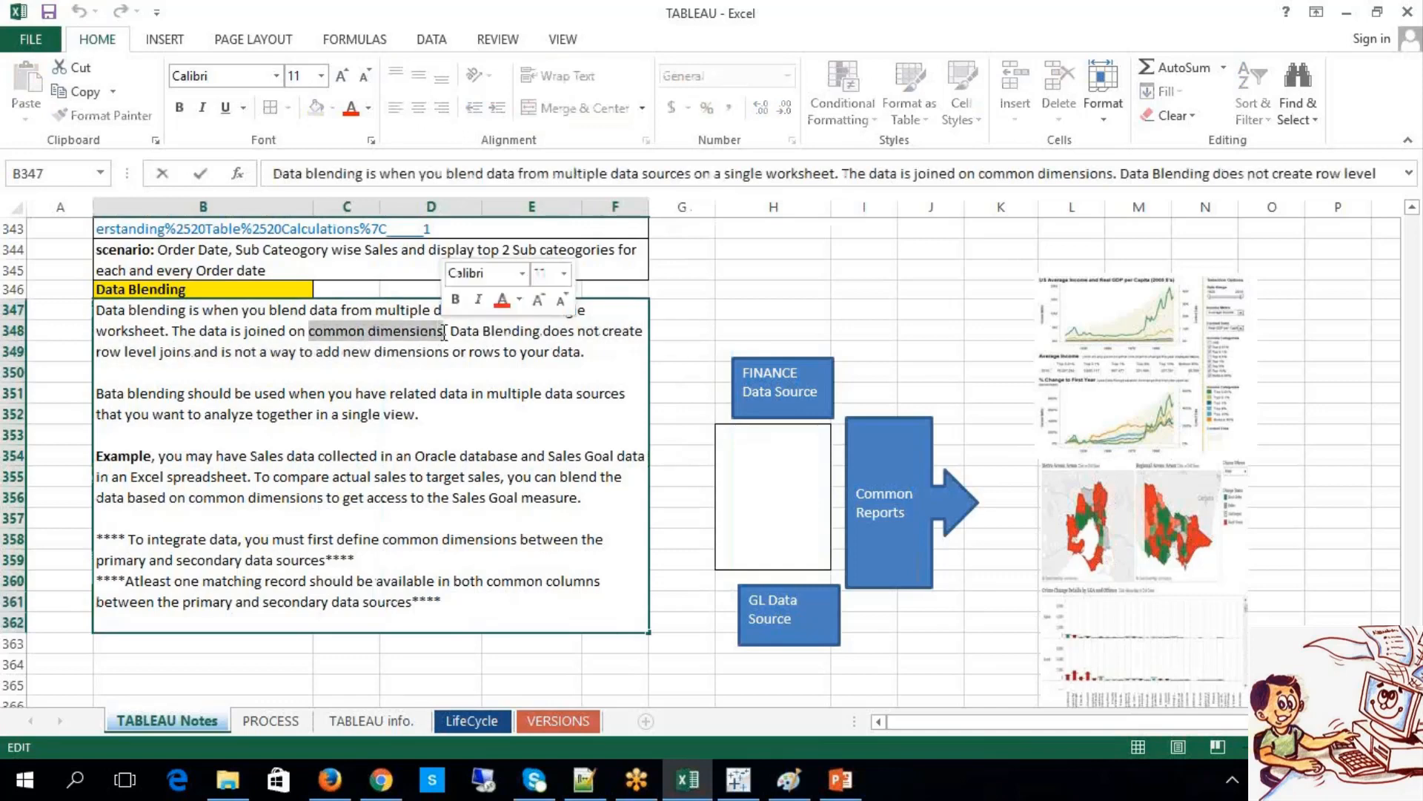
pyautogui.click(732, 487)
pyautogui.hotkey('ctrl', 'v')
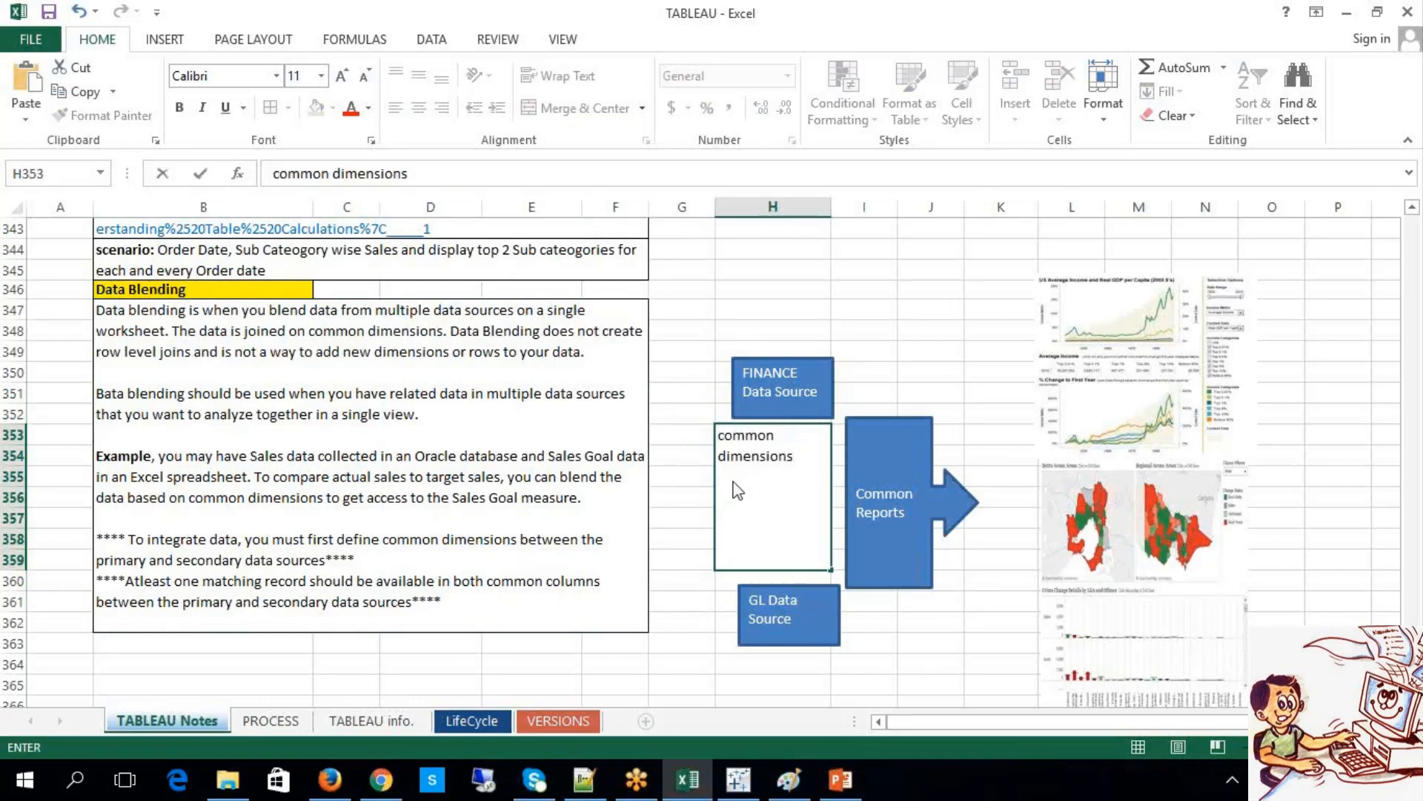
pyautogui.write('from different data ')
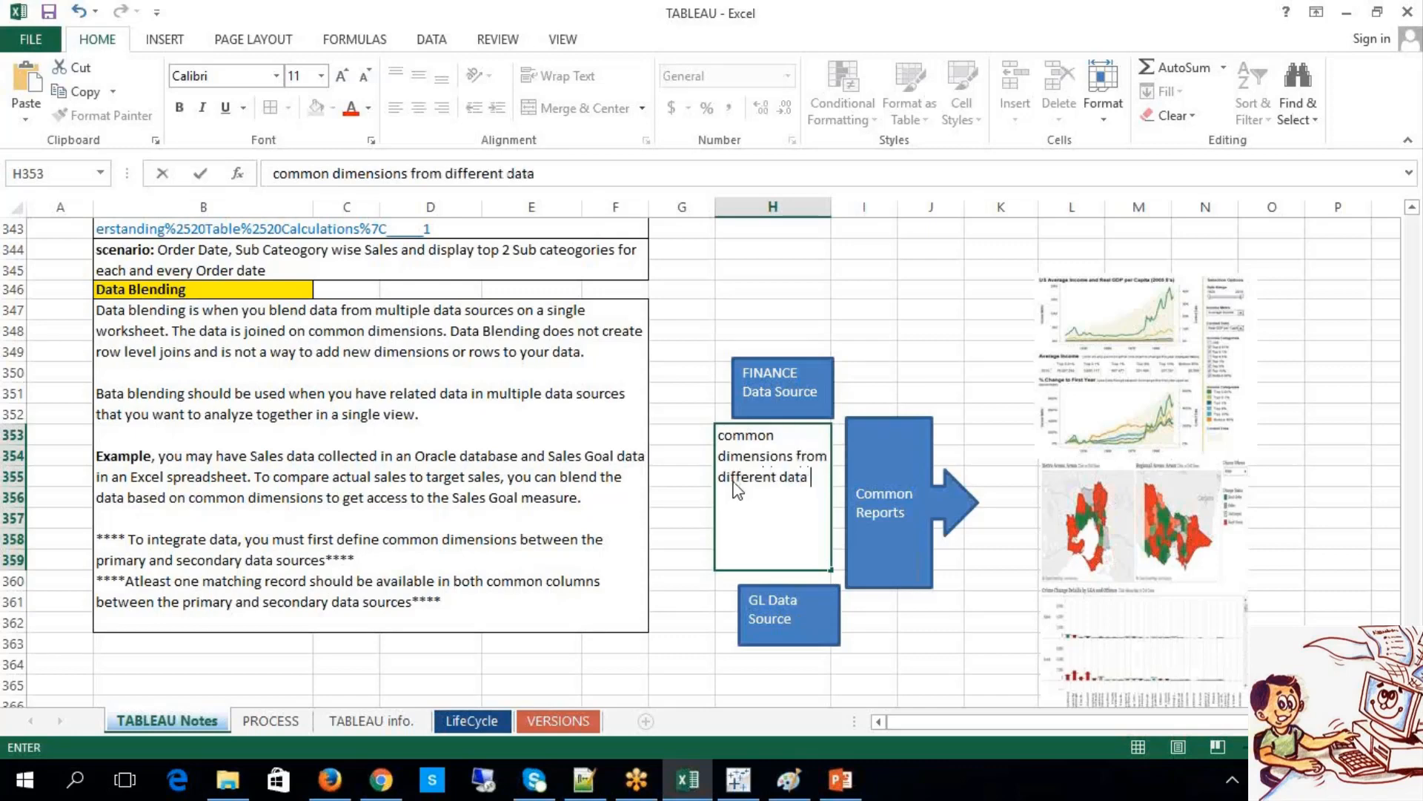
pyautogui.write('sources')
pyautogui.click(862, 355)
pyautogui.click(817, 370)
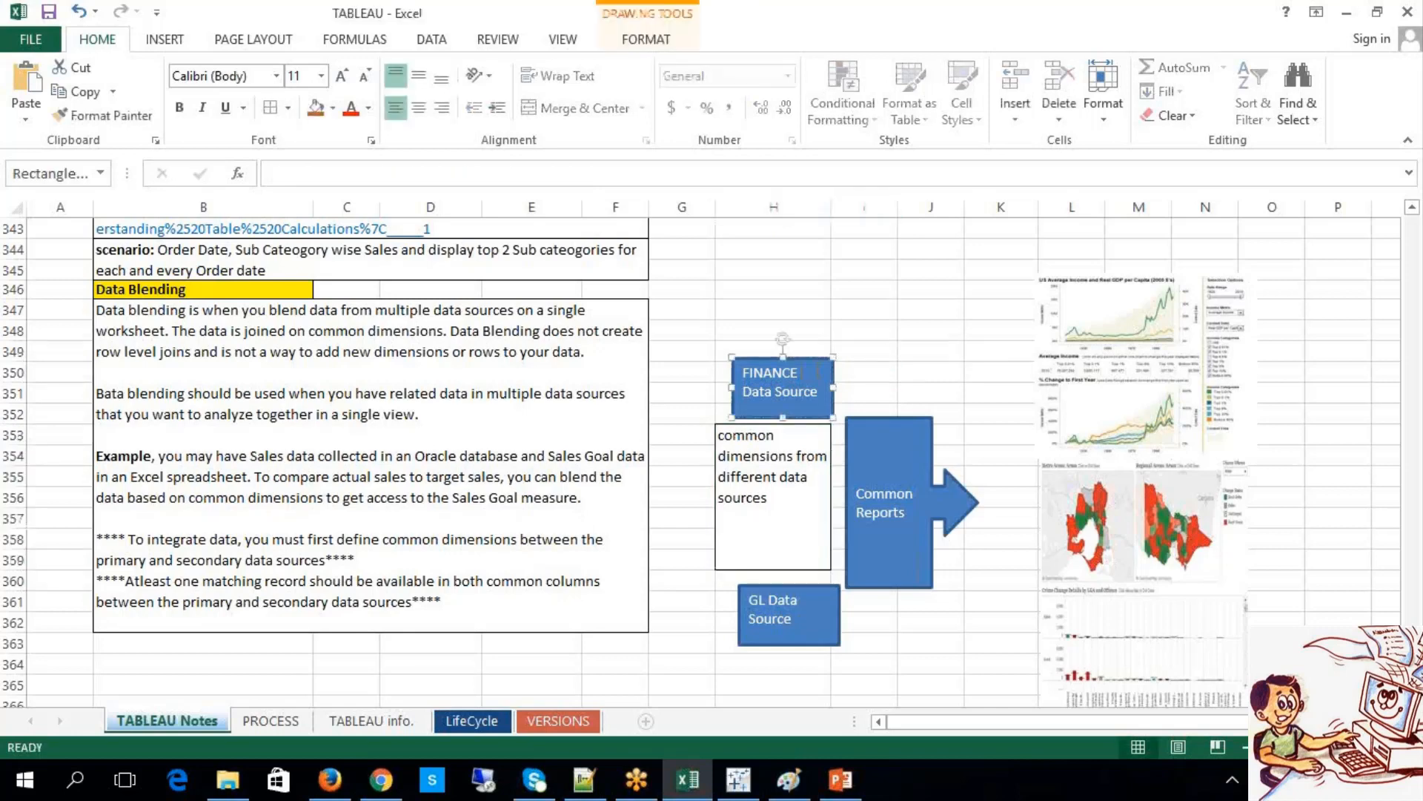
pyautogui.click(790, 619)
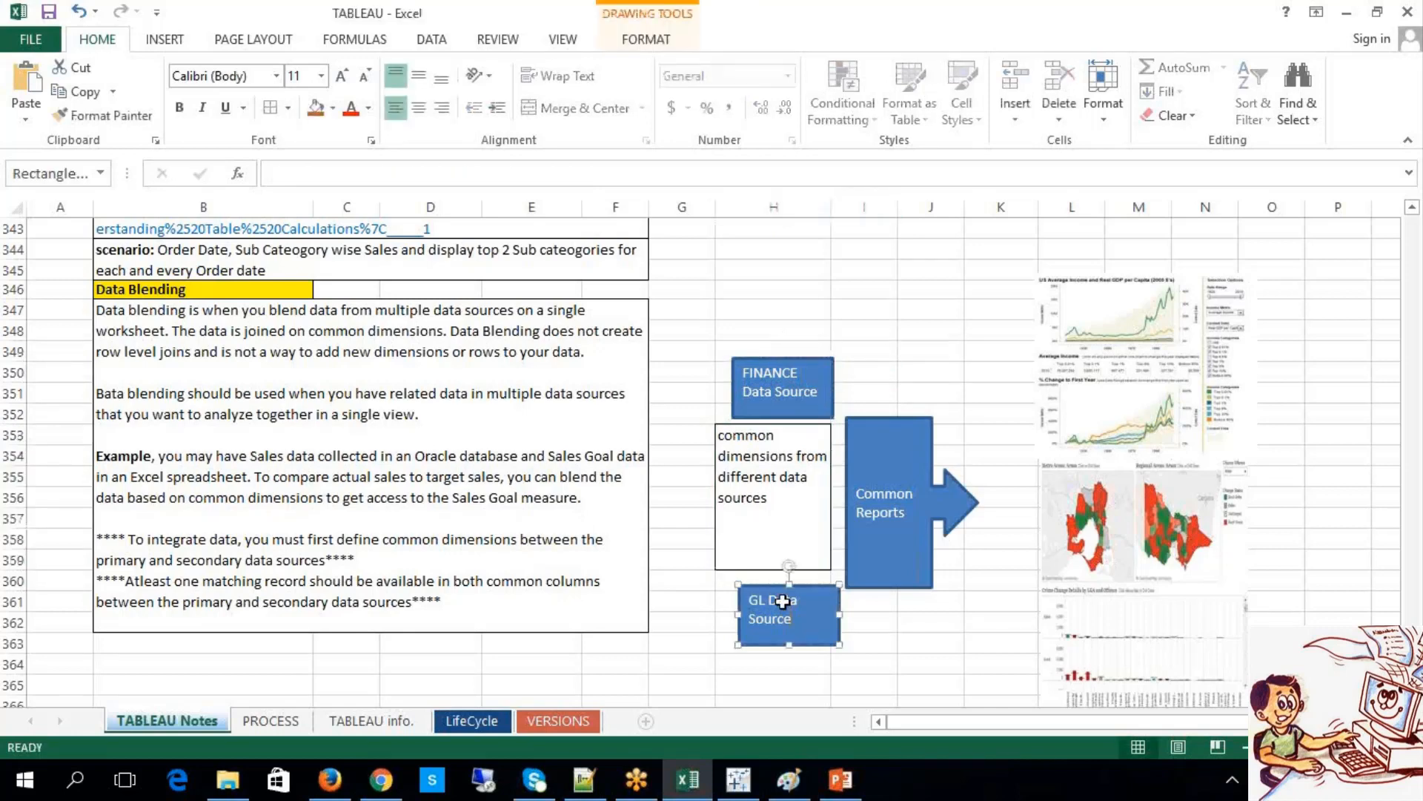
# Step: Append "& atleast one matching record should be available in both common columns" to H353, copying the wording from the notes and lowercasing "atleast"
pyautogui.doubleClick(267, 581)
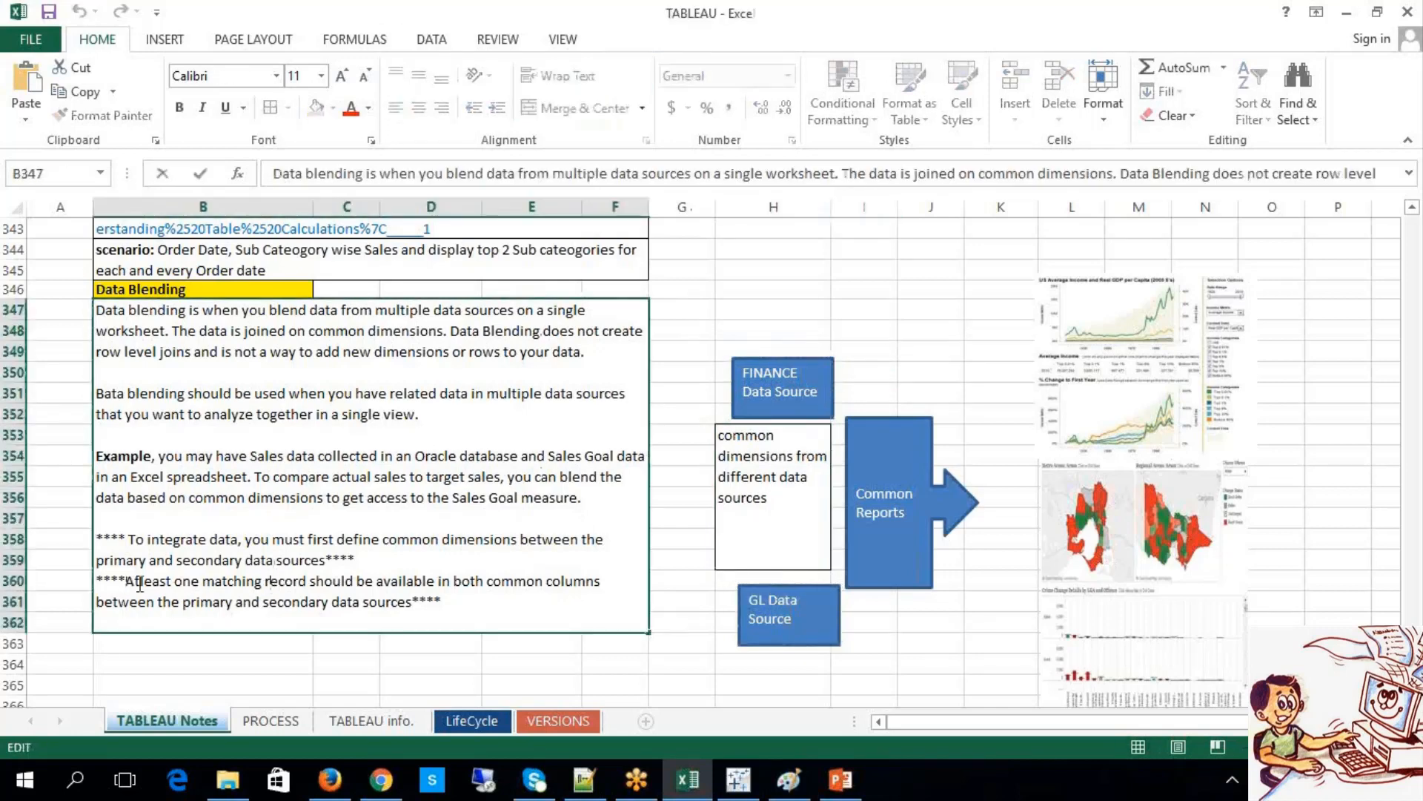
pyautogui.moveTo(126, 583); pyautogui.dragTo(619, 585)
pyautogui.hotkey('ctrl', 'c')
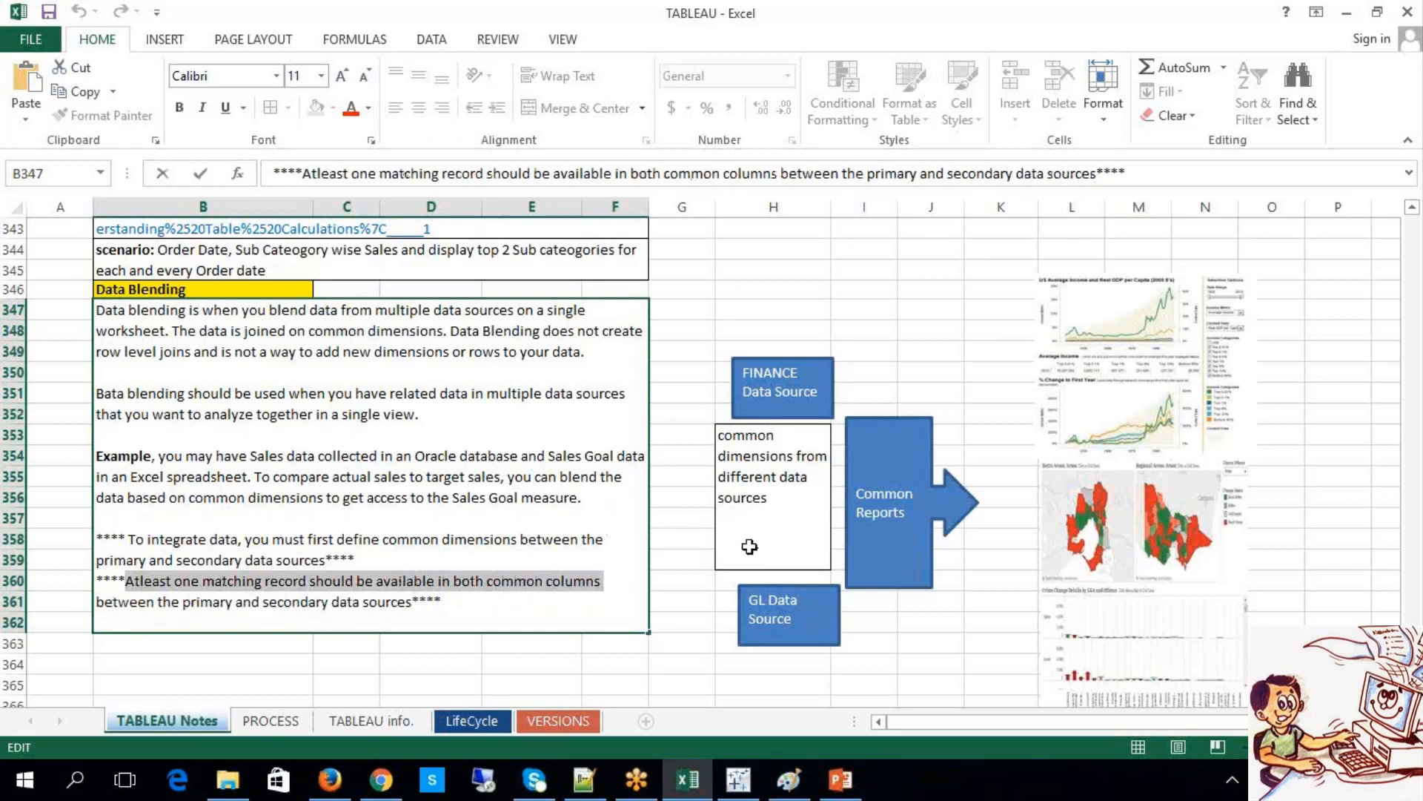
pyautogui.doubleClick(795, 501)
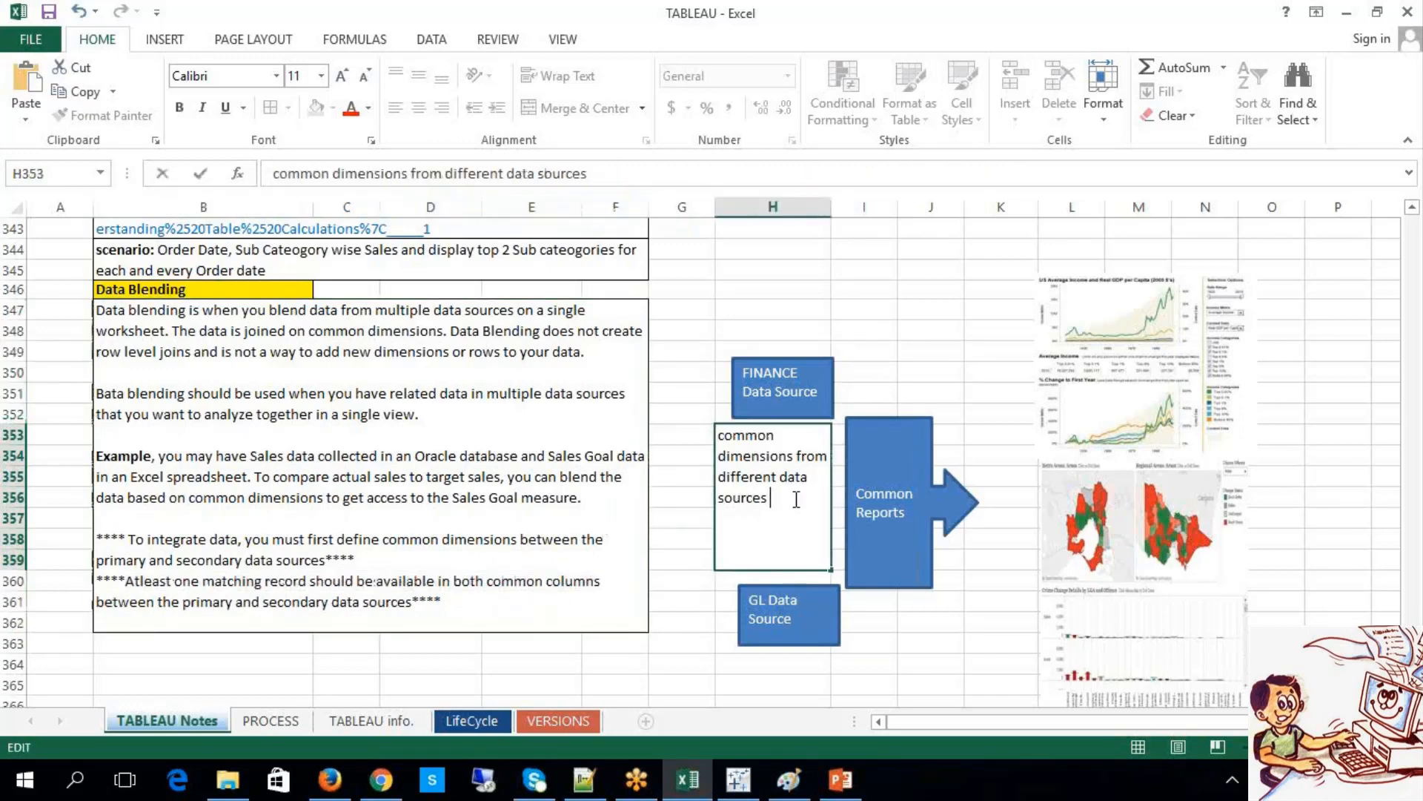
pyautogui.write('&')
pyautogui.hotkey('ctrl', 'v')
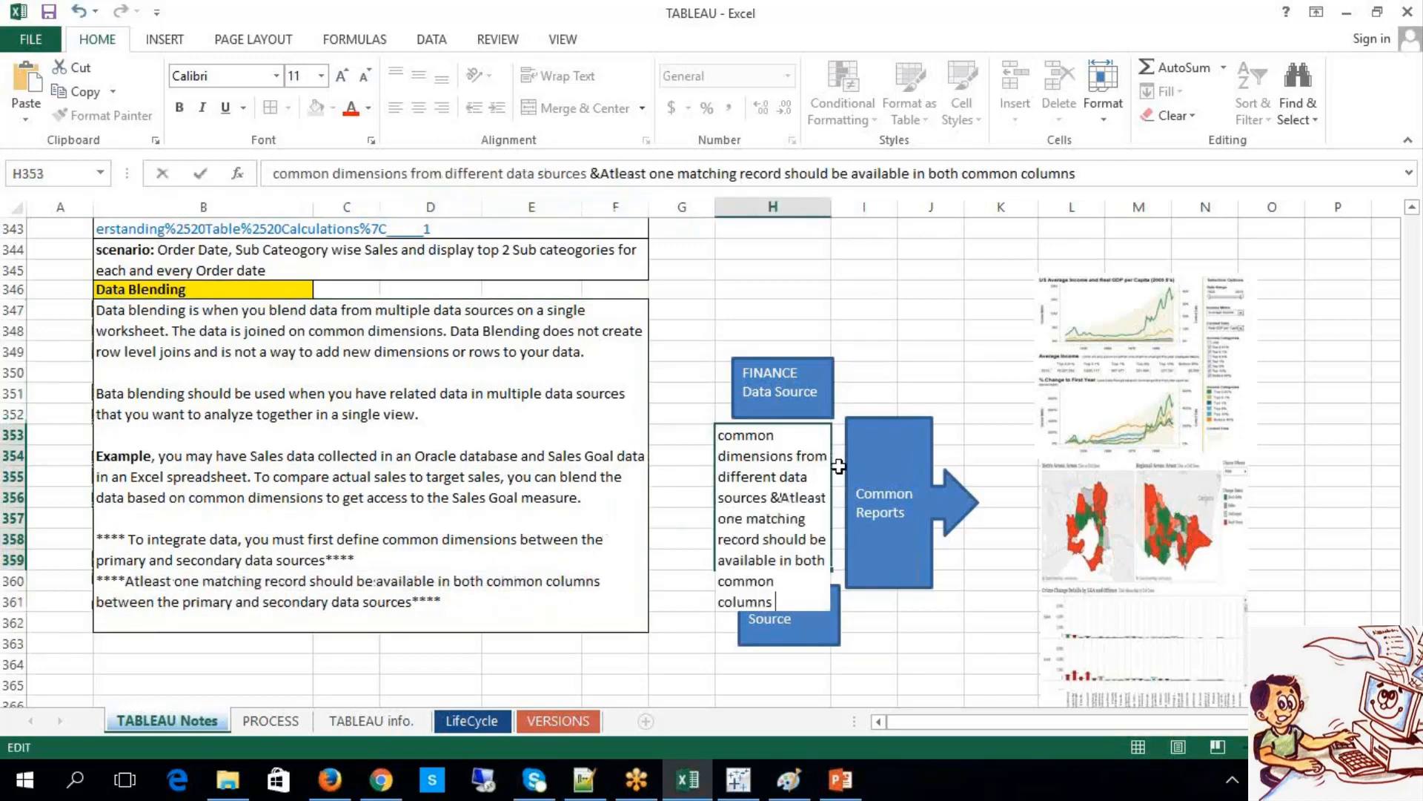
pyautogui.click(784, 493)
pyautogui.press('Delete')
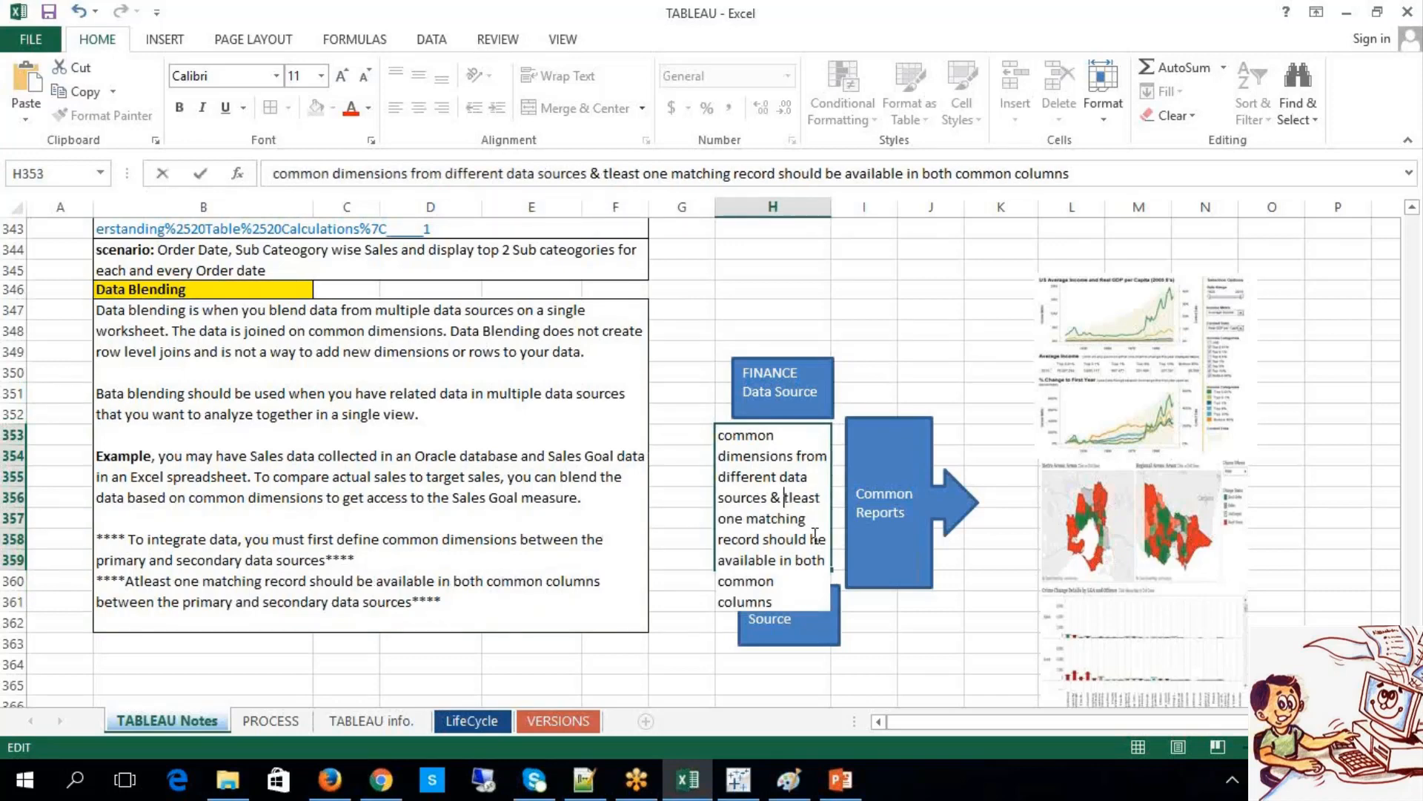
pyautogui.write('a')
# Step: Replace the word "columns" at the end of the text in H353 with "dims" and commit the cell
pyautogui.click(786, 579)
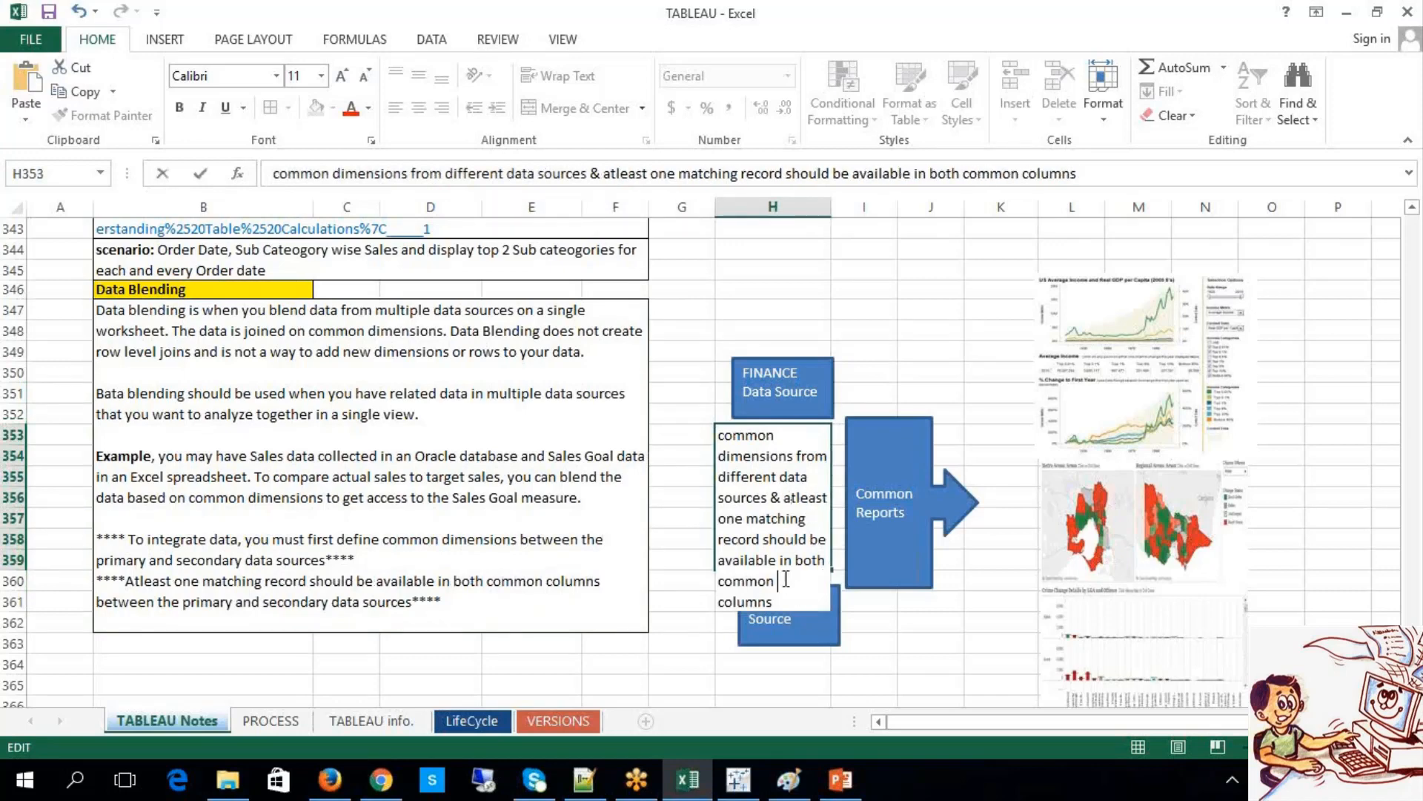
pyautogui.write('dim')
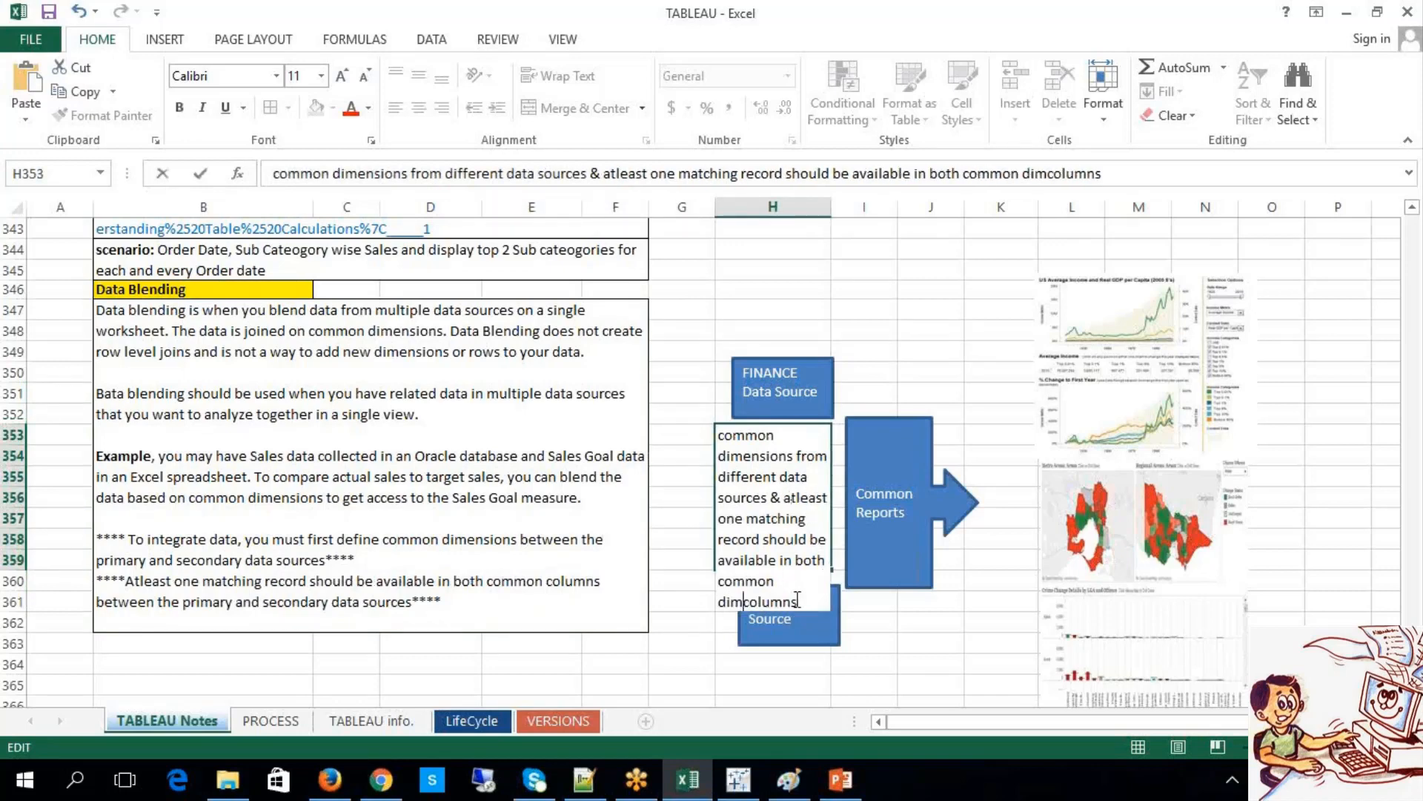
pyautogui.write('s')
pyautogui.press('Delete')
pyautogui.press('Delete')
pyautogui.press('Delete')
pyautogui.press('Delete')
pyautogui.press('Delete')
pyautogui.press('Delete')
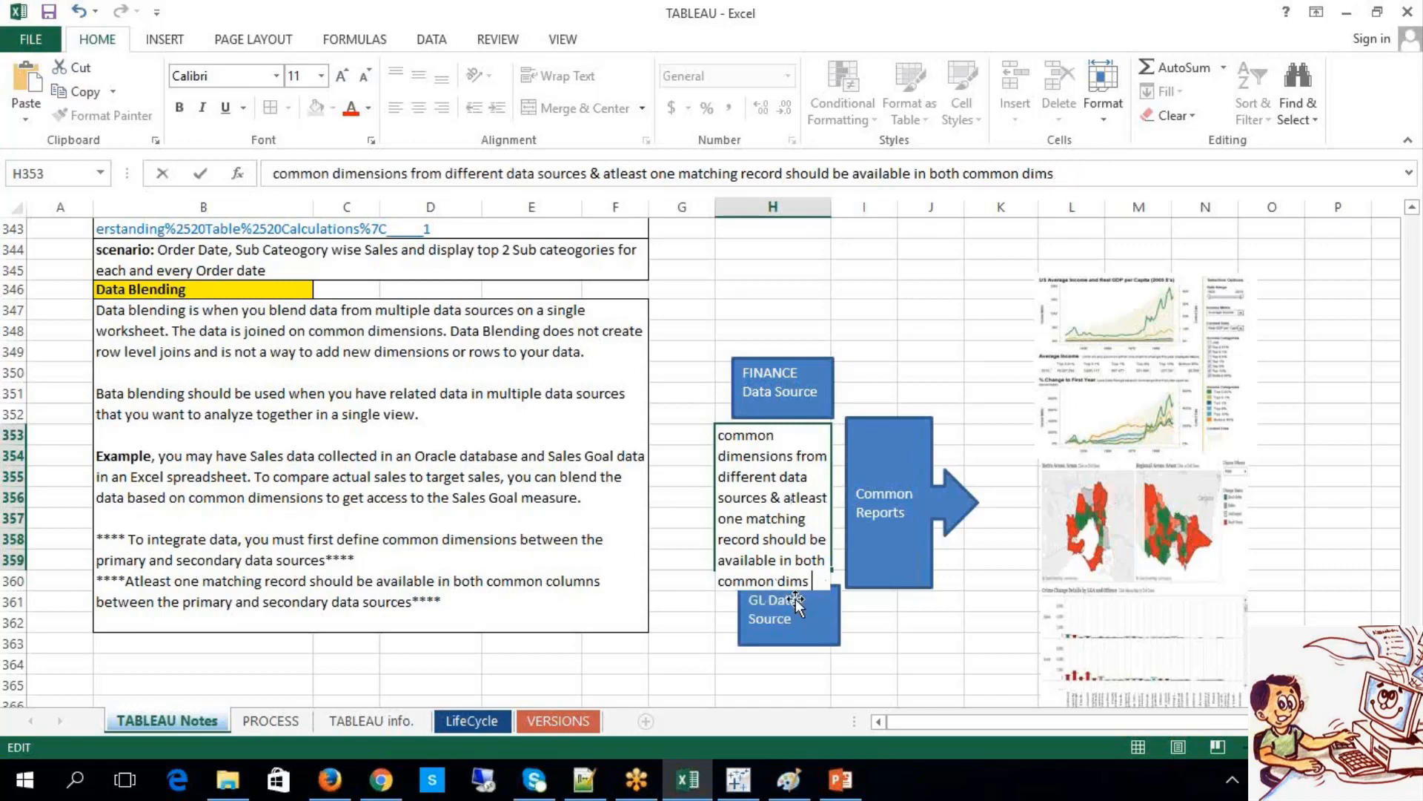
pyautogui.click(930, 683)
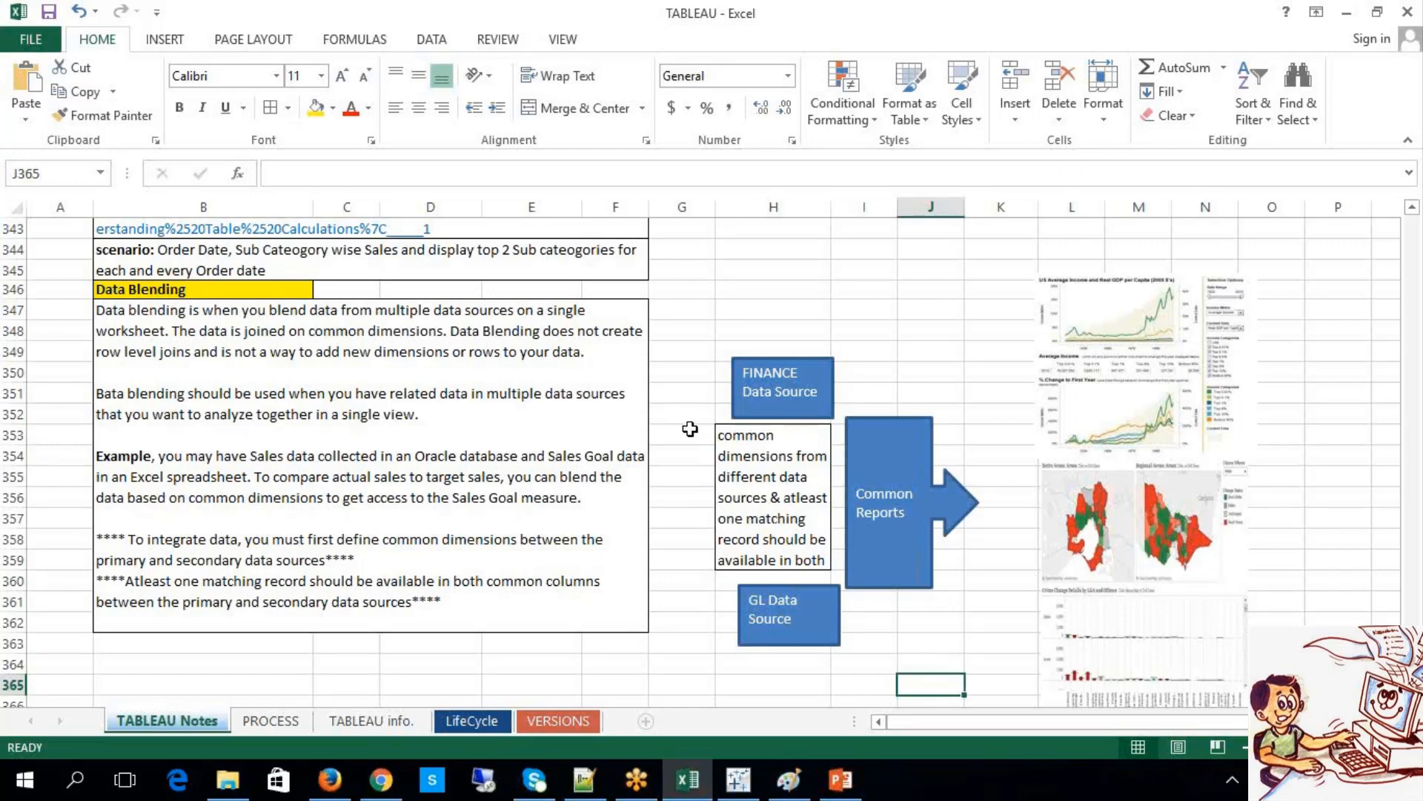
# Step: Merge cells G353 to H359 into one wider cell for the common dimensions text, aligned left horizontally and middle vertically
pyautogui.moveTo(690, 428); pyautogui.dragTo(816, 561)
pyautogui.click(568, 112)
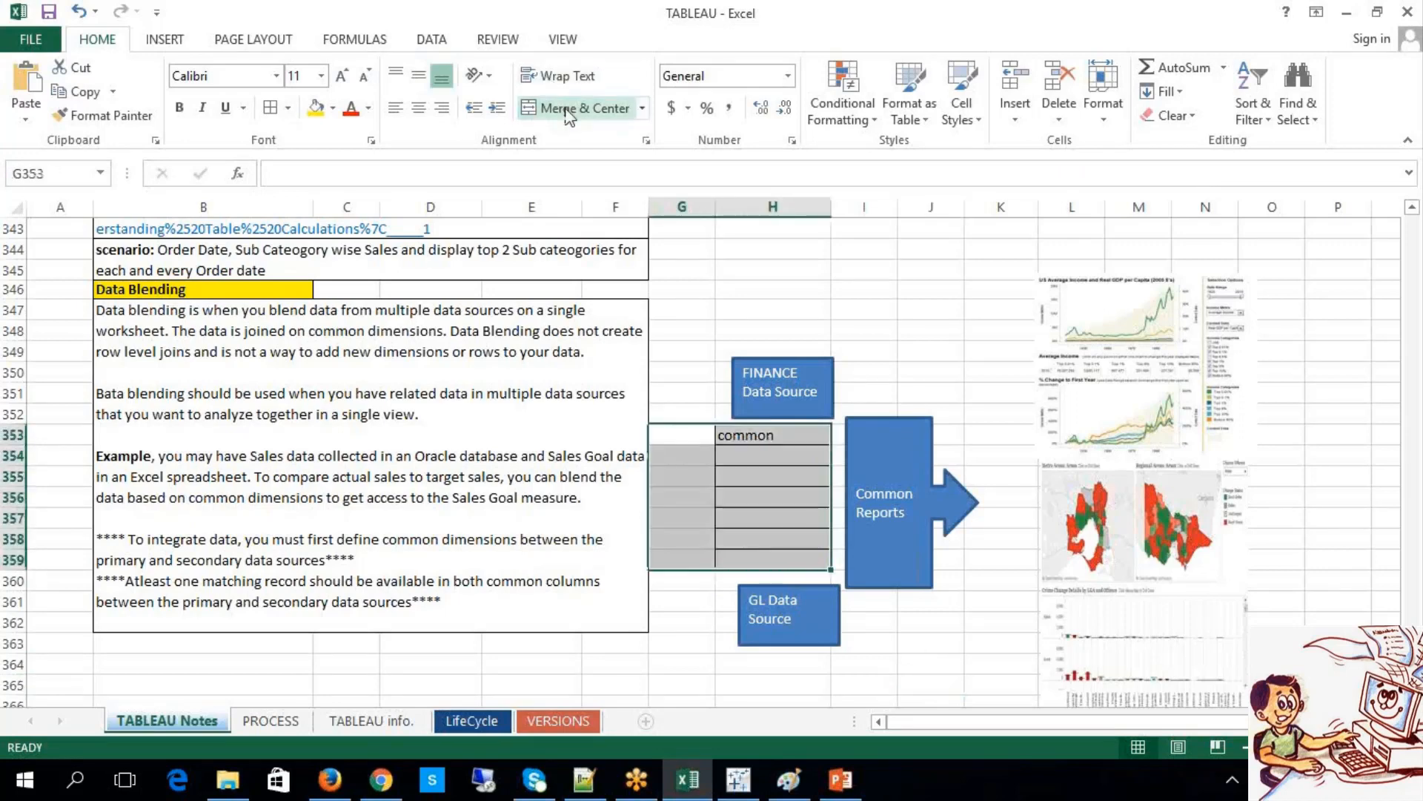
pyautogui.click(568, 111)
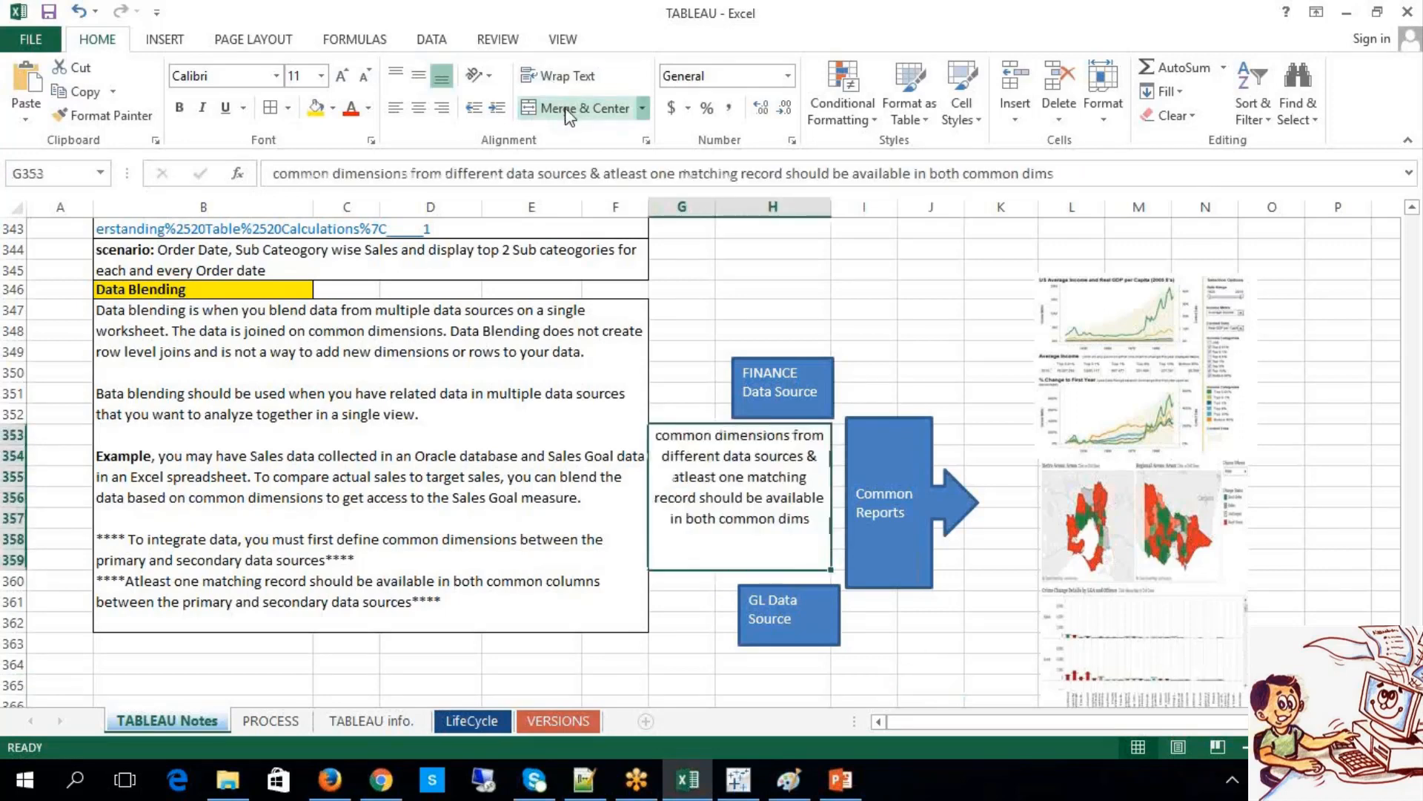
pyautogui.click(396, 110)
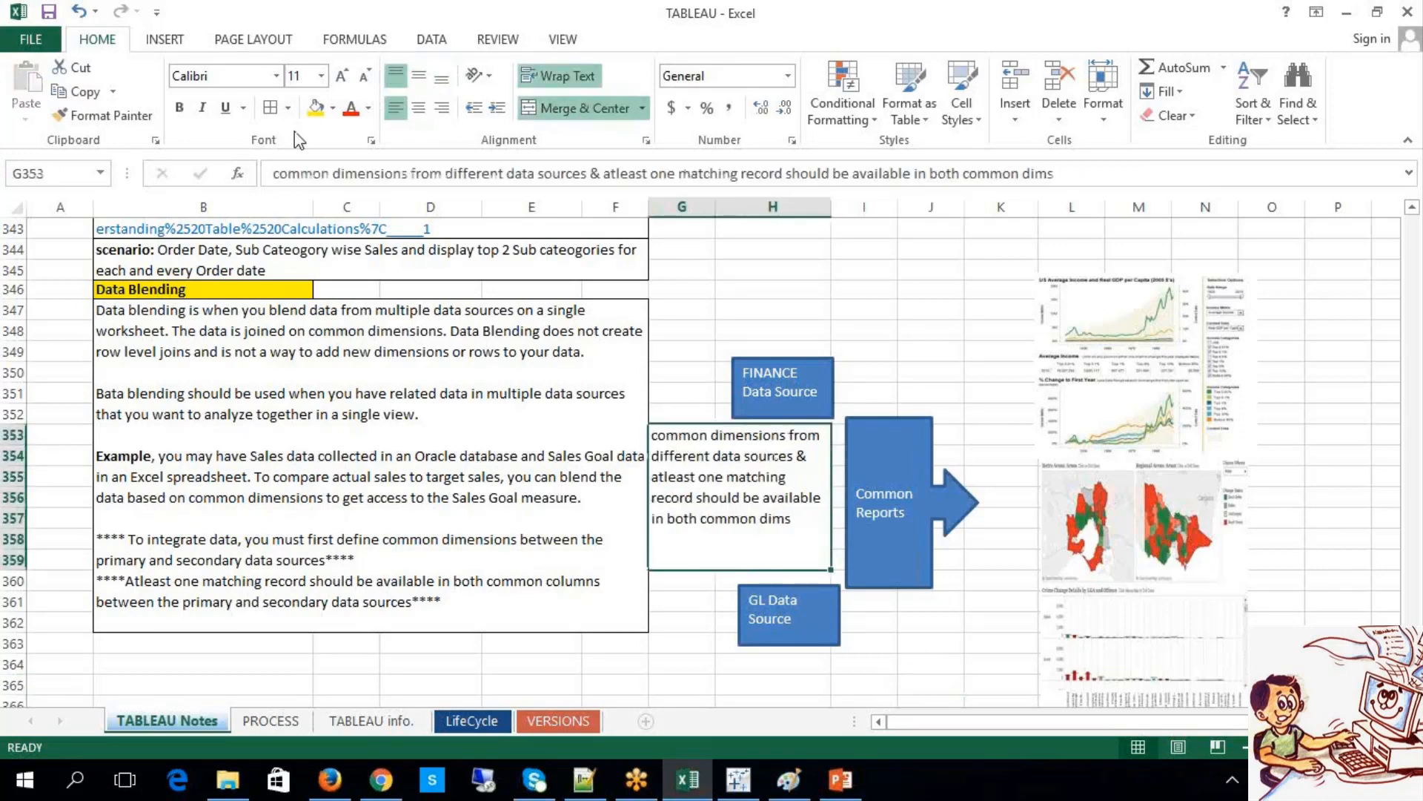
pyautogui.click(419, 81)
pyautogui.click(887, 638)
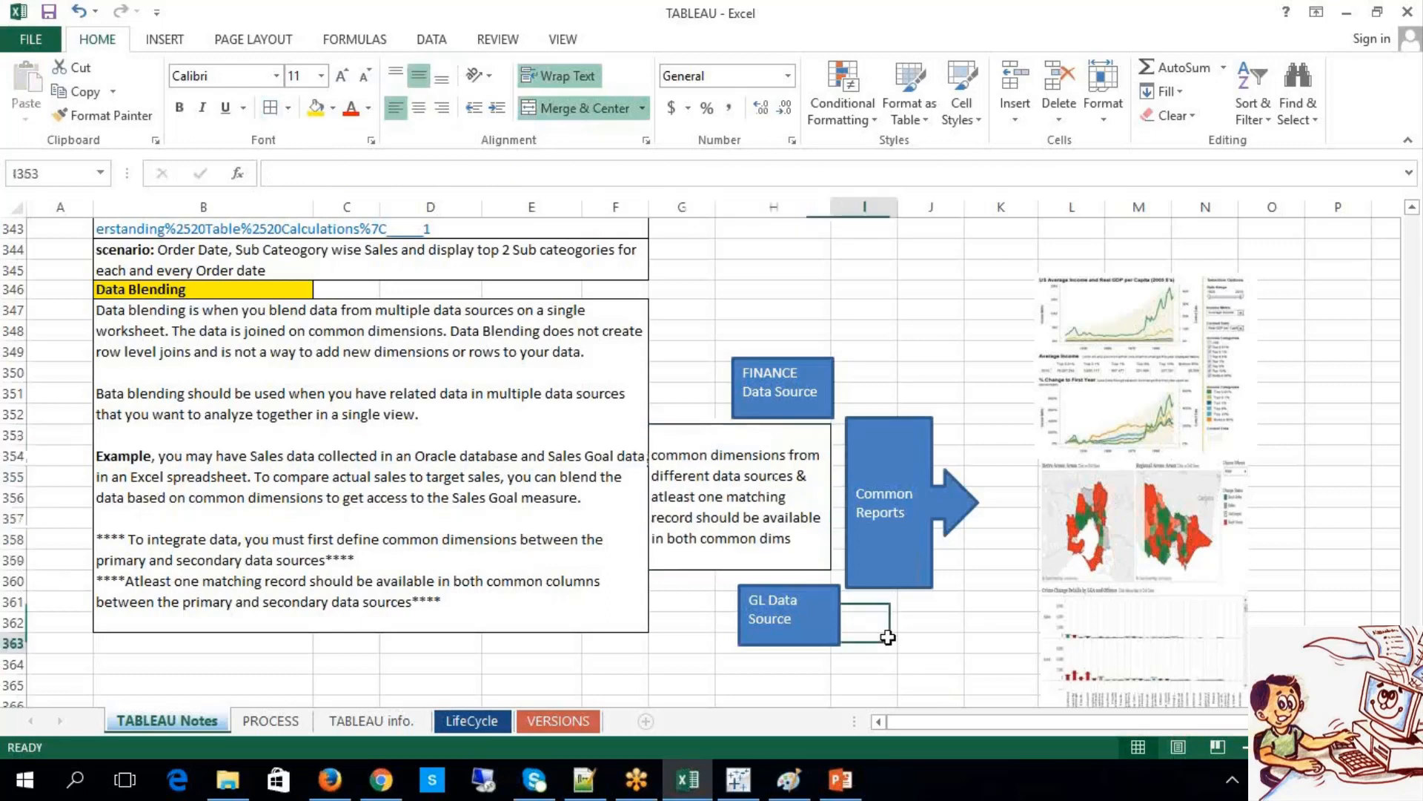
# Step: Fill the merged common dimensions cell G353 with yellow
pyautogui.click(773, 505)
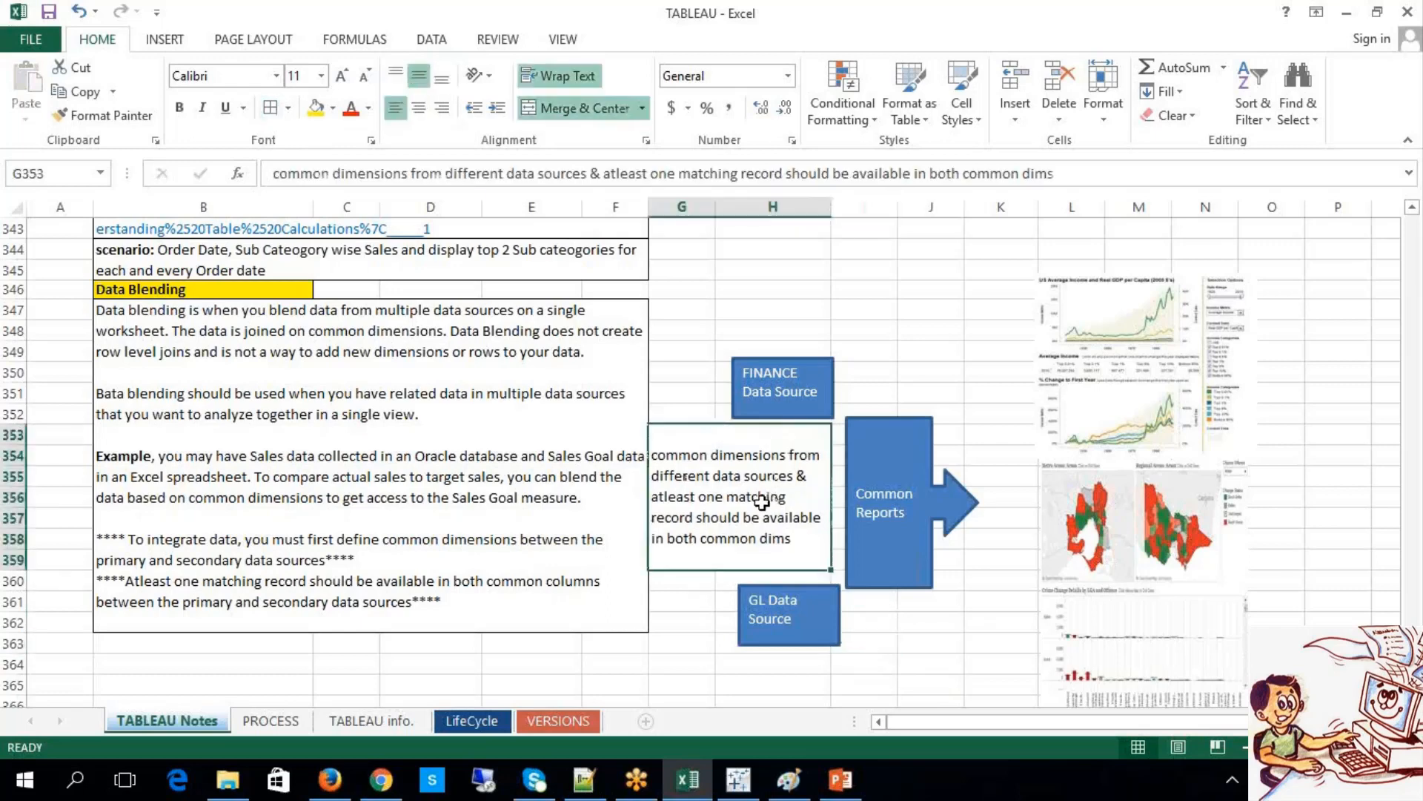
pyautogui.click(316, 108)
pyautogui.click(917, 680)
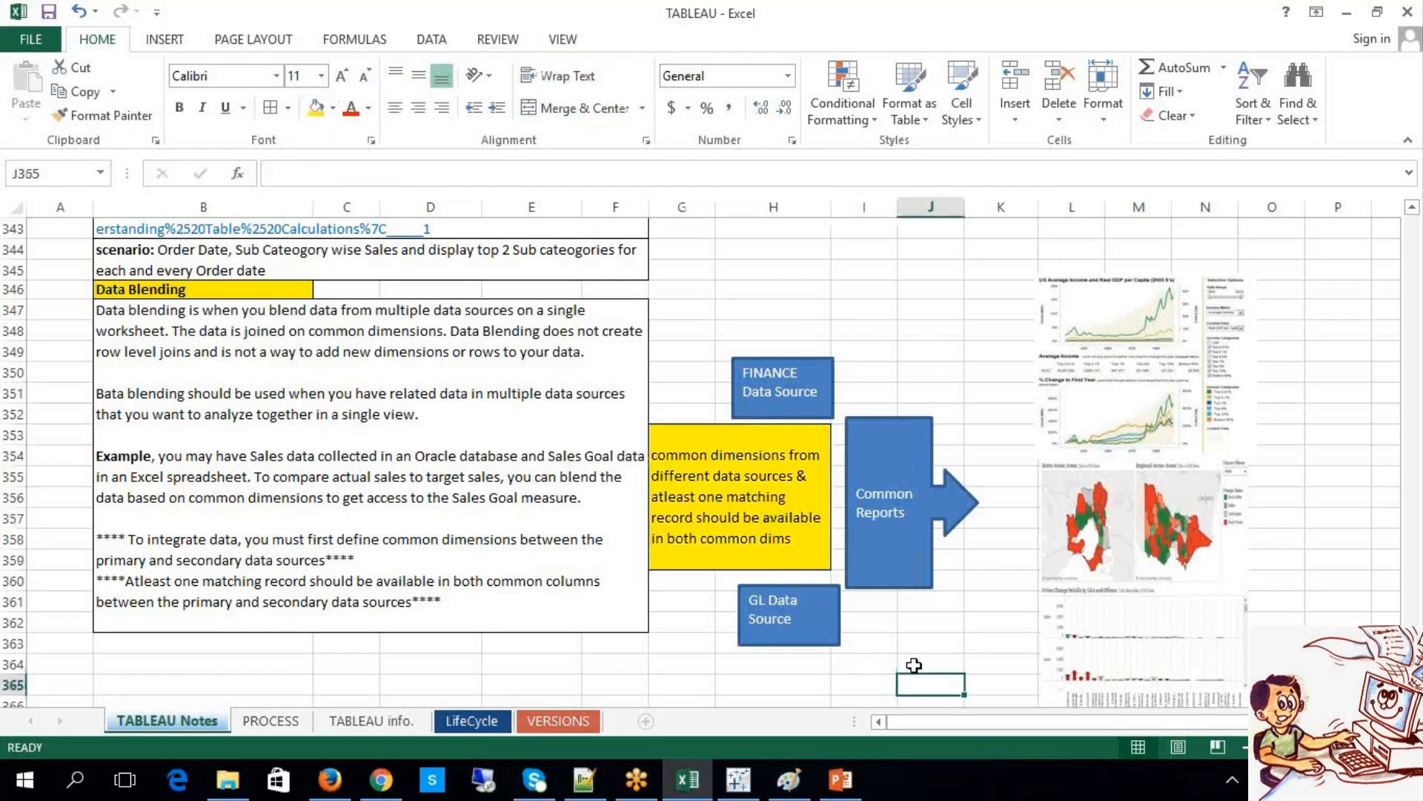
# Step: Review the diagram's data source boxes, common dimensions cell and report pictures alongside the Data Blending notes
pyautogui.click(784, 496)
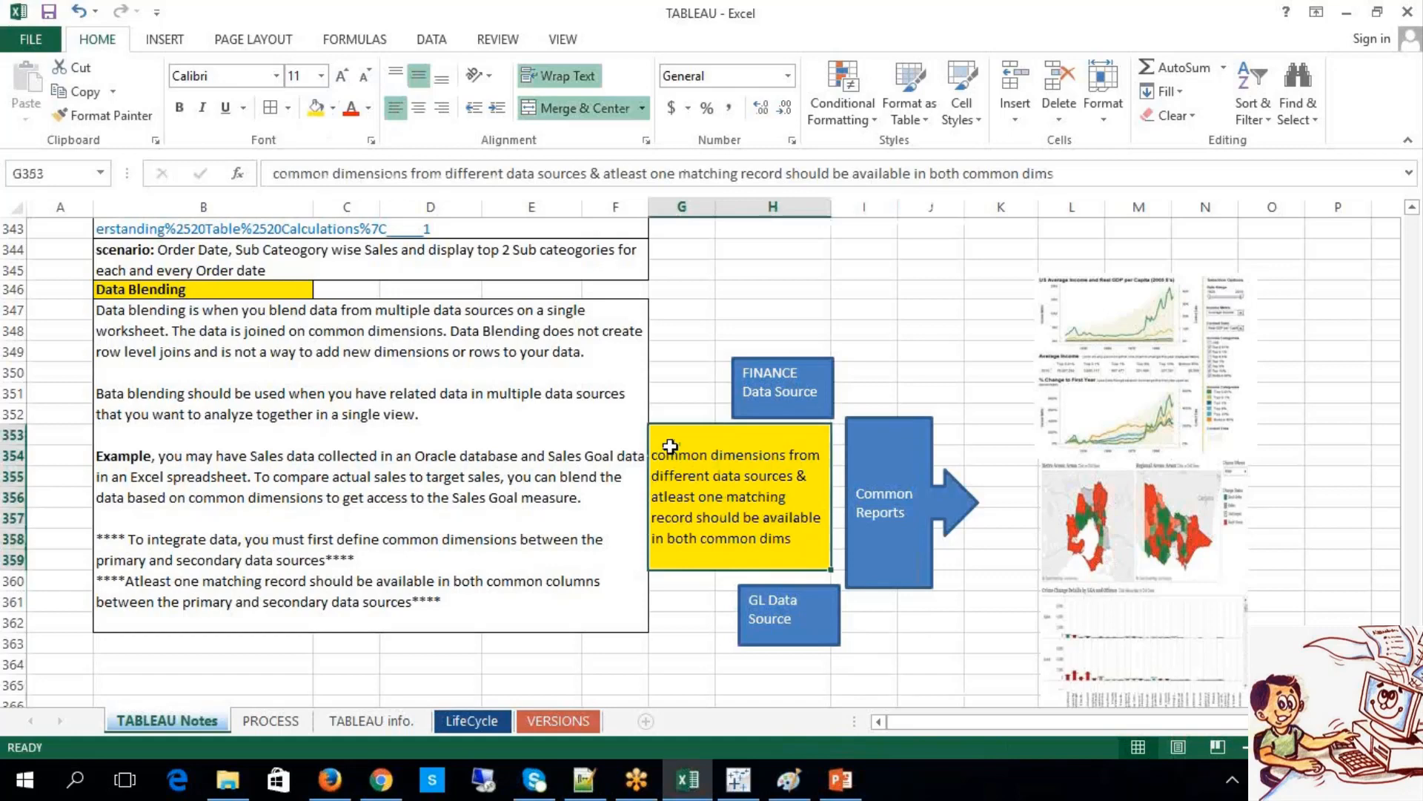
pyautogui.click(753, 408)
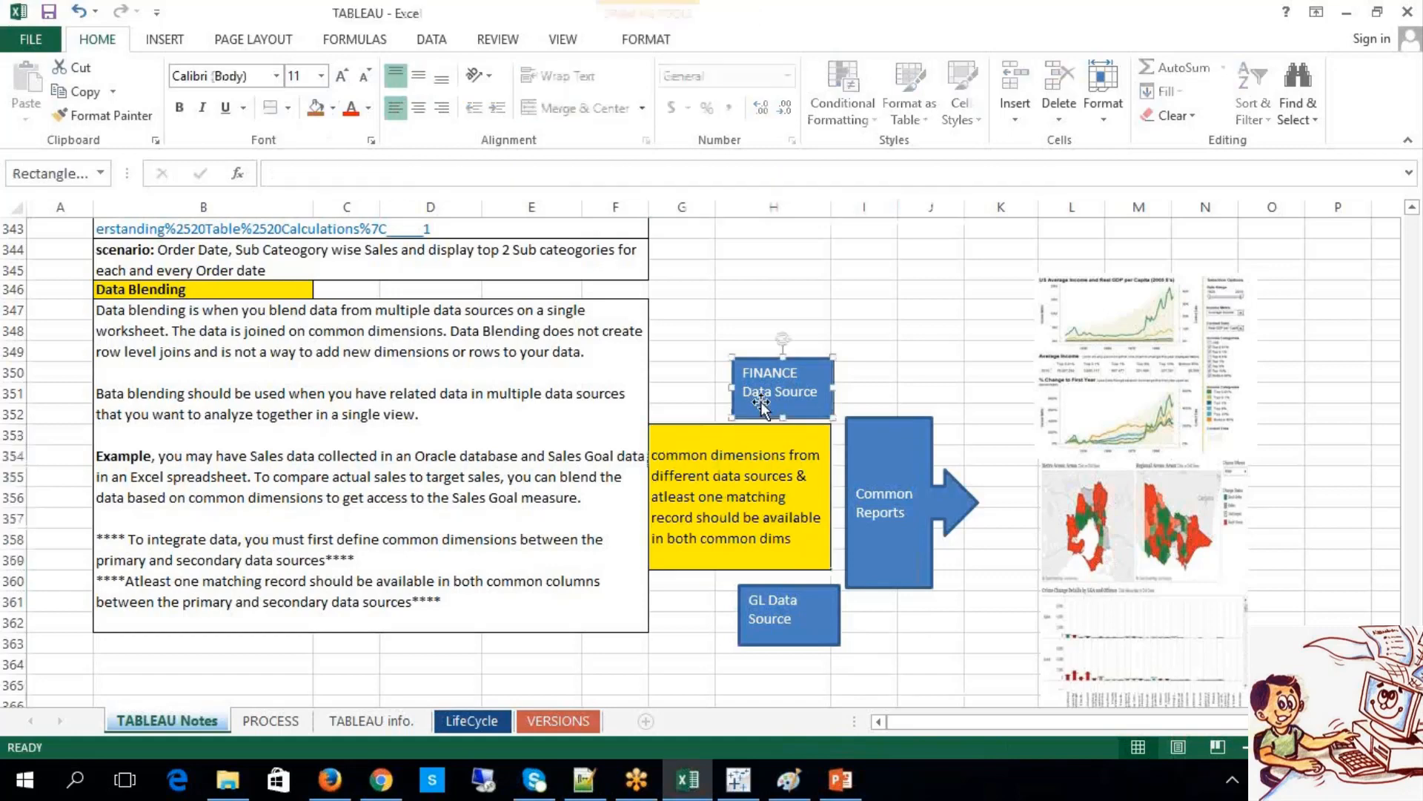
pyautogui.click(792, 593)
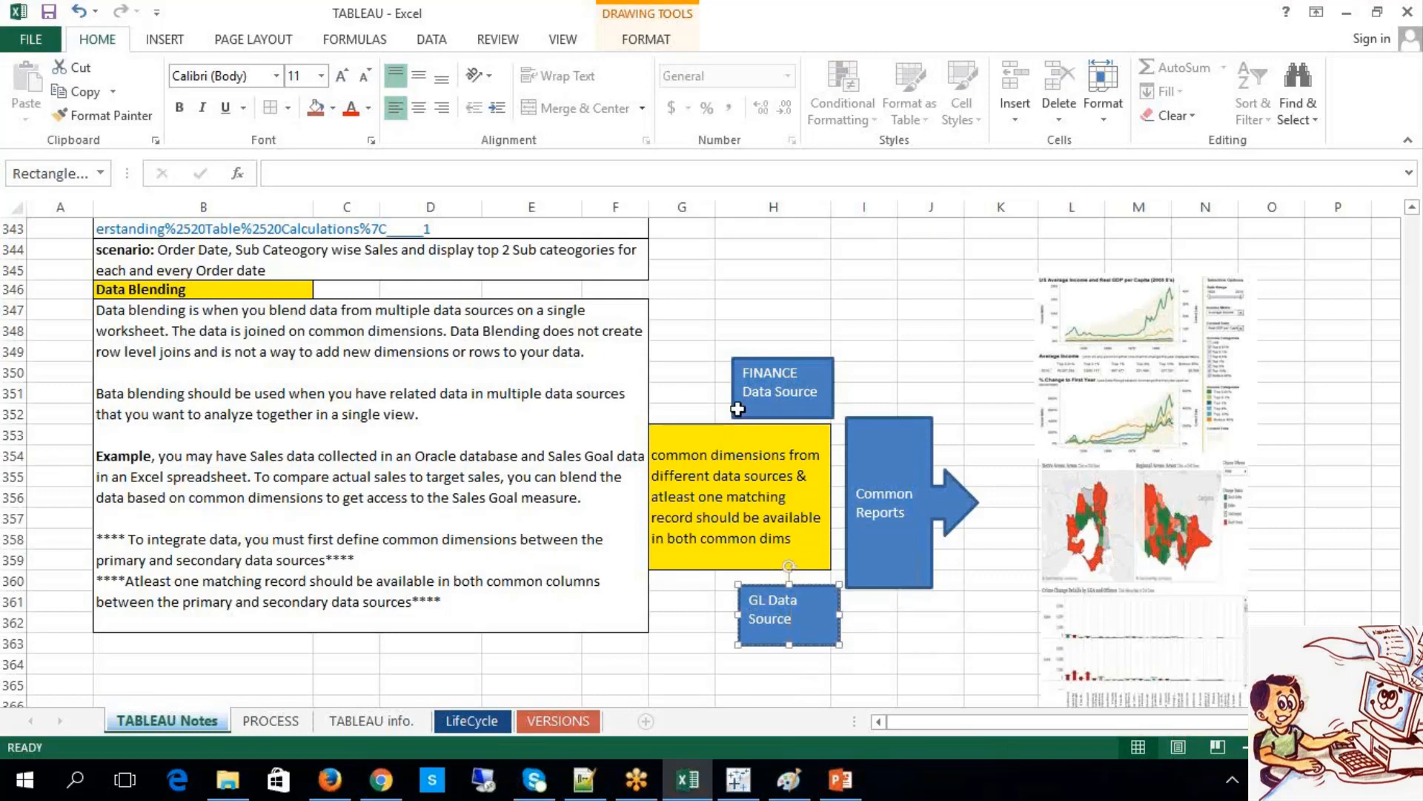
pyautogui.doubleClick(728, 496)
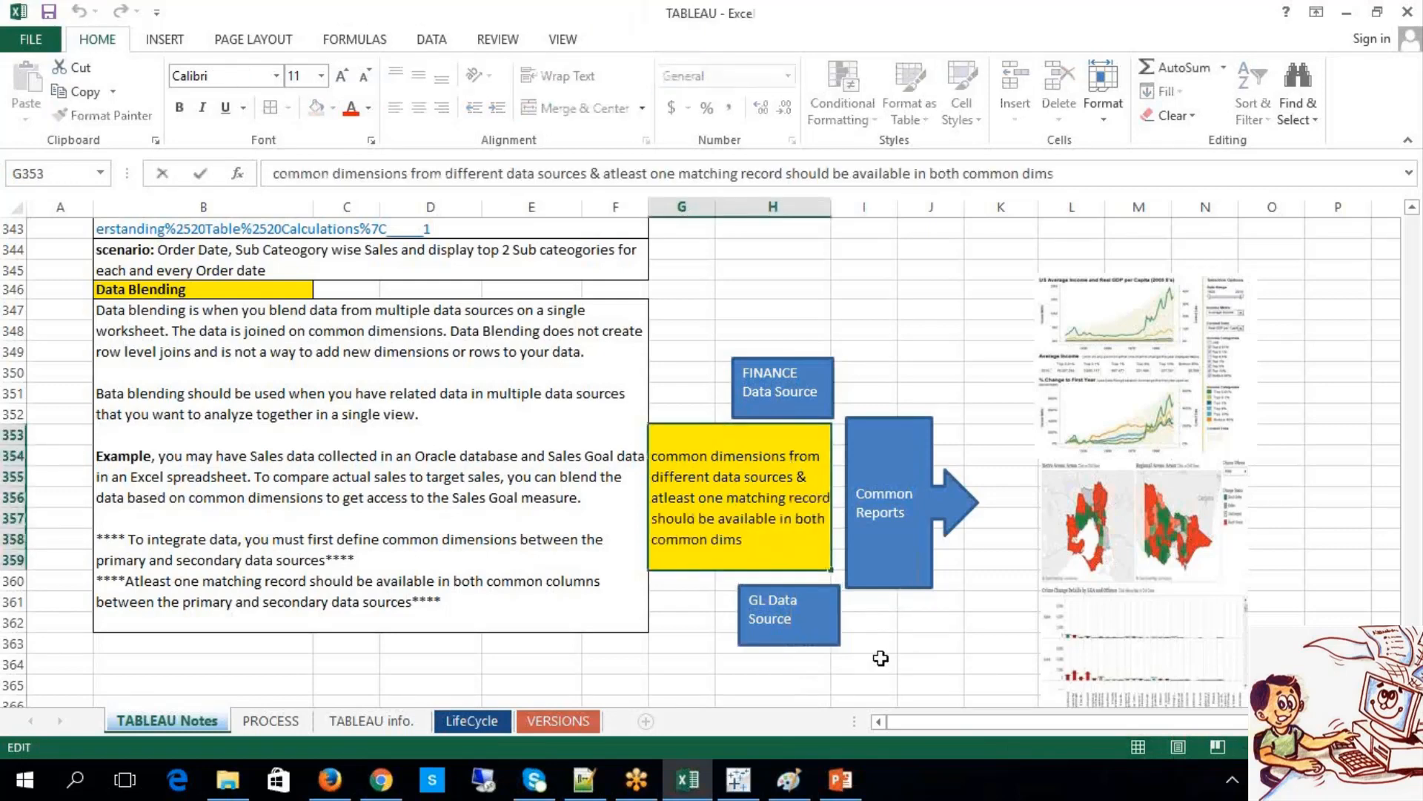
pyautogui.click(907, 661)
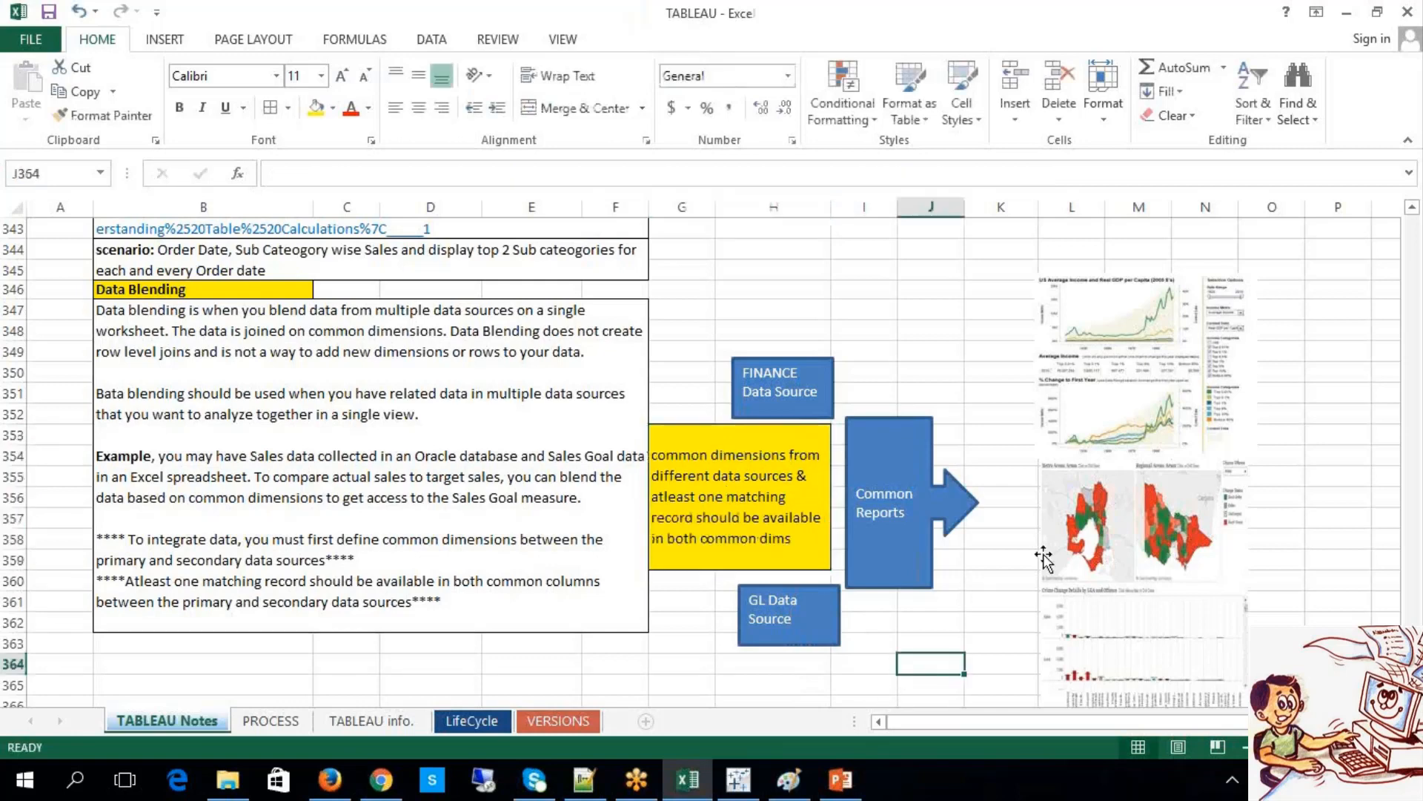
pyautogui.click(214, 291)
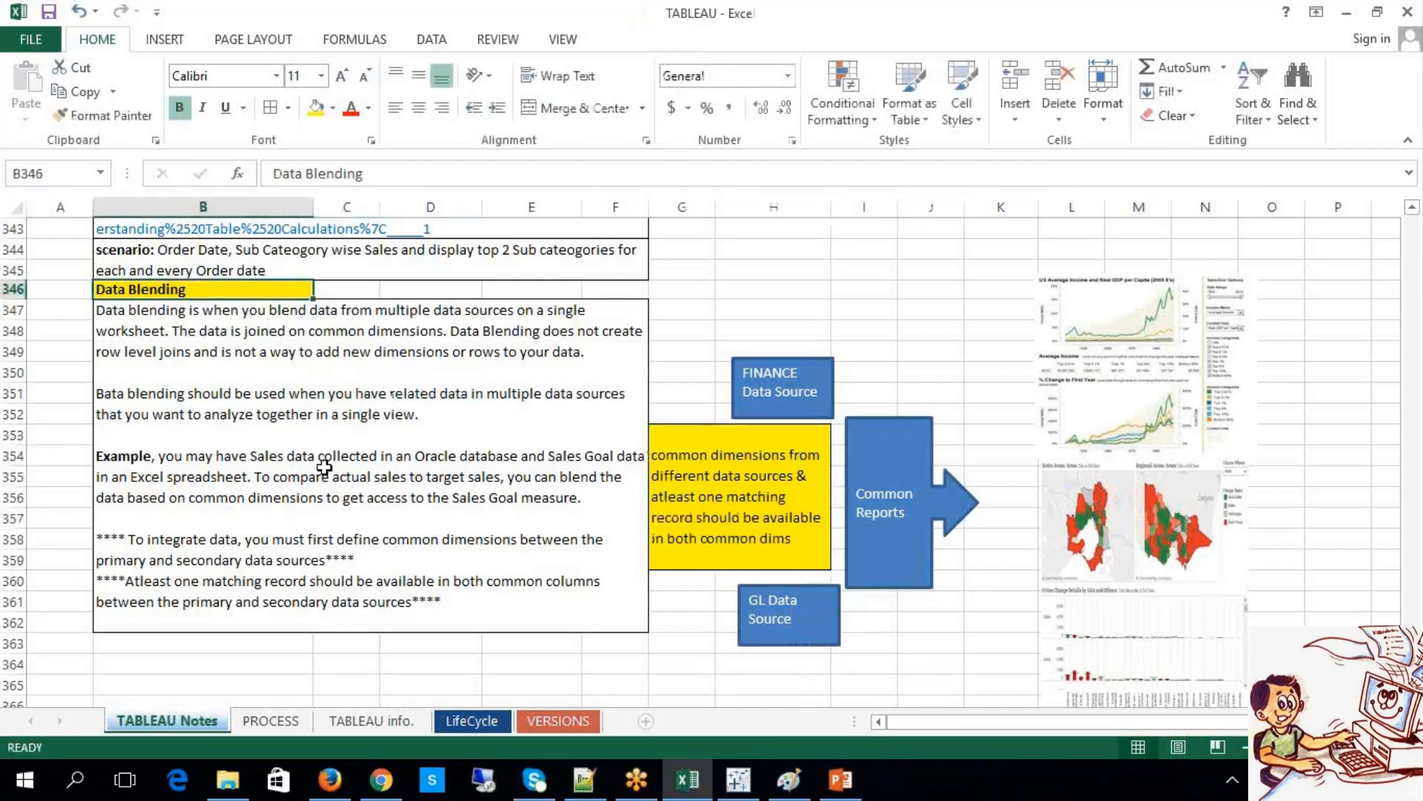
pyautogui.scroll(-1, 324, 466)
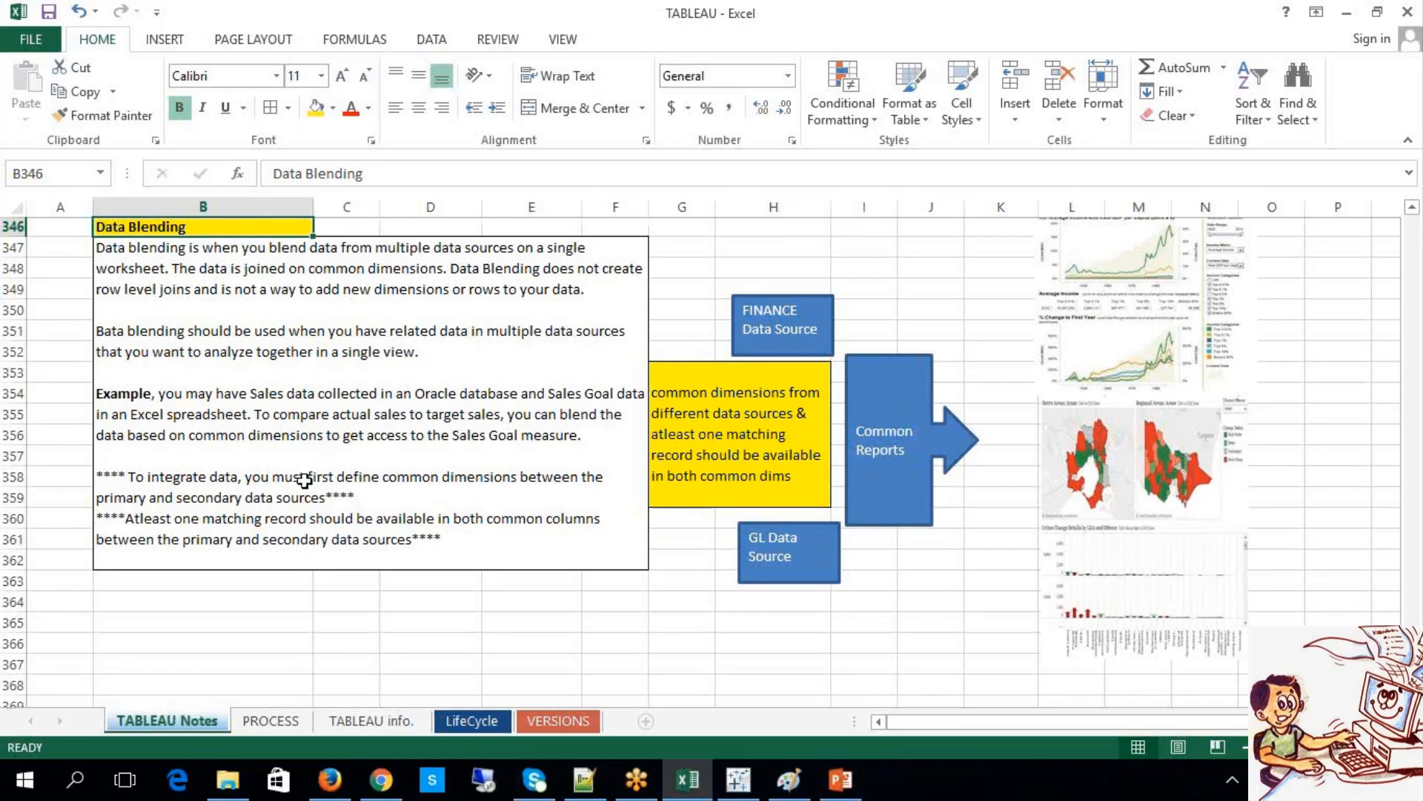
pyautogui.click(371, 644)
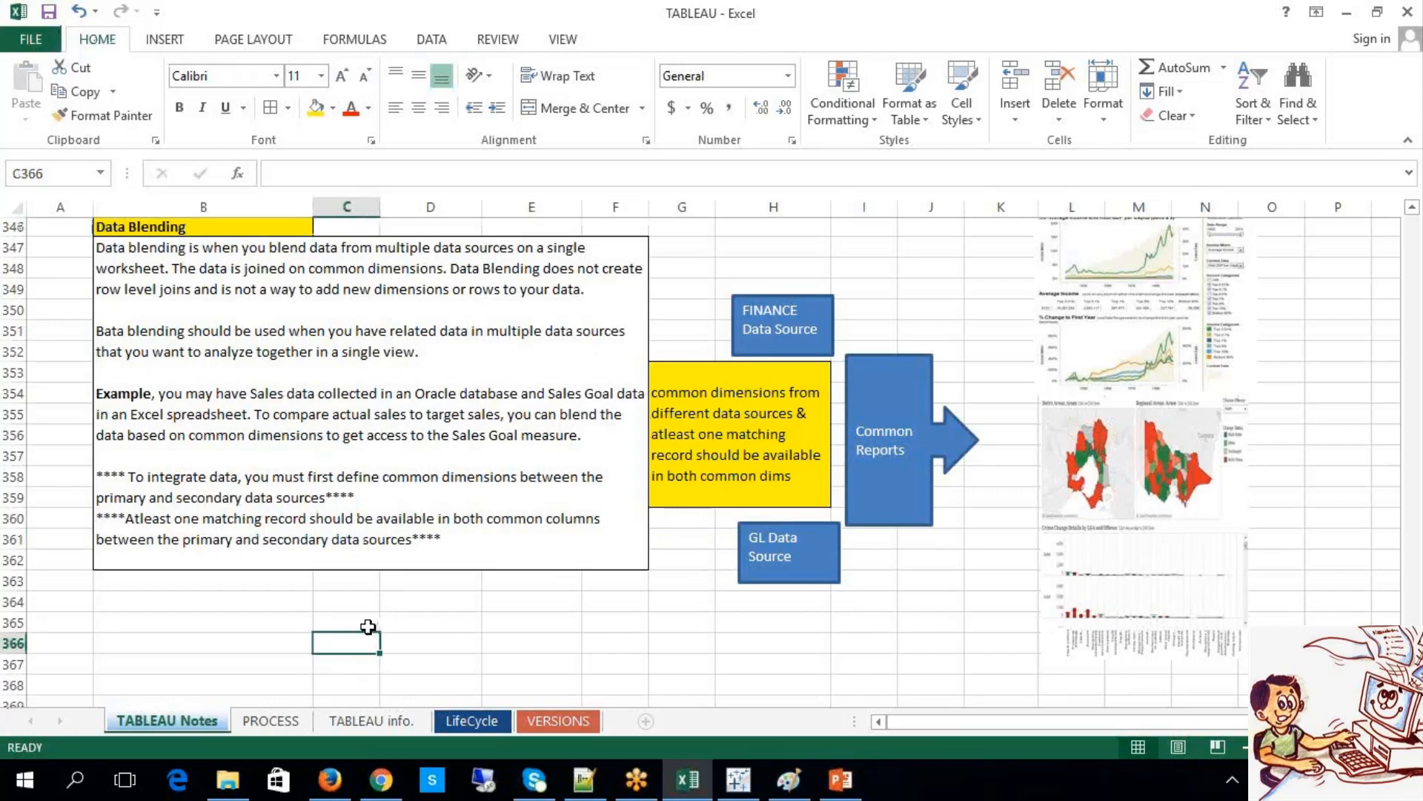
pyautogui.click(1129, 363)
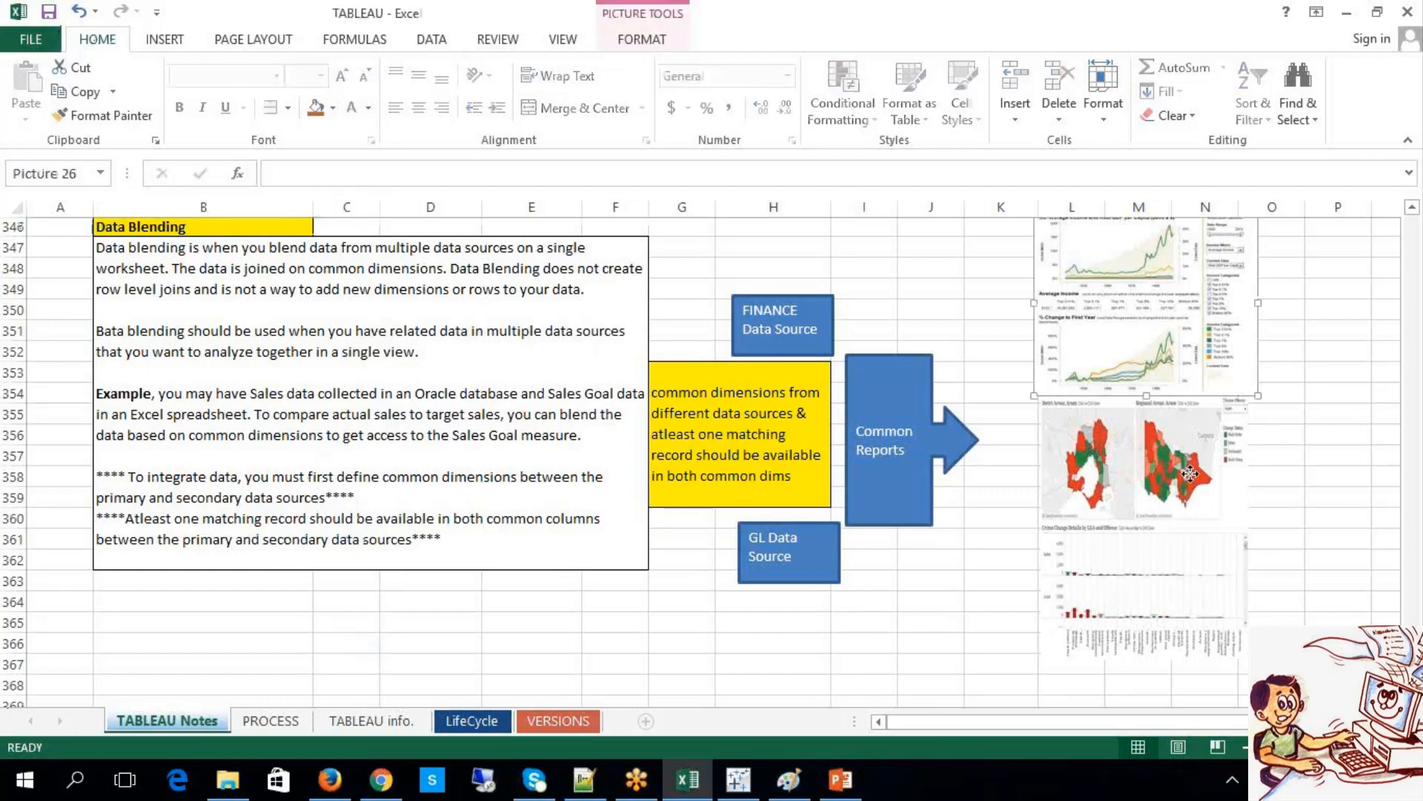
pyautogui.click(1190, 475)
# Step: Try to widen the Common Reports arrow toward the report pictures, and undo the resize
pyautogui.click(964, 441)
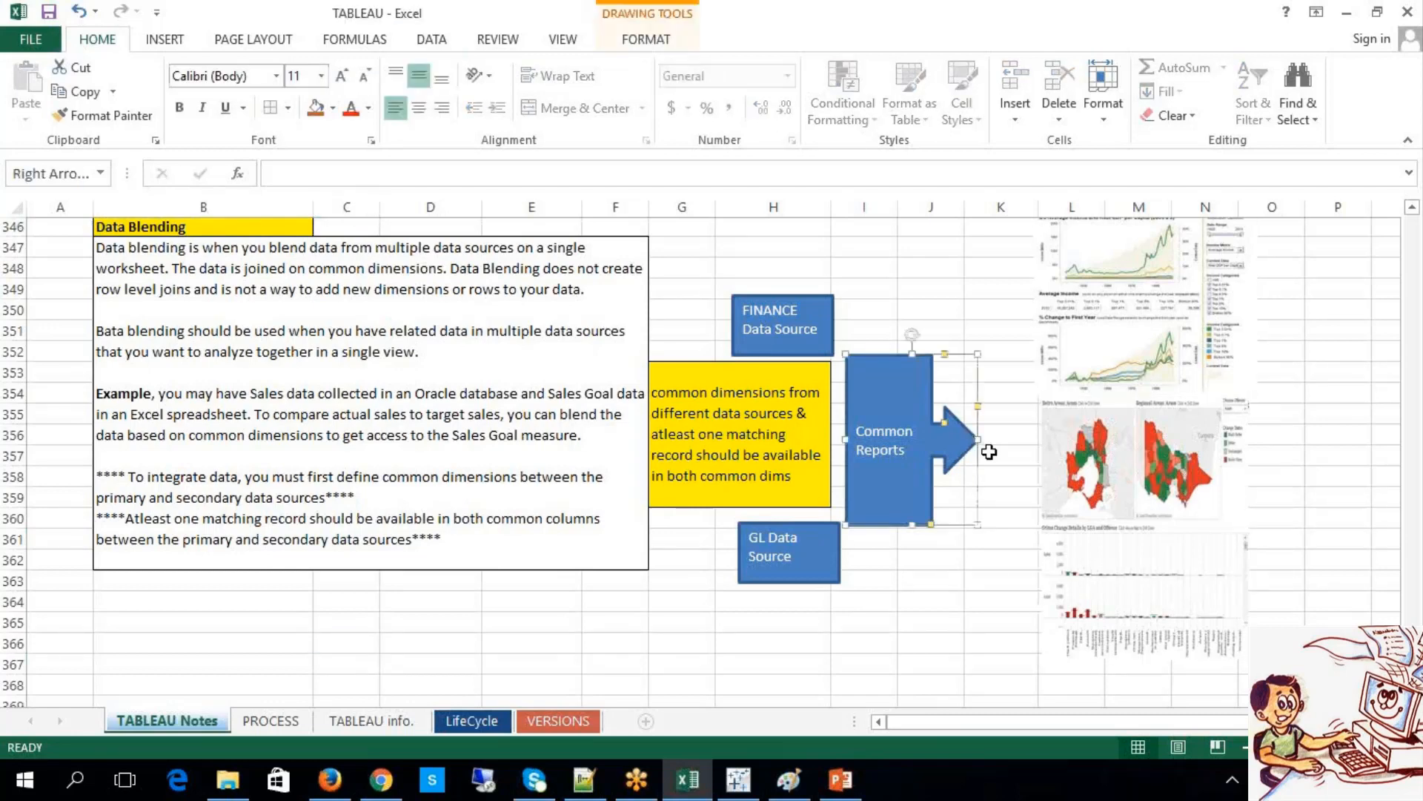
pyautogui.moveTo(1000, 444); pyautogui.dragTo(1016, 445)
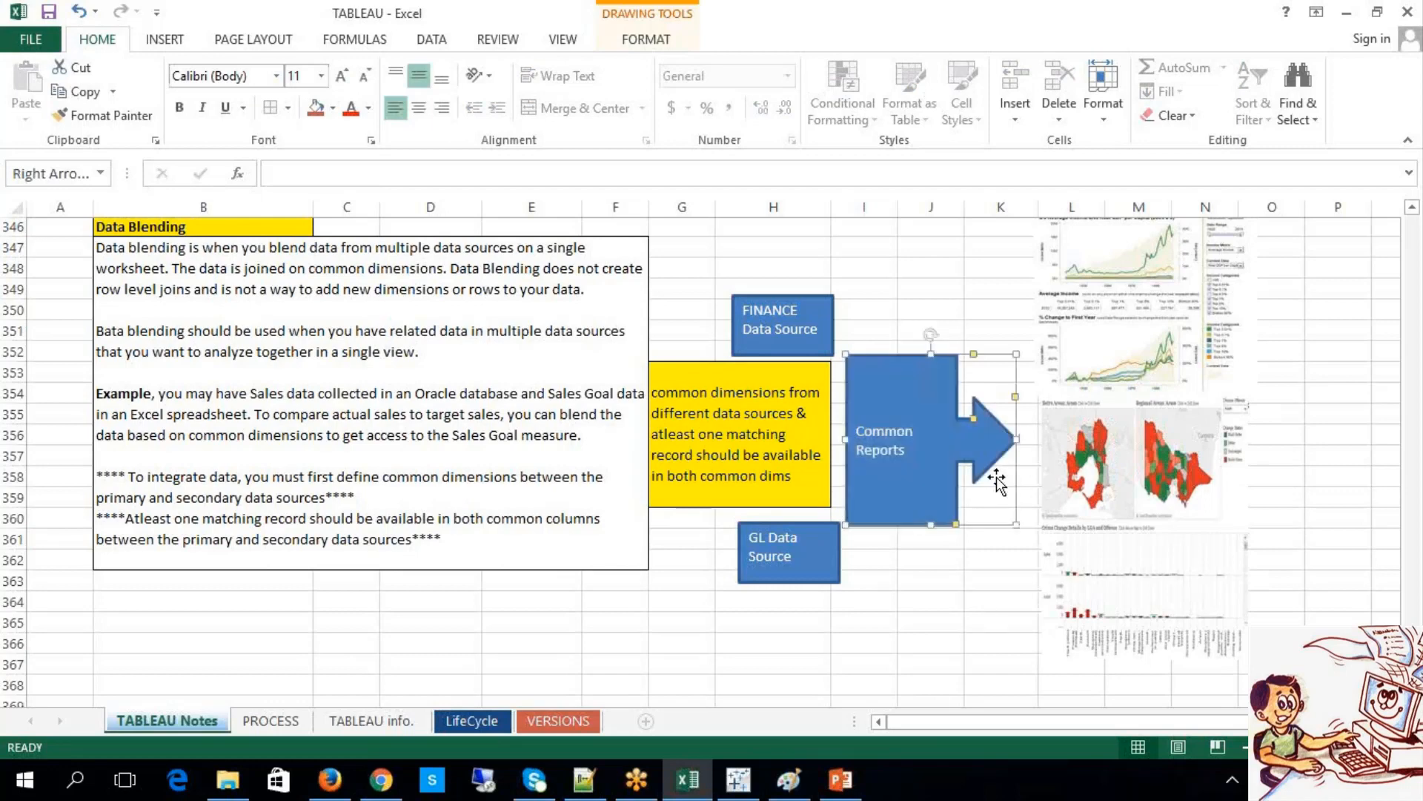
pyautogui.hotkey('ctrl', 'z')
pyautogui.click(958, 602)
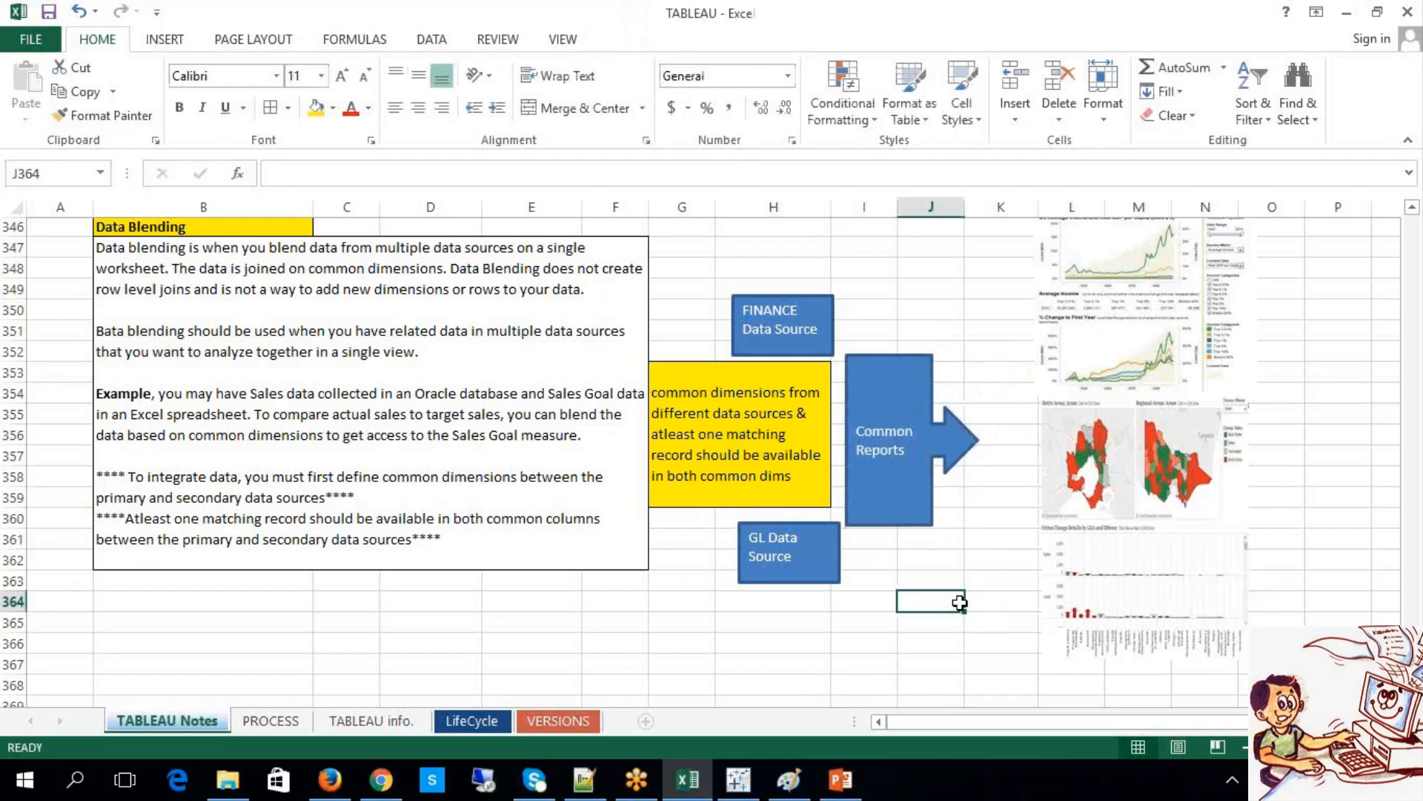
# Step: Highlight "you must first define common dimensions" in the Data Blending notes and point out the FINANCE Data Source box
pyautogui.click(182, 474)
pyautogui.doubleClick(182, 475)
pyautogui.moveTo(128, 476); pyautogui.dragTo(520, 476)
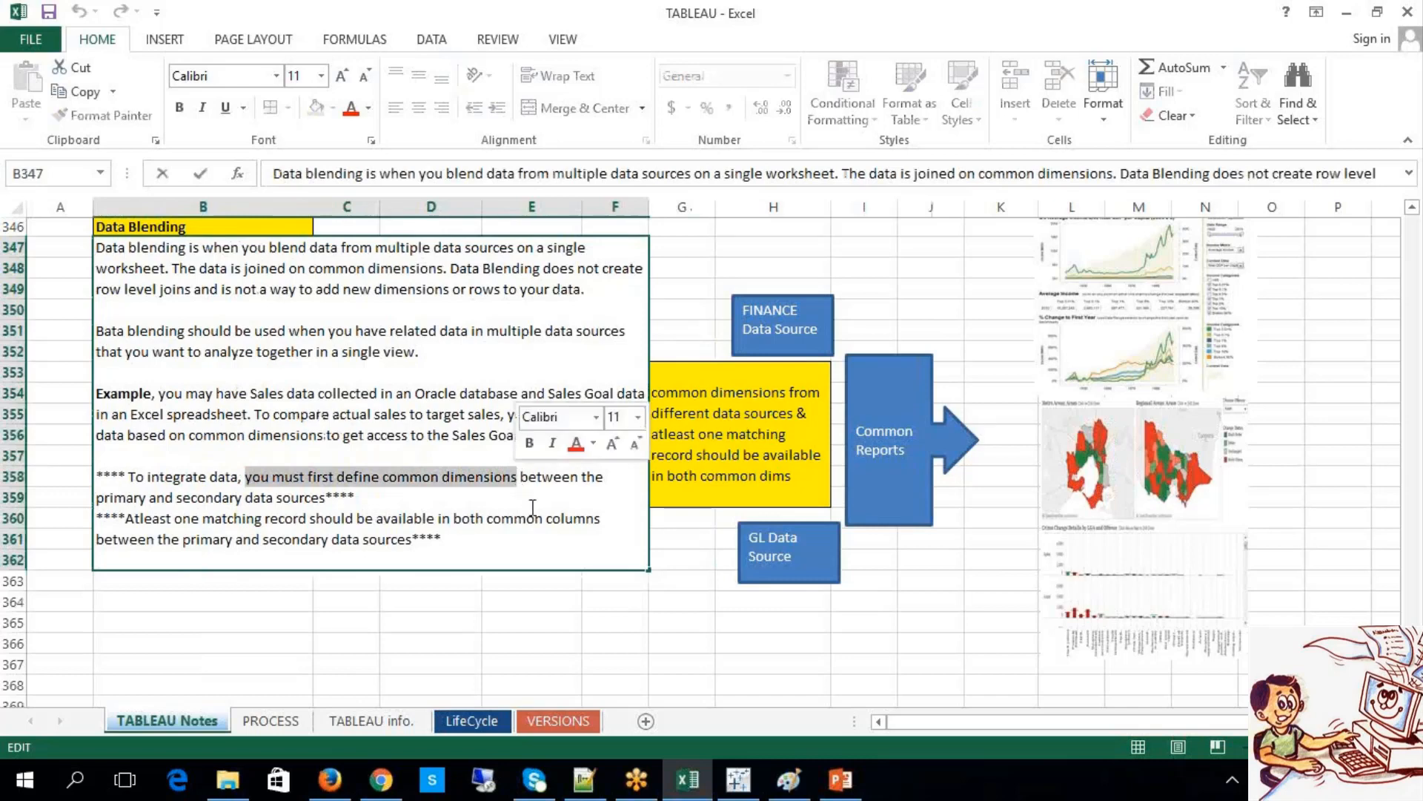
pyautogui.click(788, 326)
# Step: Label the FINANCE Data Source box "Primary" in cell I349 and the GL Data Source box "secondary" in cell I363
pyautogui.click(864, 286)
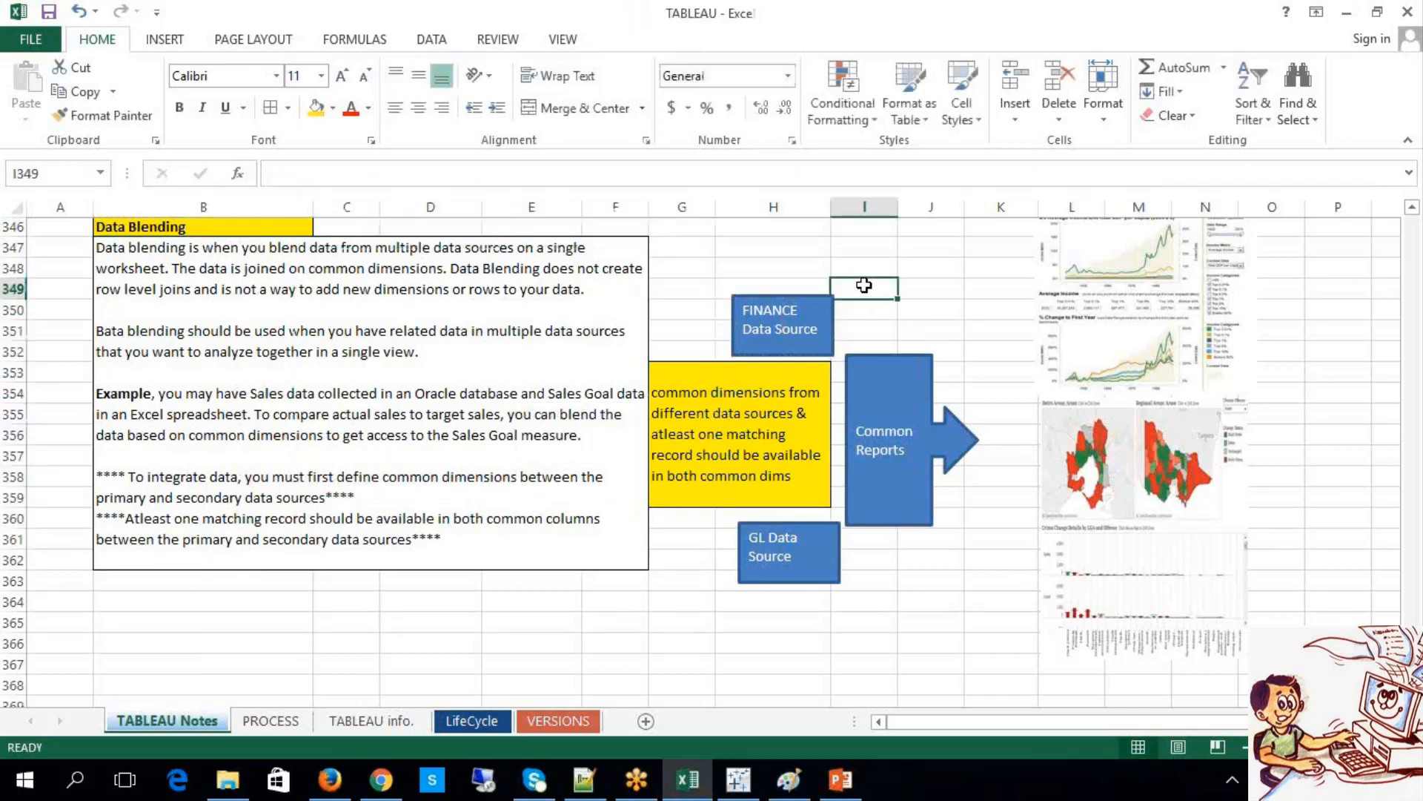
pyautogui.write('Primary')
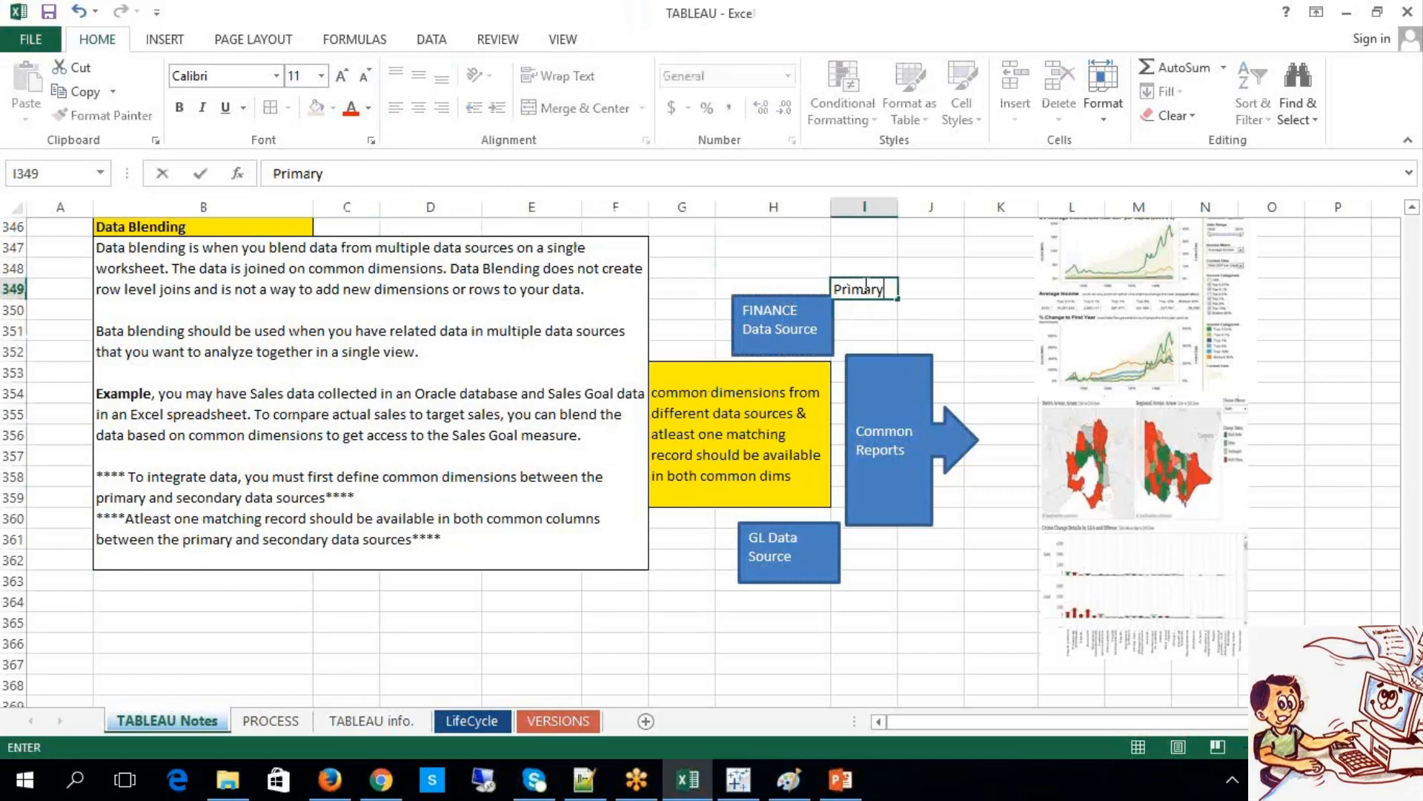
pyautogui.click(890, 560)
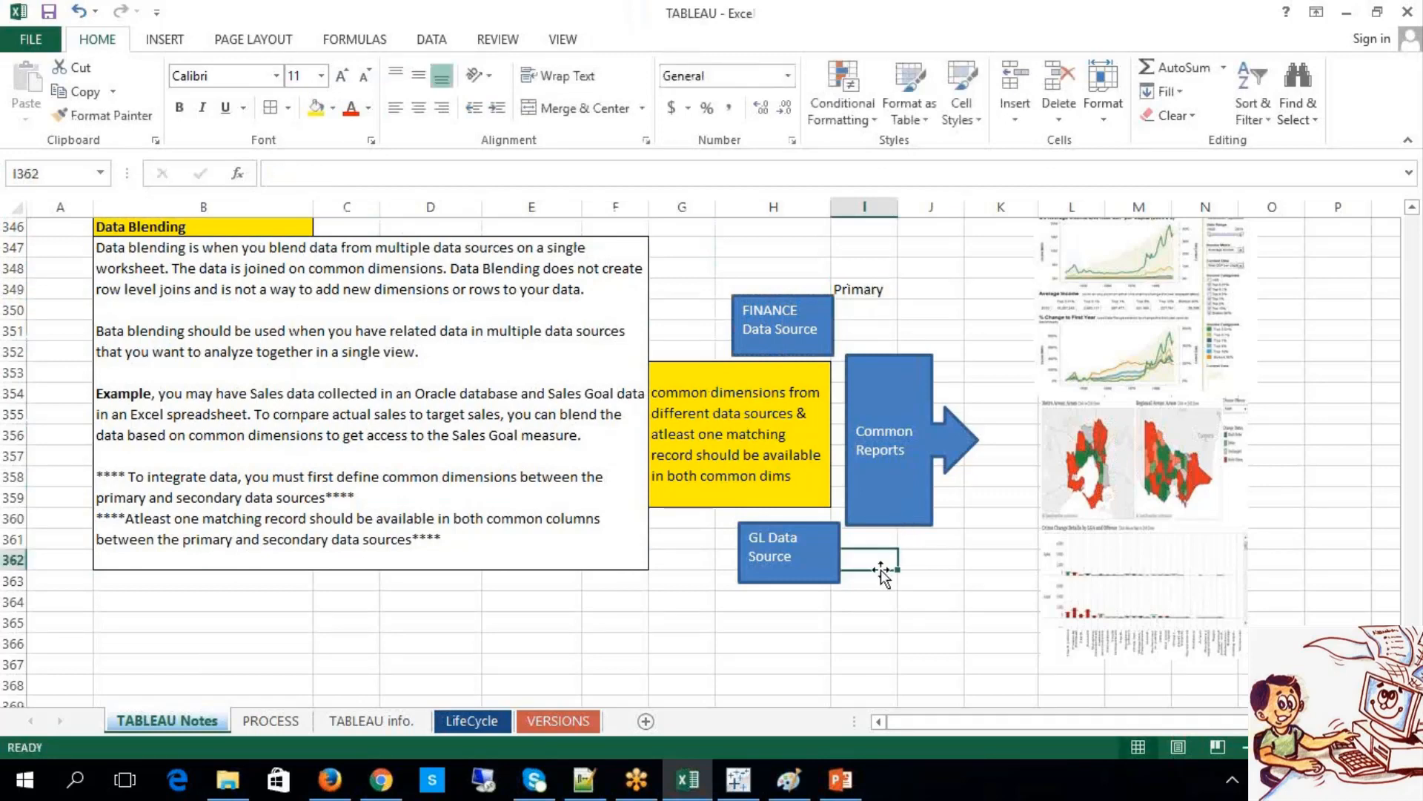
pyautogui.click(878, 577)
pyautogui.write('sec')
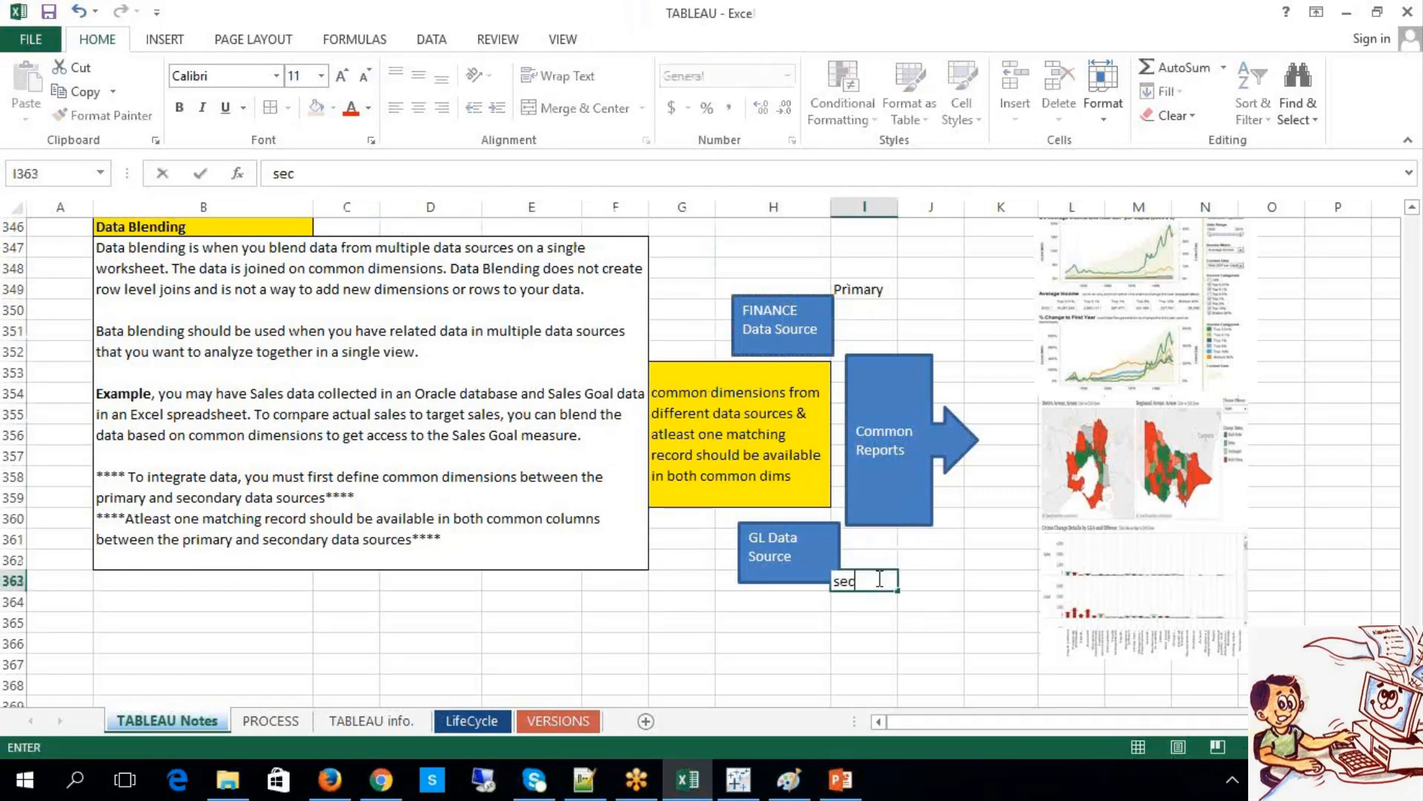
pyautogui.write('ondary')
pyautogui.click(923, 654)
# Step: Nudge the GL Data Source box up and left so it lines up with the FINANCE Data Source box
pyautogui.click(815, 537)
pyautogui.moveTo(815, 537); pyautogui.dragTo(814, 533)
pyautogui.click(907, 630)
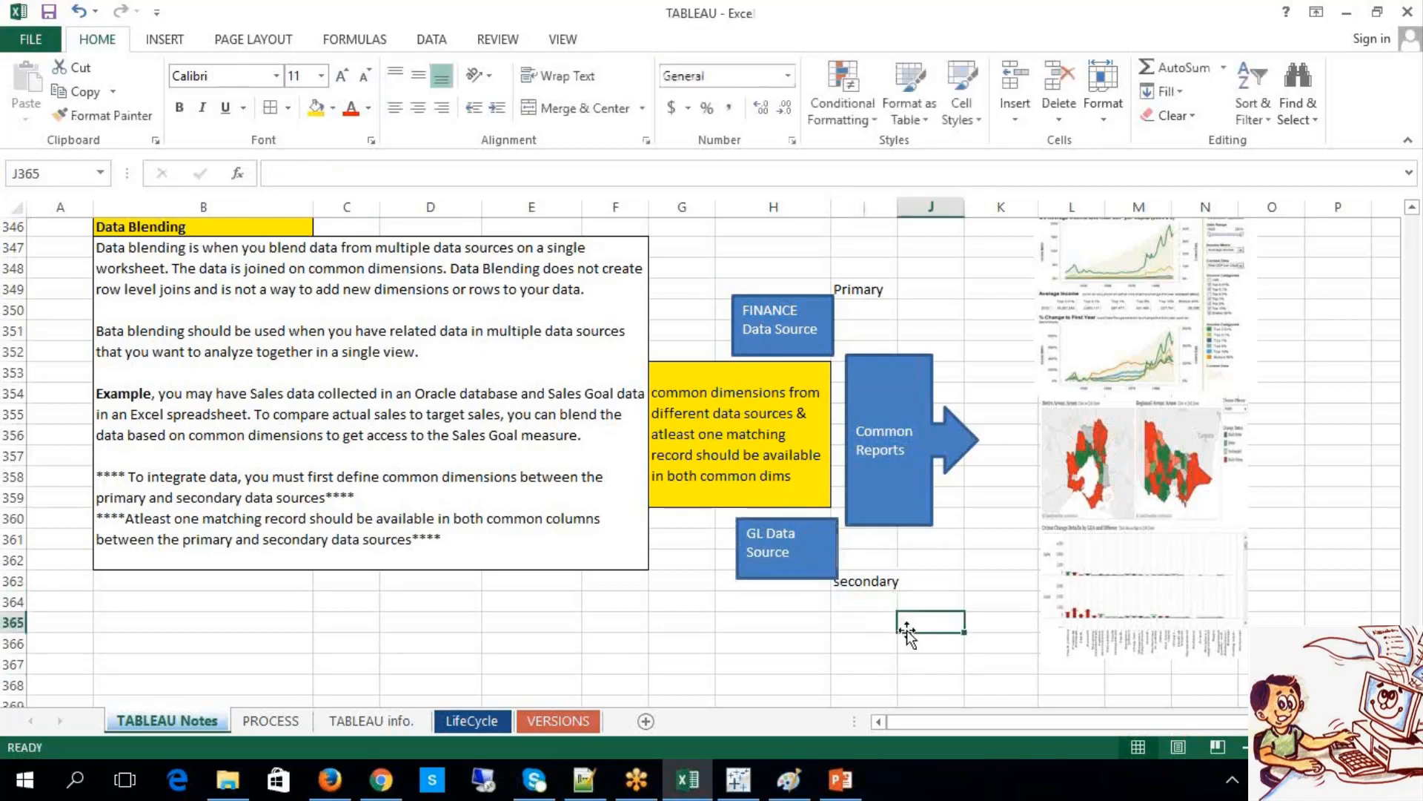
pyautogui.click(814, 520)
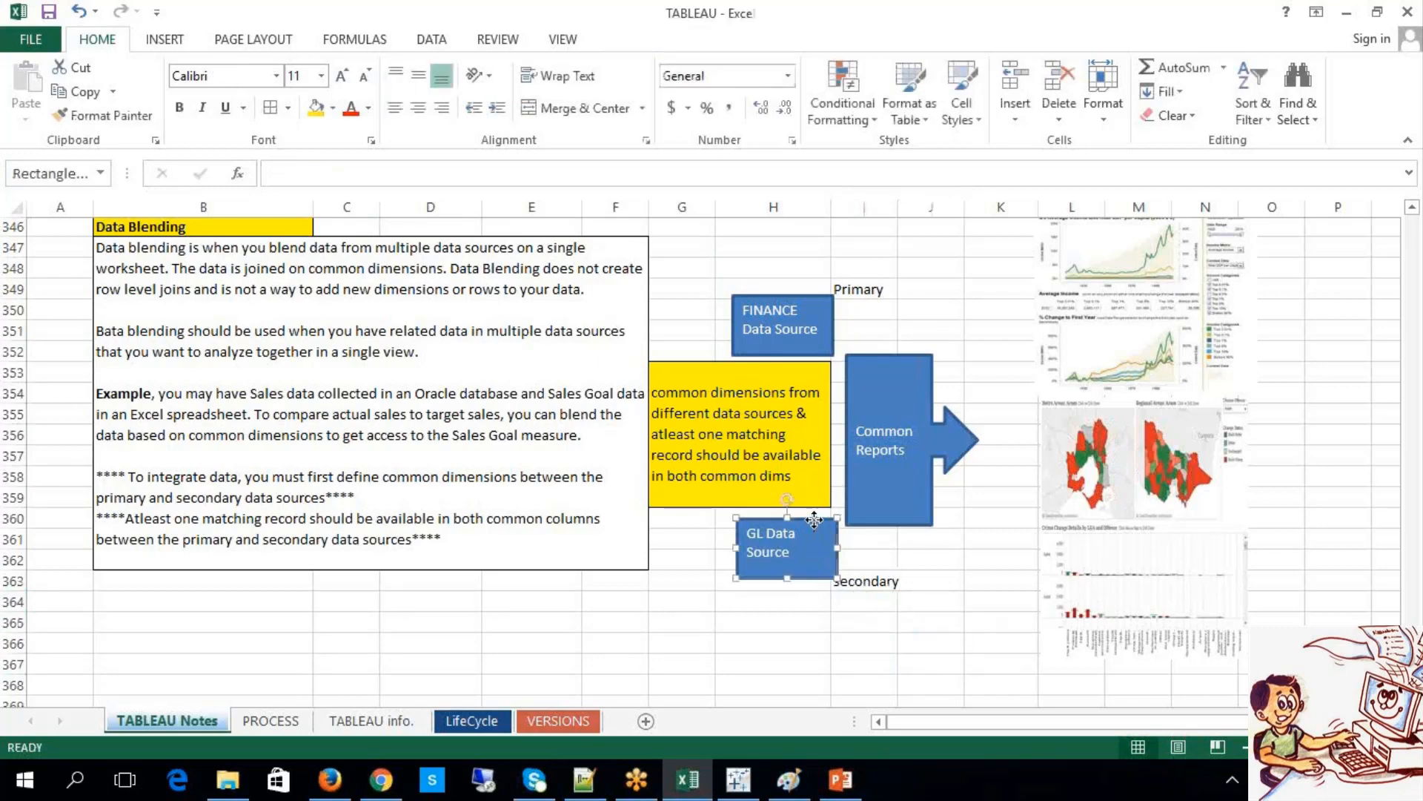
pyautogui.moveTo(814, 520); pyautogui.dragTo(811, 517)
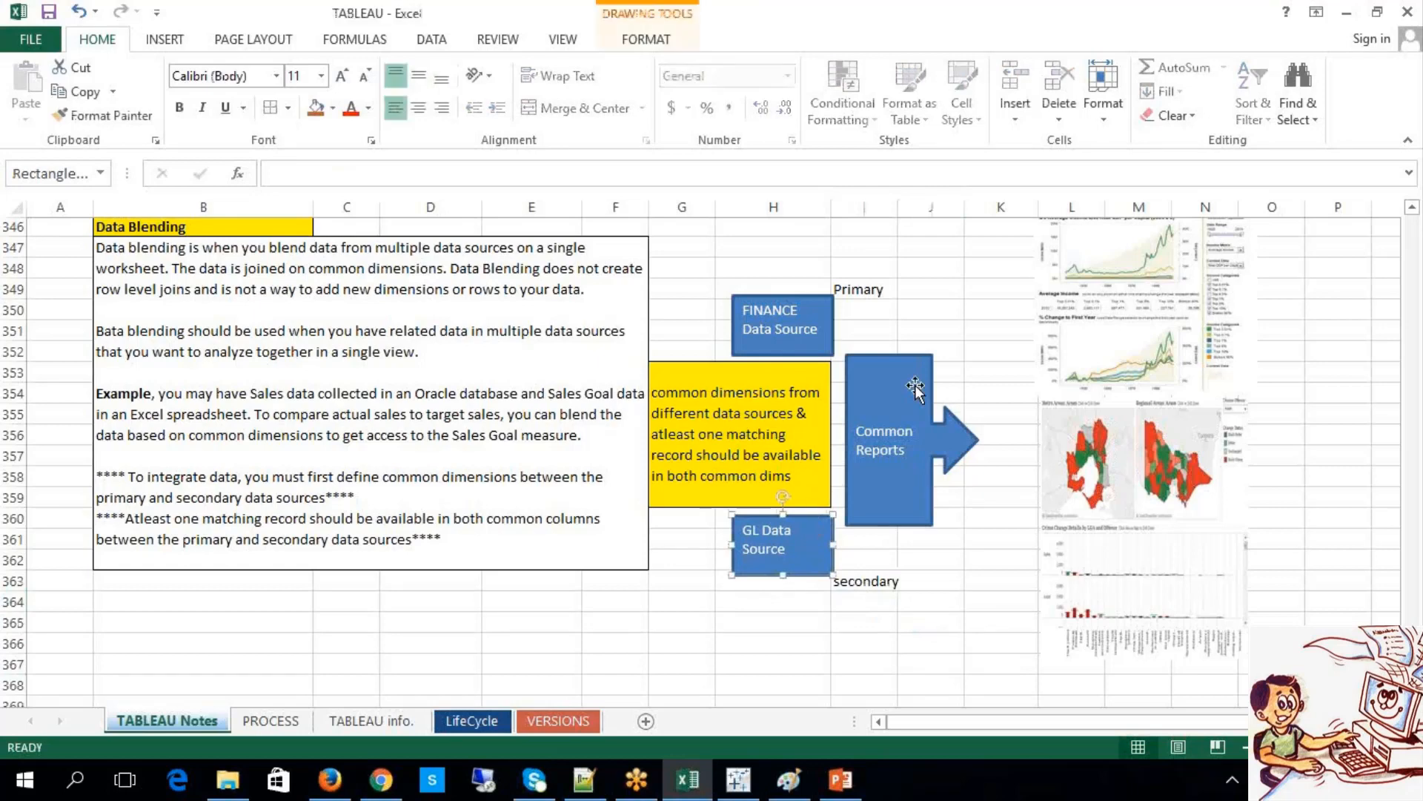
# Step: Make the "Primary" and "secondary" labels bold and widen column I slightly to fit them
pyautogui.click(857, 295)
pyautogui.hotkey('ctrl', 'b')
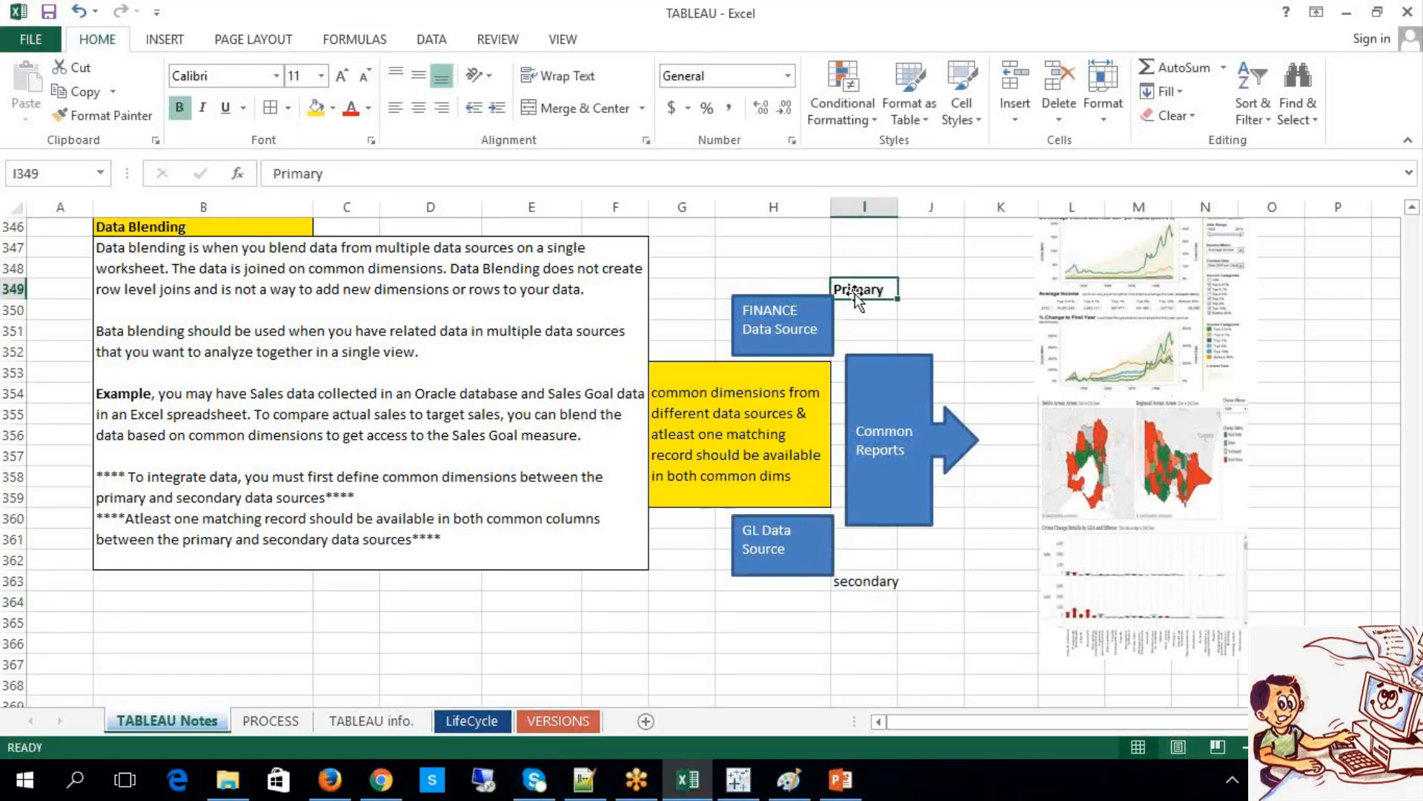
pyautogui.click(886, 582)
pyautogui.hotkey('ctrl', 'b')
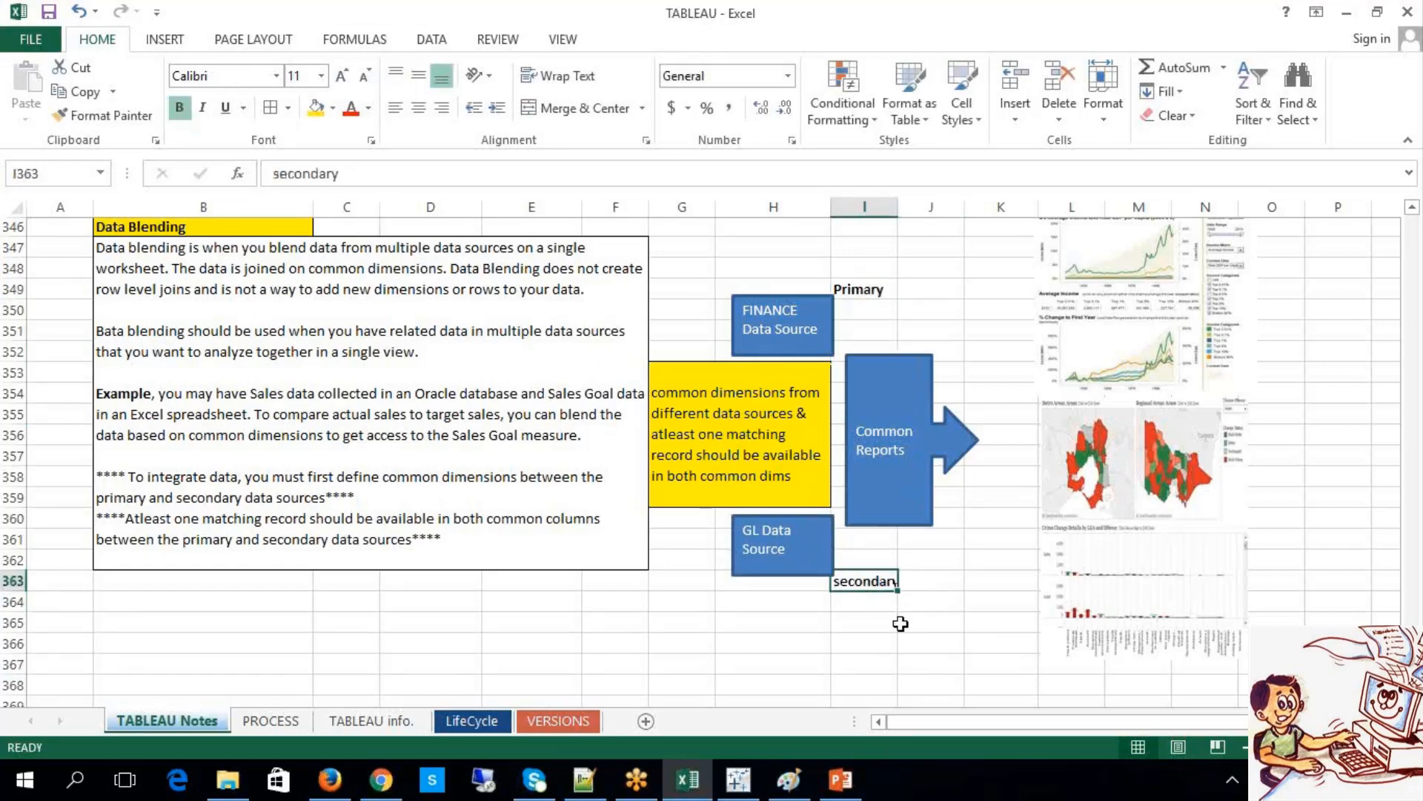
pyautogui.click(900, 624)
pyautogui.moveTo(898, 218); pyautogui.dragTo(906, 219)
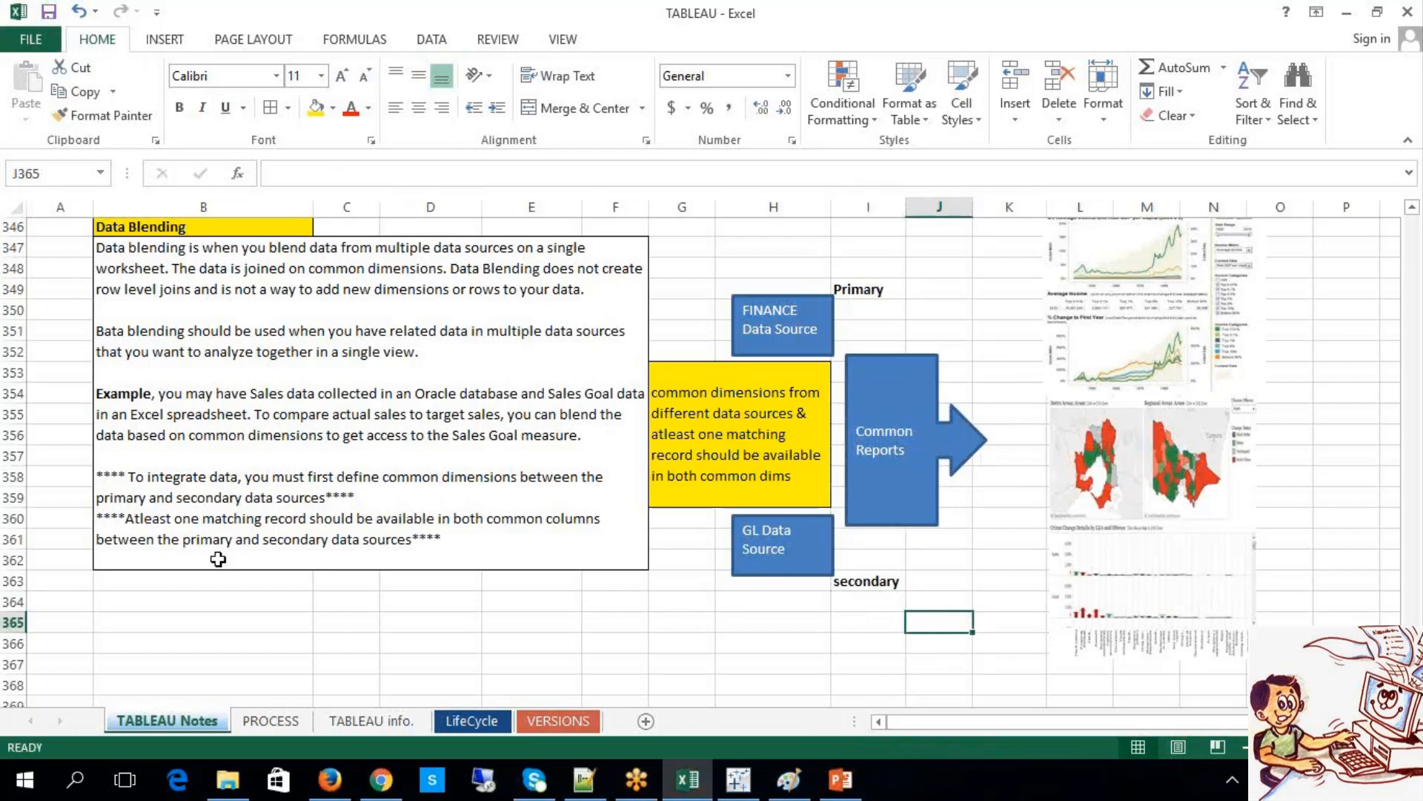
# Step: Replace "columns" with "dimensions" in the notes' "Atleast one matching record" sentence and commit the cell
pyautogui.click(121, 525)
pyautogui.doubleClick(121, 525)
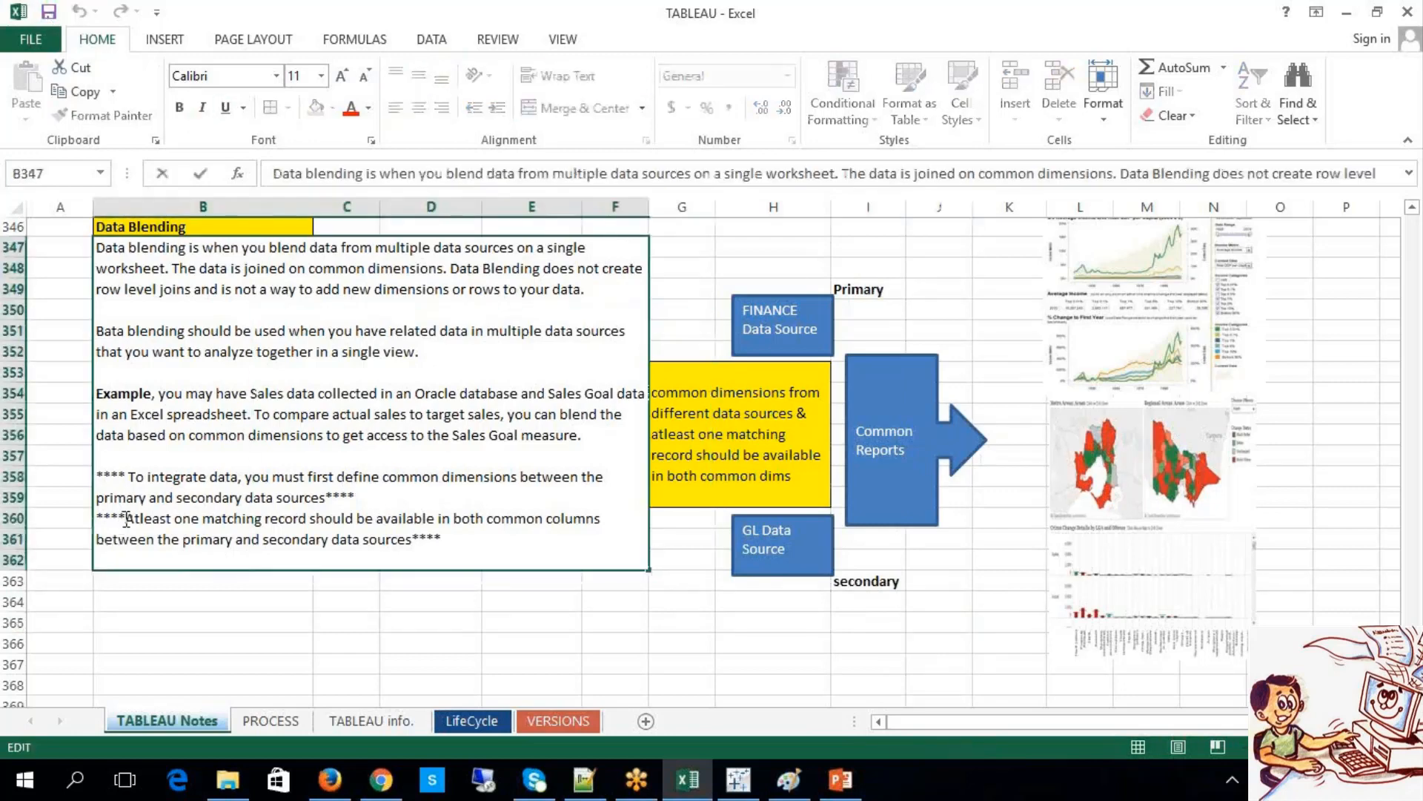
pyautogui.moveTo(123, 525); pyautogui.dragTo(553, 510)
pyautogui.click(587, 525)
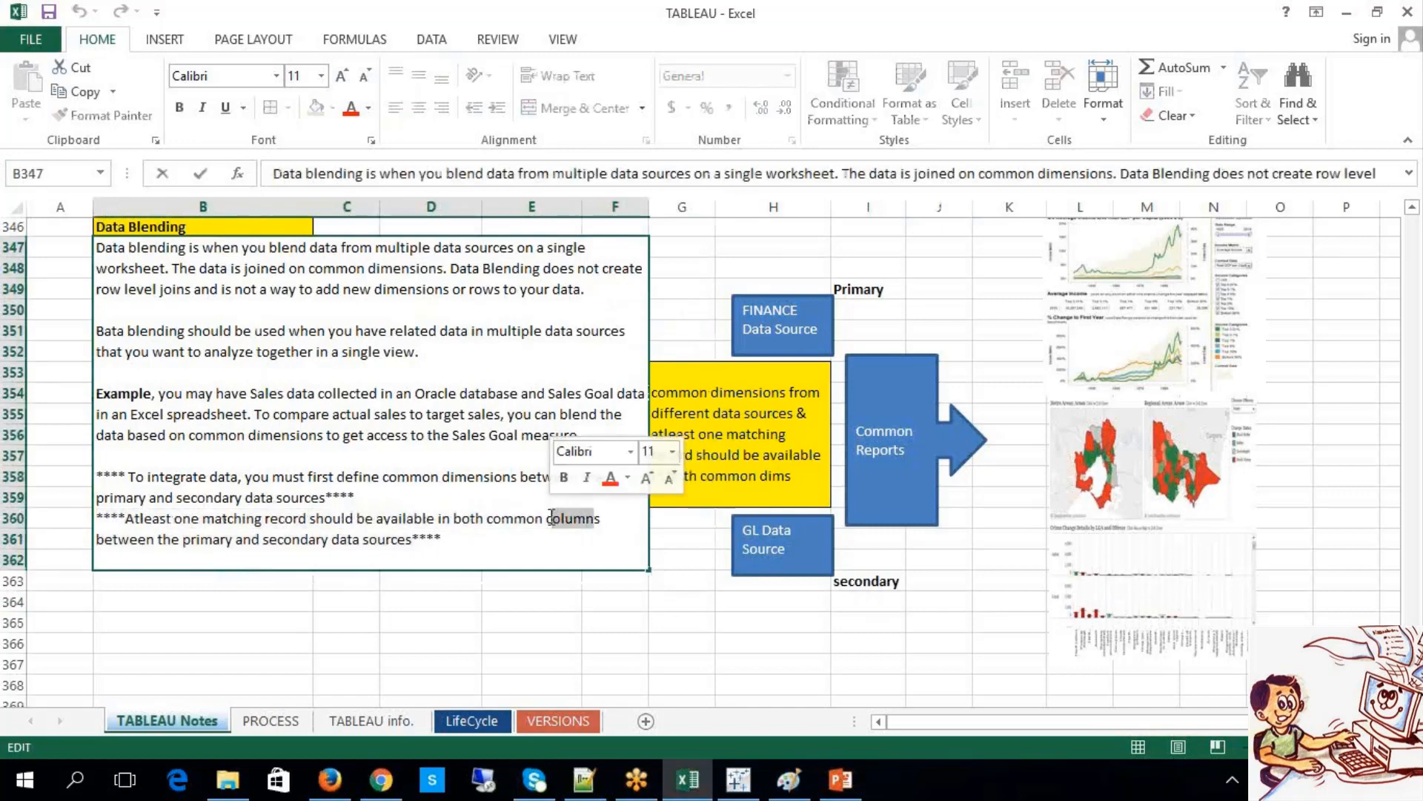
pyautogui.click(549, 519)
pyautogui.press('Delete')
pyautogui.press('Delete')
pyautogui.press('Delete')
pyautogui.press('Delete')
pyautogui.press('Delete')
pyautogui.press('Delete')
pyautogui.press('Delete')
pyautogui.press('Delete')
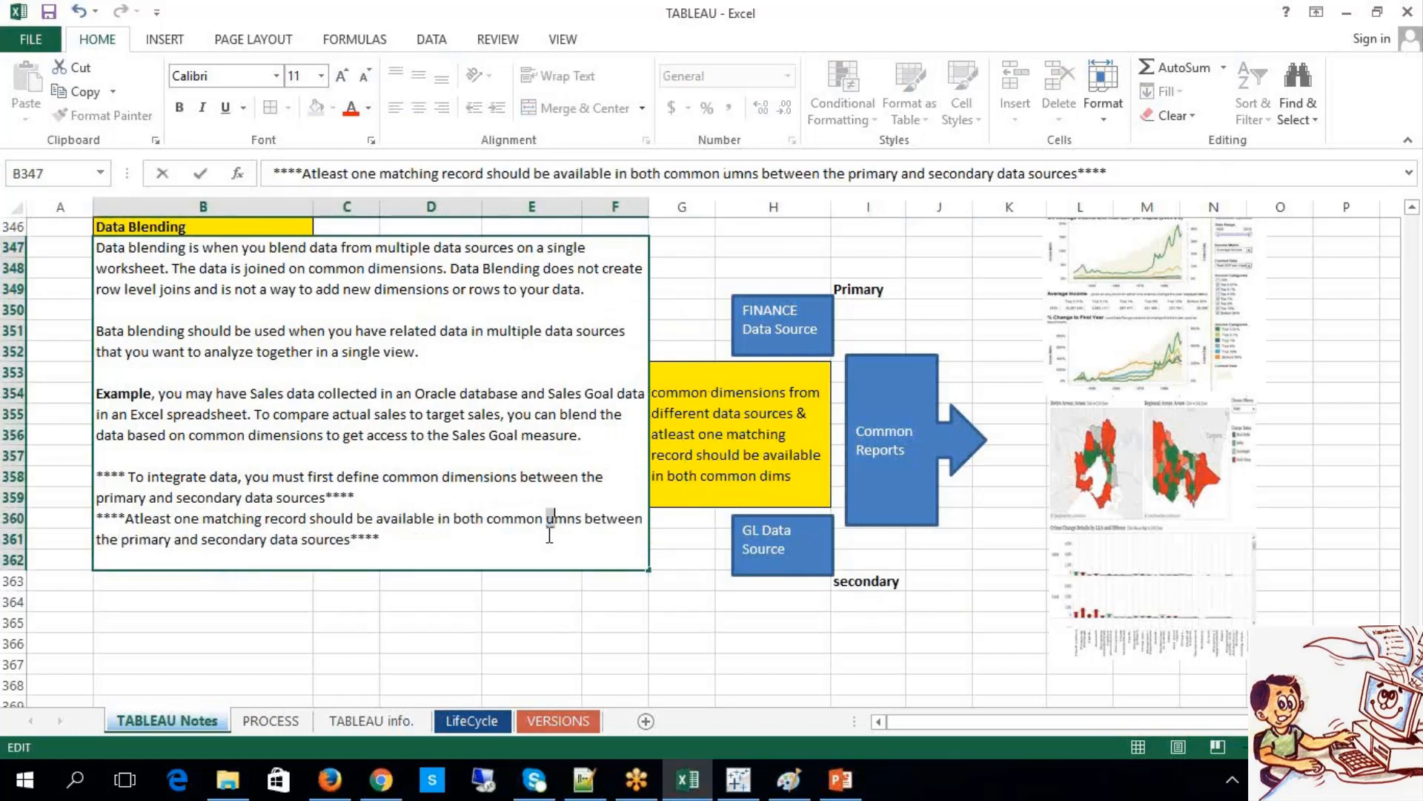
pyautogui.write('dimensions')
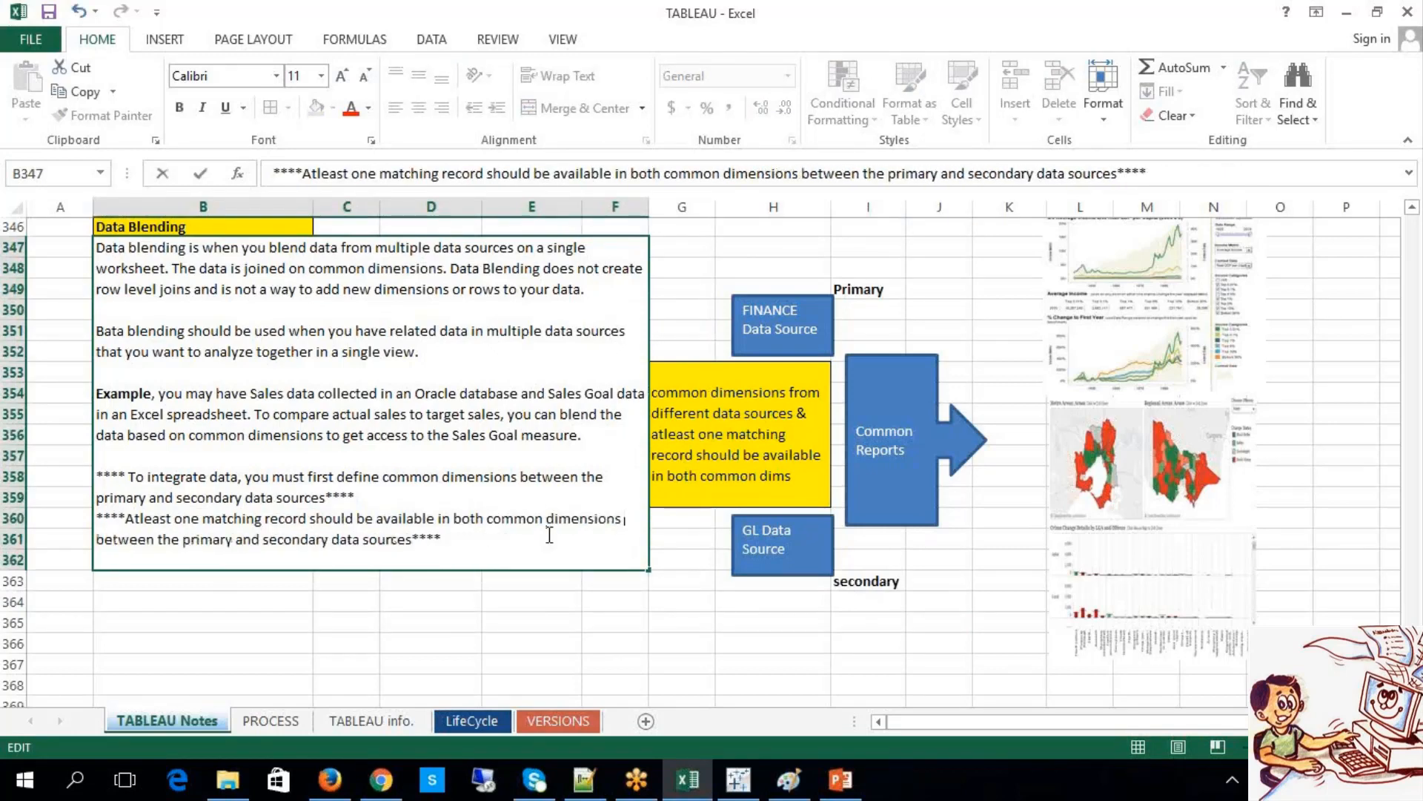
pyautogui.hotkey('ctrl', 'Return')
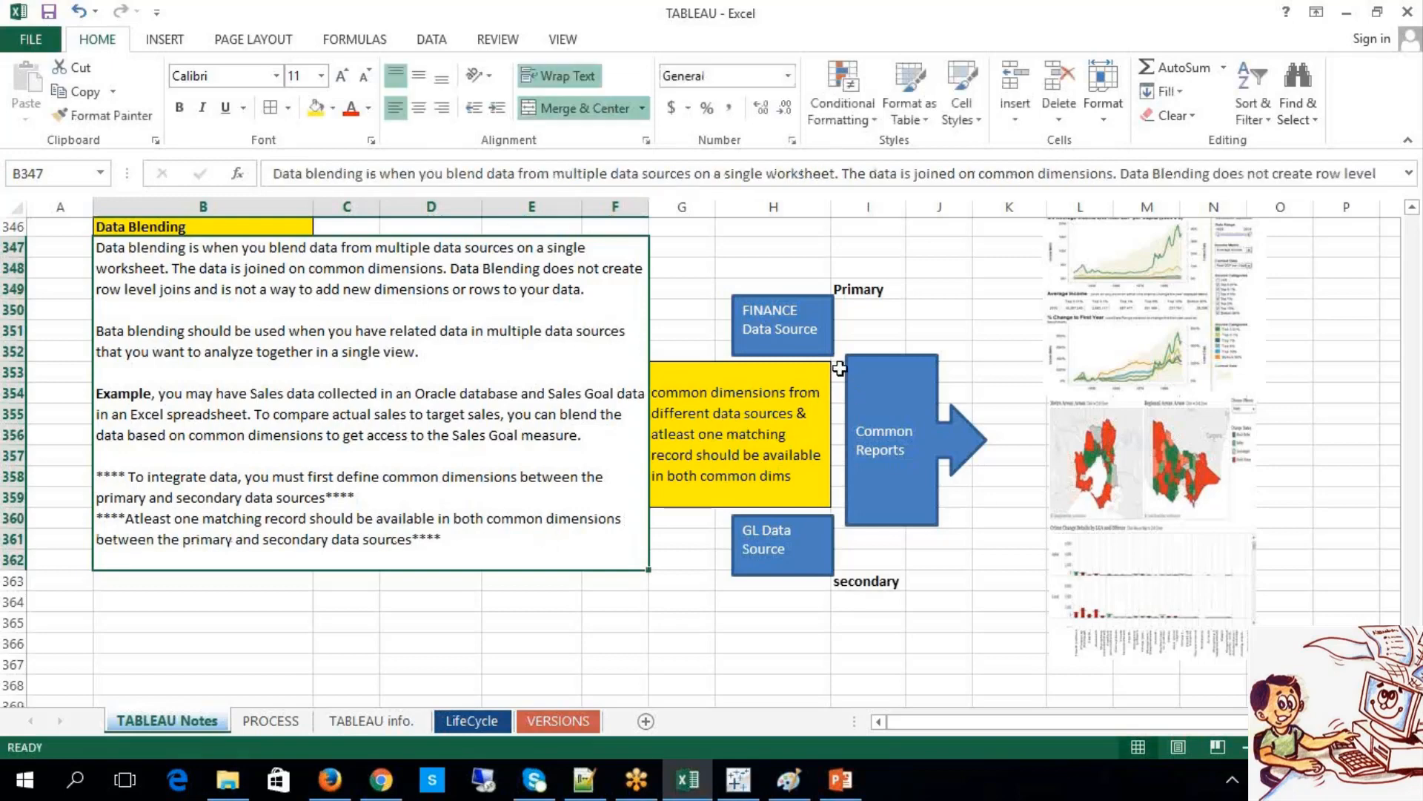
# Step: Complete the last word of the yellow note in G353 so it ends with "common dimensions"
pyautogui.doubleClick(806, 474)
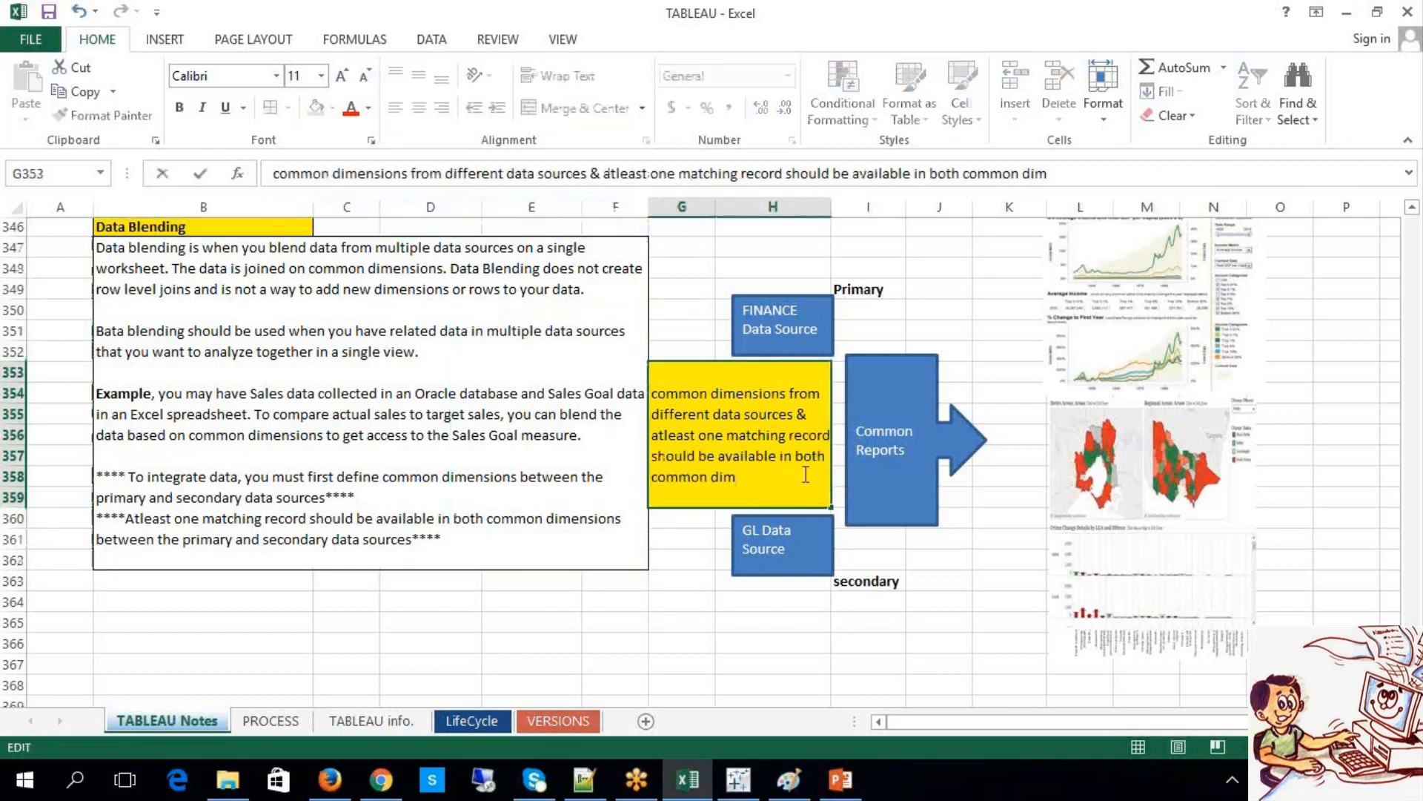
pyautogui.write('me')
pyautogui.press('BackSpace')
pyautogui.write('ensions')
pyautogui.click(798, 627)
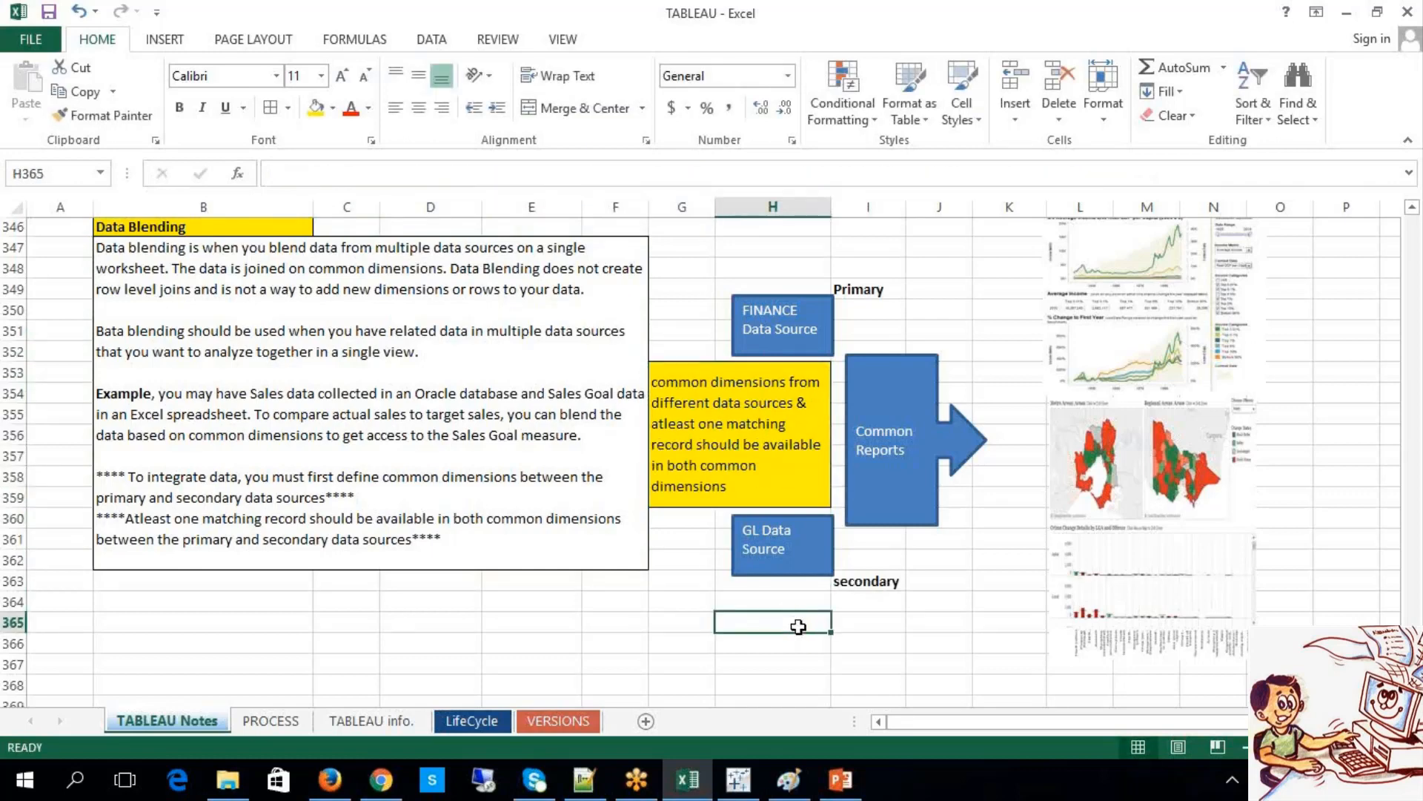
# Step: Make the sentence "The data is joined on common dimensions" bold in the Data Blending notes
pyautogui.click(421, 454)
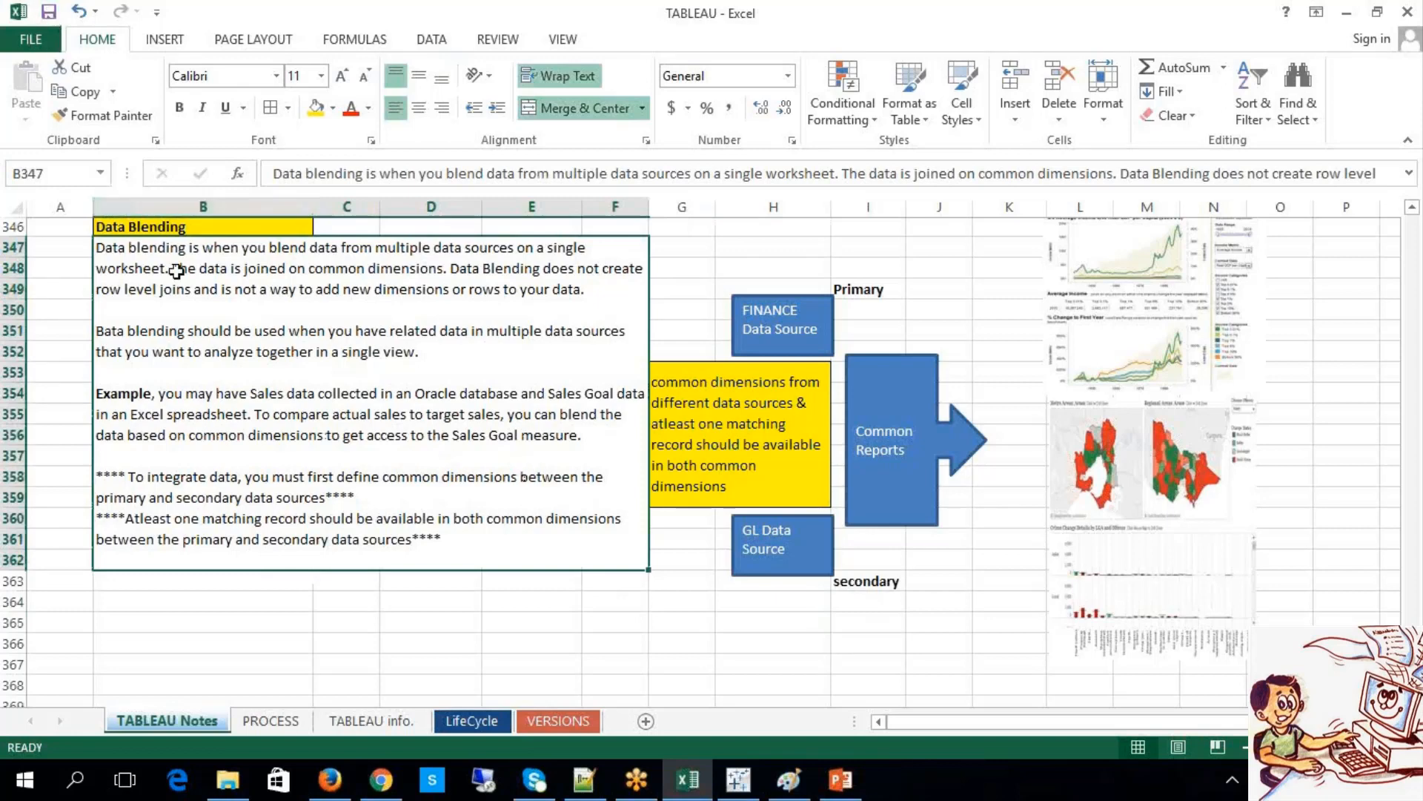
pyautogui.doubleClick(130, 272)
pyautogui.moveTo(103, 250); pyautogui.dragTo(169, 268)
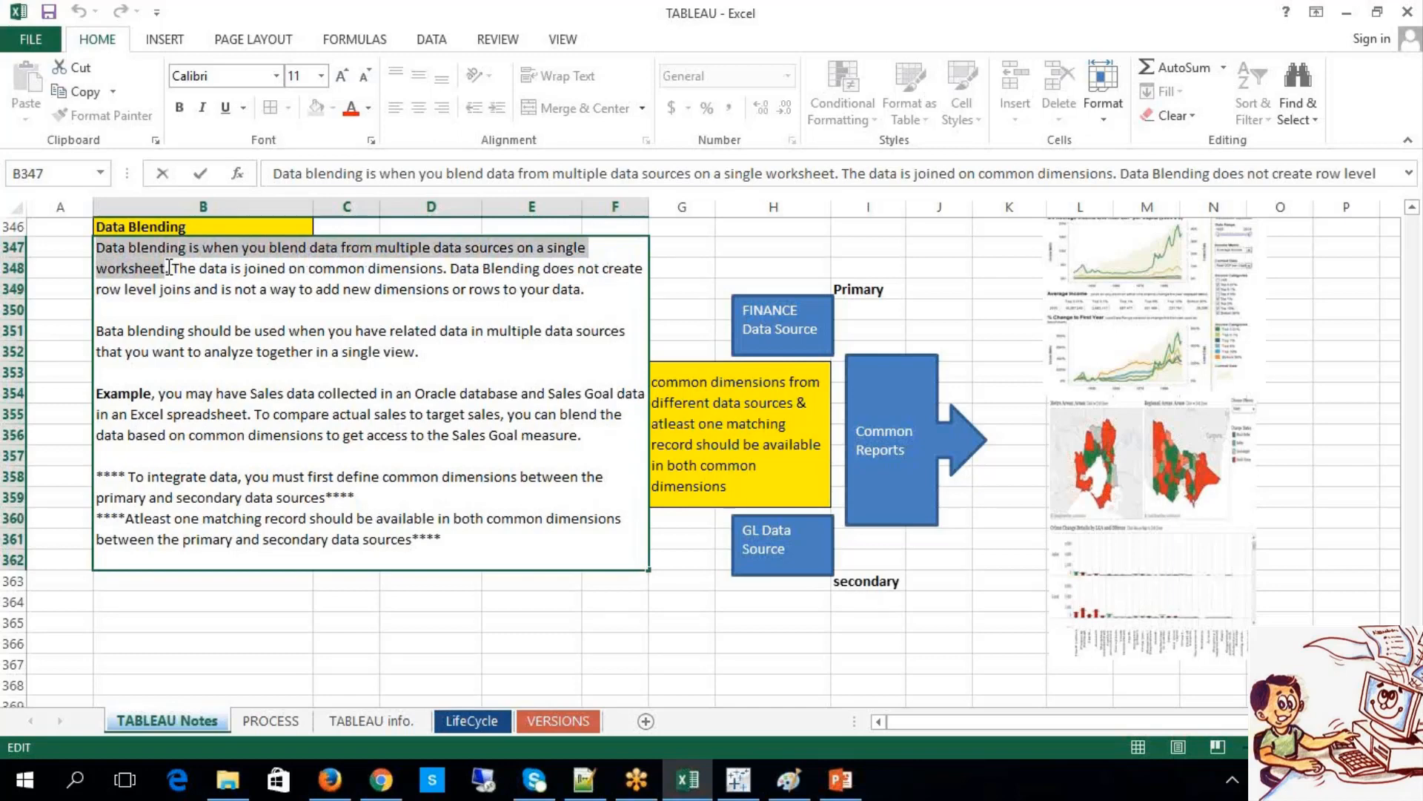
pyautogui.moveTo(169, 267); pyautogui.dragTo(166, 268)
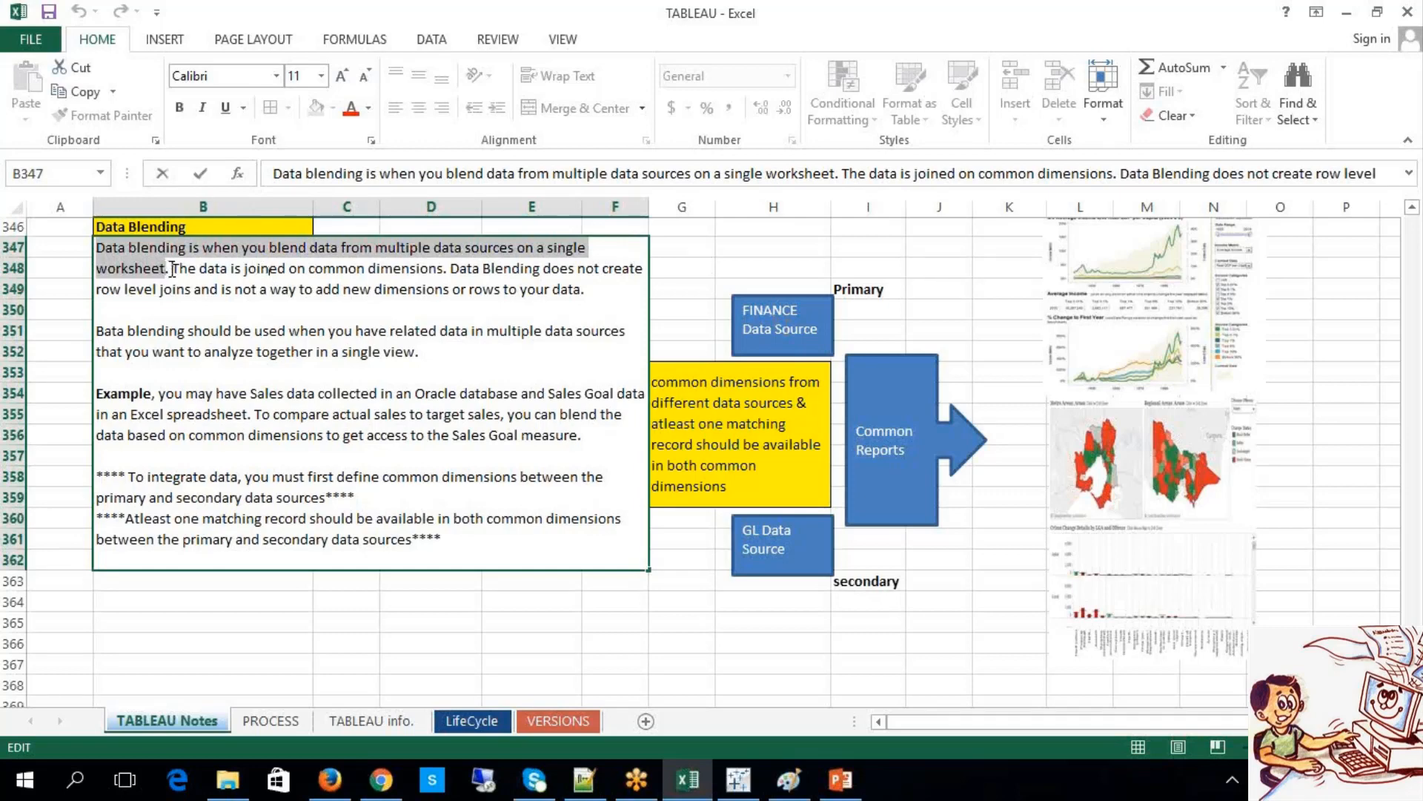
pyautogui.moveTo(174, 273); pyautogui.dragTo(441, 270)
pyautogui.hotkey('ctrl', 'b')
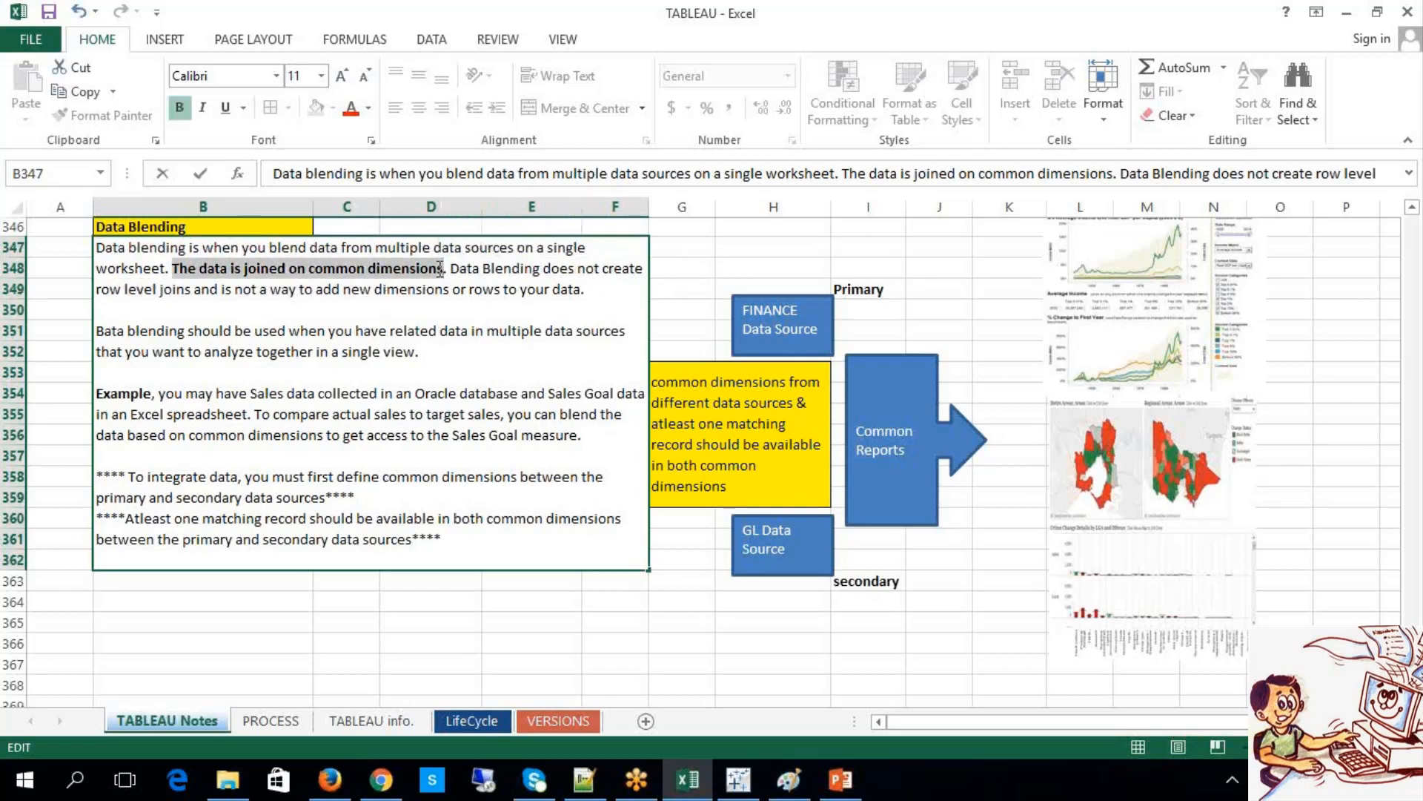
pyautogui.hotkey('ctrl', 'Return')
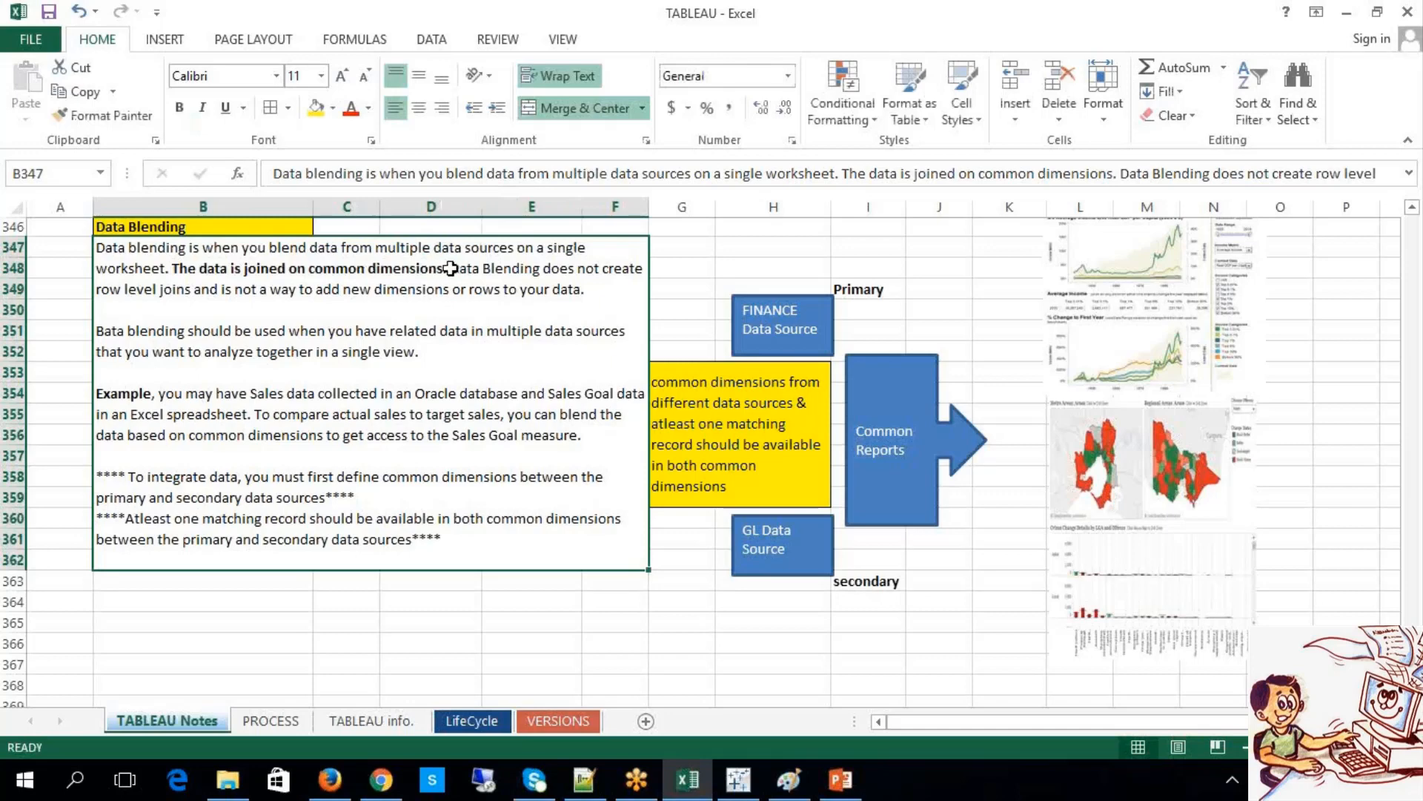
# Step: Review the notes' sentences on row level joins and on when data blending should be used
pyautogui.doubleClick(451, 268)
pyautogui.moveTo(451, 268); pyautogui.dragTo(629, 289)
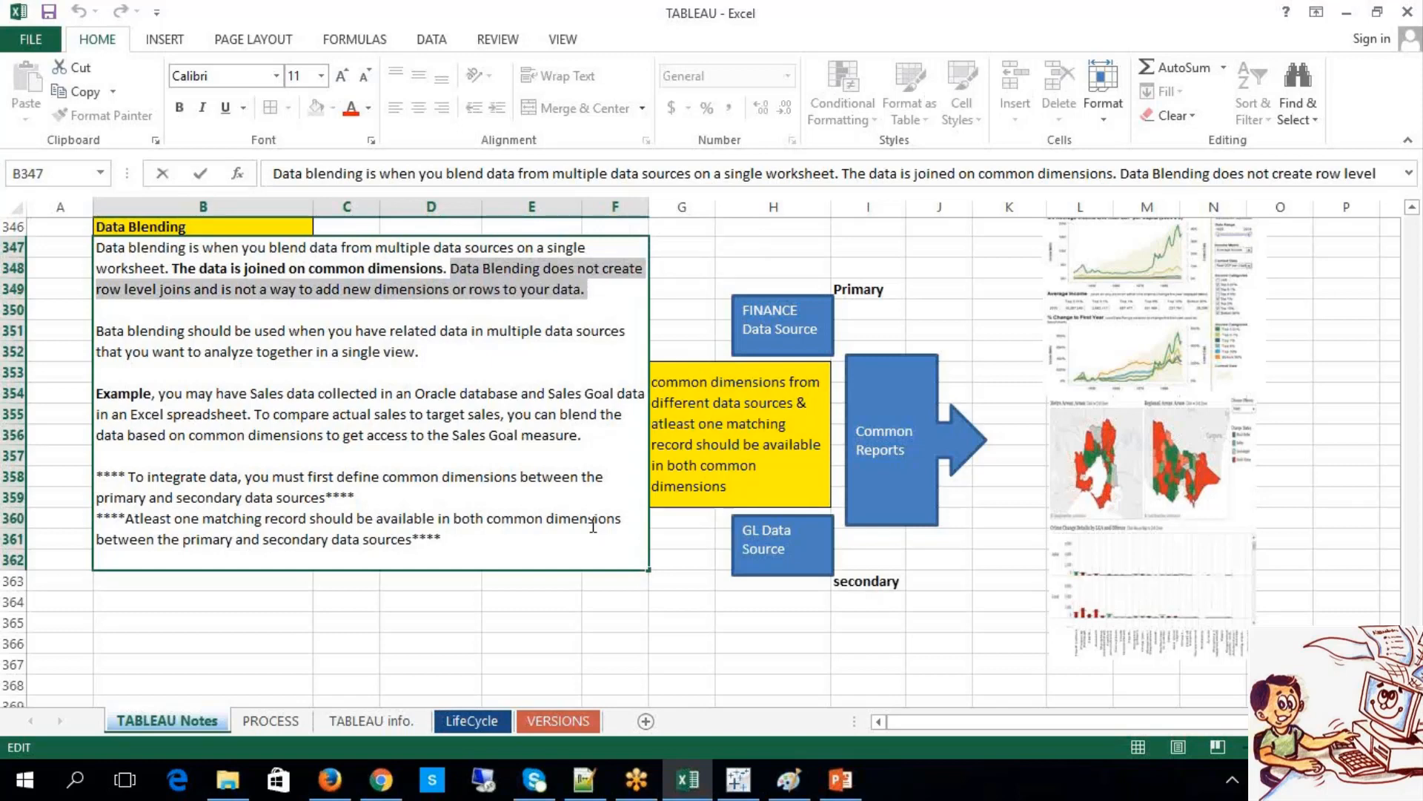
pyautogui.click(237, 345)
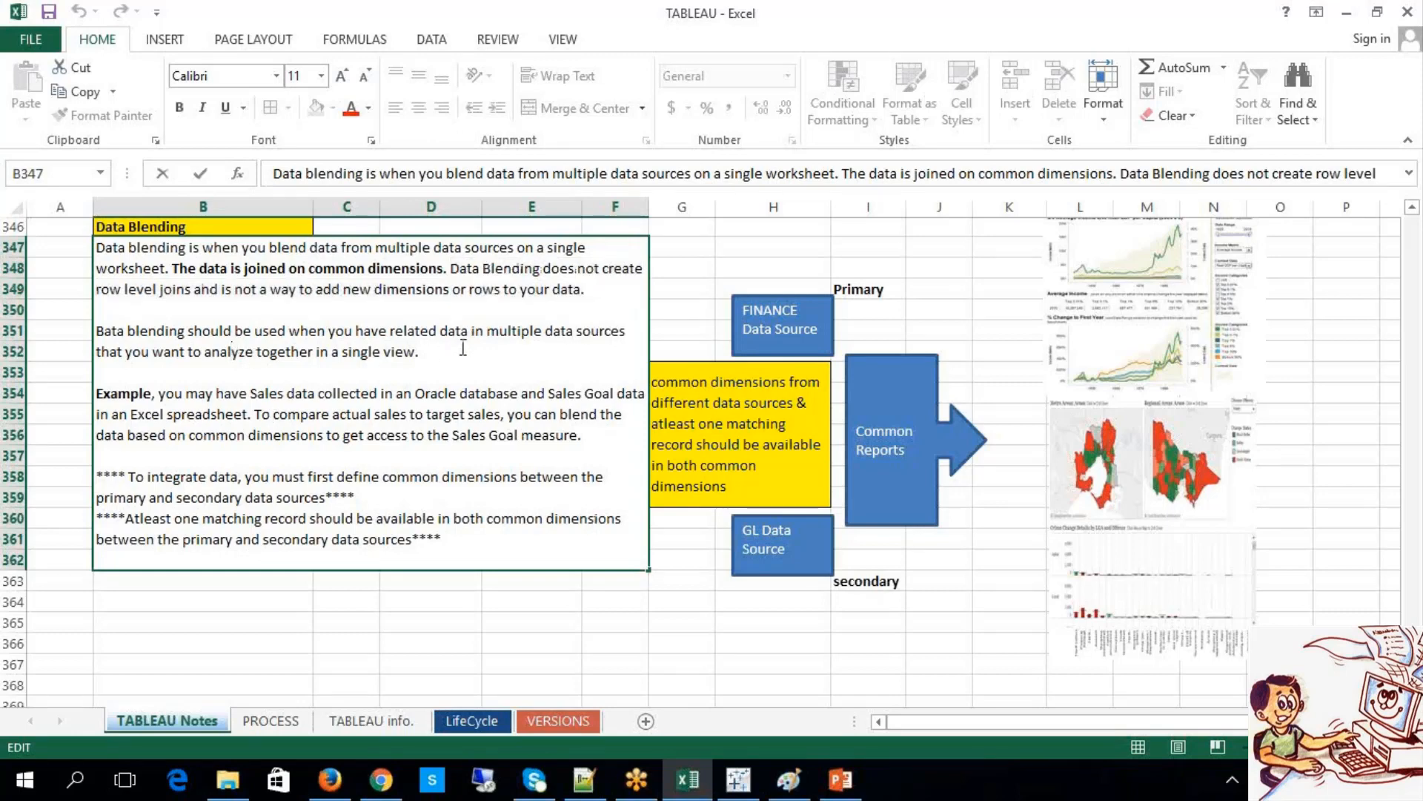
pyautogui.moveTo(462, 348); pyautogui.dragTo(113, 315)
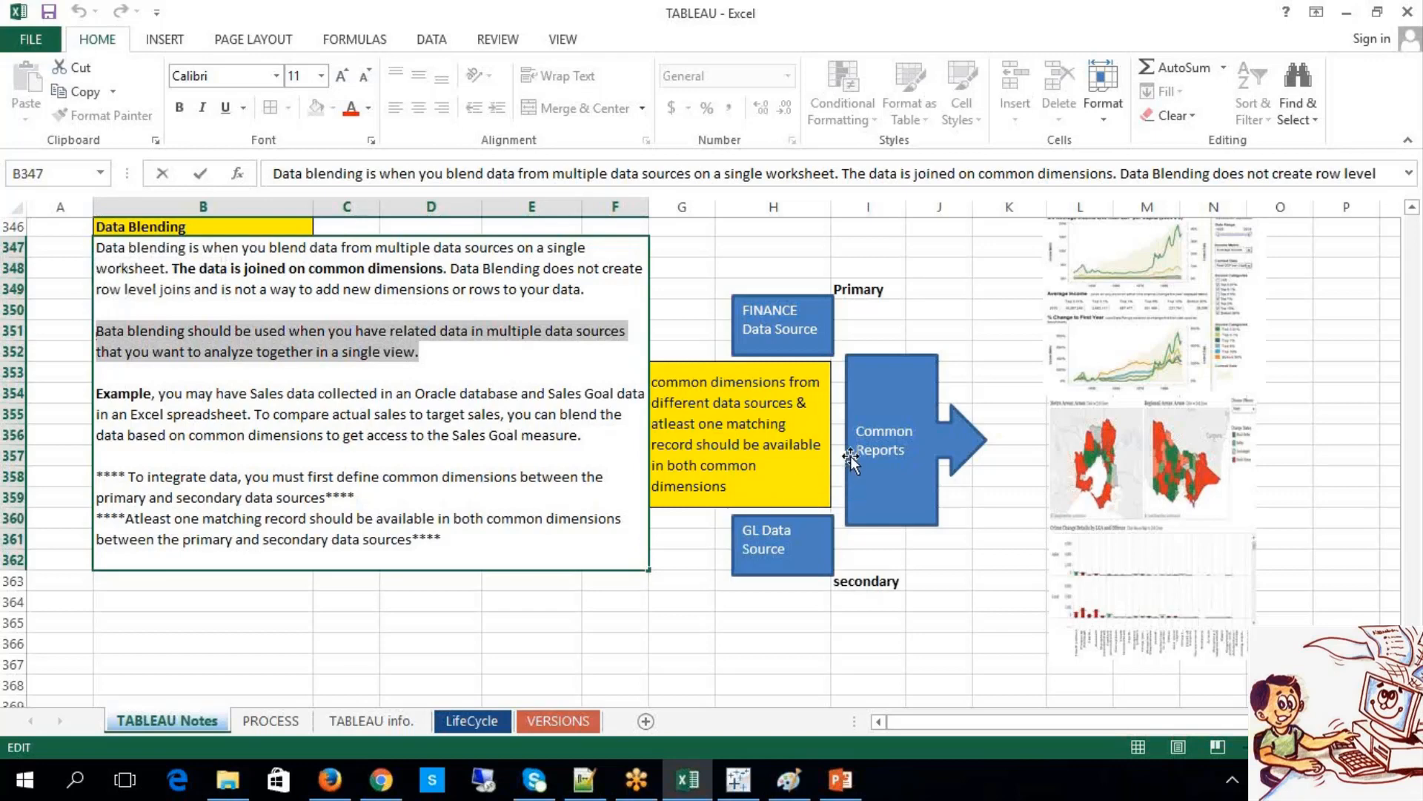
# Step: Insert "(Association of a data)" after "common dimensions" at the start of the yellow note and save the workbook
pyautogui.doubleClick(785, 384)
pyautogui.write('(')
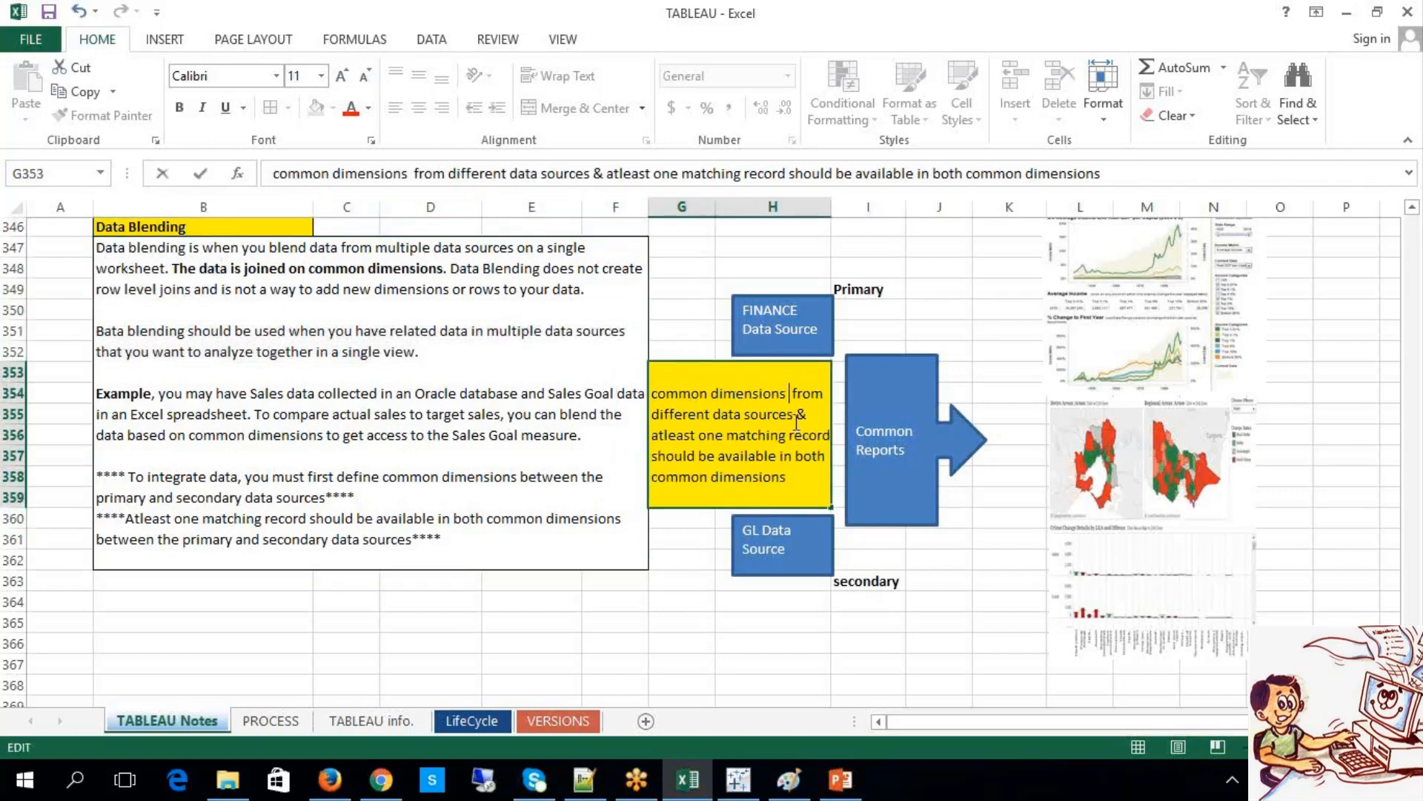
pyautogui.write('Asso')
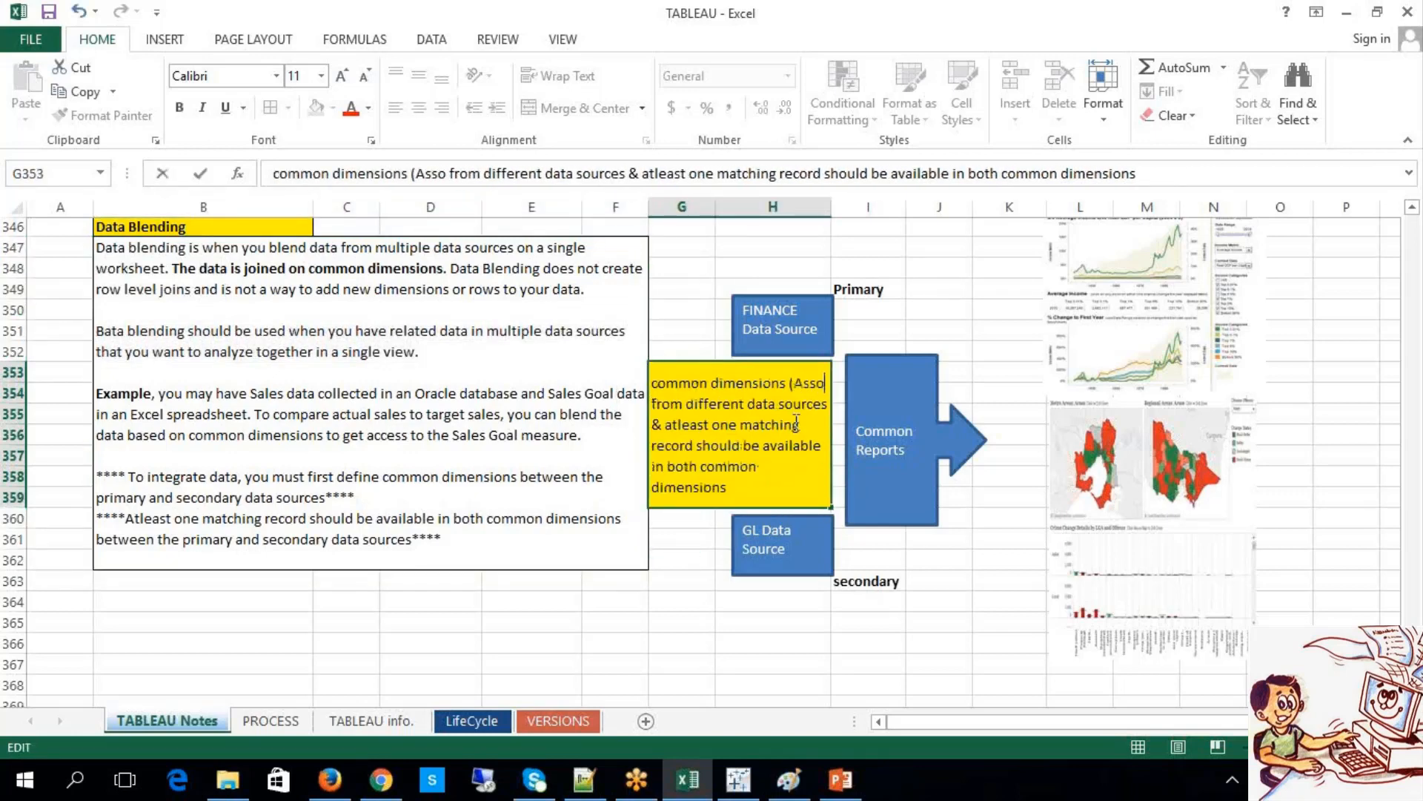
pyautogui.write('ciation of d')
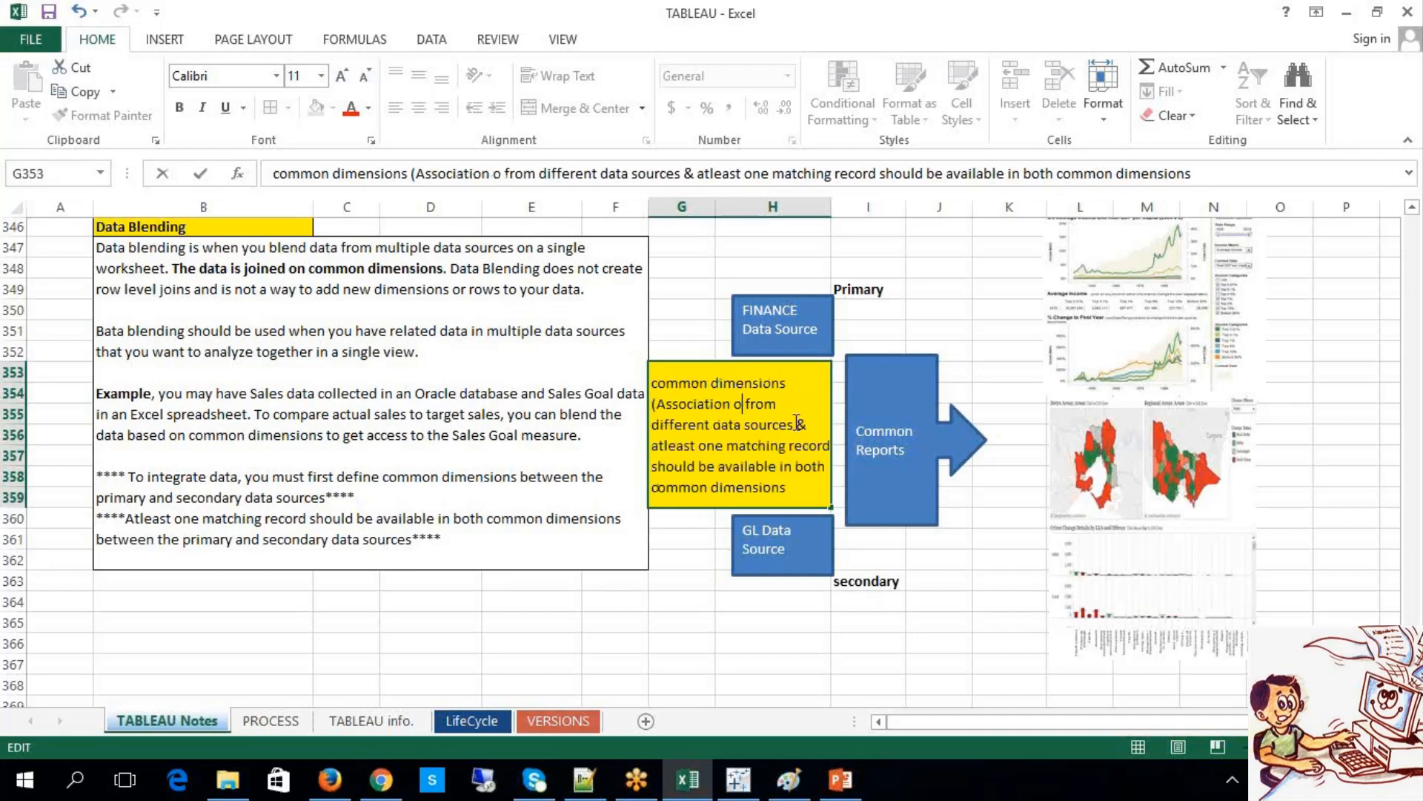
pyautogui.write('a')
pyautogui.press('BackSpace')
pyautogui.press('BackSpace')
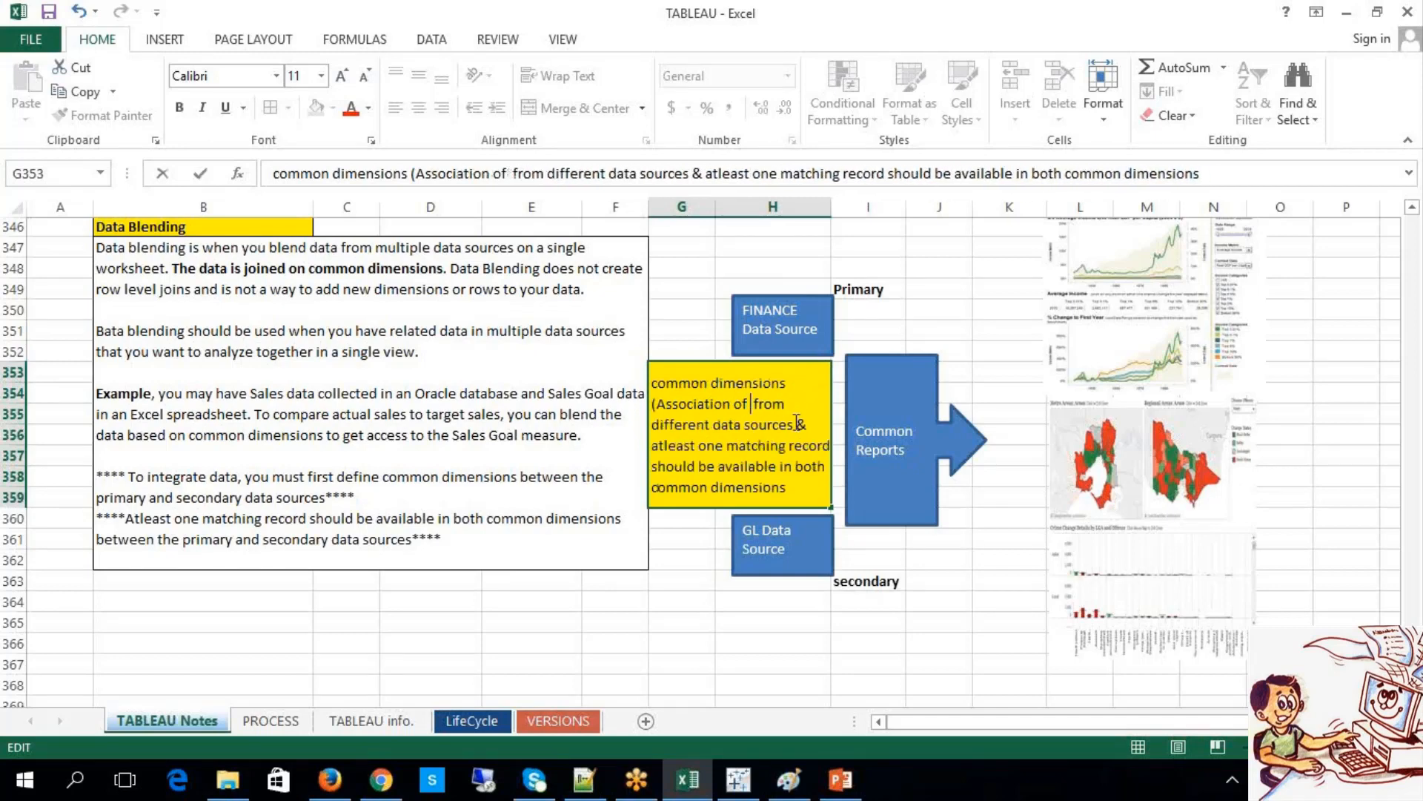
pyautogui.write('a data)')
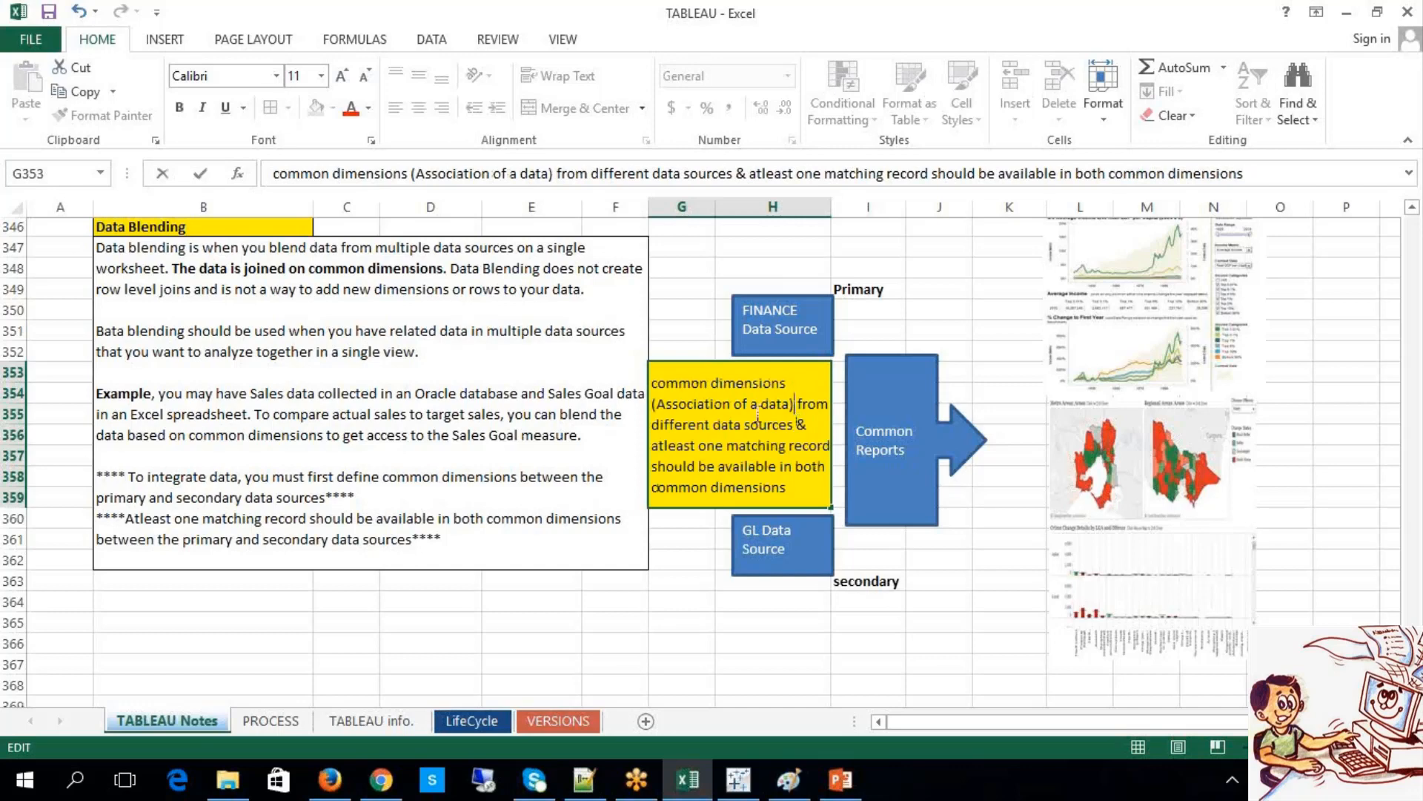
pyautogui.click(681, 630)
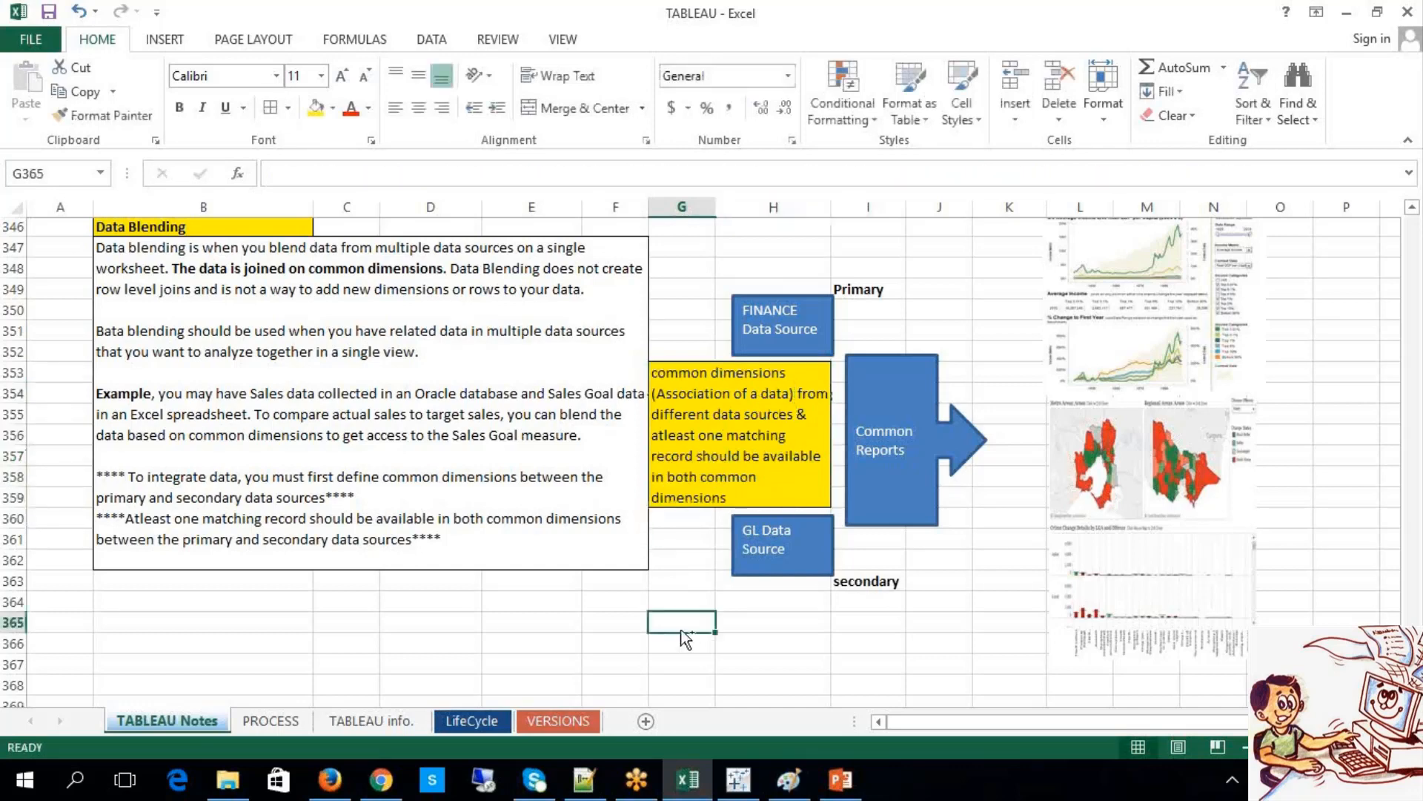
pyautogui.hotkey('ctrl', 's')
# Step: Examine the notes' wording on single-view analysis and the example comparing Oracle Sales data with Excel Sales Goal data
pyautogui.doubleClick(434, 351)
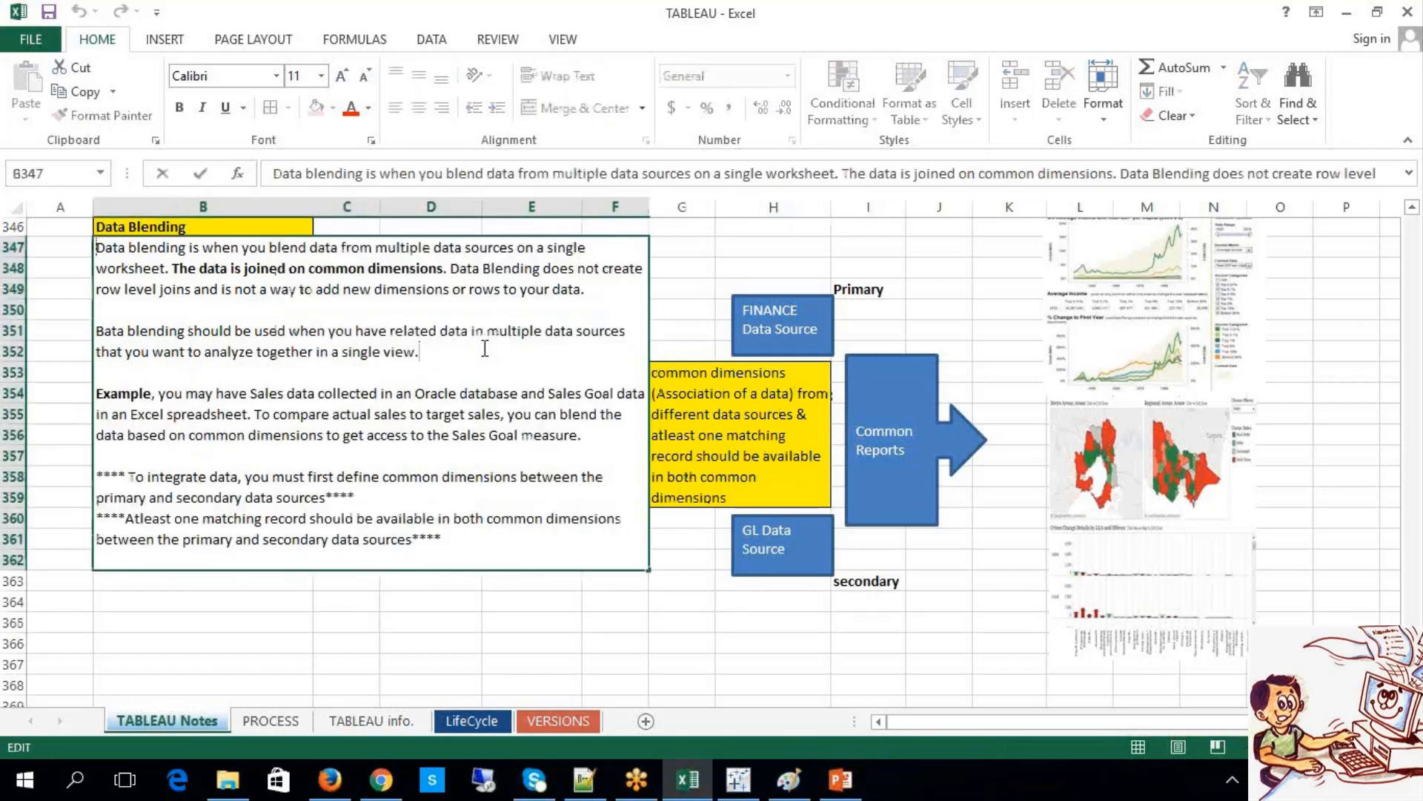
pyautogui.moveTo(206, 352); pyautogui.dragTo(451, 358)
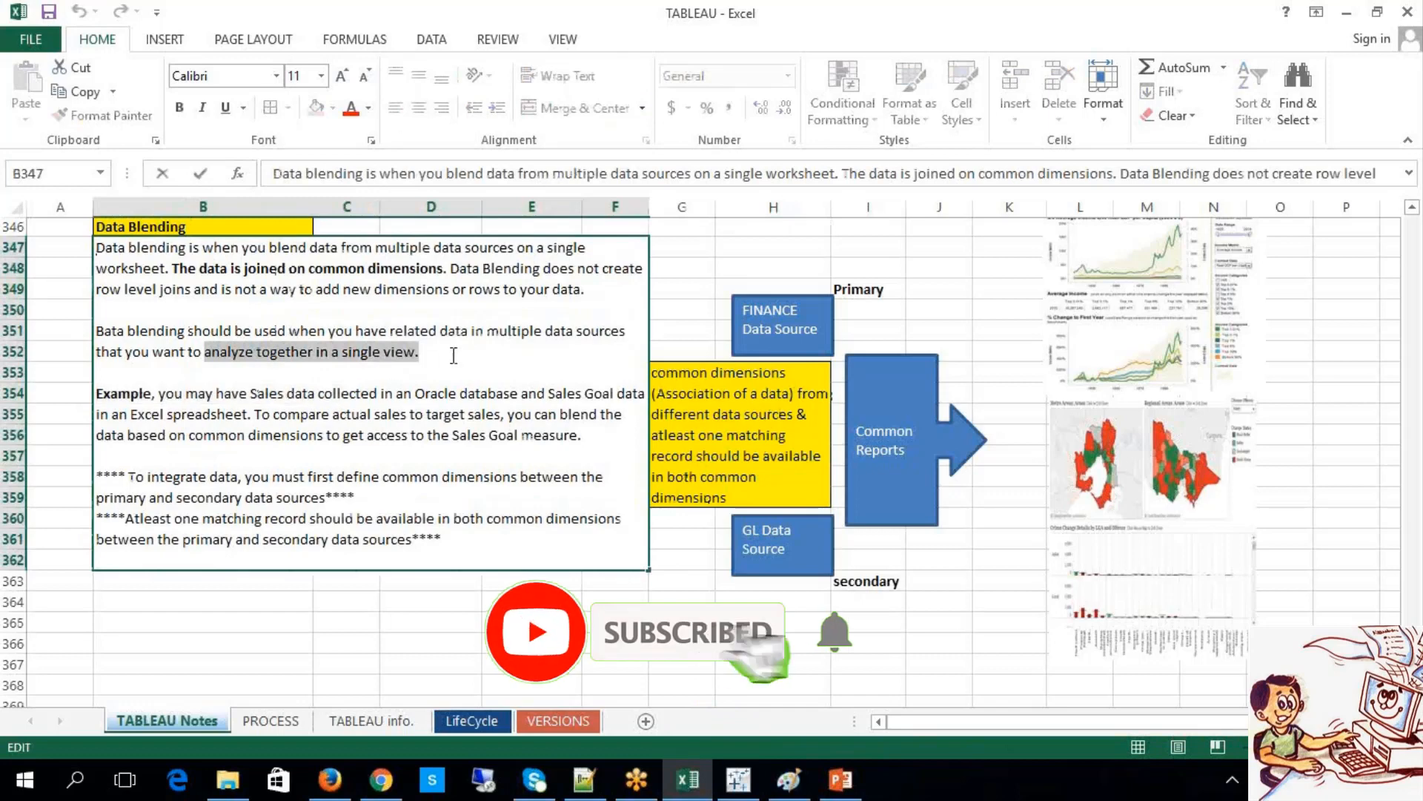
pyautogui.click(532, 623)
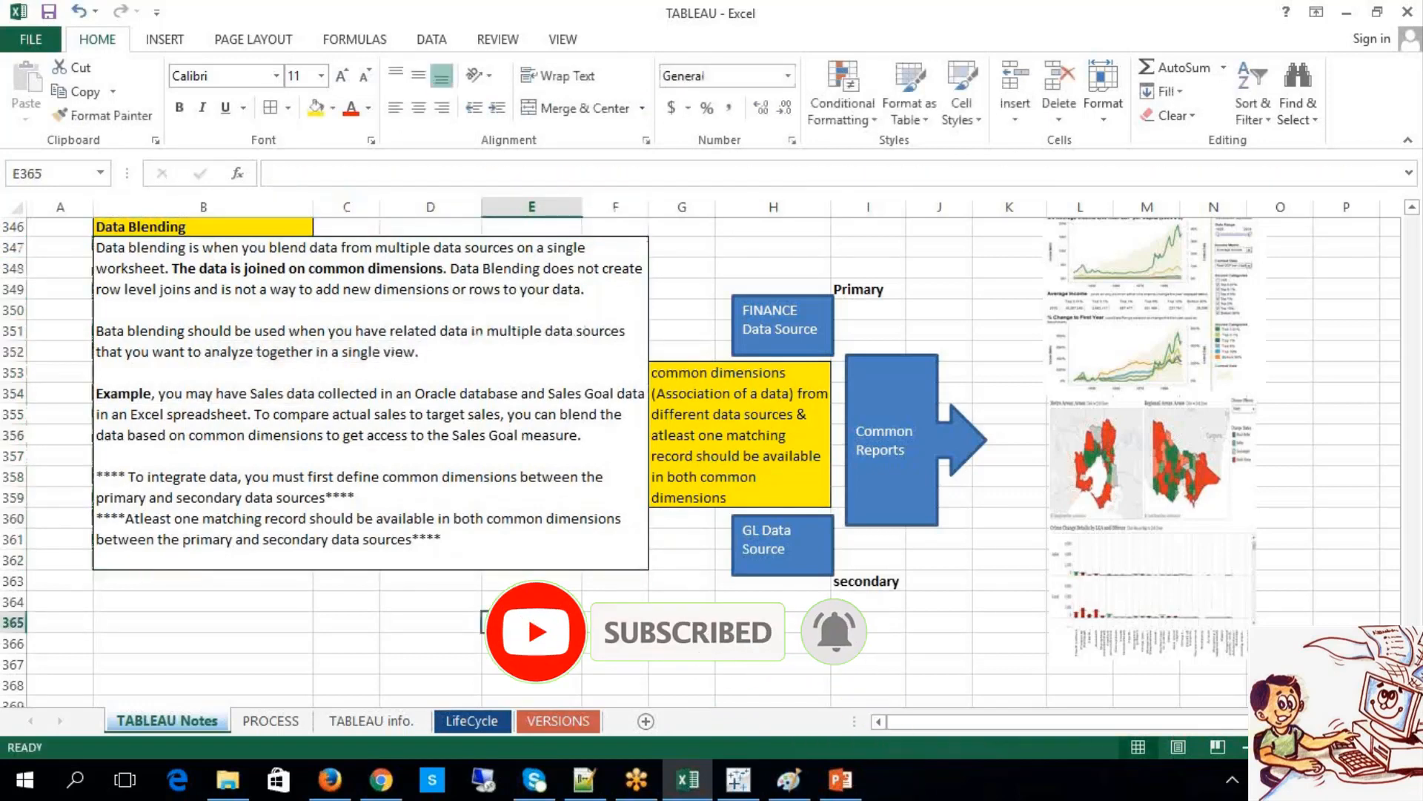
pyautogui.click(301, 398)
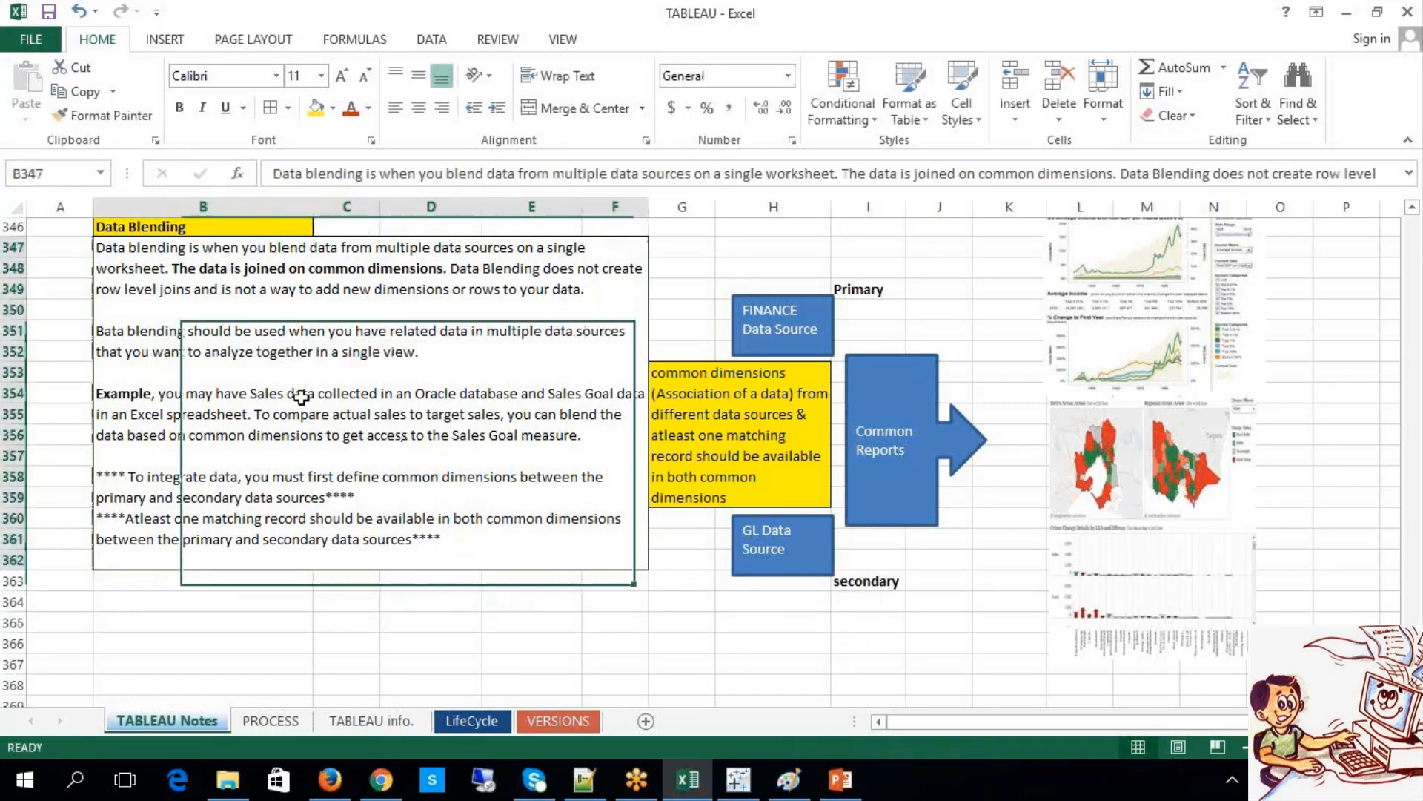
pyautogui.doubleClick(300, 398)
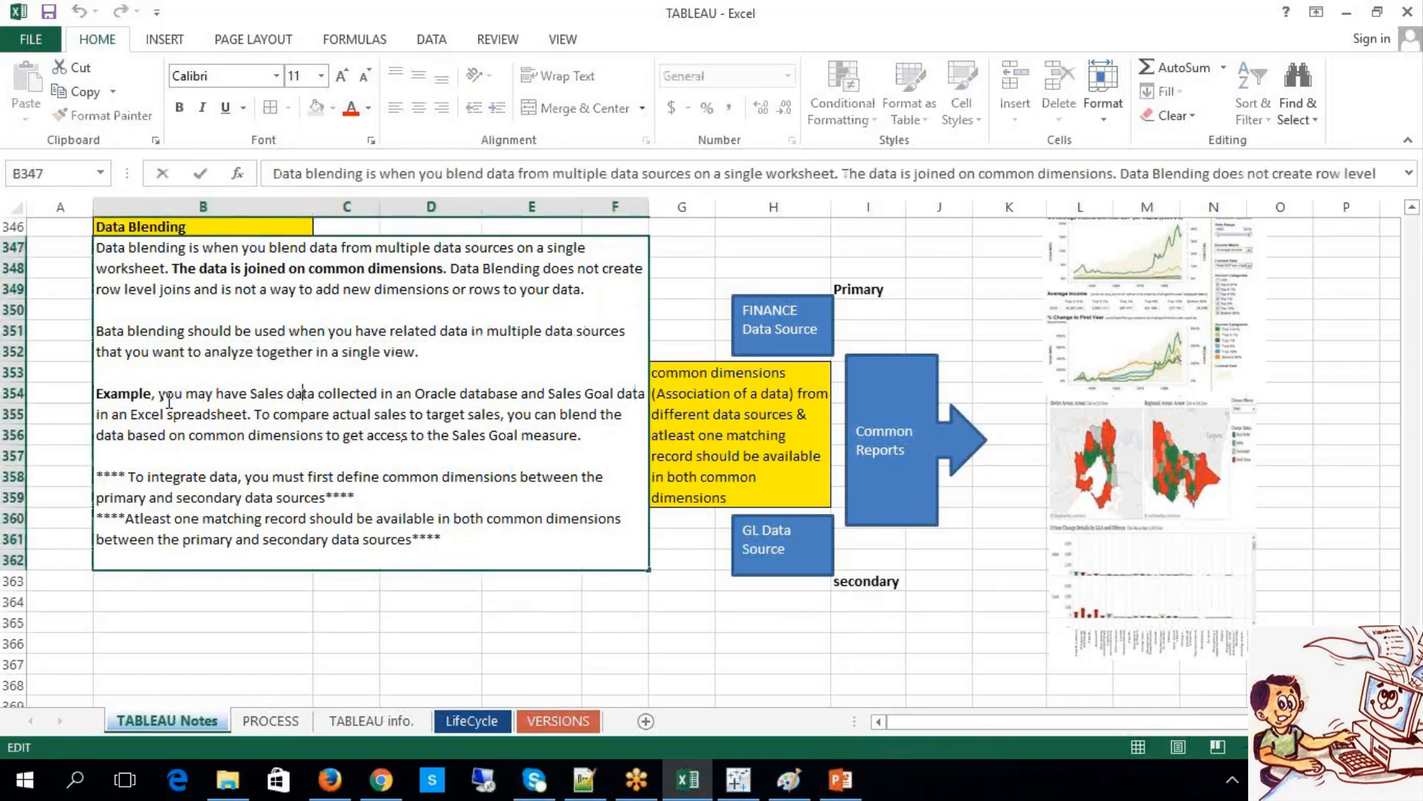
pyautogui.moveTo(159, 399); pyautogui.dragTo(513, 399)
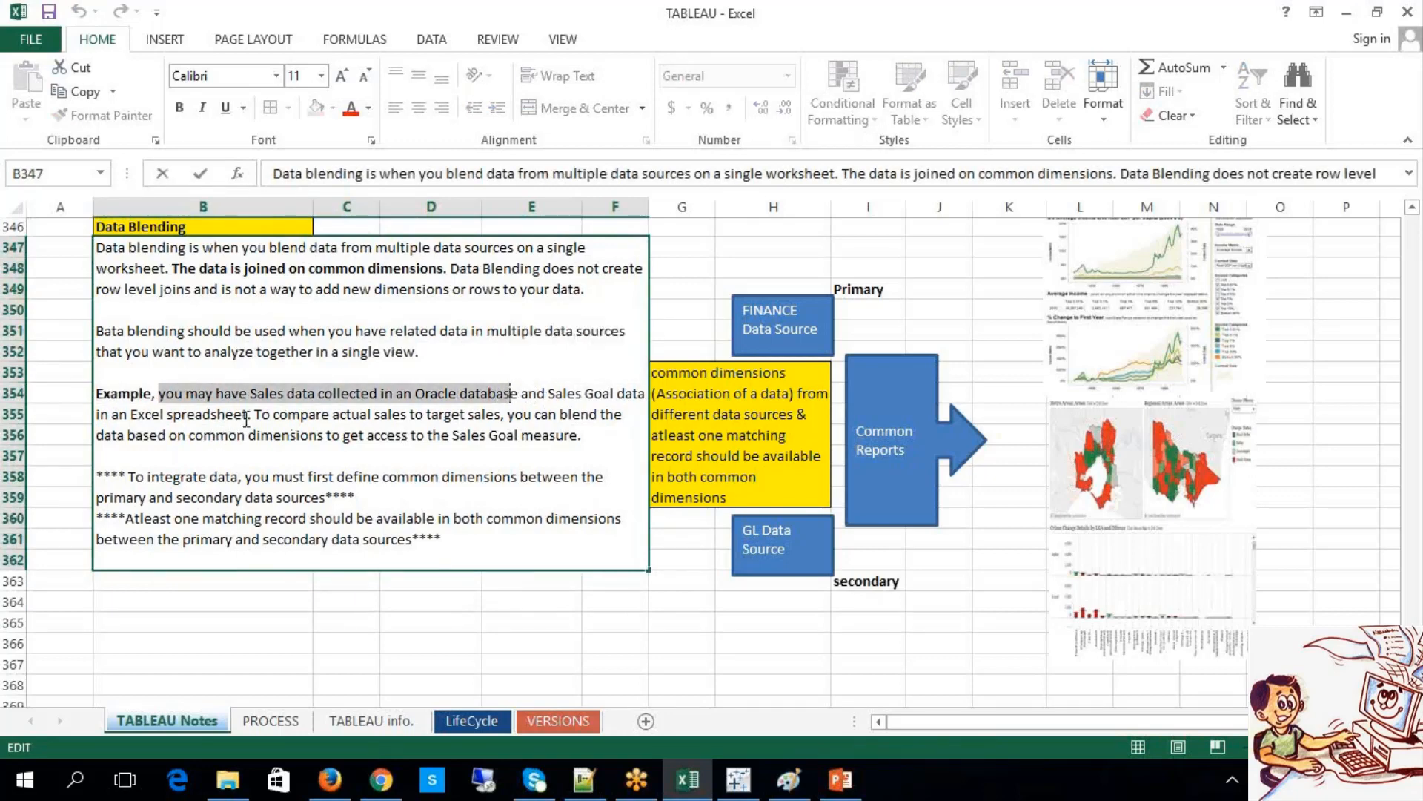
pyautogui.moveTo(251, 417); pyautogui.dragTo(180, 375)
pyautogui.moveTo(256, 417); pyautogui.dragTo(503, 421)
pyautogui.click(401, 437)
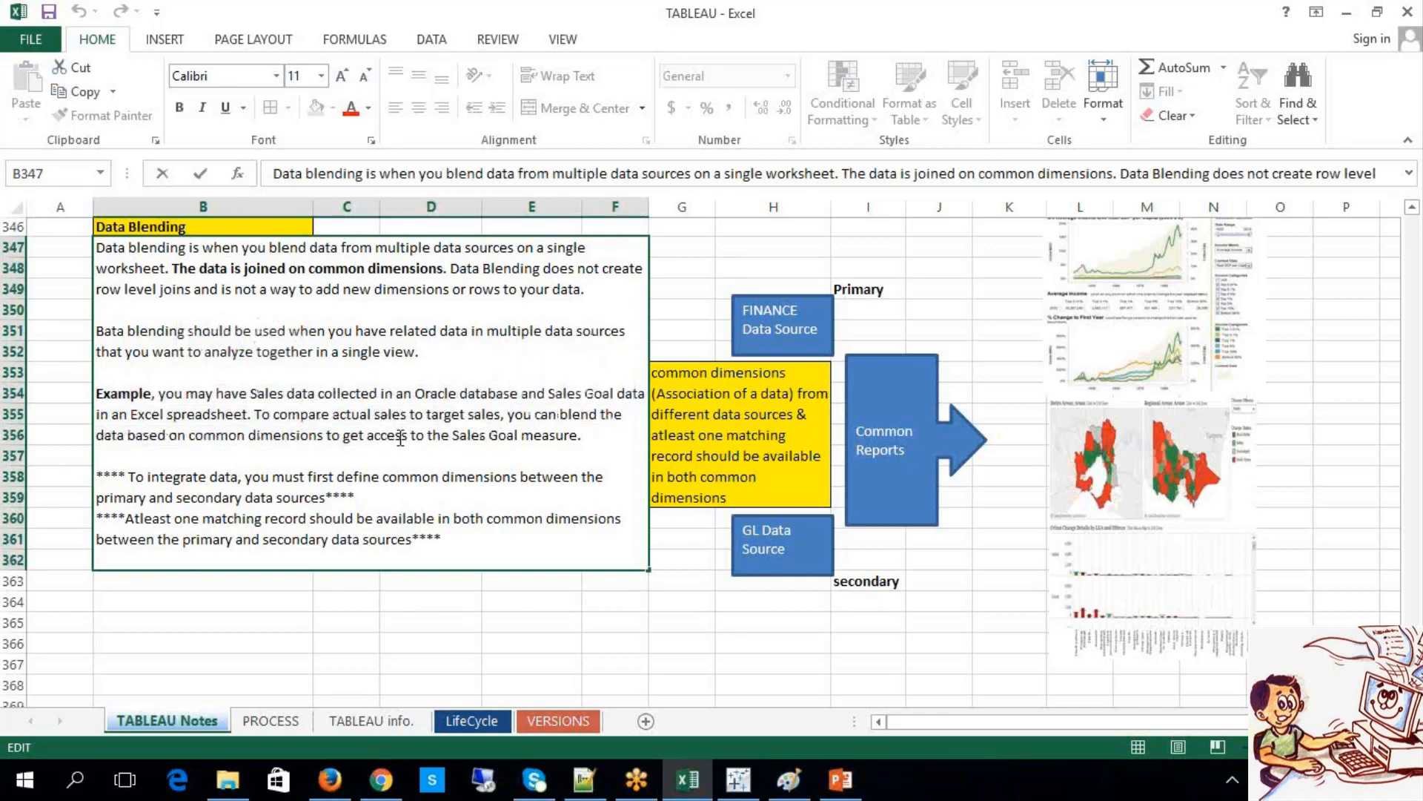
pyautogui.moveTo(585, 438); pyautogui.dragTo(529, 401)
# Step: Leave the Data Blending notes cell unedited and save the TABLEAU workbook
pyautogui.click(585, 590)
pyautogui.click(511, 496)
pyautogui.click(756, 436)
pyautogui.click(681, 643)
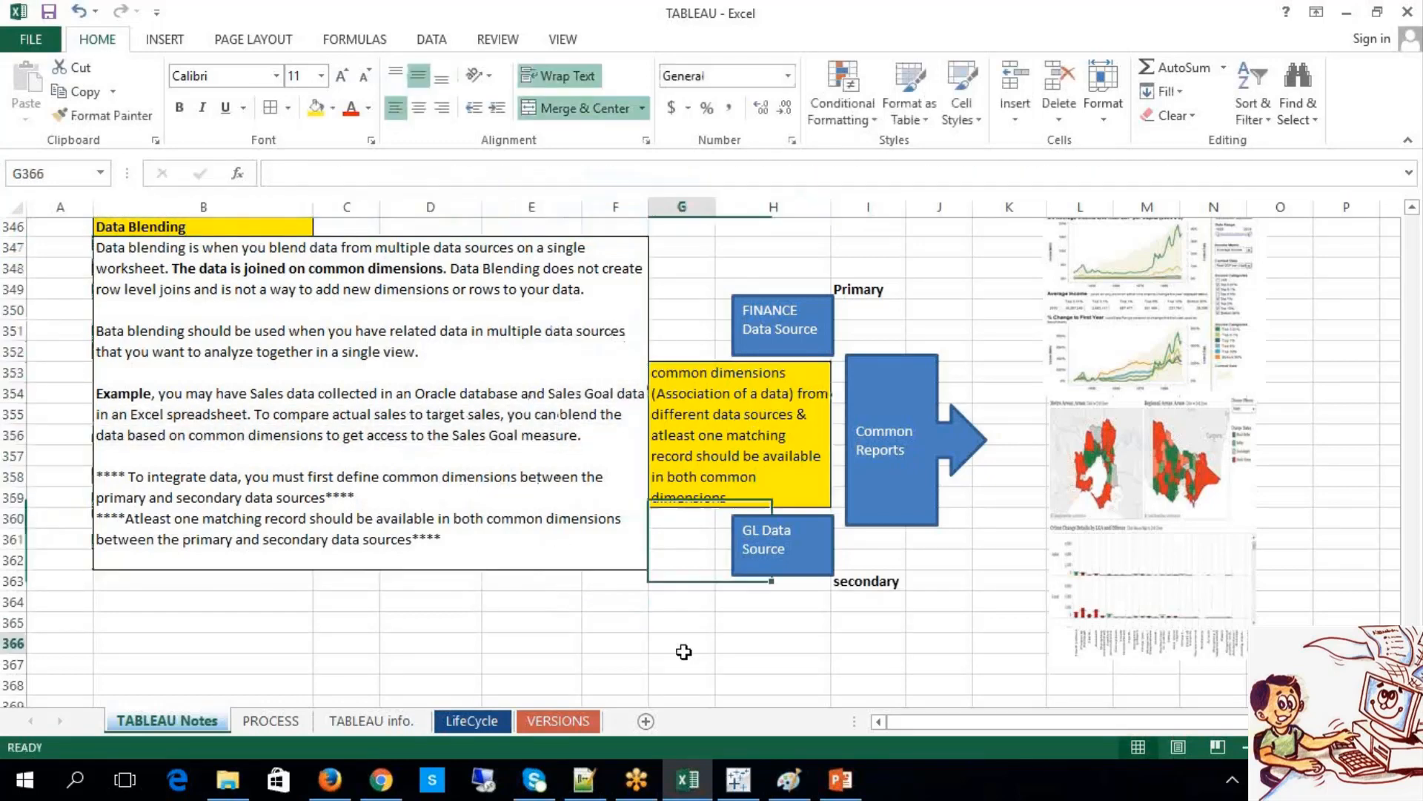
pyautogui.click(48, 19)
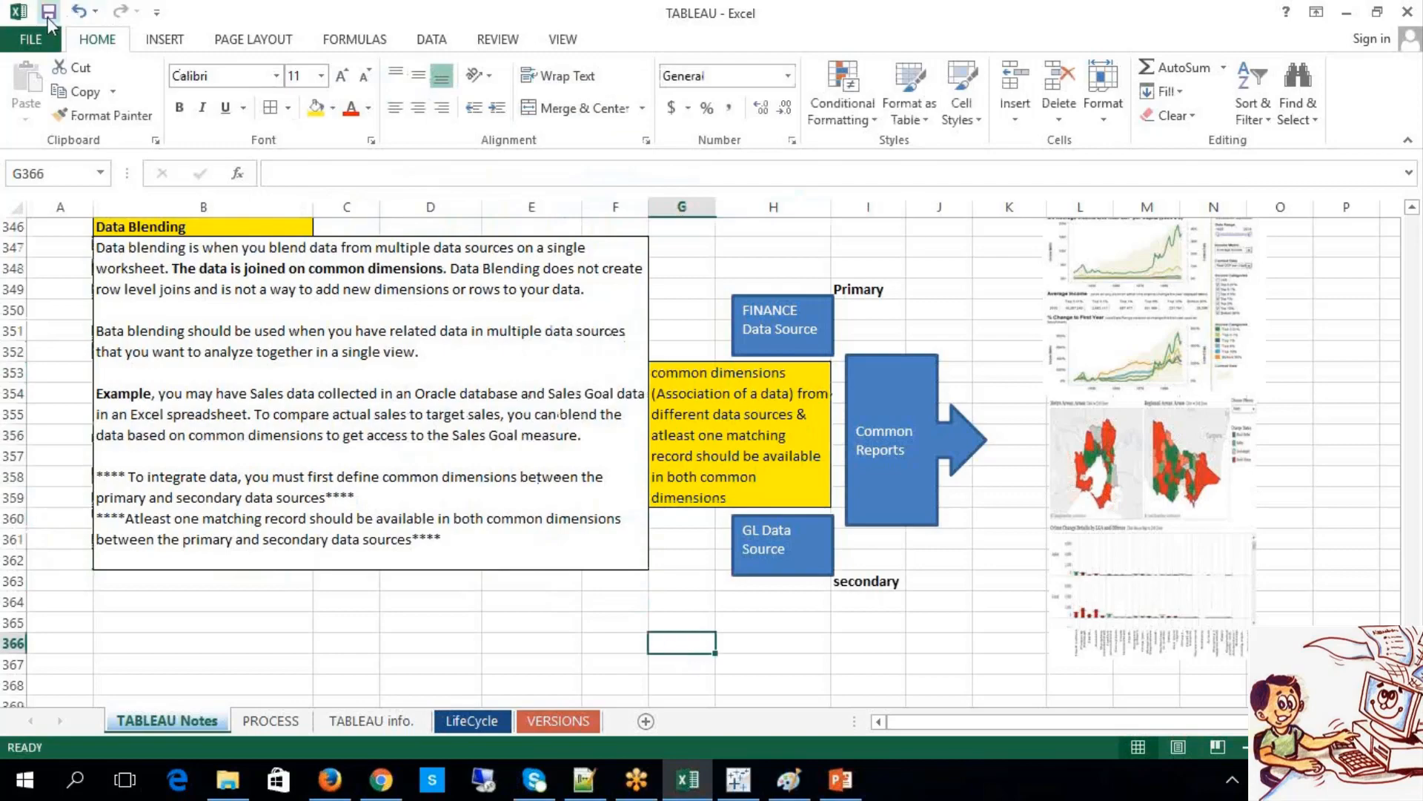